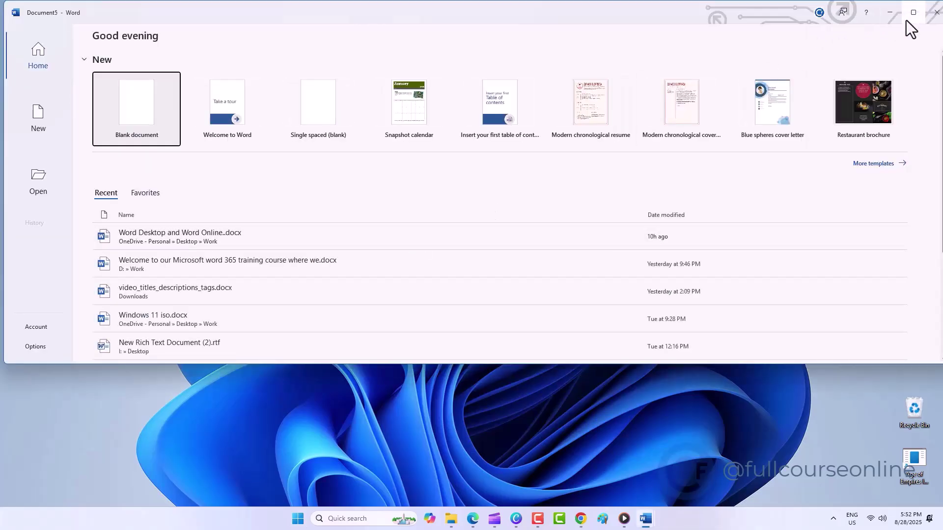
Maximize the Word window and create a blank document.
left_click(913, 19)
mouse_move(912, 19)
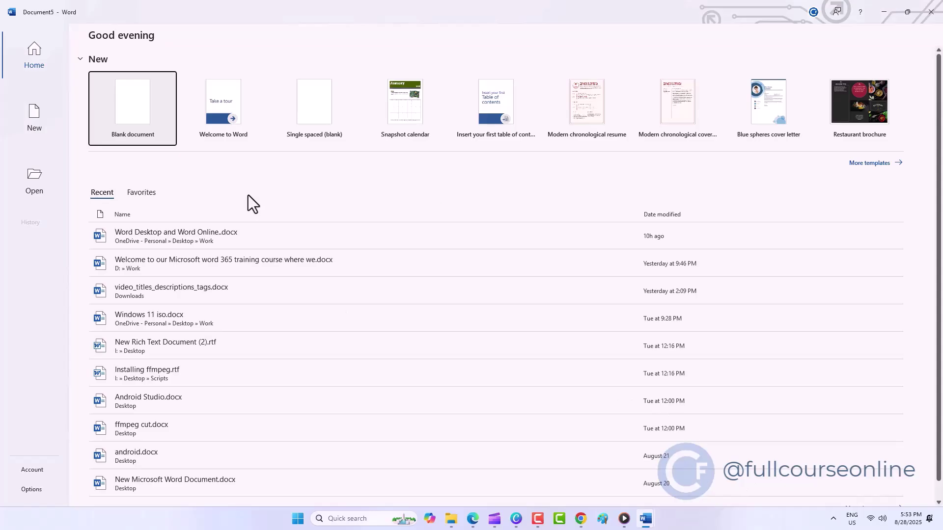
left_click(142, 117)
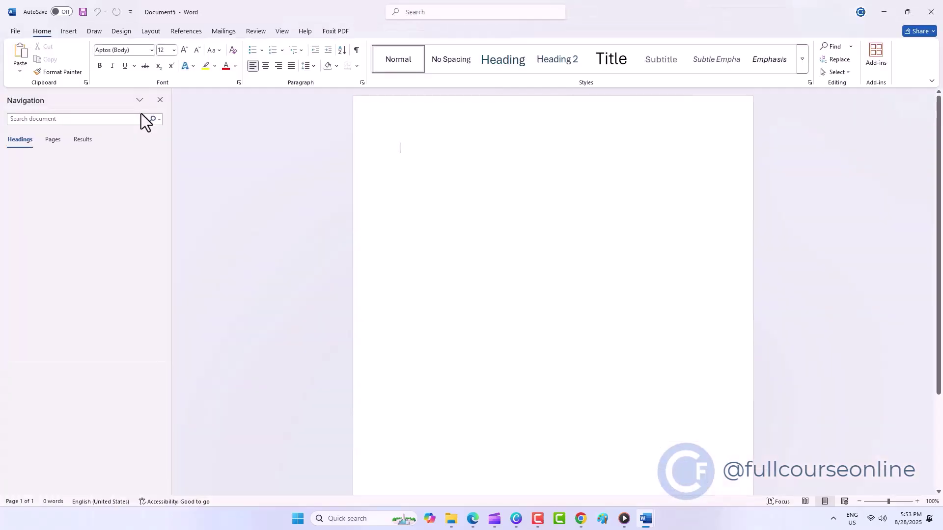
right_click(244, 143)
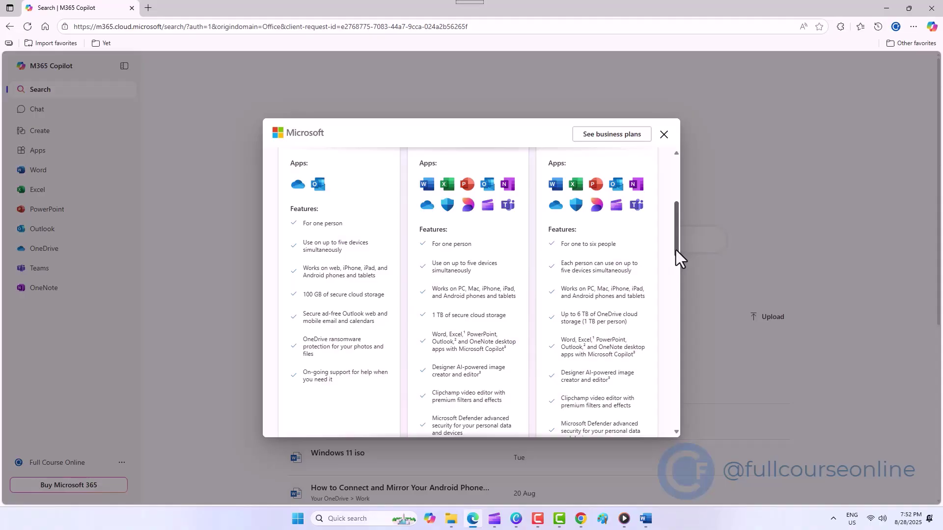
Examine the apps and features included in the Microsoft 365 subscription plans.
left_click_drag(676, 249, 677, 326)
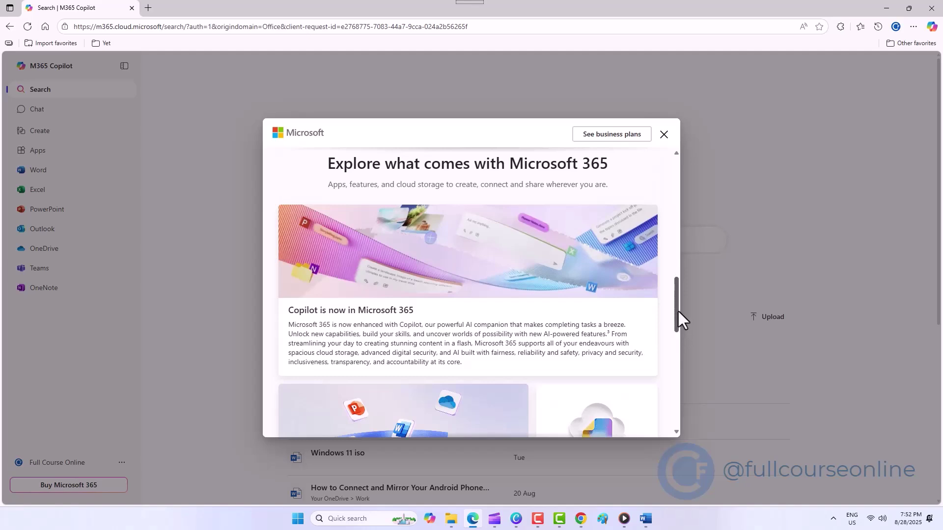
left_click_drag(676, 310, 676, 371)
scroll(576, 324, "down", 3)
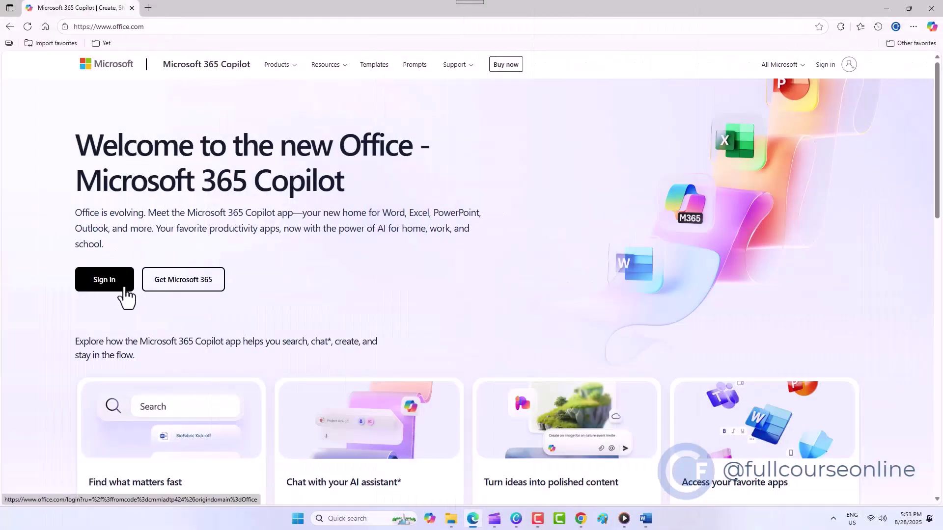
Sign in to Microsoft 365 at office.com with the saved account passkey and its PIN.
left_click(126, 297)
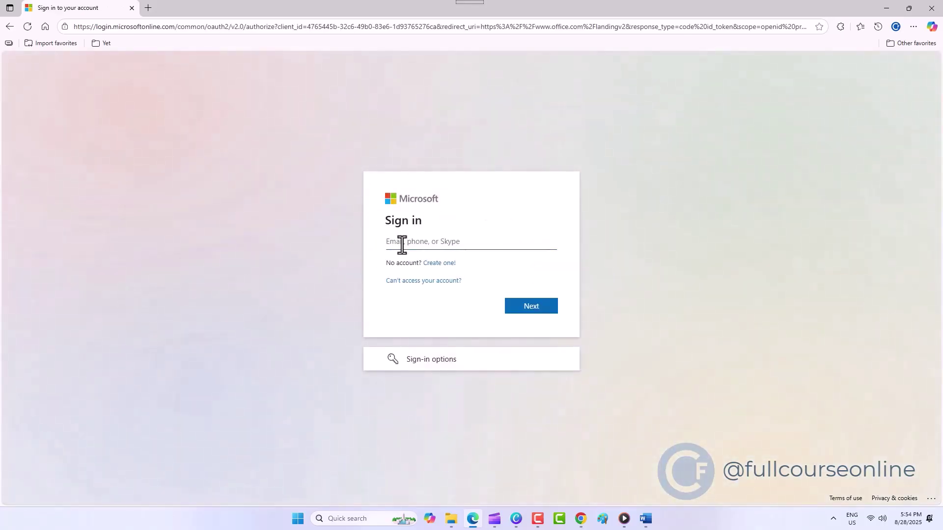
left_click(401, 245)
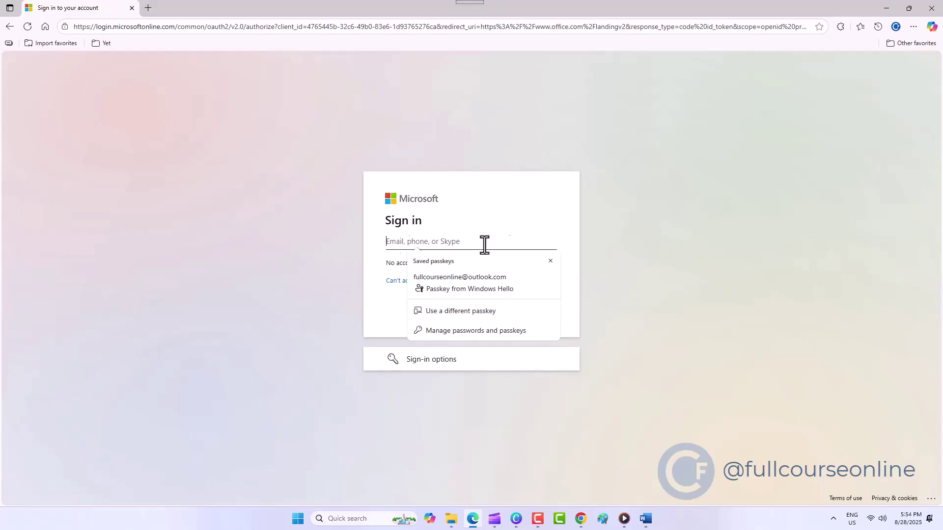
left_click(506, 283)
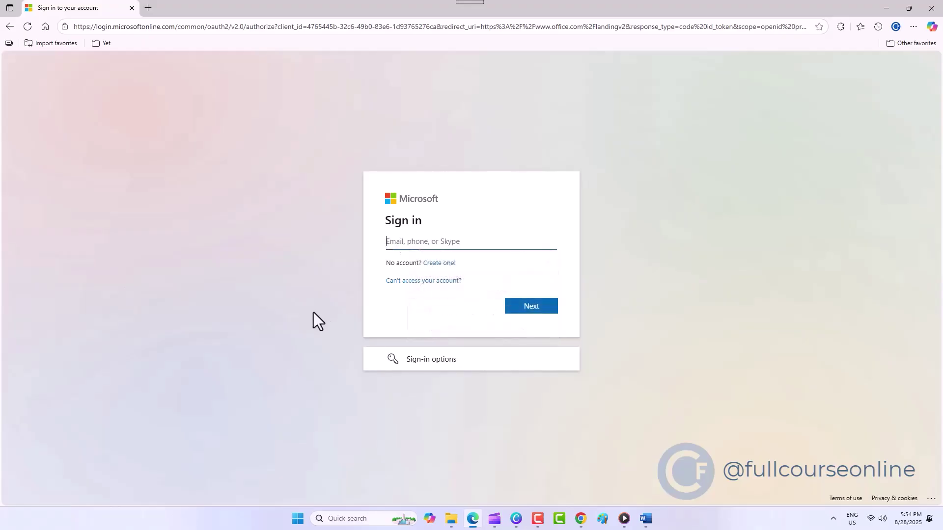
type("****")
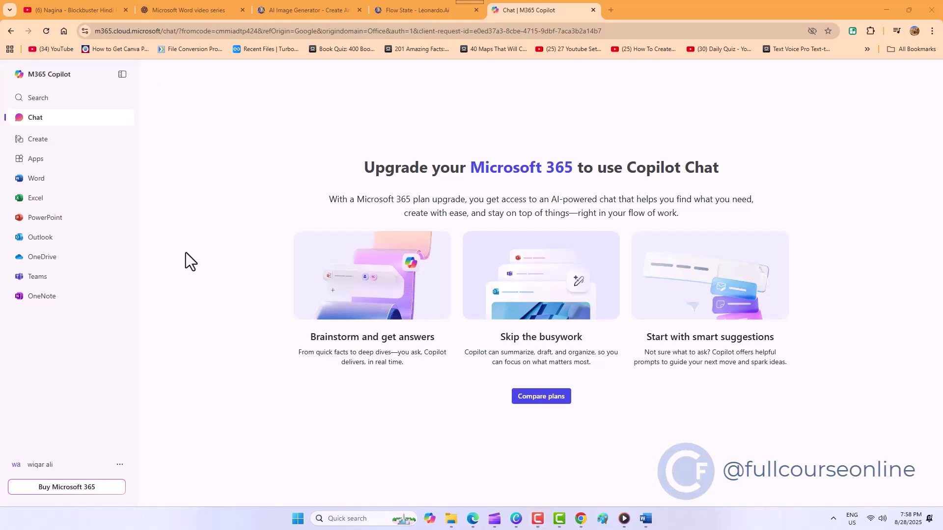
Launch Word for the web from the Microsoft 365 apps and open the recent document "Hi and welcome to Full Course Online".
left_click(39, 163)
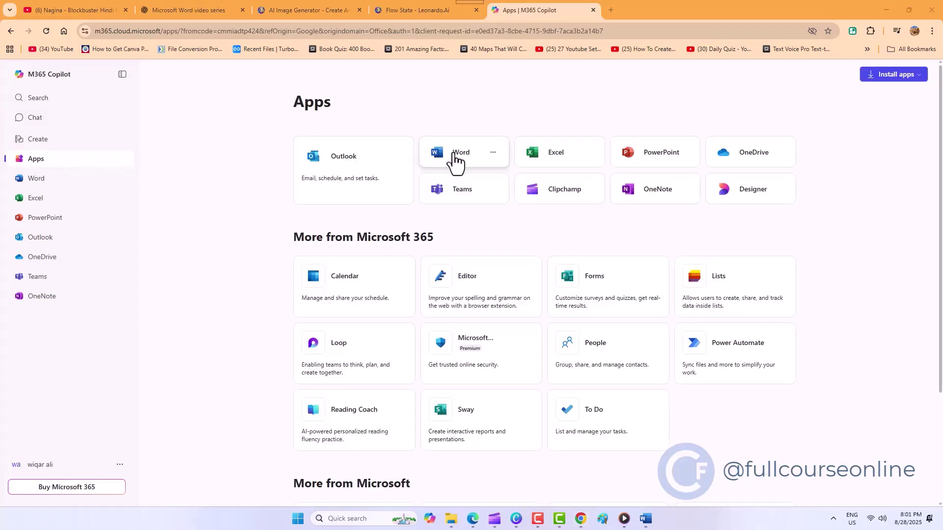
left_click(447, 156)
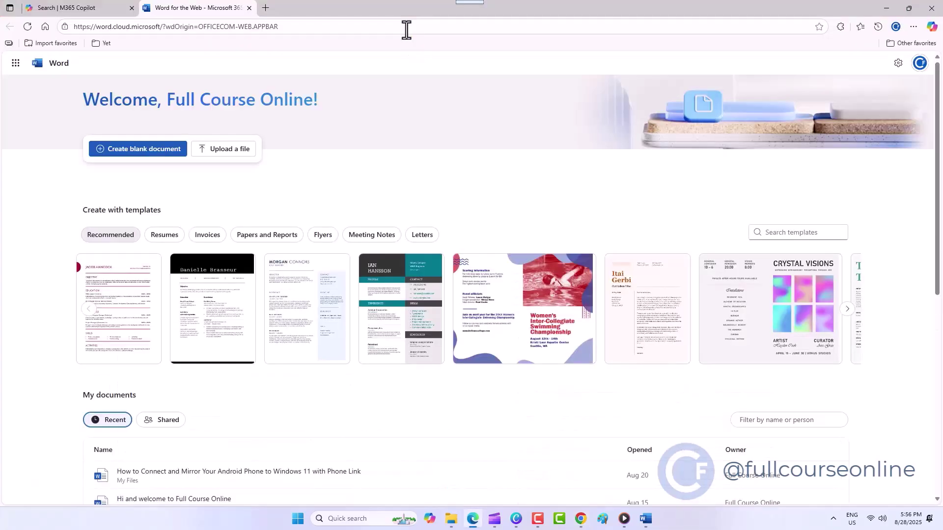
left_click_drag(937, 256, 938, 323)
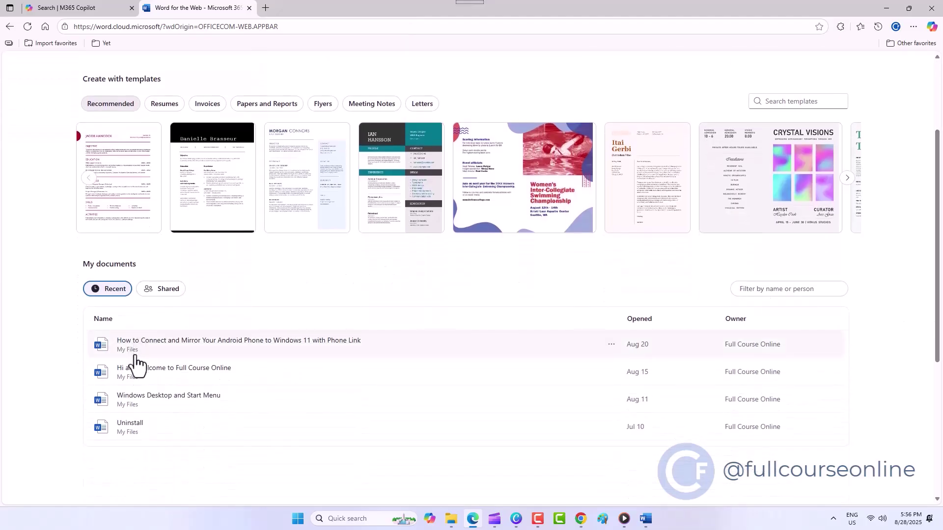
left_click(199, 378)
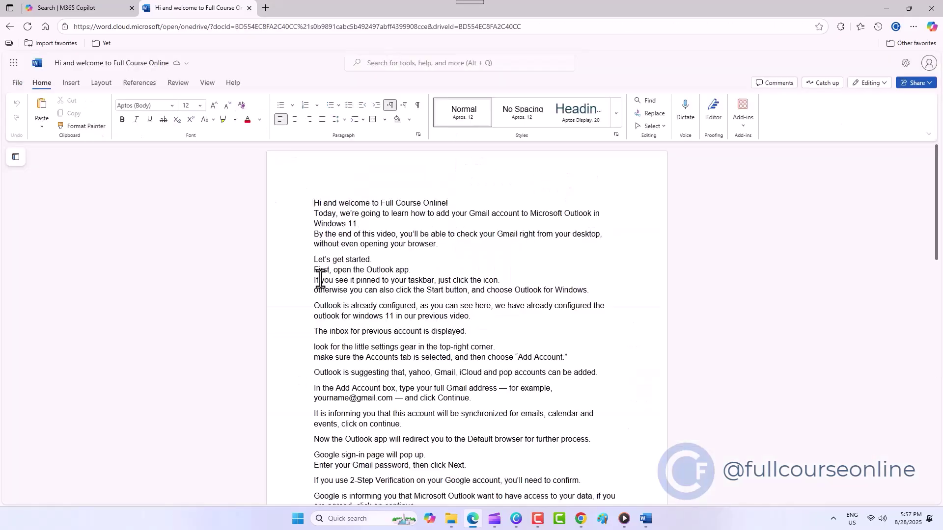
Arrange the browser window with Word Online and the desktop Word window side by side, each filling half the screen.
left_click_drag(560, 9, 344, 22)
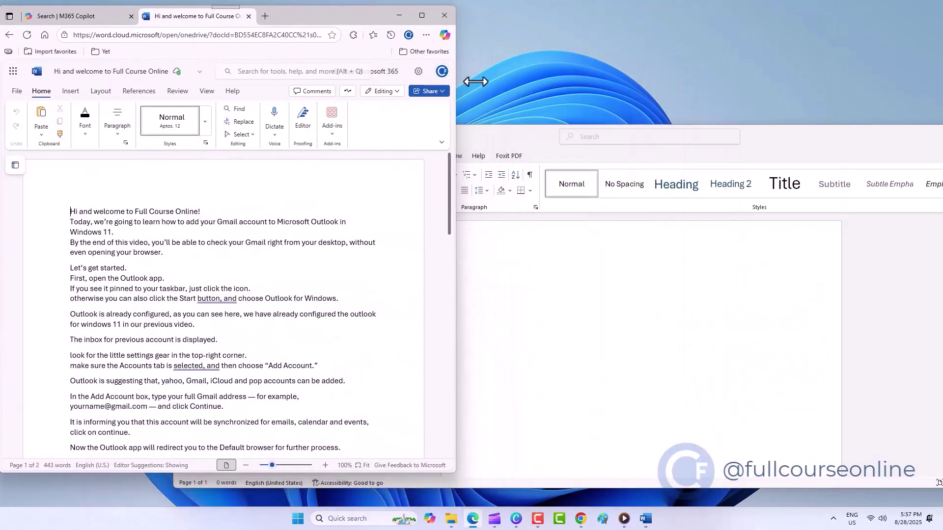
left_click(786, 138)
left_click_drag(786, 139, 942, 61)
left_click_drag(301, 20, 1, 123)
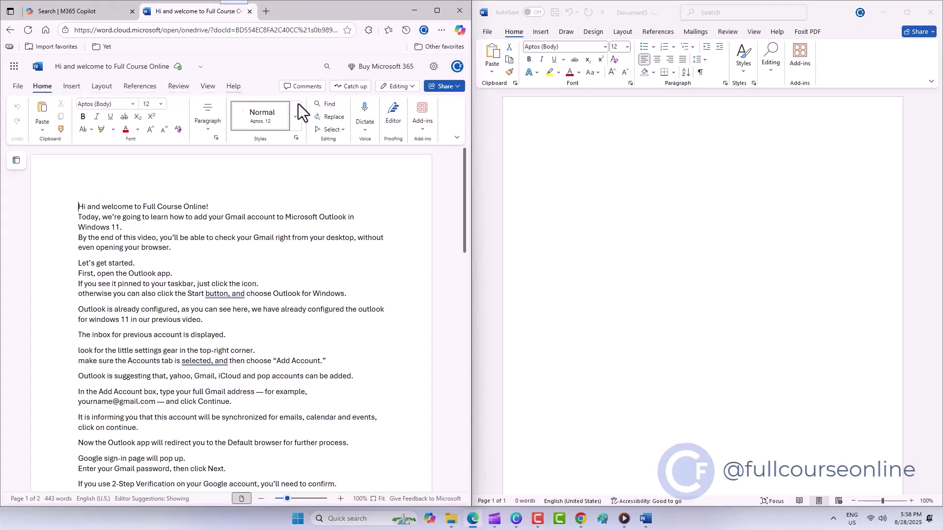
Examine the Mailings, Review, Draw and Design commands offered in desktop Word.
left_click(689, 35)
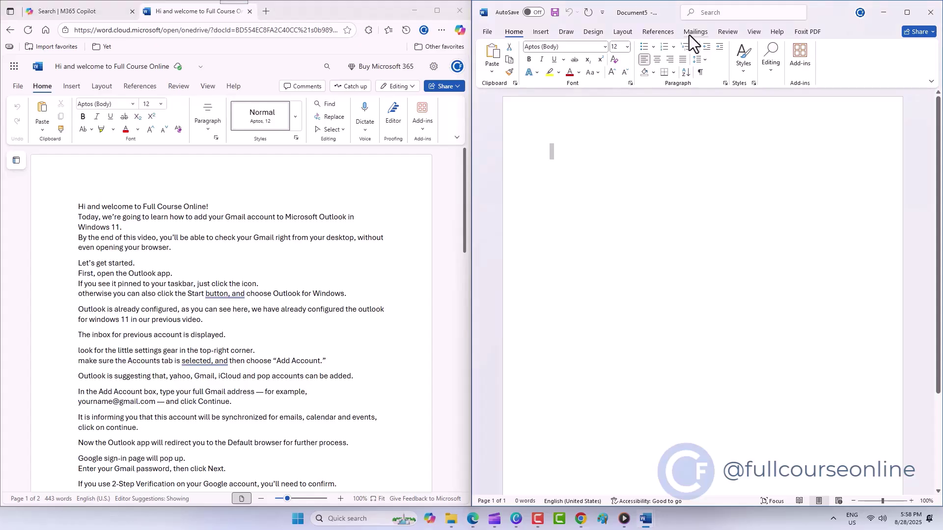
left_click(691, 34)
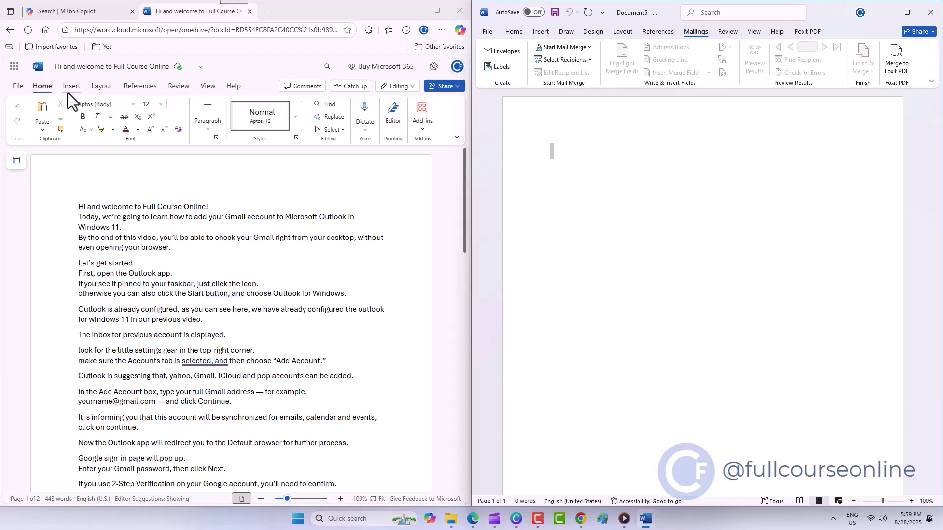
scroll(570, 51, "down", 1)
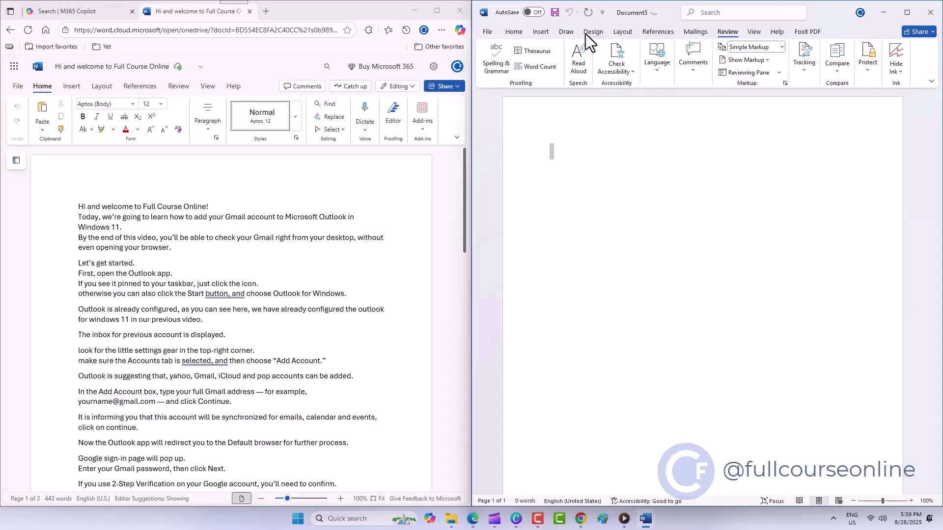
left_click(573, 34)
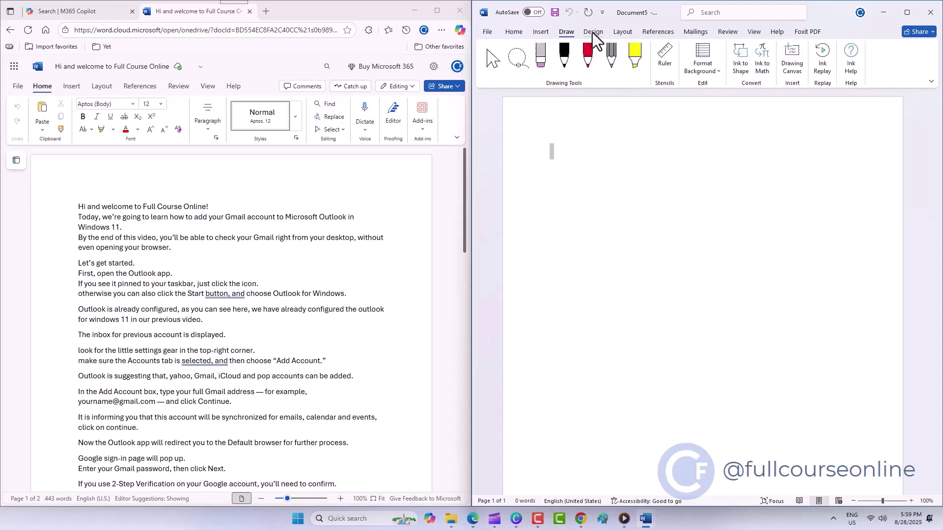
left_click(593, 32)
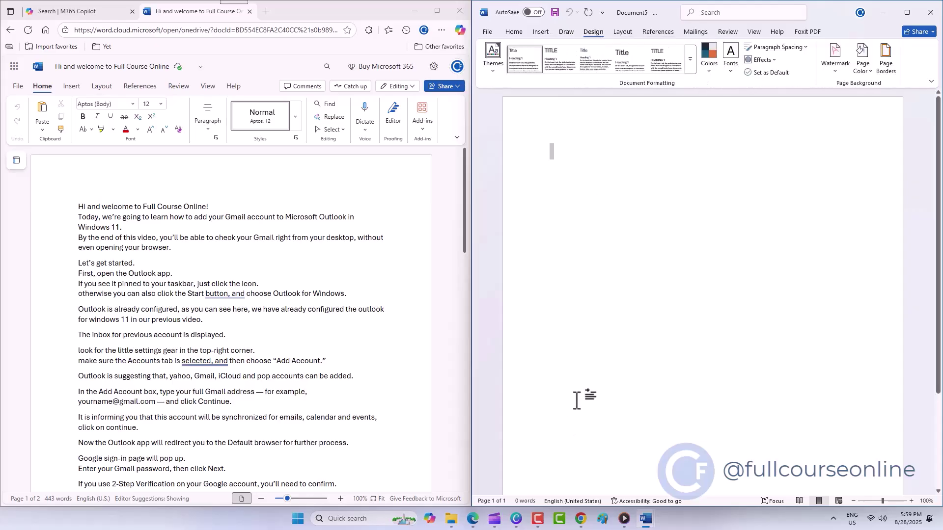
Switch back to Edge, view the Microsoft 365 app launcher in Word Online and skim through the open document.
key("alt+Tab")
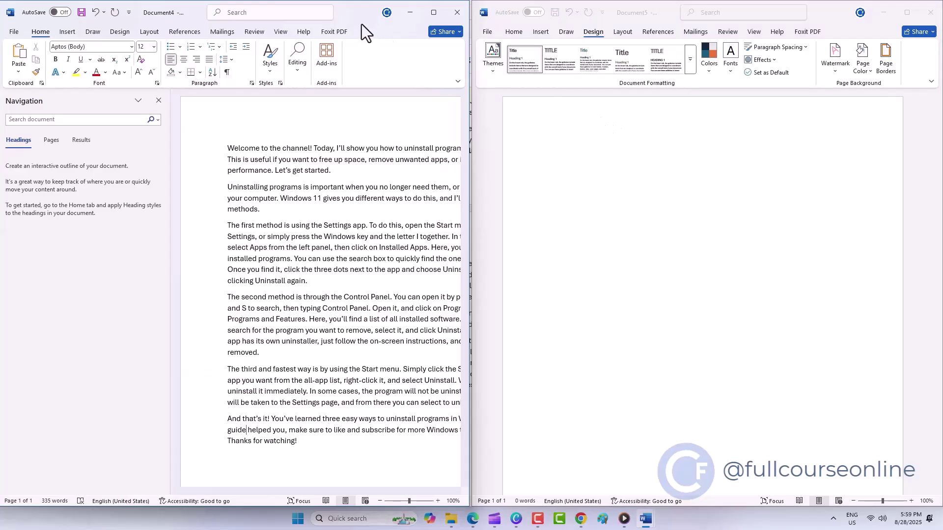
left_click(473, 520)
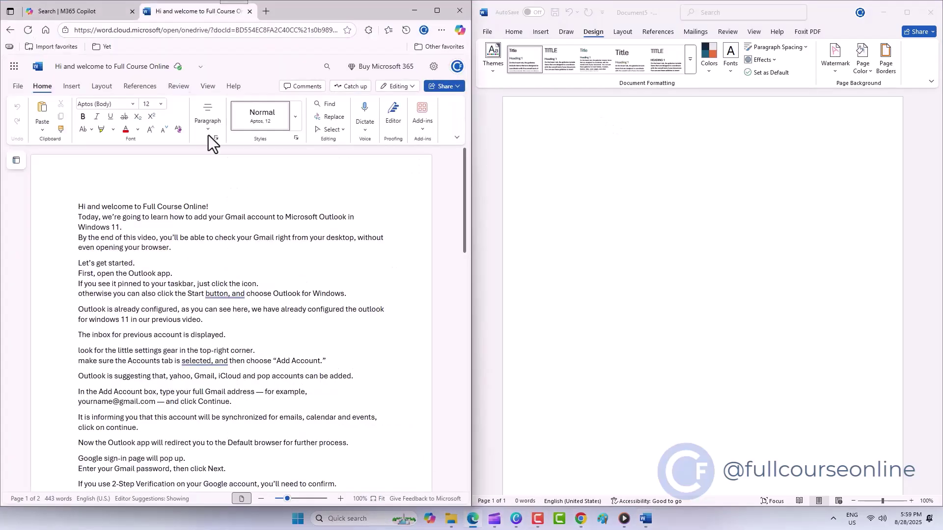
left_click(14, 67)
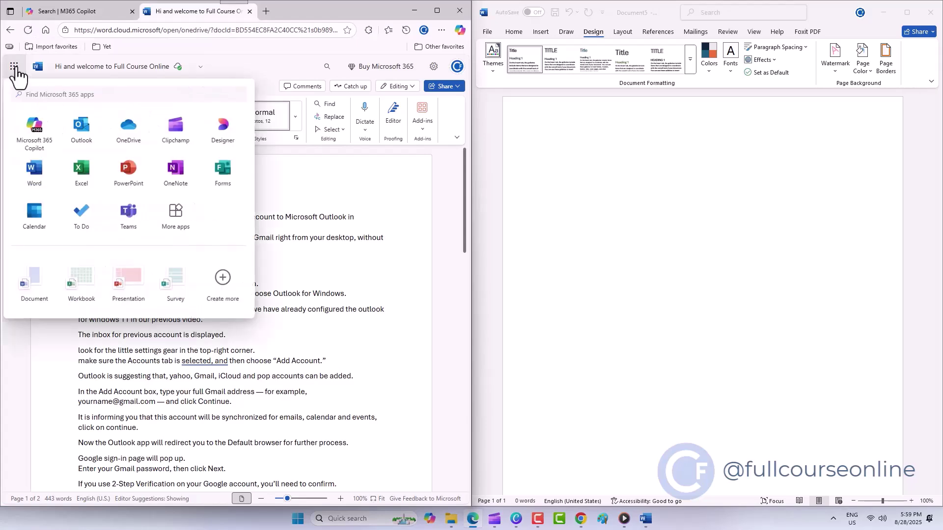
left_click(268, 66)
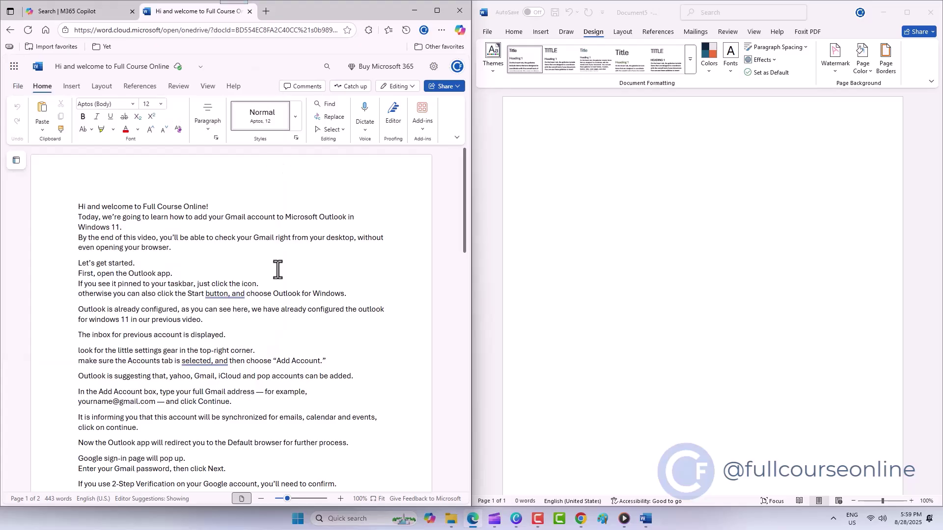
scroll(274, 275, "down", 10)
scroll(297, 339, "up", 10)
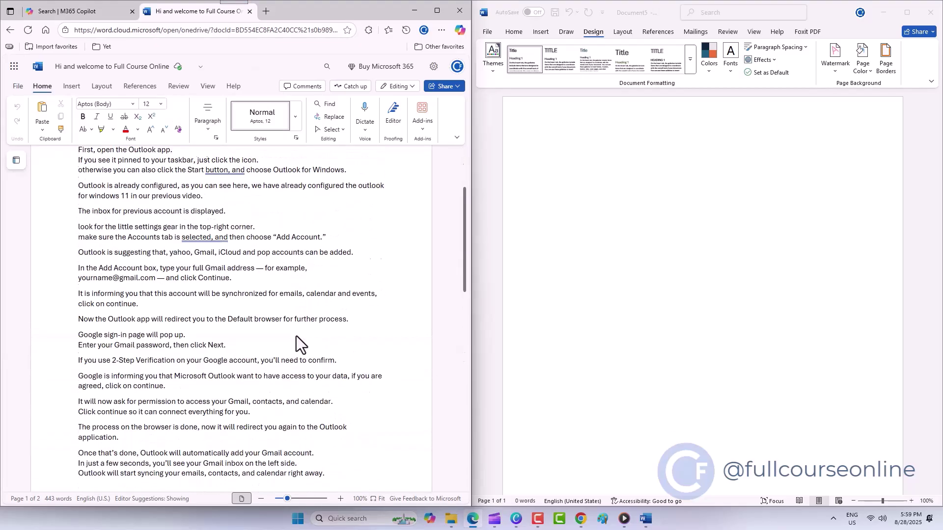
Switch to the blank document in desktop Word.
left_click(687, 270)
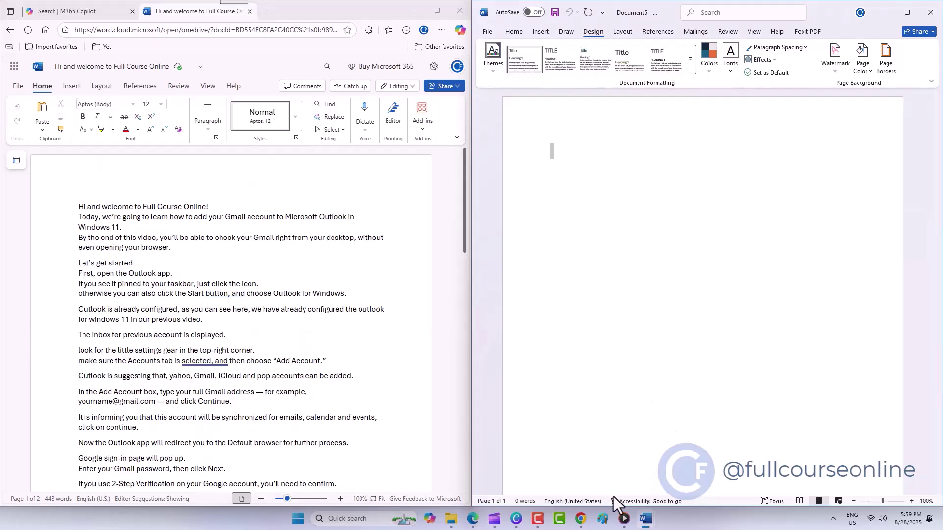
left_click(647, 519)
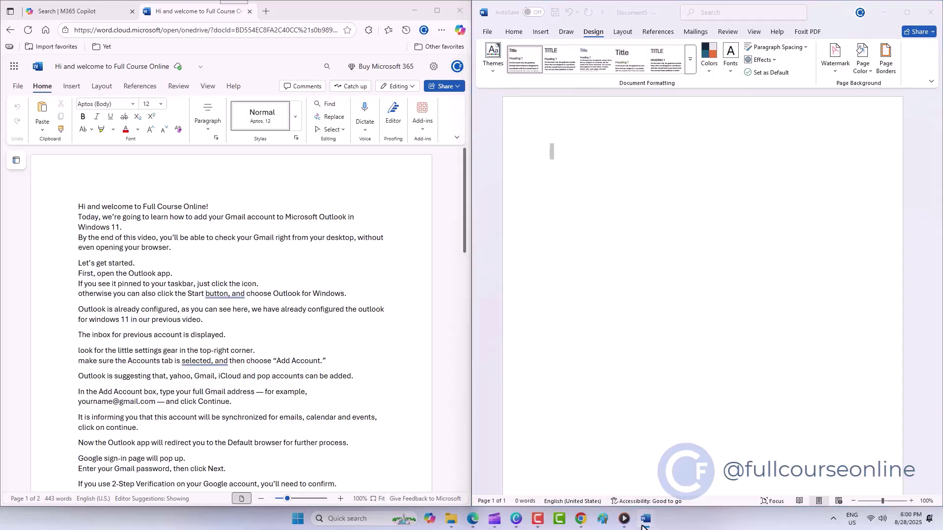
left_click(615, 467)
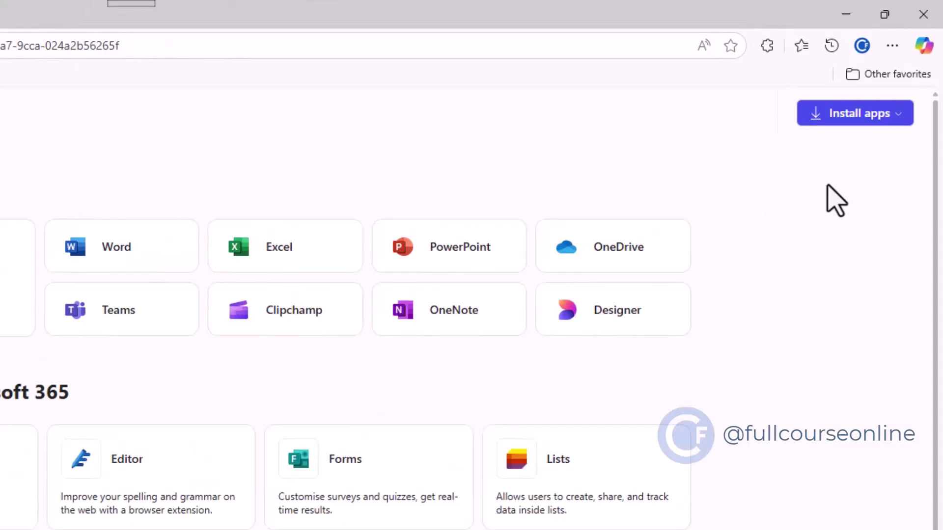
View the options for installing the desktop apps on the Microsoft 365 Apps page.
left_click(897, 131)
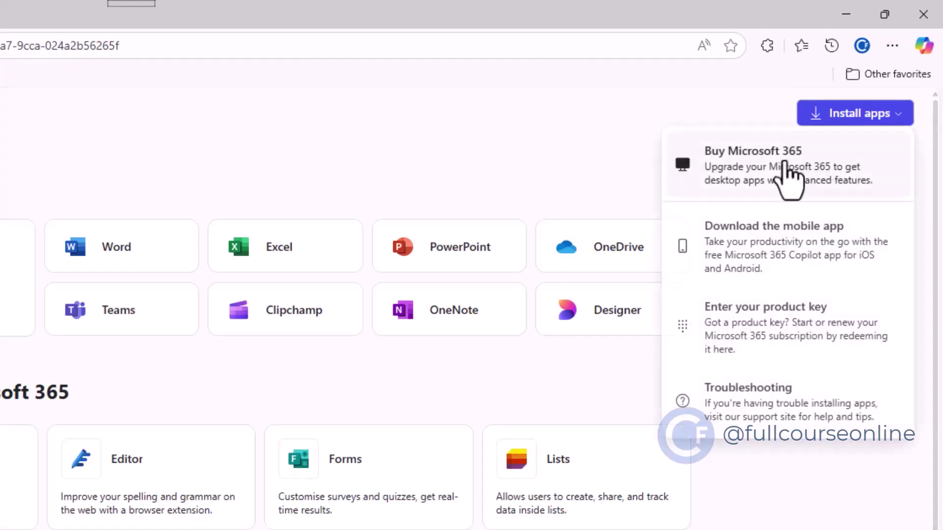
Launch Word from the pinned apps in Windows and close it again.
left_click(298, 519)
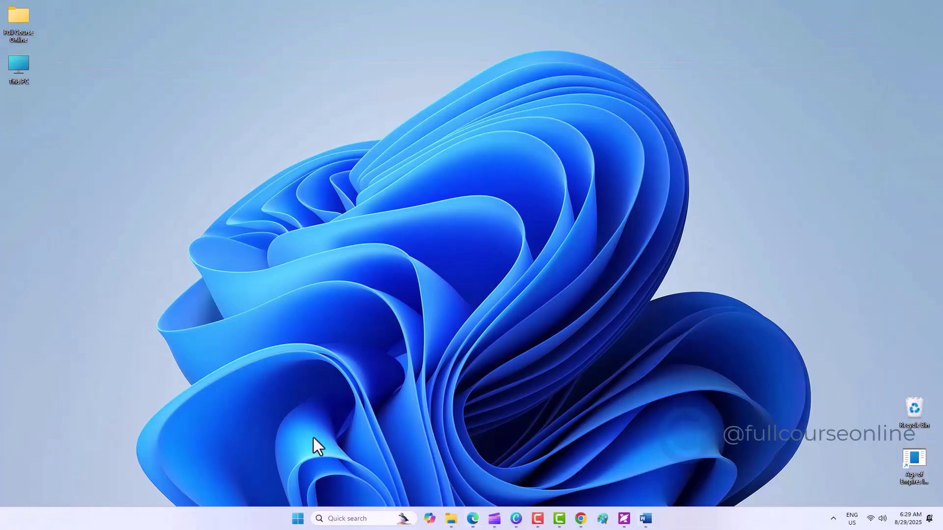
left_click(296, 519)
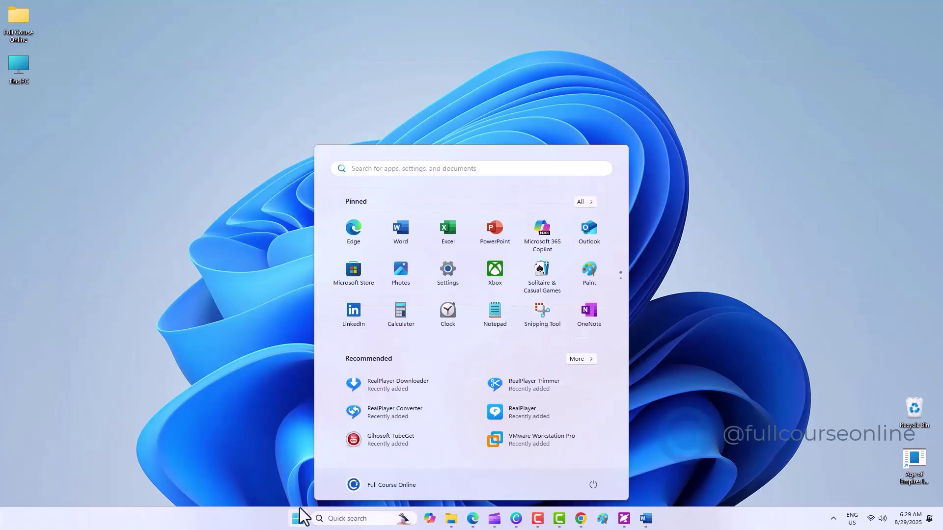
left_click(409, 225)
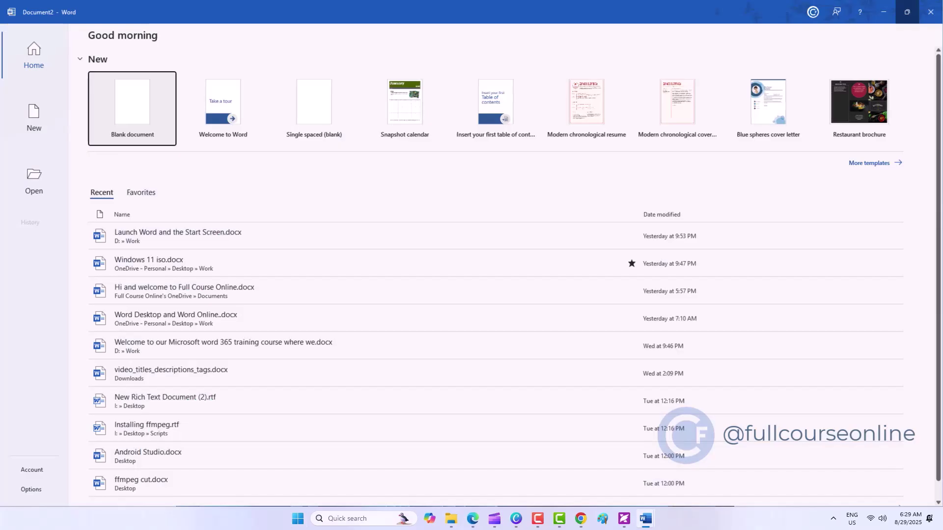
left_click(931, 12)
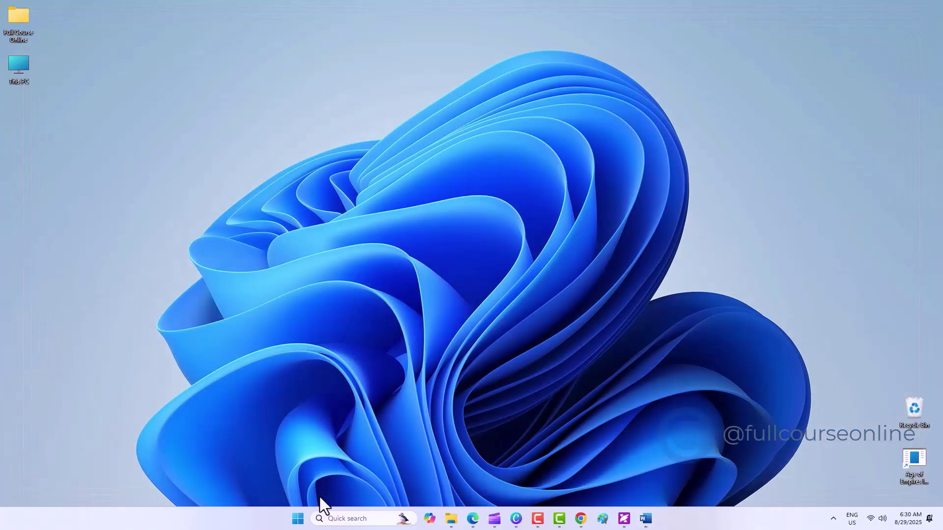
Search Windows for "word" and open the Word app from the search results.
left_click(298, 523)
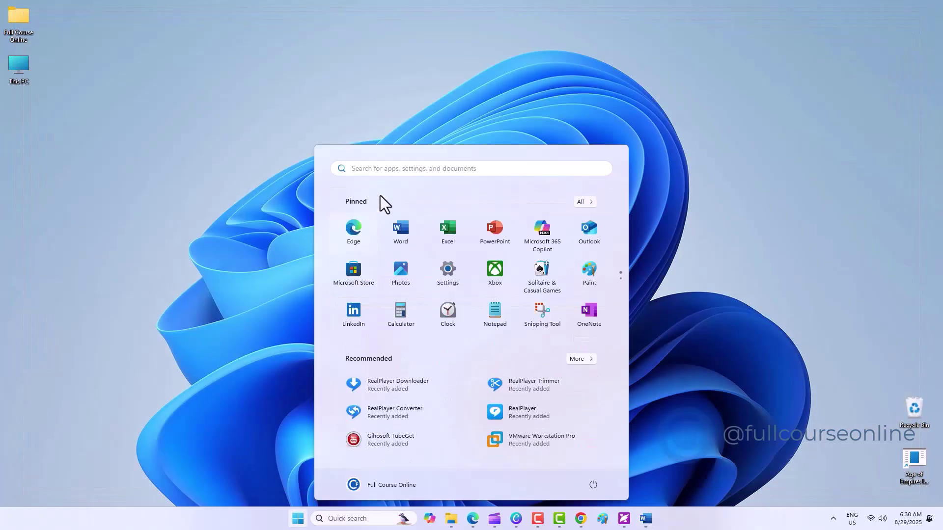
left_click(384, 170)
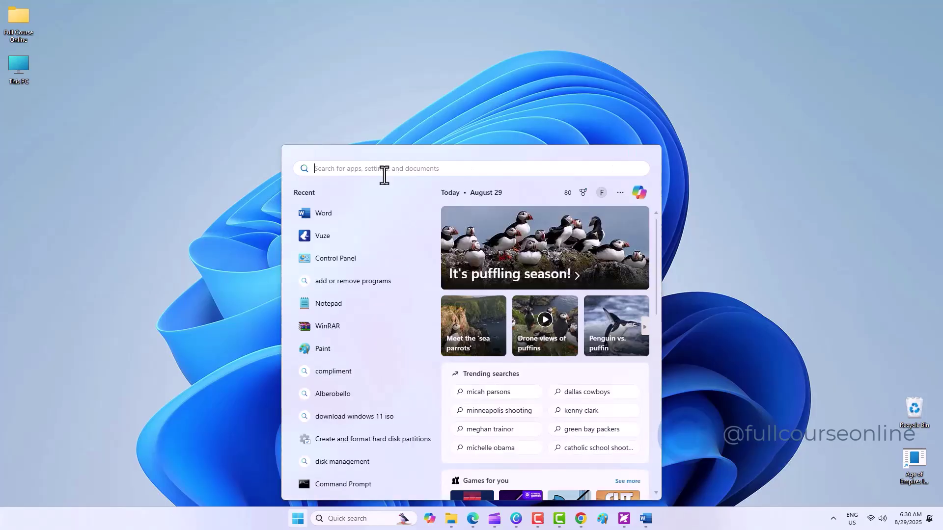
type("word")
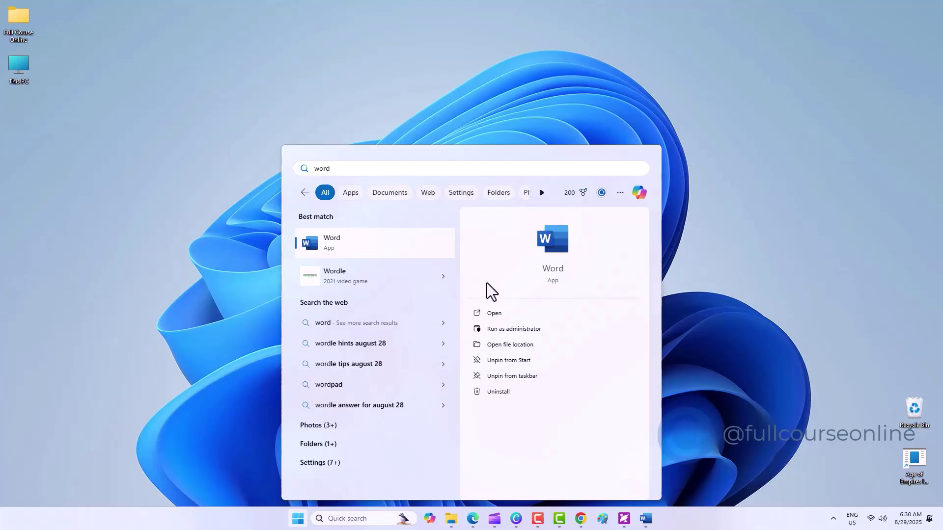
left_click(490, 312)
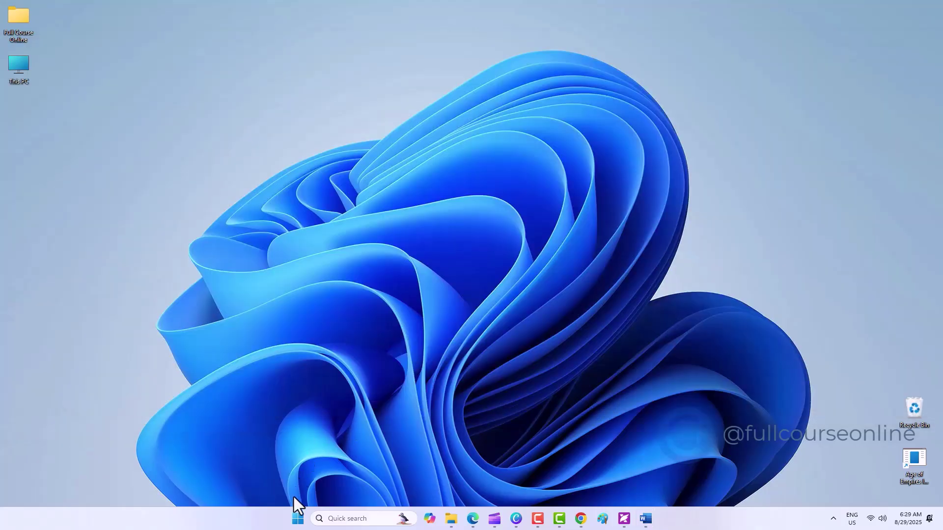
Pin Word to the taskbar from its entry among the pinned Start apps and close Start.
left_click(296, 519)
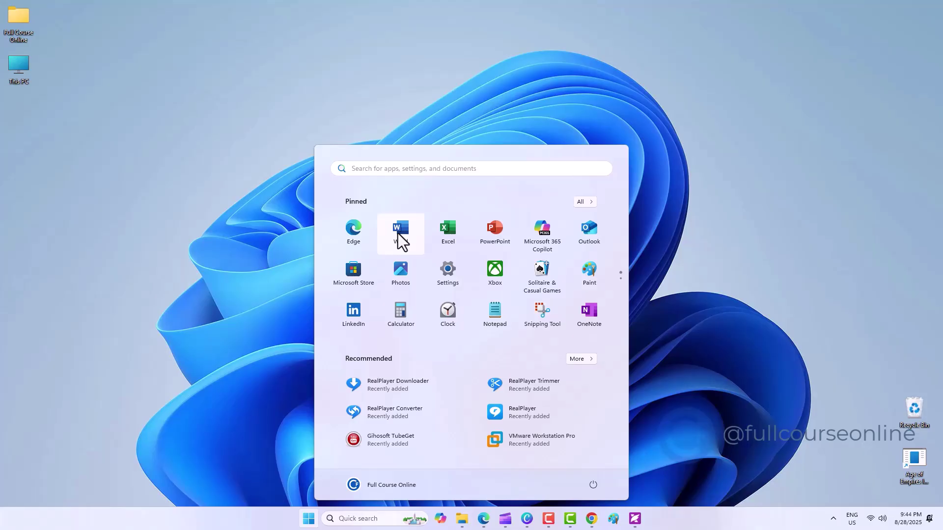
right_click(402, 240)
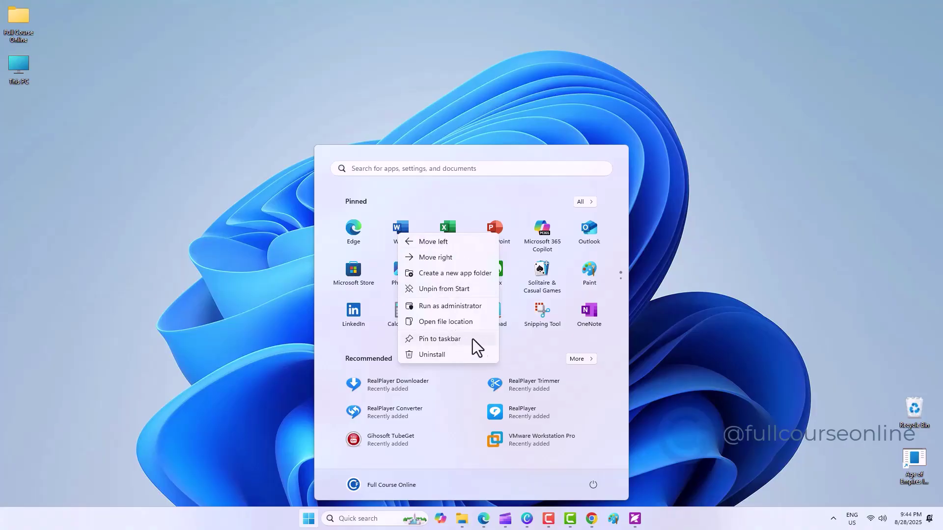
left_click(439, 339)
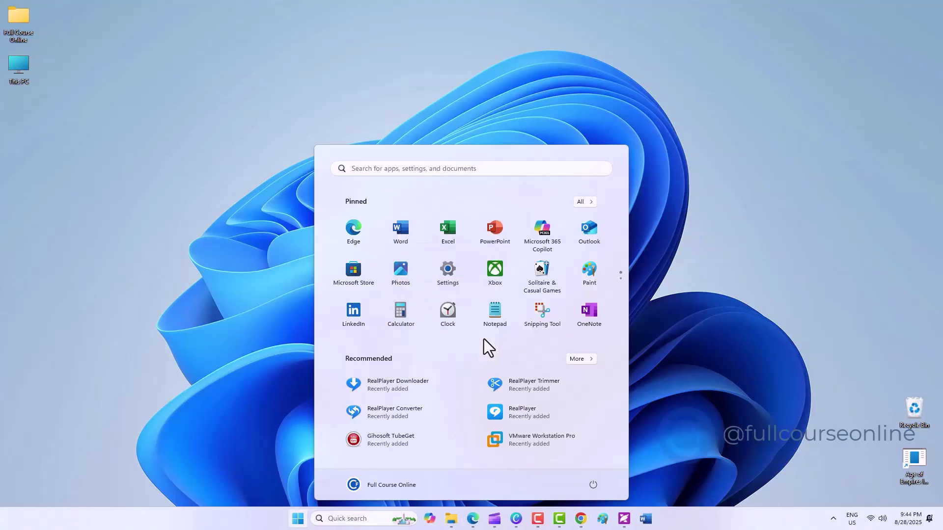
left_click(720, 325)
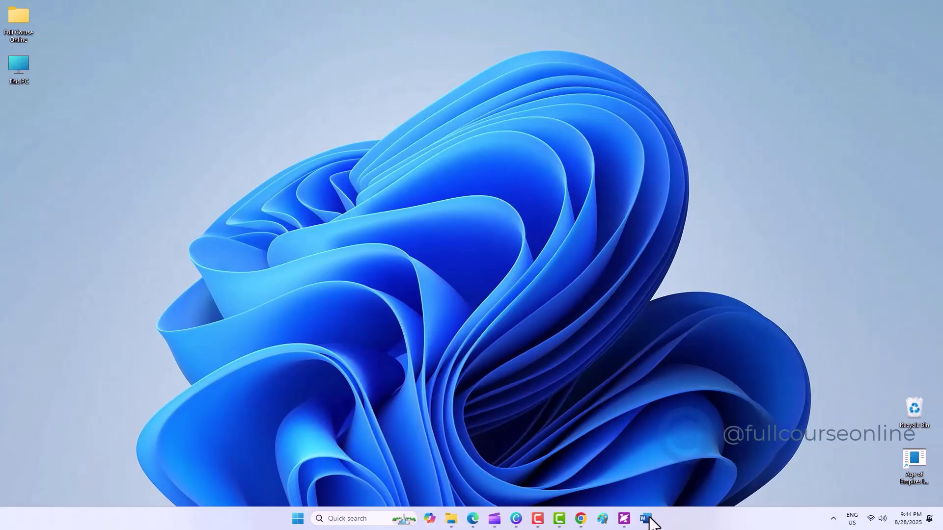
Launch Word from the taskbar, view the full template gallery and return to the Home page.
left_click(646, 519)
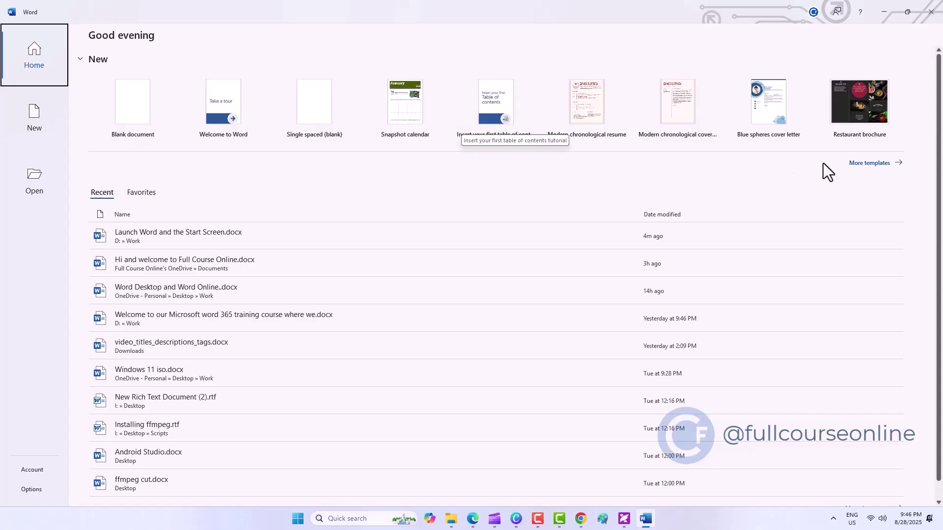
left_click(881, 166)
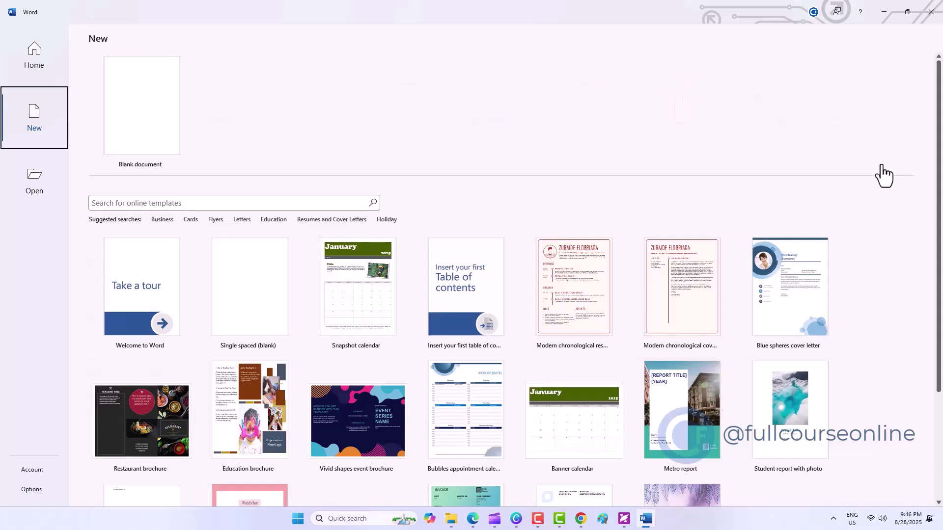
left_click(41, 60)
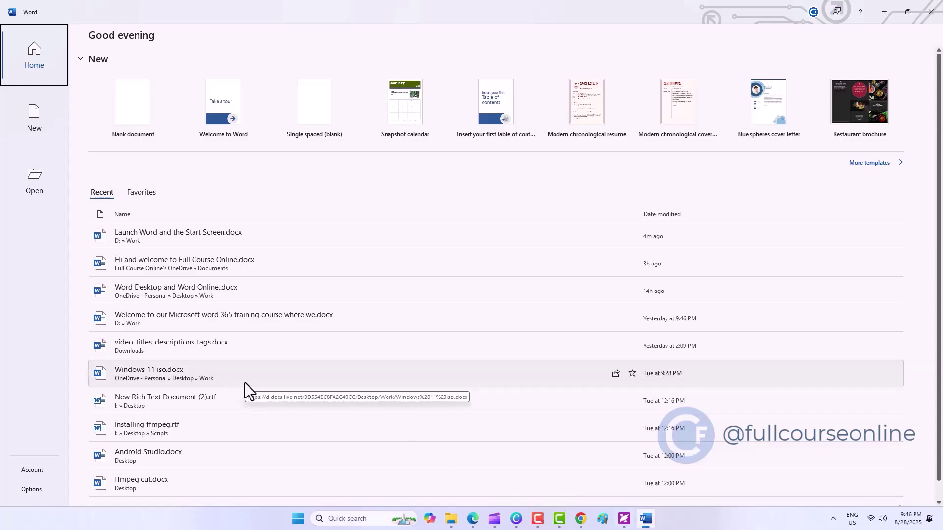
Mark Windows 11 iso.docx as a favorite, view the Favorites list and return to the recent documents.
left_click(632, 374)
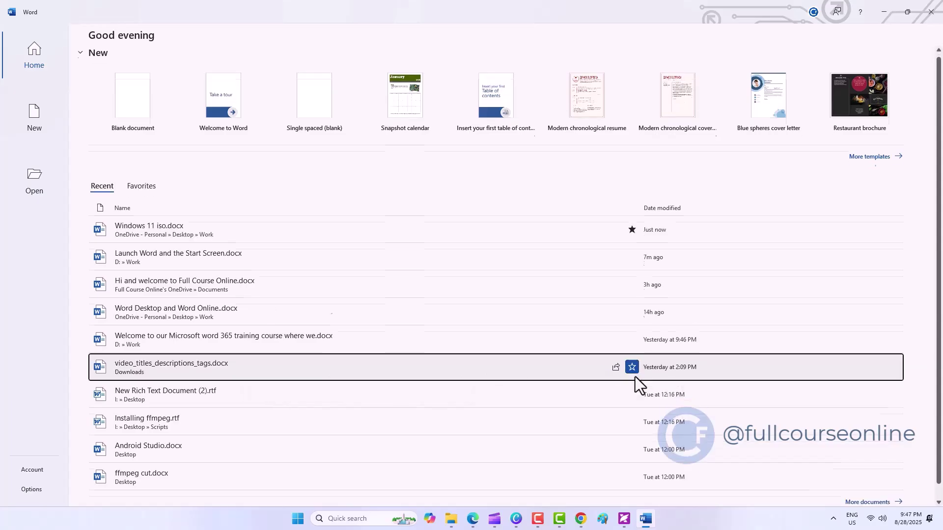
left_click(143, 187)
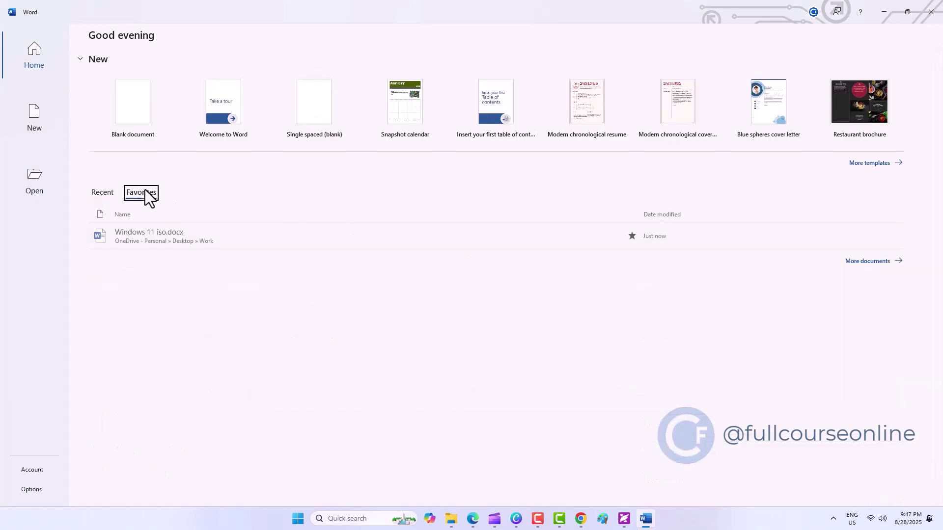
left_click(102, 193)
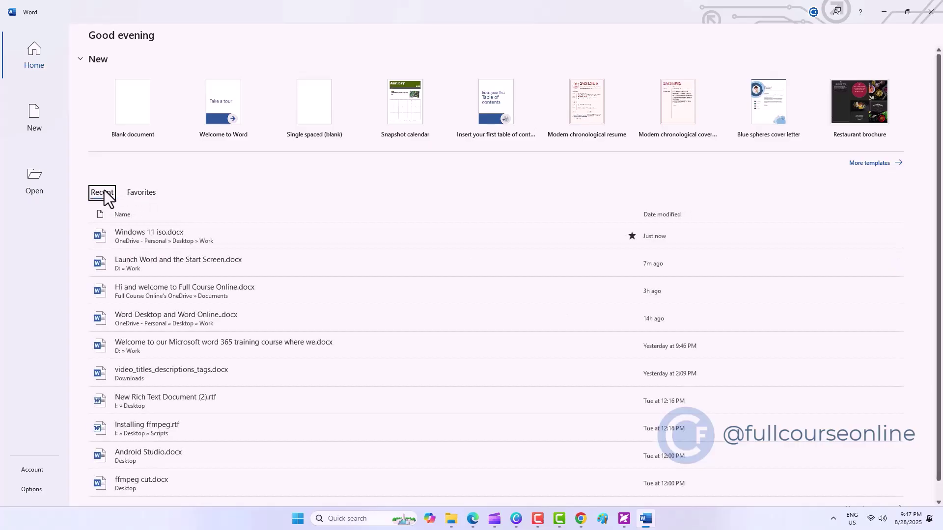
View the templates on the New page and the This PC and OneDrive - Personal locations for opening files.
left_click(46, 126)
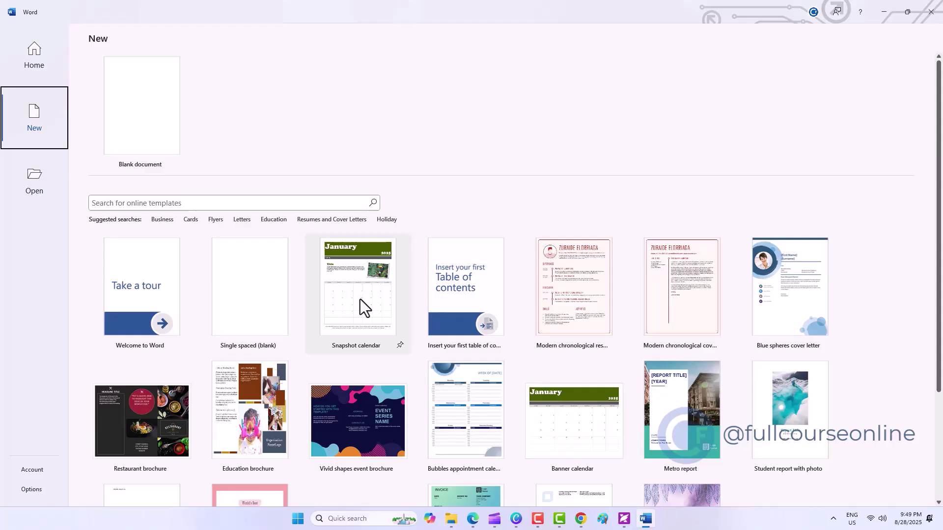
left_click(34, 176)
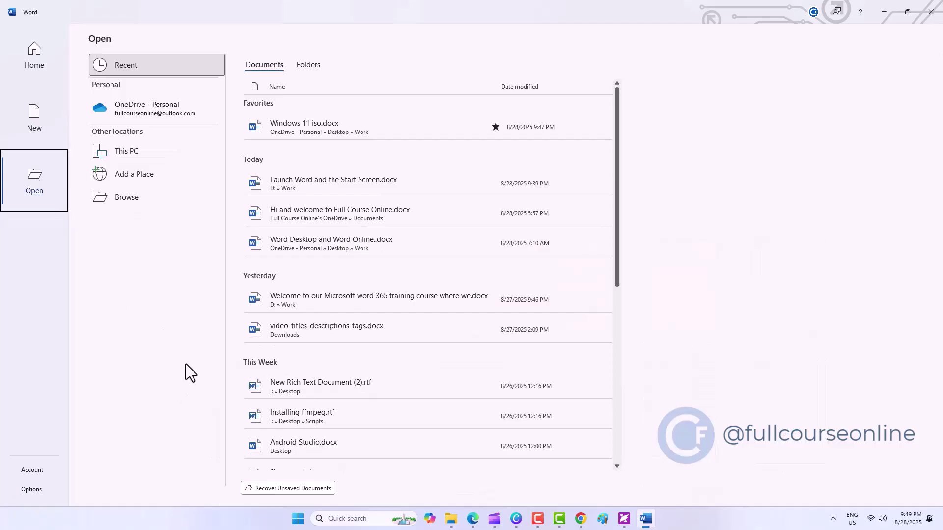
left_click(123, 158)
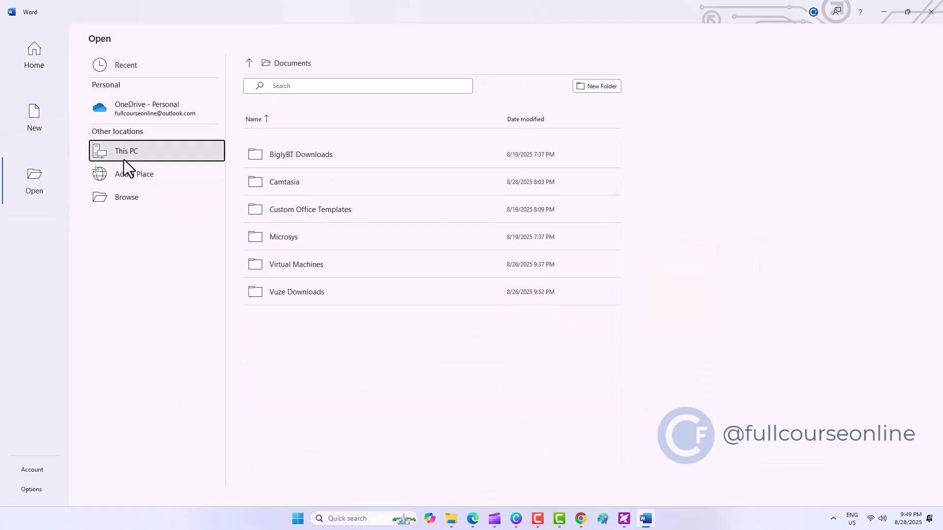
left_click(146, 121)
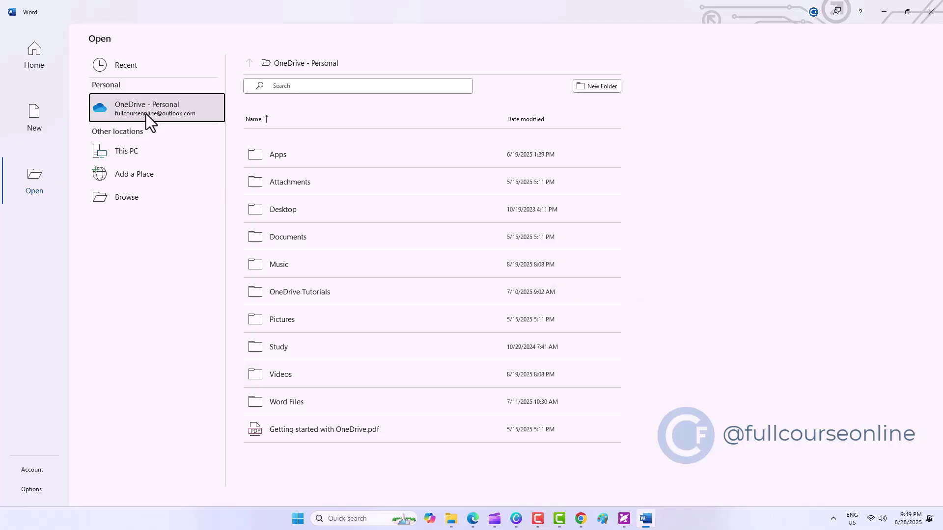
View the Add a Place options, open the OneDrive for Business sign-in dialog and dismiss it.
left_click(132, 179)
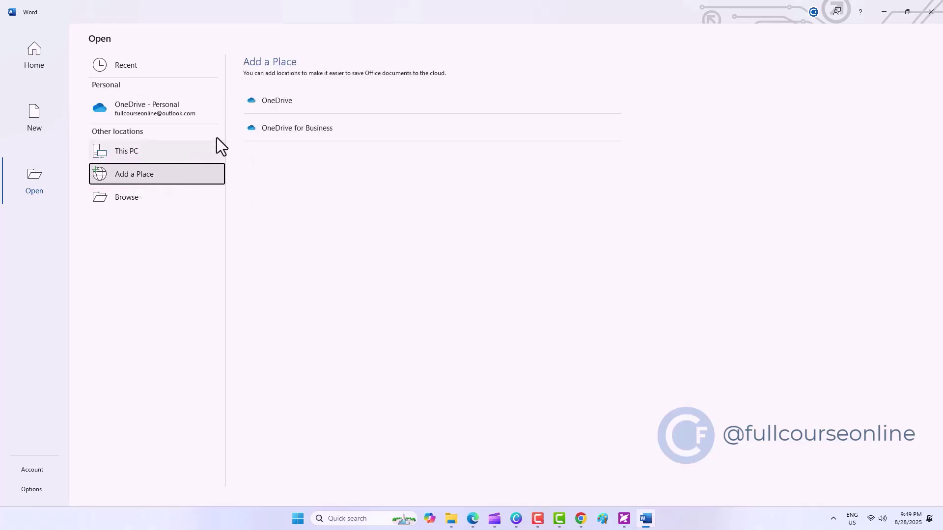
left_click(483, 128)
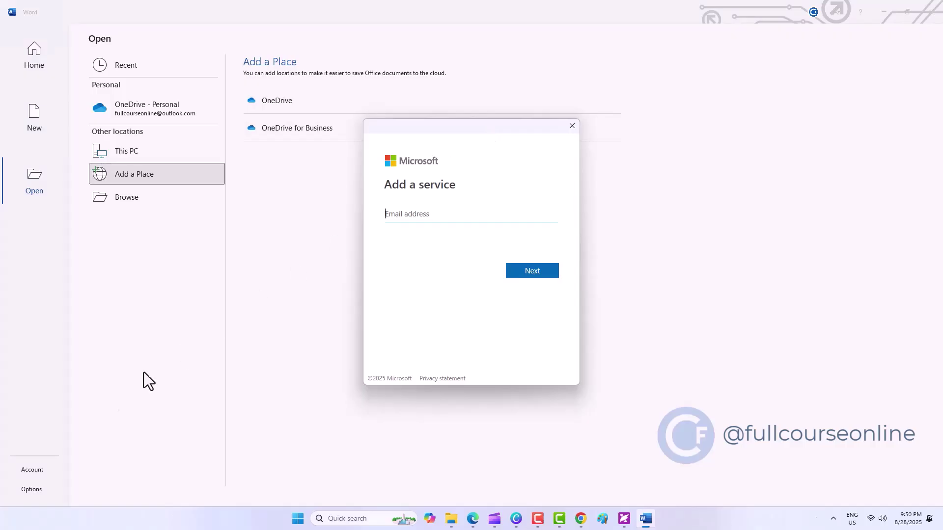
key("Escape")
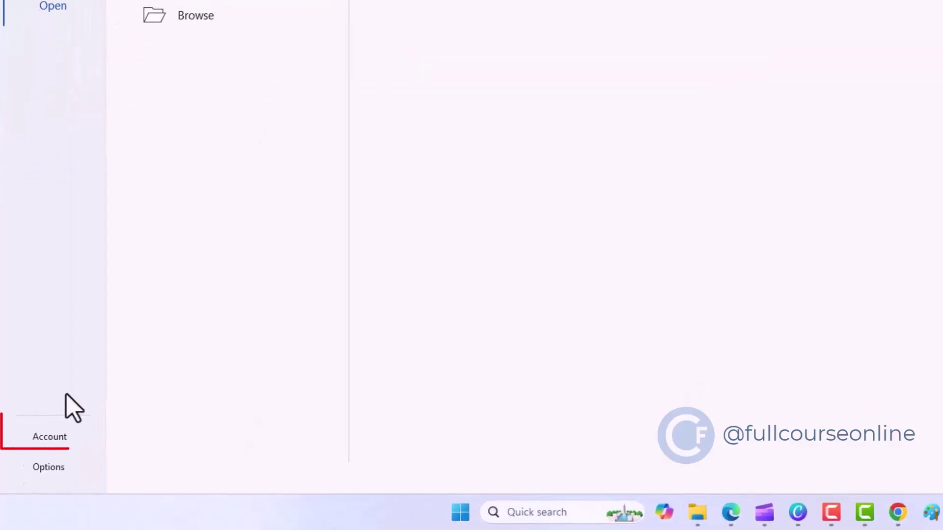
View the Account page and its Office update options, and close the list of options.
left_click(51, 437)
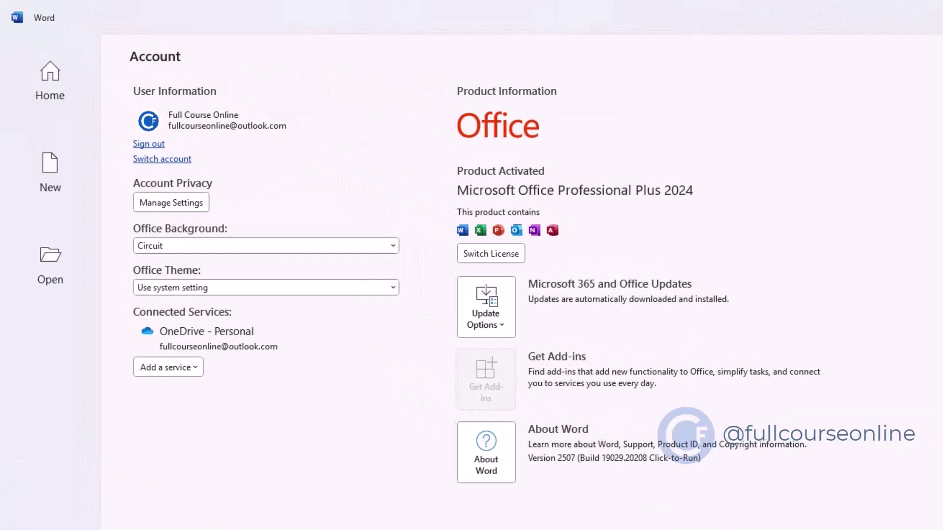
left_click(503, 331)
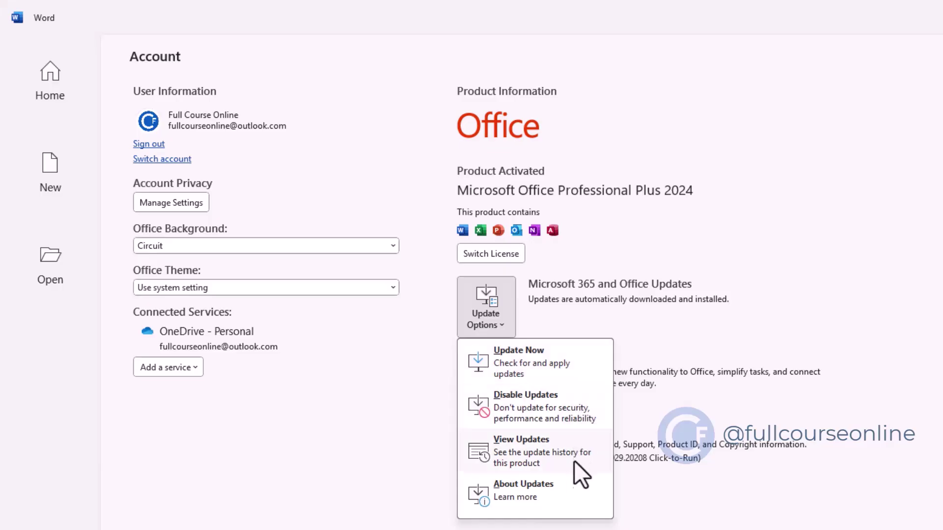
left_click(658, 522)
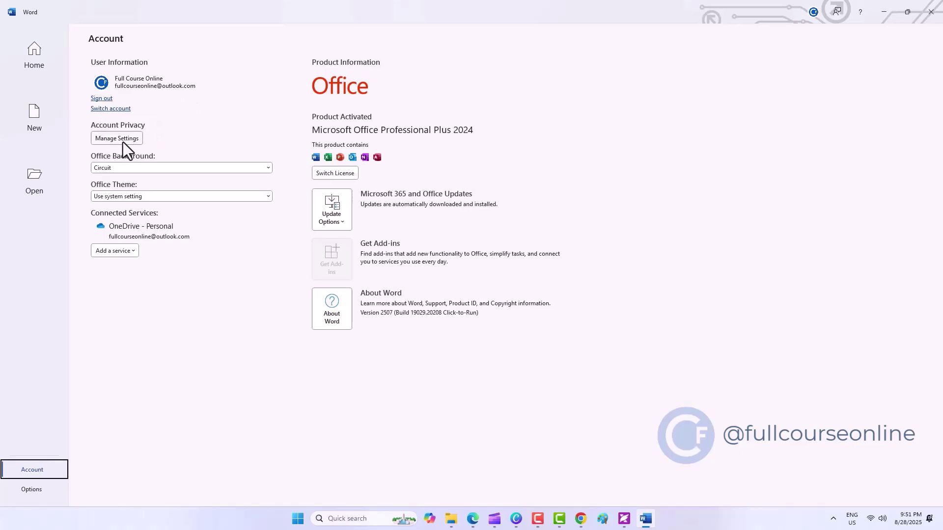
Set the Office background to Spring and, after trying the Black and White themes, set the Office theme to Colorful.
left_click(137, 166)
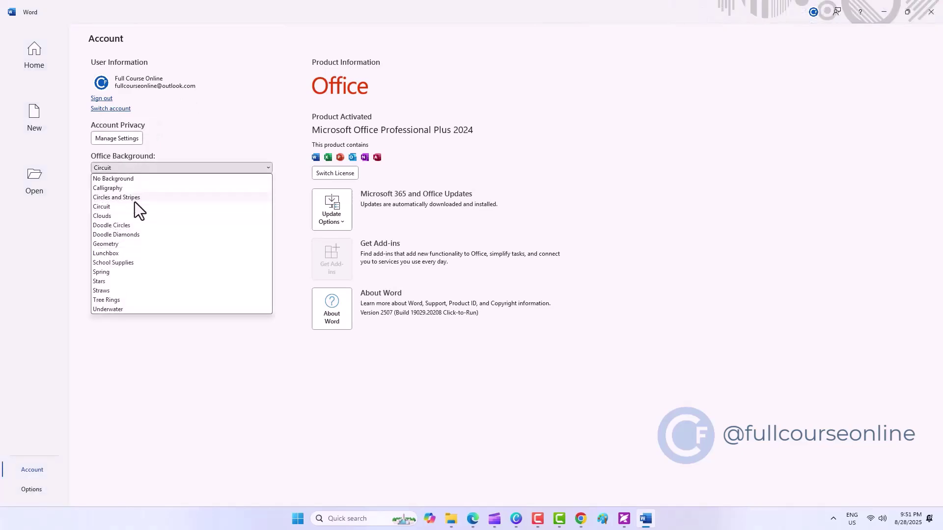
left_click(101, 271)
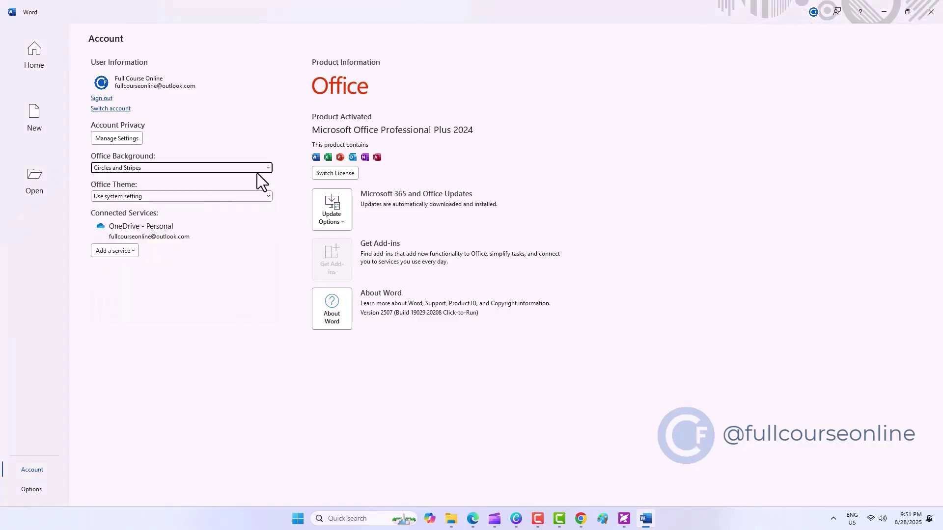
left_click(263, 197)
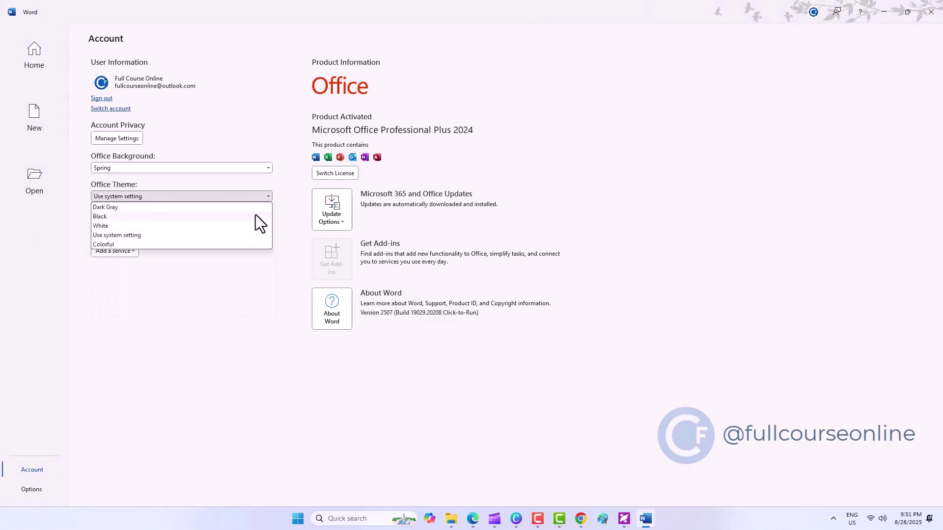
left_click(255, 216)
left_click(261, 198)
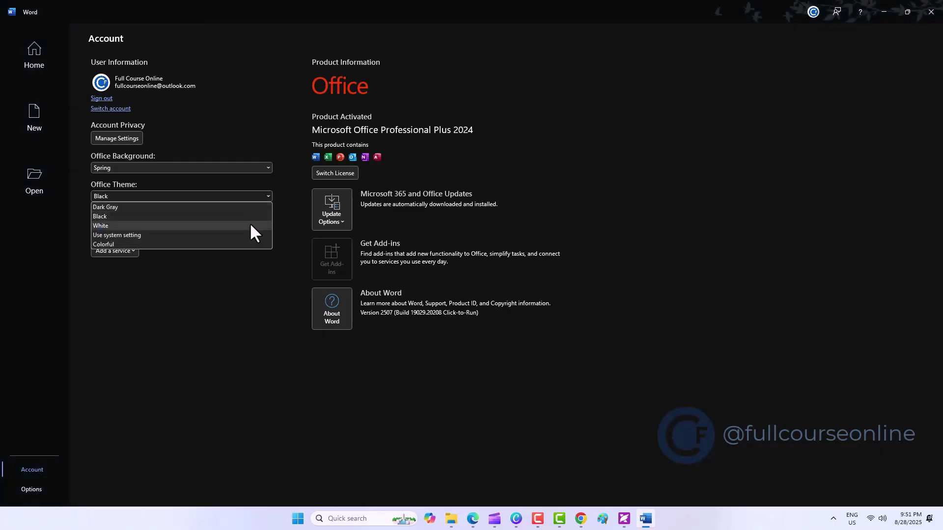
left_click(250, 224)
left_click(256, 199)
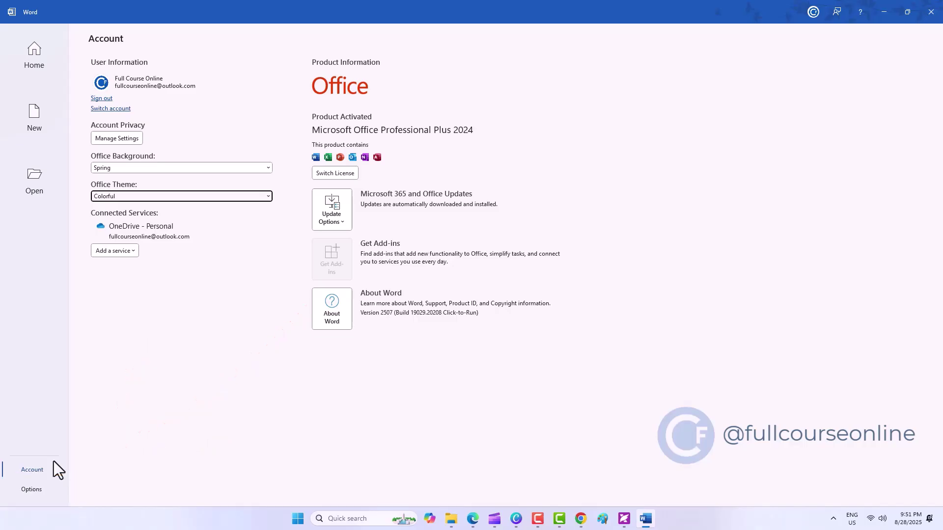
Review the General settings in Word Options and close the dialog.
left_click(37, 494)
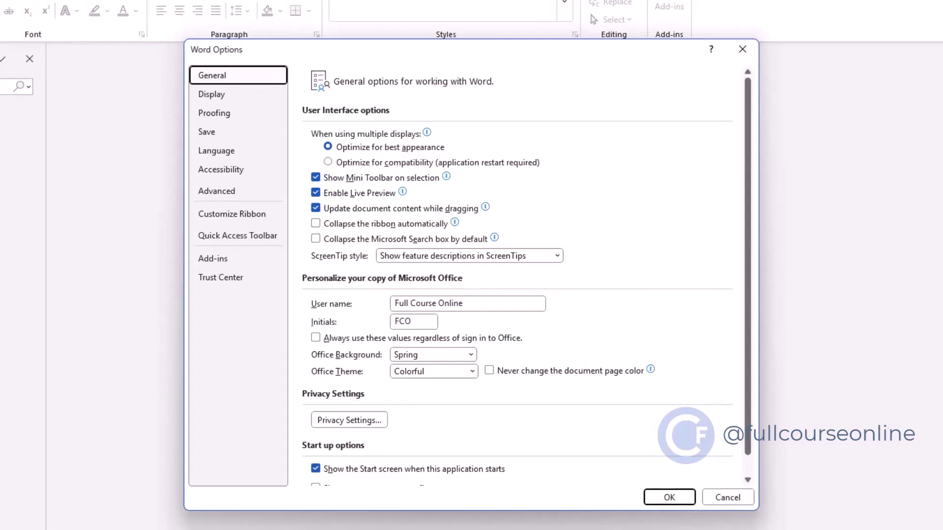
left_click(667, 497)
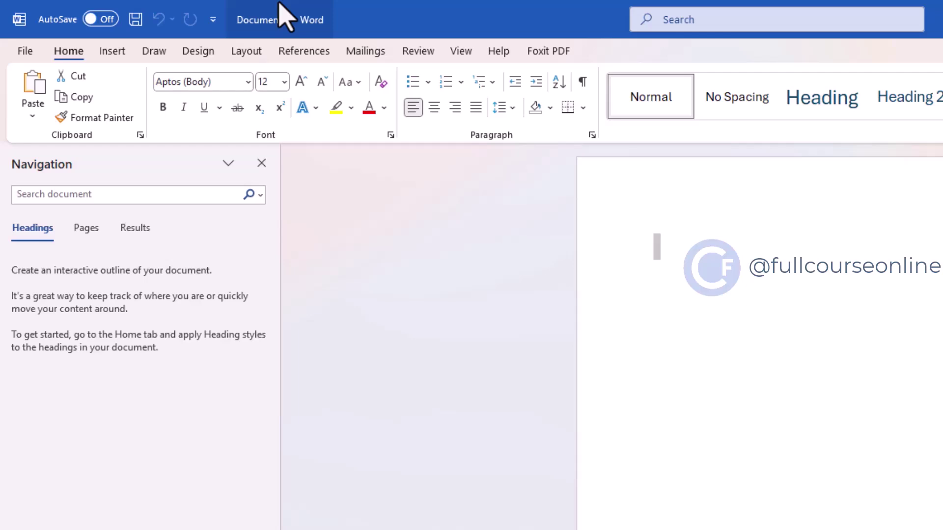
Save the blank document as Daily Report in the OneDrive Documents folder.
key("ctrl+s")
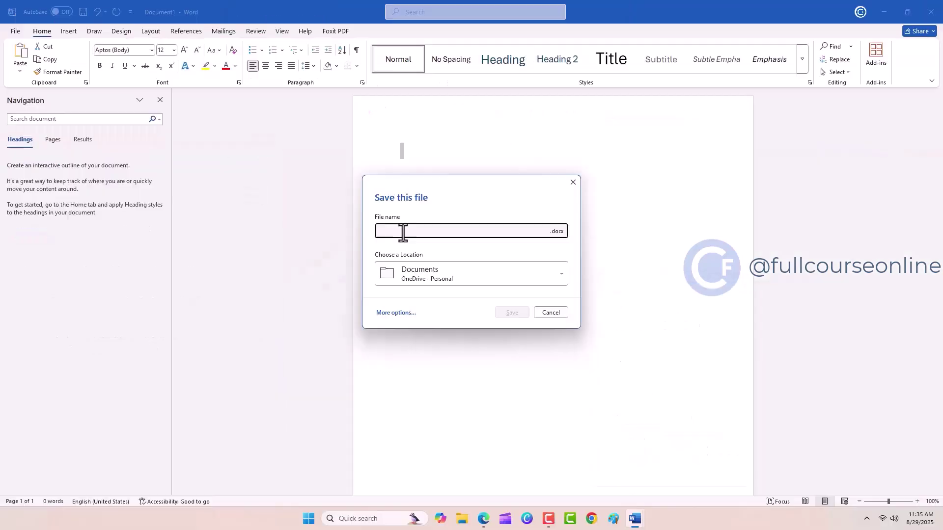
type("Daily Report")
left_click(510, 315)
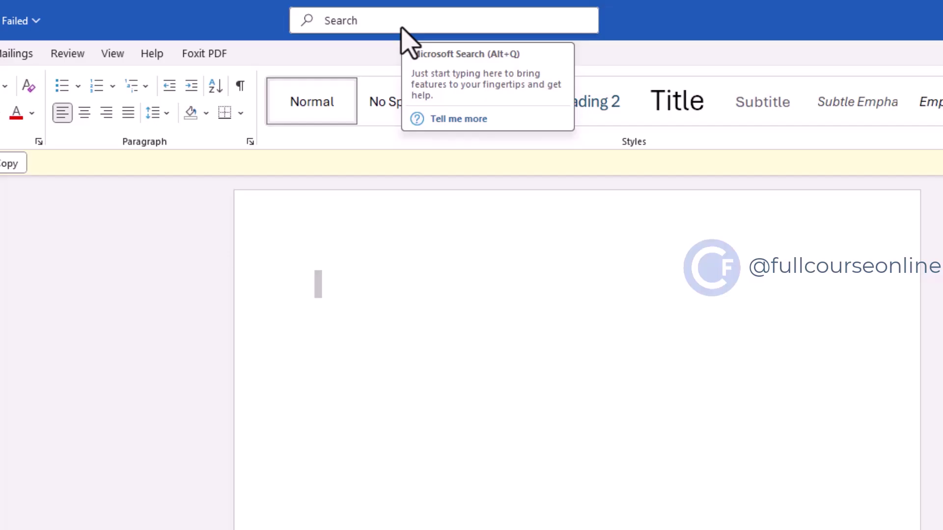
Search Word's commands and help for "table".
left_click(401, 28)
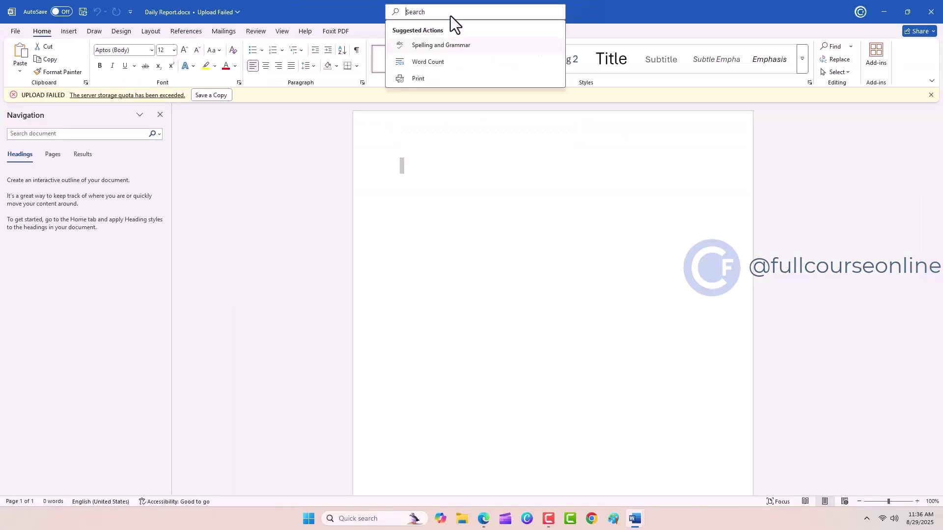
type("table")
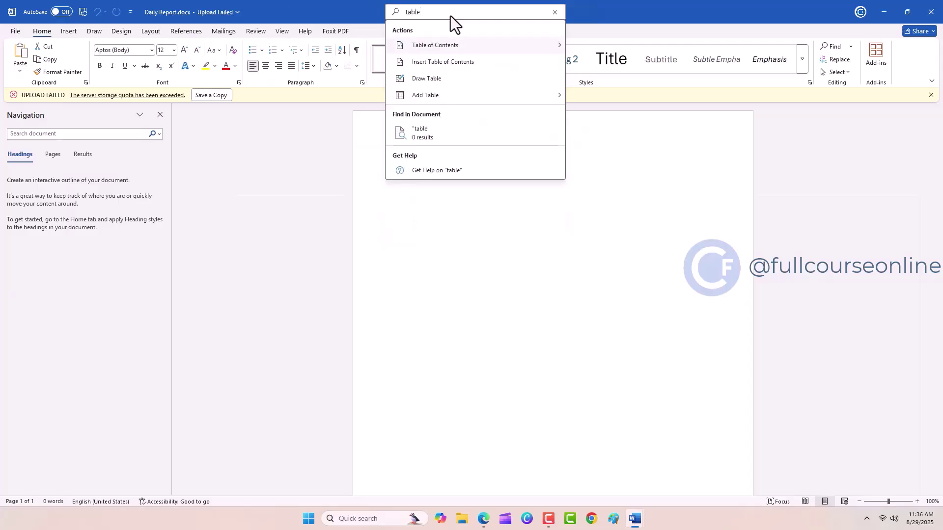
Dismiss the search results and view the signed-in Microsoft account's details, closing them when done.
left_click(444, 182)
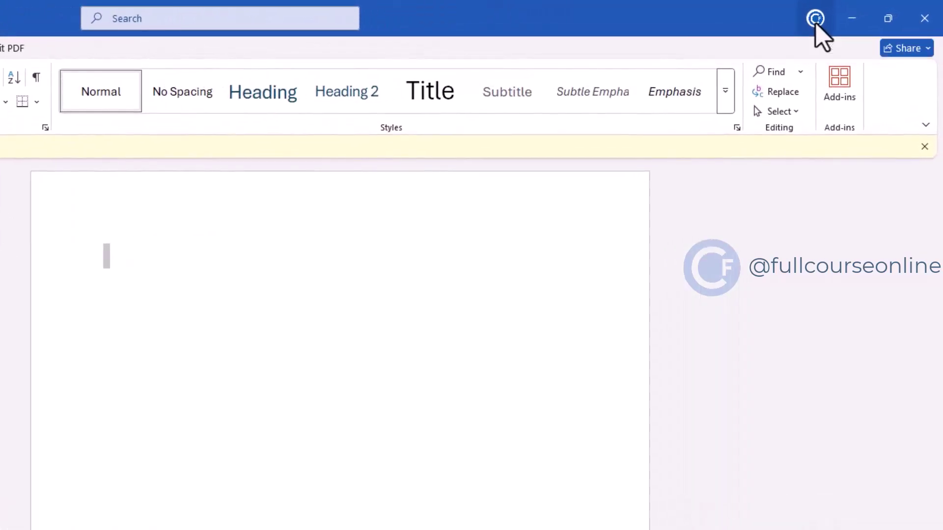
left_click(815, 20)
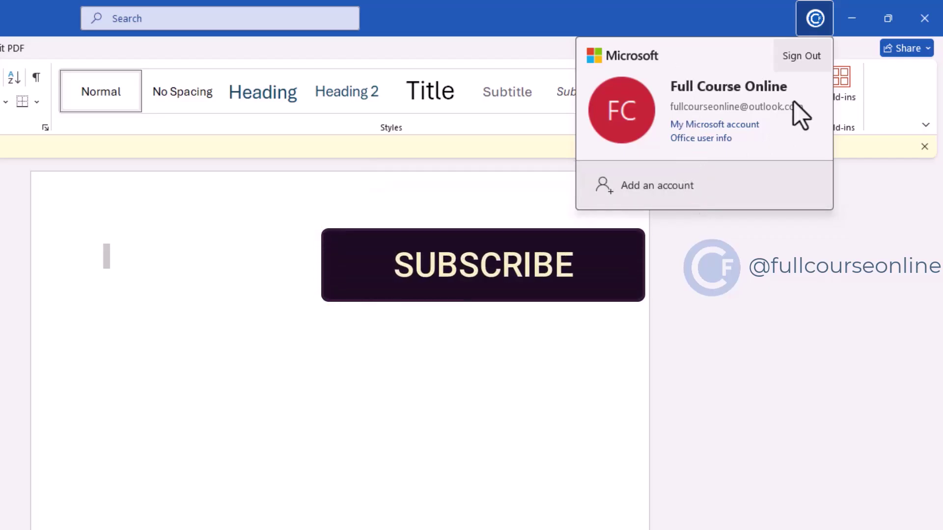
left_click(701, 29)
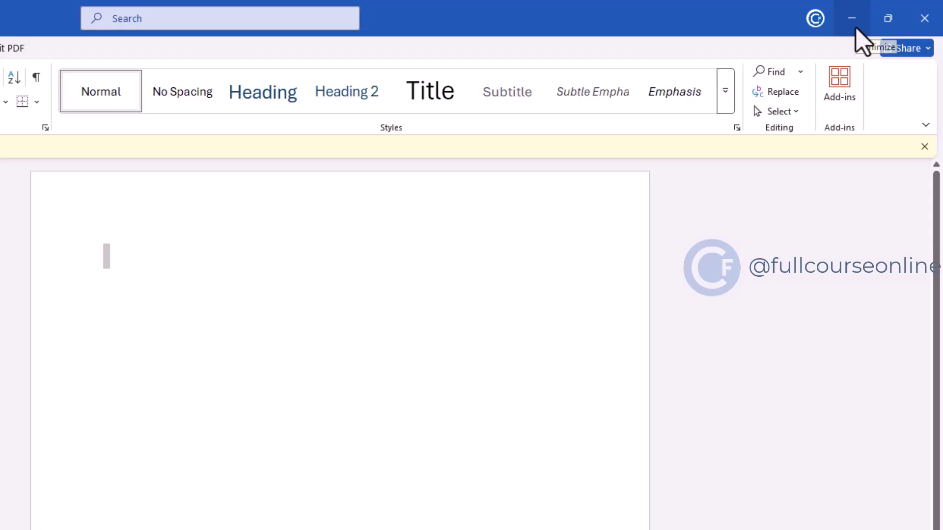
mouse_move(884, 30)
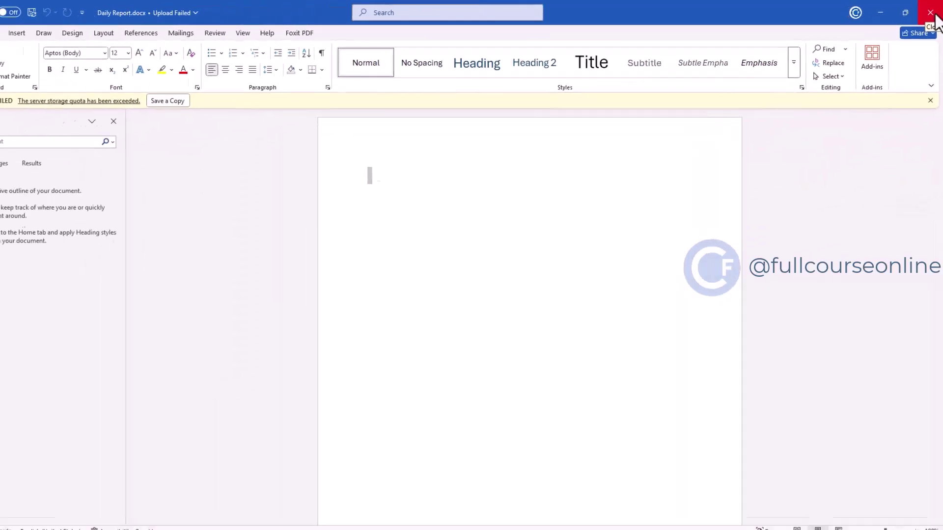
Dismiss the upload-failed message and review the customization choices for the Quick Access Toolbar.
left_click(932, 94)
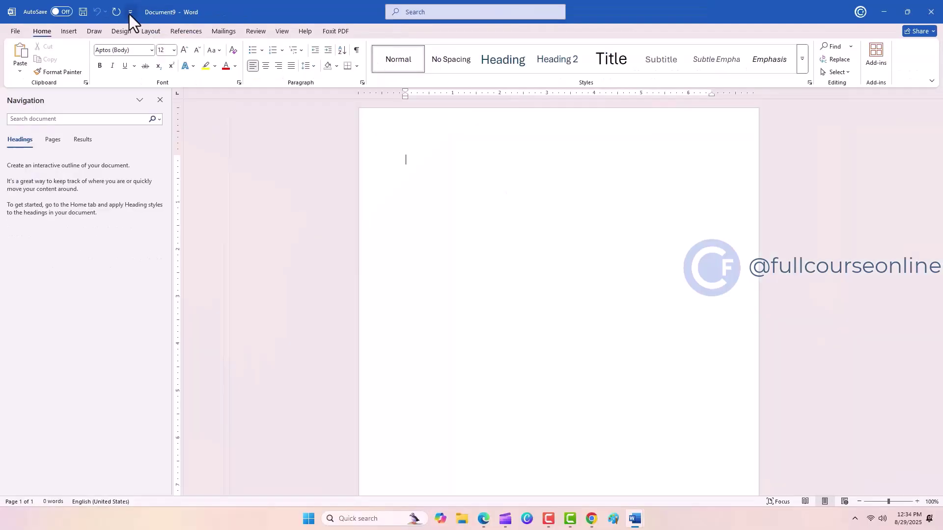
left_click(163, 15)
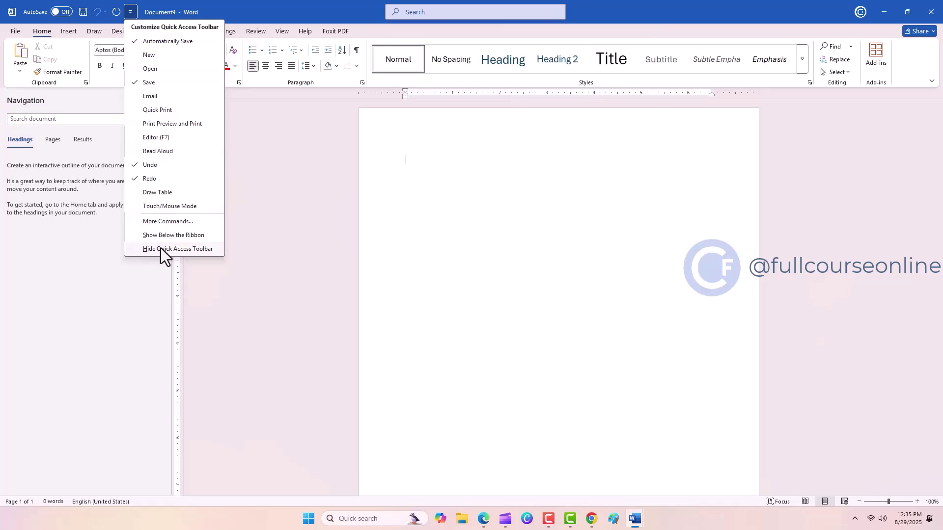
left_click(231, 221)
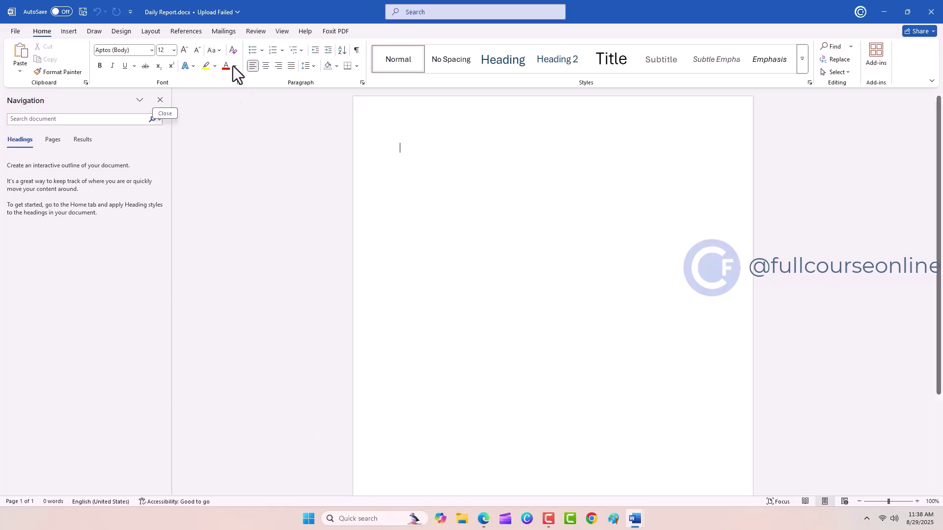
Show the ruler and fill the blank Daily Report document with sample paragraphs using the =rand() function.
left_click(279, 33)
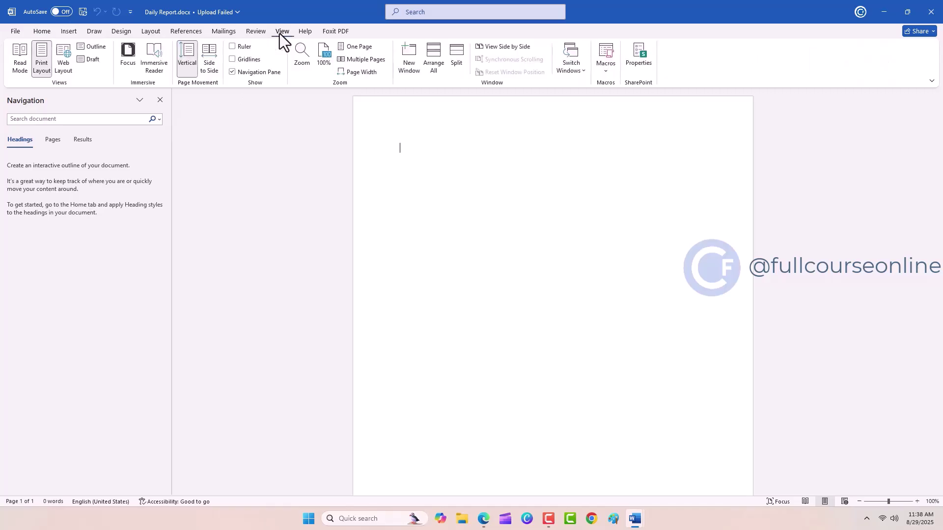
left_click(235, 45)
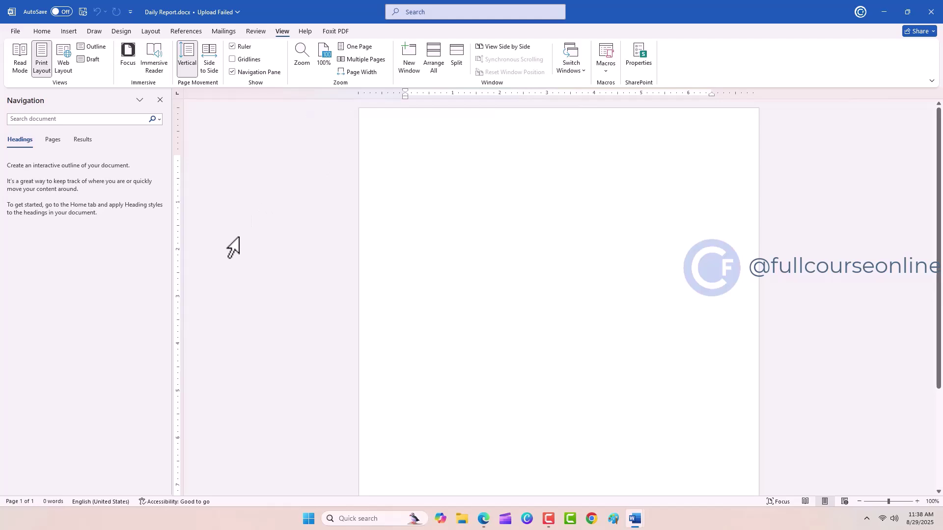
type("=rand()")
key("Return")
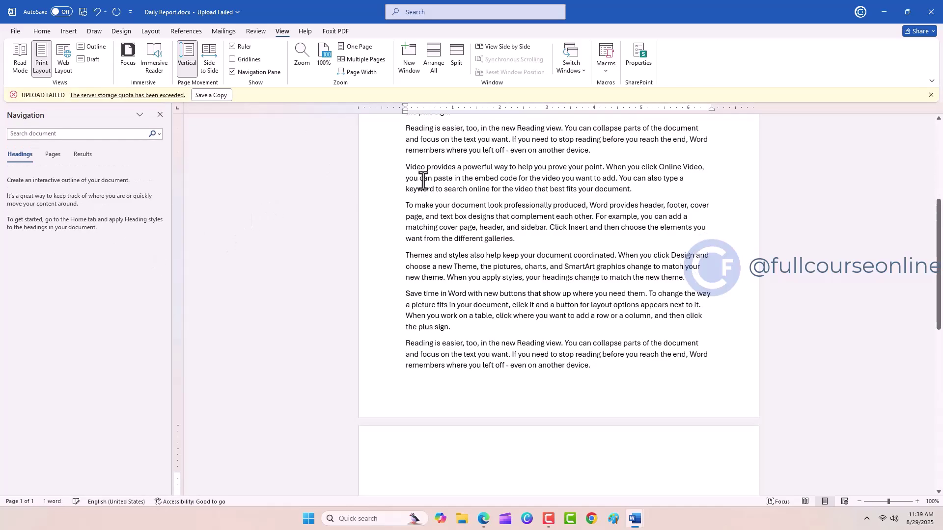
scroll(422, 180, "up", 5)
Check the word count statistics for the sample text and close them.
left_click(186, 31)
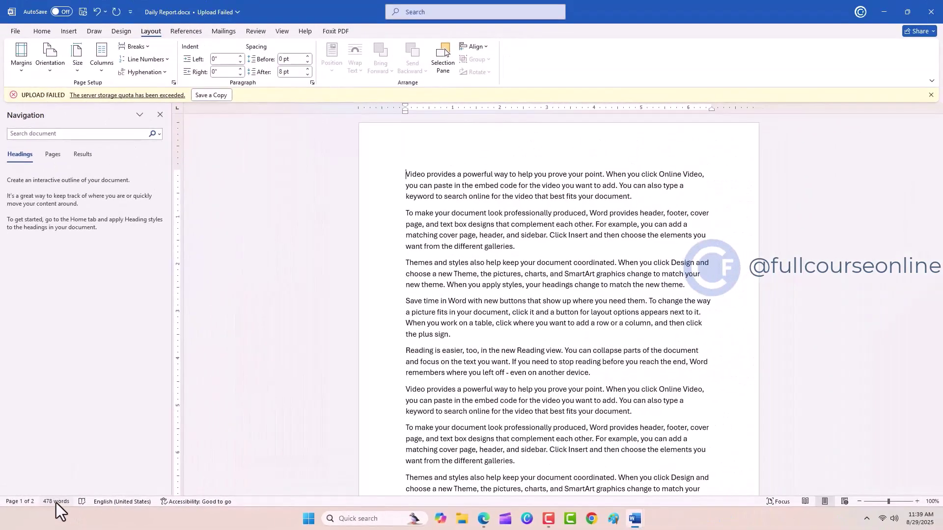
left_click(56, 501)
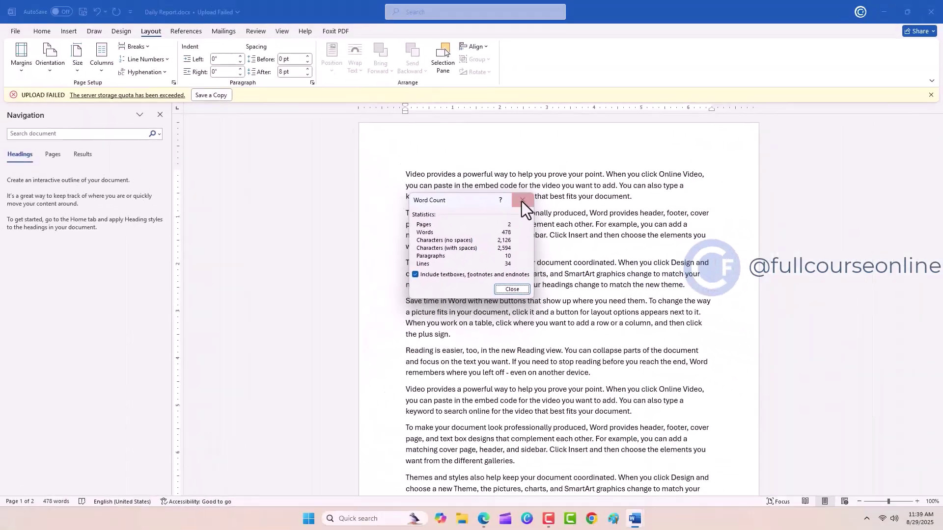
left_click(523, 200)
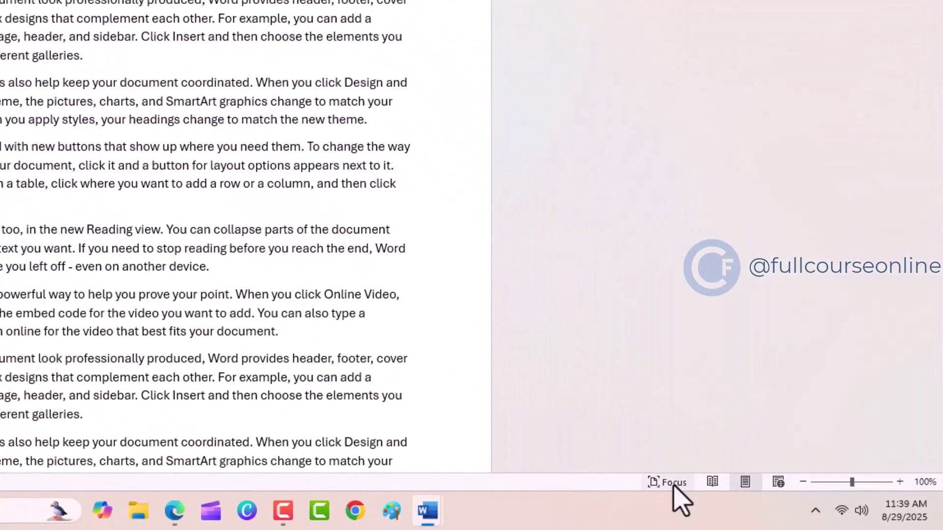
View the document in Focus mode and return to the Print Layout view.
left_click(674, 483)
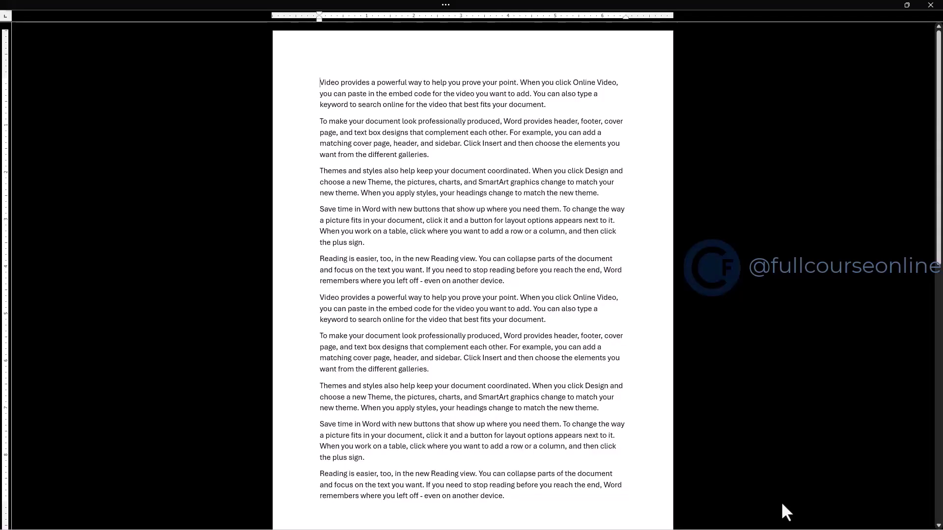
left_click(781, 502)
left_click(804, 503)
left_click(823, 504)
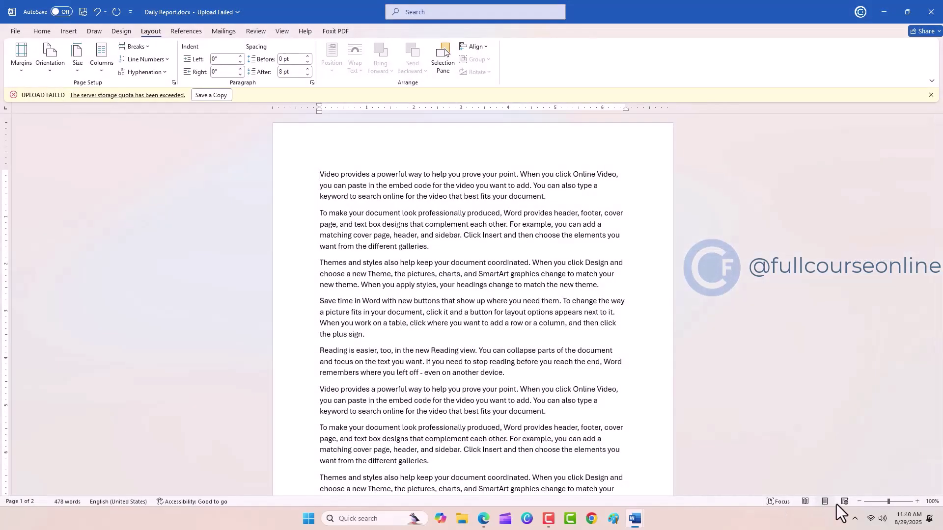
left_click_drag(889, 503, 889, 503)
Examine the file management page and the Print settings with the preview, and return to the document.
left_click(11, 33)
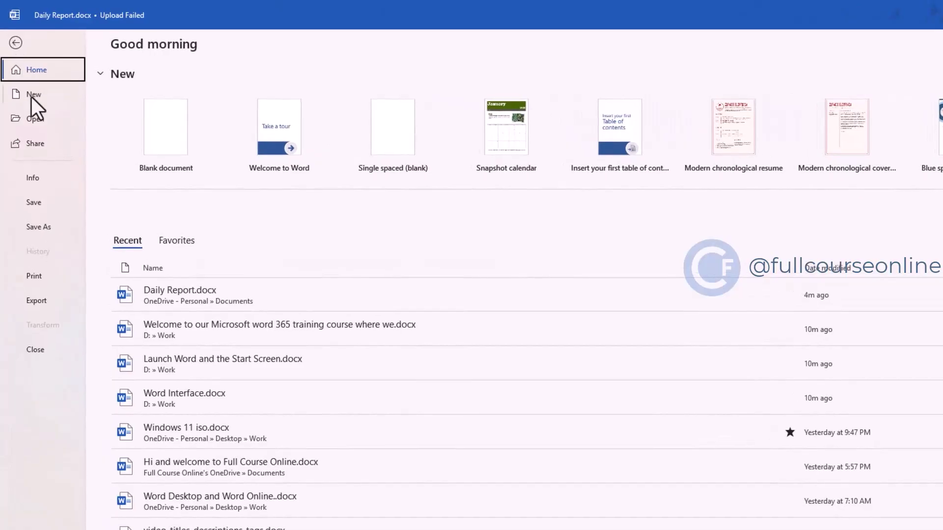
left_click(38, 120)
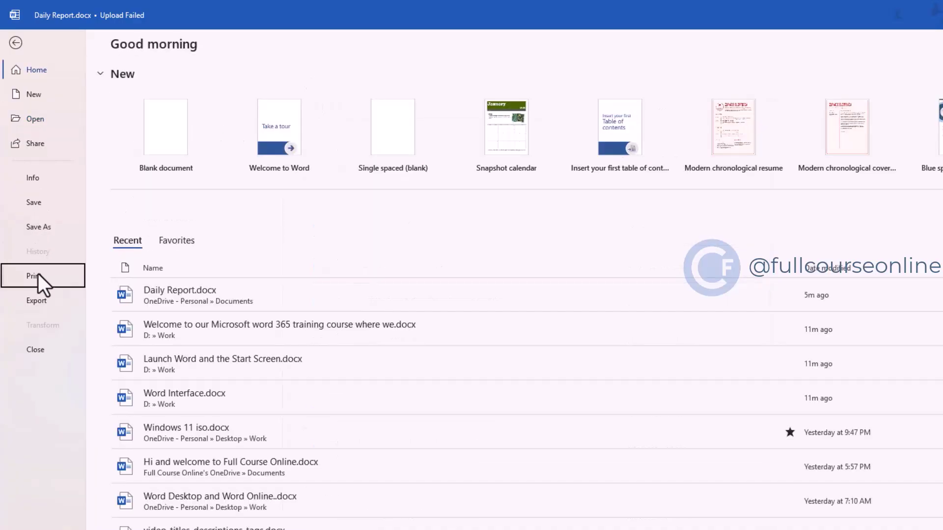
left_click(37, 274)
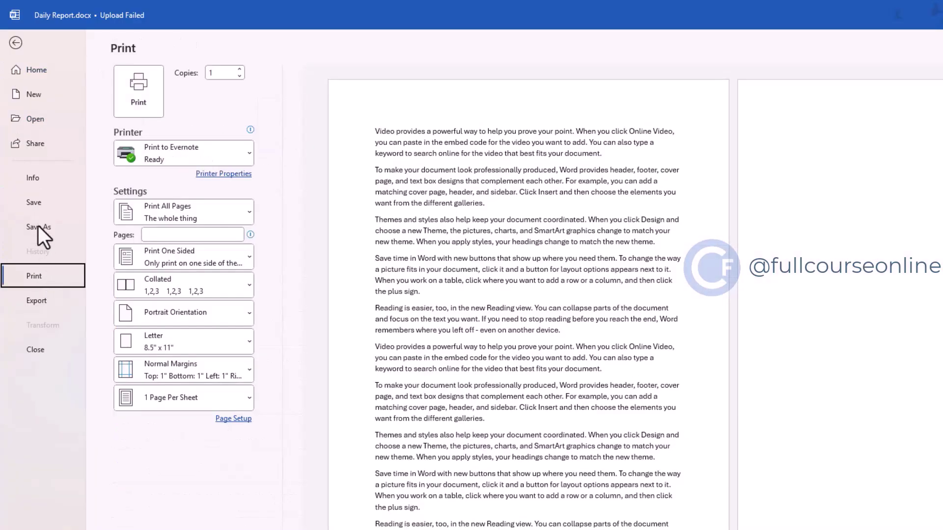
key("Escape")
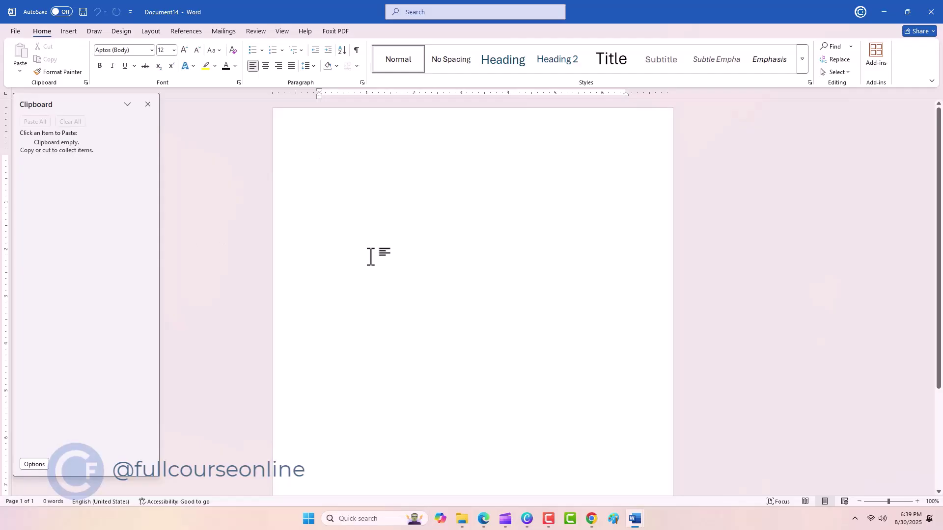
Write "Let us write something." in the new blank document and delete "something." from the sentence.
type("Let us write something.")
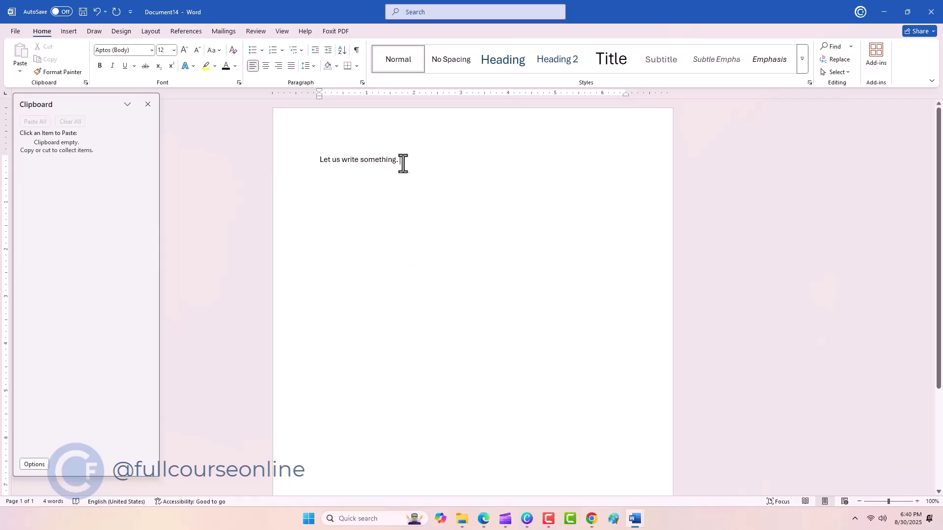
left_click_drag(400, 162, 362, 160)
key("BackSpace")
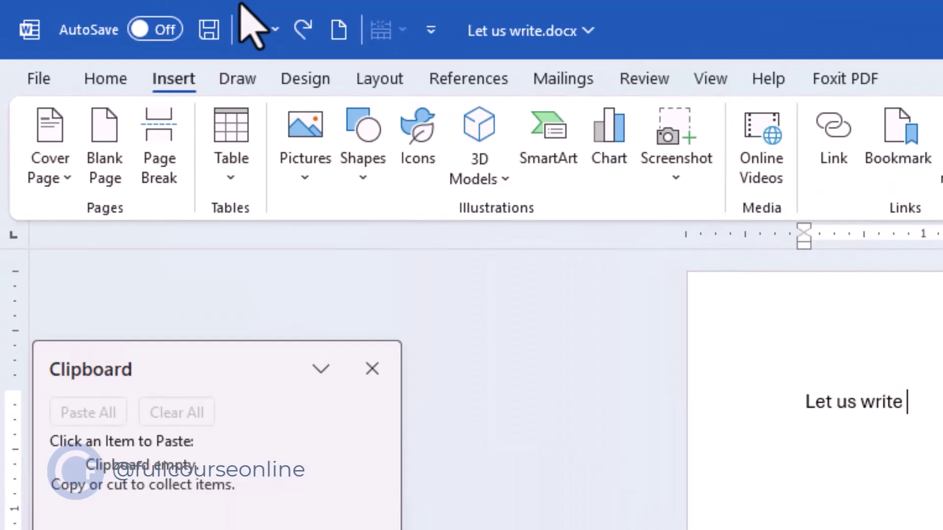
Undo the deletion of "something." and redo it.
left_click(158, 28)
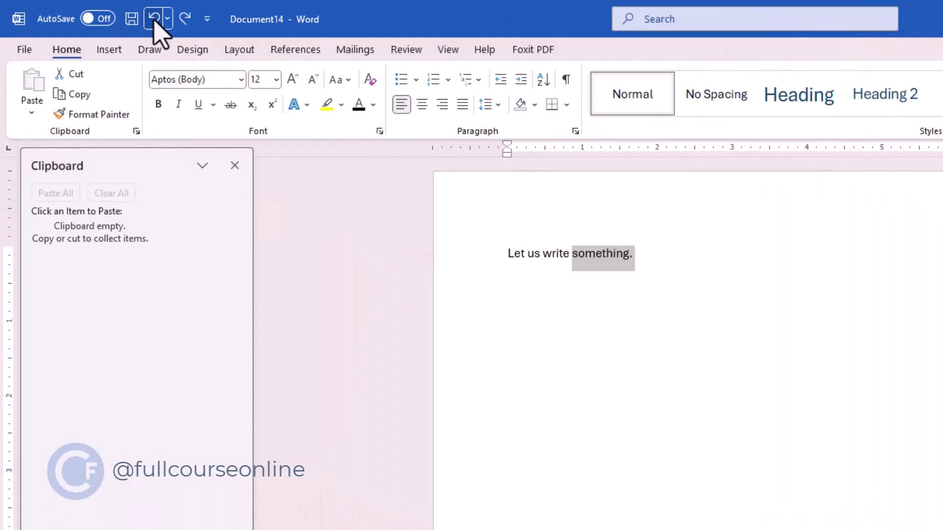
left_click(655, 265)
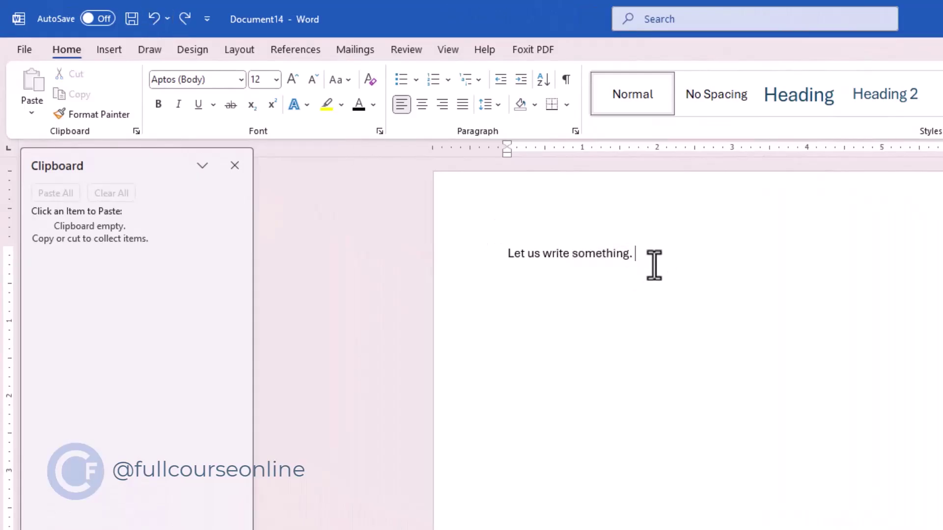
left_click(186, 19)
Save the document as "Let us write" in the Work folder on drive D.
left_click(130, 21)
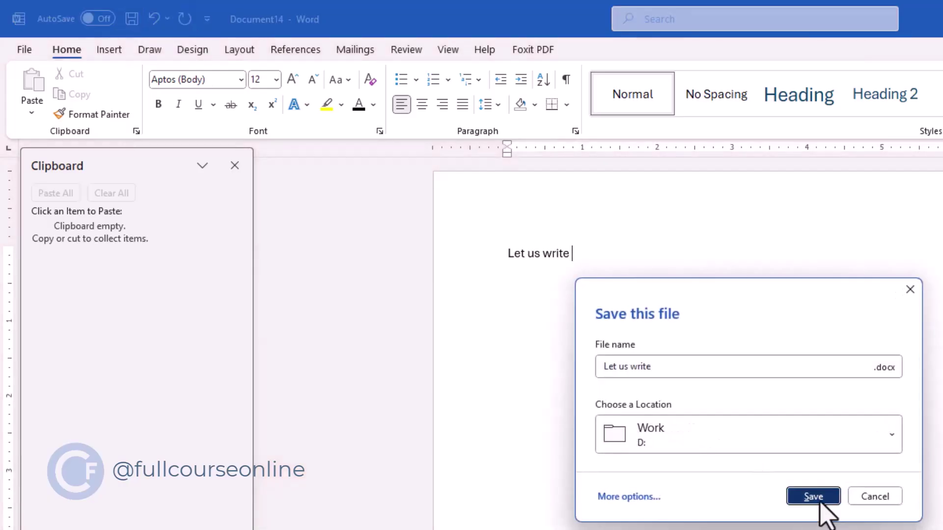
left_click(820, 503)
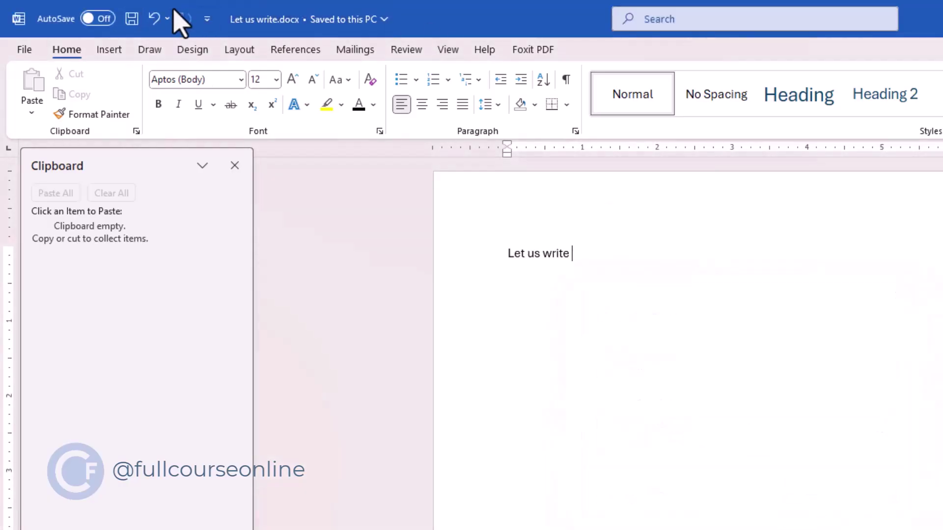
Add the Automatically Save and New commands to the Quick Access Toolbar.
left_click(211, 20)
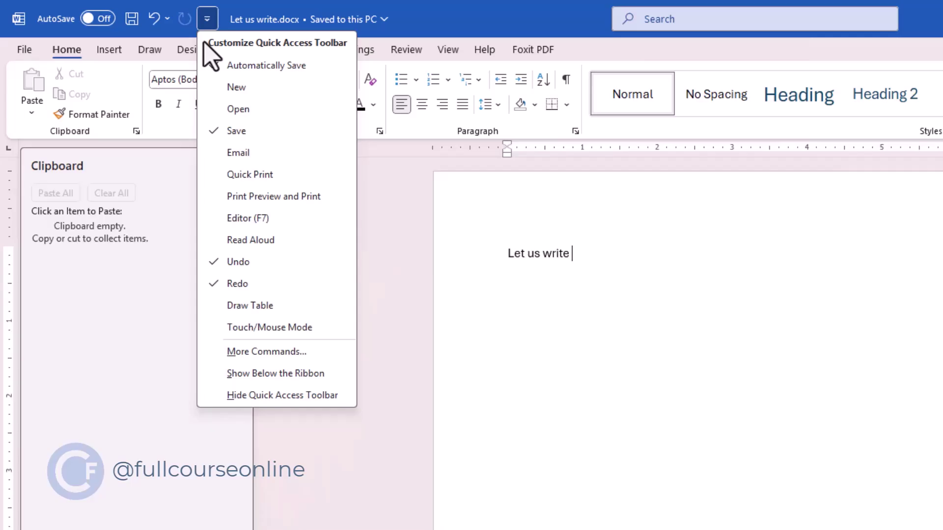
left_click(248, 66)
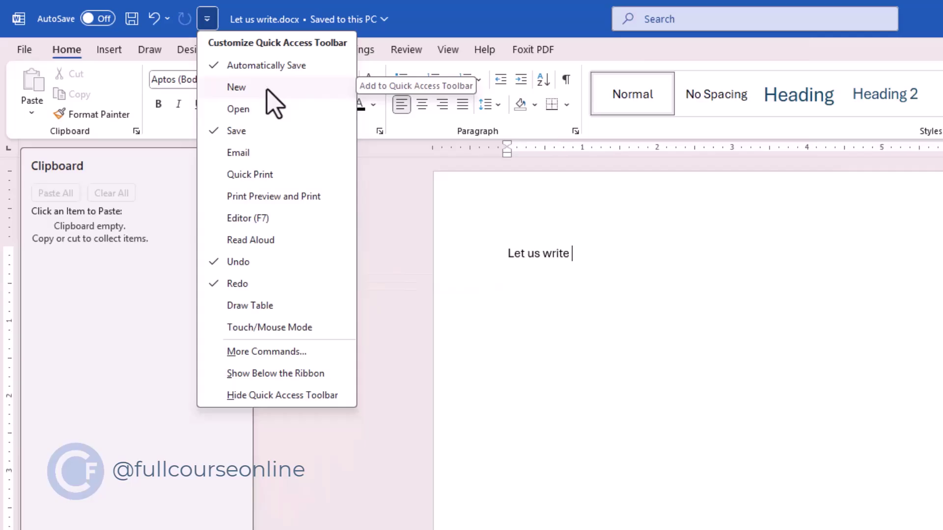
left_click(236, 87)
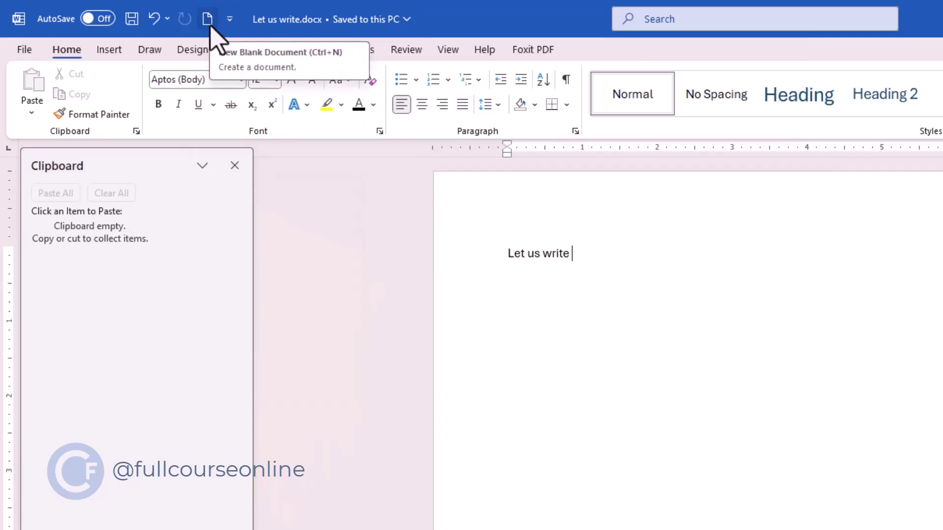
left_click(230, 18)
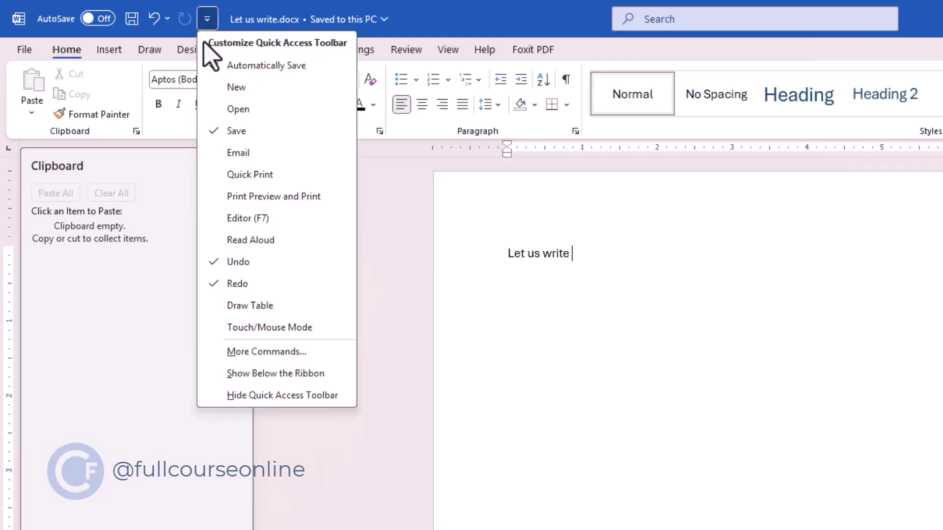
left_click(236, 87)
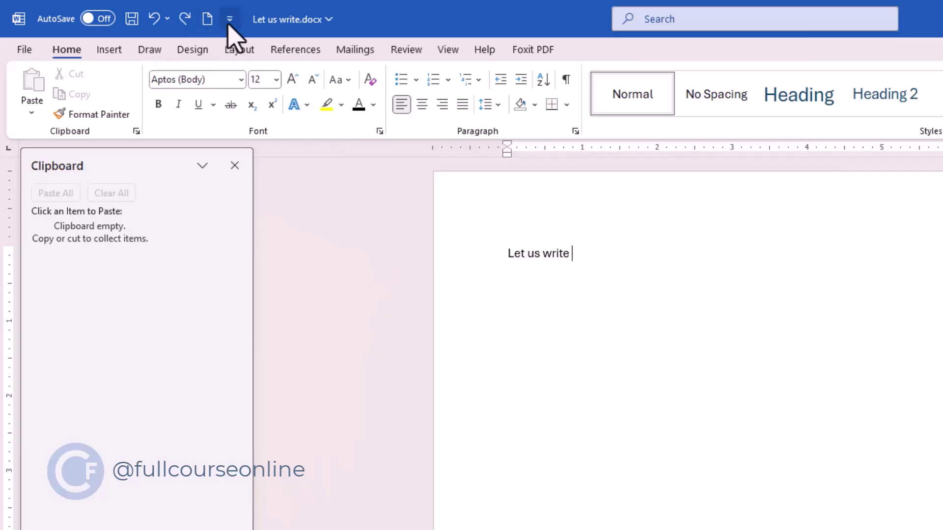
Add the Shapes command from the Insert commands to the Quick Access Toolbar.
left_click(109, 50)
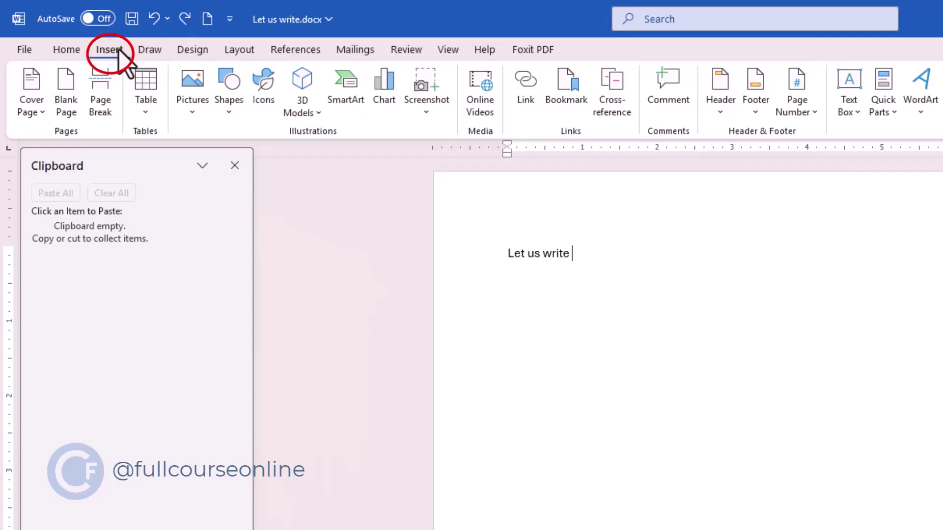
right_click(227, 86)
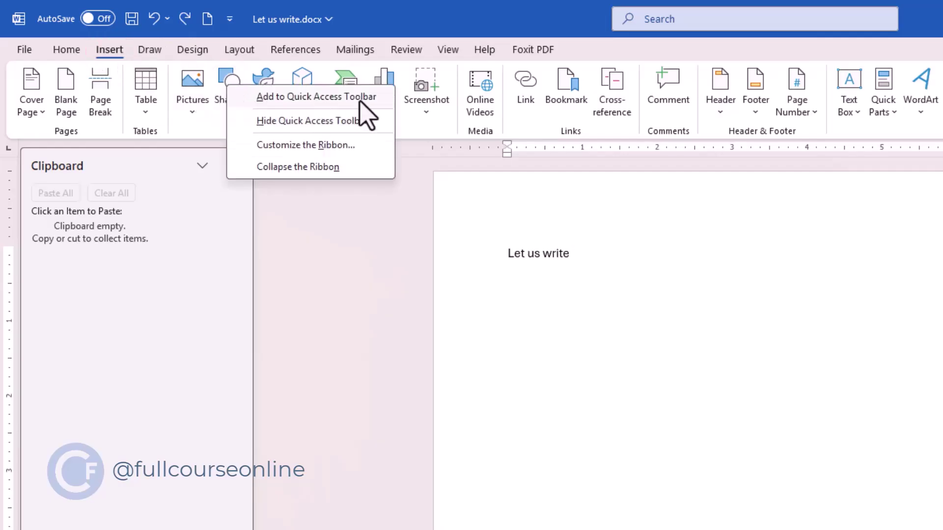
key("Escape")
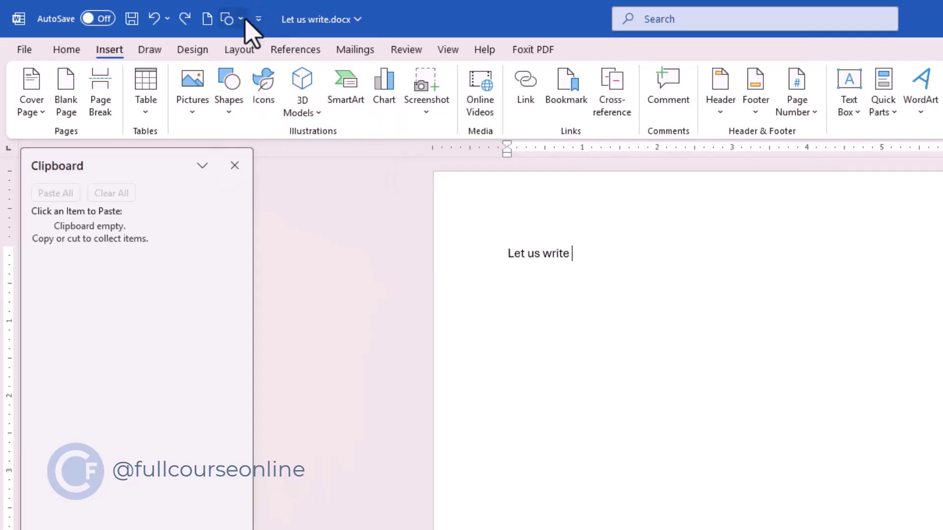
Remove the Shapes command from the Quick Access Toolbar.
left_click(240, 20)
left_click(243, 23)
right_click(227, 22)
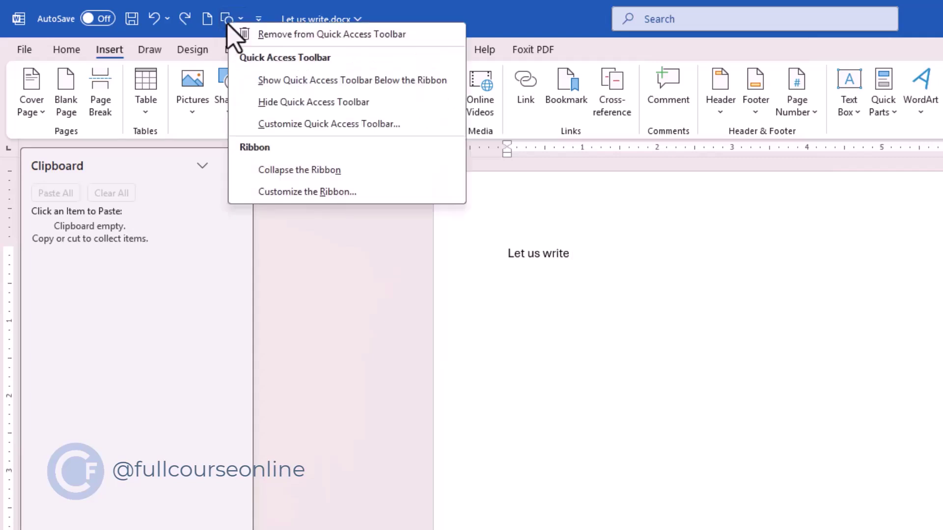
left_click(426, 39)
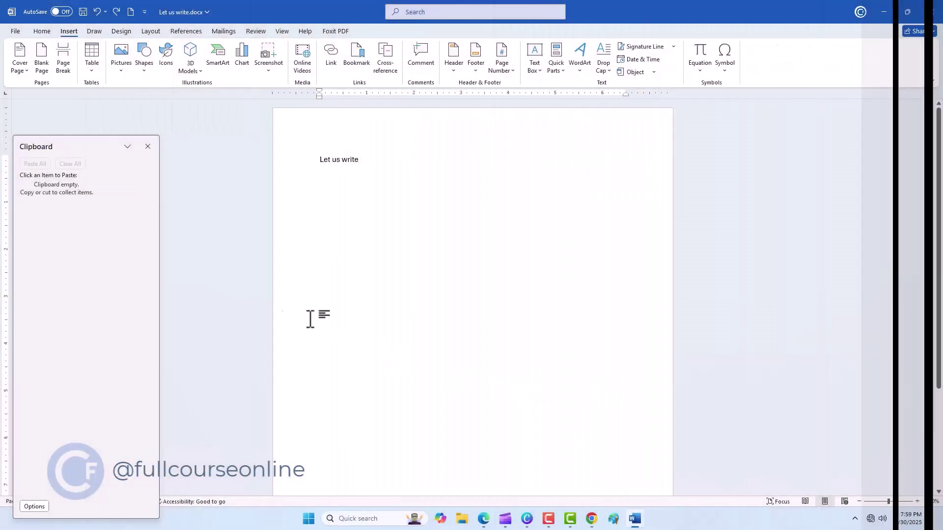
Add the AutoFit Columns command from All Commands to the Quick Access Toolbar's command list.
left_click(145, 12)
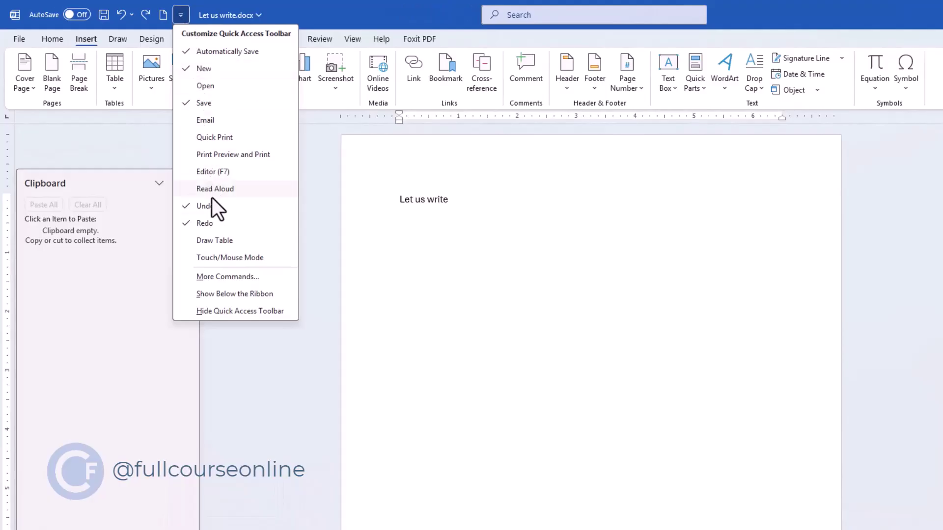
left_click(207, 276)
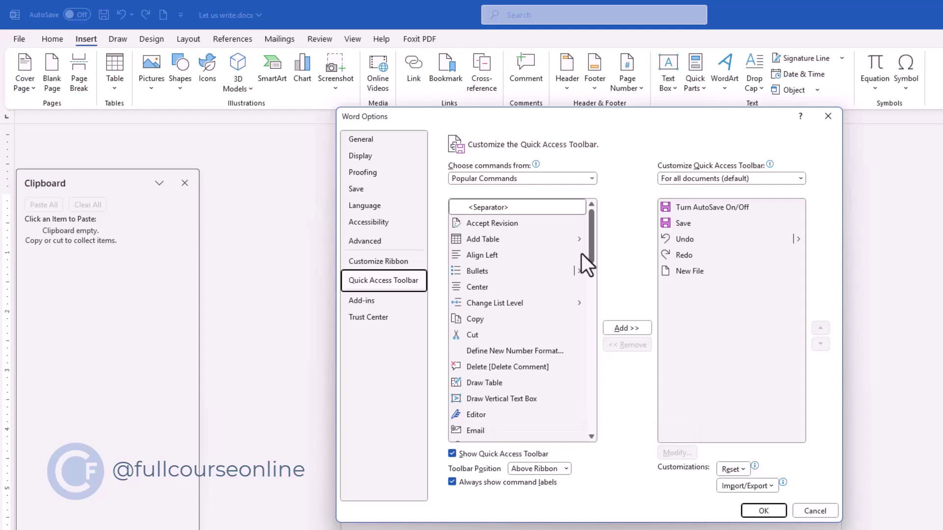
left_click(592, 180)
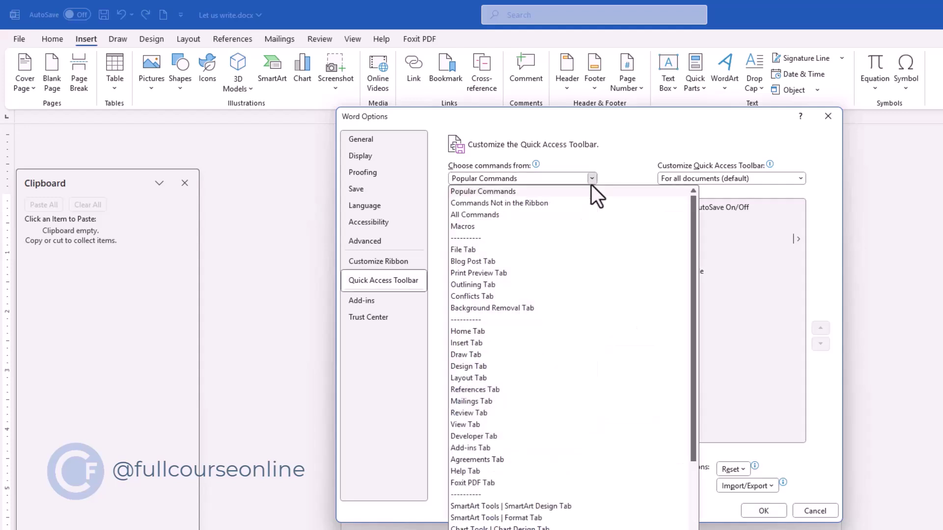
left_click(481, 214)
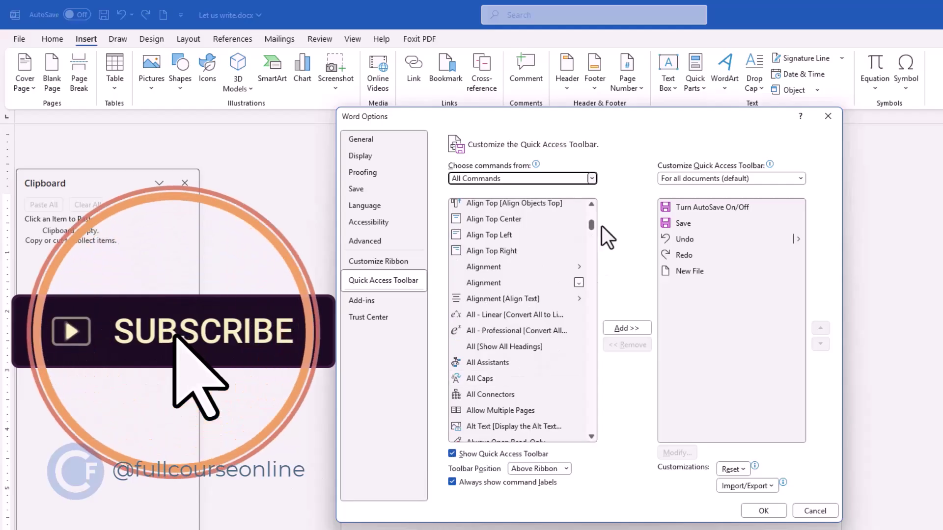
left_click_drag(591, 226, 594, 229)
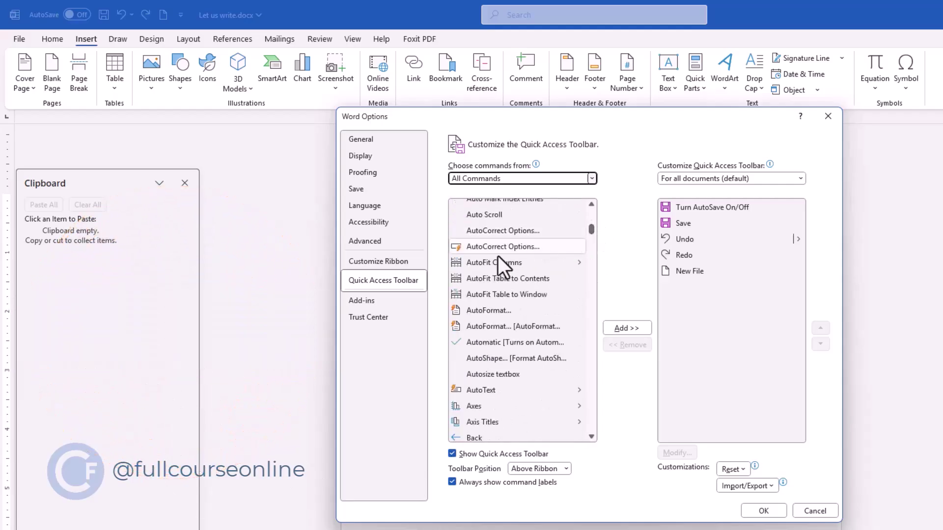
left_click(524, 261)
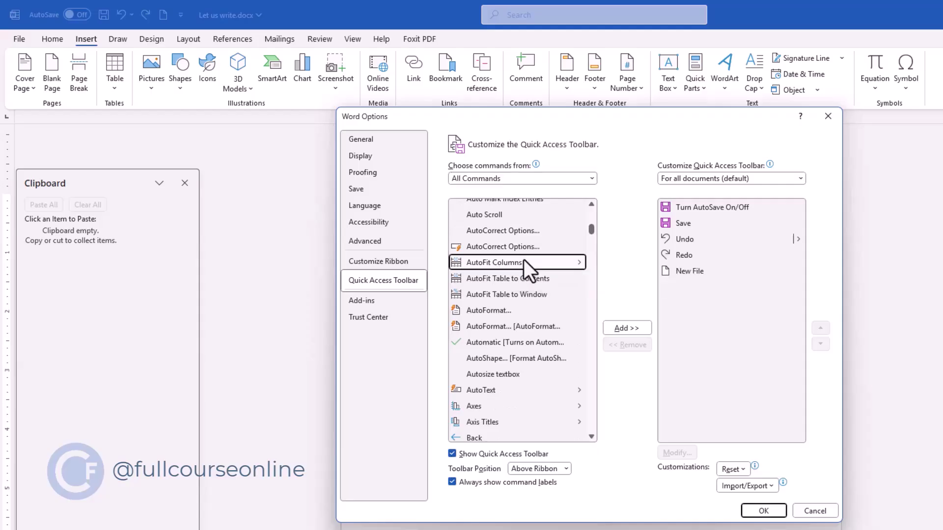
left_click(622, 334)
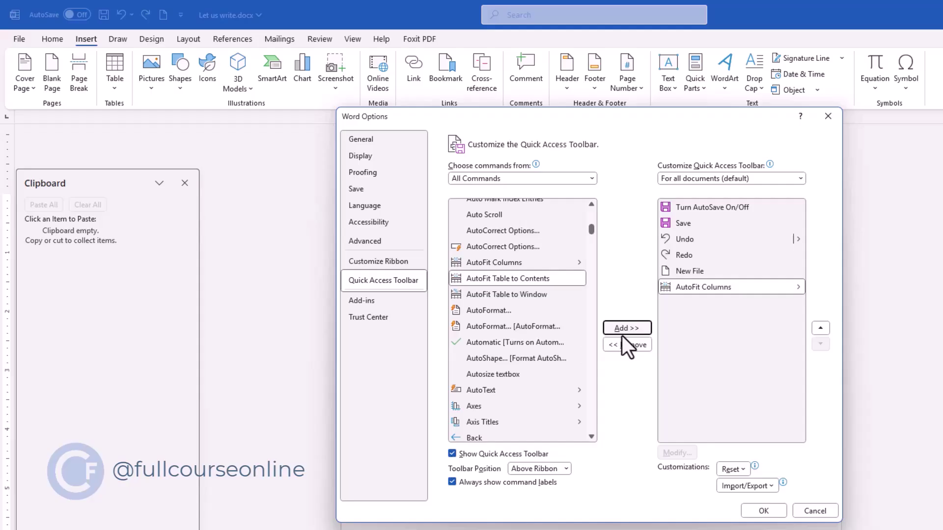
Add a separator to the Quick Access Toolbar, place it directly above New File, and apply the toolbar customization.
left_click_drag(594, 232, 597, 210)
left_click(514, 207)
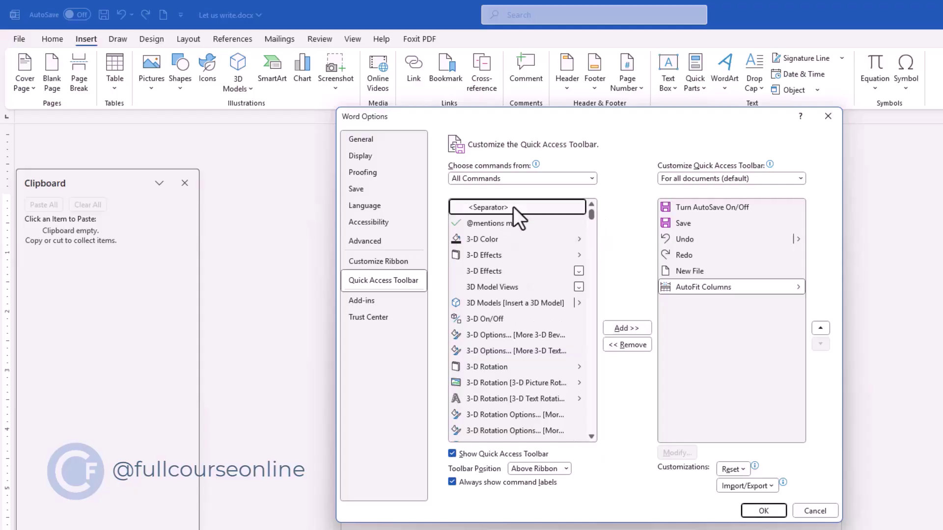
left_click(621, 328)
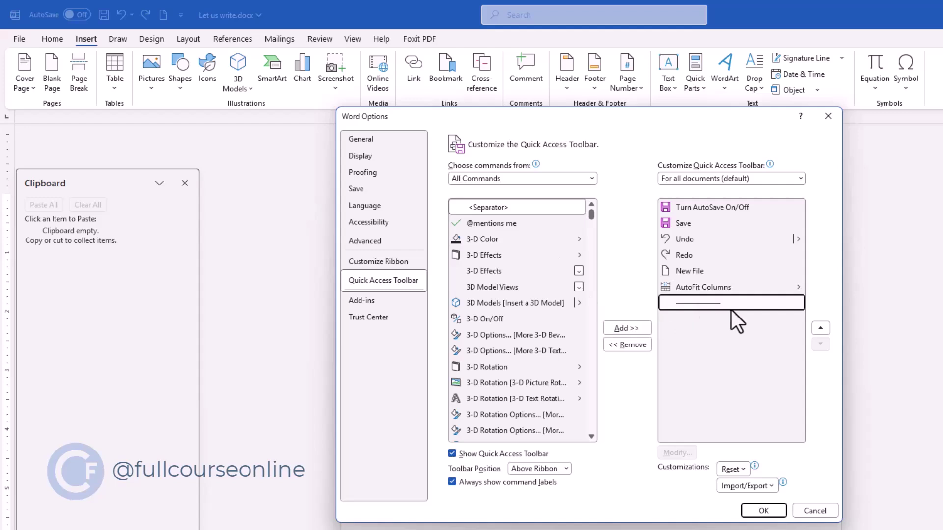
left_click(822, 328)
left_click(821, 328)
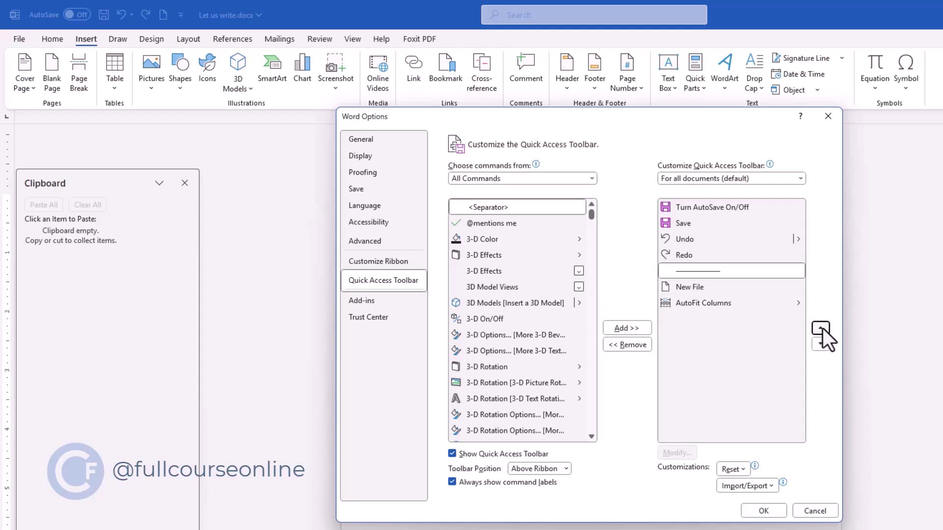
left_click(765, 511)
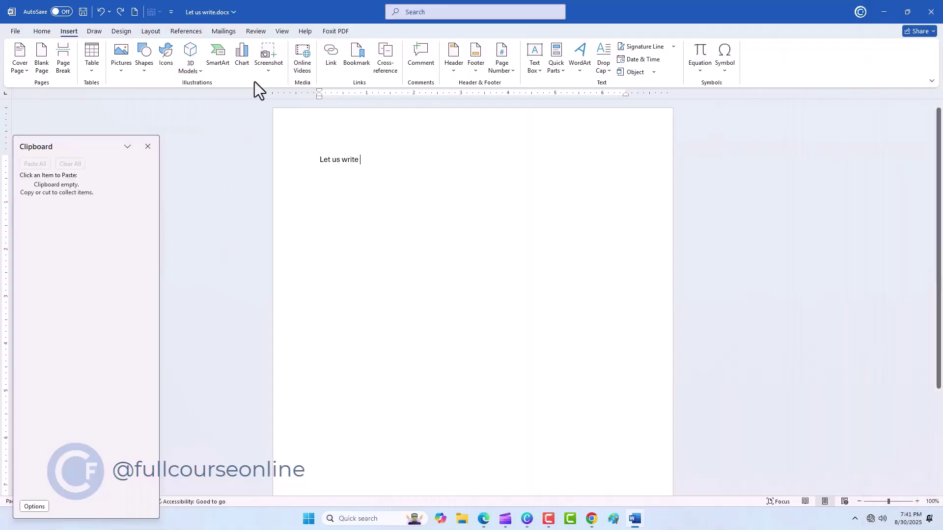
Move the Quick Access Toolbar below the ribbon.
left_click(171, 12)
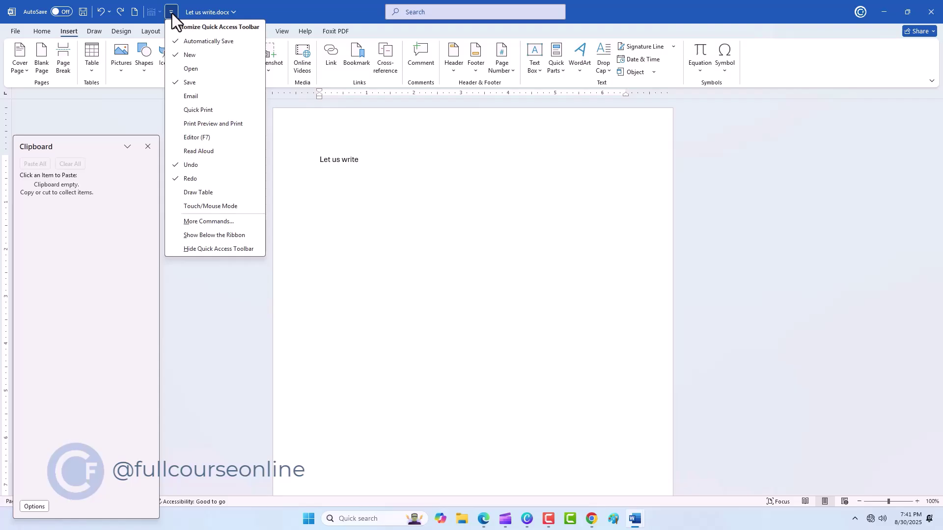
left_click(187, 235)
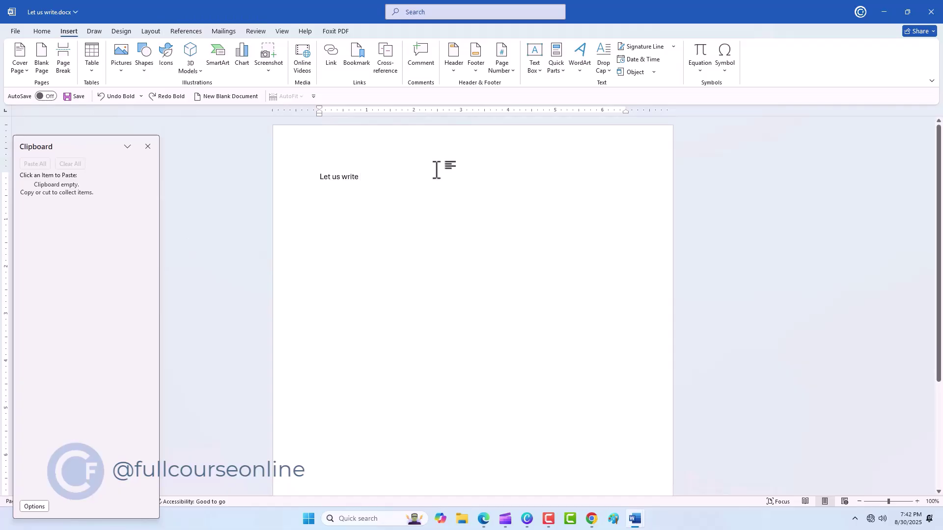
Hide the Quick Access Toolbar and show it again.
left_click(313, 96)
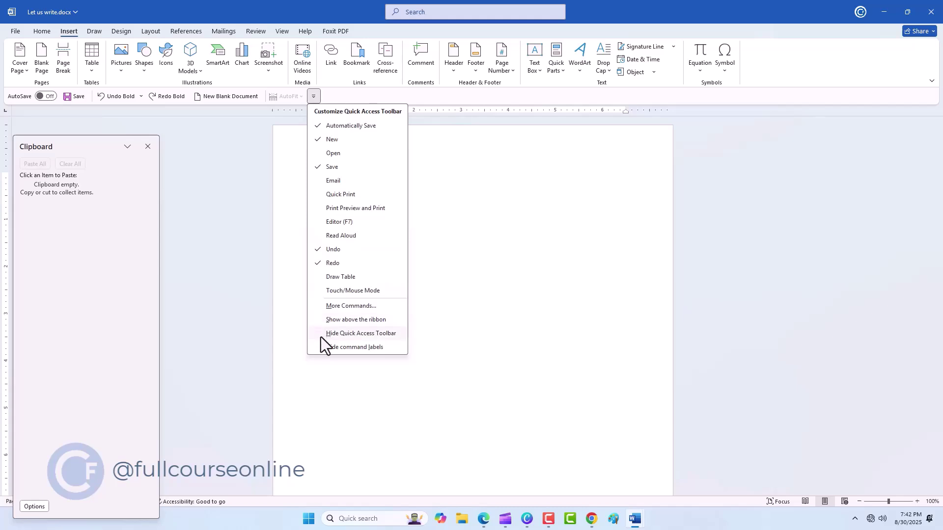
left_click(393, 334)
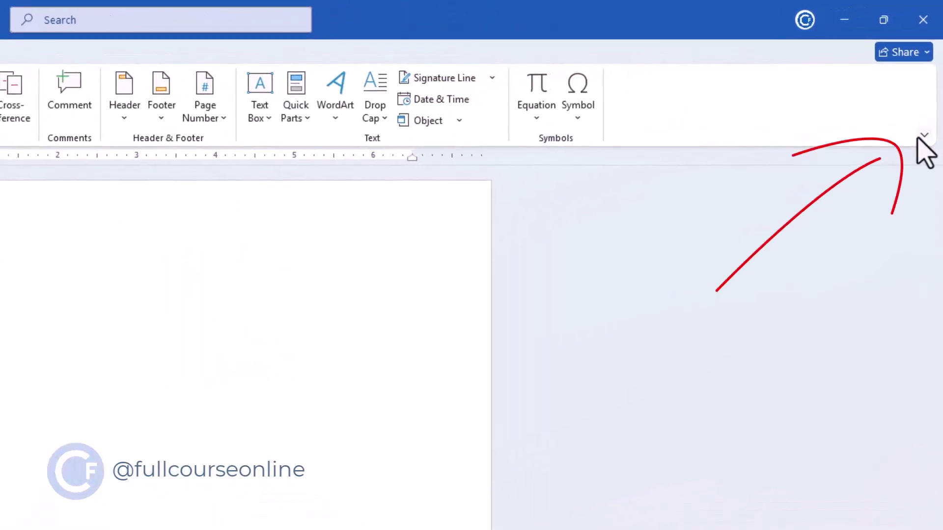
left_click(932, 81)
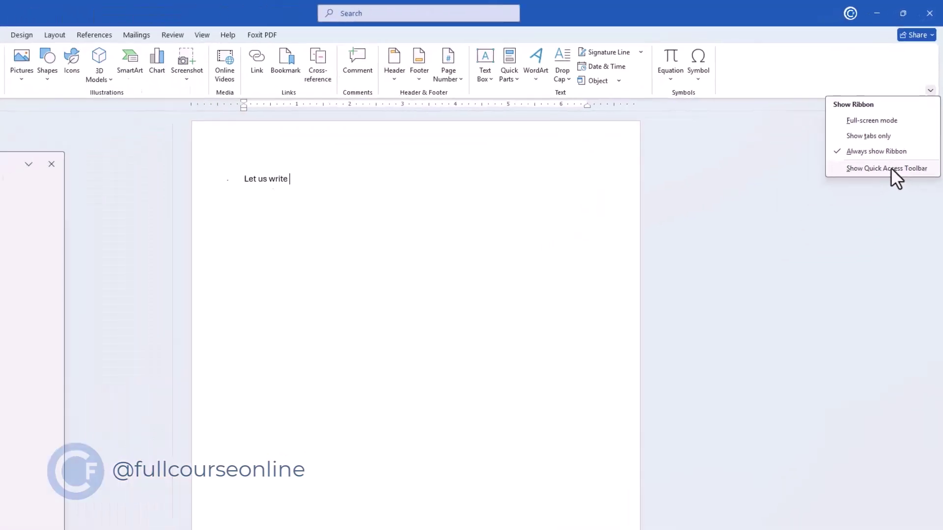
left_click(859, 251)
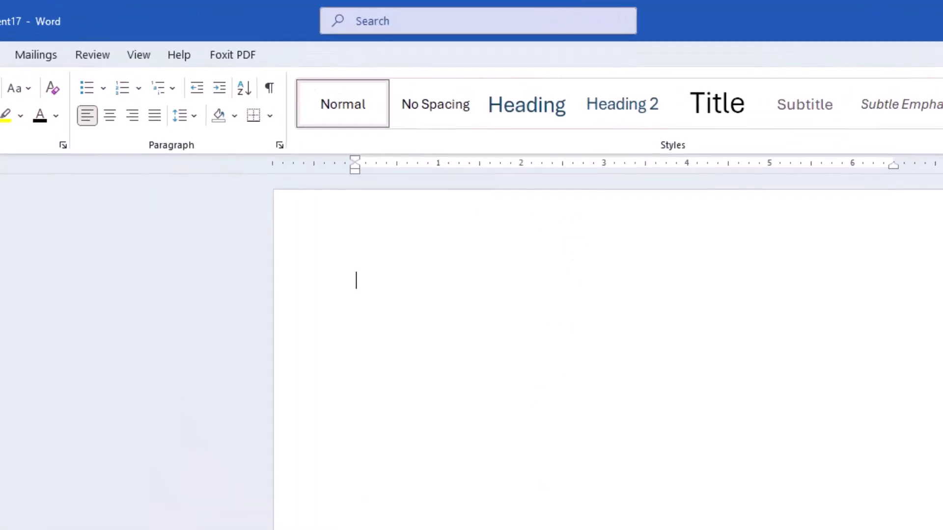
Fill the blank document with sample text of 10 paragraphs with 5 sentences each using =rand(10,5).
type("=rand(10,")
type("5")
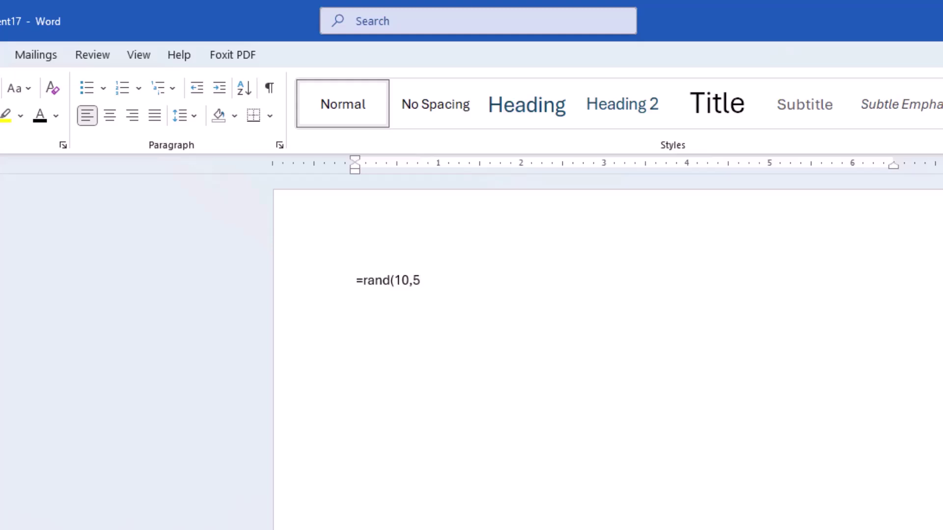
type(")")
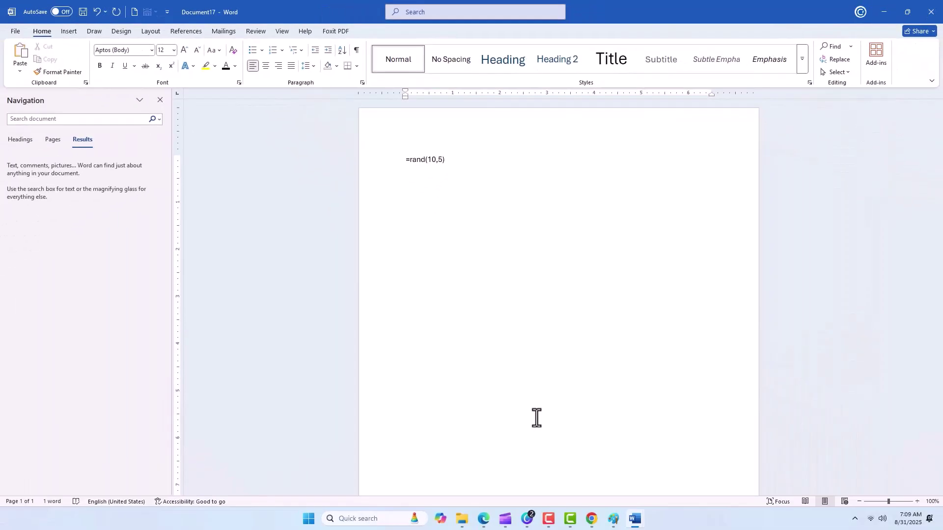
key("Return")
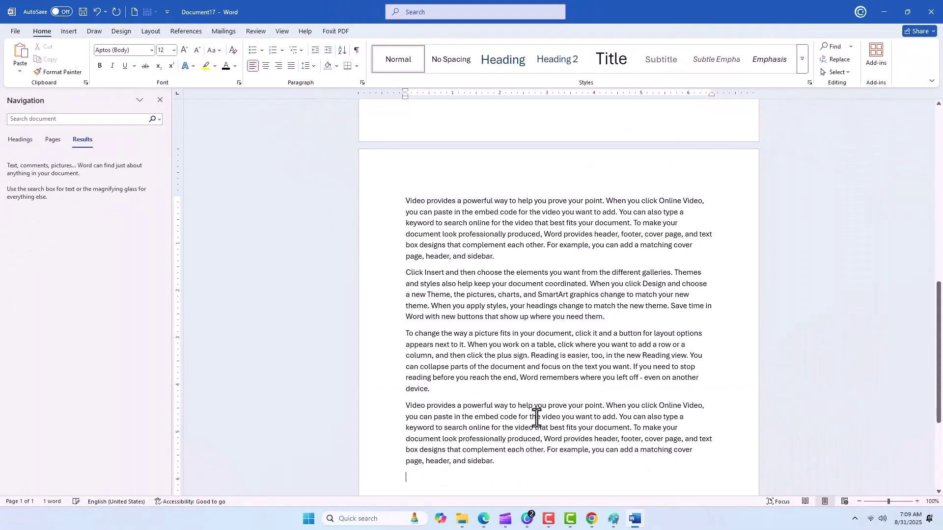
Look through the generated sample paragraphs across both pages of the document.
scroll(570, 399, "up", 3)
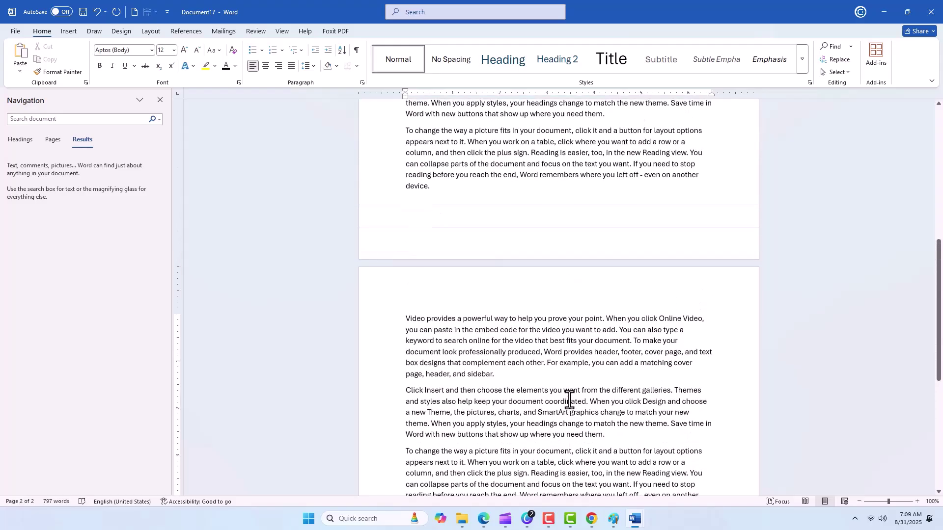
scroll(569, 400, "up", 9)
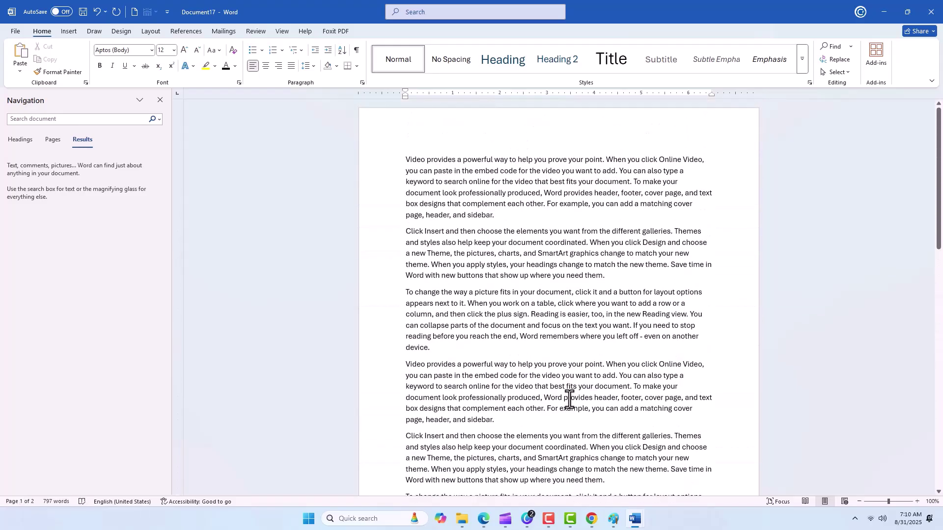
scroll(587, 189, "down", 2)
scroll(588, 206, "down", 3)
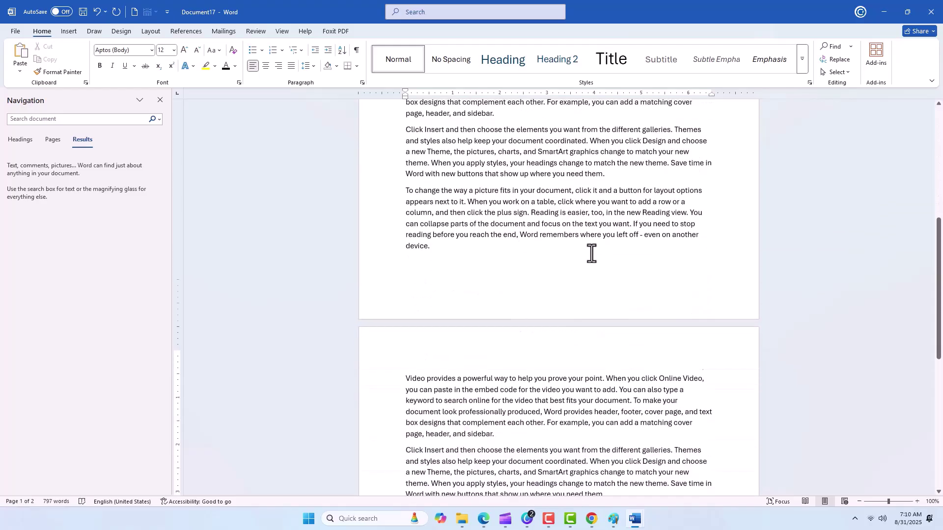
scroll(592, 253, "down", 10)
scroll(592, 254, "up", 5)
scroll(592, 253, "down", 6)
scroll(593, 254, "up", 4)
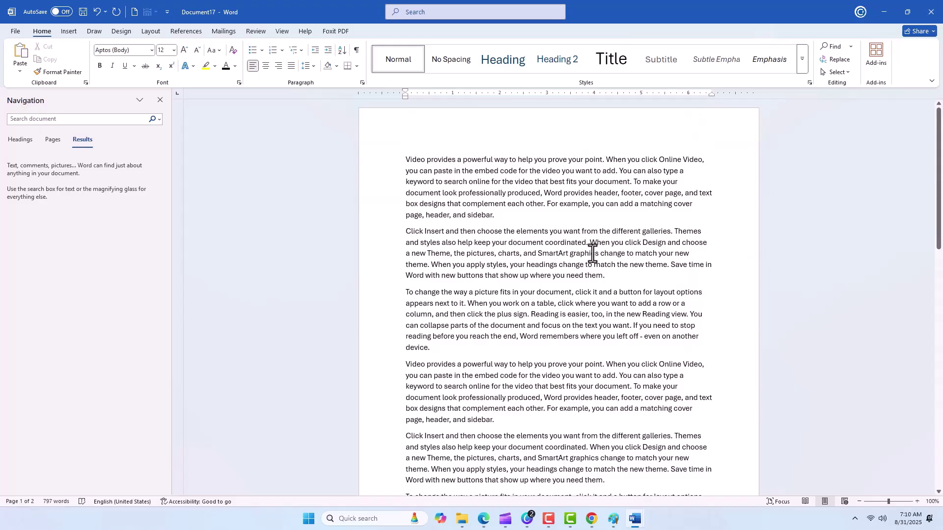
Apply bold, italic and underline formatting to all text in the document.
key("ctrl+a")
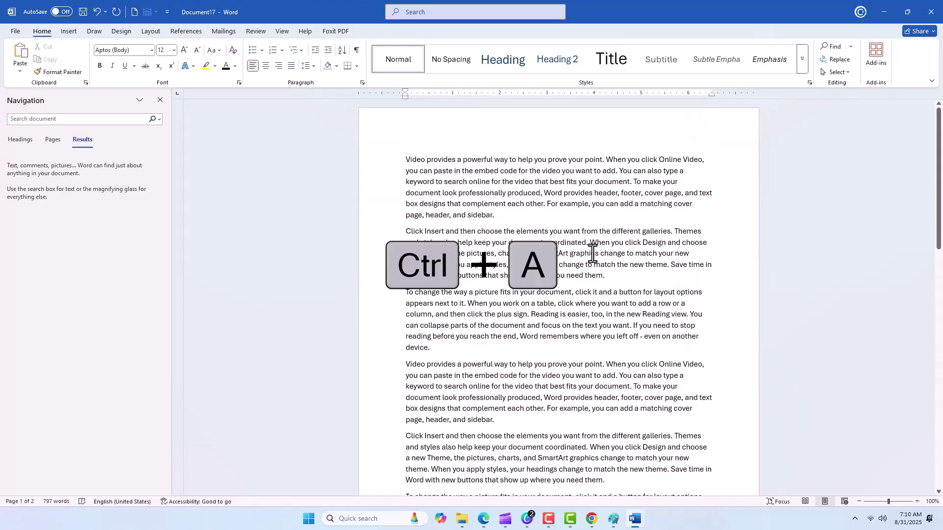
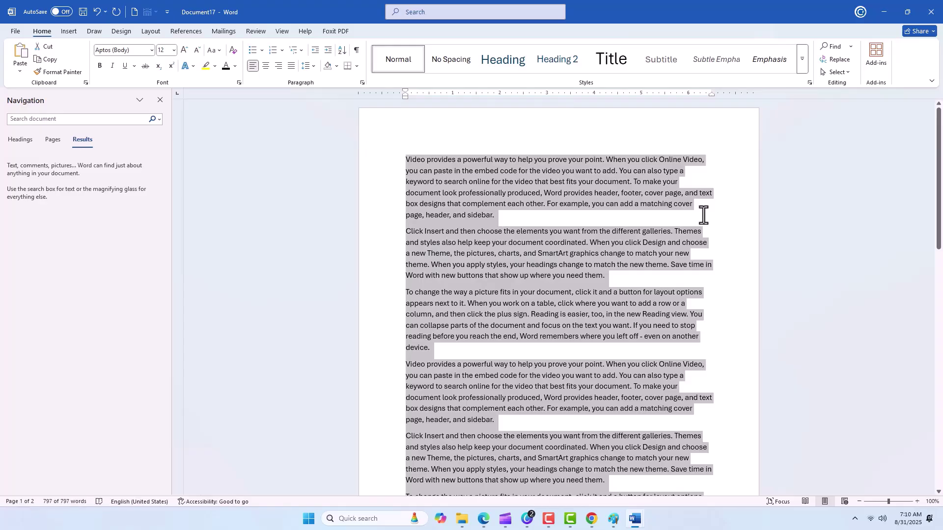
key("ctrl+b")
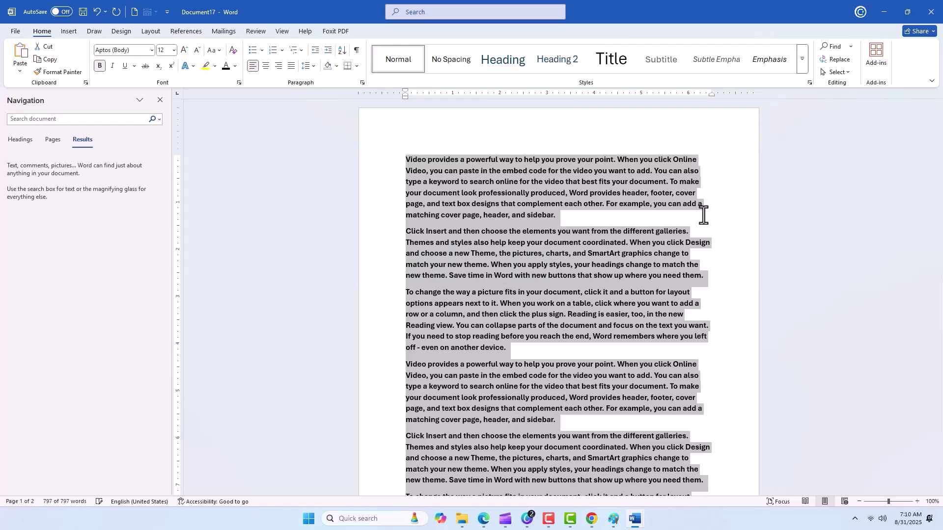
key("ctrl+i")
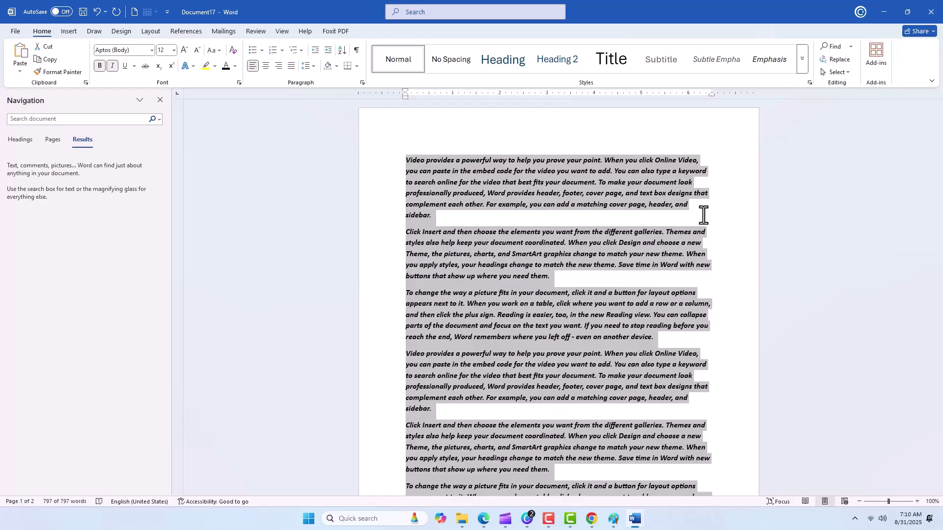
key("ctrl+u")
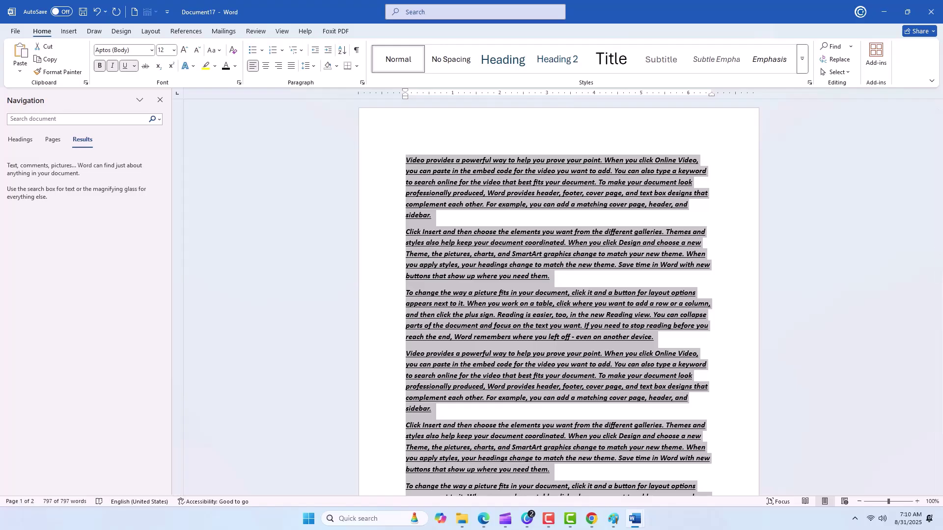
Remove the bold, italic and underline formatting from all the text and clear the selection.
key("ctrl+b")
key("ctrl+i")
key("ctrl+u")
left_click(737, 279)
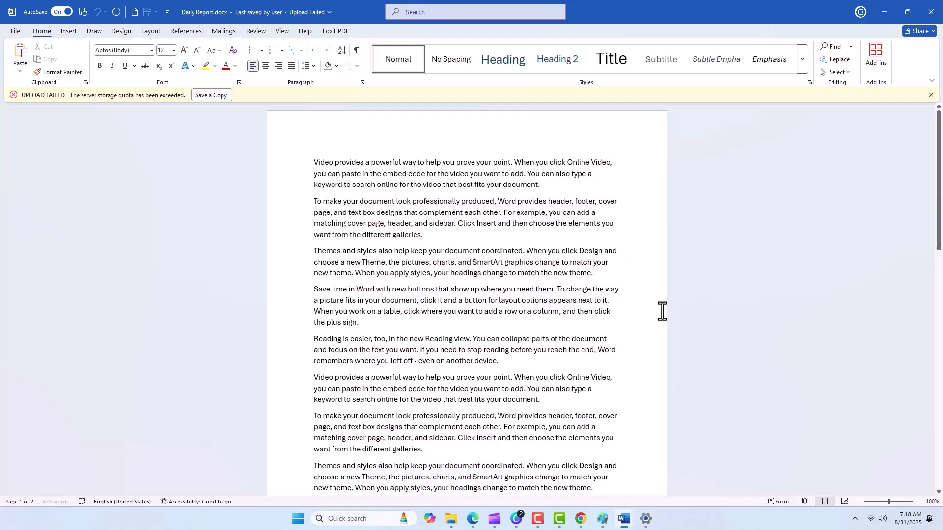
Create a new blank document and fill it with default sample text using =rand().
key("ctrl+n")
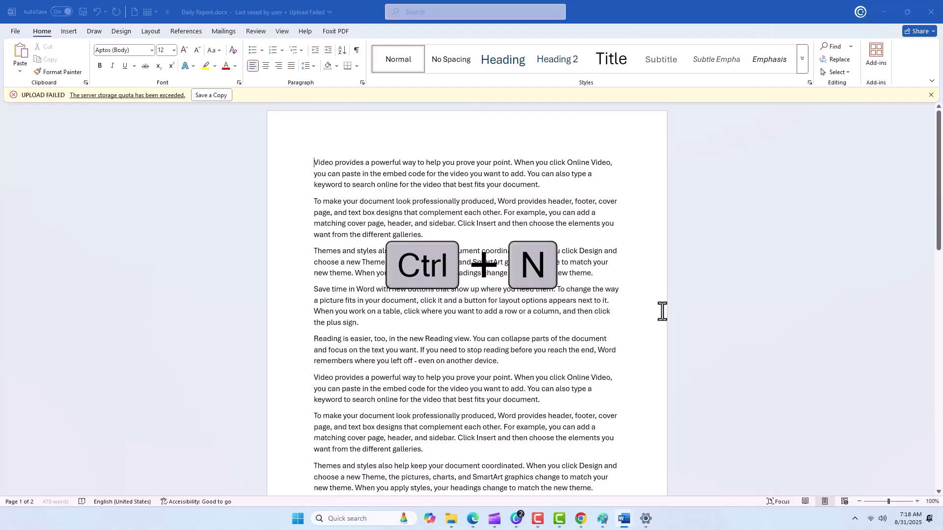
type("=rand")
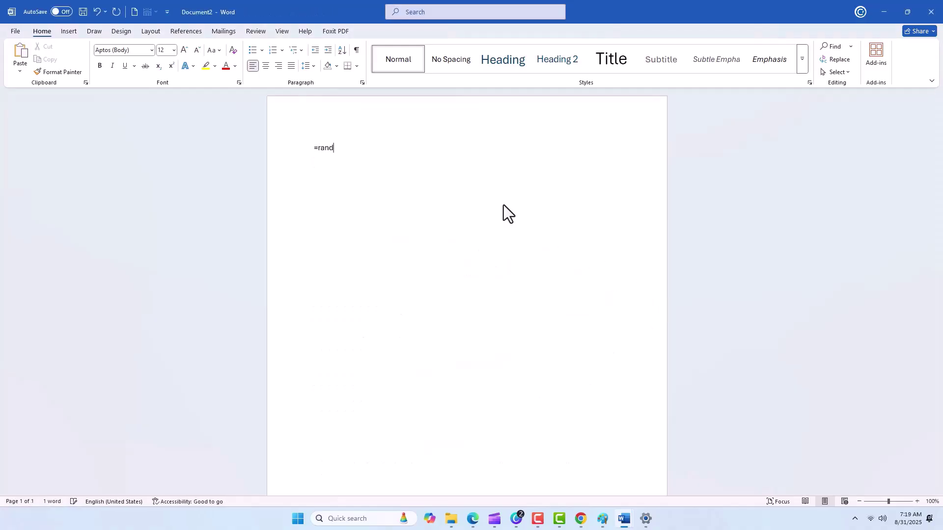
type("()")
key("Return")
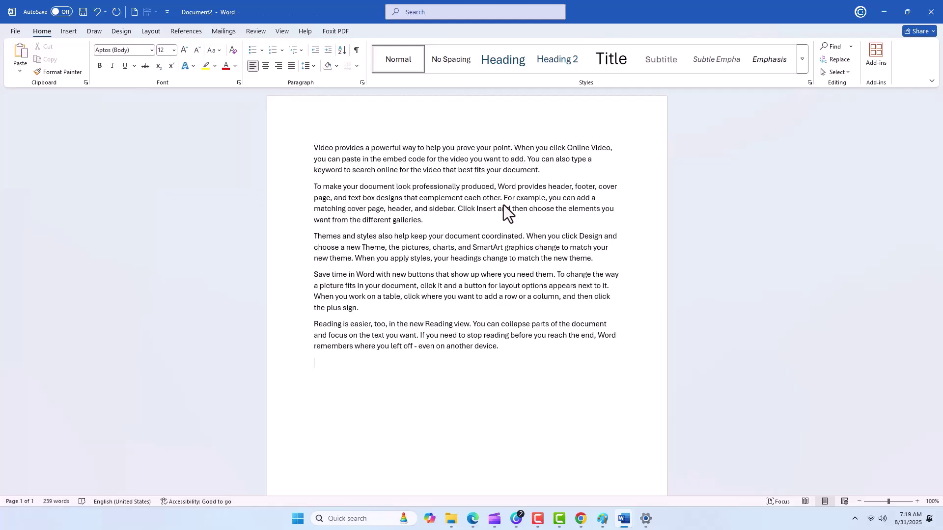
Save the document as practice in the OneDrive Documents folder.
key("ctrl+s")
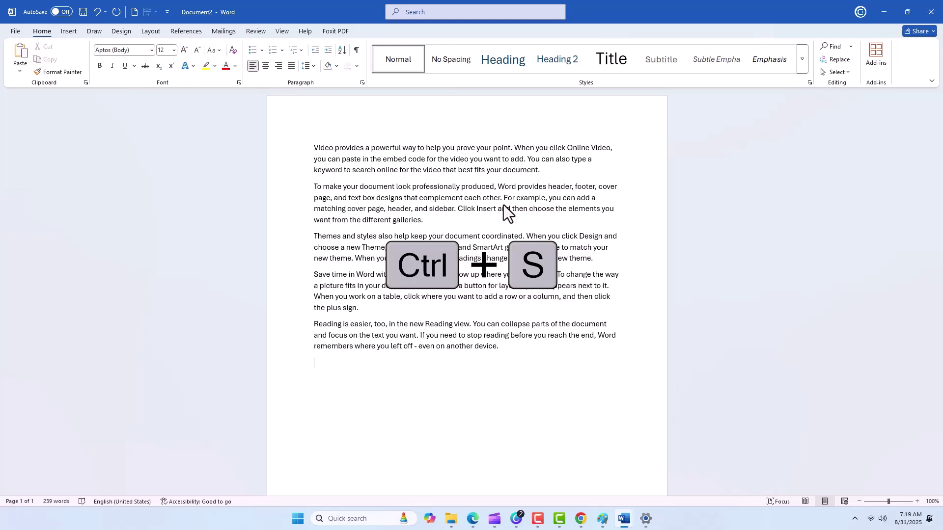
type("practice")
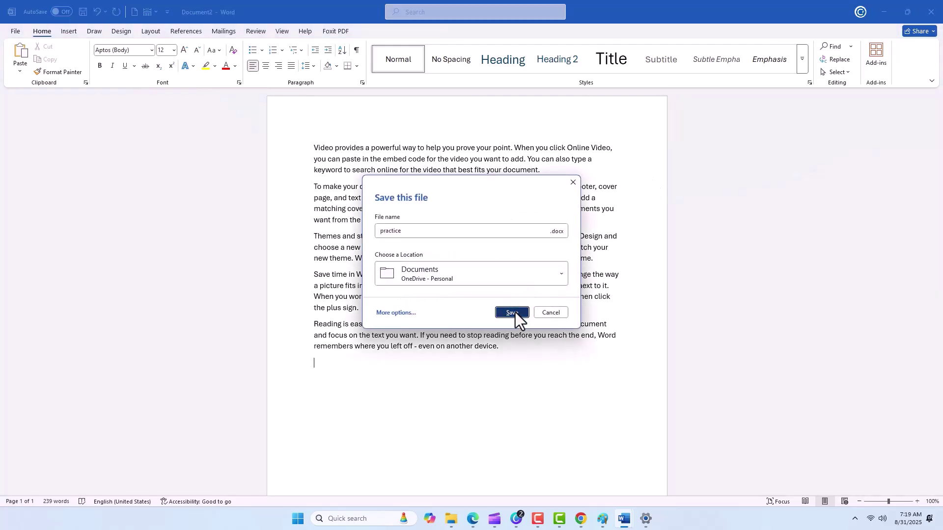
left_click(515, 313)
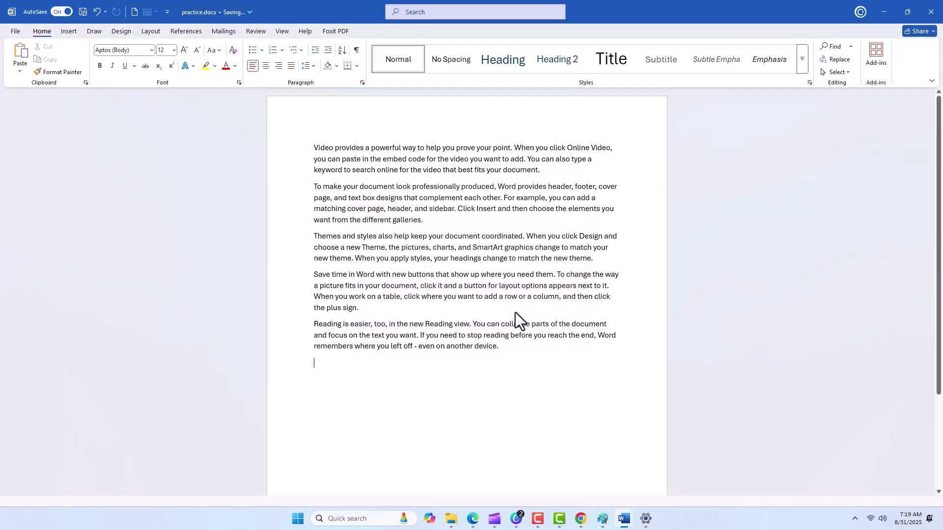
Check the print preview of the practice document and close the document.
key("ctrl+p")
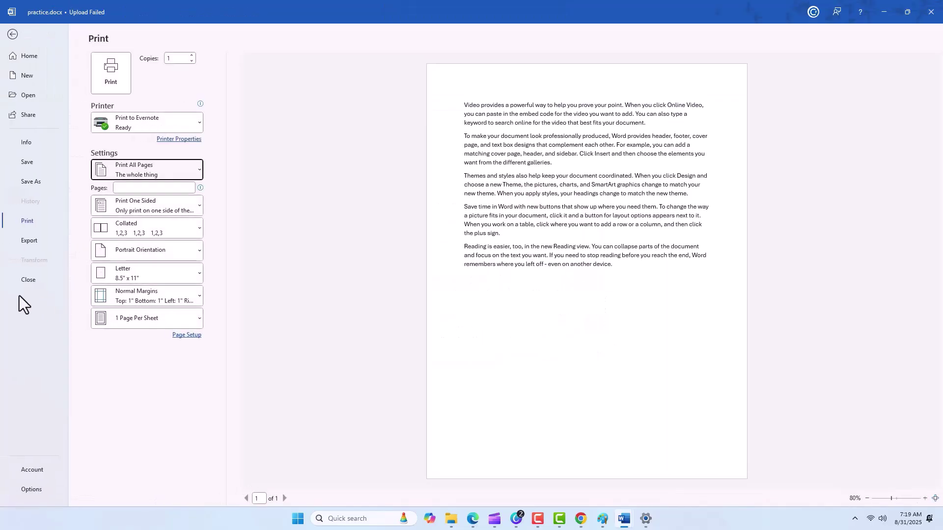
key("Escape")
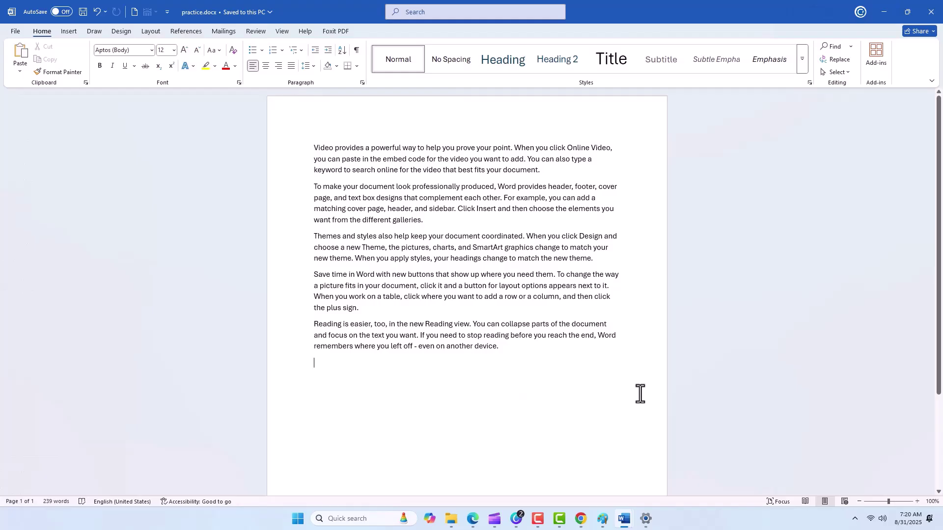
key("ctrl+w")
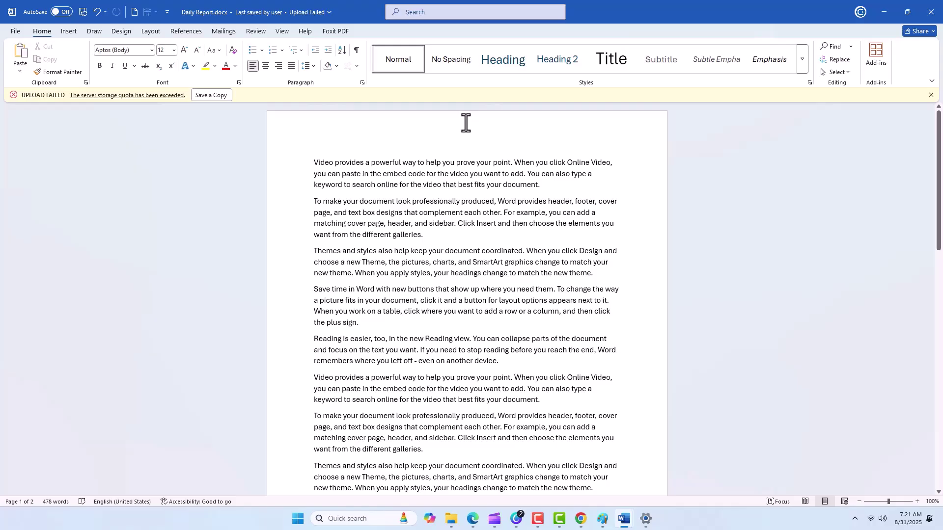
Search Word's Help for keyboard shortcuts, expand the list of results and close Help.
key("alt+q")
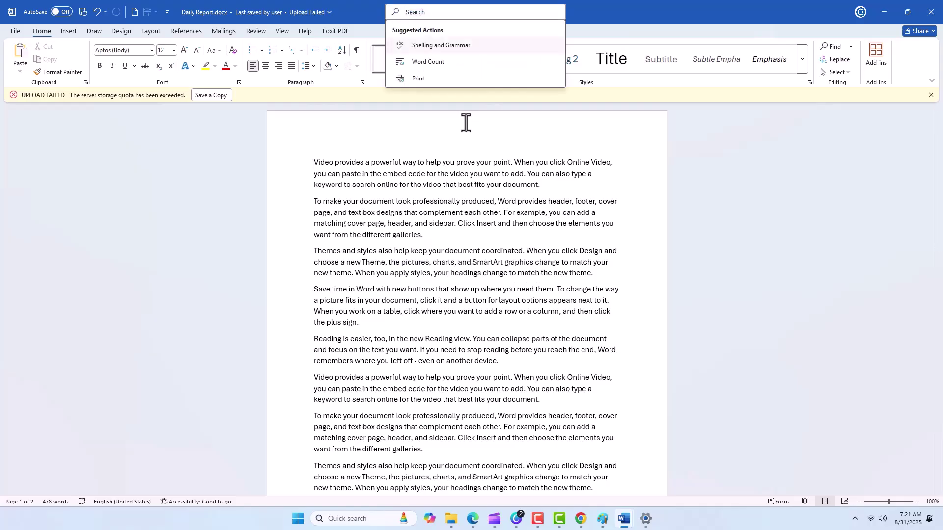
type("keyboa")
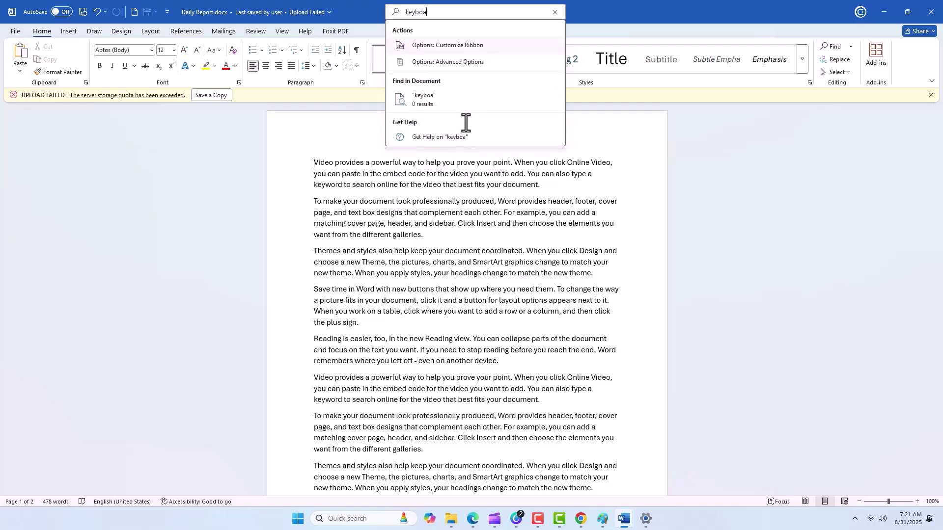
type("rd shortcuts")
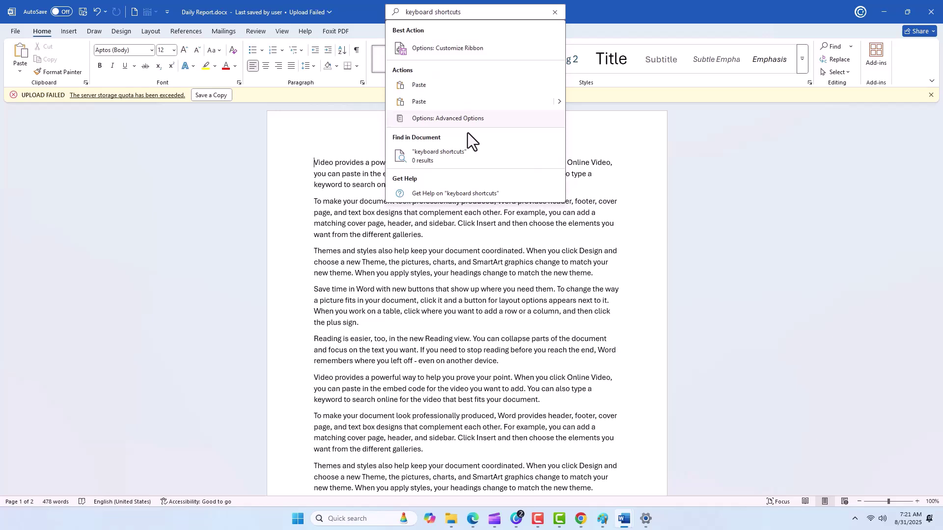
left_click(469, 196)
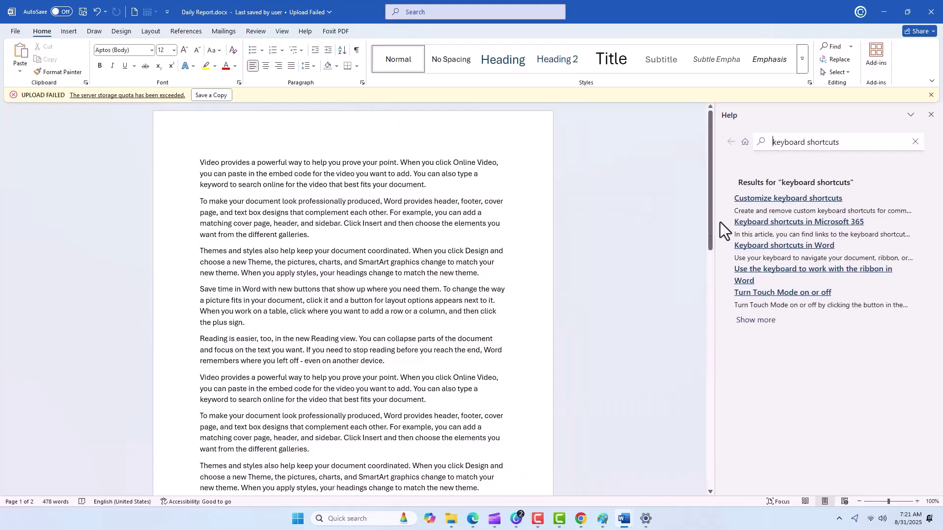
left_click(745, 324)
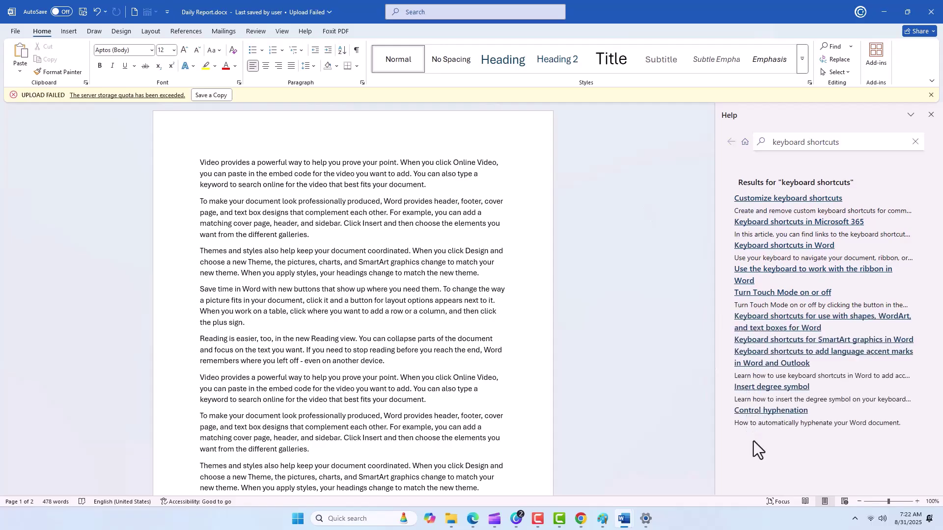
left_click(931, 115)
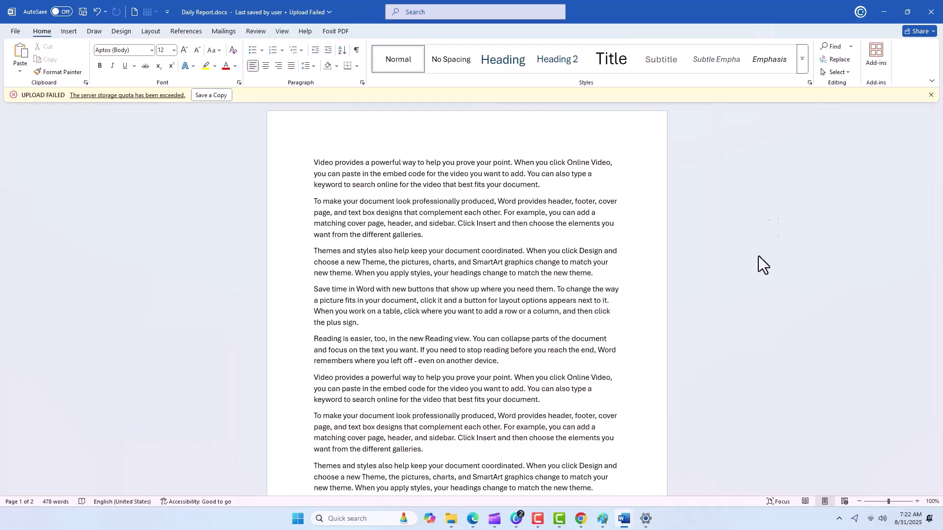
Move the cursor paragraph by paragraph through the Daily Report text, then to the document's end and back to its beginning.
key("ctrl+Down")
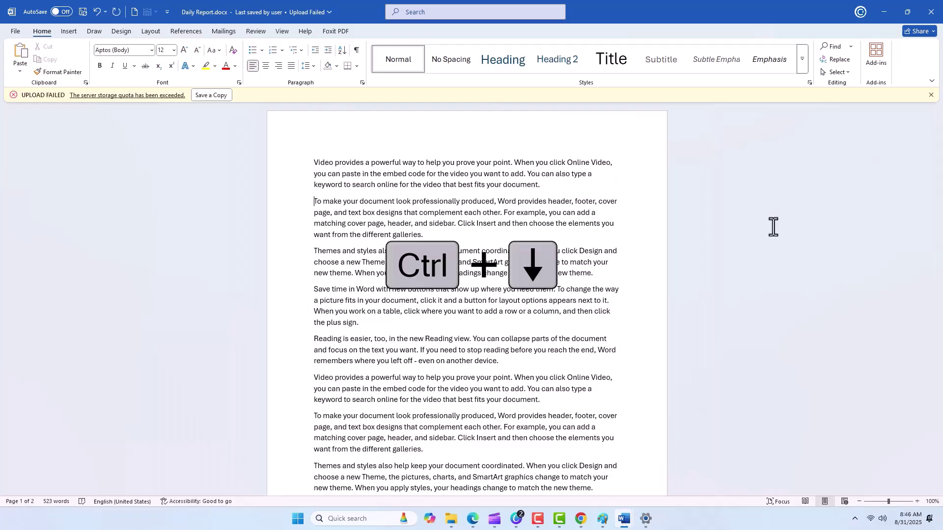
key("ctrl+Down")
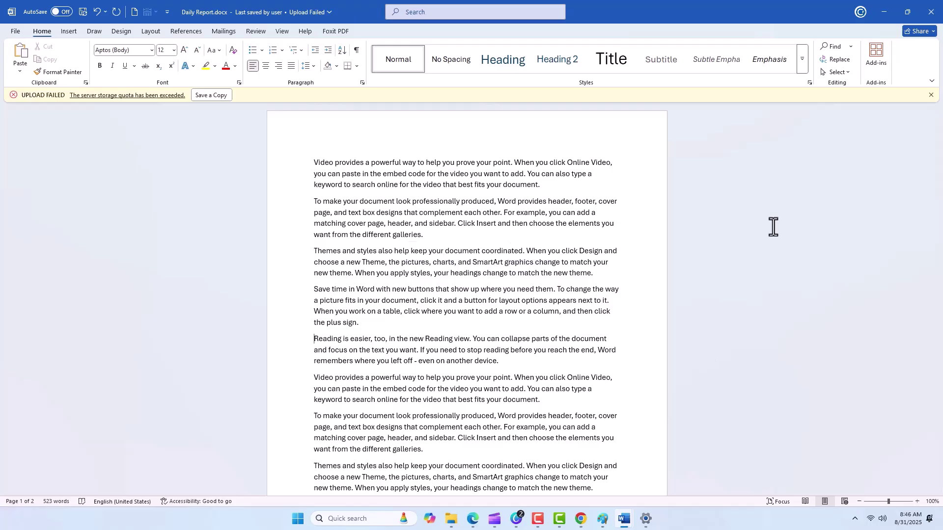
key("ctrl+Up")
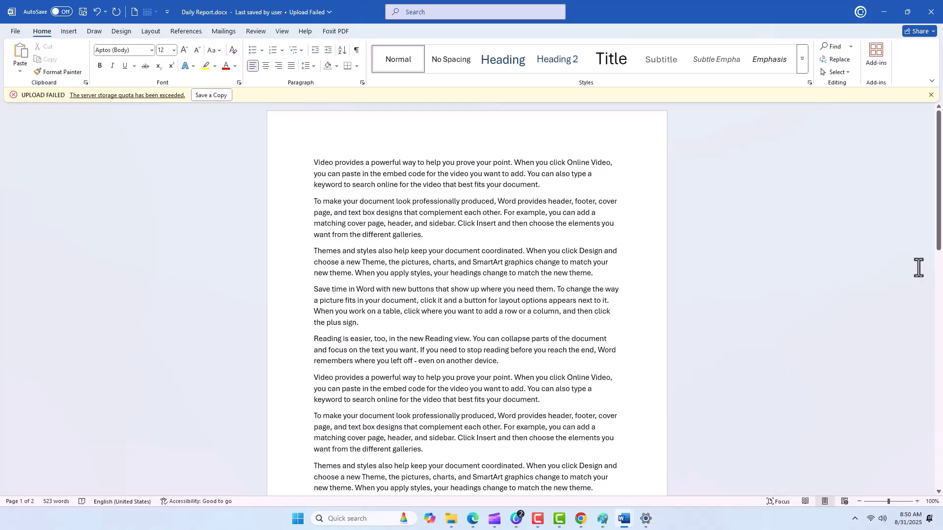
key("ctrl+End")
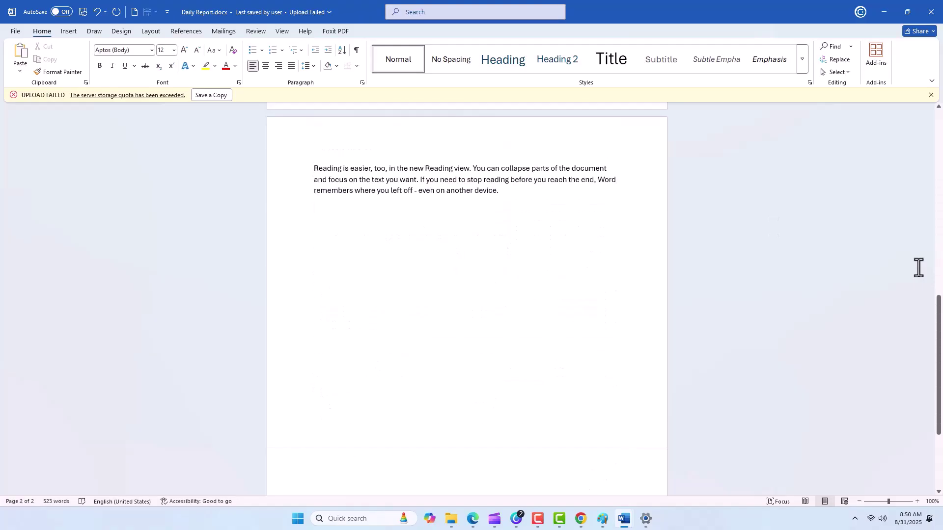
key("ctrl+Home")
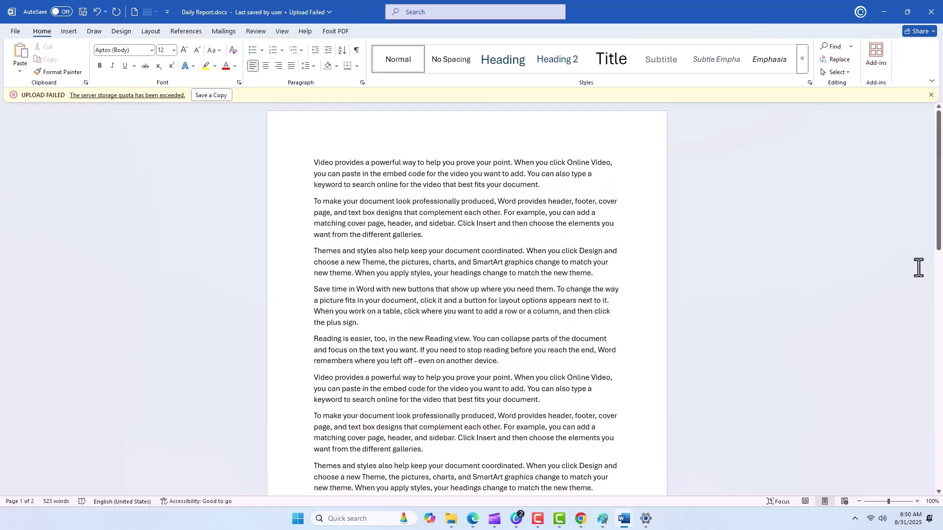
Extend the selection over the first three paragraphs, shrink it back to the first paragraph and make that paragraph bold.
key("ctrl+shift+Down")
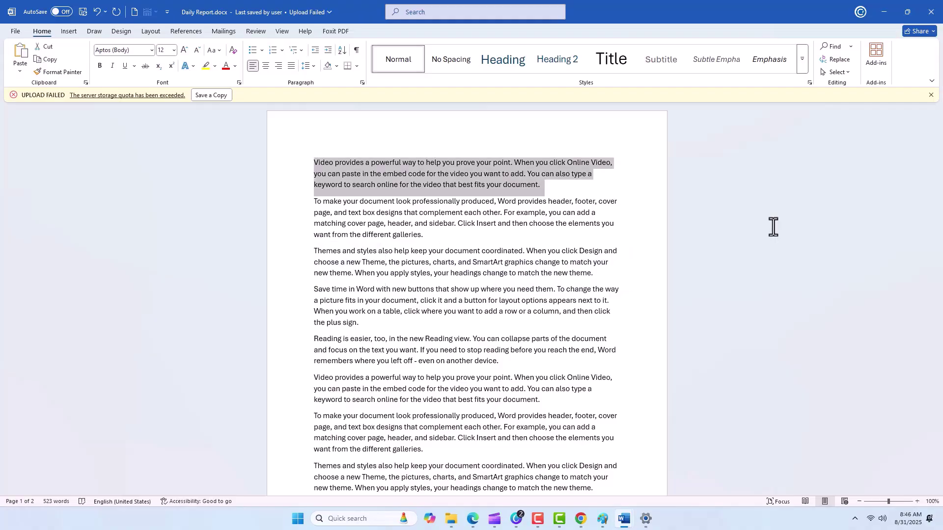
key("ctrl+shift+Down")
key("ctrl+shift+Down")
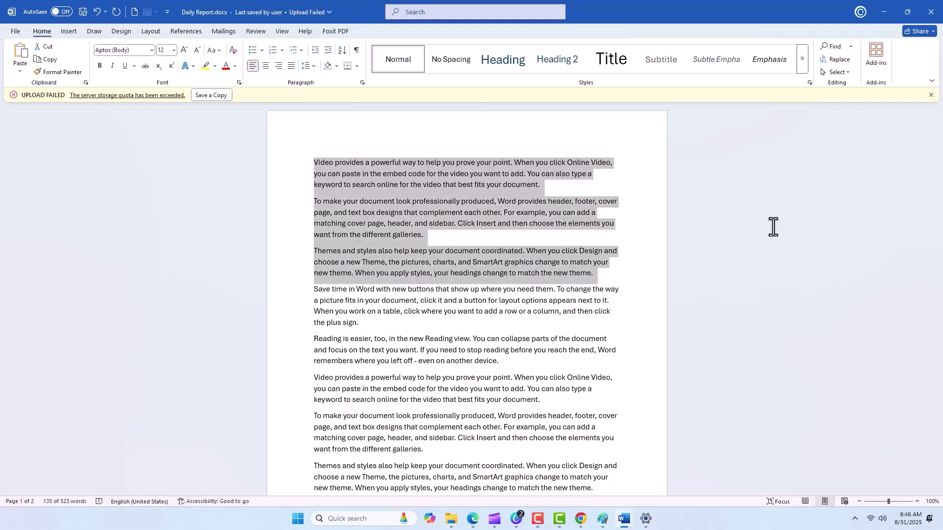
key("ctrl+shift+Up")
key("ctrl+shift+Up")
key("ctrl+shift+Up")
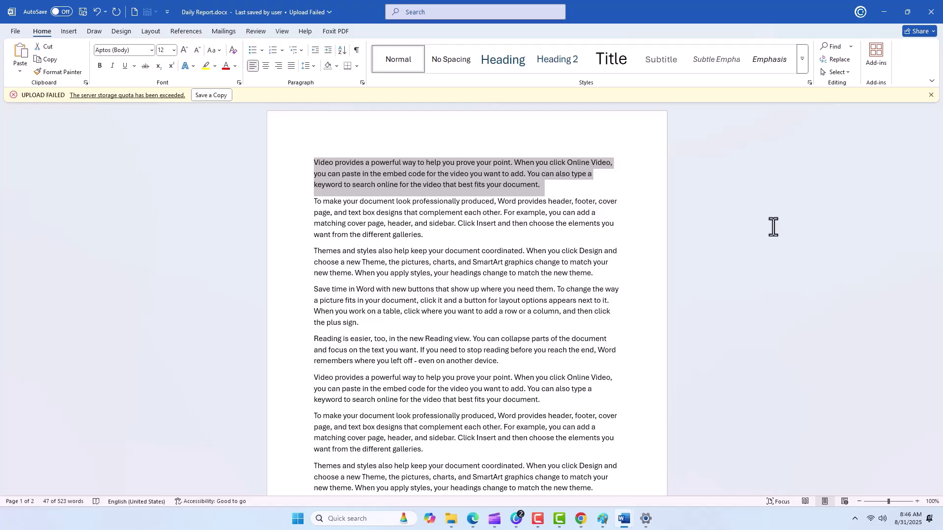
key("ctrl+b")
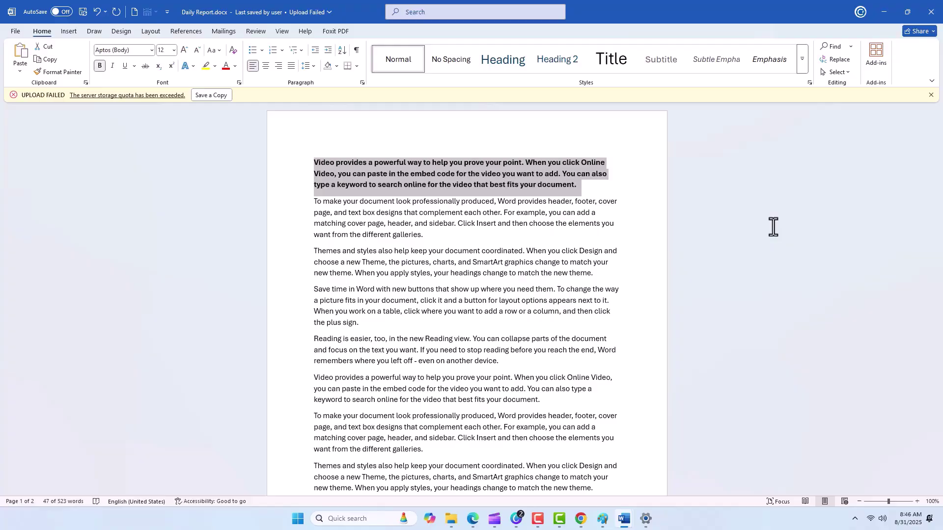
Select the second paragraph line by line and clear the selection.
key("Right")
key("shift+Down")
key("shift+Down")
key("shift+Down")
key("shift+Down")
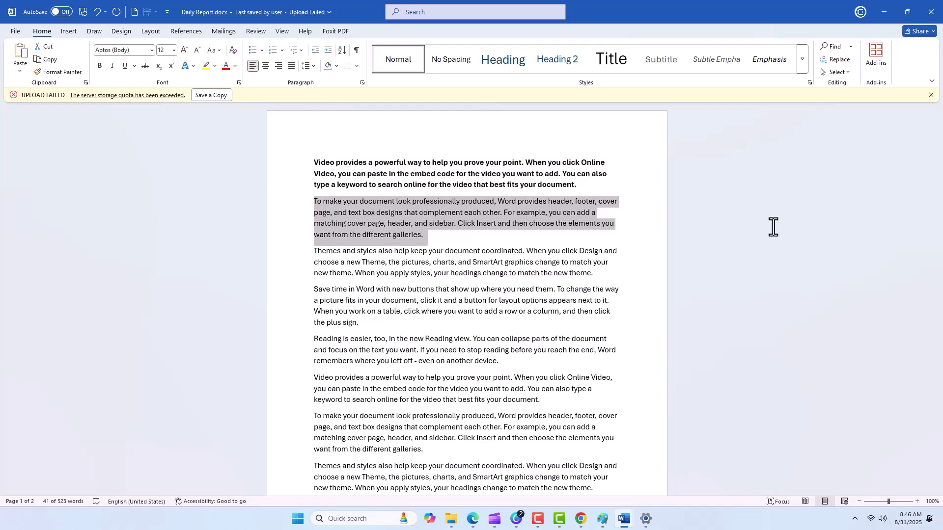
key("Right")
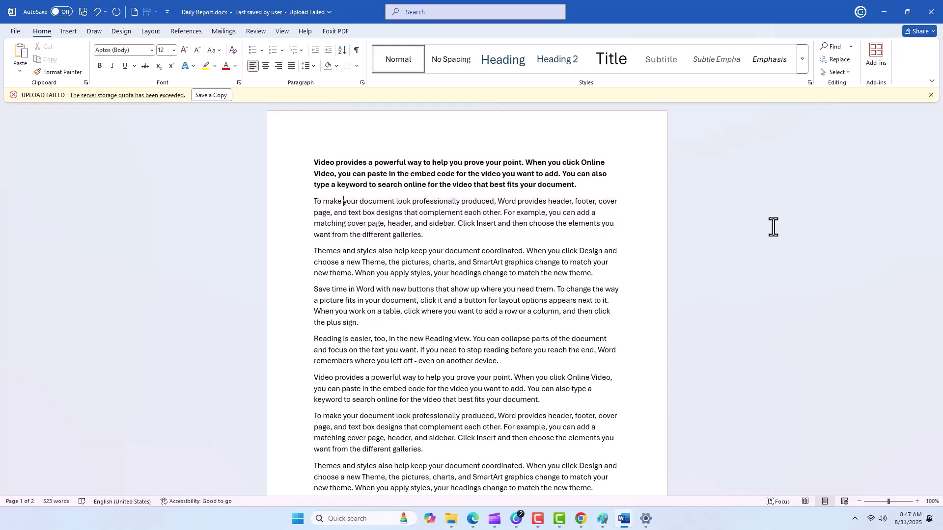
Move the cursor word by word forward and backward through the second paragraph's first line.
key("ctrl+Right")
key("ctrl+Right")
key("ctrl+Right")
key("ctrl+Left")
key("ctrl+Left")
key("ctrl+Left")
key("ctrl+Left")
key("ctrl+Left")
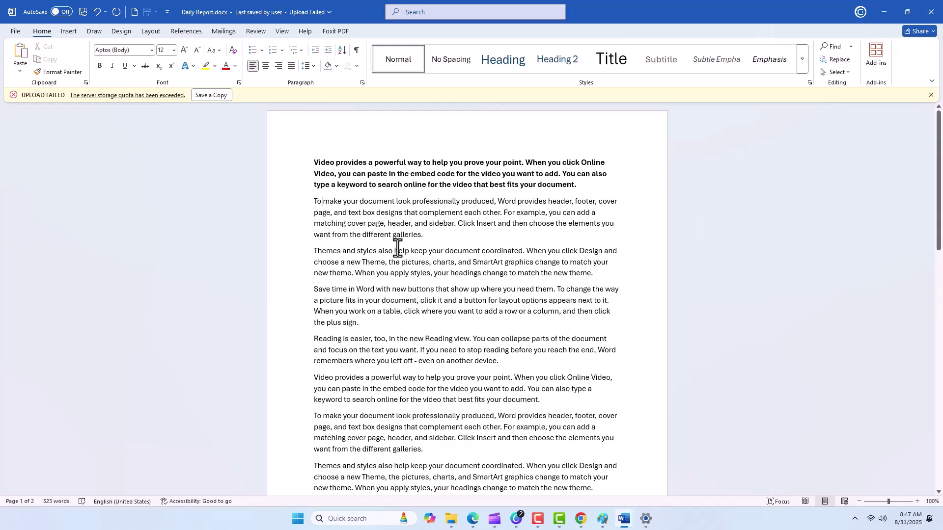
Select the first line of the third paragraph, then the whole fourth paragraph.
left_click(250, 254)
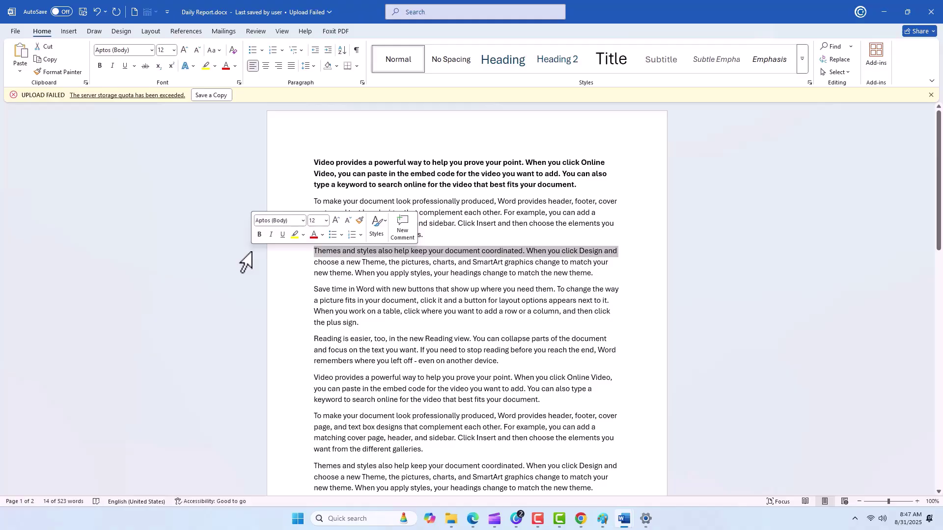
double_click(253, 314)
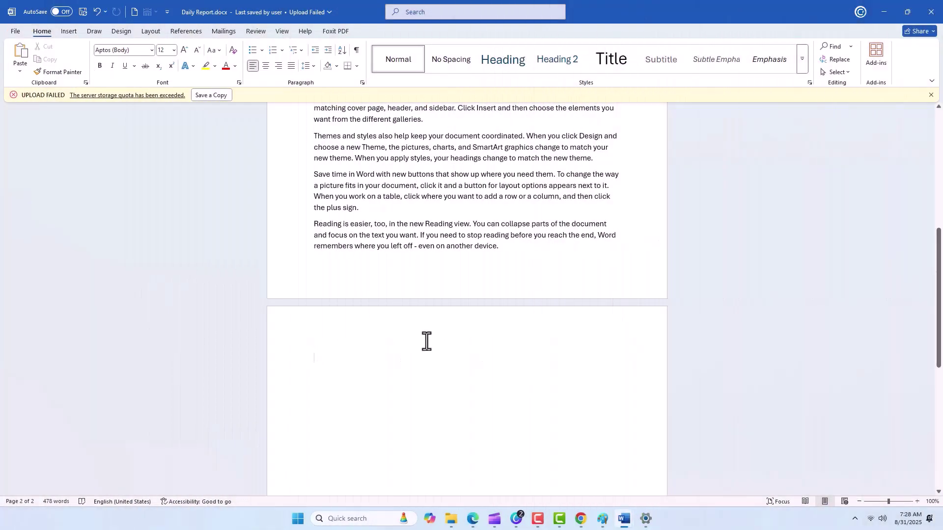
Insert a shape from the Shapes gallery on the blank second page using only the keyboard.
key("alt")
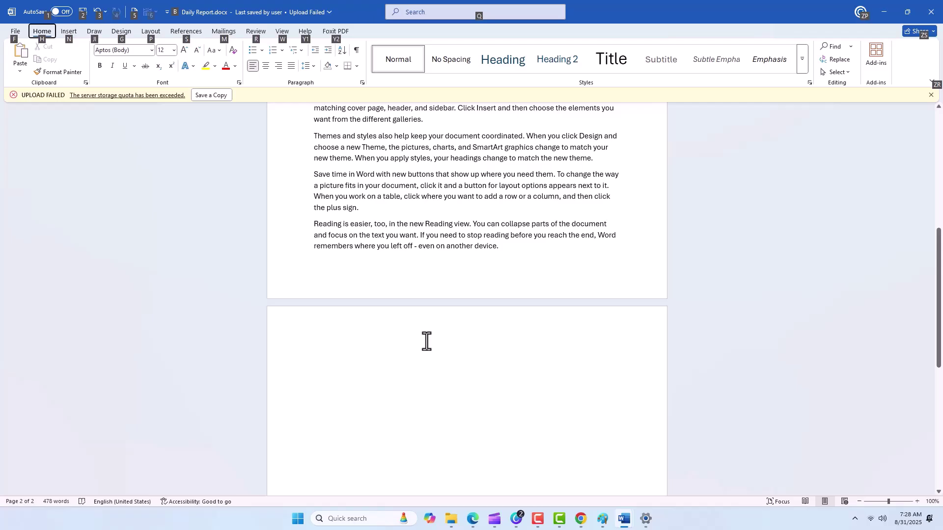
key("n")
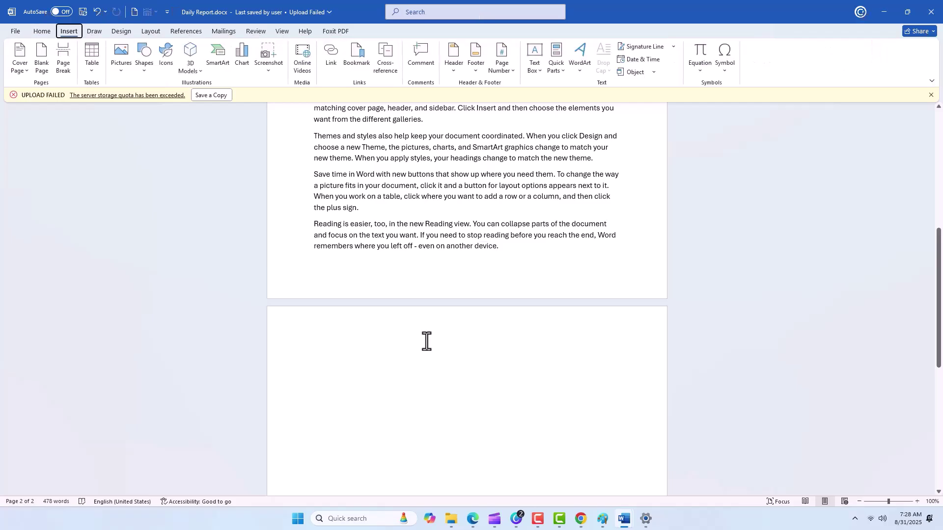
key("s")
key("h")
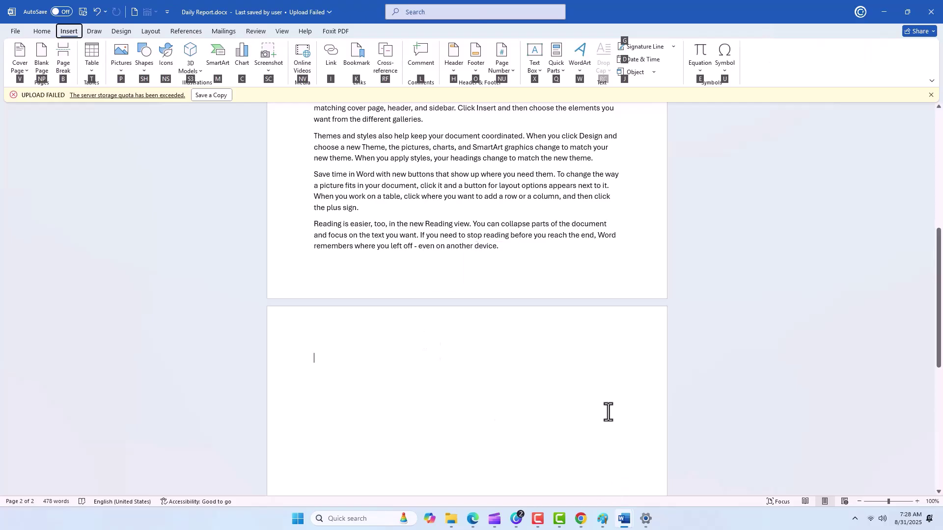
key("s")
key("h")
scroll(428, 355, "down", 2)
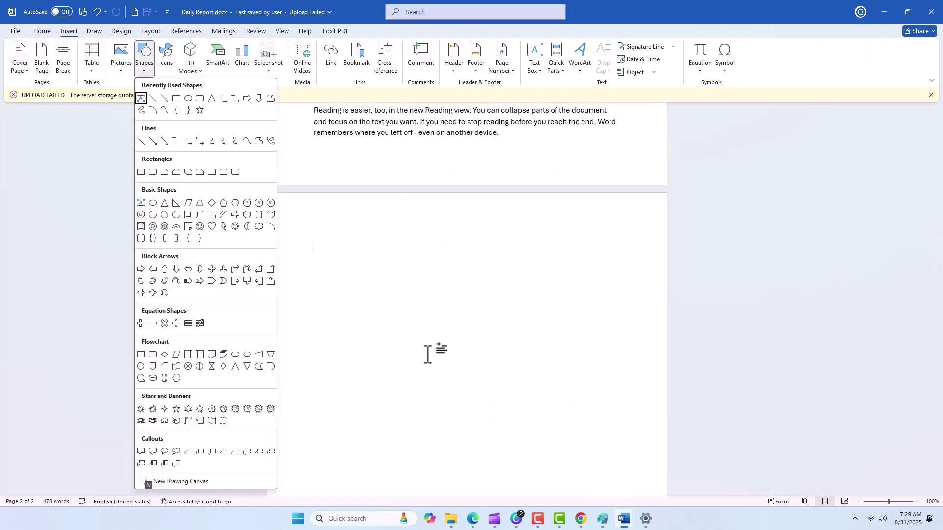
key("Down")
key("Down")
key("Down")
key("Down")
key("Down")
key("Right")
key("Right")
key("Up")
key("Return")
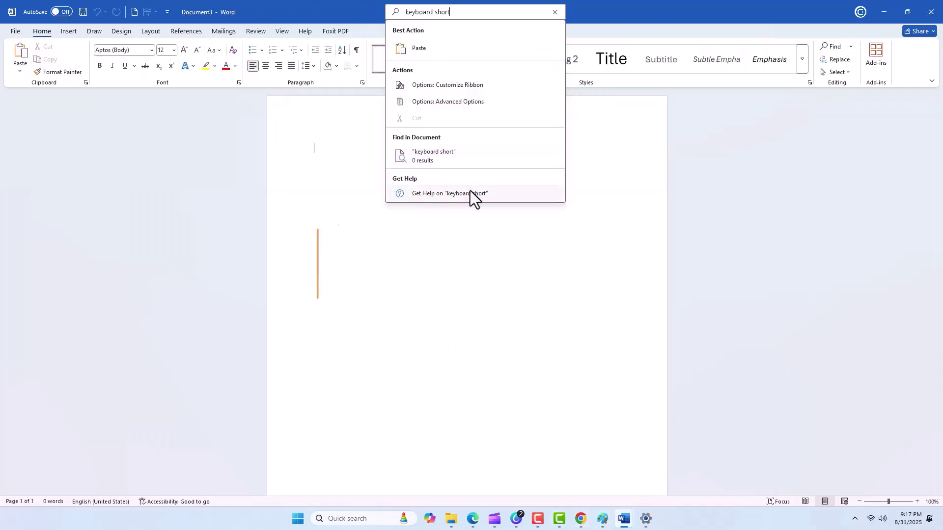
Get Help on "keyboard short" and look through the article listing Word's frequently used shortcuts.
left_click(473, 194)
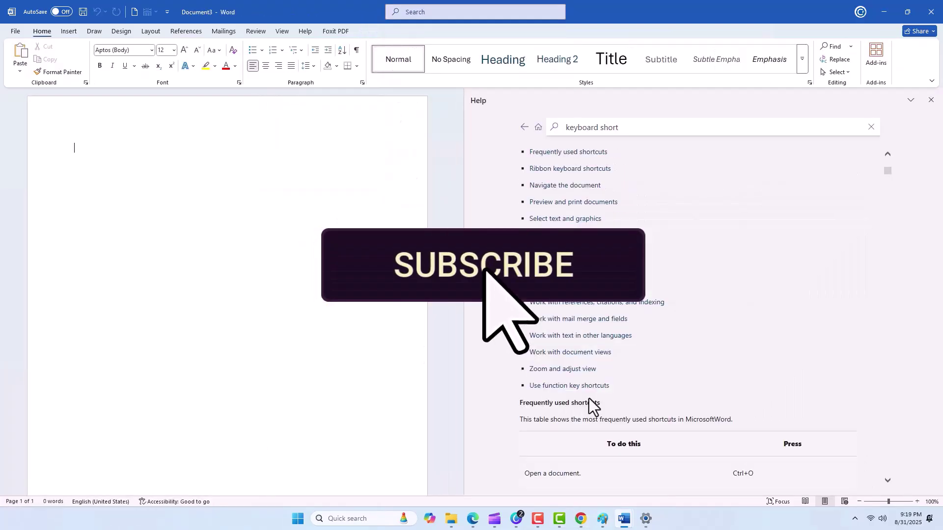
scroll(589, 399, "down", 6)
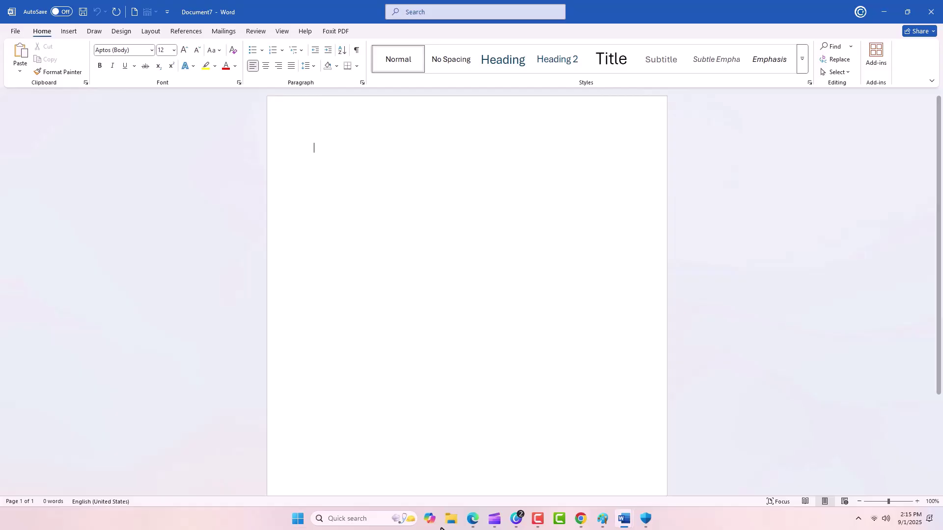
Enter "welcomee" in the blank document and replace the misspelling with the suggested spelling "welcome".
type("welcomee")
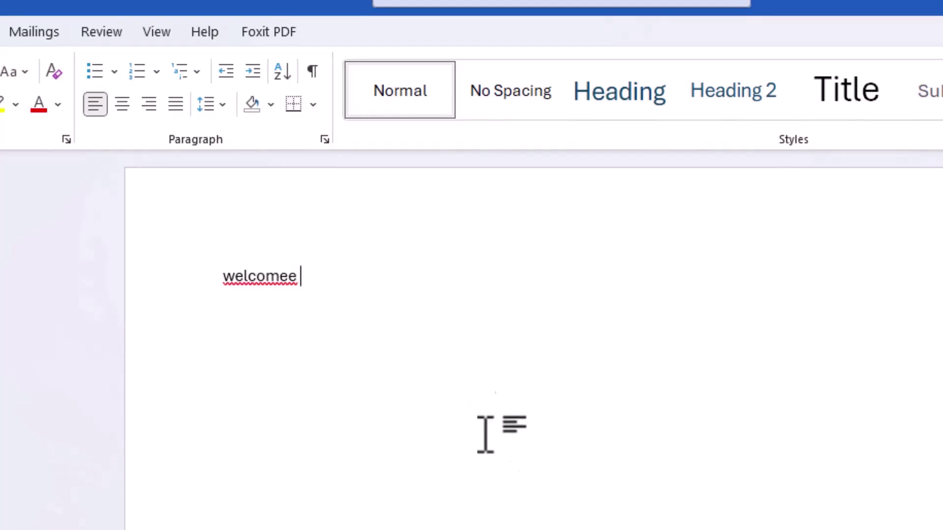
right_click(277, 278)
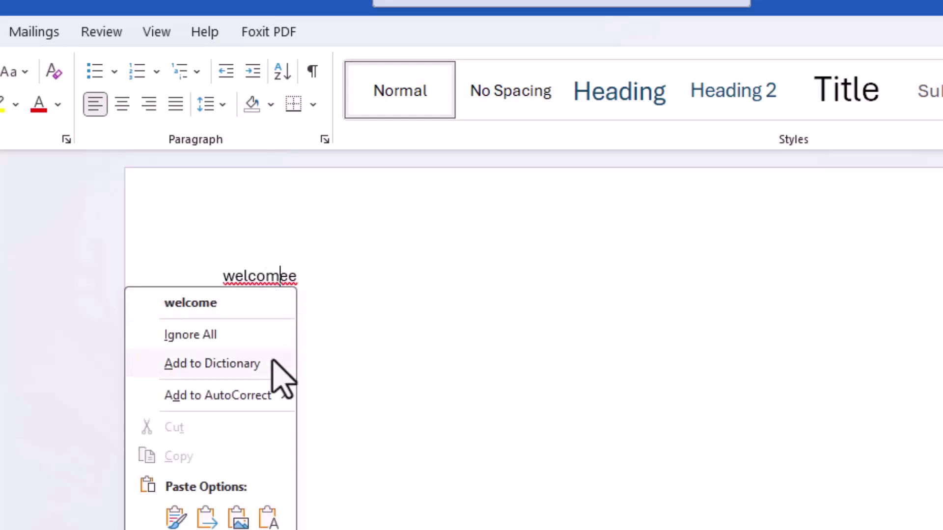
mouse_move(269, 398)
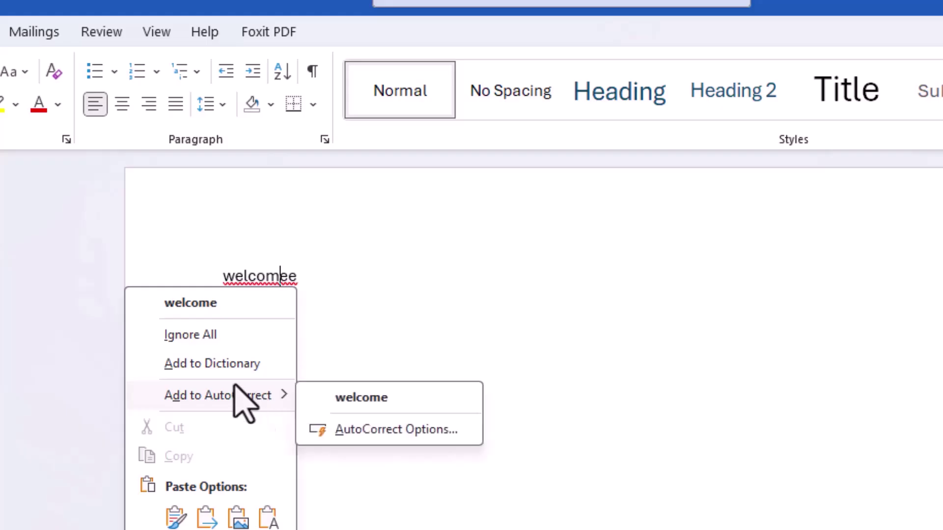
left_click(190, 313)
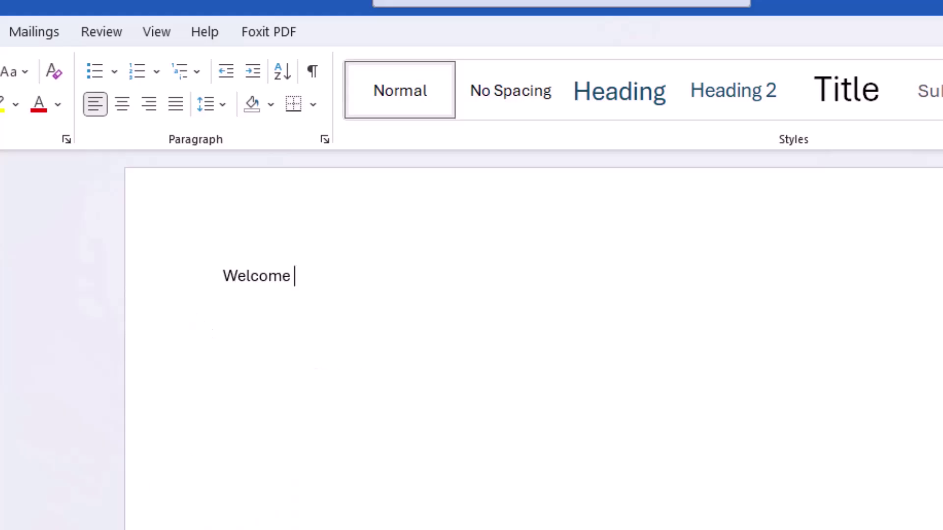
Continue the sentence after the first word with "to an Microsoft Course.".
type("to an Mi")
type("rc")
key("BackSpace")
key("BackSpace")
type("crosoft ")
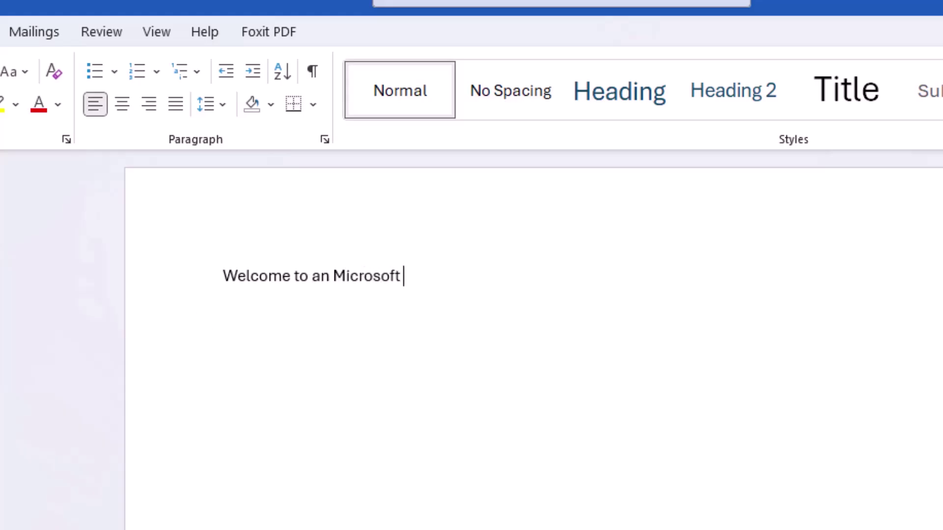
type("Course.")
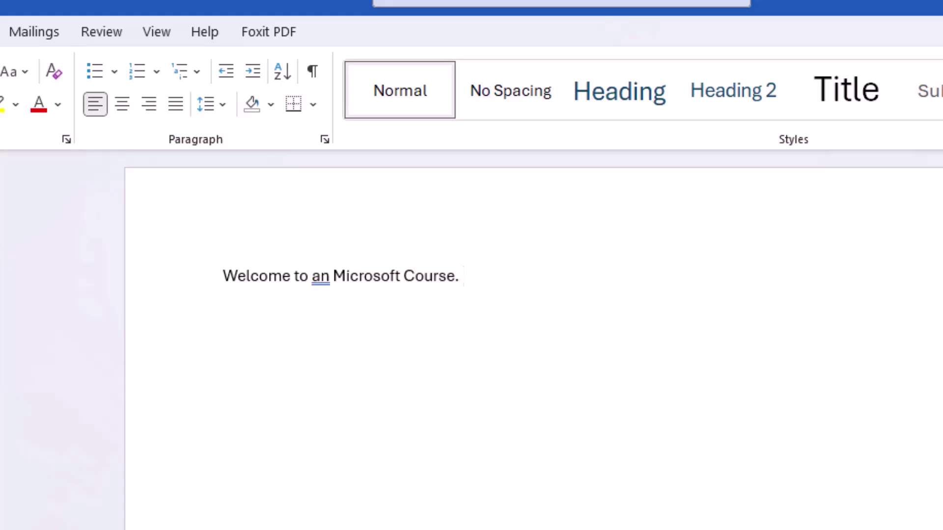
End the line and replace the flagged article "an" with the grammar suggestion "a".
key("Return")
right_click(320, 280)
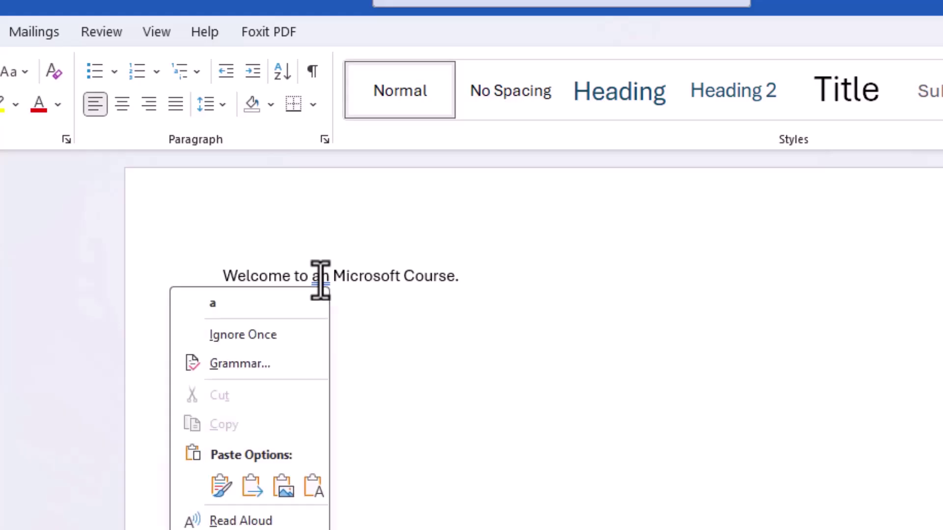
left_click(270, 307)
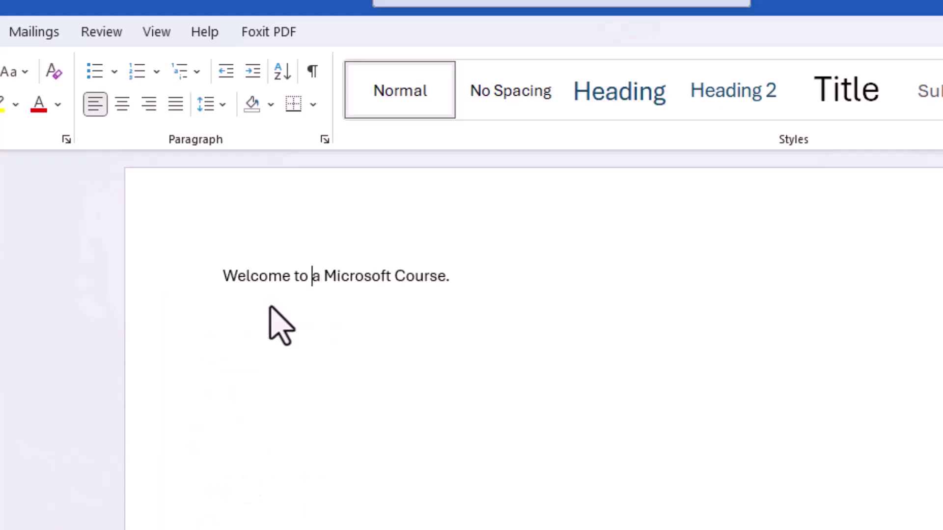
Leave a blank line below the sentence and add the misspelled words "Elepant", "Aple" and "Normel" on separate lines.
left_click(460, 289)
key("Return")
key("Return")
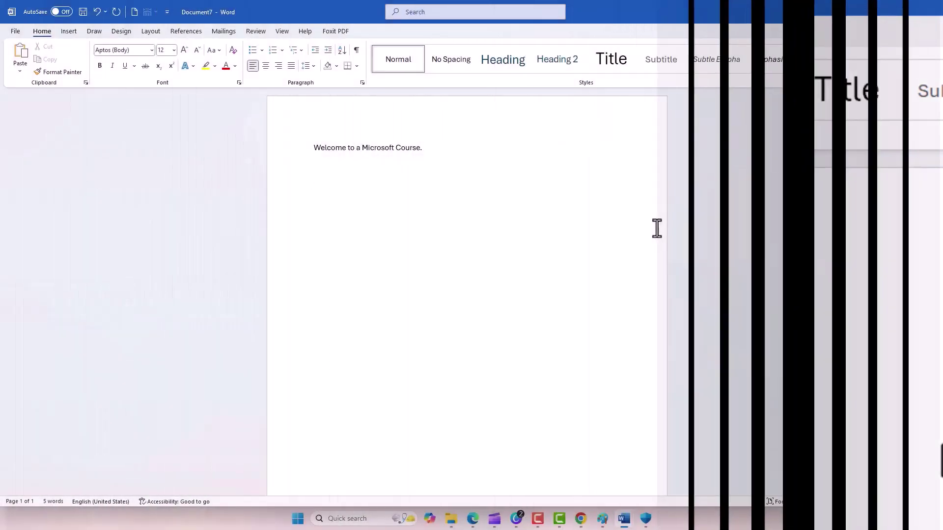
type("Elepan")
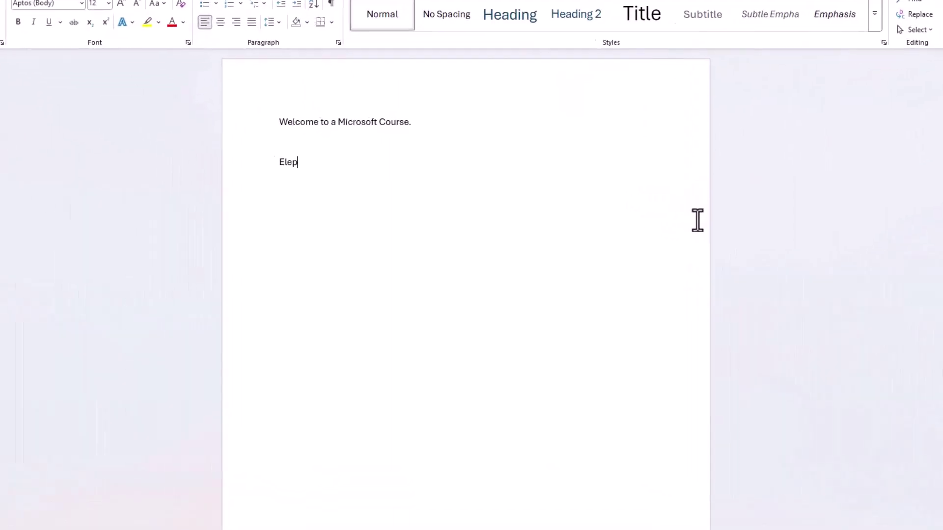
type("t")
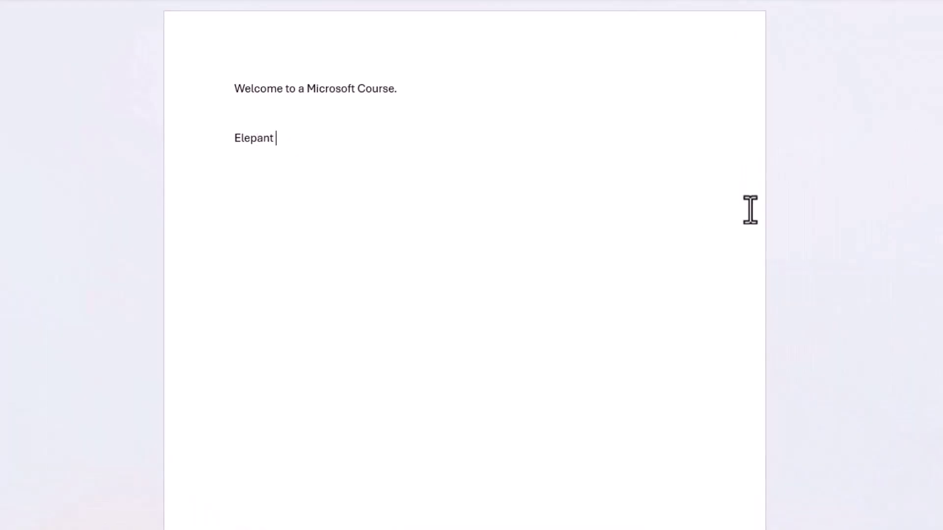
key("Return")
type("aple")
key("Return")
key("BackSpace")
key("BackSpace")
type("le")
key("Return")
type("normel")
key("Return")
Add the sentence "This is glass of water." below the word list and start a new line.
type("this i")
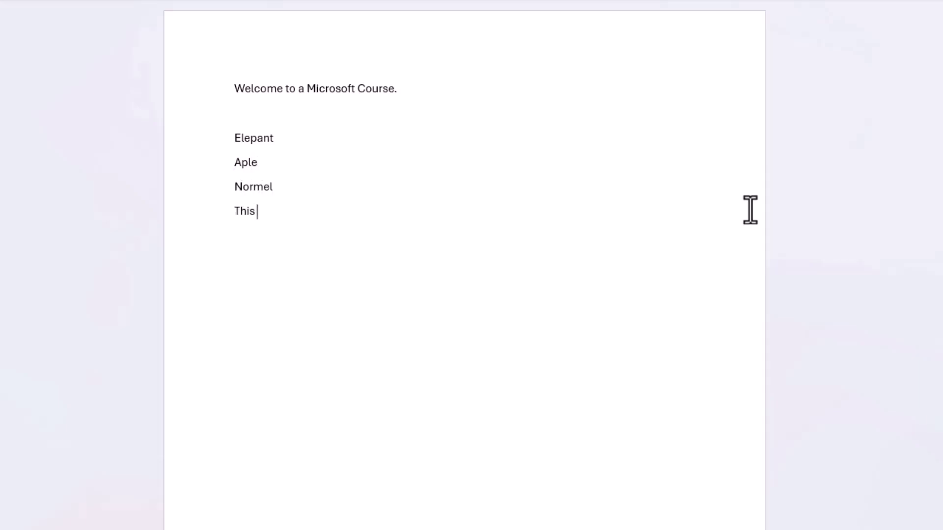
type("s glass of water.")
key("Return")
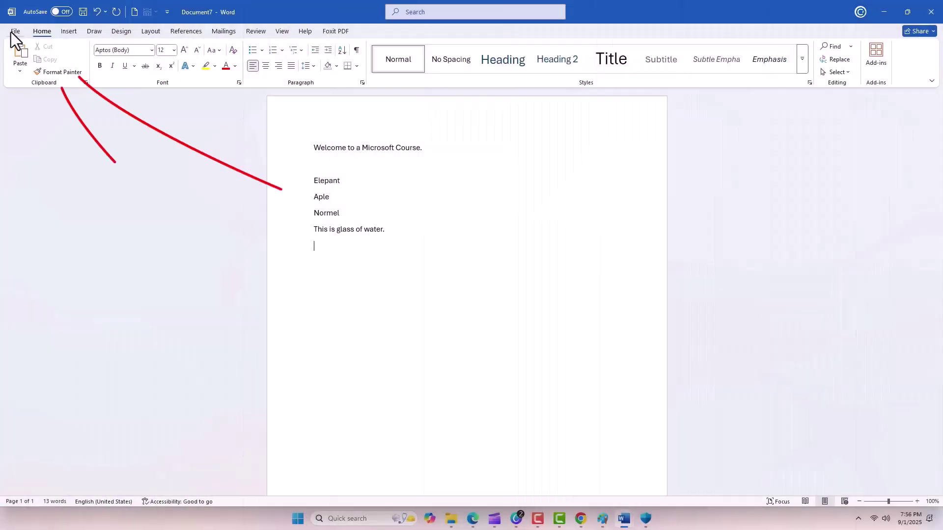
Enable checking spelling as you type and marking grammar errors as you type in Word's proofing options.
left_click(16, 31)
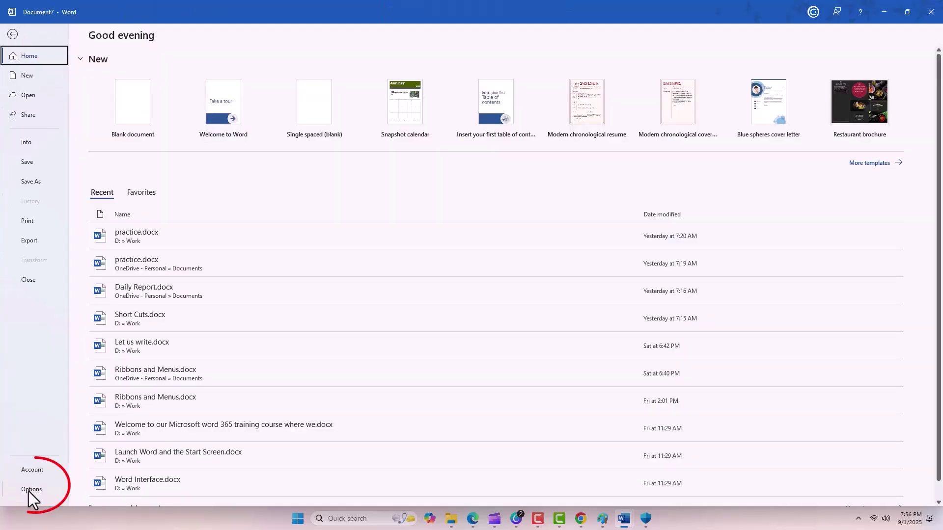
left_click(28, 490)
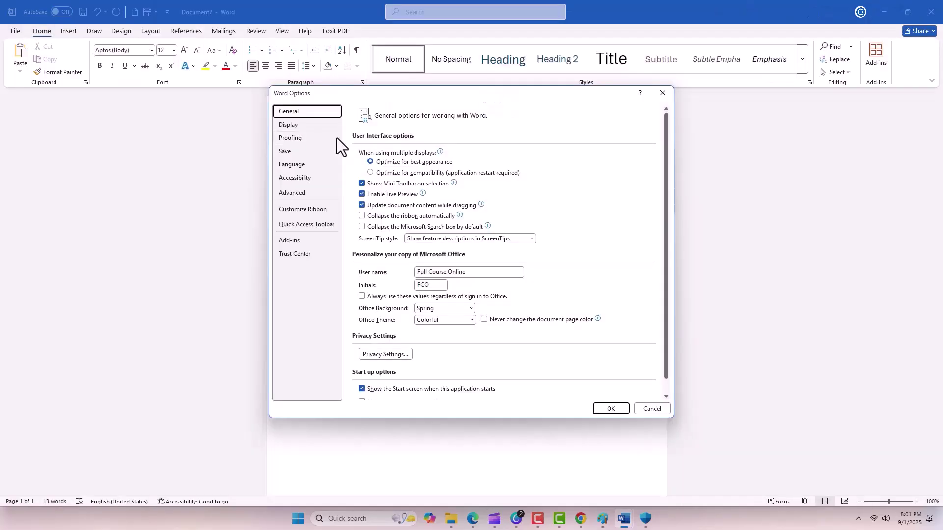
left_click(299, 138)
mouse_move(665, 136)
left_mouse_down()
mouse_move(661, 169)
mouse_move(670, 122)
left_mouse_up()
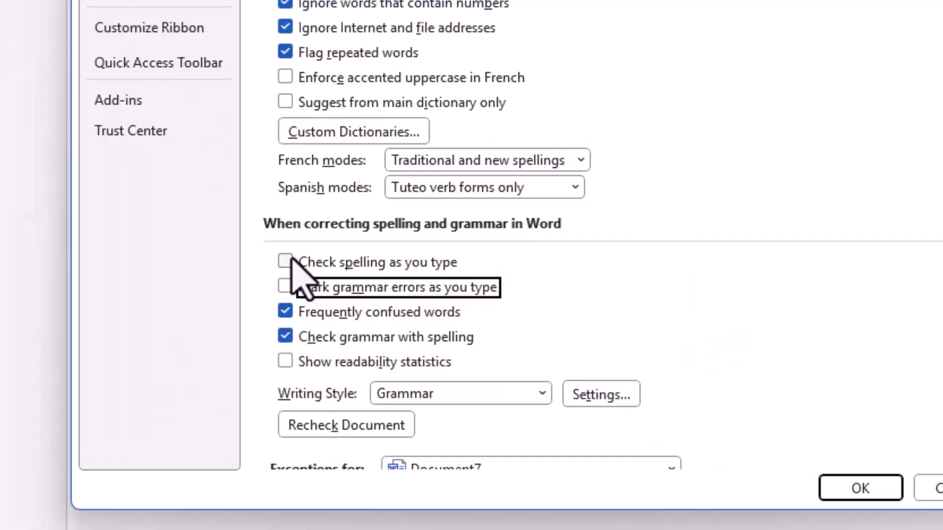
left_click(293, 259)
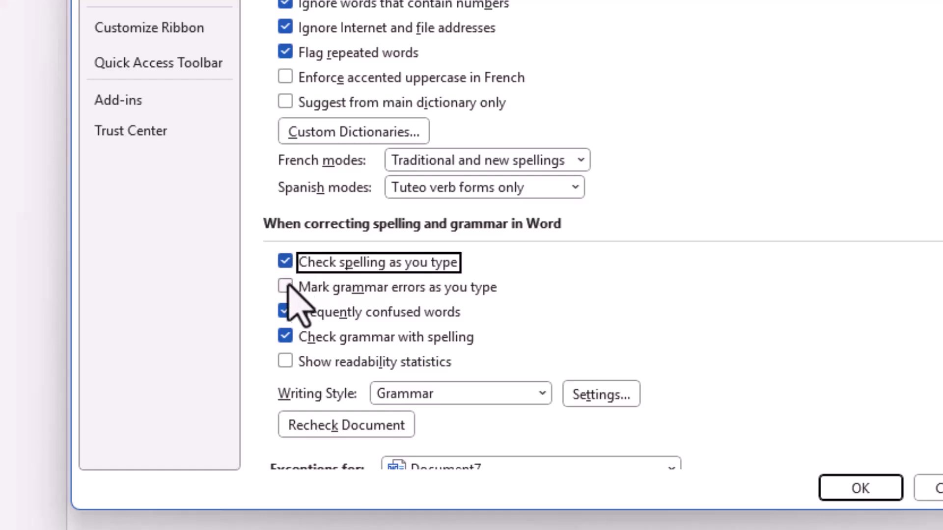
left_click(286, 289)
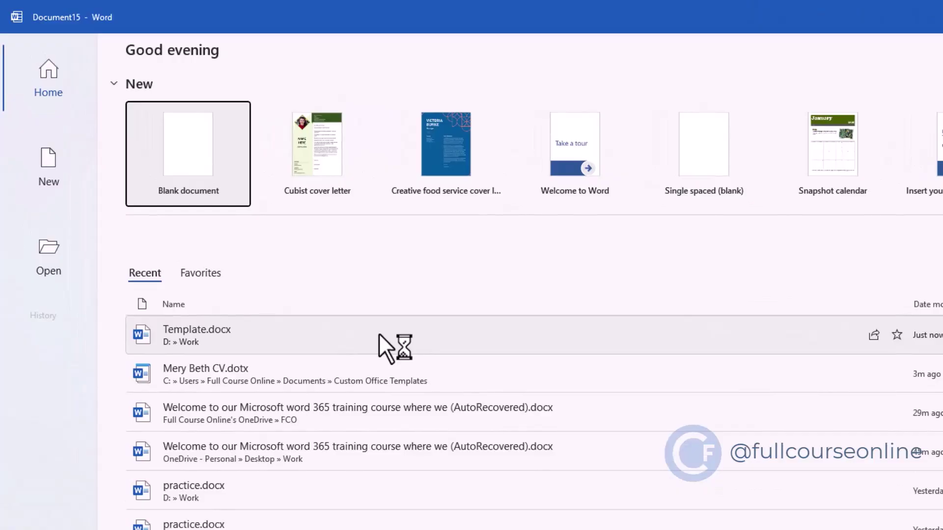
View the online templates suggested under "Resumes and Cover Letters", then return to the new document page.
left_click(57, 167)
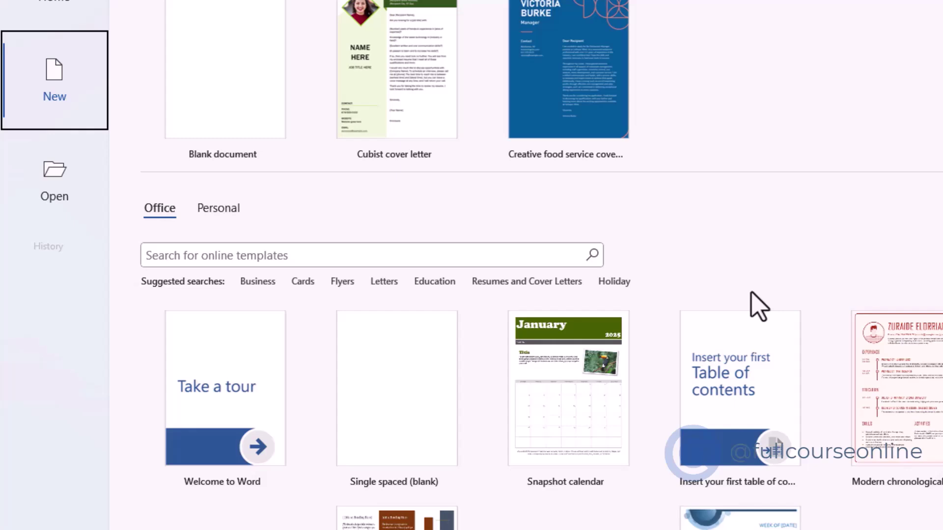
left_click(516, 284)
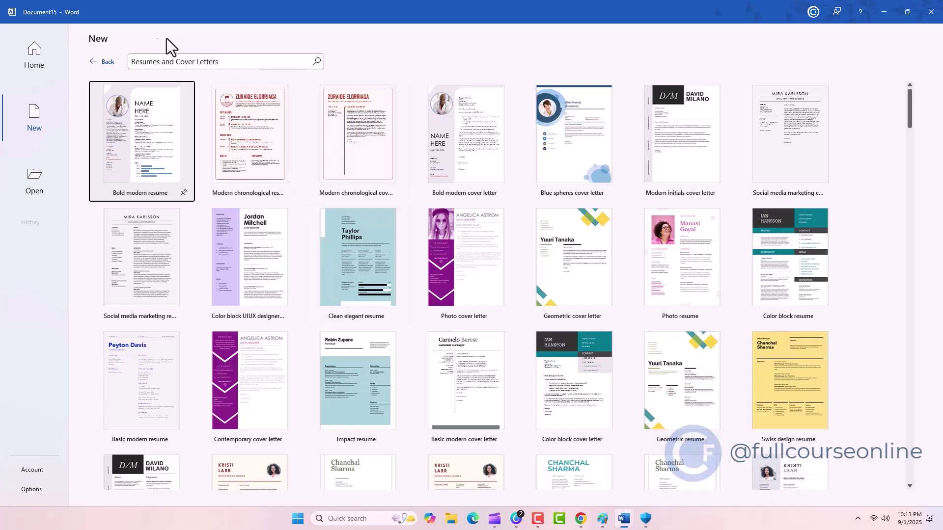
left_click(108, 66)
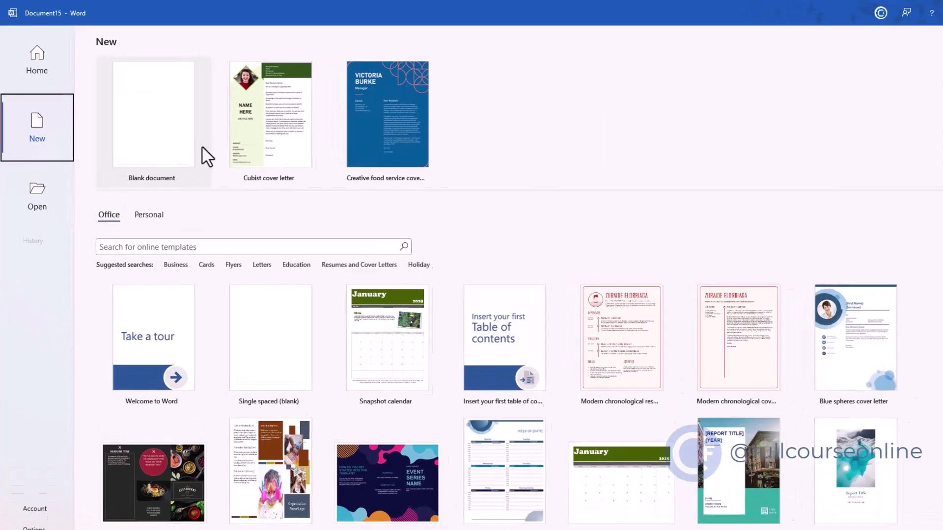
Search the online templates for "invoice", view the results and return to the new document page.
left_click(302, 336)
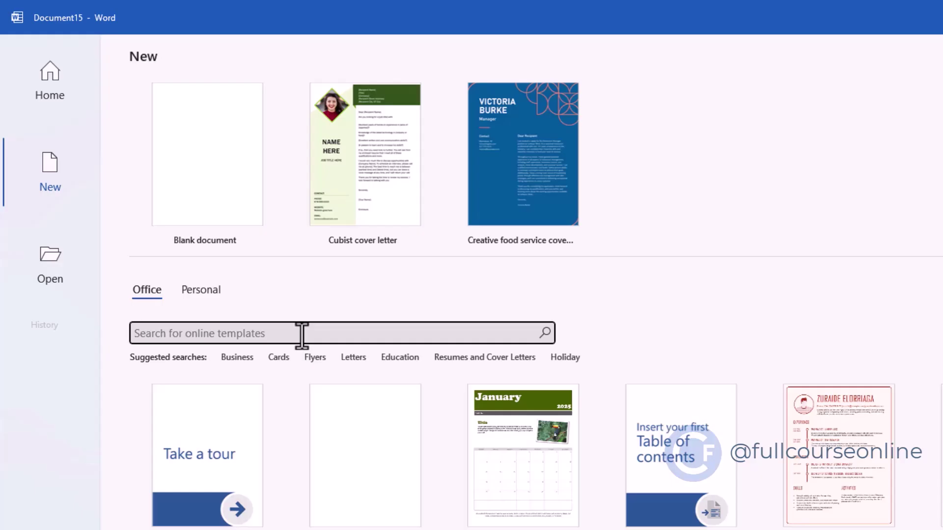
type("inv")
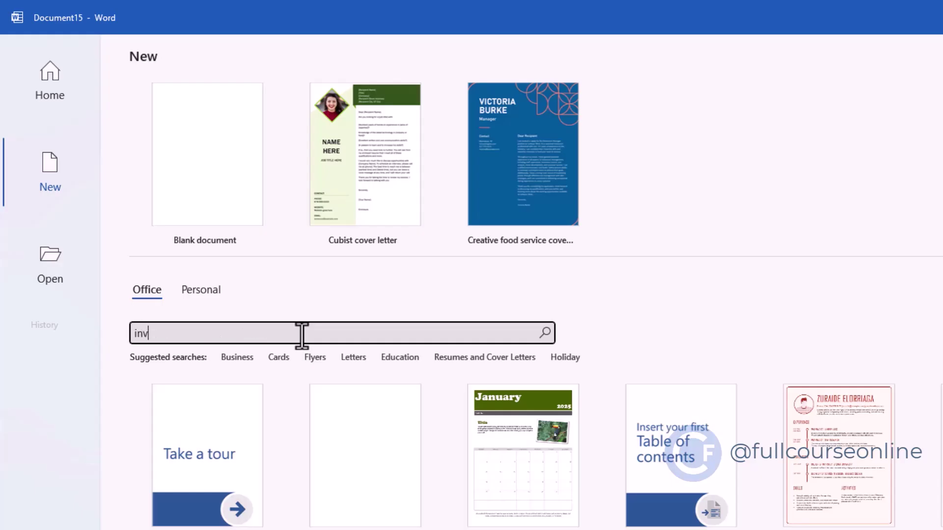
type("oice")
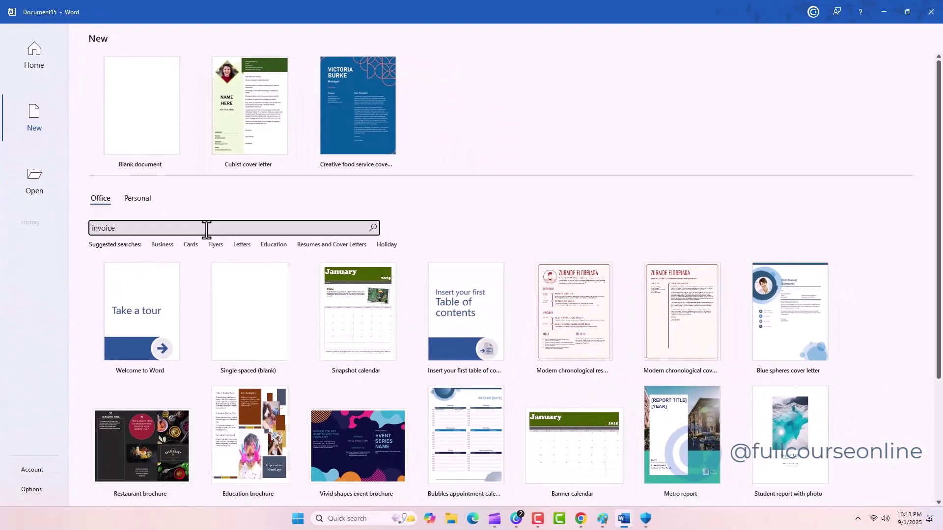
key("Return")
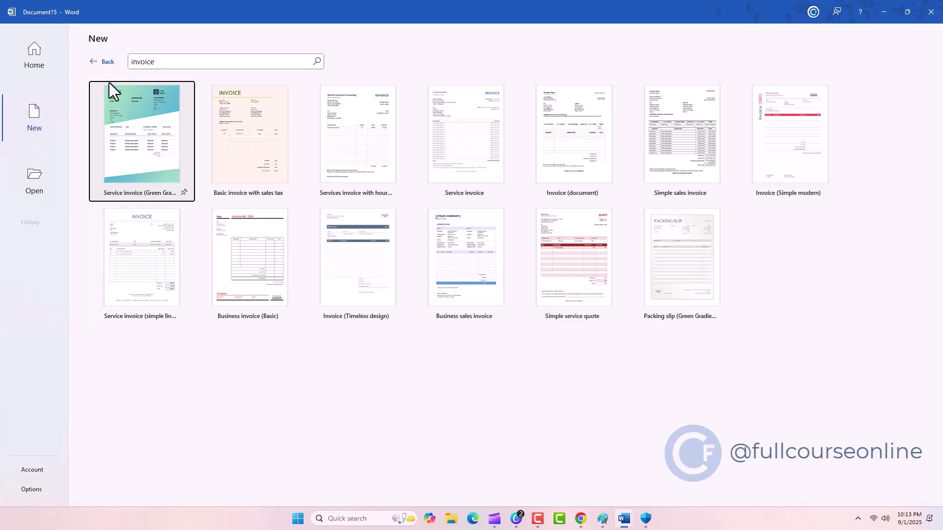
left_click(103, 63)
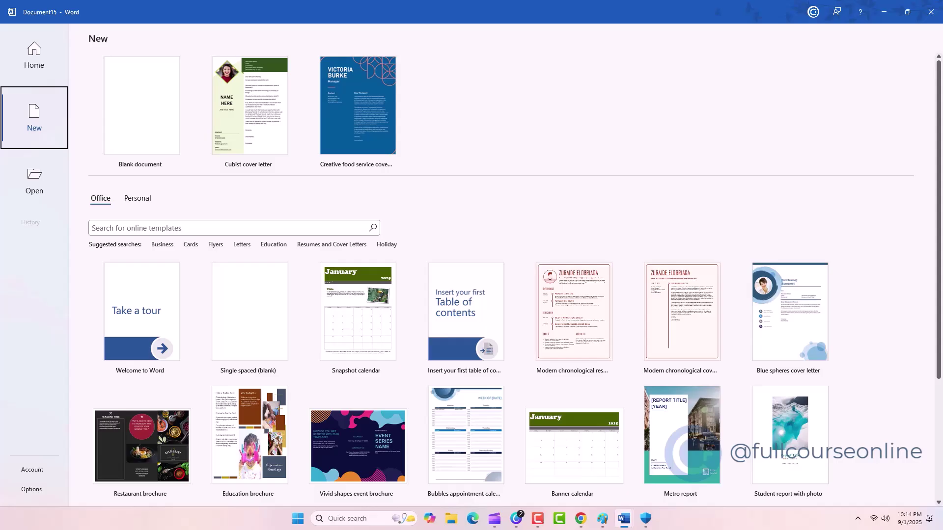
Create a document from the "Modern nursing resume" template in the "Resumes and Cover Letters" category.
left_click(298, 249)
scroll(864, 378, "down", 3)
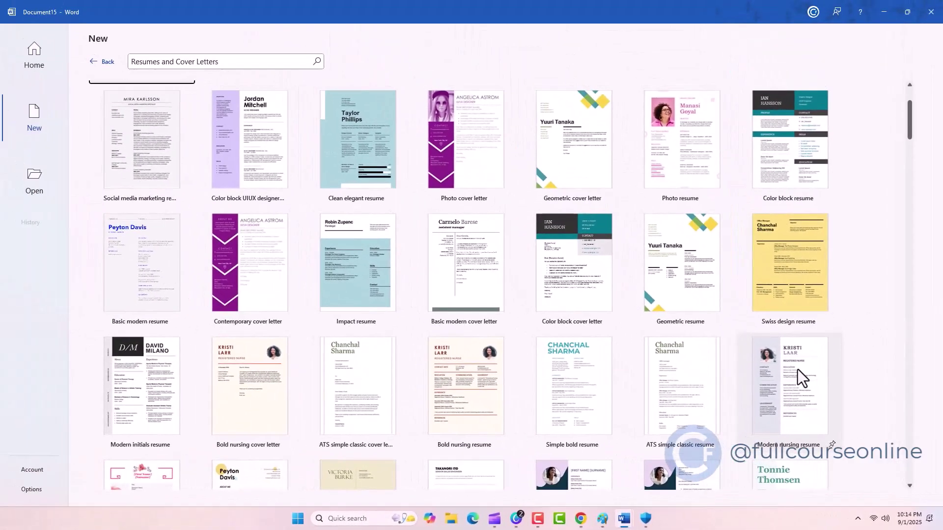
left_click(762, 328)
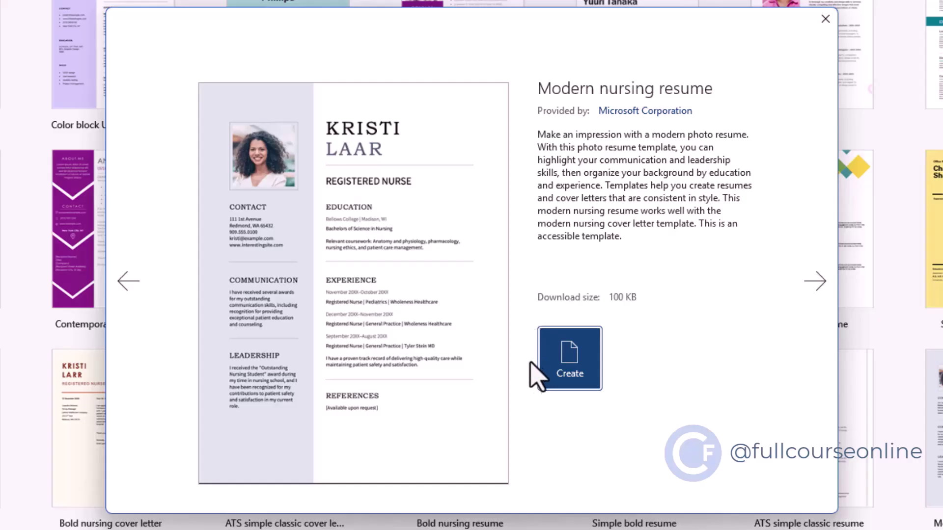
left_click(566, 367)
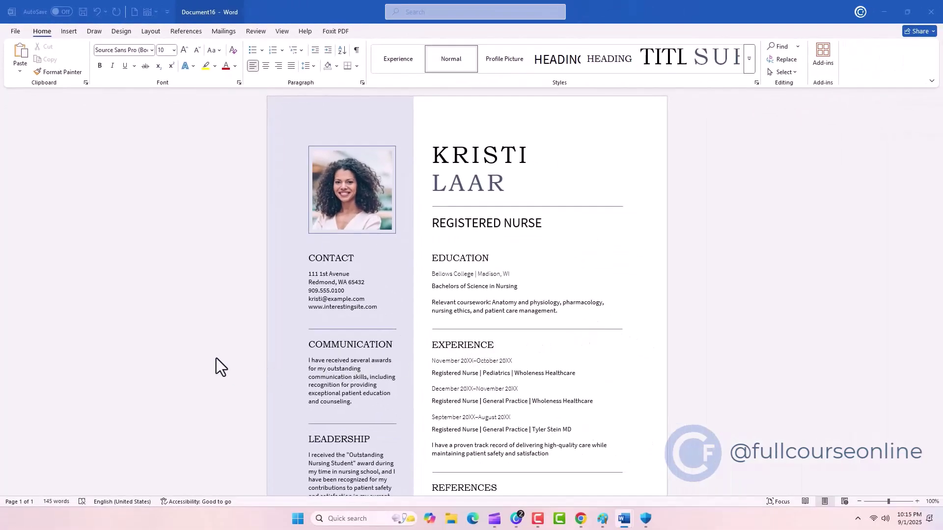
Apply the Damask theme to the resume.
left_click(280, 297)
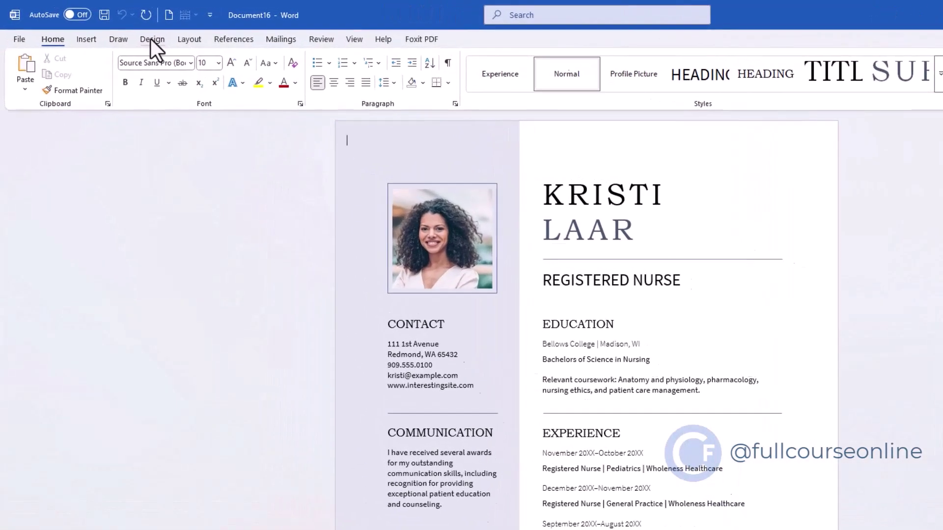
left_click(151, 40)
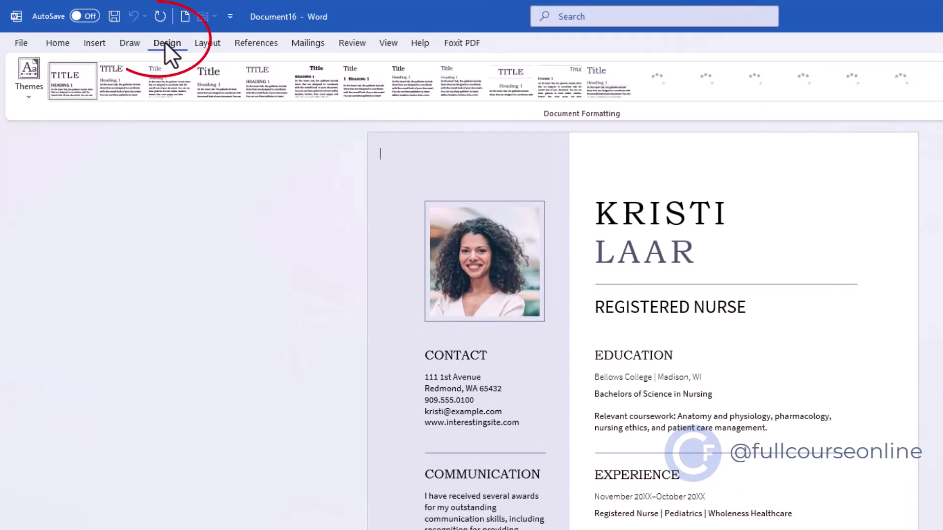
left_click(31, 97)
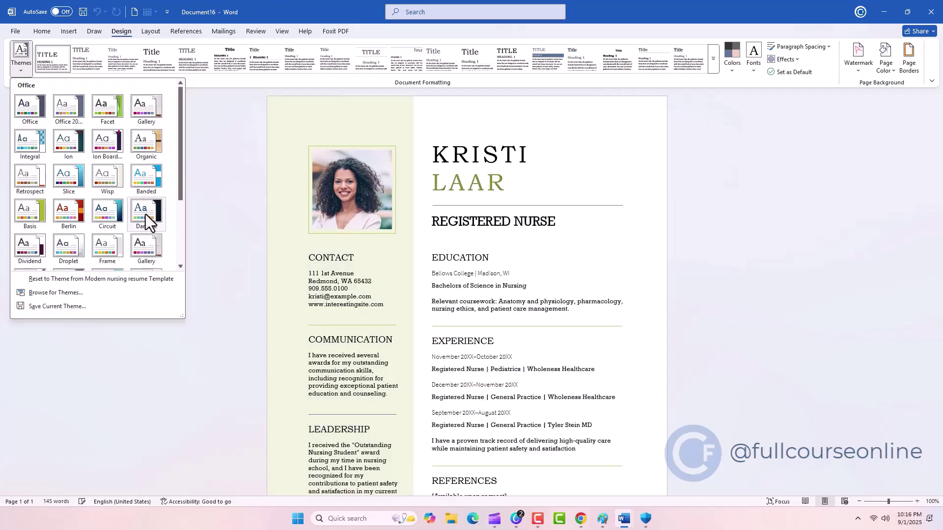
left_click(145, 213)
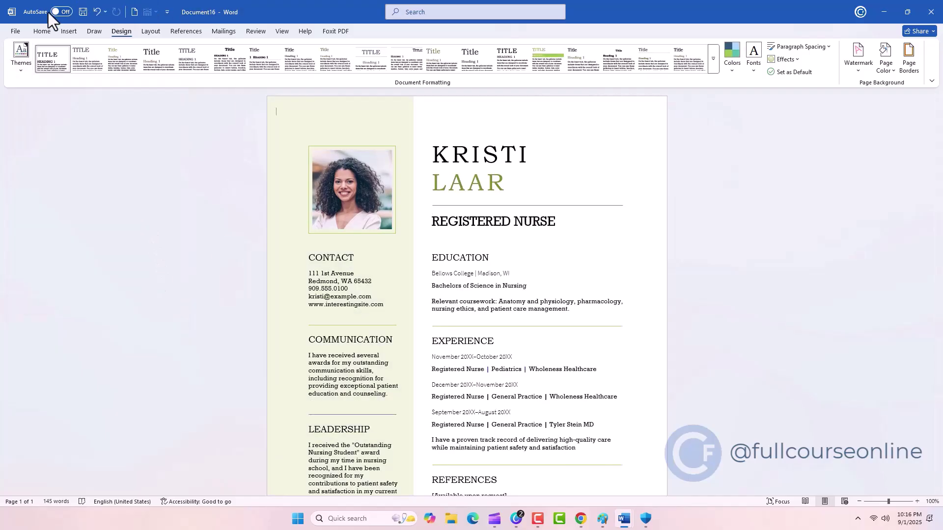
Change the font color of the last name in the resume heading to the darkest green theme shade.
left_click(45, 30)
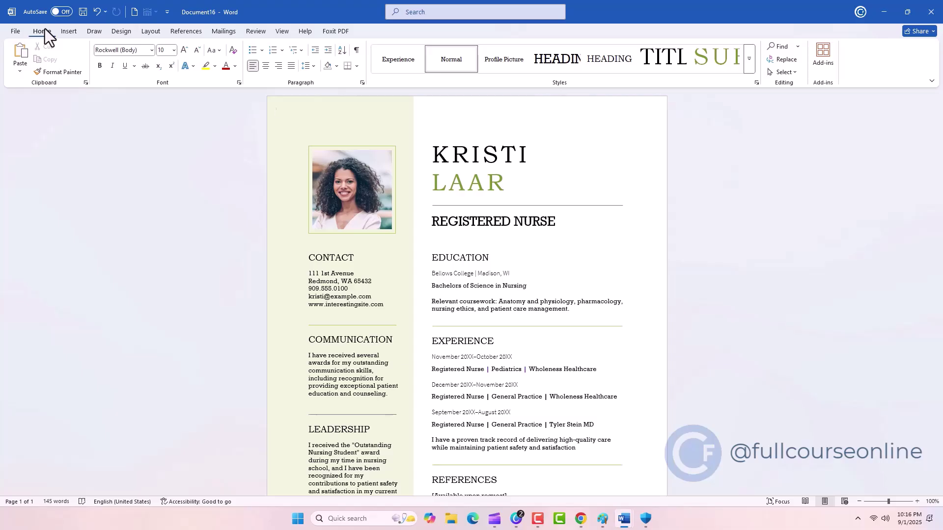
double_click(473, 180)
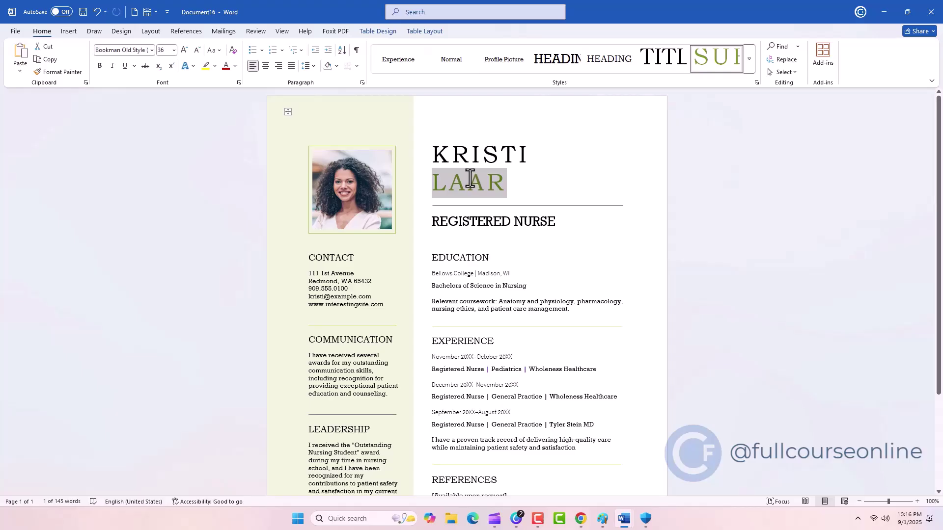
left_click(234, 67)
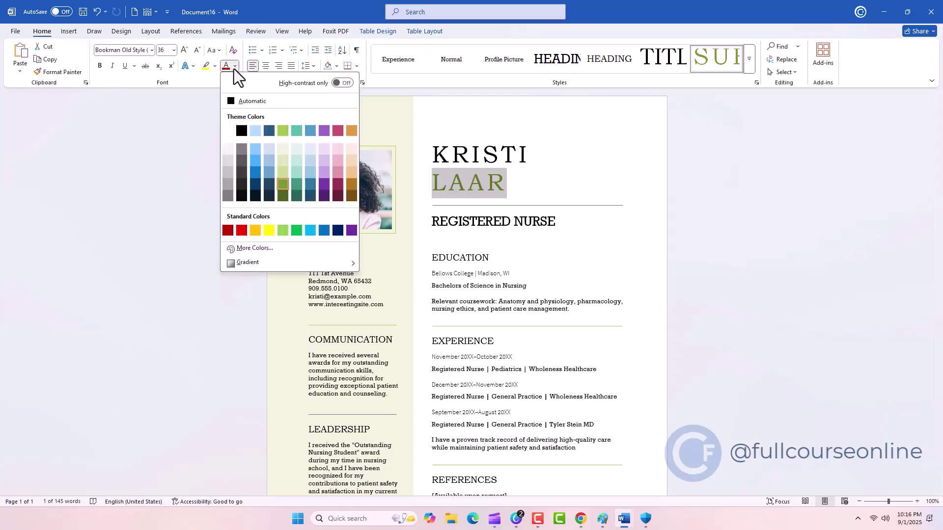
left_click(284, 195)
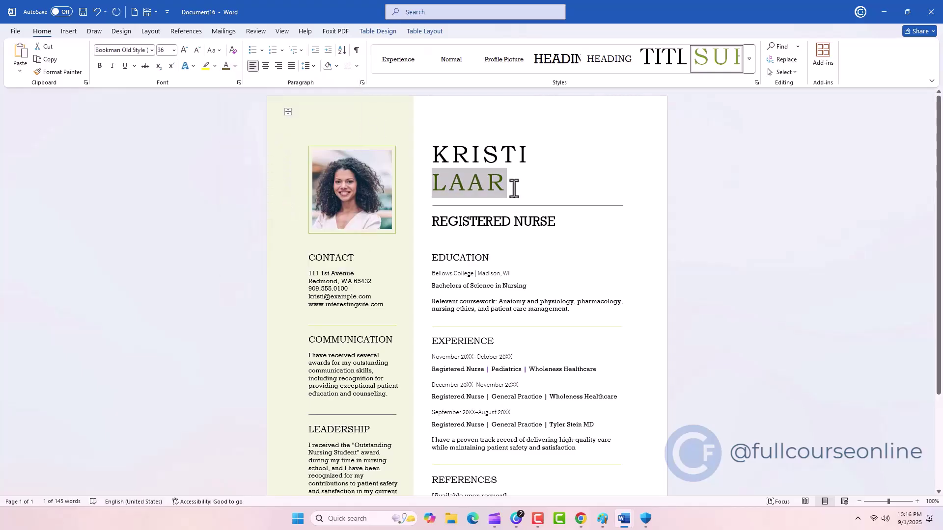
left_click(543, 191)
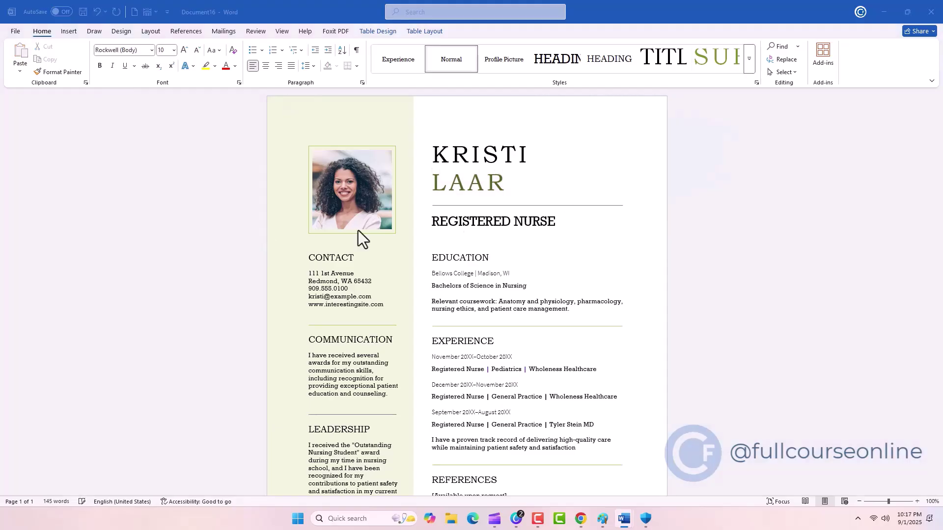
Replace the sample first and last names in the resume heading with the candidate's names.
double_click(491, 159)
type("MERY")
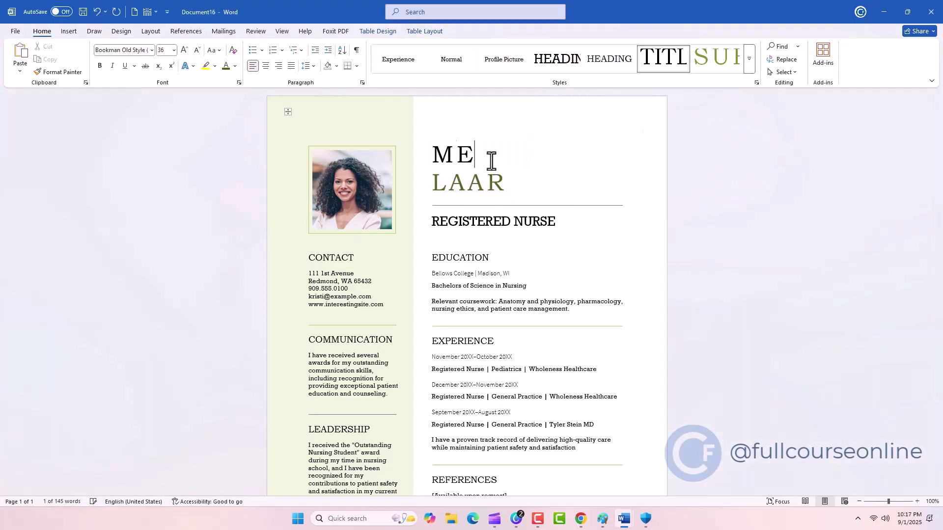
double_click(499, 178)
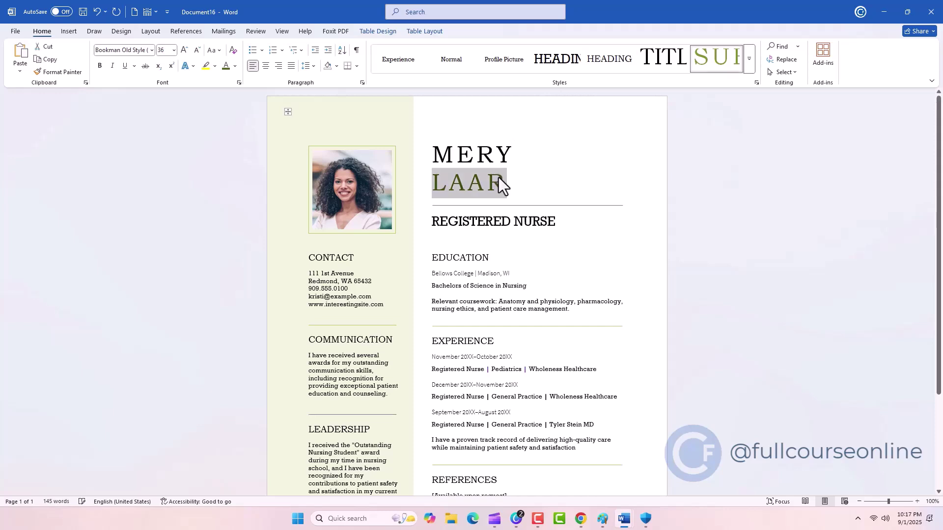
type("BETH")
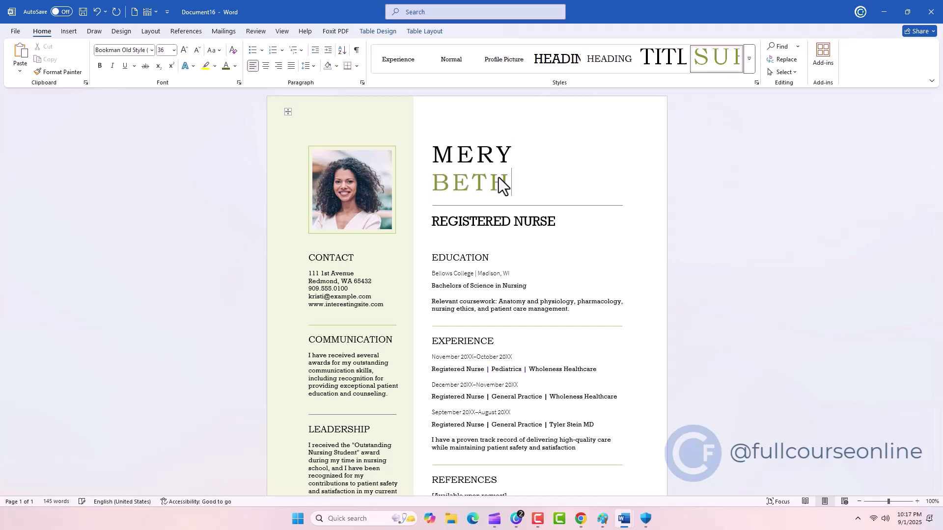
left_click(382, 210)
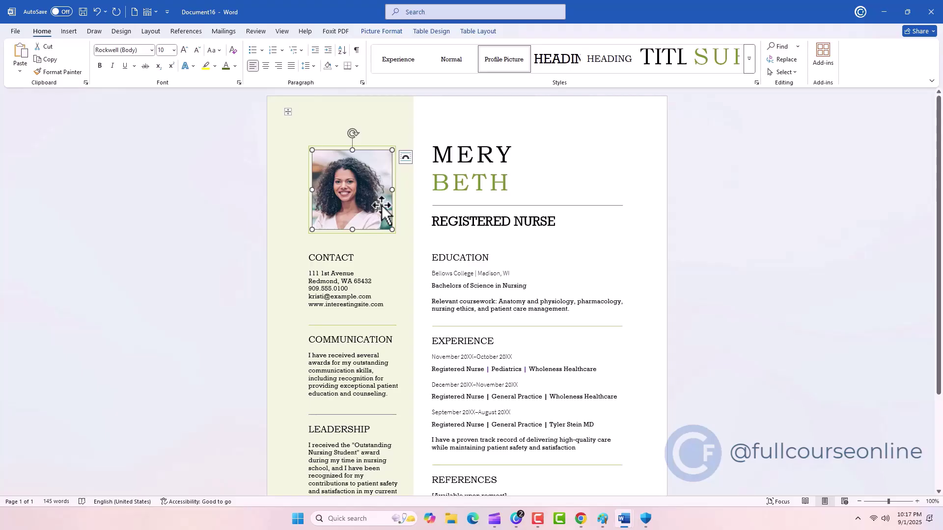
left_click(257, 216)
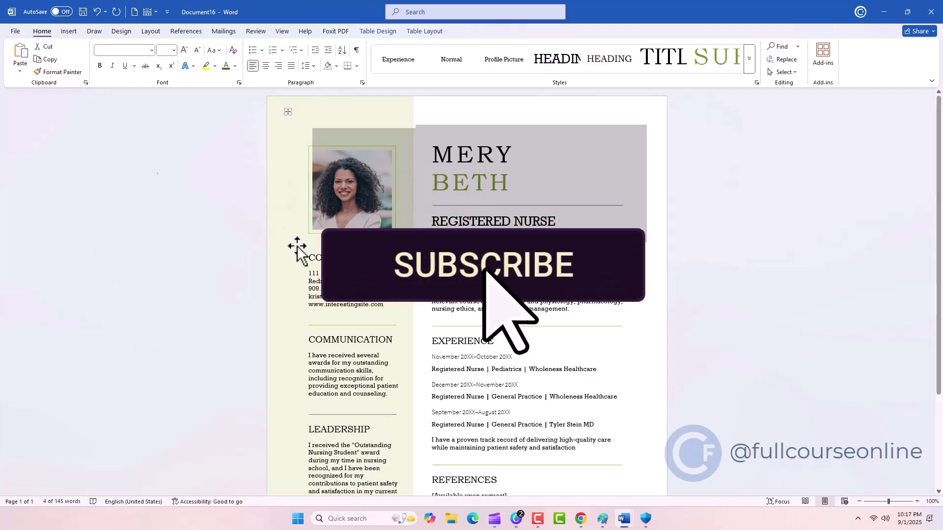
left_click(794, 279)
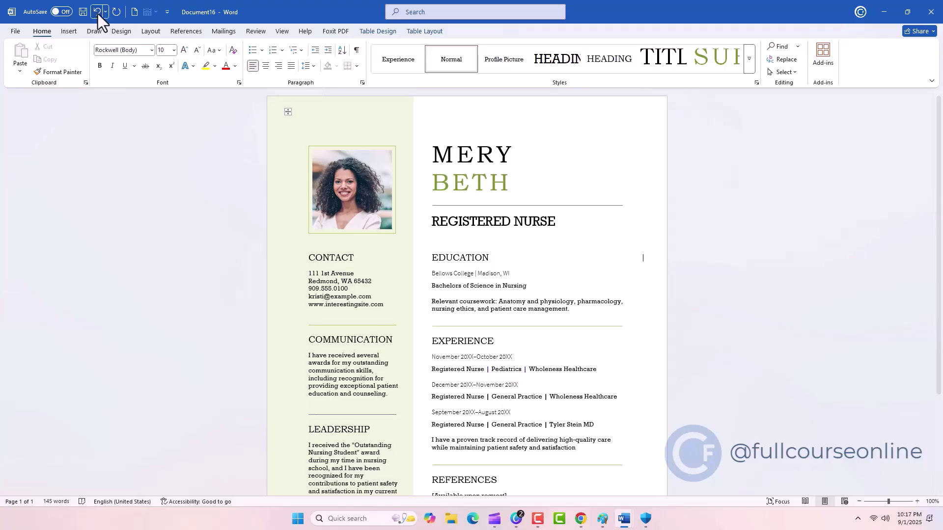
Open the Save As dialog for a location on this PC and move it clear of the corner.
left_click(15, 31)
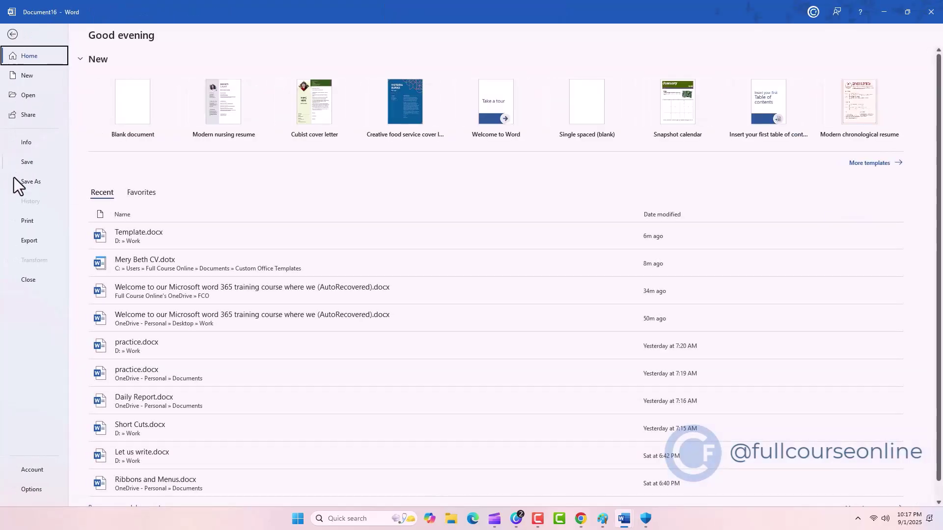
left_click(29, 182)
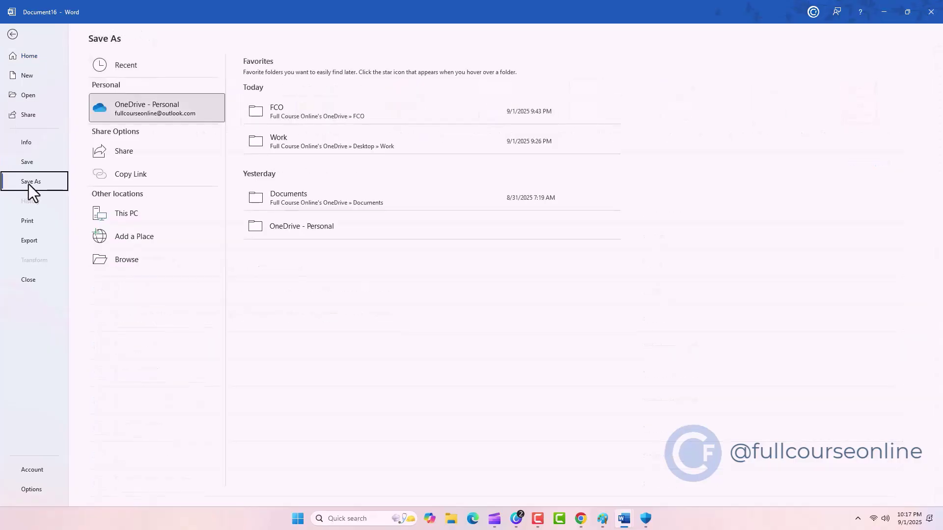
left_click(126, 215)
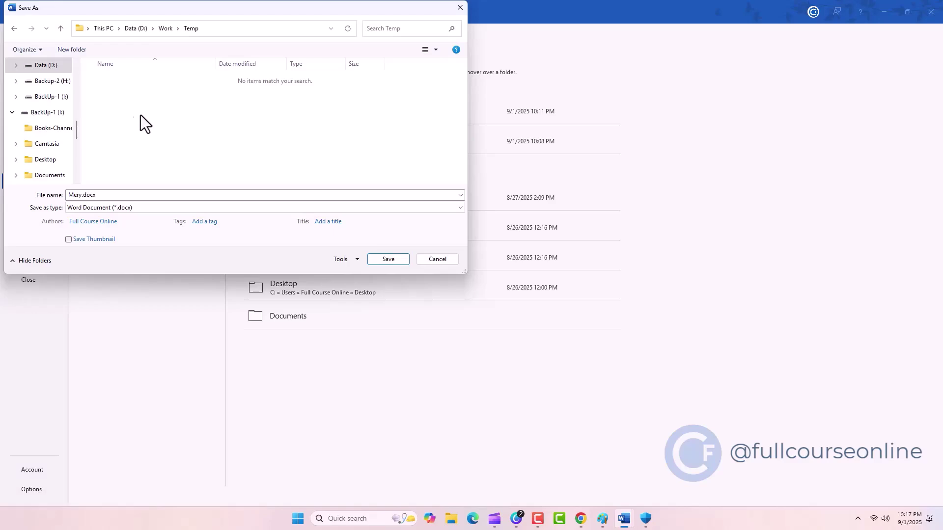
left_click_drag(221, 8, 483, 98)
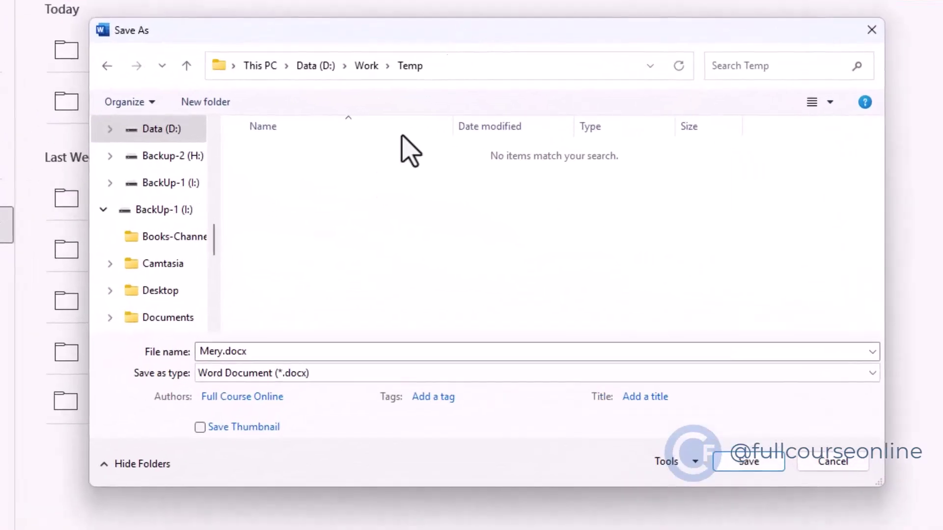
Set the file name to the candidate's full name followed by "CV", keeping the extension.
double_click(299, 326)
left_click(257, 351)
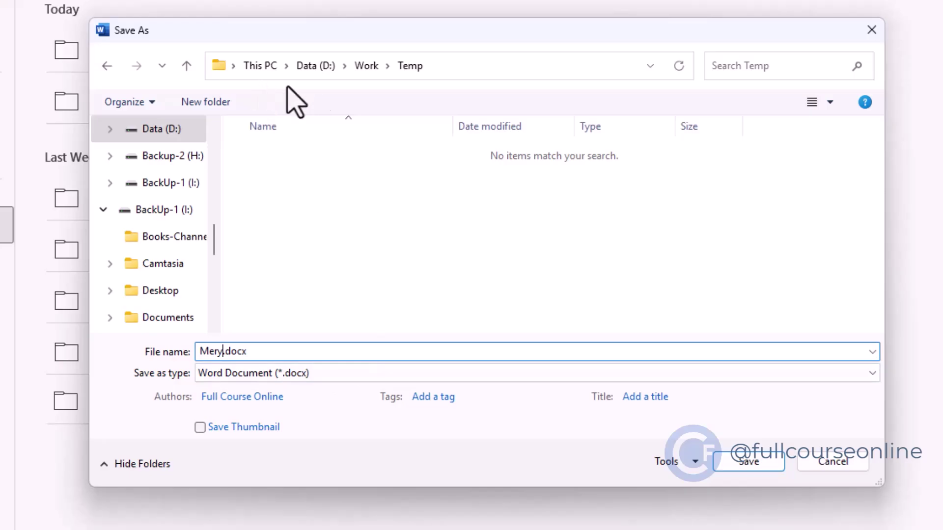
key("Left")
key("Left")
key("Left")
key("Left")
key("Left")
type("Beth CV")
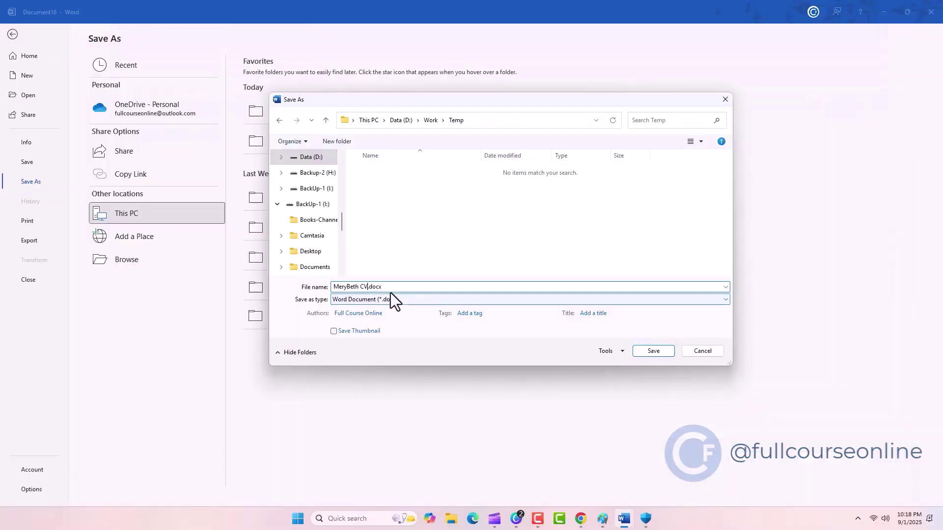
Set the file type to Word Template (*.dotx) and save the resume in the Custom Office Templates folder.
left_click(393, 300)
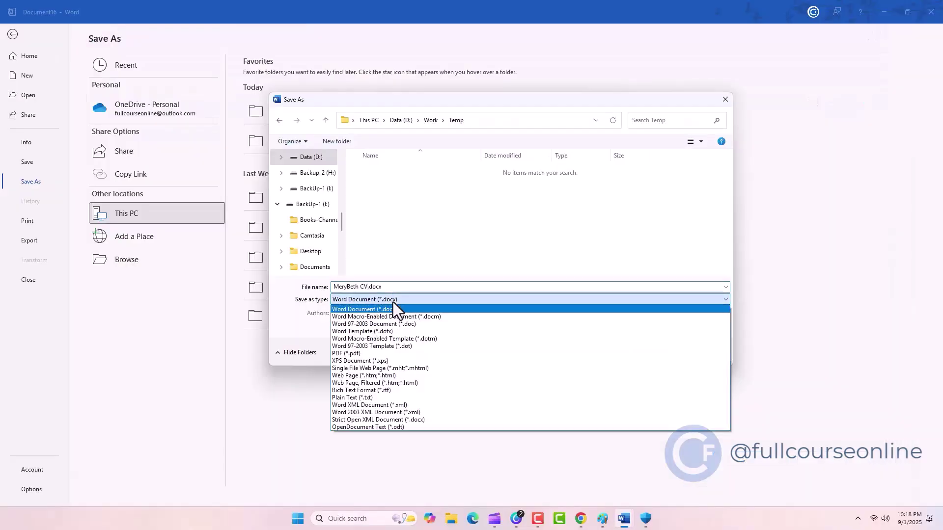
left_click(442, 331)
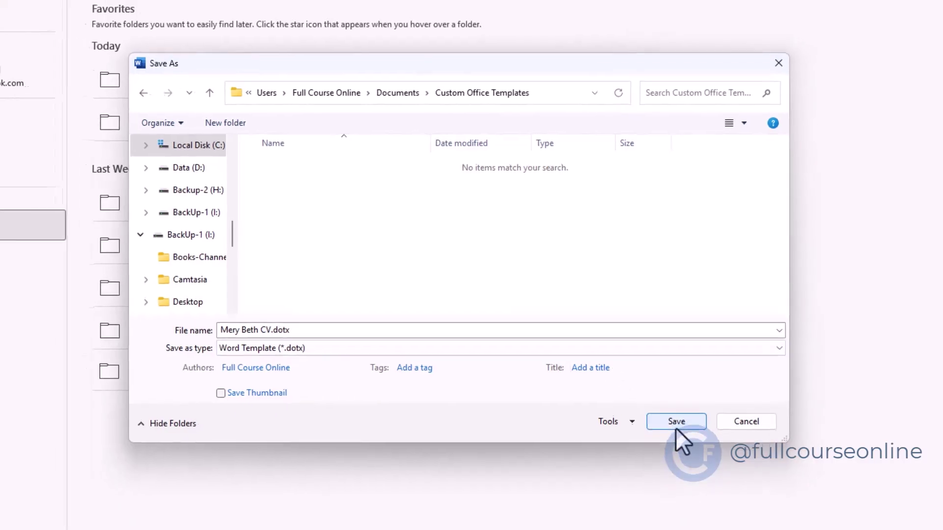
left_click(676, 427)
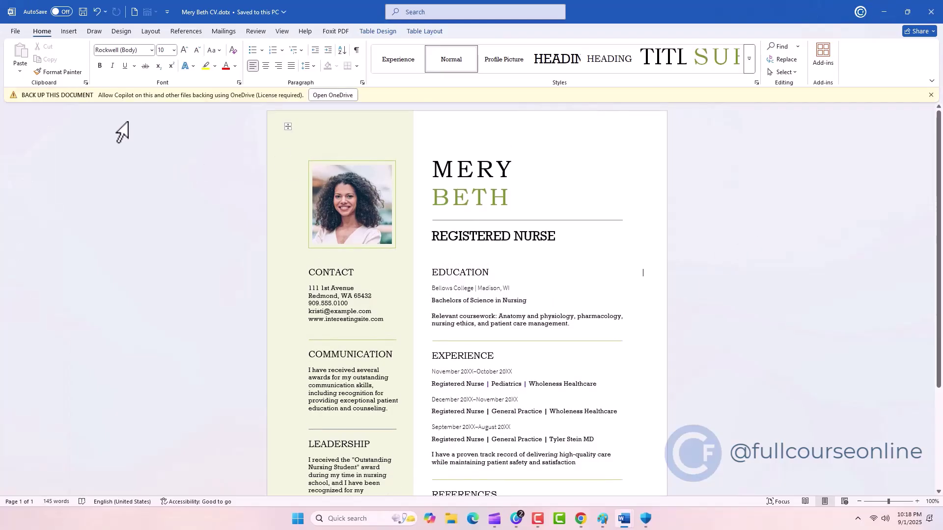
Create a new document from the saved CV template in the Personal templates.
left_click(13, 33)
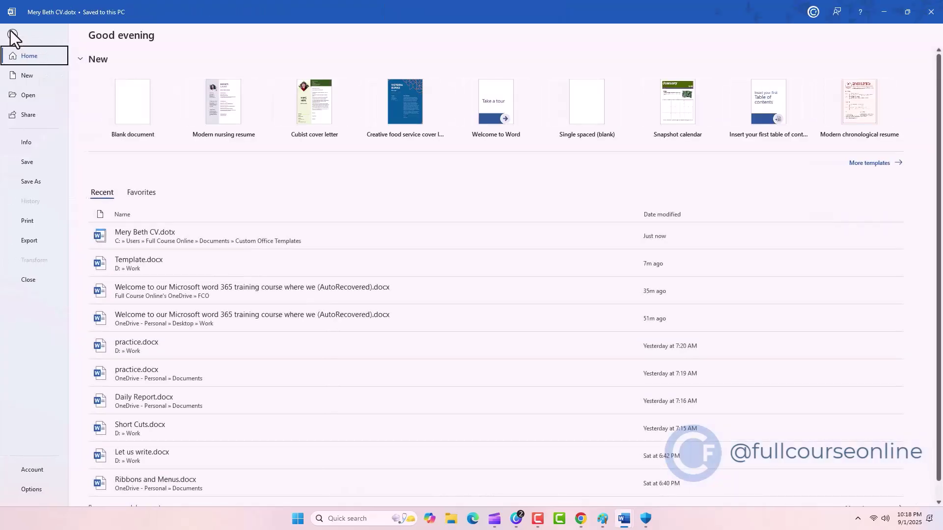
left_click(22, 75)
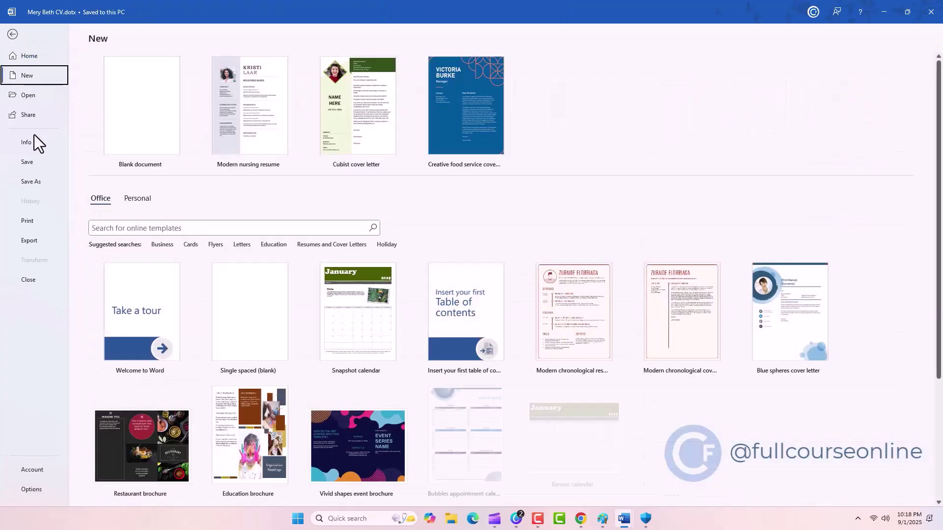
left_click(135, 200)
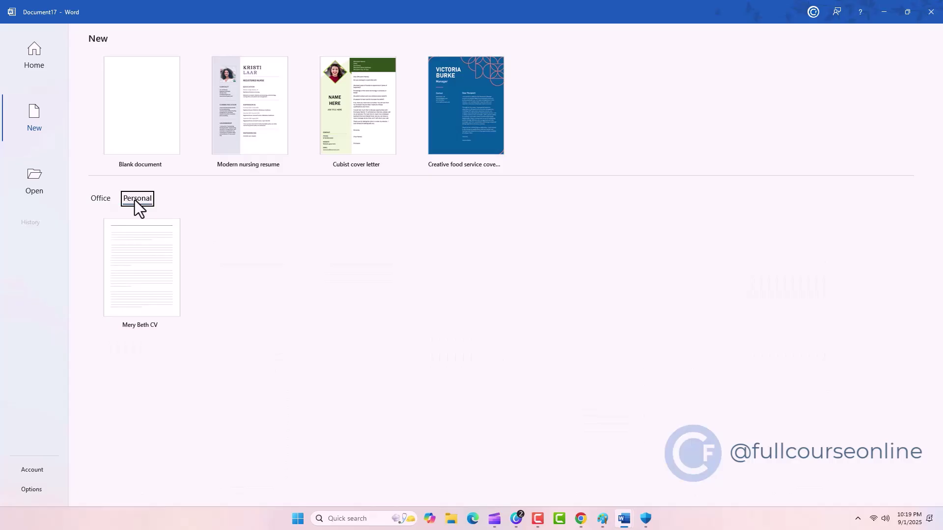
left_click(128, 272)
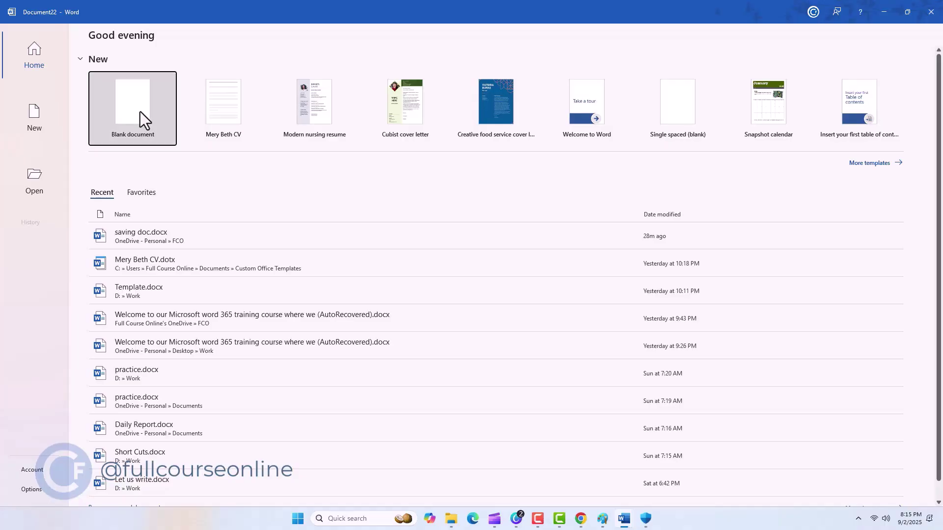
Create a blank document, fill it with sample text using =rand(20,3), and return to the start of the document.
left_click(140, 111)
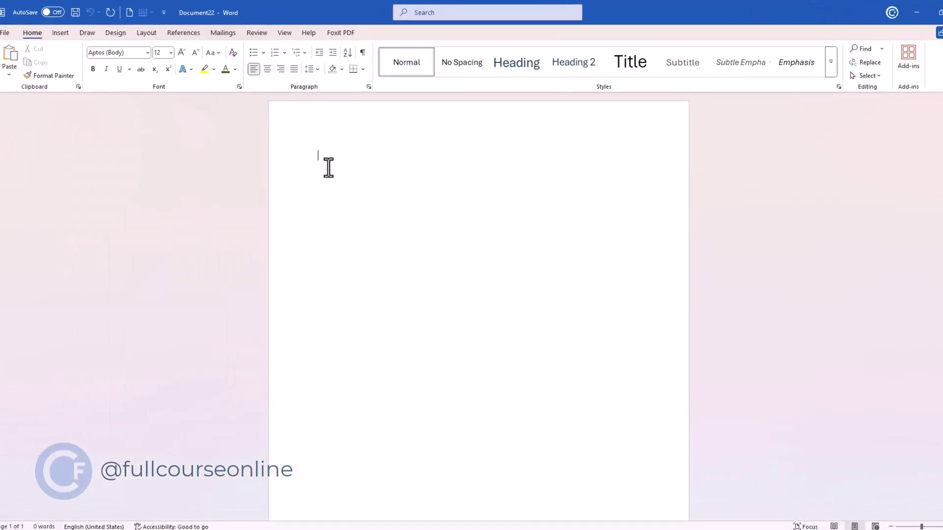
type("=")
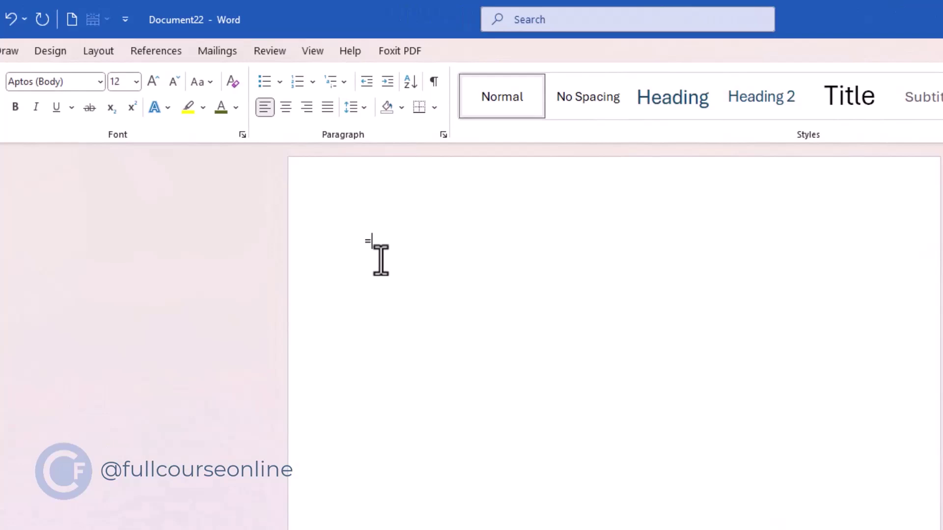
type("rand(20,3")
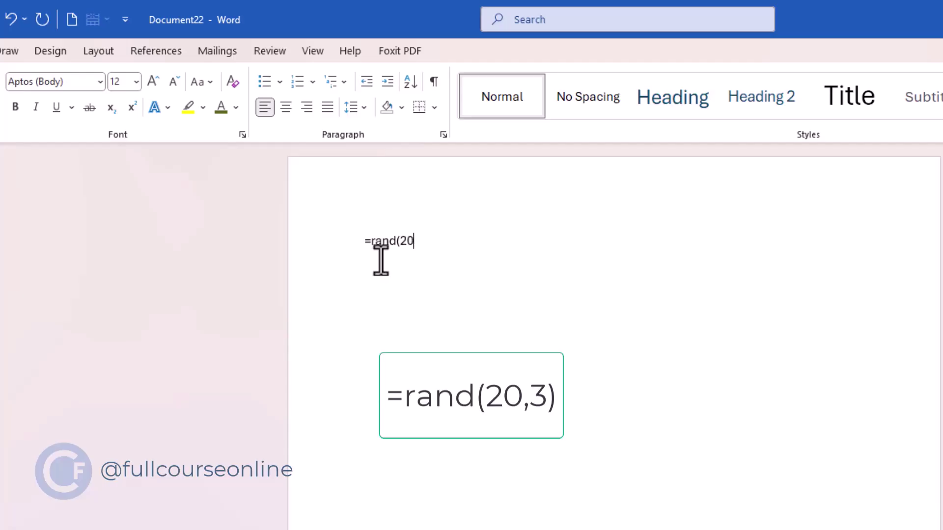
type(")")
key("Return")
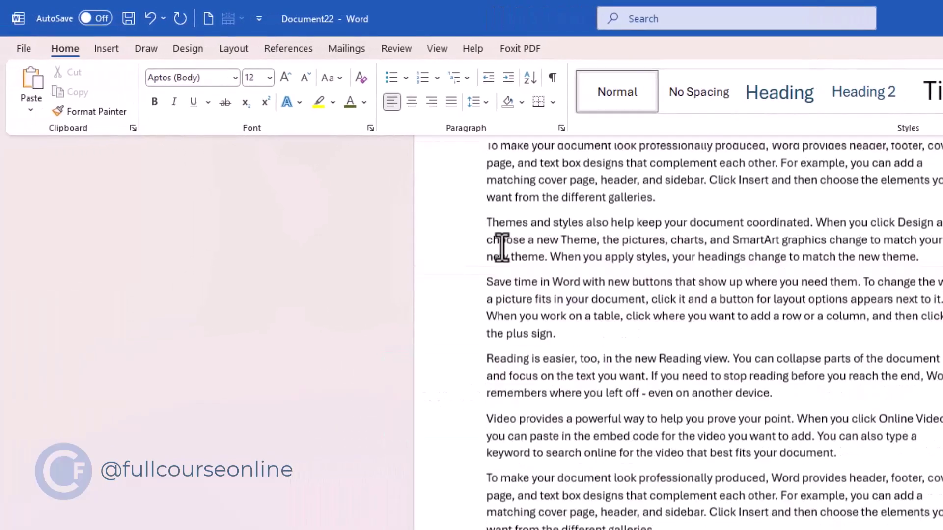
scroll(501, 247, "down", 3)
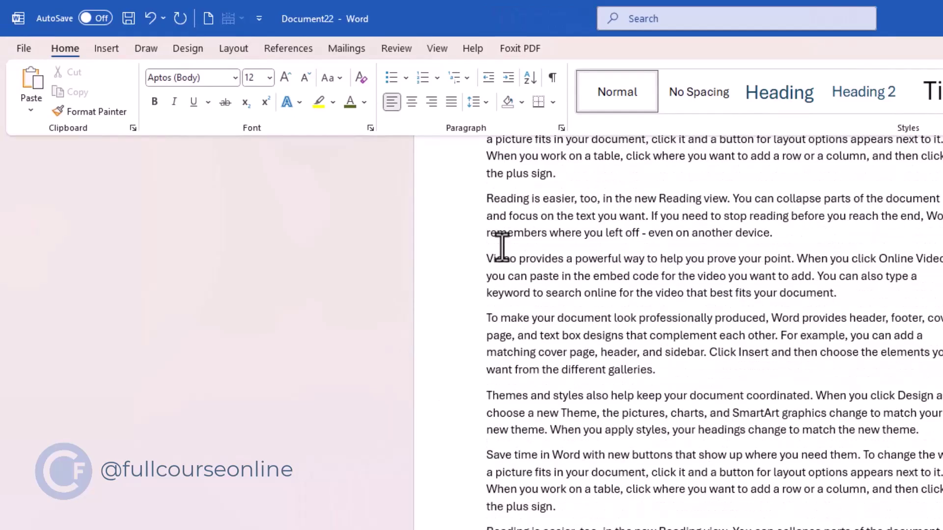
key("ctrl+Home")
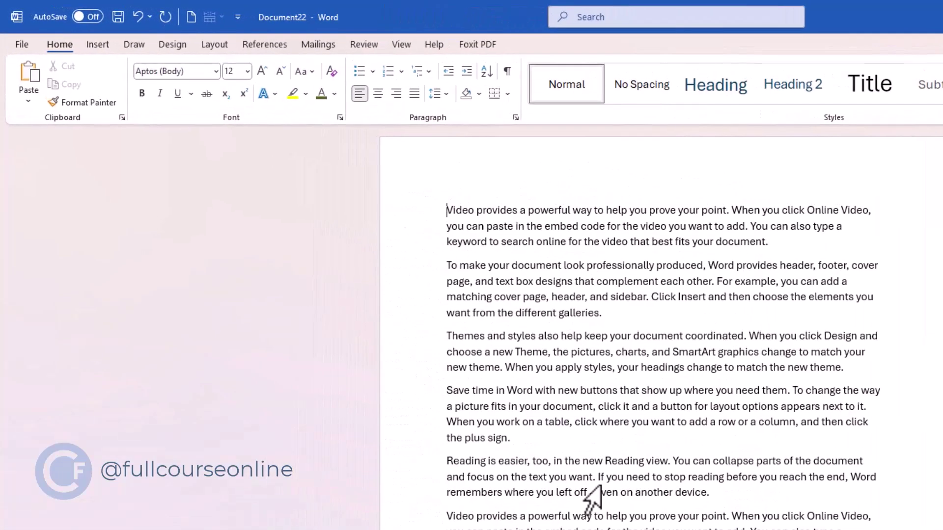
Save the document as My First Document in Word Document (*.docx) format in the FCO folder on the personal OneDrive.
left_click(21, 45)
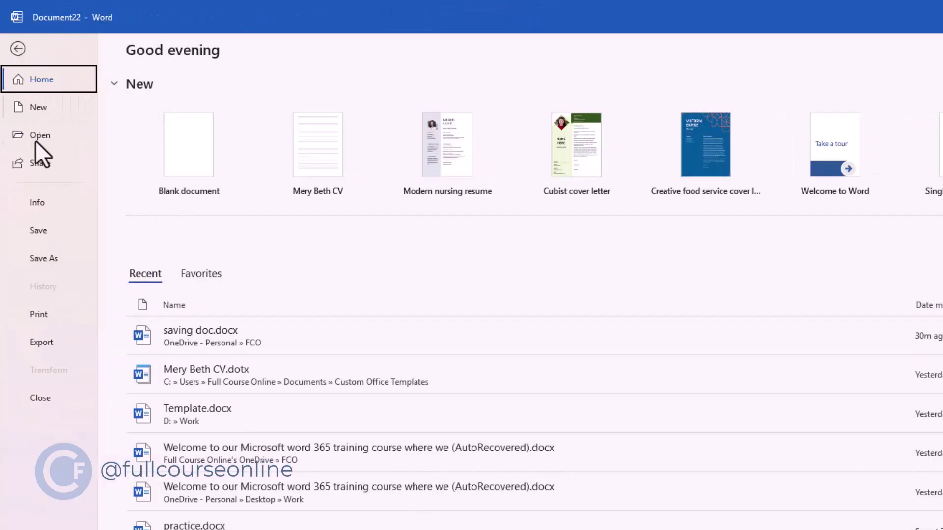
left_click(49, 257)
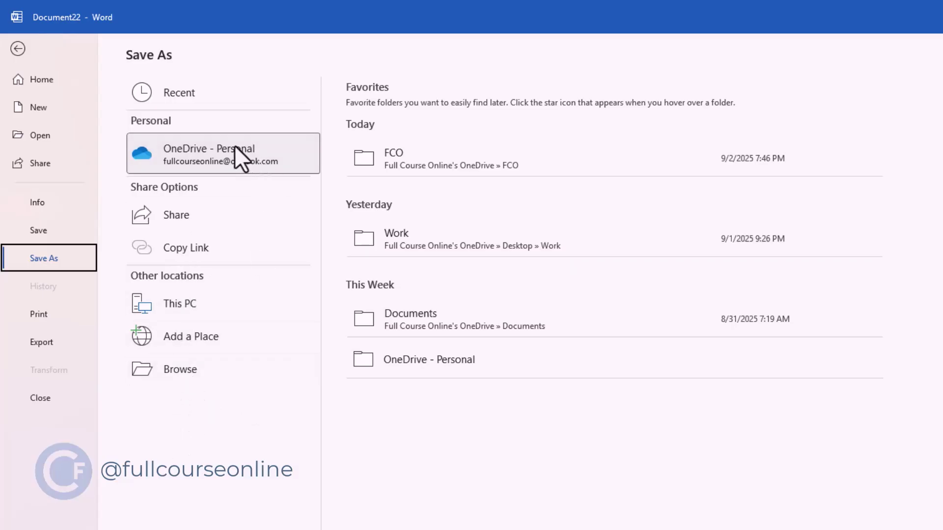
left_click(256, 160)
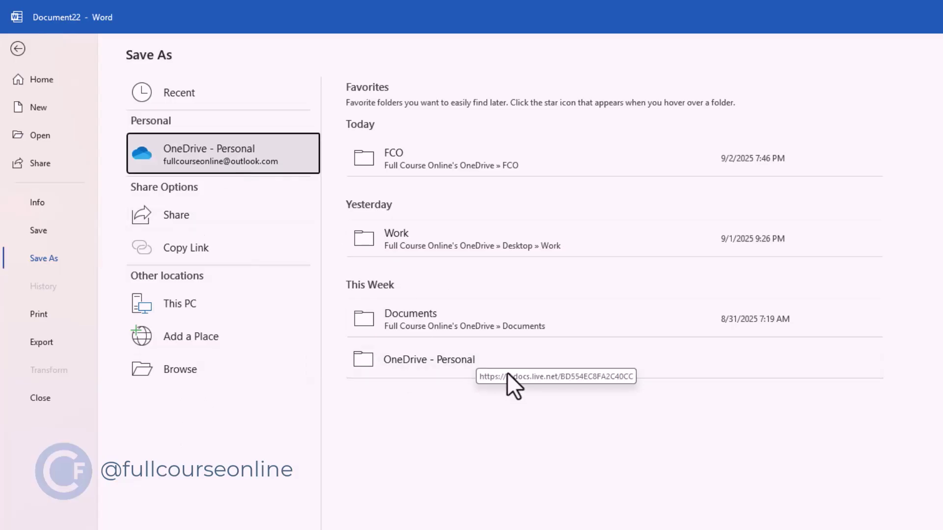
left_click(488, 359)
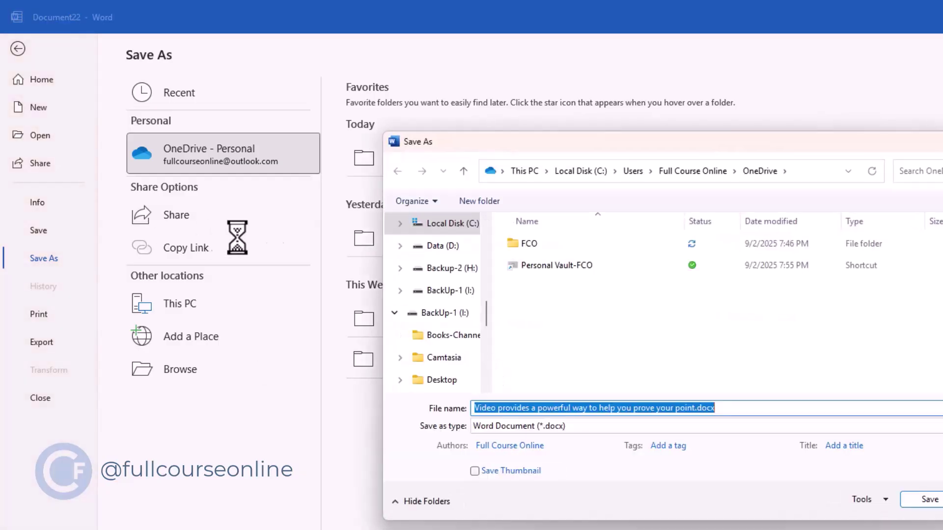
double_click(541, 246)
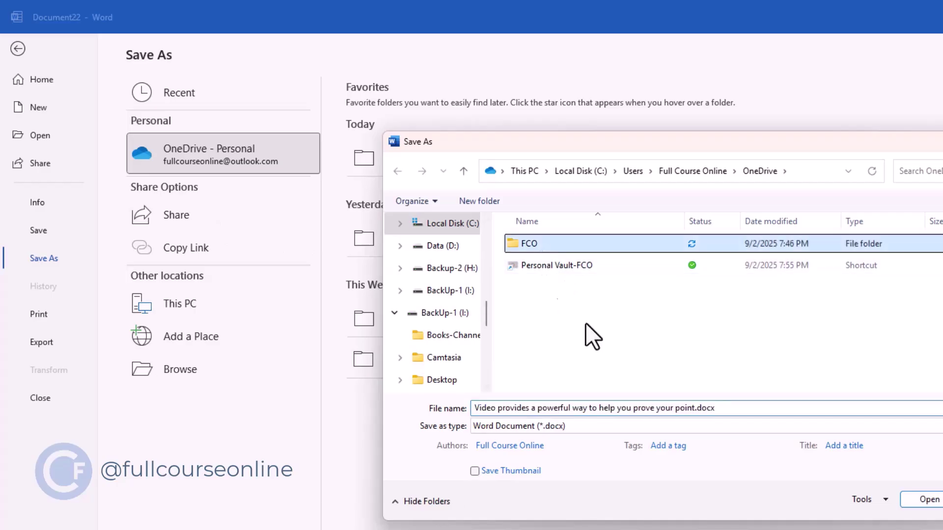
type("My First")
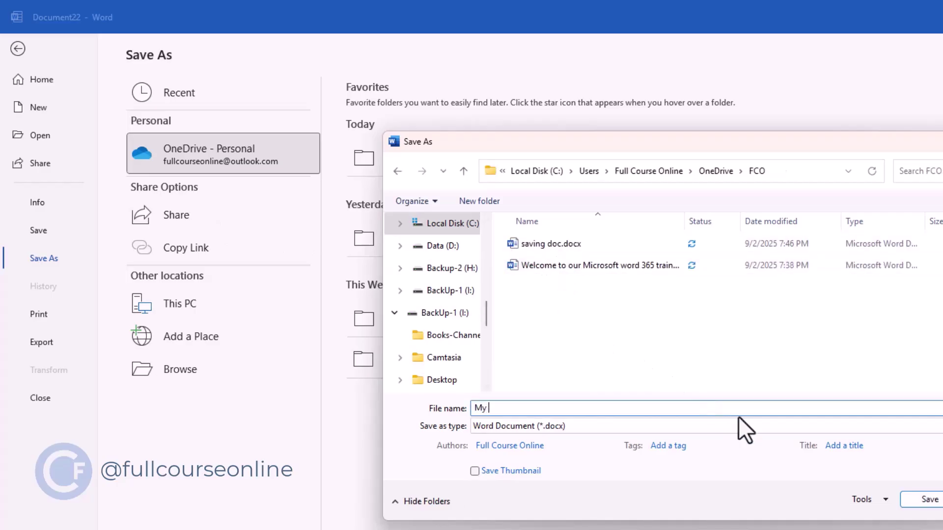
type(" Document")
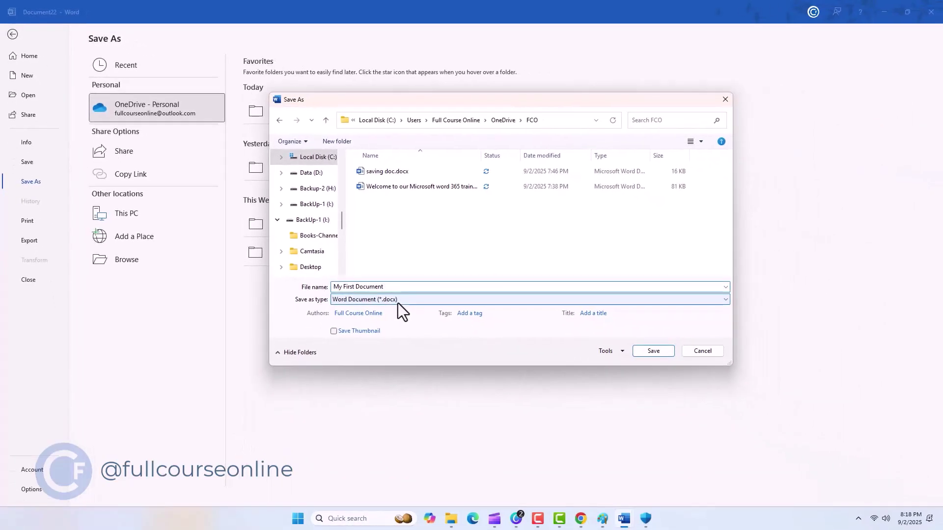
left_click(636, 350)
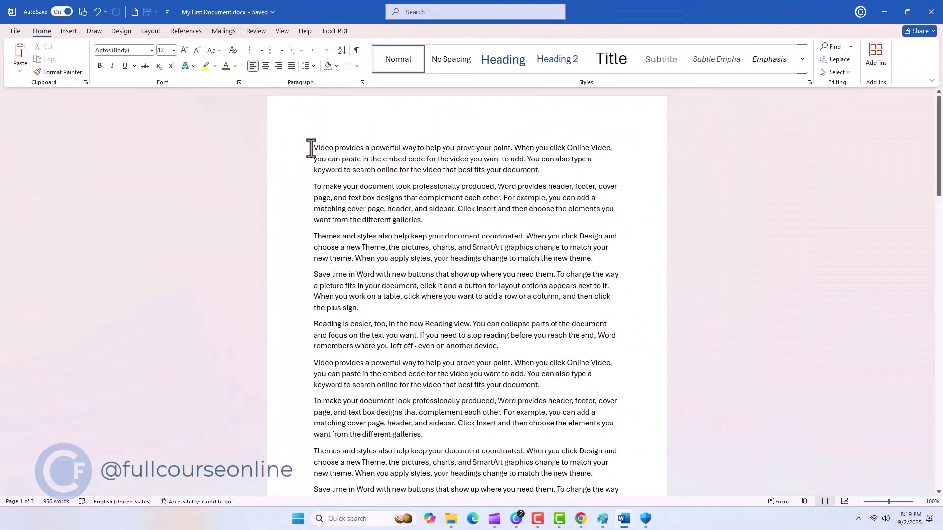
Delete the first paragraph of the document, the one starting with "Video provides a powerful way".
left_click_drag(313, 147, 520, 147)
left_click_drag(694, 264, 715, 307)
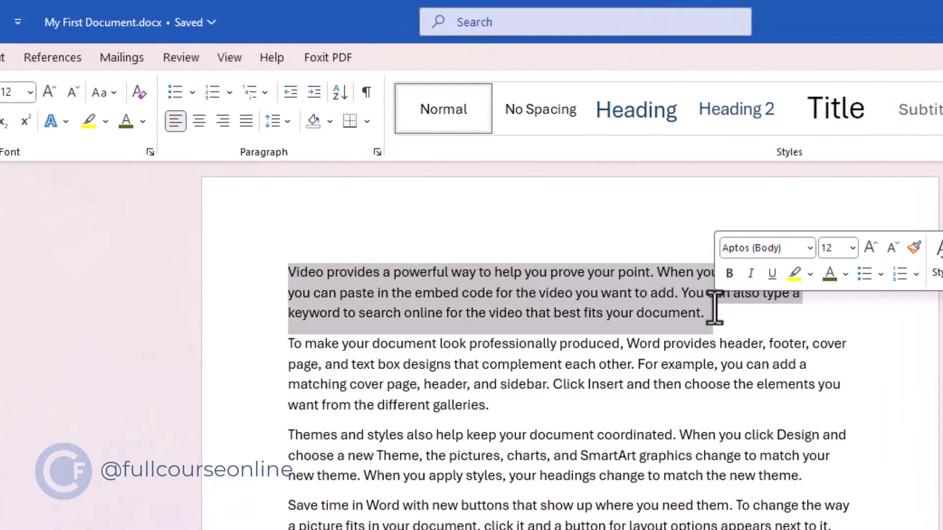
key("Delete")
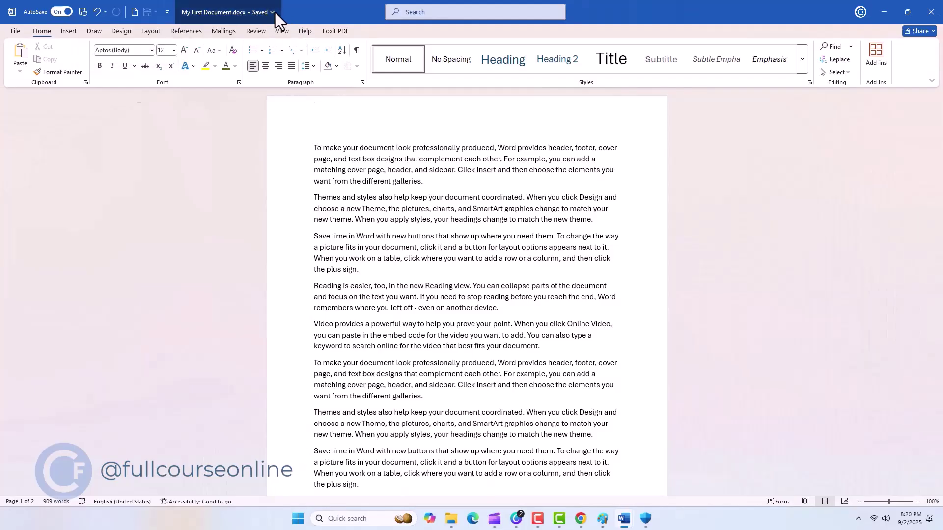
Rename the saved document as My Second Document and close it.
left_click(275, 13)
type("My S")
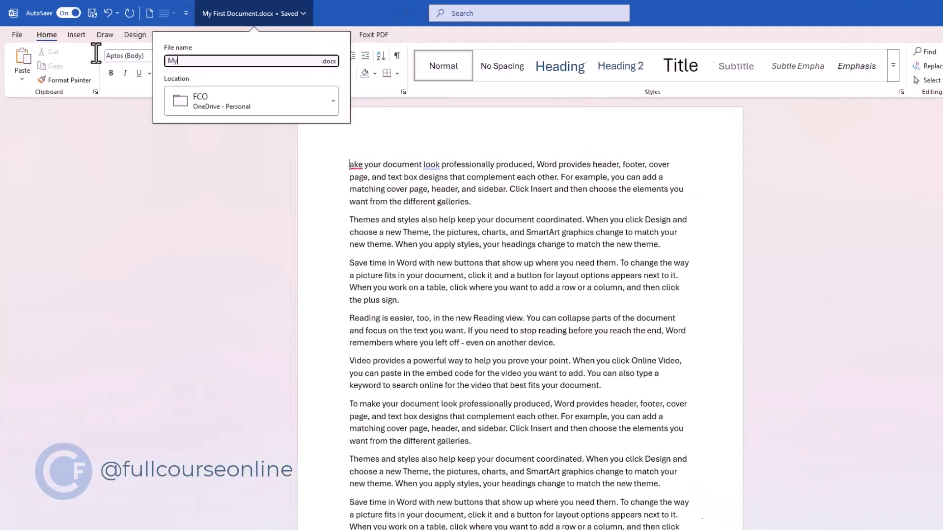
type("econd")
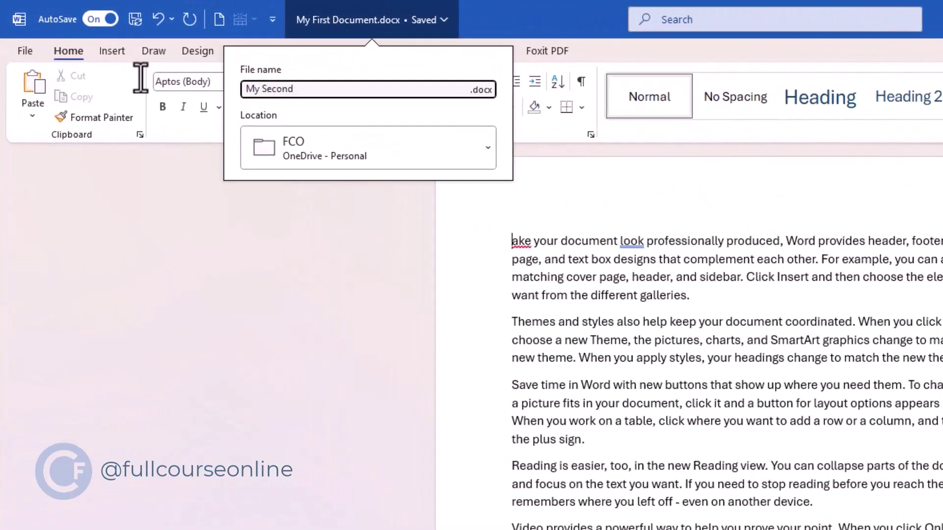
type(" Document")
key("Return")
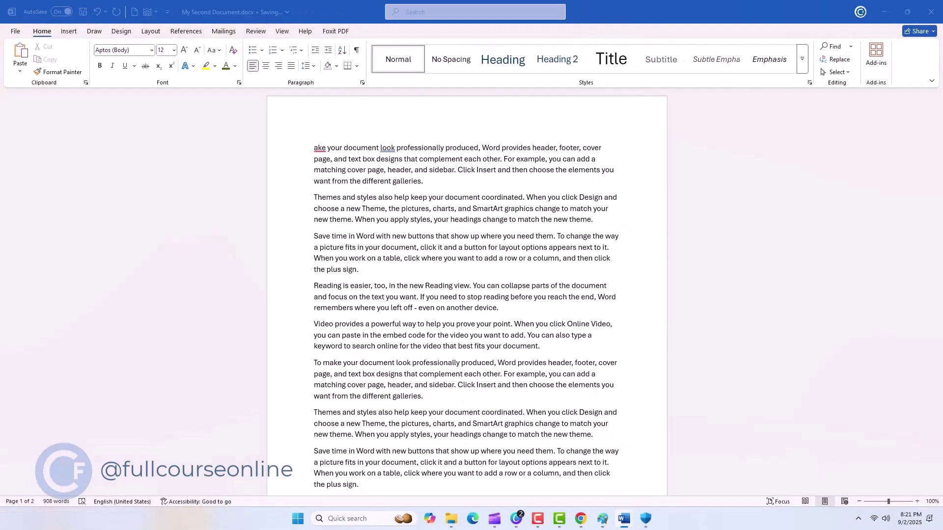
left_click(16, 30)
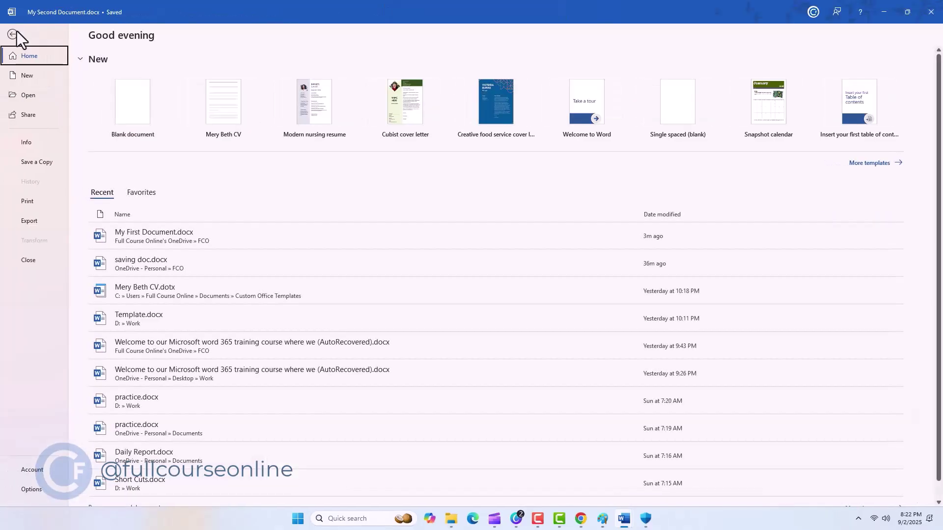
left_click(24, 263)
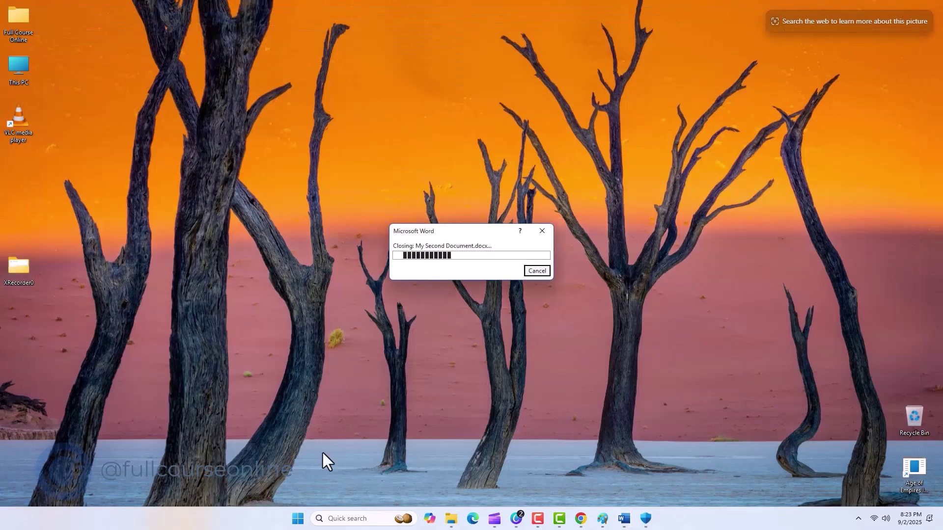
Start Word again and reopen My Second Document.docx from the recent files.
left_click(305, 517)
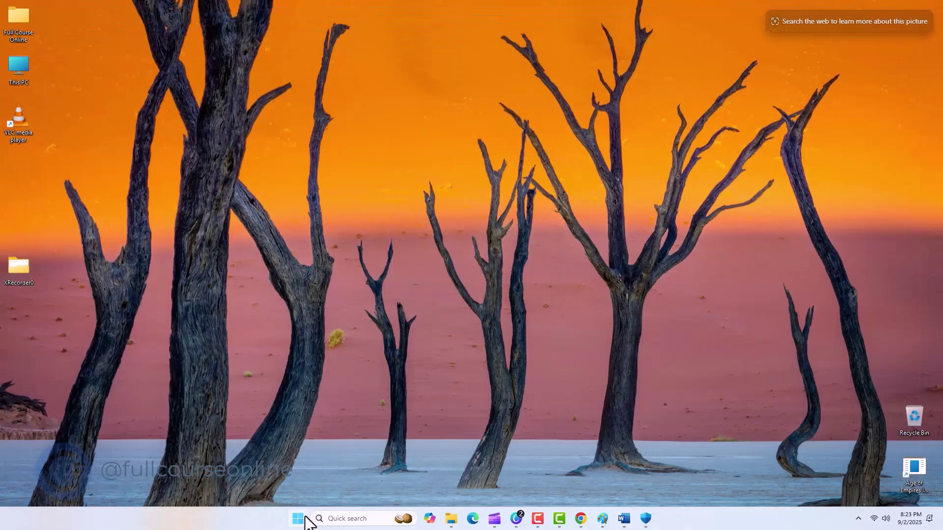
left_click(393, 228)
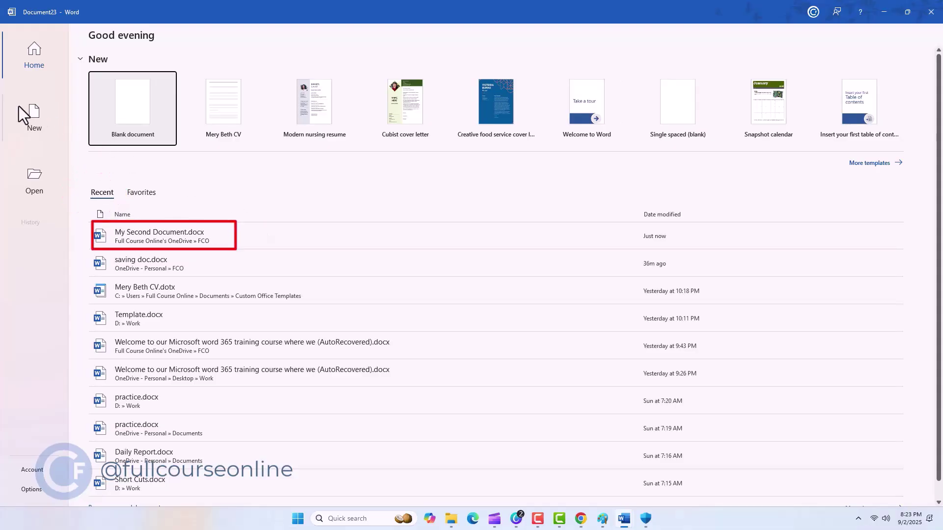
left_click(110, 117)
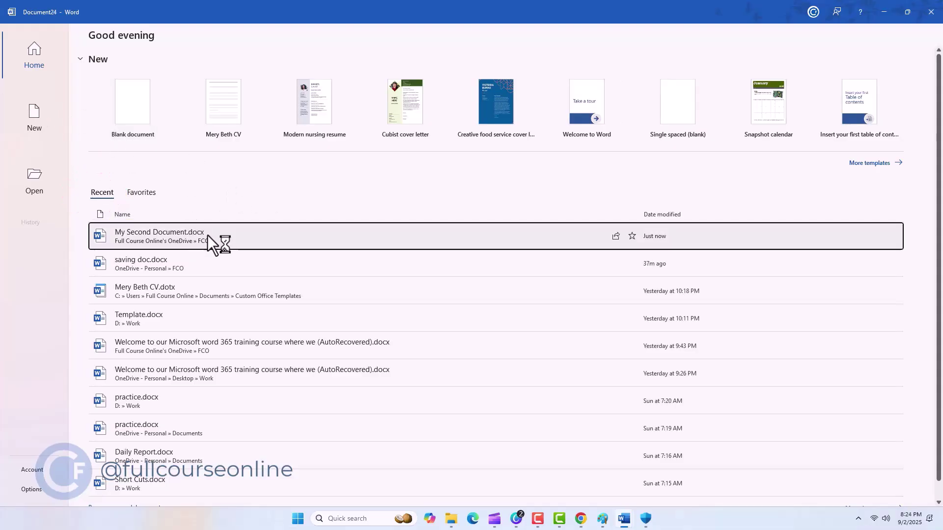
left_click(184, 236)
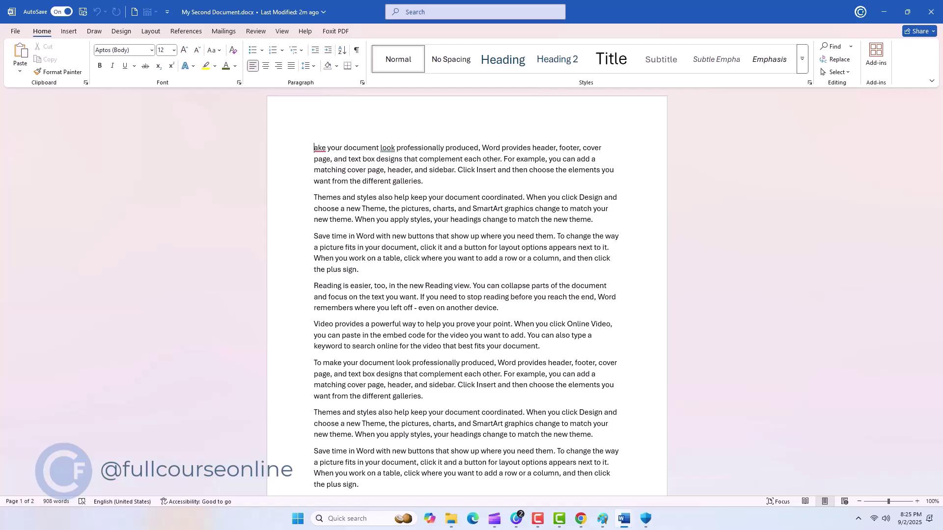
Display the OneDrive folders available for moving My Second Document to another location.
left_click(290, 15)
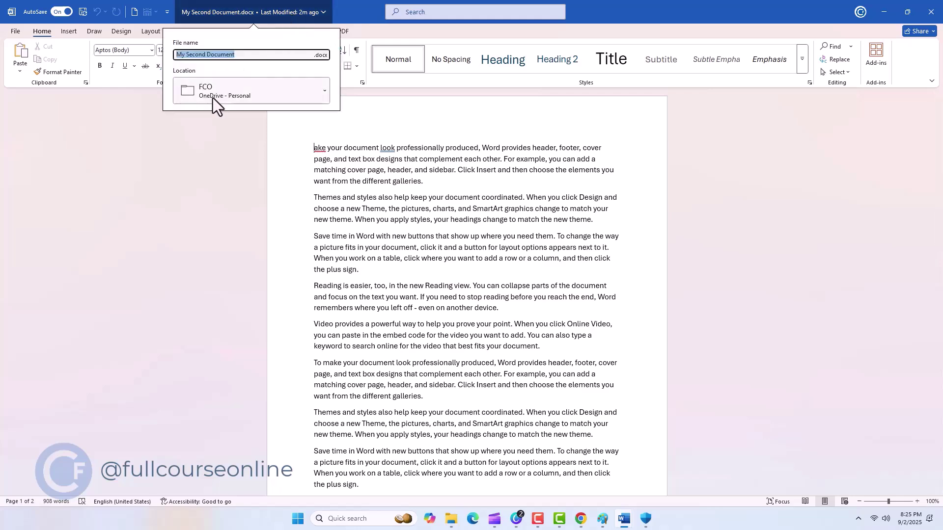
left_click(325, 96)
left_click(323, 169)
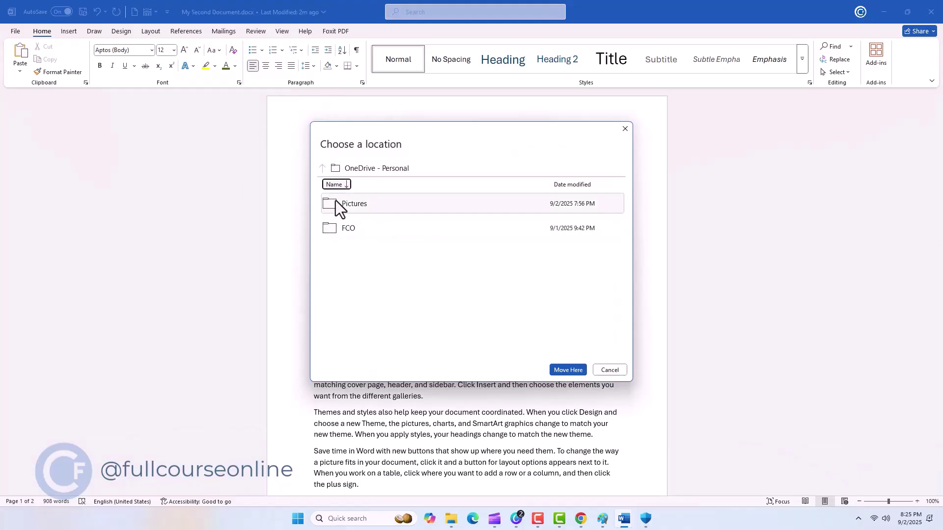
Switch to Edge to view the FCO folder in OneDrive's My files, and cancel the pending document move back in Word.
left_click(473, 519)
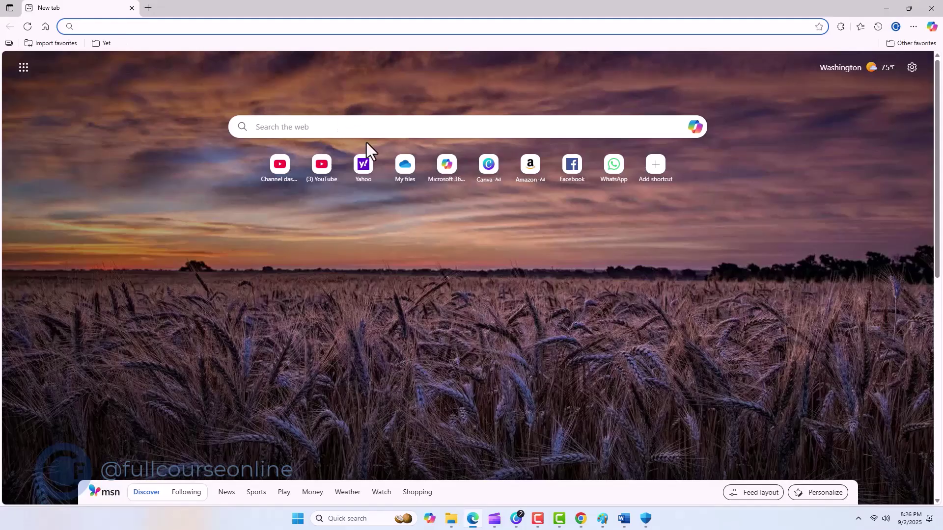
left_click(407, 168)
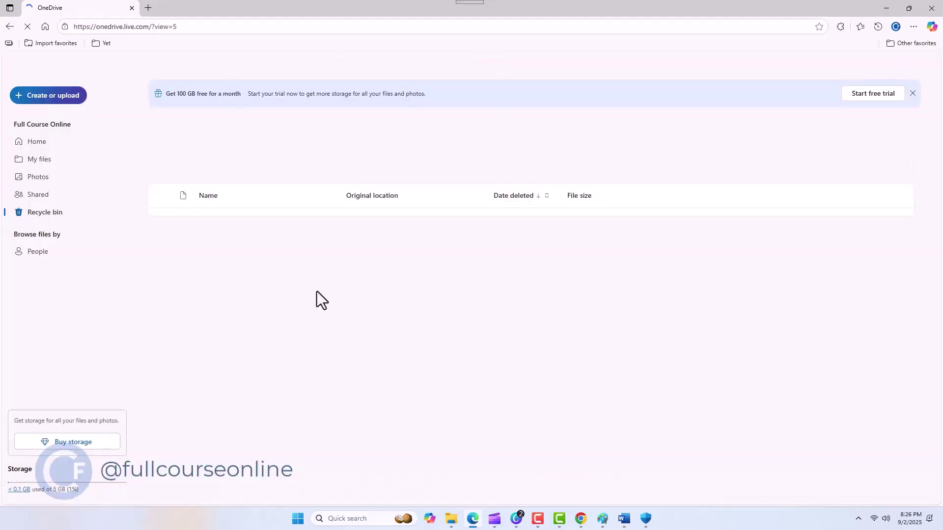
left_click(38, 162)
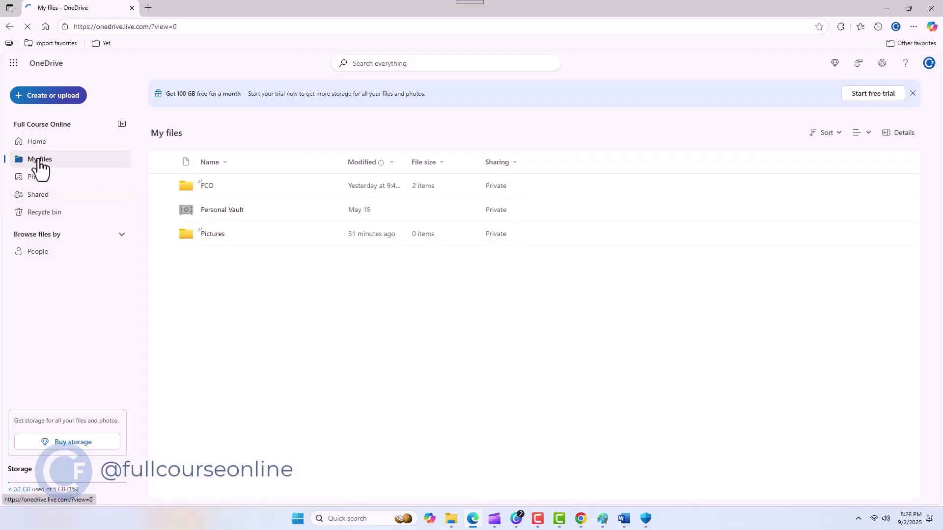
left_click(208, 190)
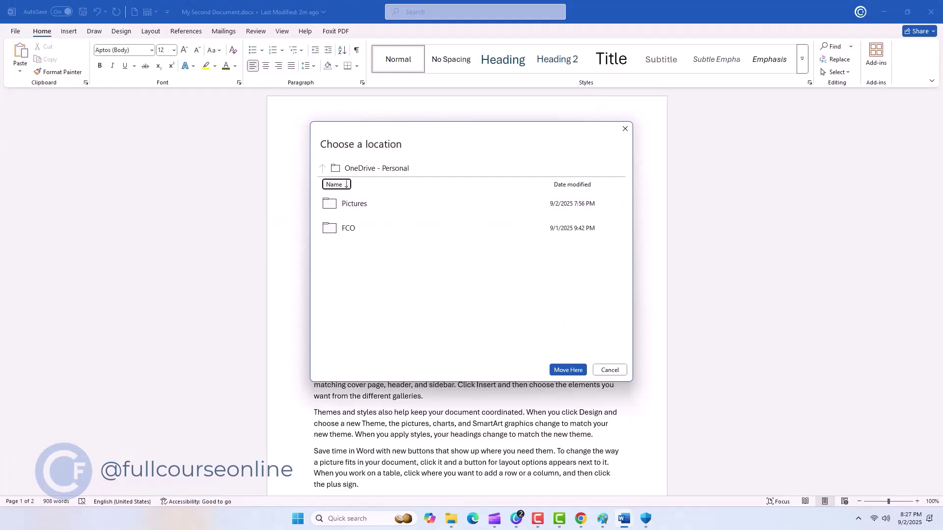
left_click(606, 375)
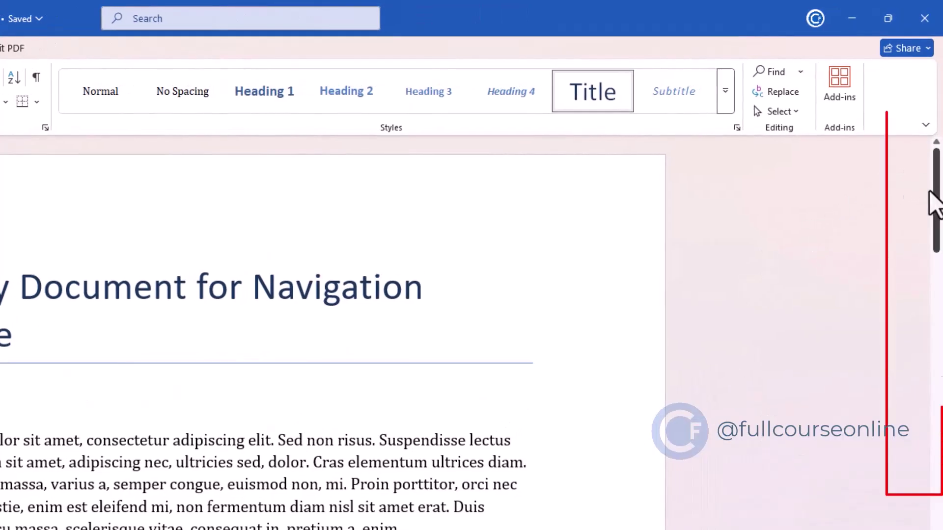
Look through Dummy_Navigation_Practice.docx from the title to the Conclusion section and return to the Background section.
left_click(936, 182)
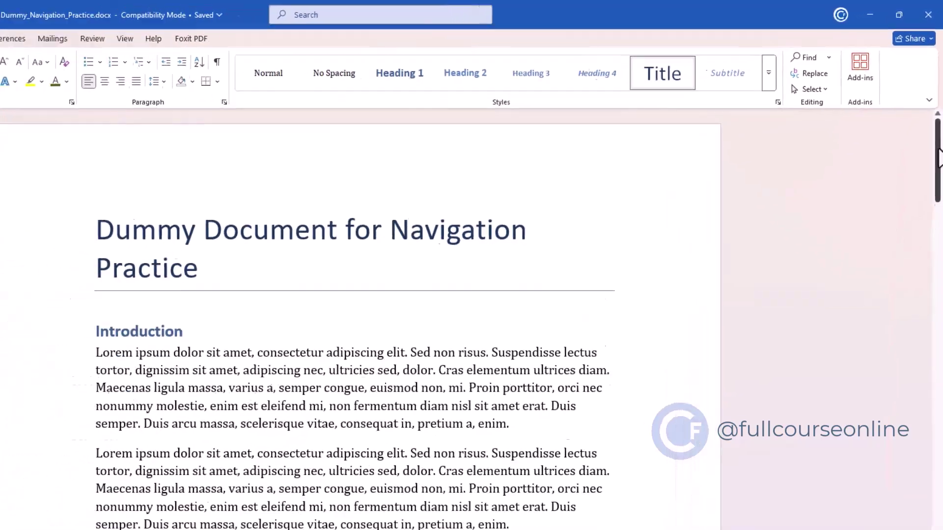
left_click_drag(940, 128, 941, 170)
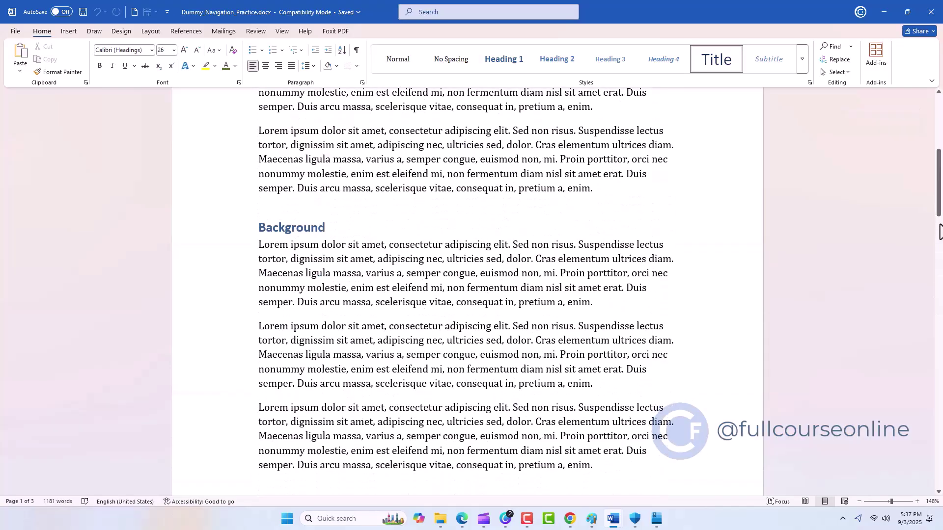
left_click(939, 239)
left_click(939, 317)
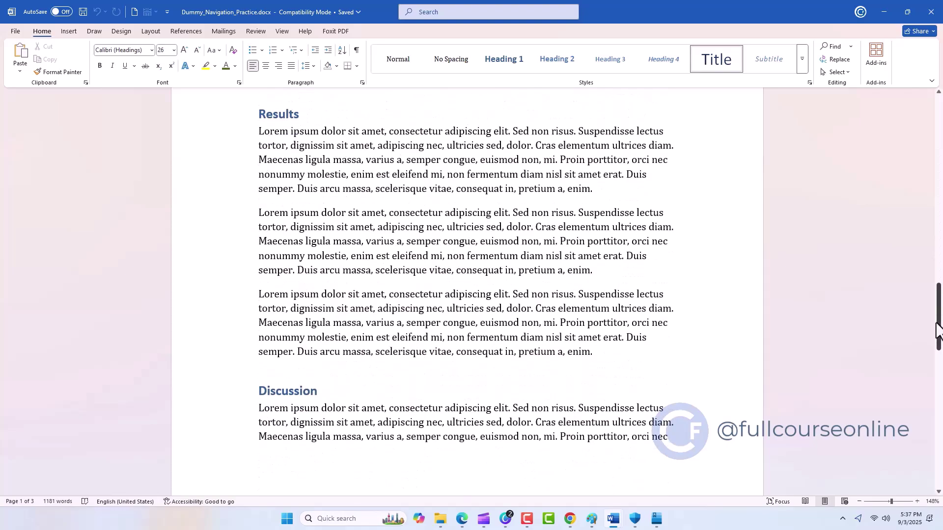
scroll(933, 319, "down", 10)
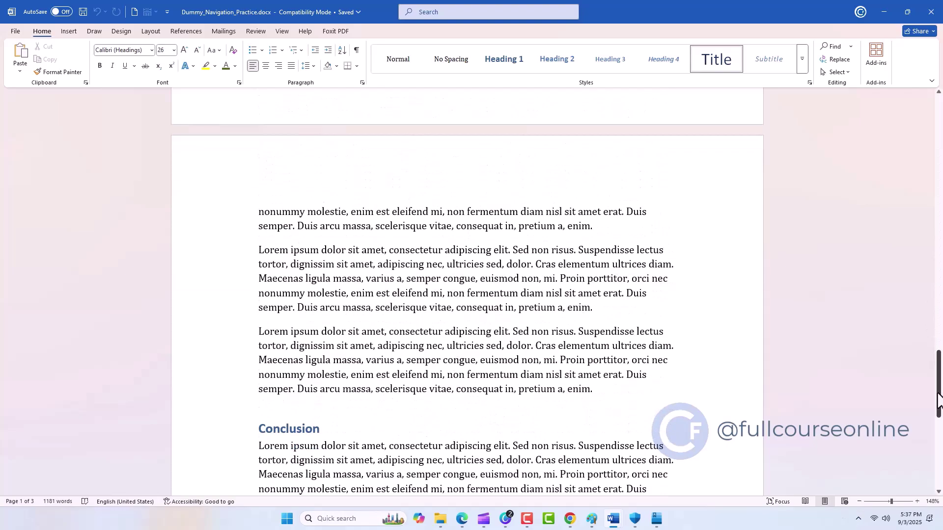
scroll(934, 295, "up", 10)
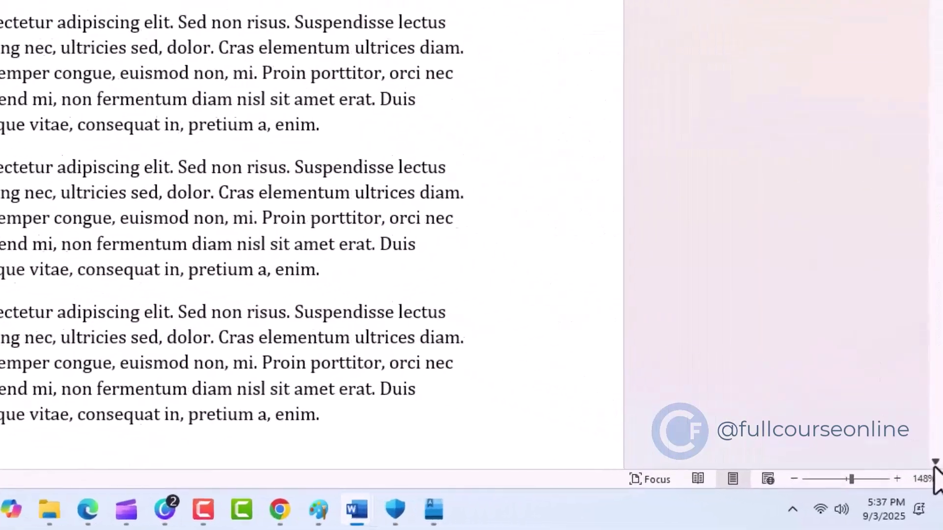
left_click(934, 465)
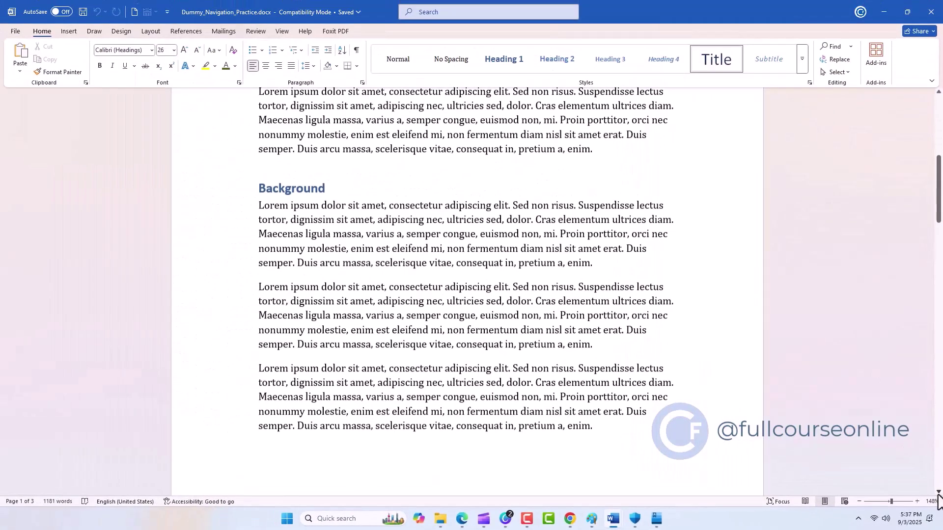
scroll(886, 457, "up", 1)
Magnify the document to 500% to view it sideways, and browse it at 160% from the title down to the Results section.
left_click_drag(891, 502, 928, 504)
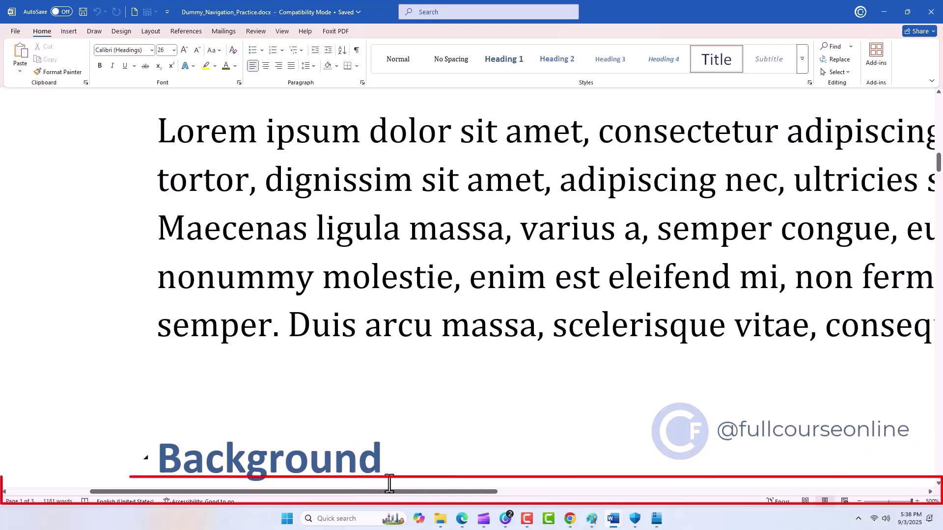
mouse_move(317, 497)
left_mouse_down()
mouse_move(229, 496)
mouse_move(762, 500)
mouse_move(327, 497)
left_mouse_up()
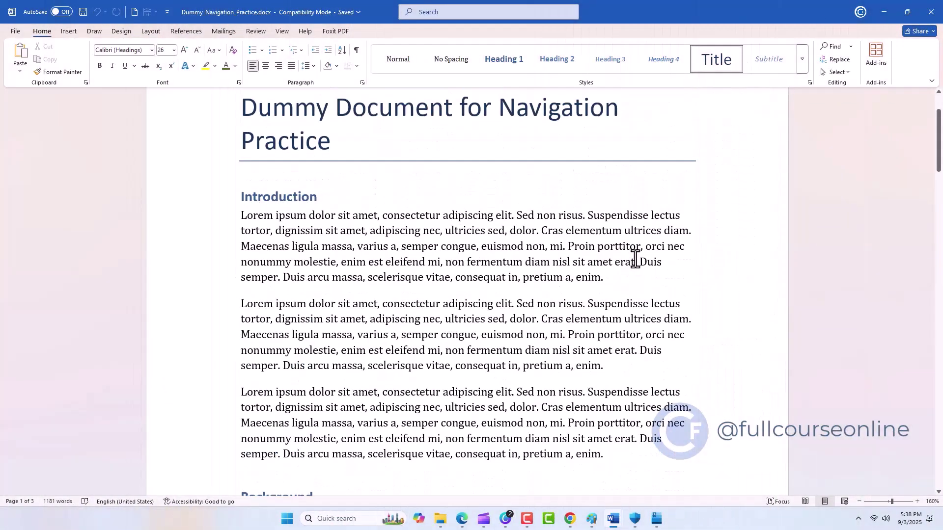
scroll(635, 259, "down", 20)
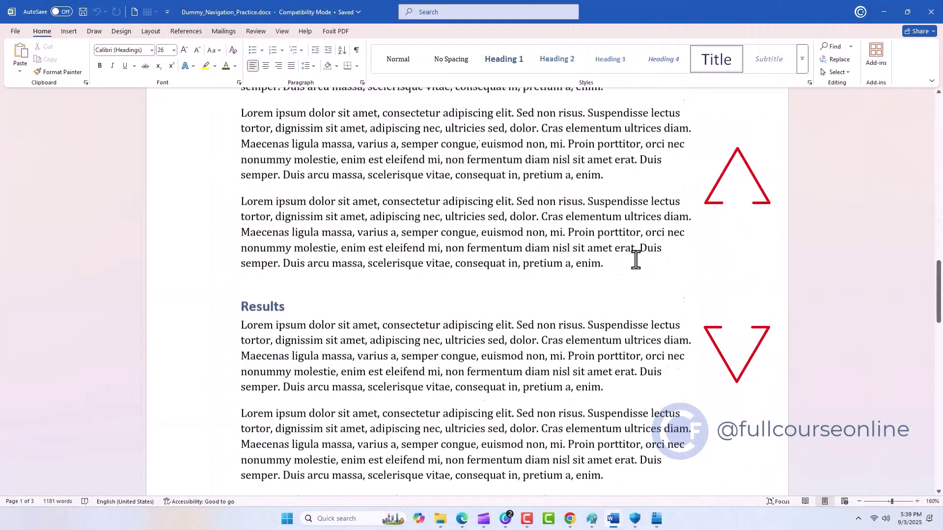
Page down through the document to the Results and Discussion sections and page back up to the title.
scroll(635, 259, "up", 20)
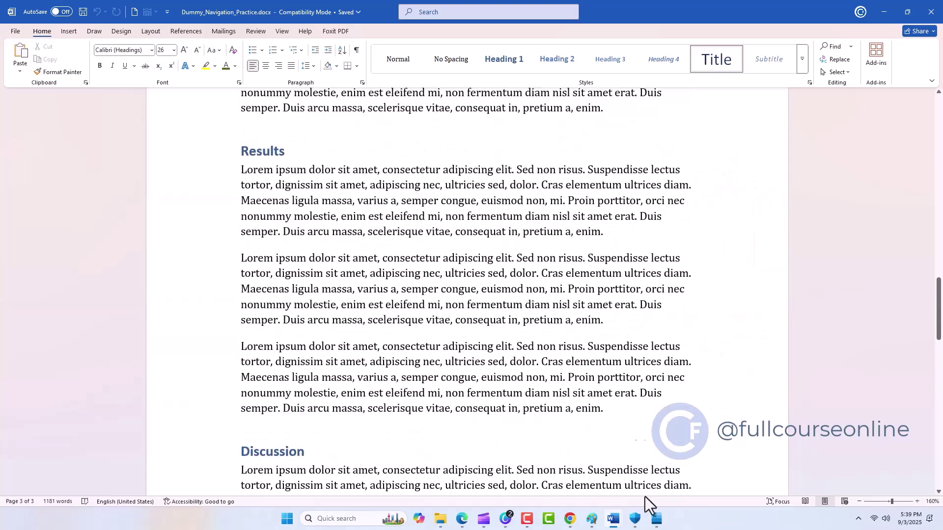
key("Page_Down")
key("Page_Down")
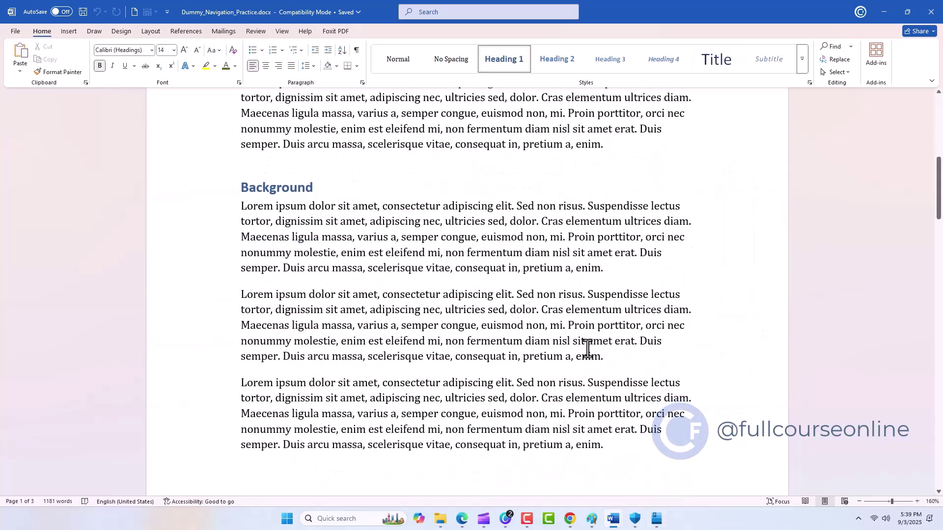
key("Page_Down")
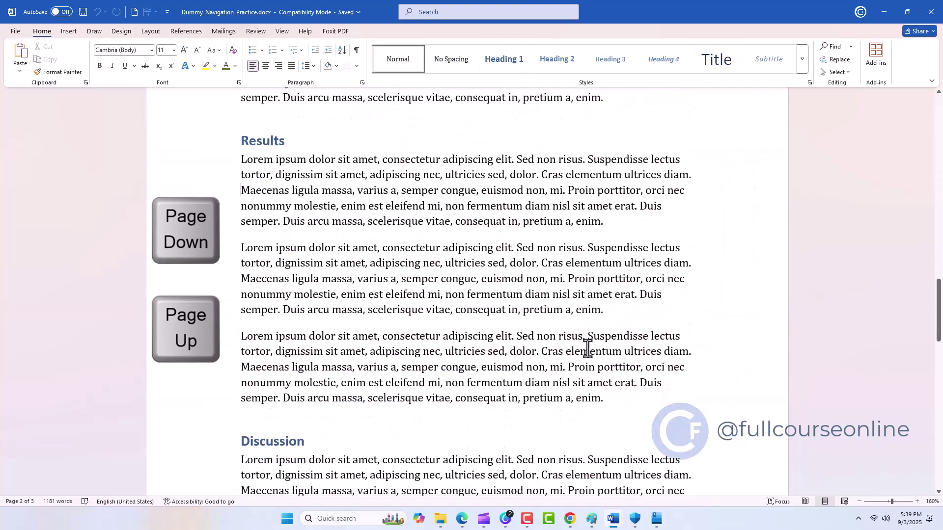
key("Page_Up")
key("Page_Up")
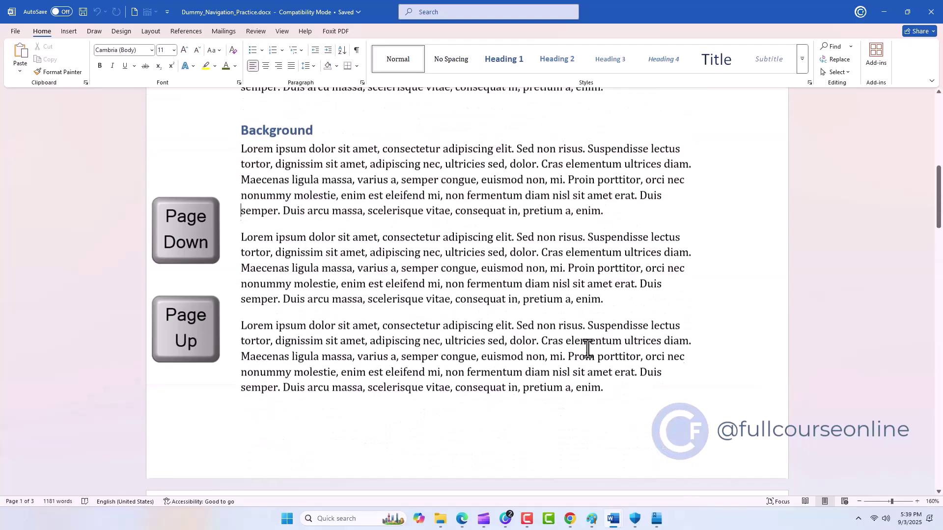
key("Page_Up")
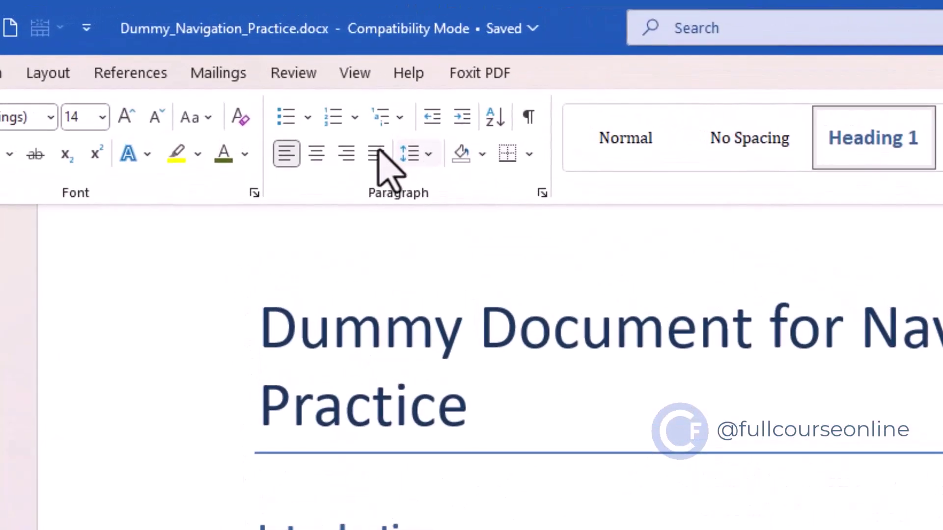
Show the Navigation pane and use its headings to visit the Background, Methodology and Results sections in turn.
left_click(349, 78)
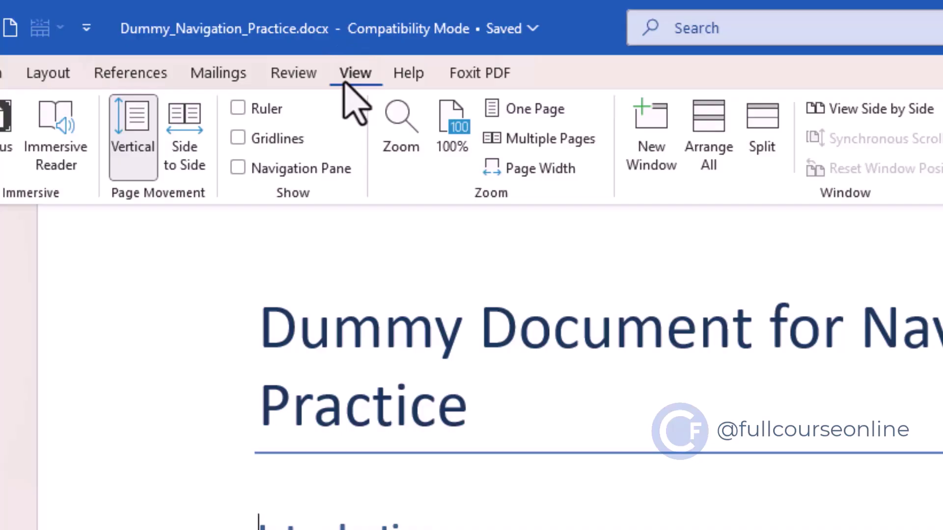
left_click(237, 171)
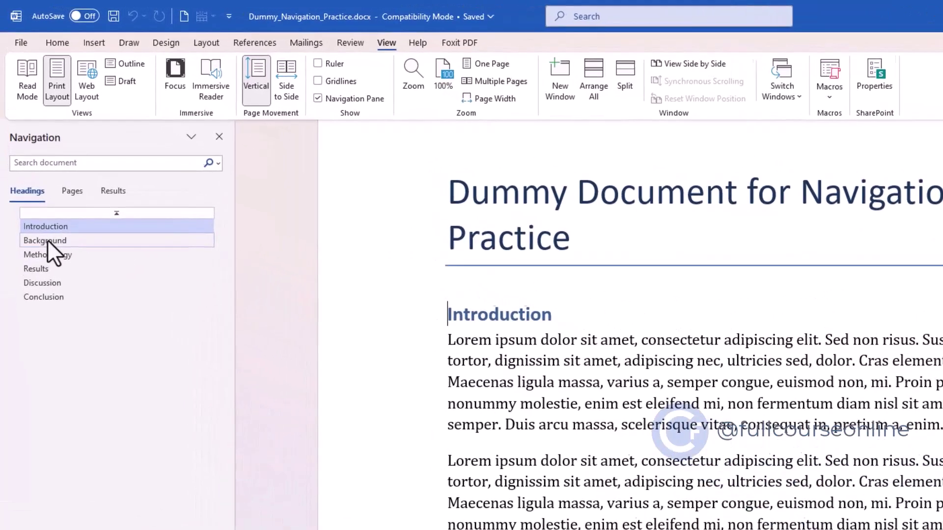
left_click(34, 176)
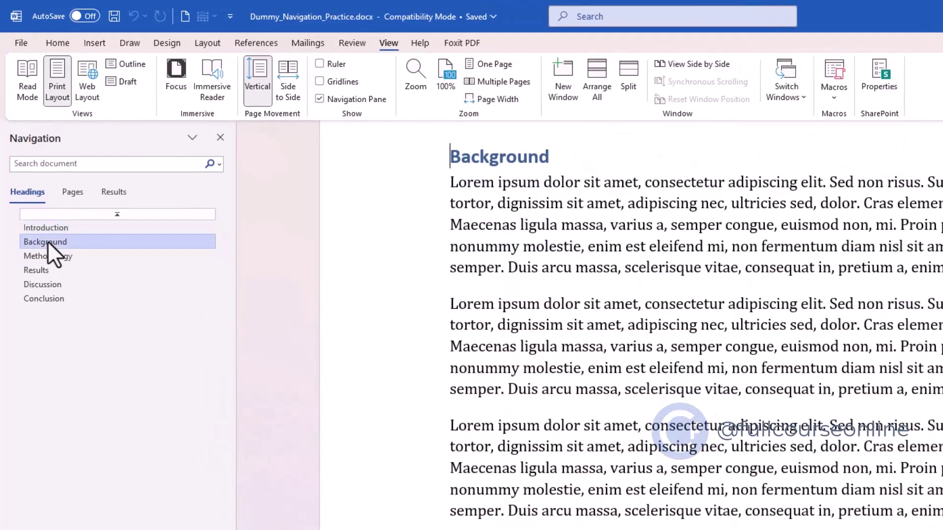
left_click(44, 254)
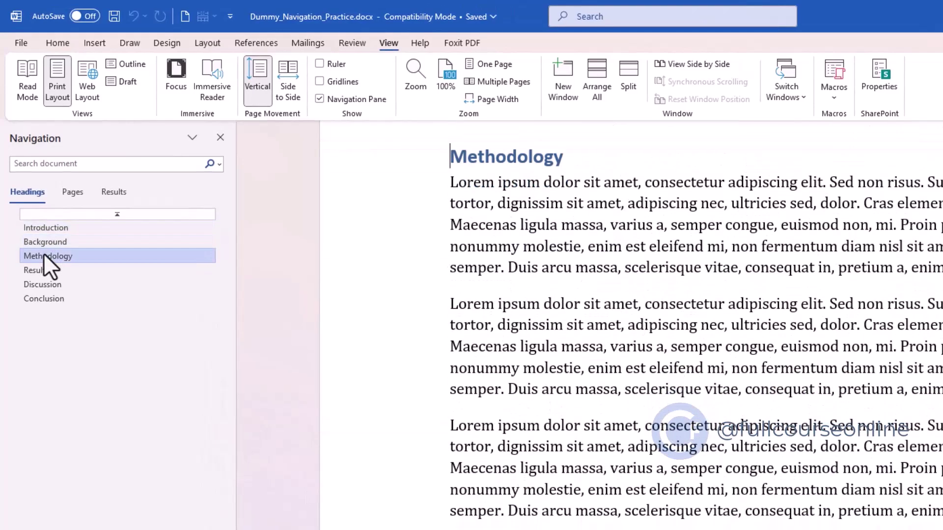
left_click(38, 272)
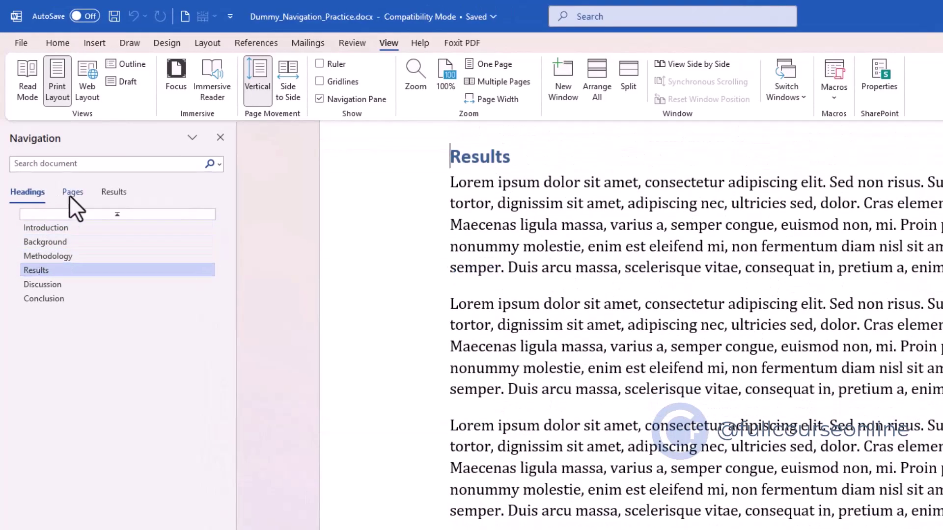
Browse the document by page thumbnails, visiting page 3, and search the document for "conclusion".
left_click(72, 193)
left_click(96, 352)
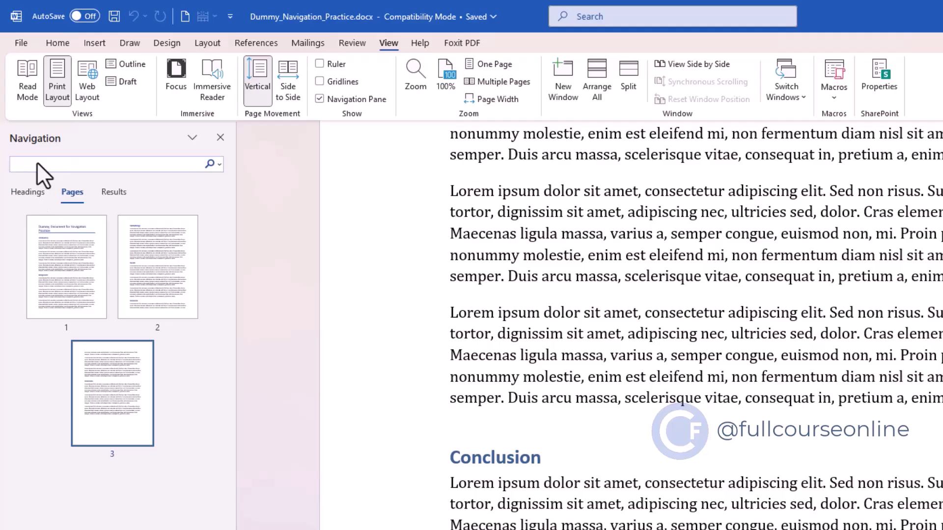
key("Escape")
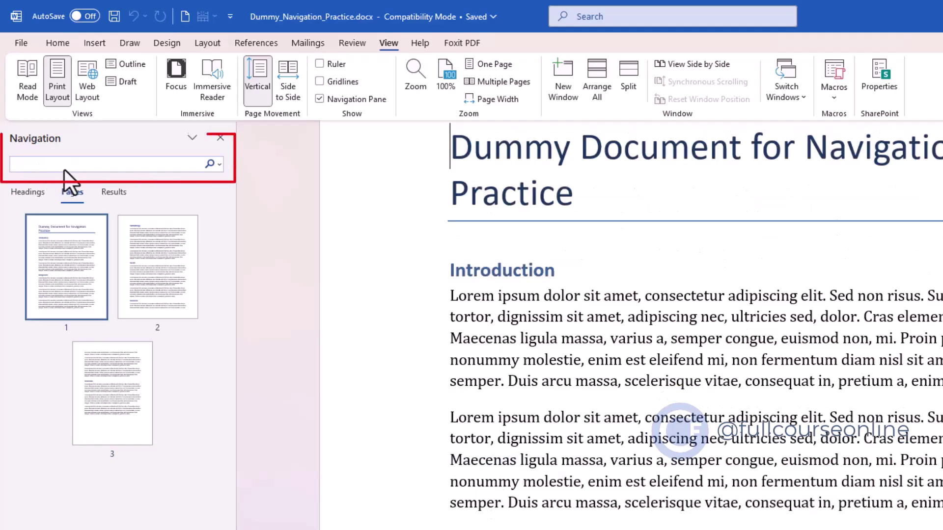
left_click(64, 167)
type("conclusion")
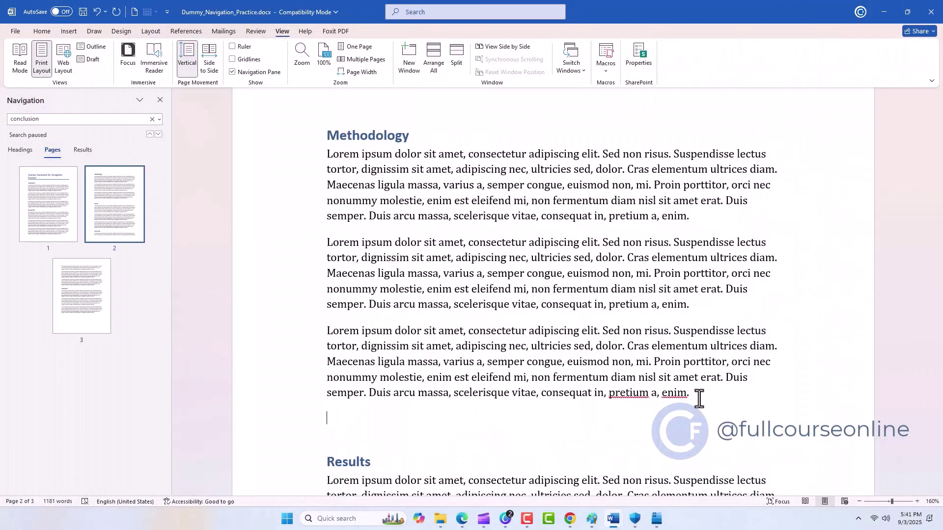
Add a Project Management section with three Lorem ipsum paragraphs after Methodology and apply the Heading 1 style to its title.
type("Project Management")
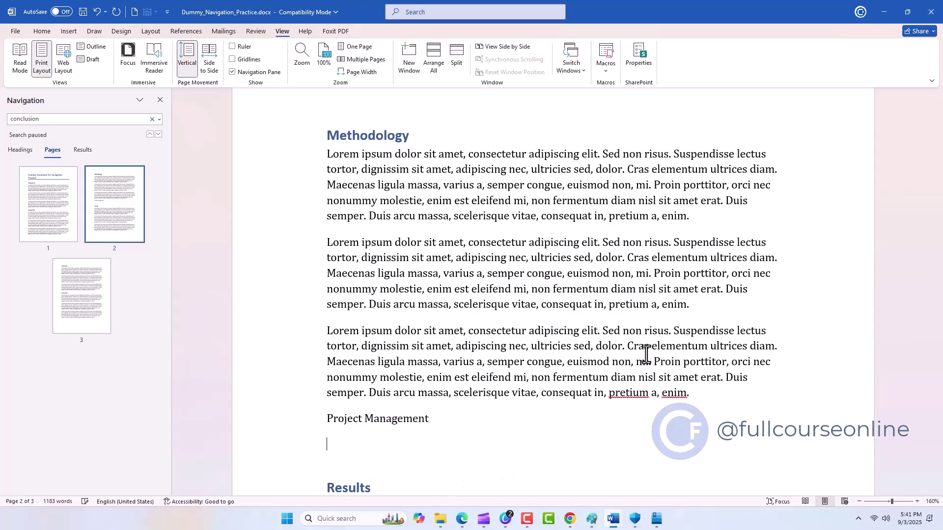
type("Lorem ipsum dolor sit amet, consectetur adipiscing elit. Sed non risus. Suspendisse lectus tortor, dignissim sit amet, adipiscing nec, ultricies sed, dolor. Cras elementum ultrices diam. Maecenas ligula massa, varius a, semper congue, euismod non, mi. Proin porttitor, orci nec nonummy molestie, enim est eleifend mi, non fermentum diam nisl sit amet erat. Duis semper. Duis arcu massa, scelerisque vitae, consequat in, pretium a, enim. Lorem ipsum dolor sit amet, consectetur adipiscing elit. Sed non risus. Suspendisse lectus tortor, dignissim sit amet, adipiscing nec, ultricies sed, dolor. Cras elementum ultrices diam. Maecenas ligula massa, varius a, semper congue, euismod non, mi. Proin porttitor, orci nec nonummy molestie, enim est eleifend mi, non fermentum diam nisl sit amet erat. Duis semper. Duis arcu massa, scelerisque vitae, consequat in, pretium a, enim. Lorem ipsum dolor sit amet, consectetur adipiscing elit. Sed non risus. Suspendisse lectus tortor, dignissim sit amet, adipiscing nec, ultricies sed, dolor. Cras elementum ultrices diam. Maecenas ligula massa, varius a, semper congue, euismod non, mi. Proin porttitor, orci nec nonummy molestie, enim est eleifend mi, non fermentum diam nisl sit amet erat. Duis semper. Duis arcu massa, scelerisque vitae, consequat in, pretium a, enim.")
left_click_drag(429, 180, 327, 178)
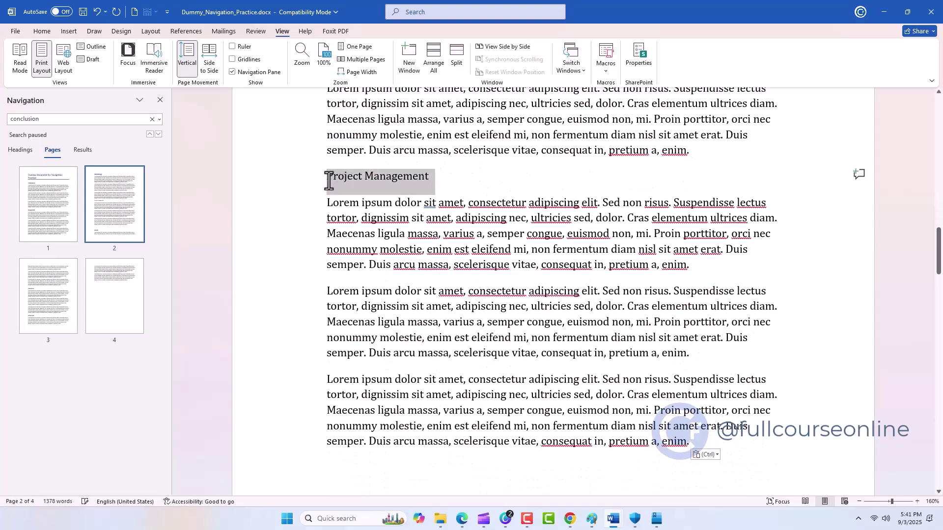
left_click(42, 31)
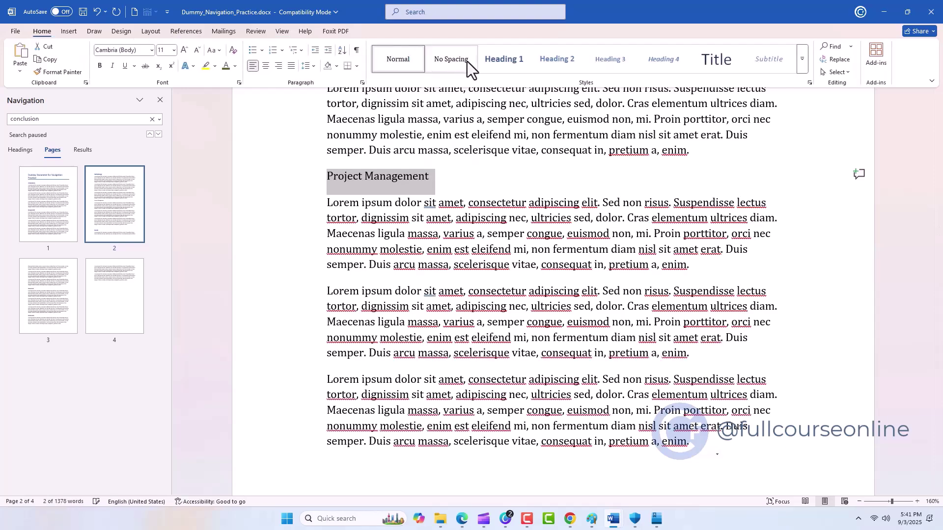
left_click(498, 65)
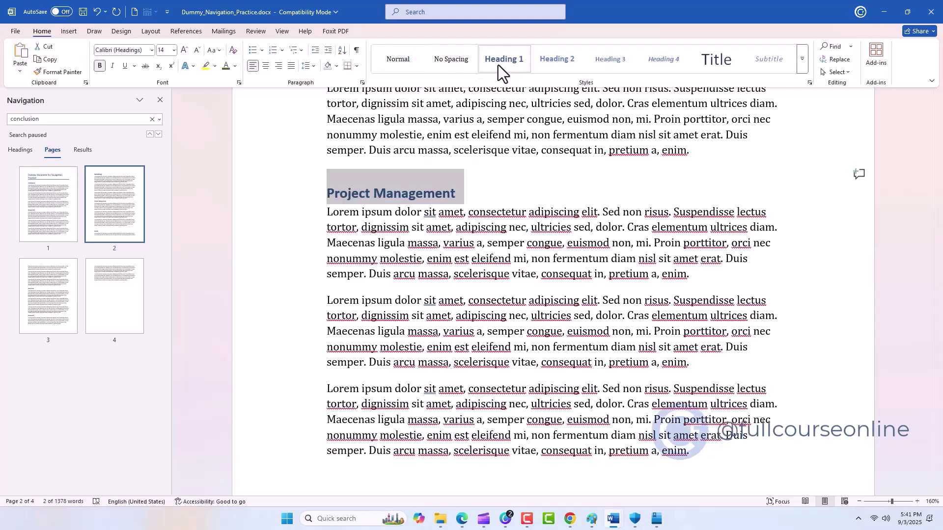
Visit Project Management, Conclusion, Discussion and Background through the heading list, and look through the document down to the Conclusion section.
left_click(27, 152)
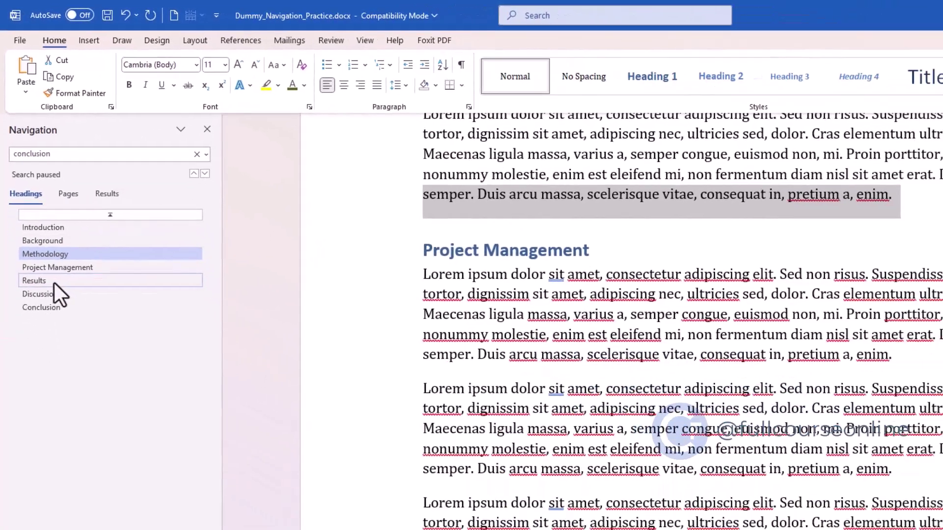
left_click(67, 346)
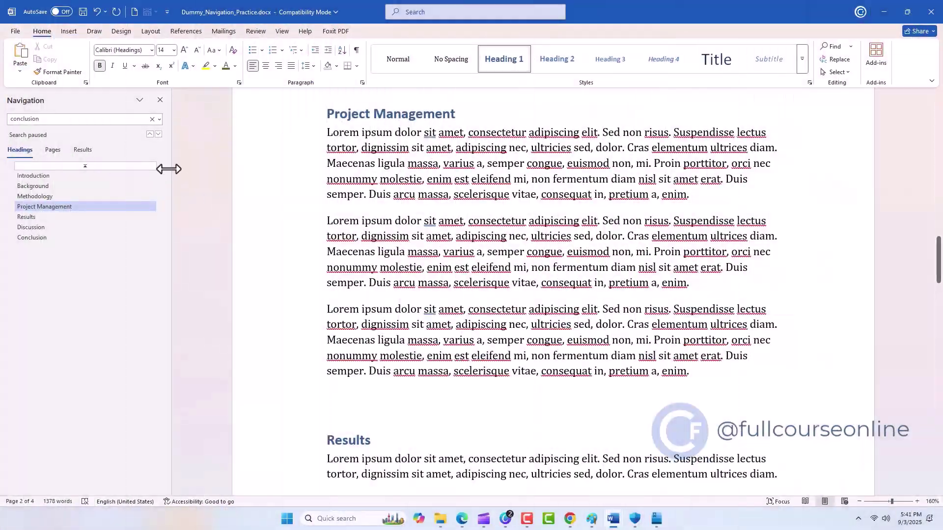
left_click(32, 233)
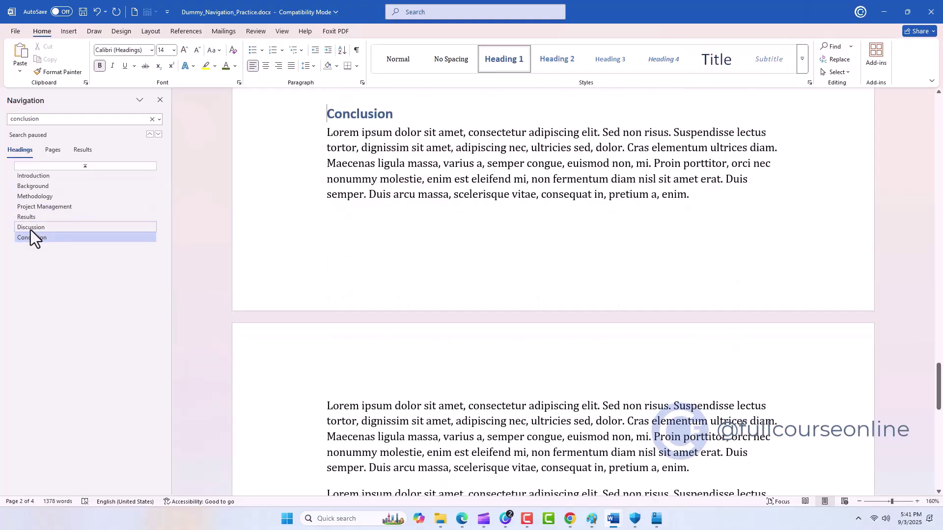
left_click(31, 226)
left_click(31, 187)
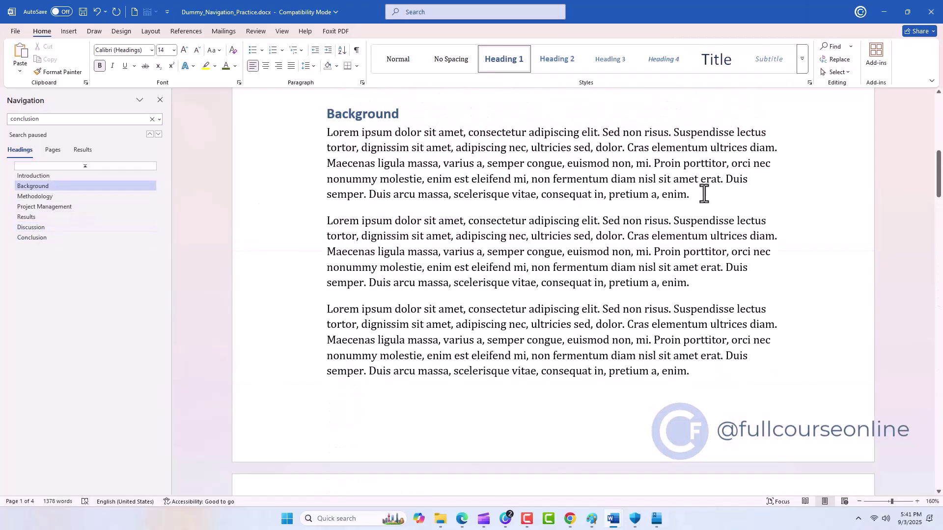
left_click_drag(941, 187, 936, 377)
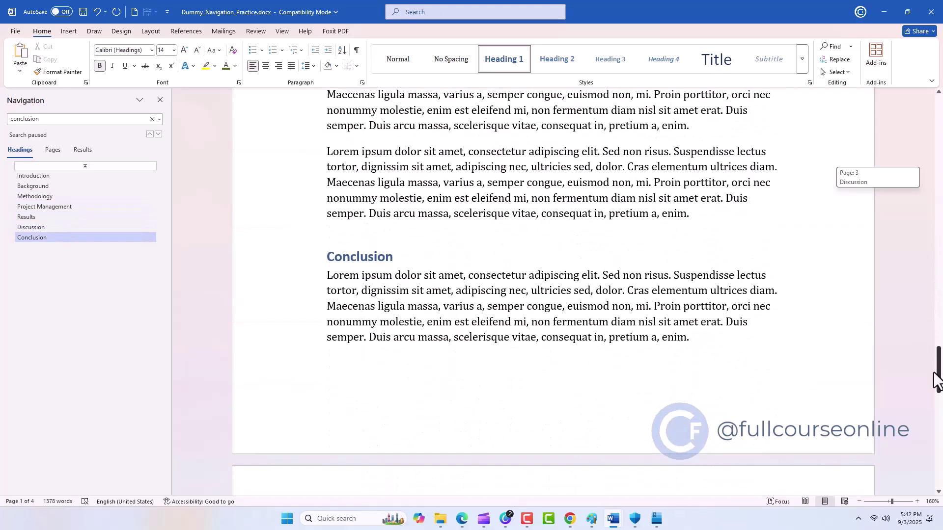
left_click(938, 489)
left_click(938, 488)
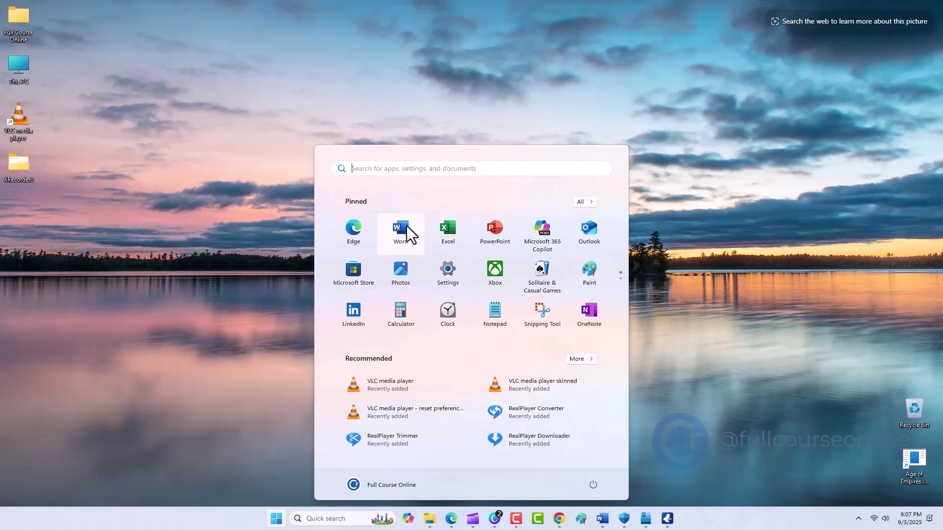
Start Word, maximize its window and open Find_Replace_GoTo_Practice.docx from the recent documents.
left_click(401, 231)
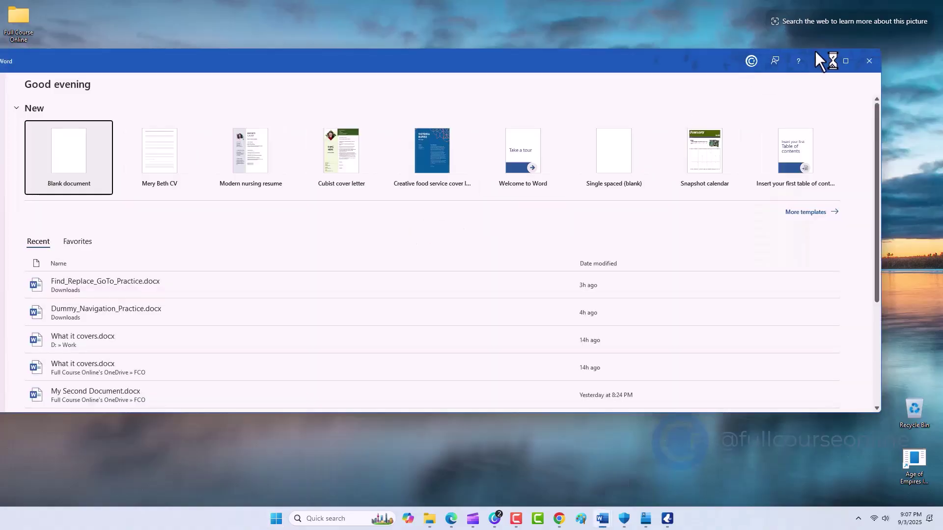
left_click(845, 59)
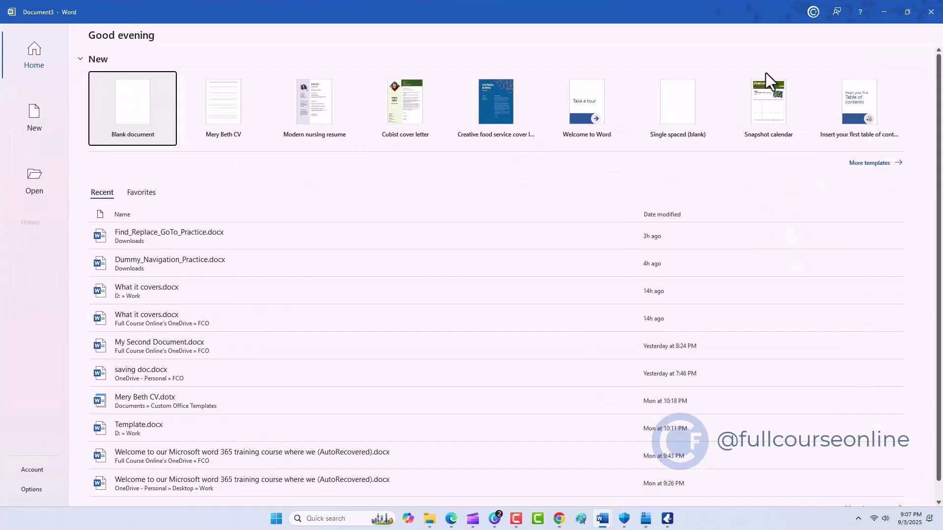
left_click(184, 238)
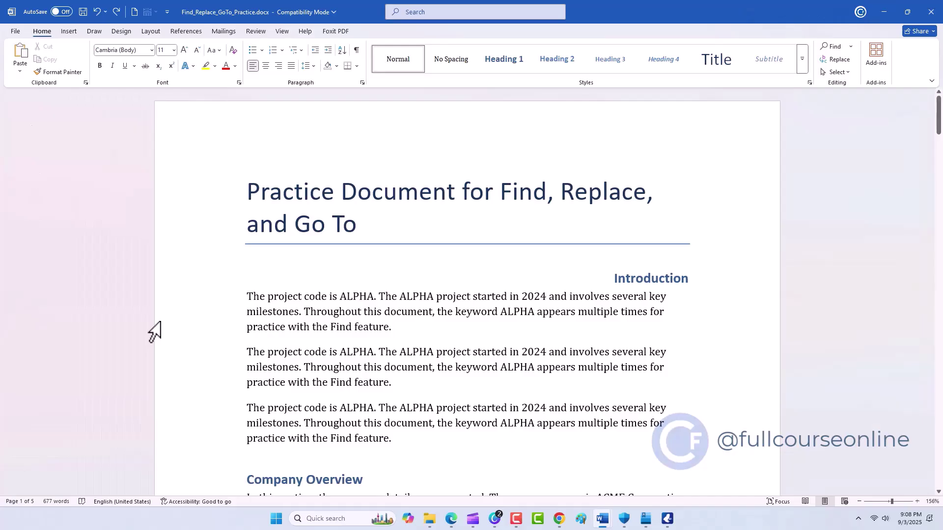
Search the document for "acme" and go forward through the matches in the Financial Analysis section.
key("ctrl+f")
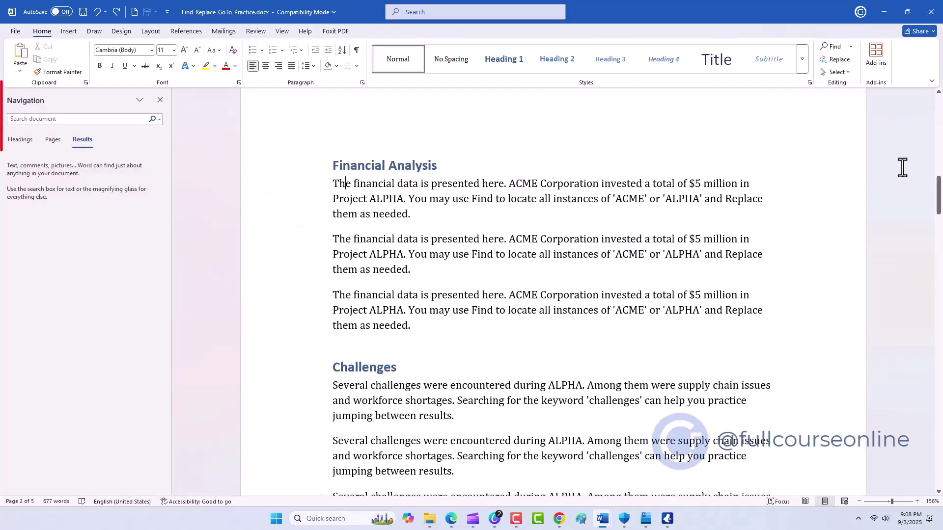
left_click(122, 121)
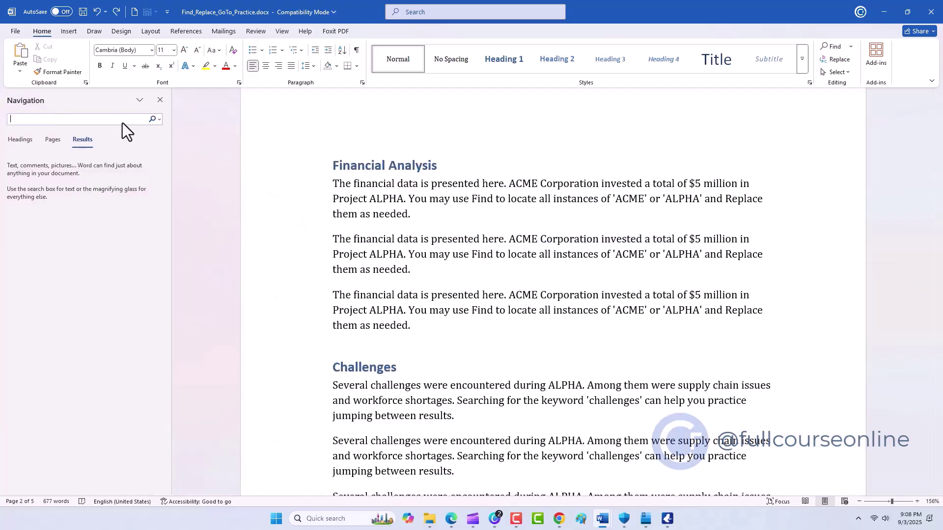
type("acme")
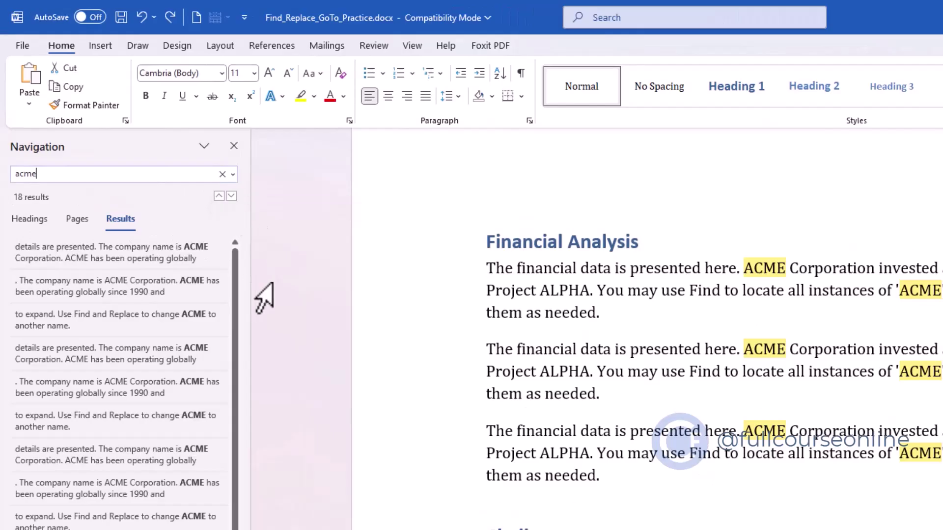
left_click(231, 197)
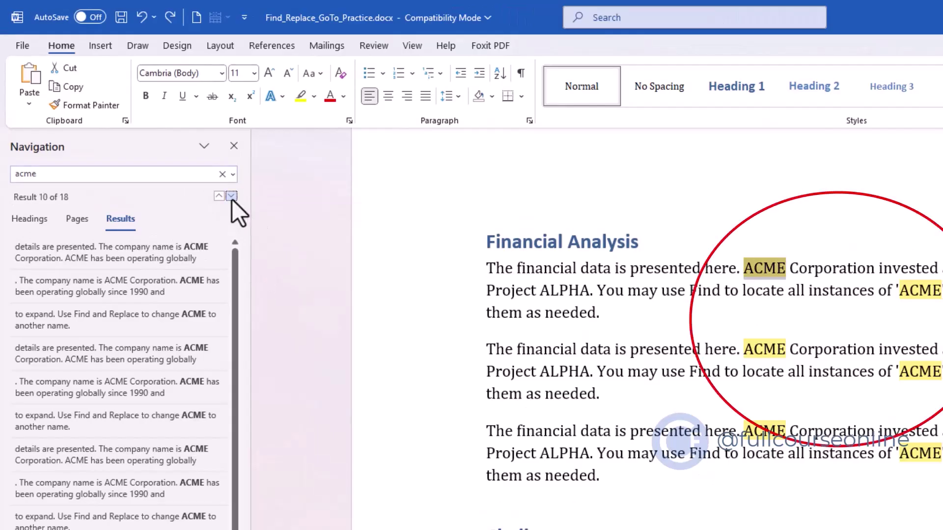
left_click(231, 197)
left_click(232, 196)
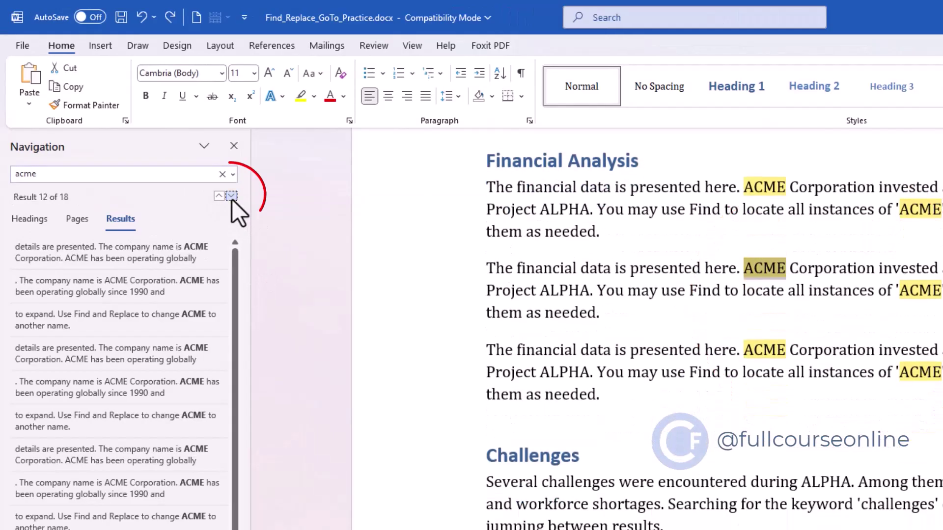
left_click(231, 197)
left_click(231, 196)
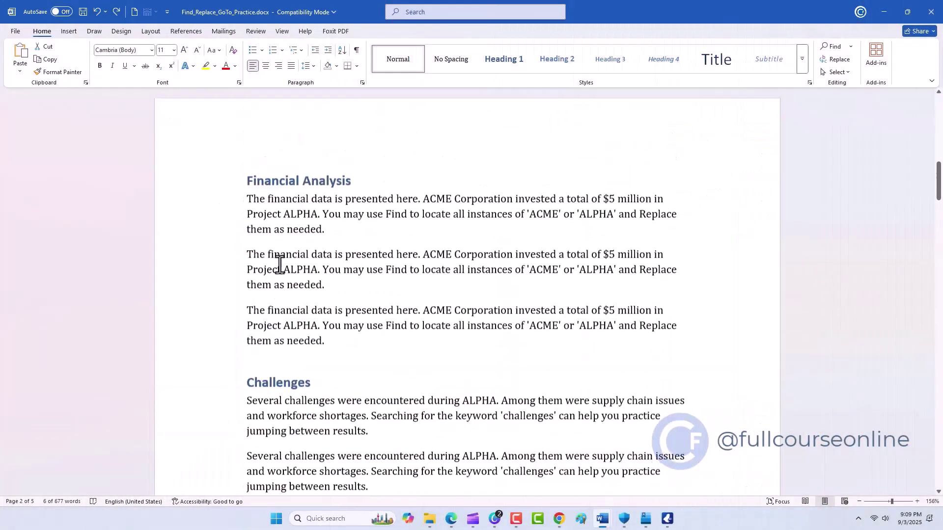
Return to the document's title and open Advanced Find with its additional search options shown.
scroll(280, 266, "up", 15)
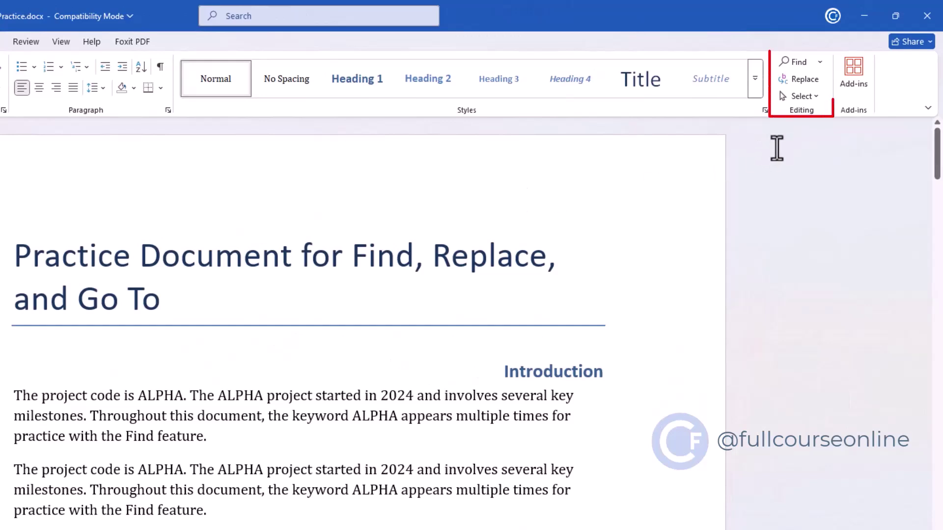
left_click(821, 63)
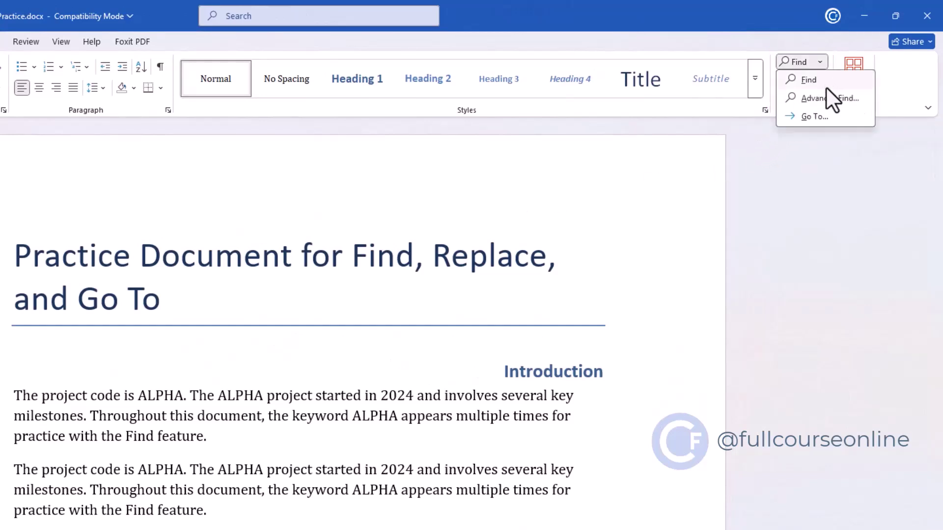
left_click(827, 97)
left_click(167, 383)
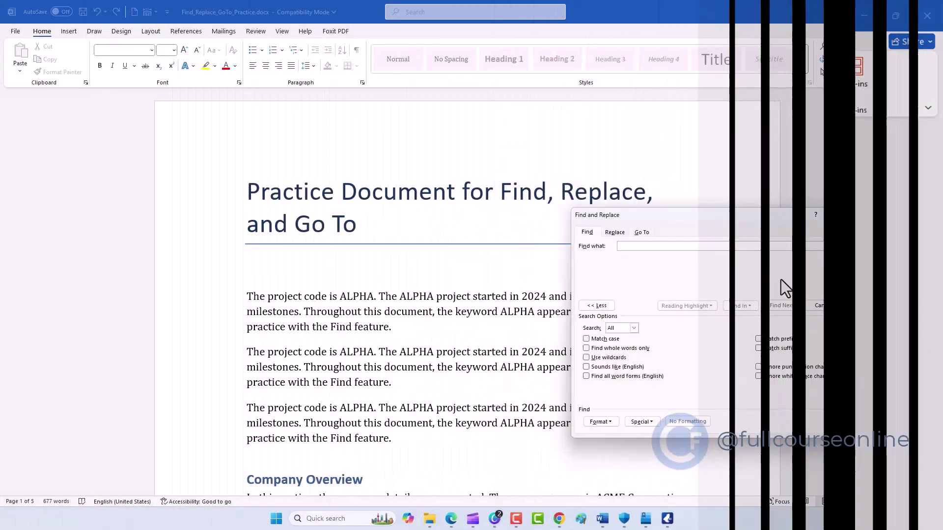
Search the document for "alpha" with case matching on, and repeat the search with case matching off.
type("alpha")
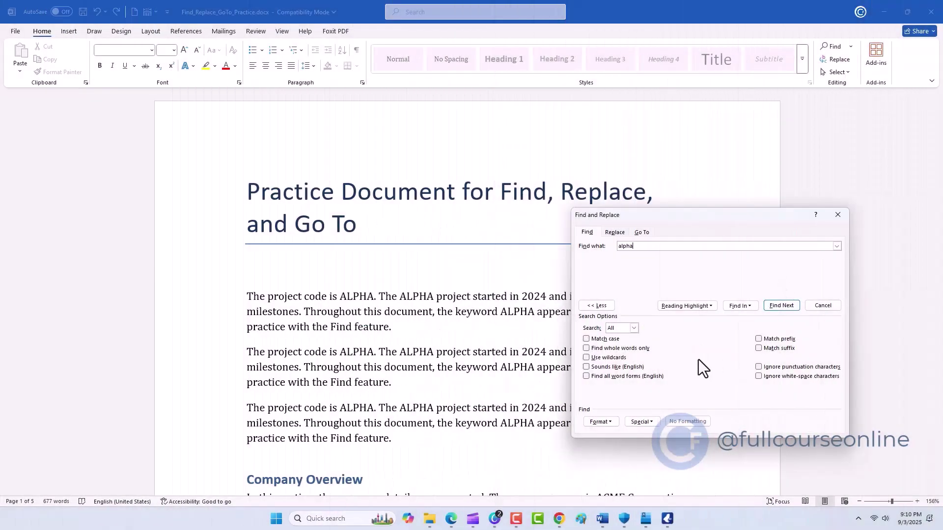
left_click(586, 339)
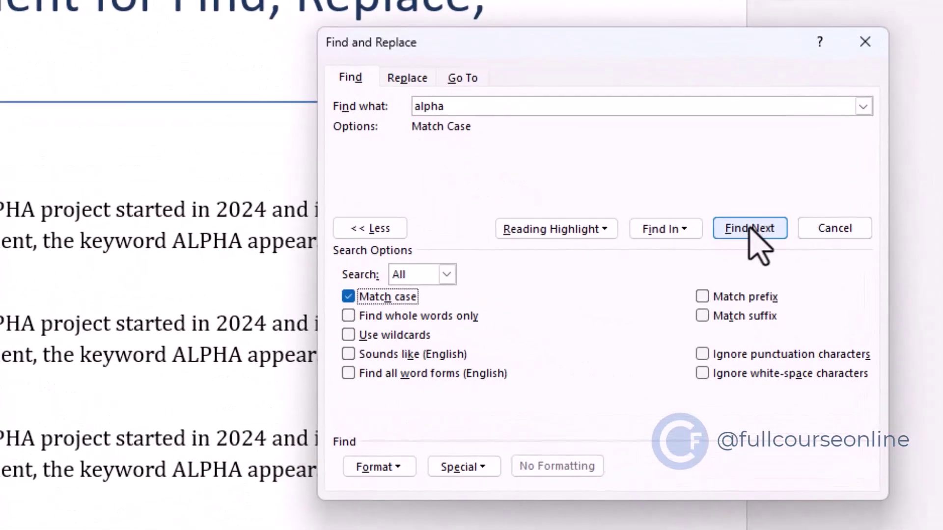
left_click(750, 229)
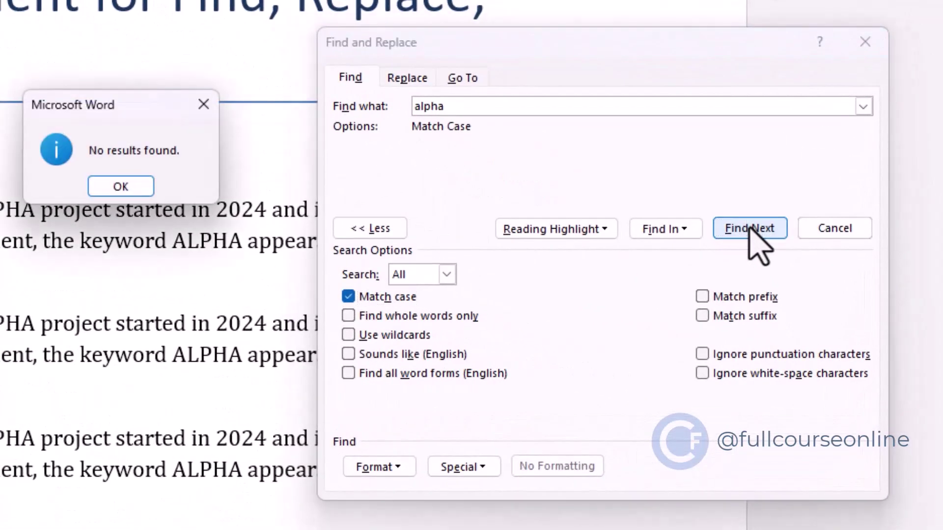
left_click(120, 185)
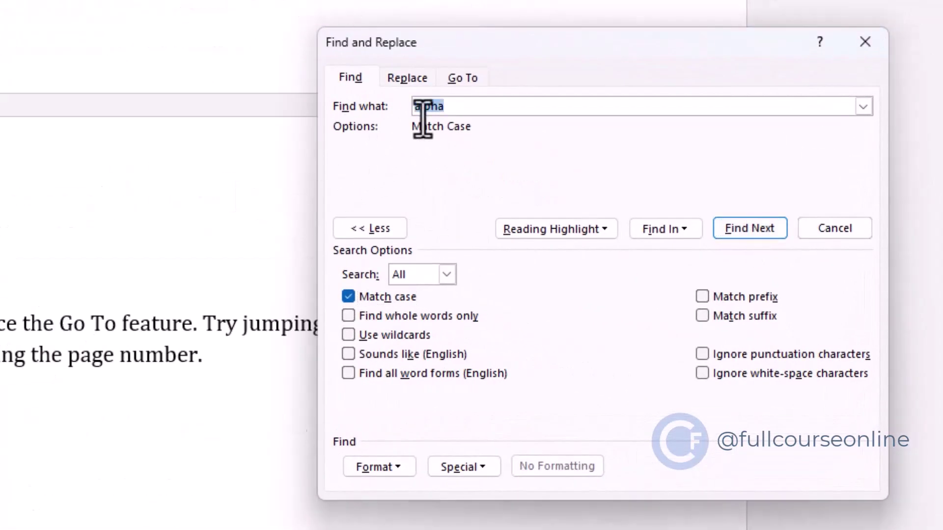
key("alt+h")
key("Return")
Search the document for "alph" with matching limited to whole words.
key("BackSpace")
left_click(348, 315)
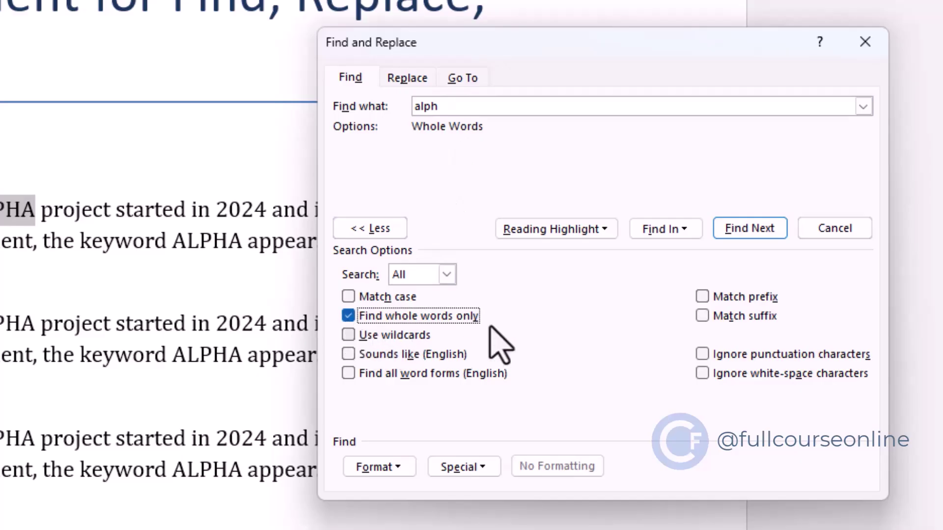
left_click(739, 228)
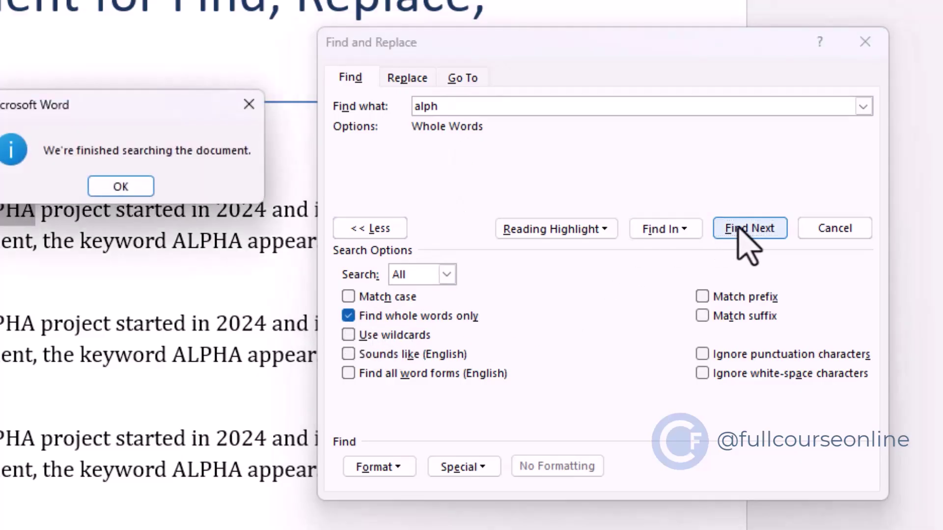
left_click(142, 186)
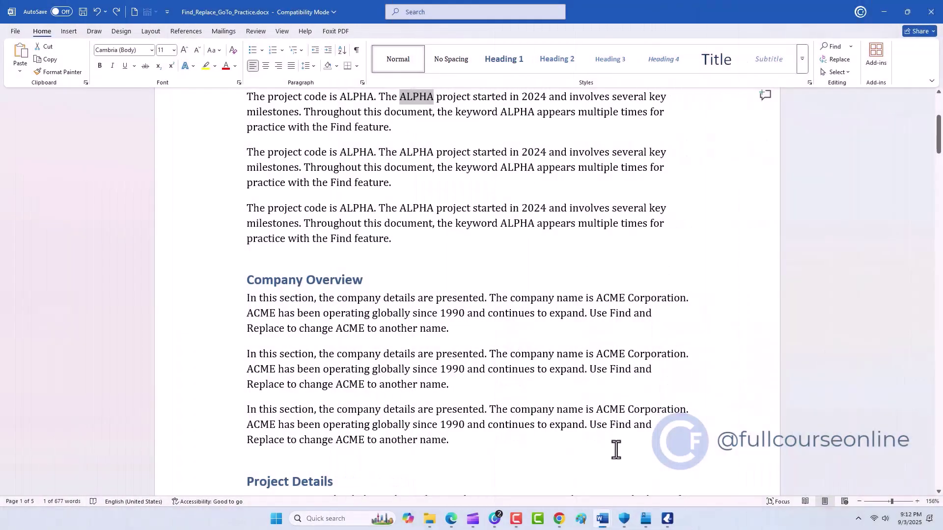
Replace all remaining occurrences of ALPHA with "Bravo", with whole-word matching turned off.
key("ctrl+h")
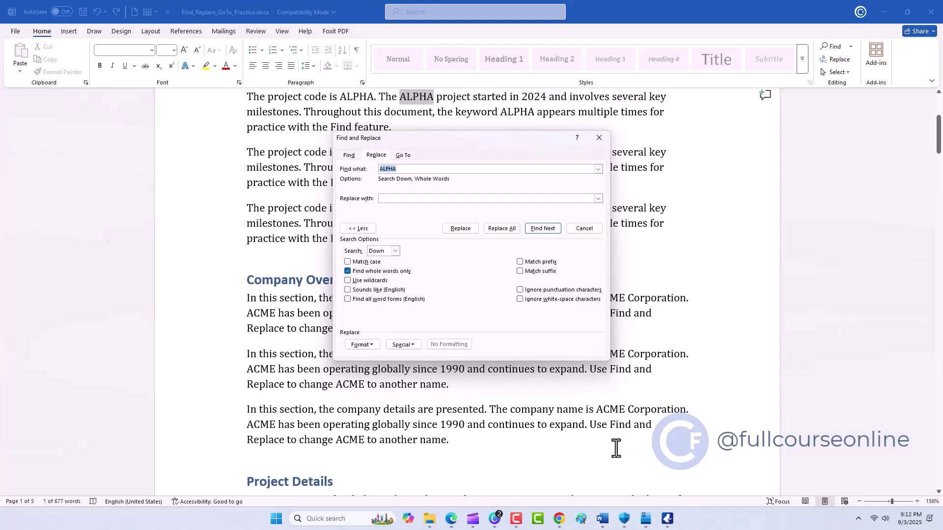
left_click(348, 270)
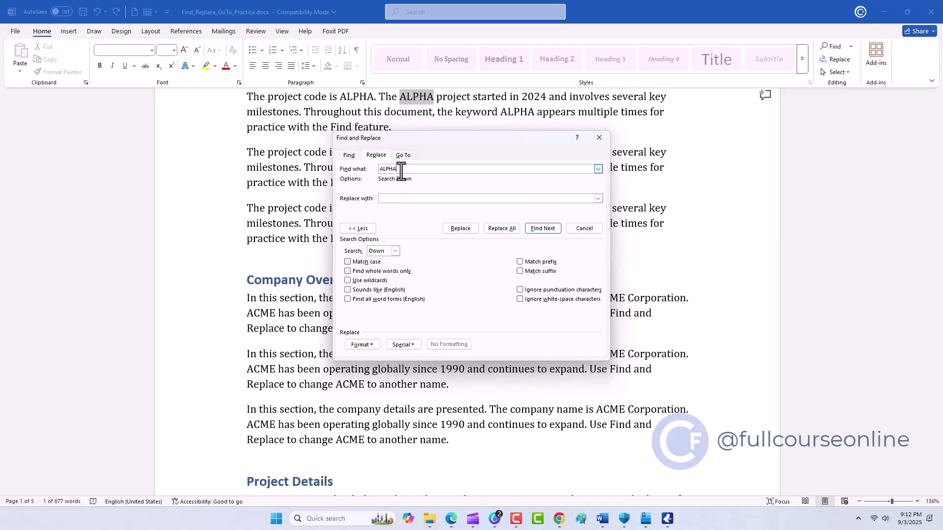
key("ctrl+h")
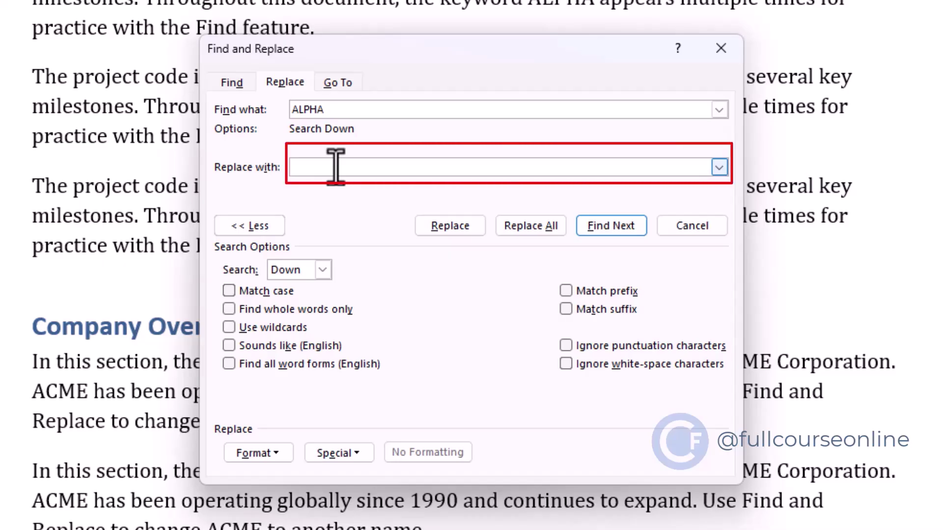
type("Bravo")
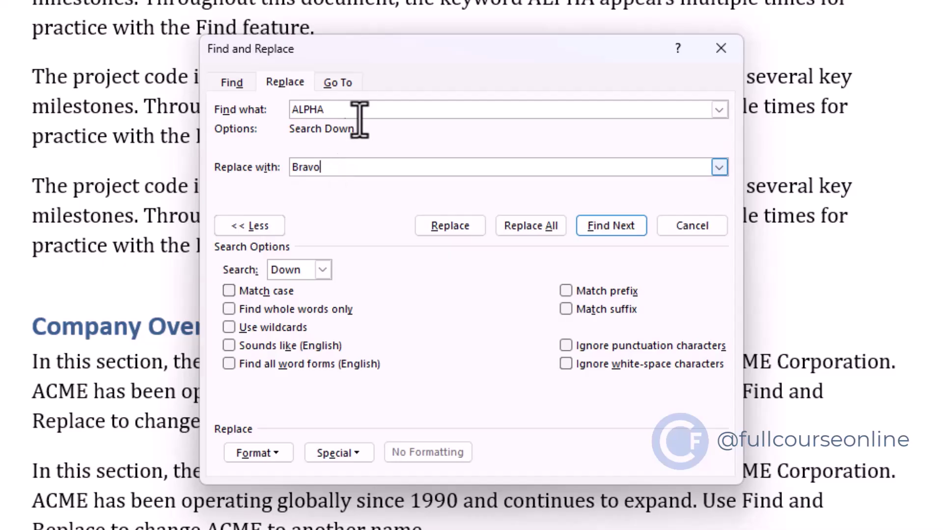
left_click_drag(395, 47, 322, 172)
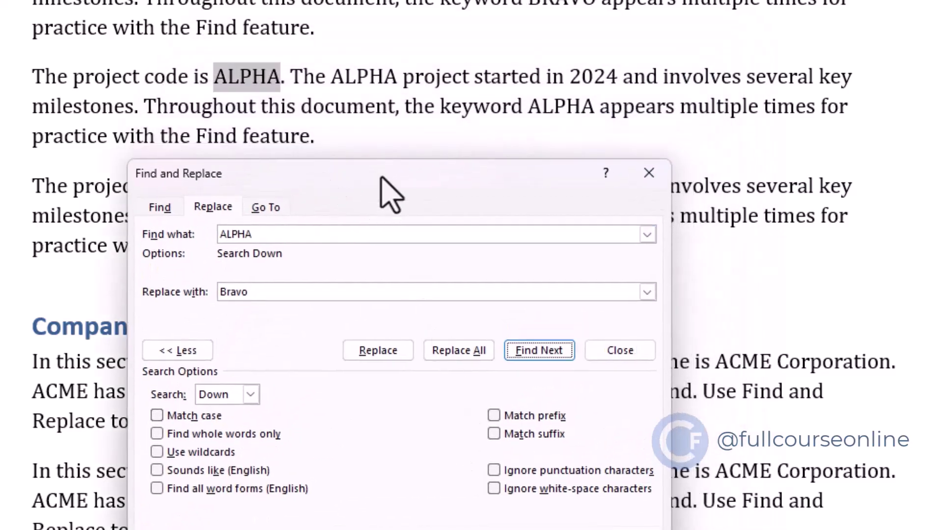
left_click_drag(380, 176, 375, 293)
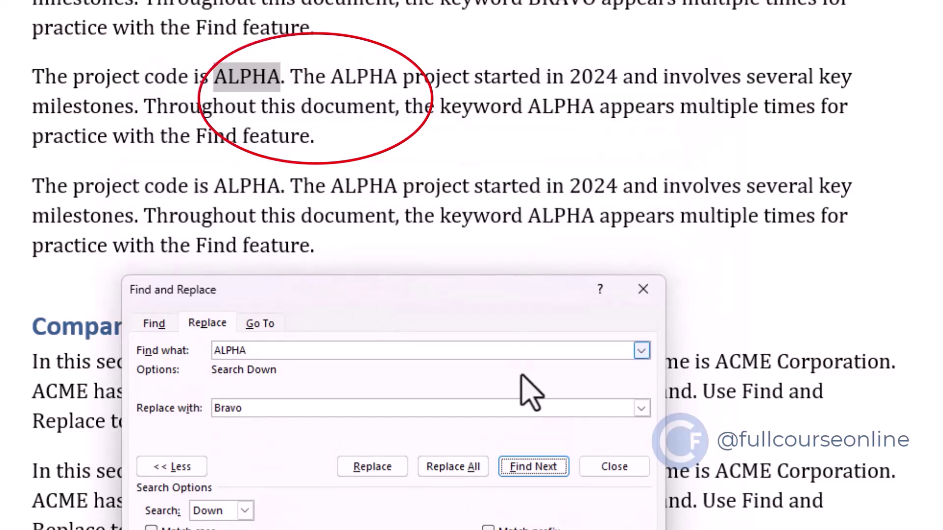
left_click(441, 465)
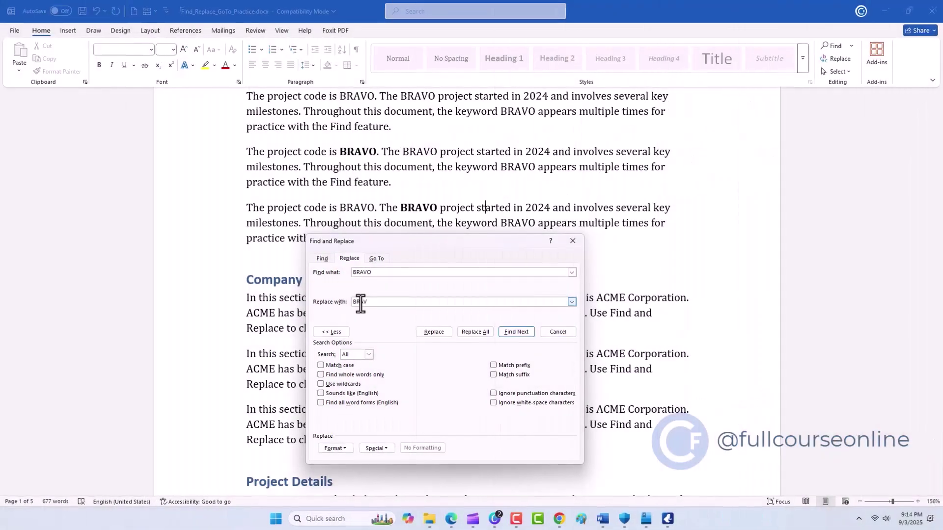
Set the replacement text for BRAVO to "BRAVO" formatted in Aptos Narrow, bold, size 16.
type("O")
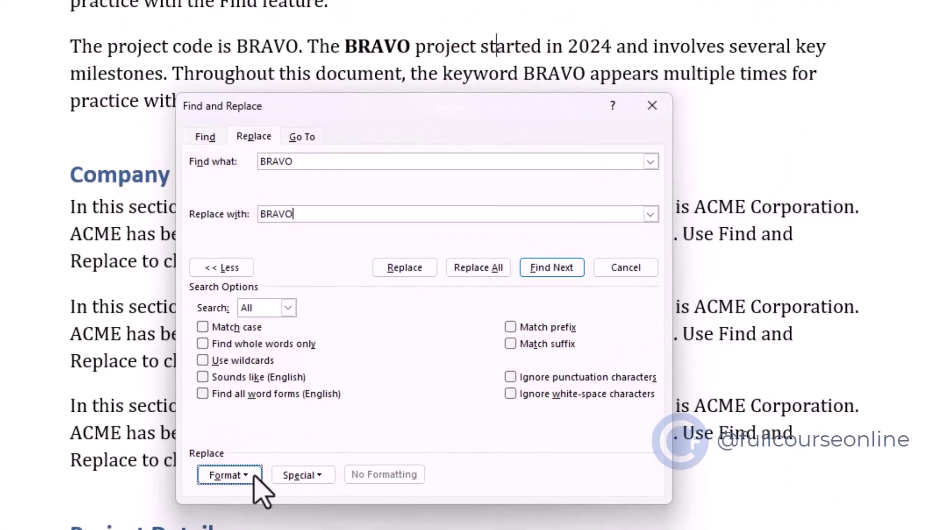
left_click(254, 475)
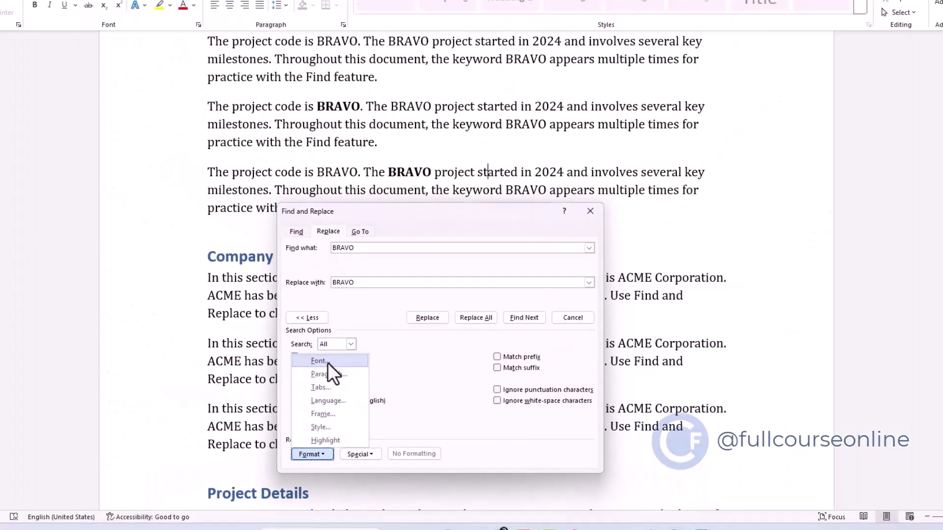
left_click(328, 364)
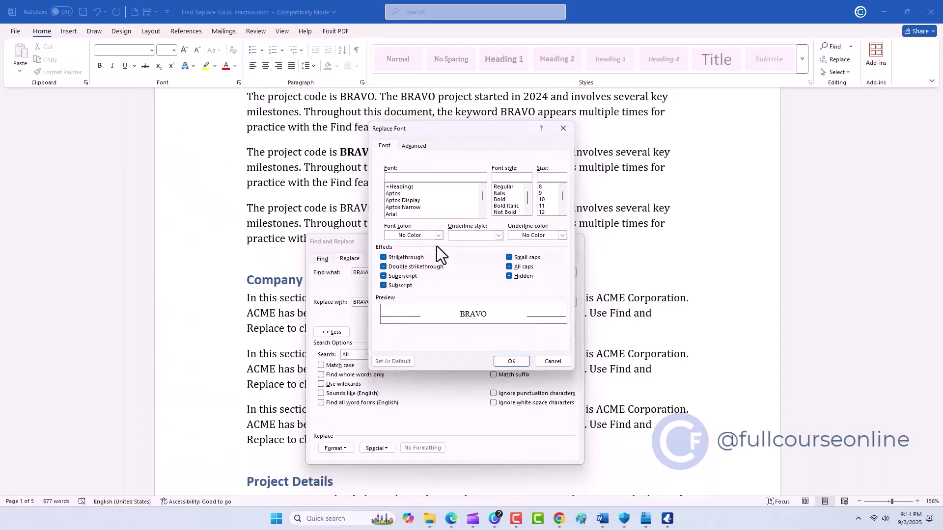
left_click(500, 200)
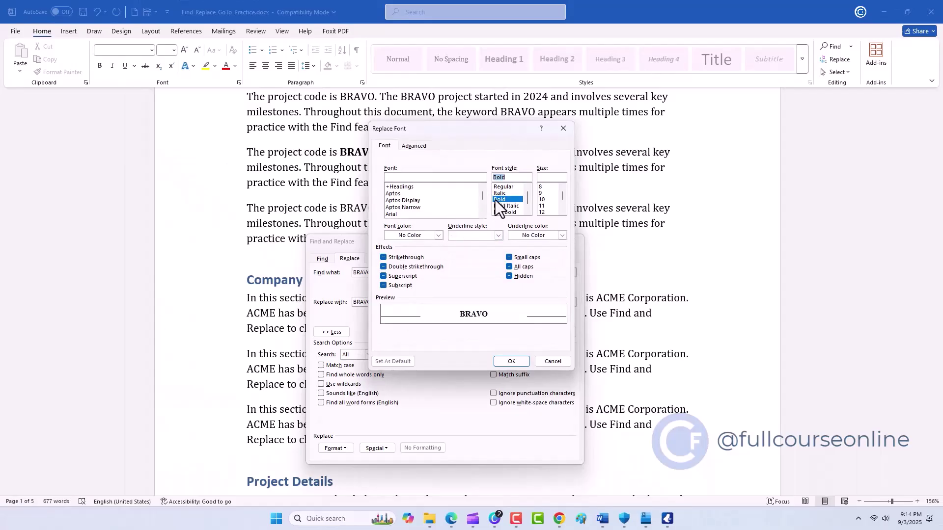
scroll(561, 198, "down", 2)
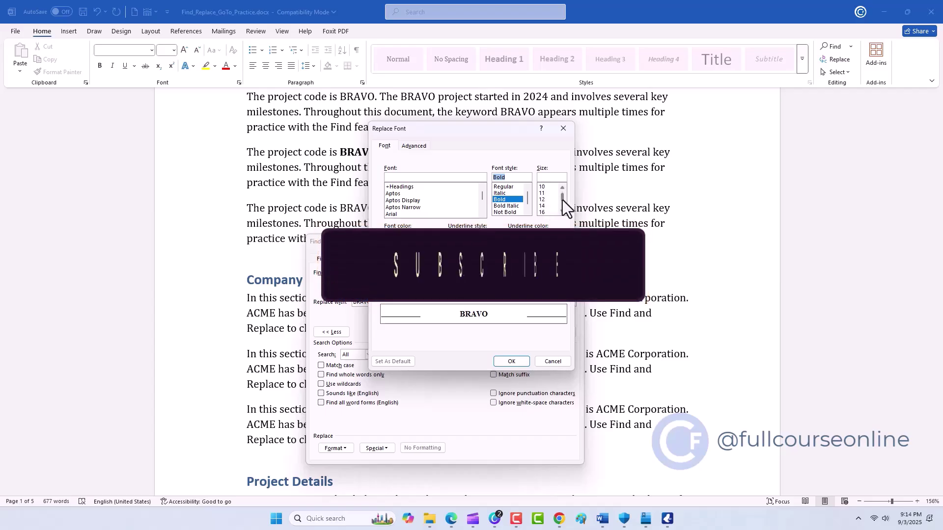
left_click(542, 212)
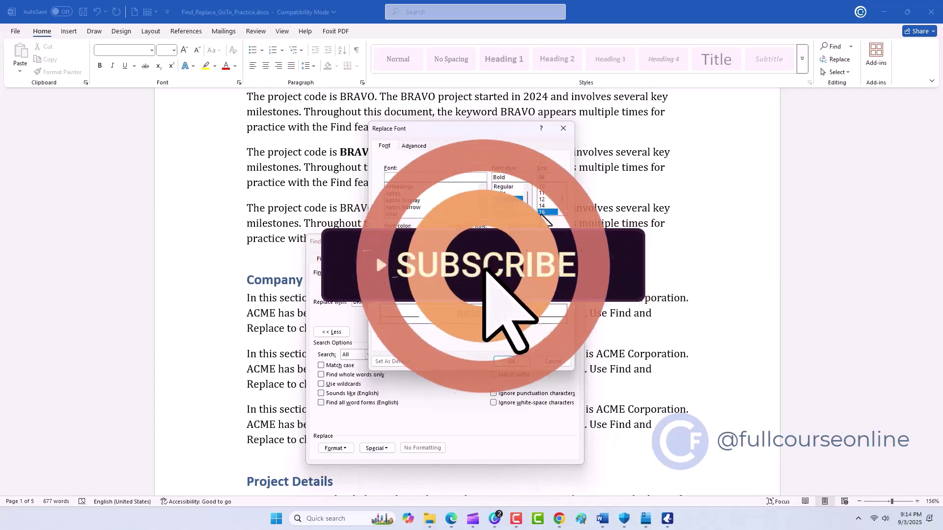
left_click(408, 209)
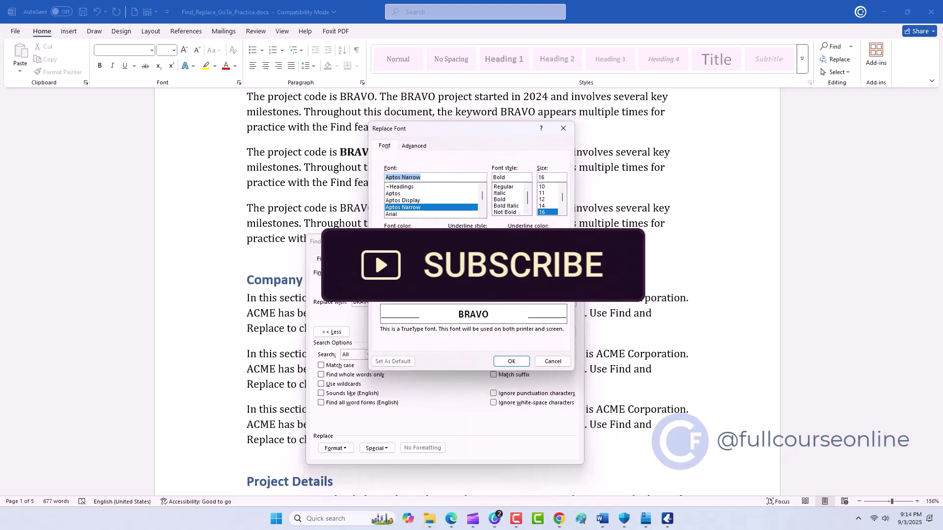
Replace every BRAVO in the document with BRAVO formatted in Aptos Narrow, 16 pt, bold.
left_click(506, 362)
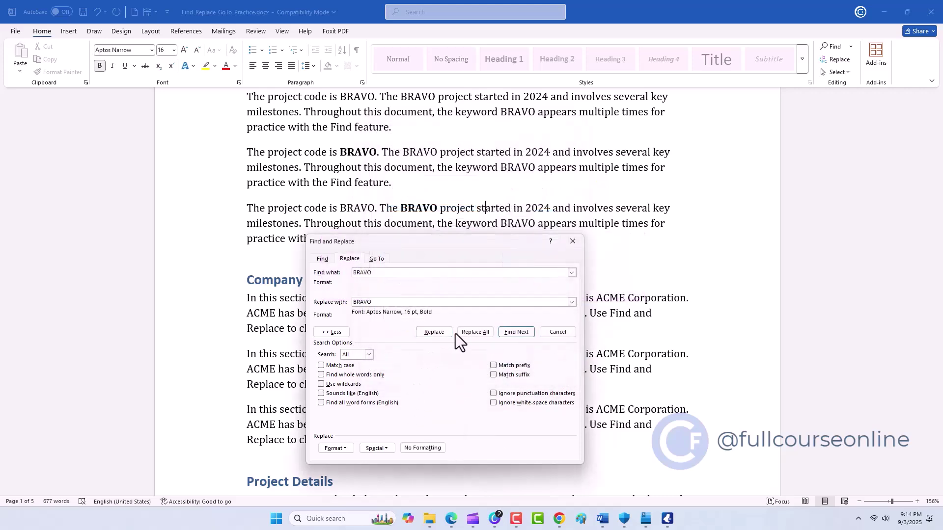
left_click(472, 332)
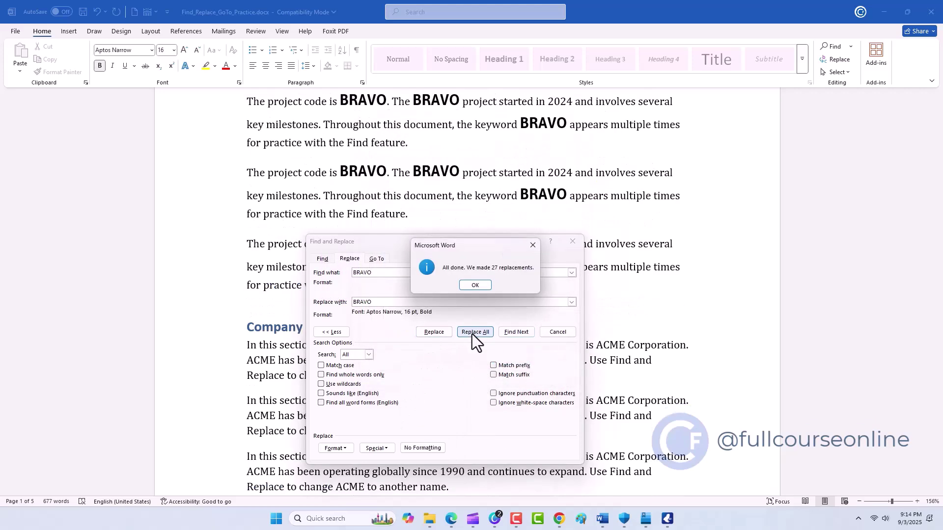
left_click(476, 284)
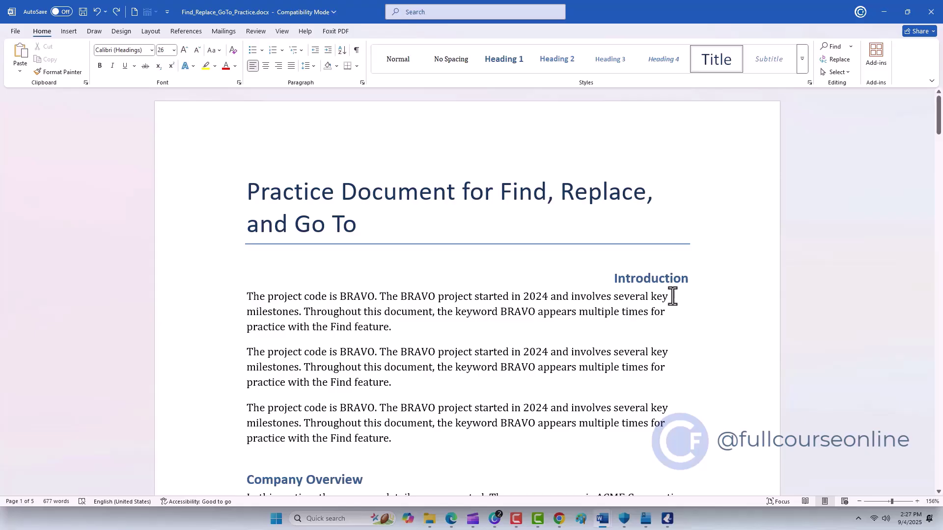
Use Go To to jump to page 4 of the document.
key("ctrl+g")
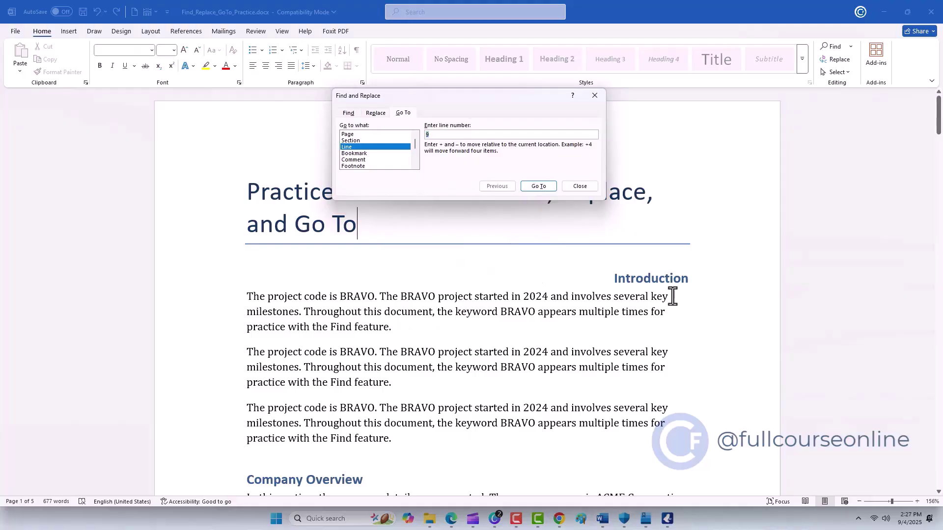
left_click(567, 189)
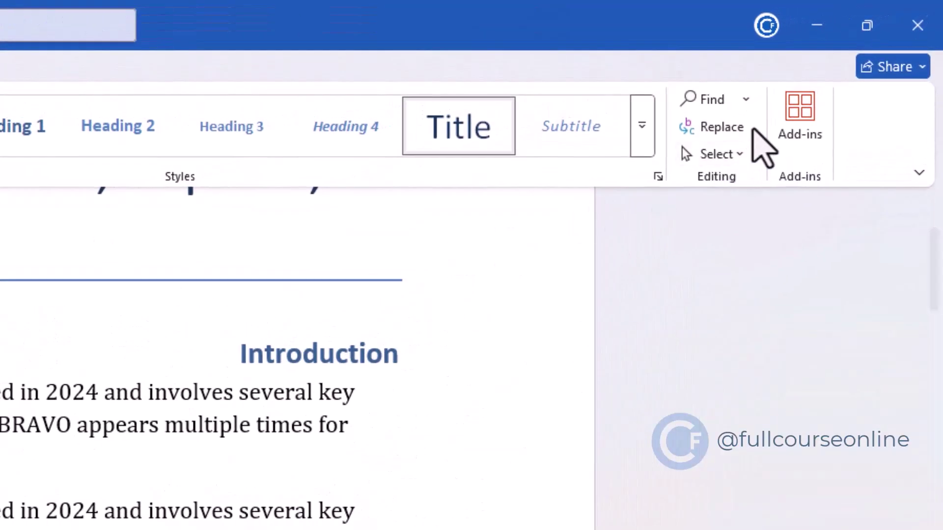
left_click(747, 99)
left_click(737, 188)
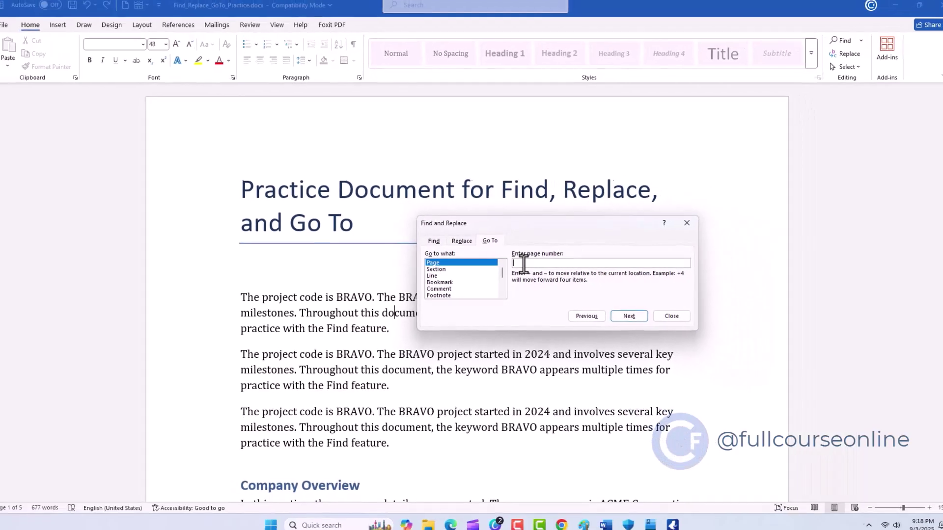
type("4")
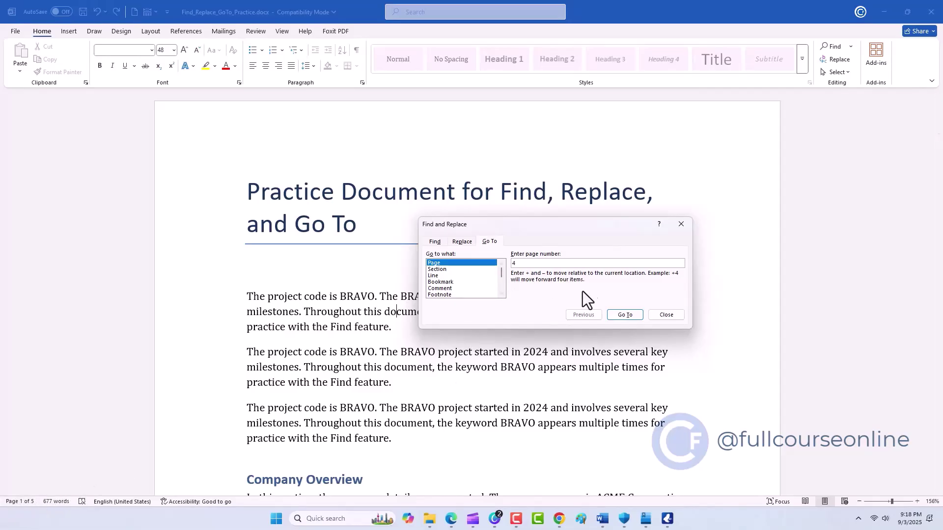
left_click(624, 315)
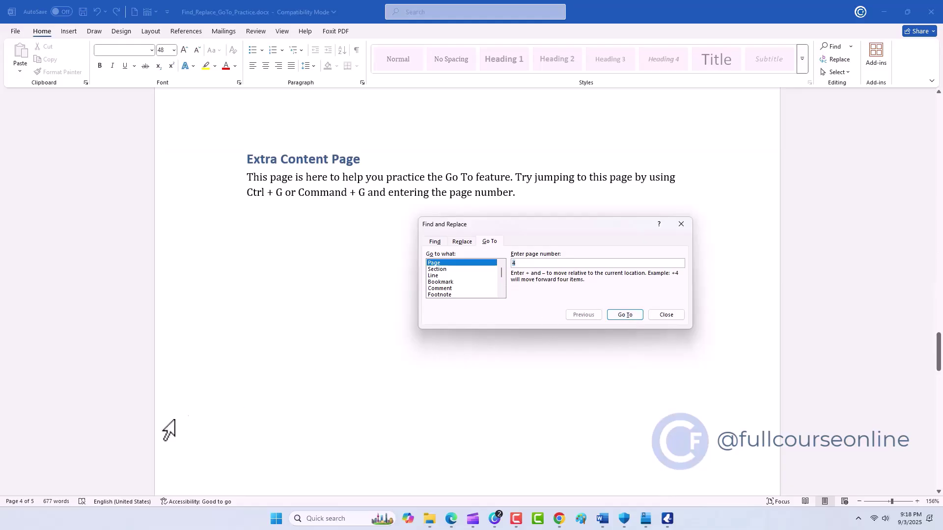
Use Go To to return to page 1 and jump to line 9.
type("1")
left_click(621, 316)
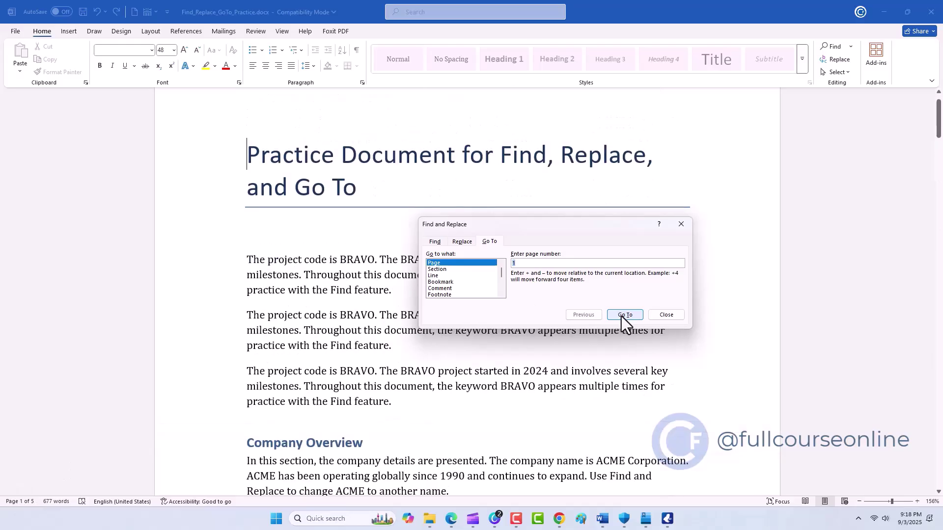
left_click(439, 276)
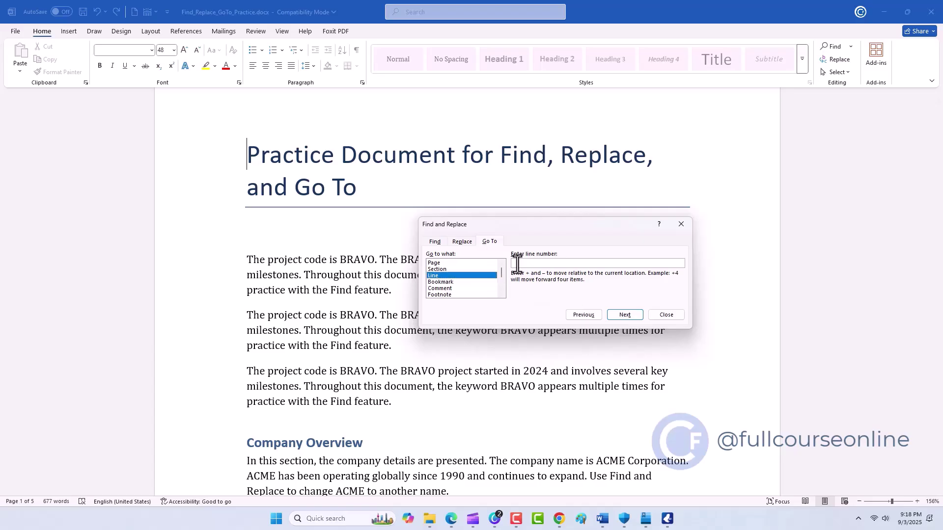
type("9")
left_click(621, 316)
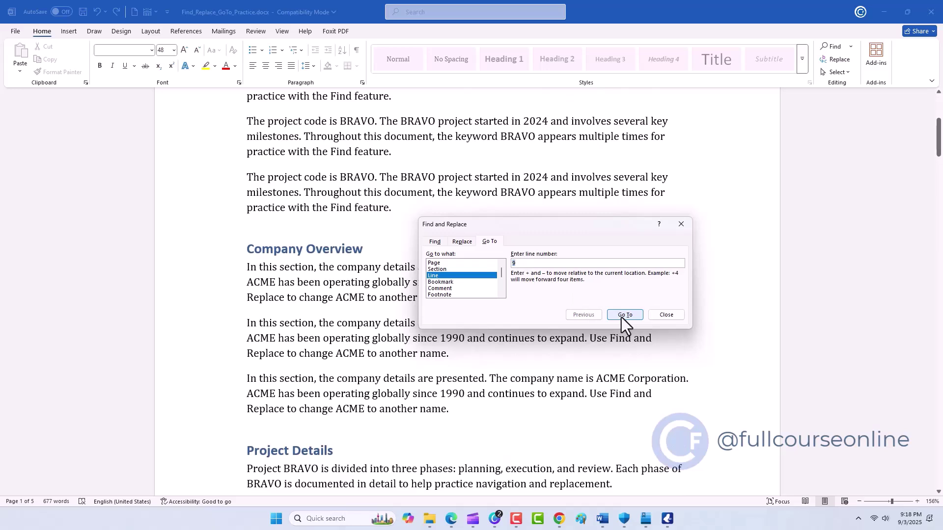
Look through the remaining Go To target types down to Heading, and close the dialog.
scroll(485, 290, "down", 1)
scroll(485, 290, "down", 1)
scroll(485, 290, "down", 1)
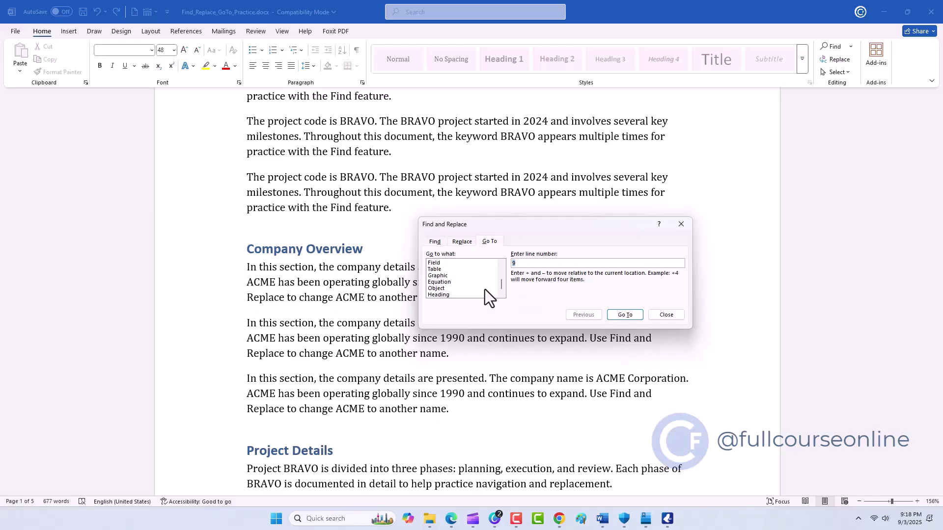
left_click(661, 315)
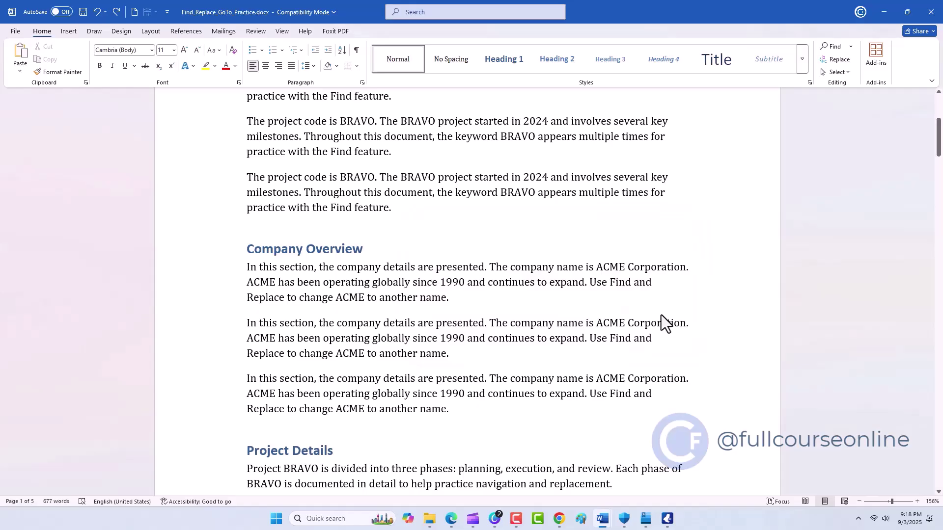
From the second Introduction paragraph, search for BRAVO using the existing 48 pt font formatting criteria in Find and Replace.
scroll(638, 325, "up", 3)
left_click(596, 308)
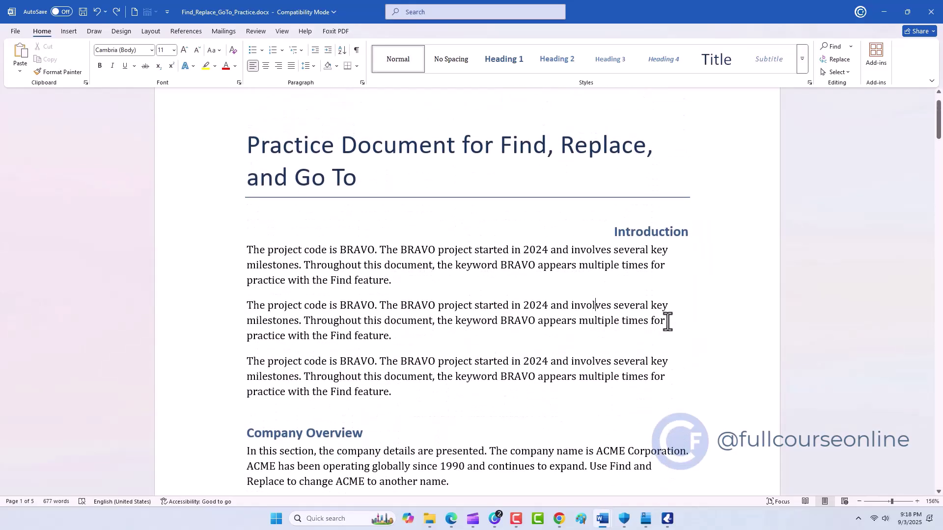
key("ctrl+h")
left_click_drag(529, 75, 603, 227)
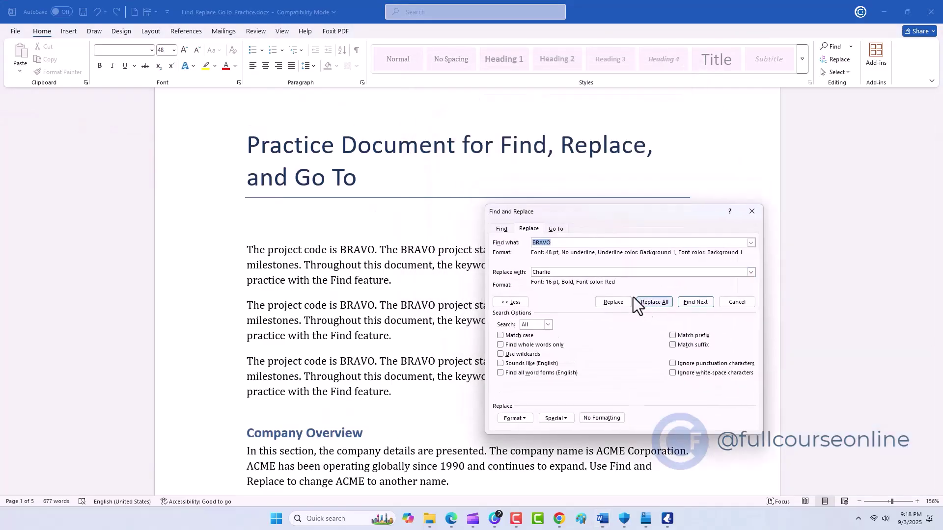
left_click(703, 302)
left_click(475, 285)
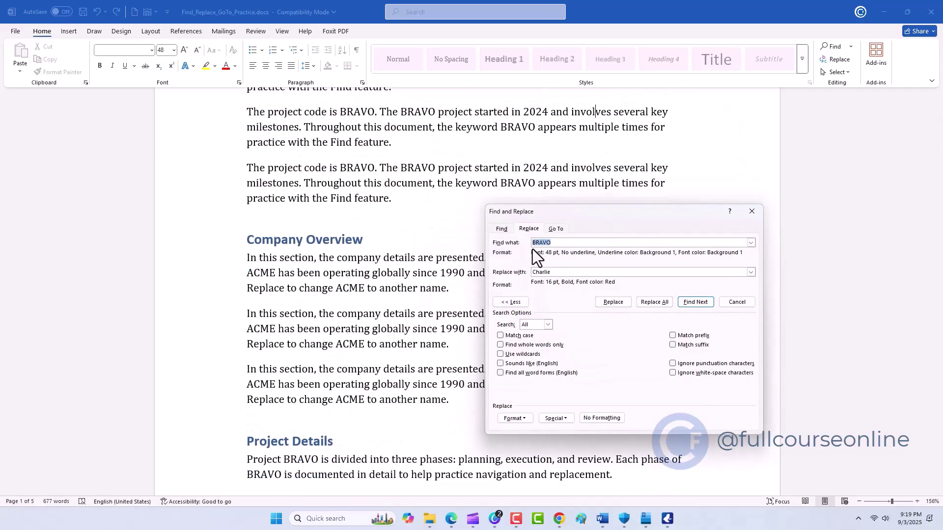
left_click(539, 242)
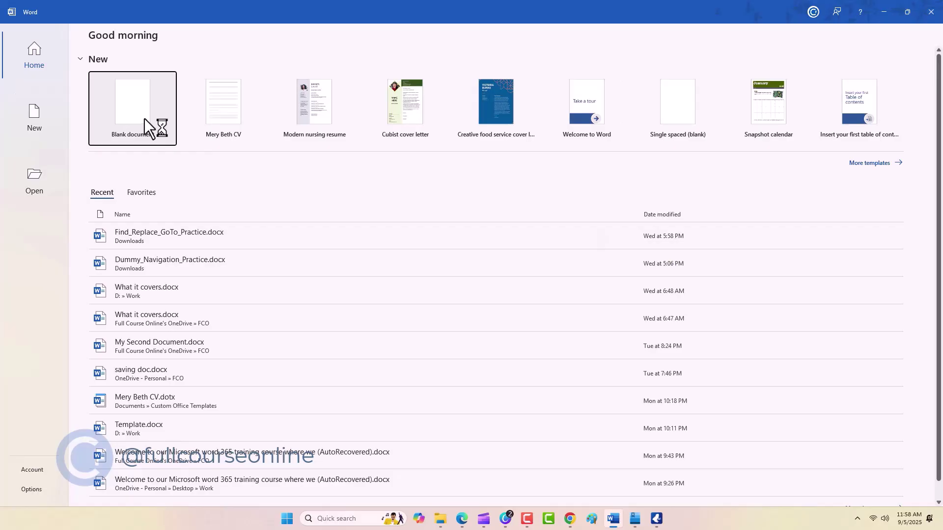
Create a blank document containing the word Welcome, sized at 48 pt.
left_click(144, 118)
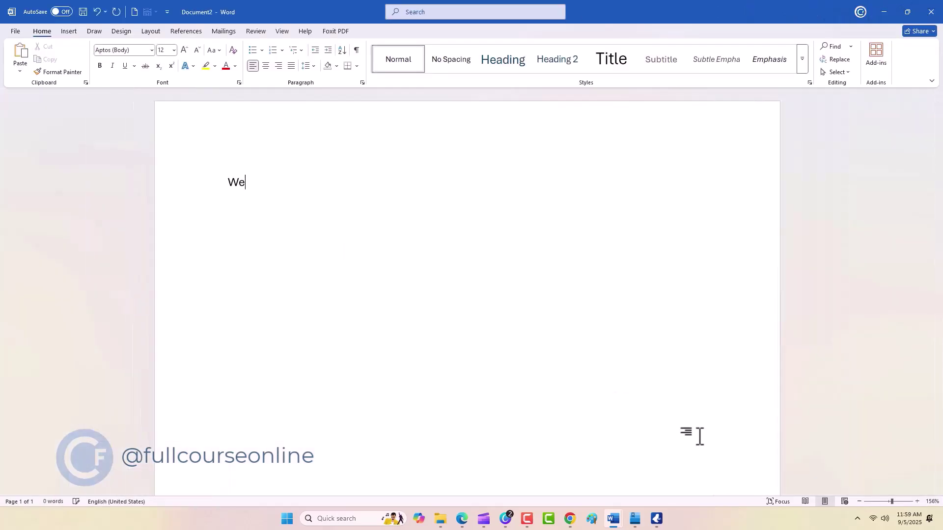
type("lcome")
left_click_drag(285, 183, 227, 183)
left_click(173, 50)
left_click(166, 227)
Change the font of the word Welcome to Arial Black.
left_click_drag(270, 211, 442, 211)
left_click(150, 51)
left_click(152, 218)
Format the word Welcome with a green font color, underline and italics.
left_click(235, 65)
left_click(282, 229)
left_click(125, 66)
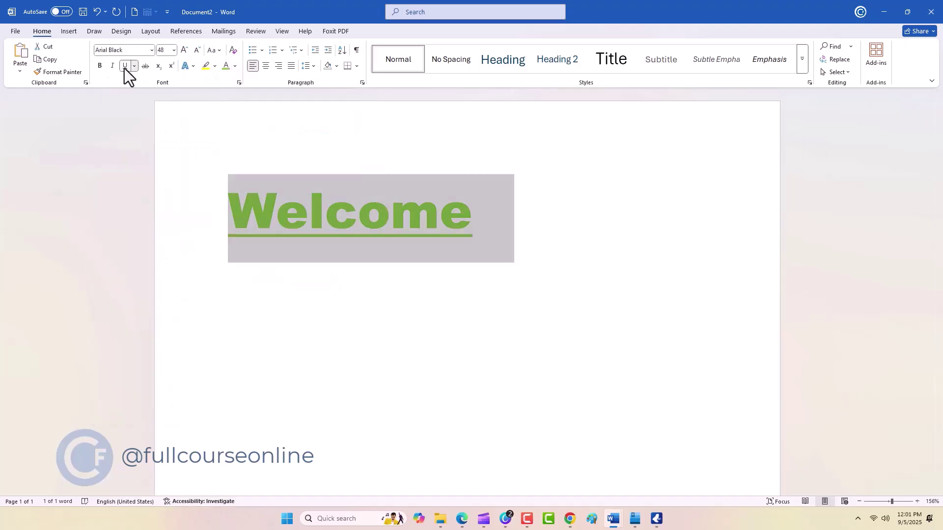
left_click(112, 66)
left_click(488, 224)
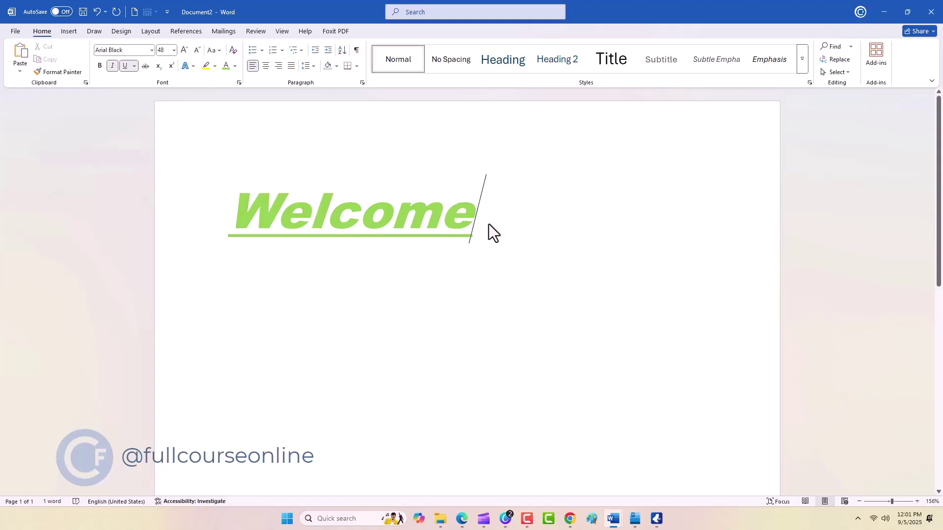
Undo the italic, underline and green font color on Welcome, one change at a time.
left_click(96, 11)
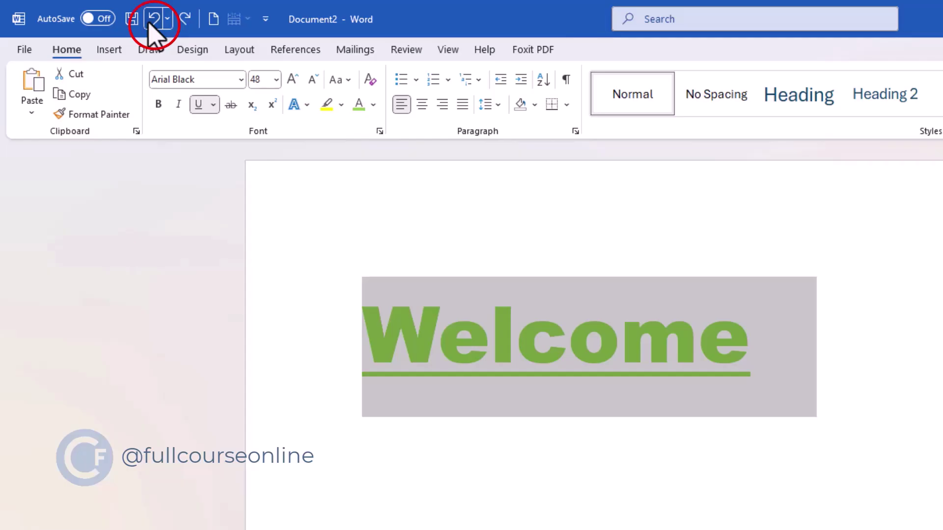
left_click(769, 362)
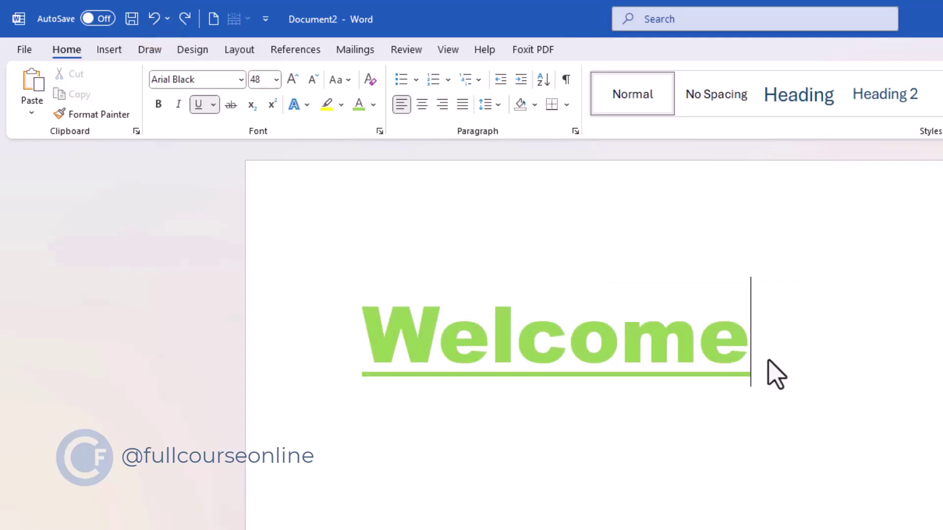
key("ctrl+z")
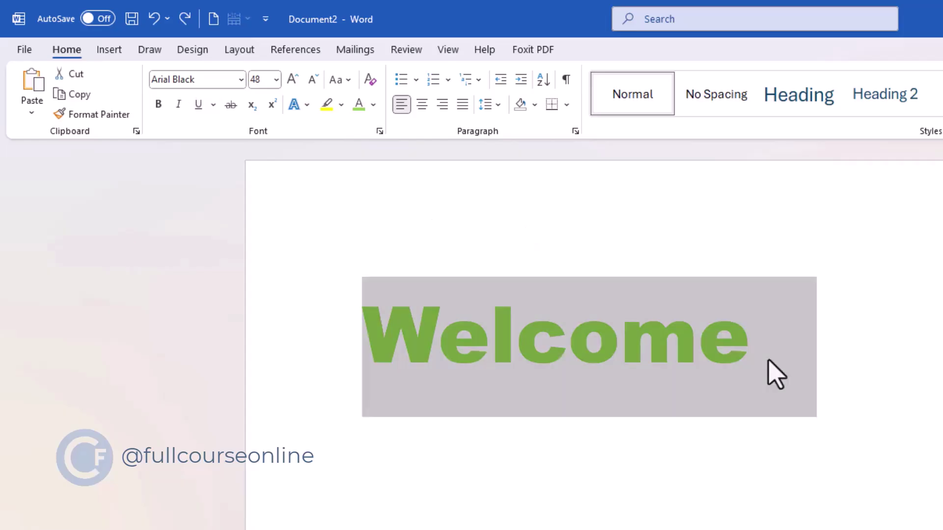
key("ctrl+z")
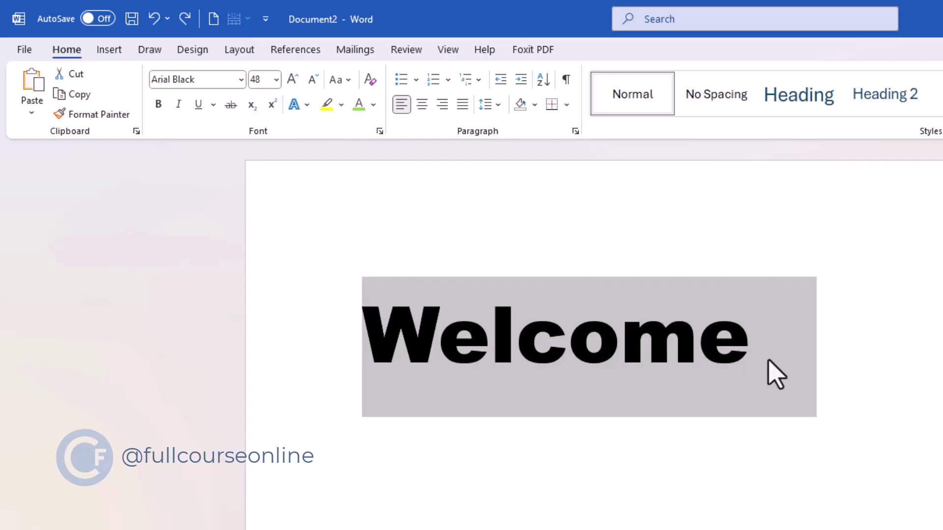
left_click(769, 361)
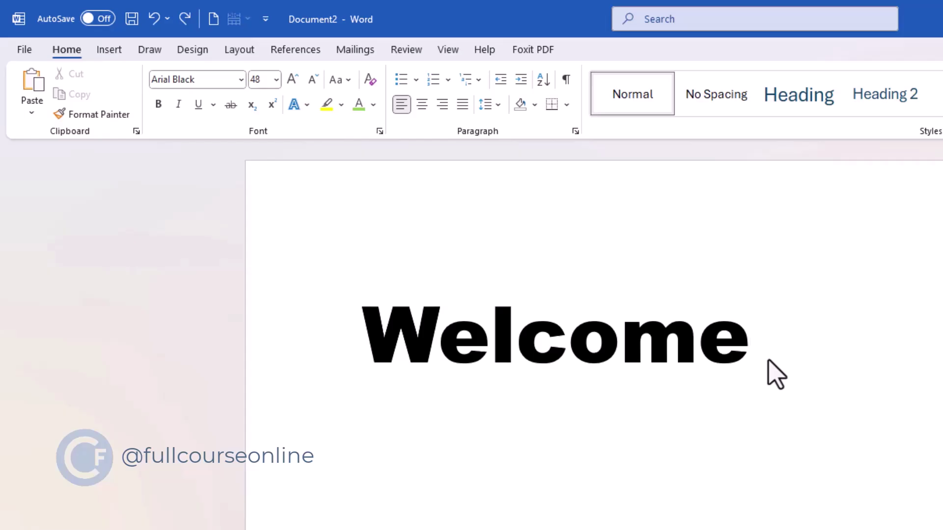
Undo the font change, the size change and the typing of Welcome through the list of recent actions.
left_click(167, 21)
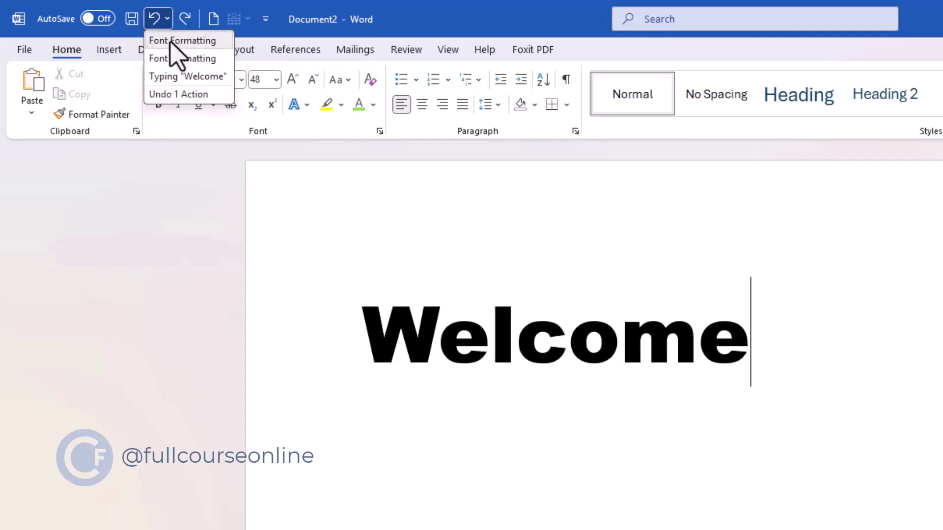
left_click(172, 42)
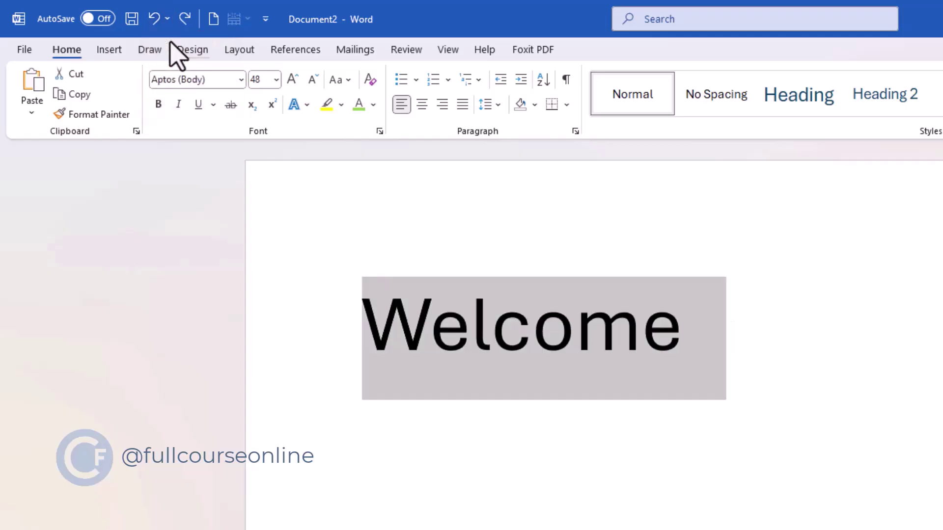
left_click(168, 20)
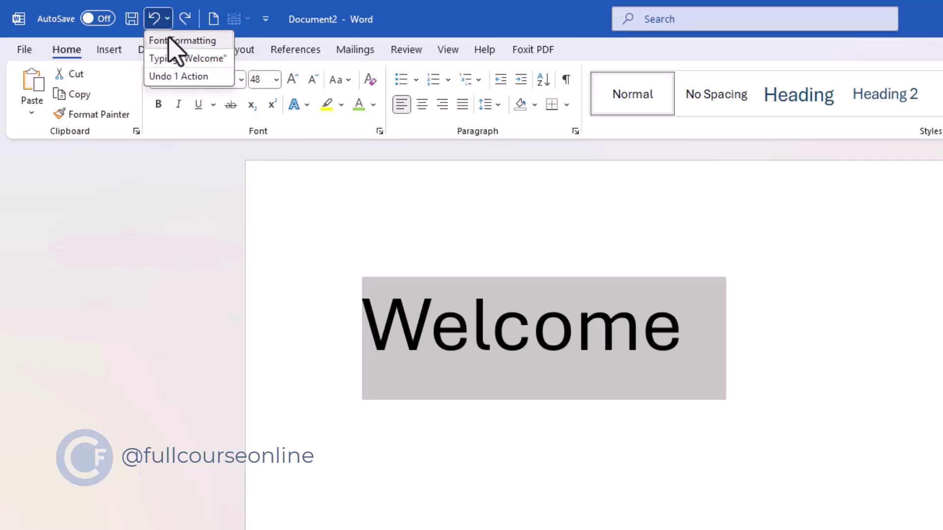
left_click(169, 41)
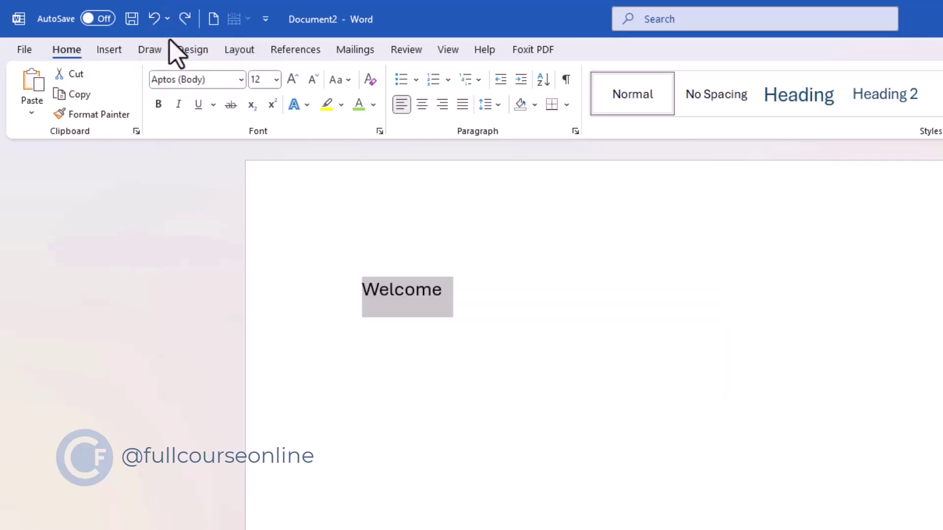
left_click(168, 19)
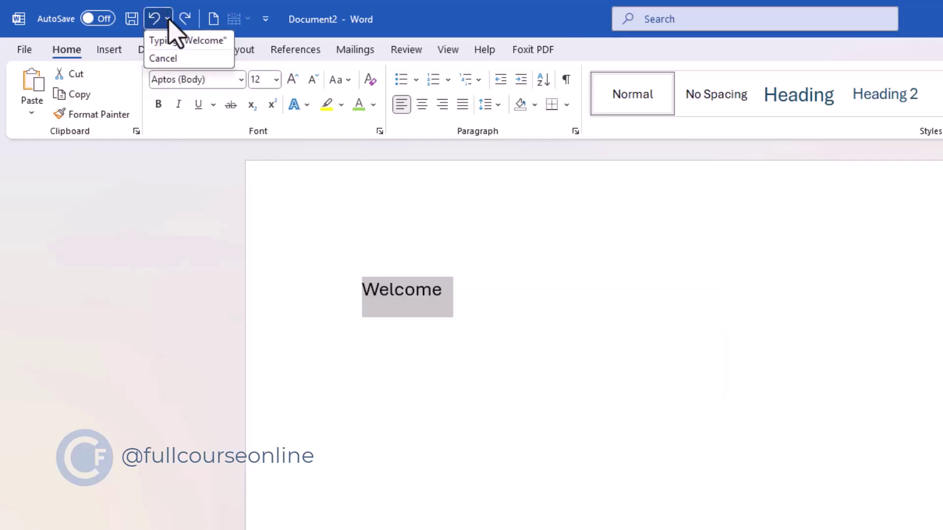
left_click(181, 54)
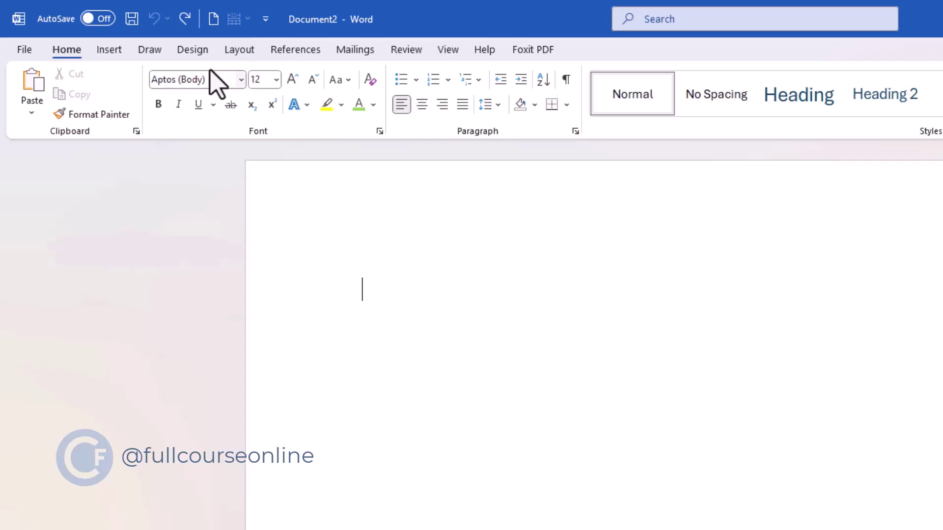
Redo the typing of Welcome, its 48 pt size and its Arial Black font.
left_click(185, 20)
left_click(185, 21)
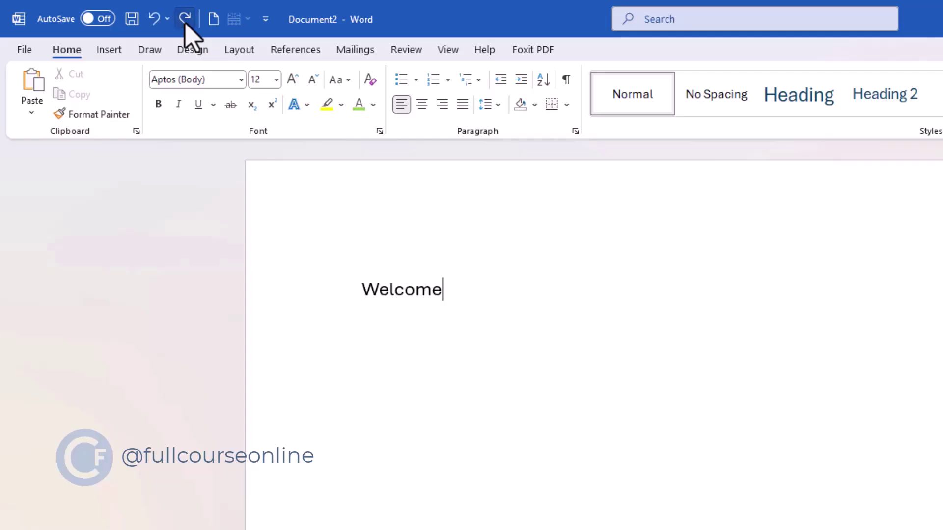
key("ctrl+y")
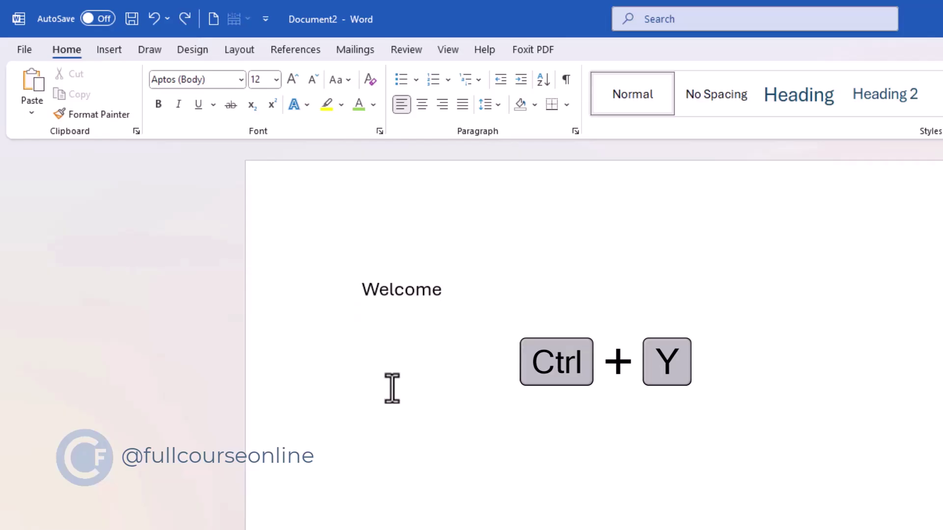
key("ctrl+y")
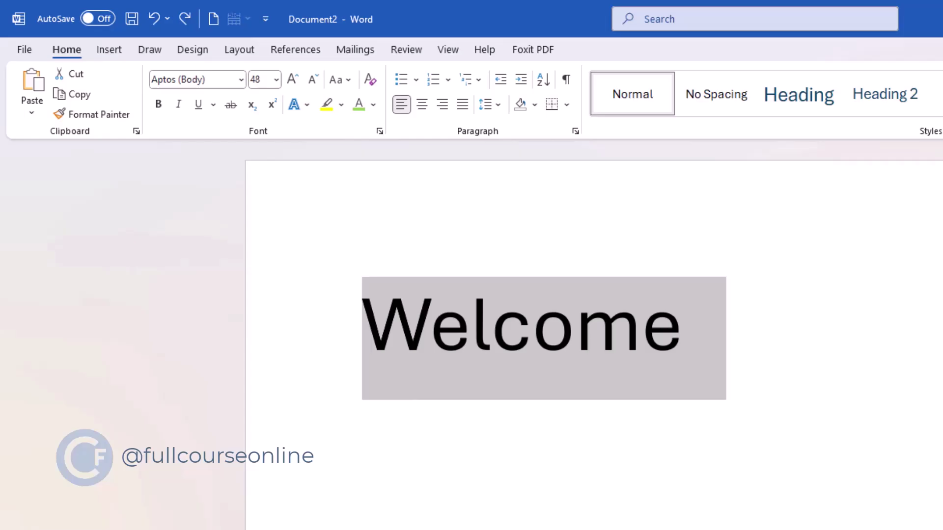
key("ctrl+y")
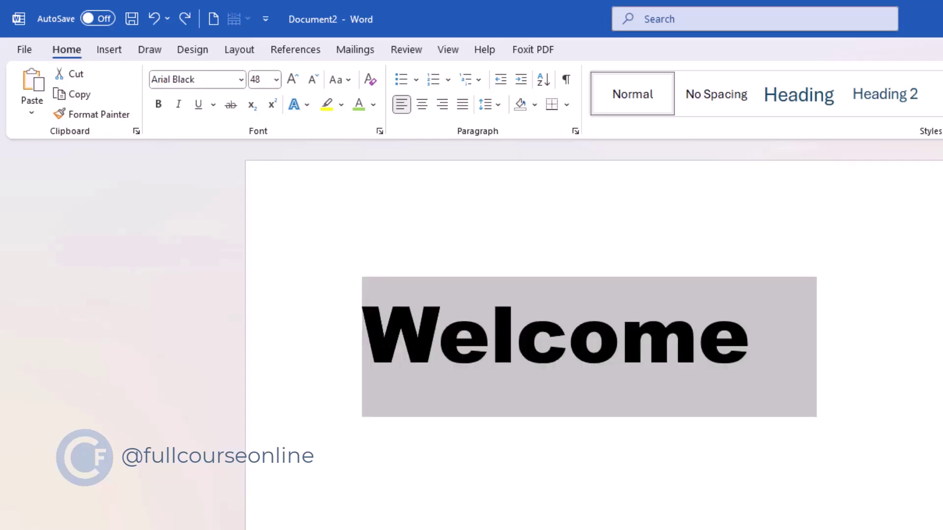
Redo the green font color, underline and italics on Welcome and deselect the word.
key("ctrl+y")
key("ctrl+y")
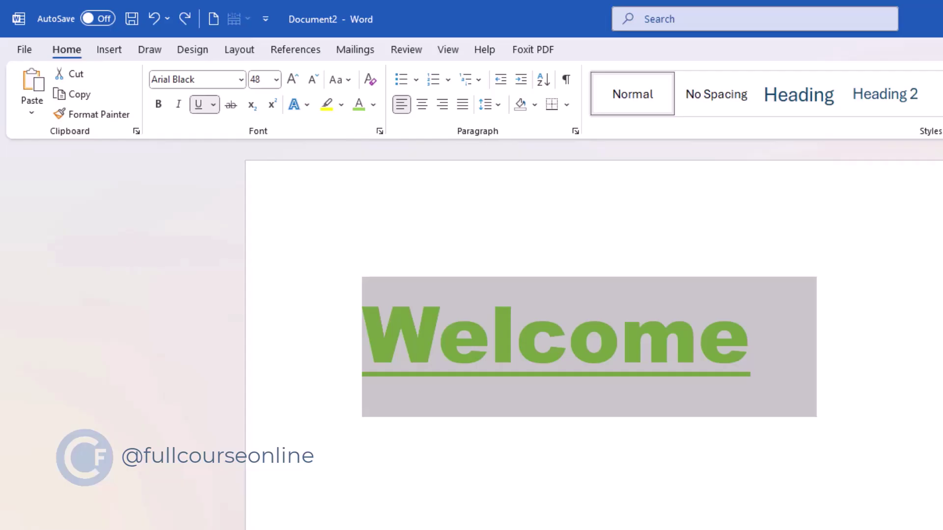
key("ctrl+y")
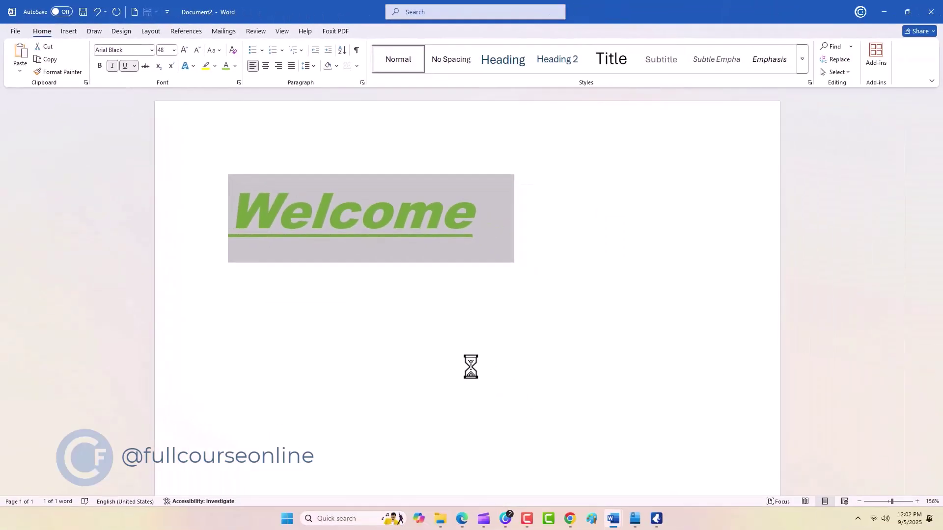
key("Right")
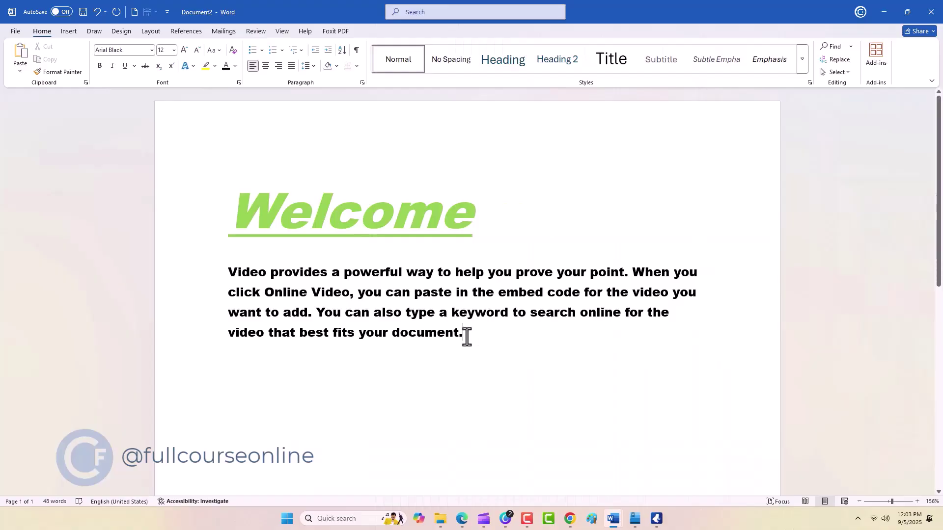
Delete the paragraph below Welcome, undo the deletion and redo it.
left_click_drag(465, 337, 225, 275)
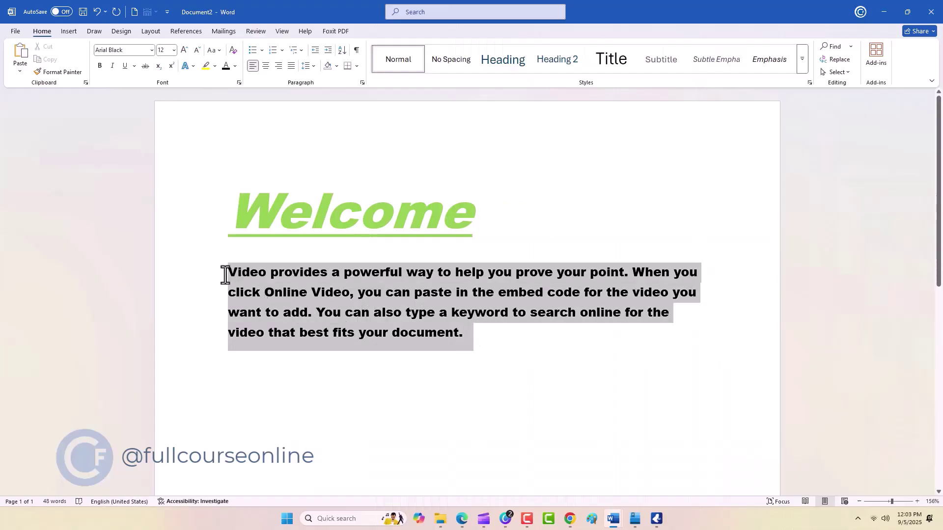
key("Delete")
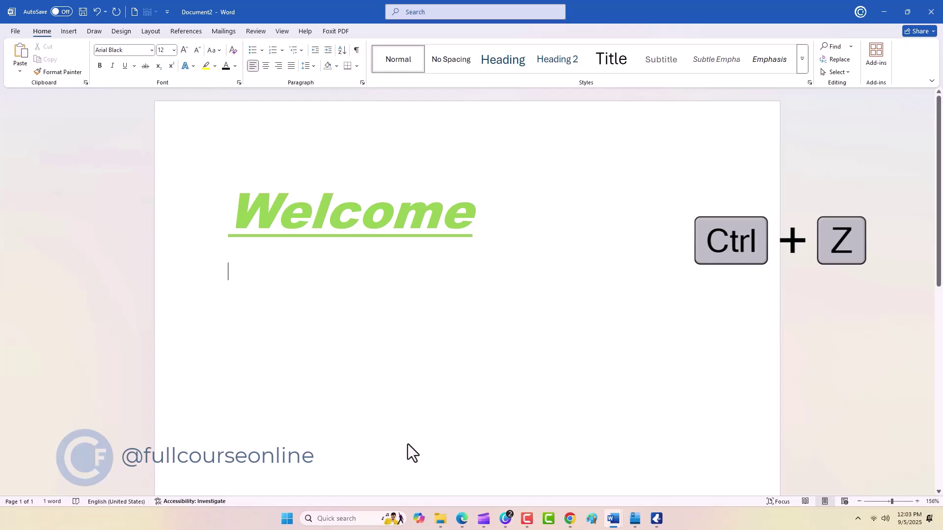
key("ctrl+z")
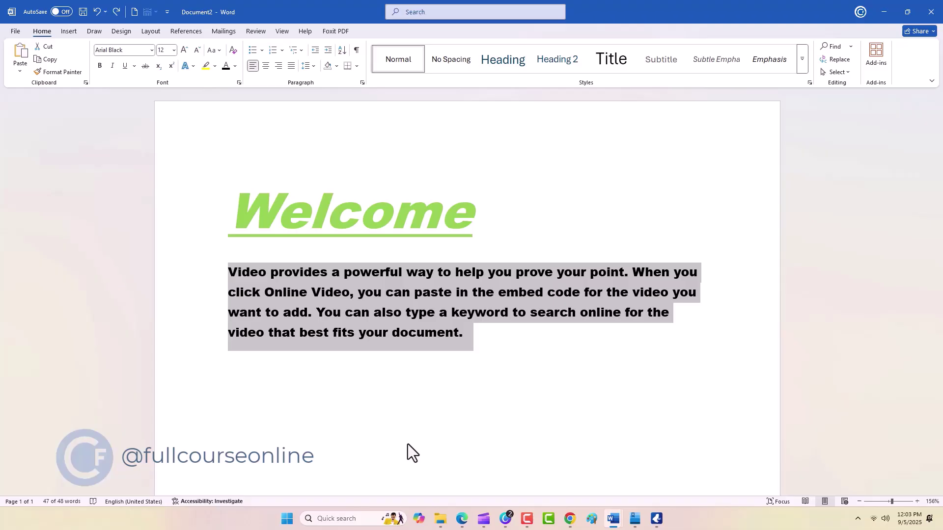
key("ctrl+y")
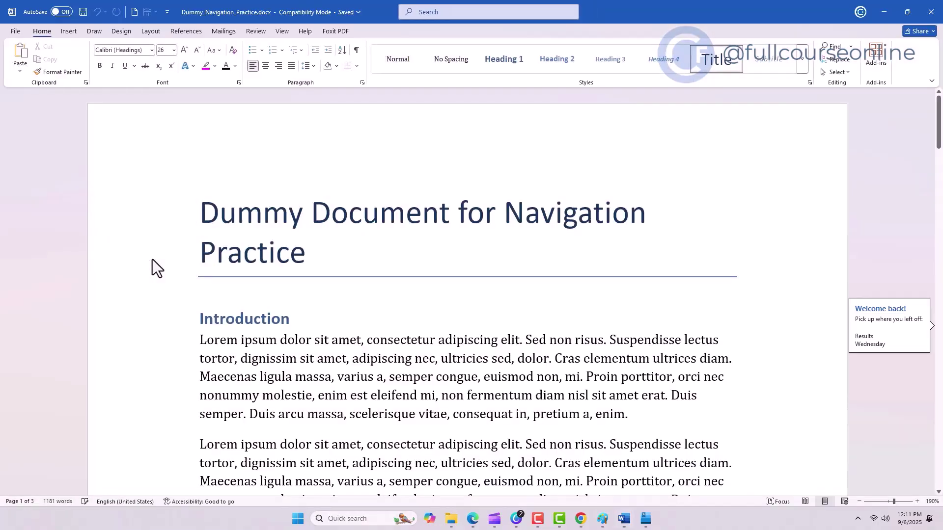
Right-align the second and third paragraphs under the Introduction heading in Dummy_Navigation_Practice.docx.
left_click(804, 437)
key("ctrl+r")
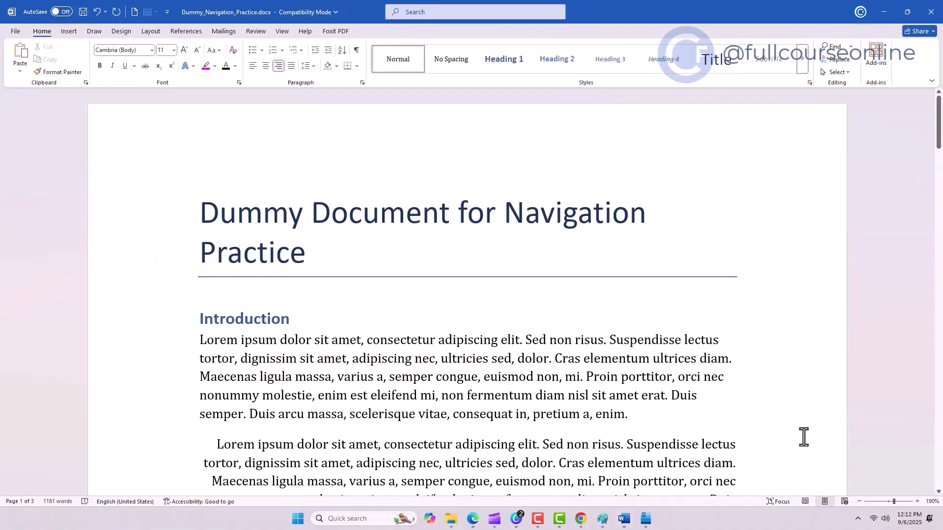
key("Down")
key("Down")
key("Down")
key("Down")
key("Down")
key("ctrl+r")
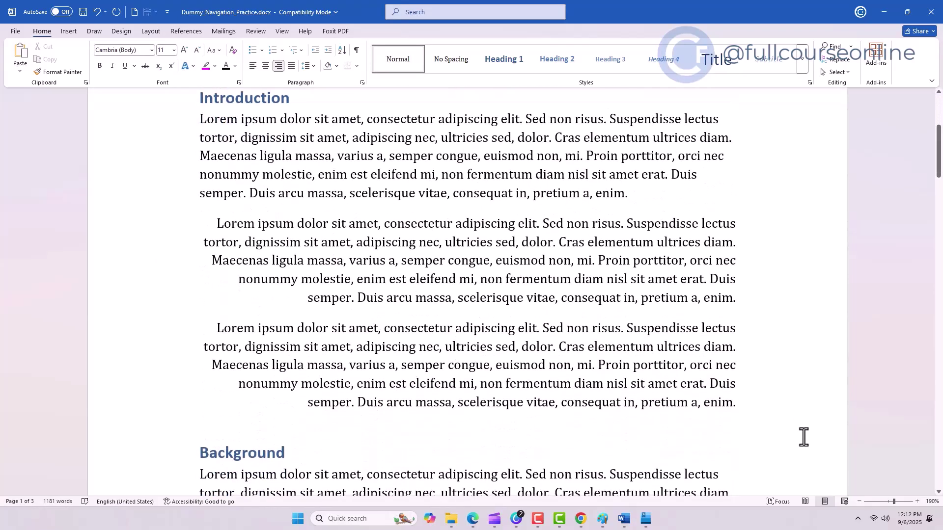
Left-align the second and third paragraphs under the Introduction heading, one paragraph at a time.
scroll(804, 437, "up", 1)
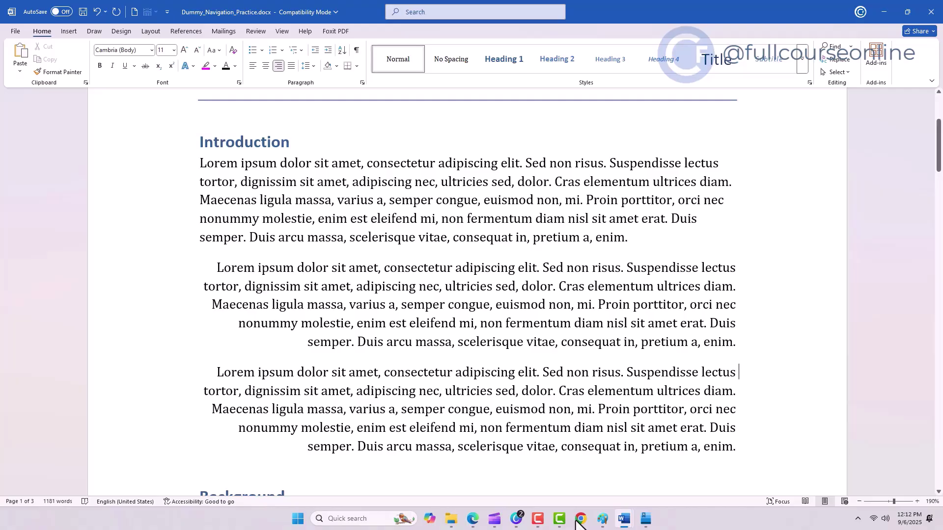
left_click_drag(217, 269, 764, 347)
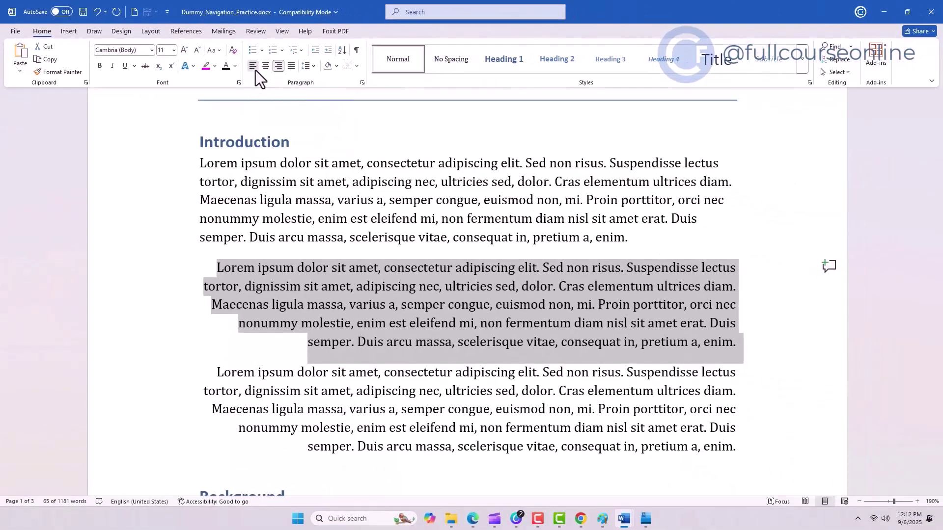
left_click(253, 66)
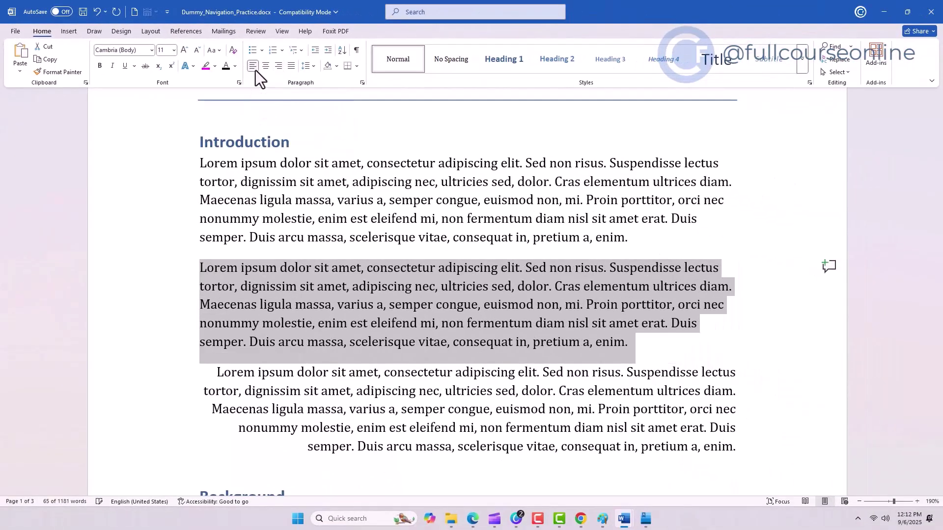
left_click(210, 375)
left_click_drag(210, 375, 739, 459)
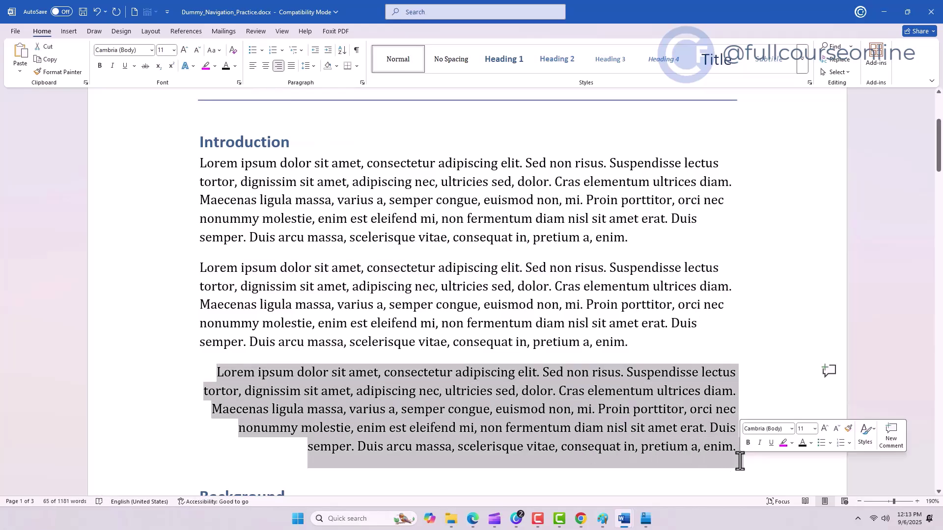
key("ctrl+l")
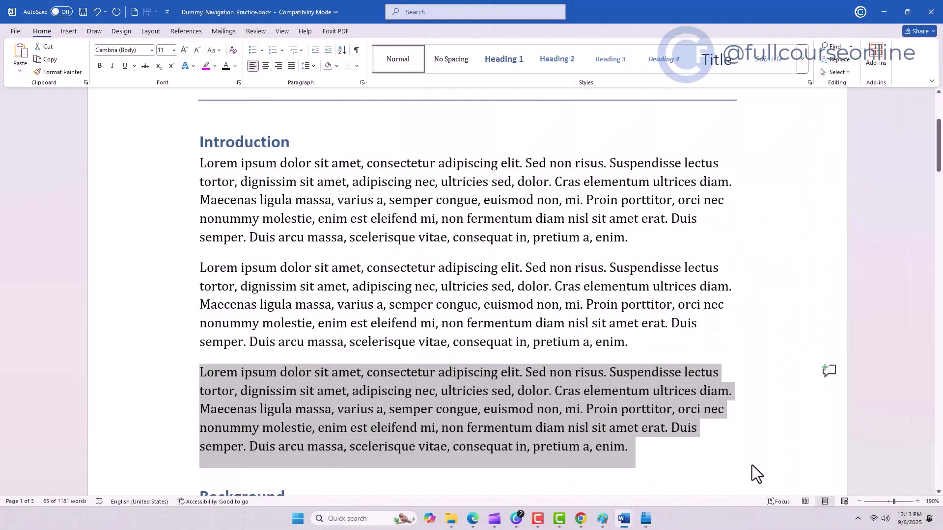
left_click(753, 464)
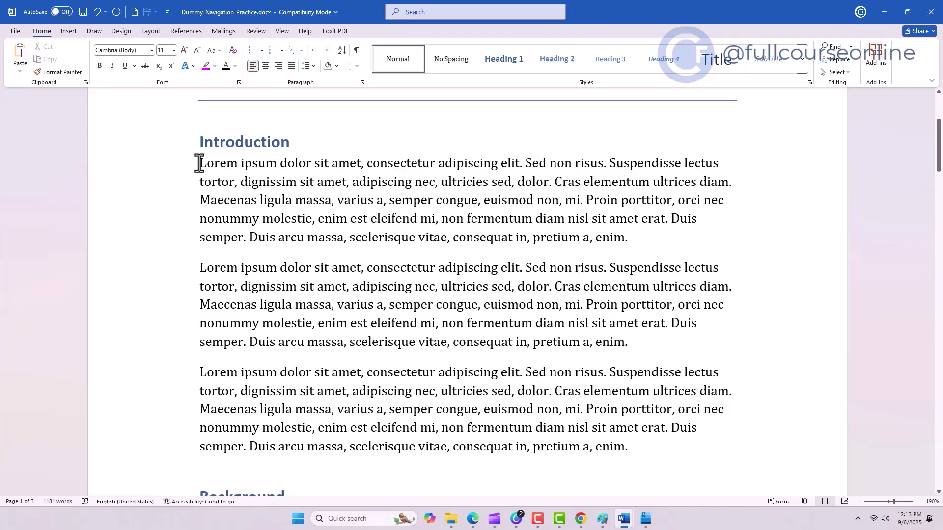
Center the first two paragraphs under the Introduction heading together, and center the third one separately.
left_click_drag(199, 163, 625, 331)
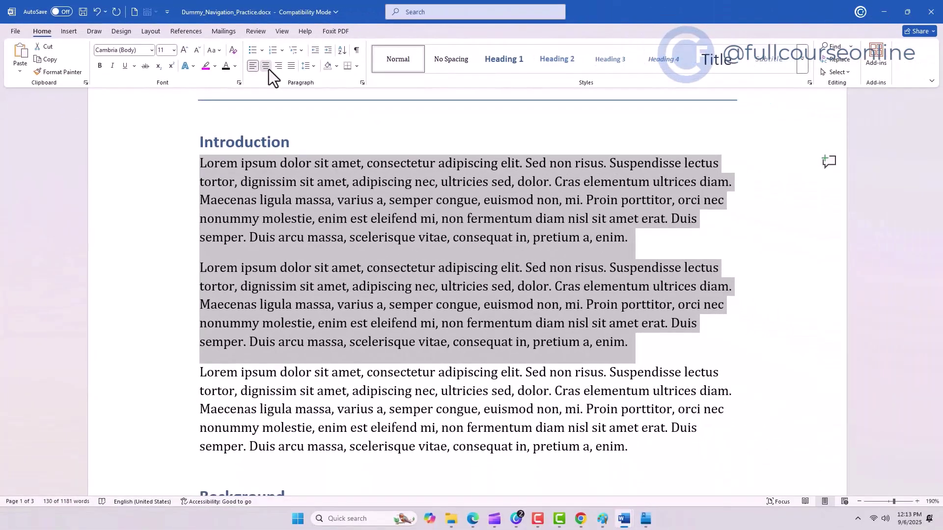
left_click(270, 69)
left_click_drag(207, 364, 648, 464)
key("ctrl+c")
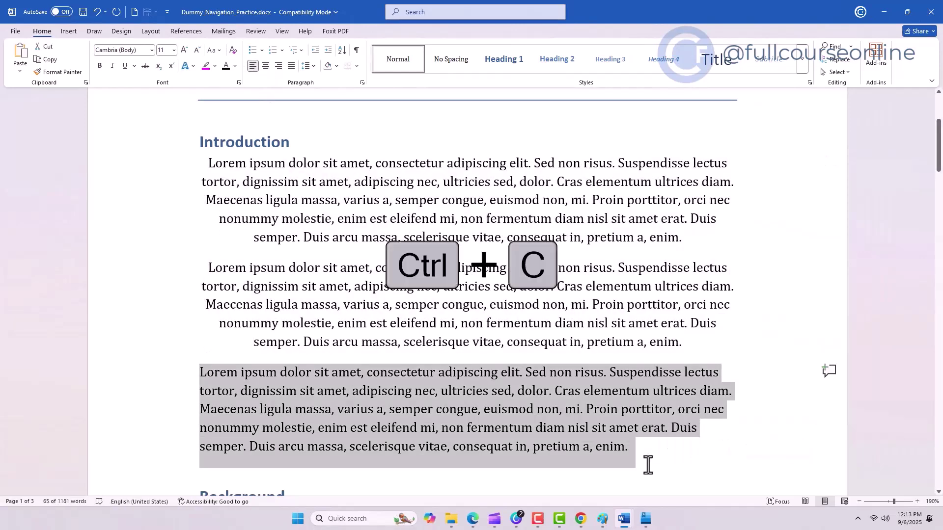
key("ctrl+e")
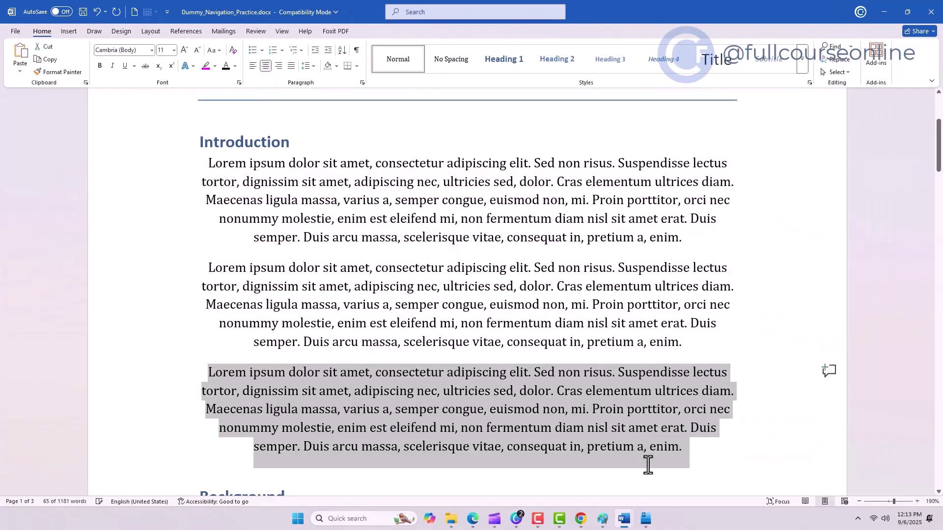
left_click(682, 468)
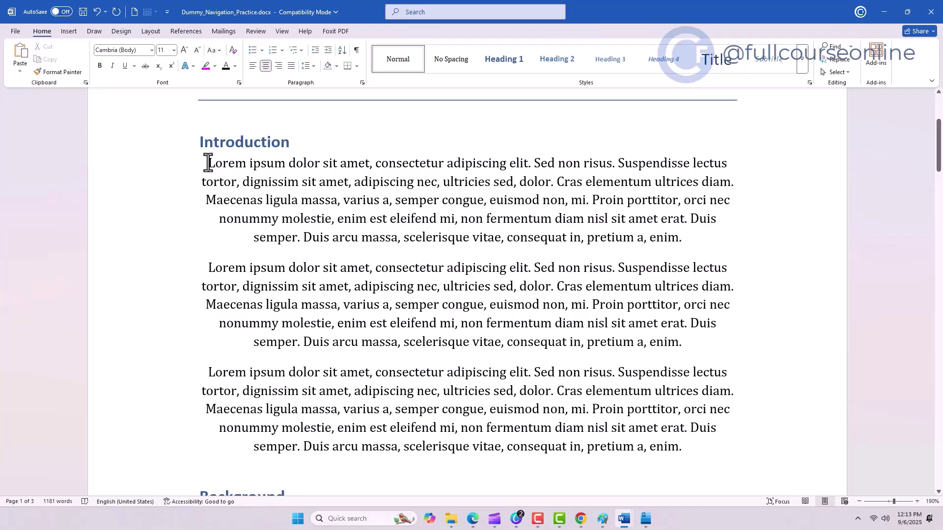
Right-align all three paragraphs under the Introduction heading.
left_click_drag(208, 163, 693, 238)
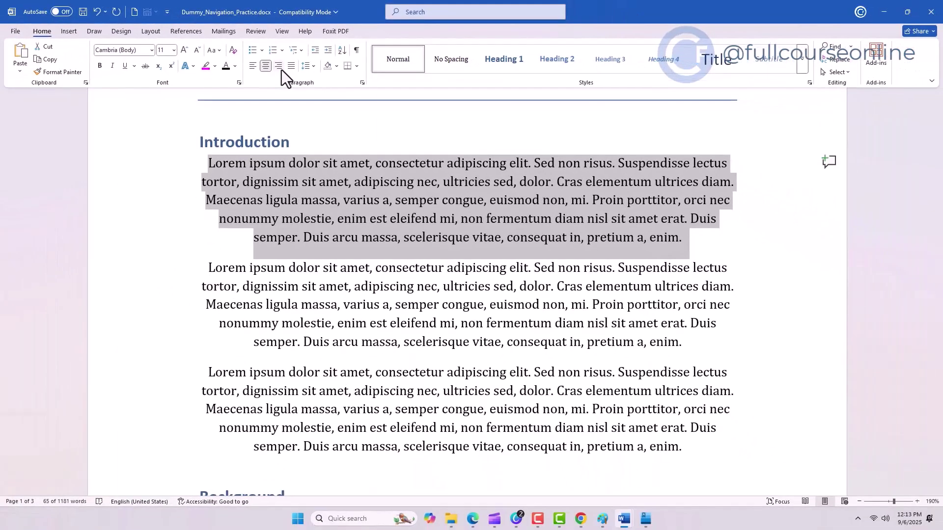
left_click(236, 100)
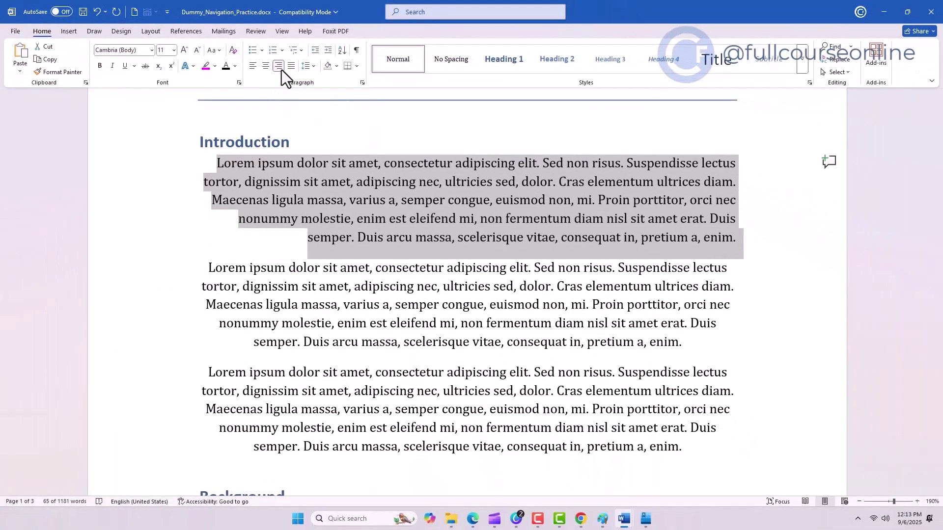
left_click_drag(212, 265, 670, 341)
left_click_drag(686, 448, 211, 370)
key("ctrl+r")
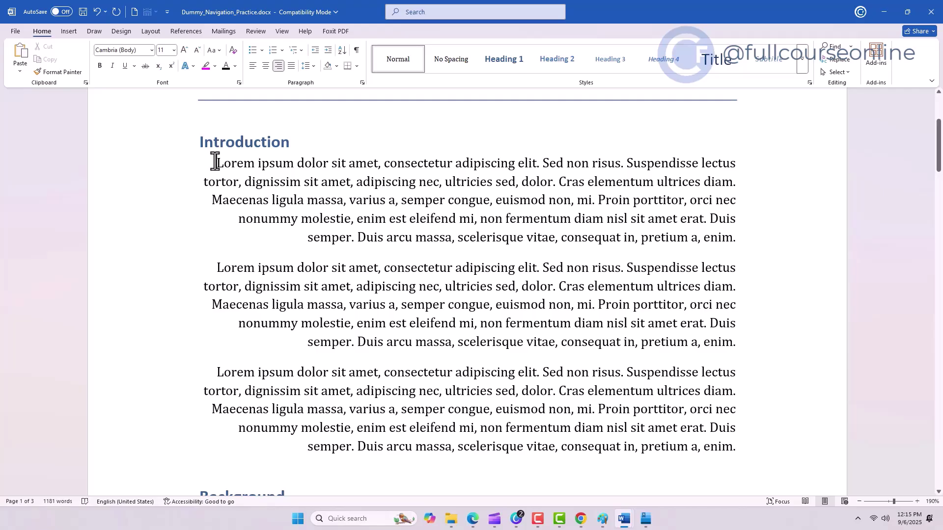
Justify the first paragraph under the Introduction heading.
left_click_drag(215, 162, 747, 236)
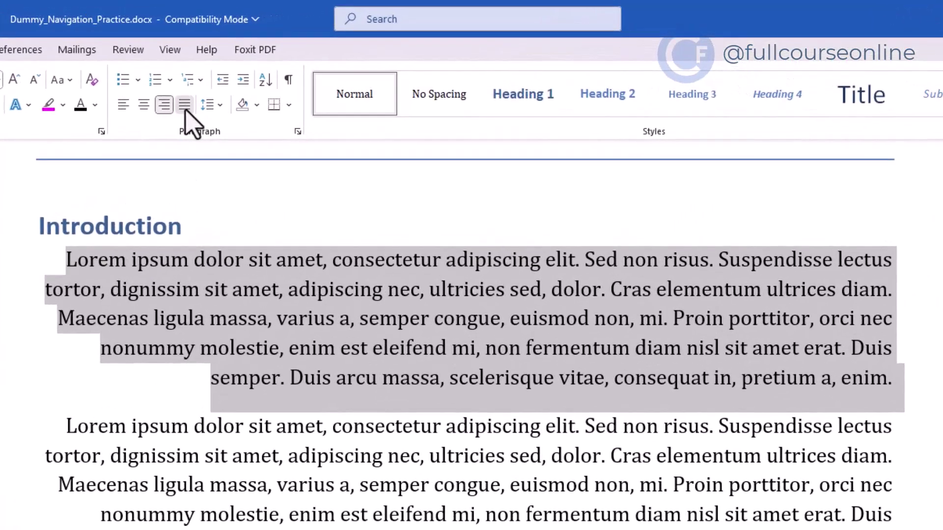
left_click(185, 104)
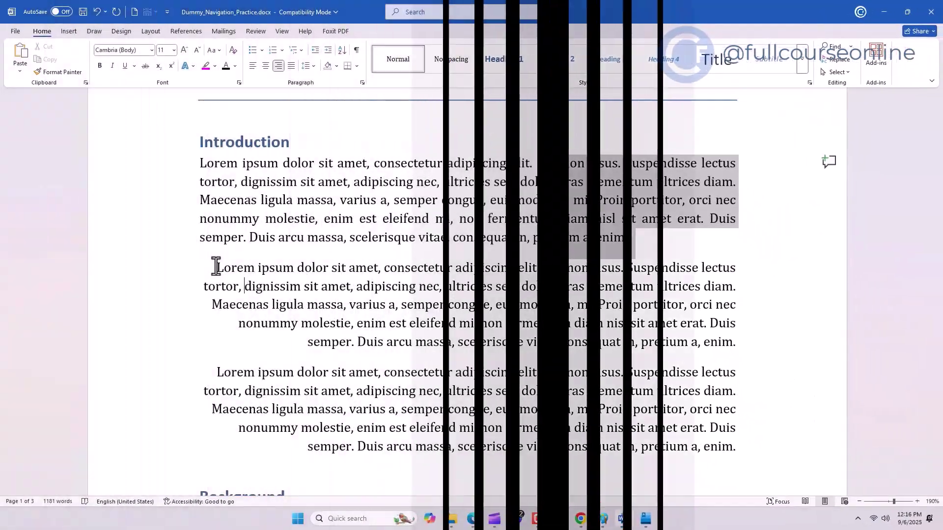
left_click_drag(110, 375, 854, 494)
left_click_drag(745, 352, 739, 451)
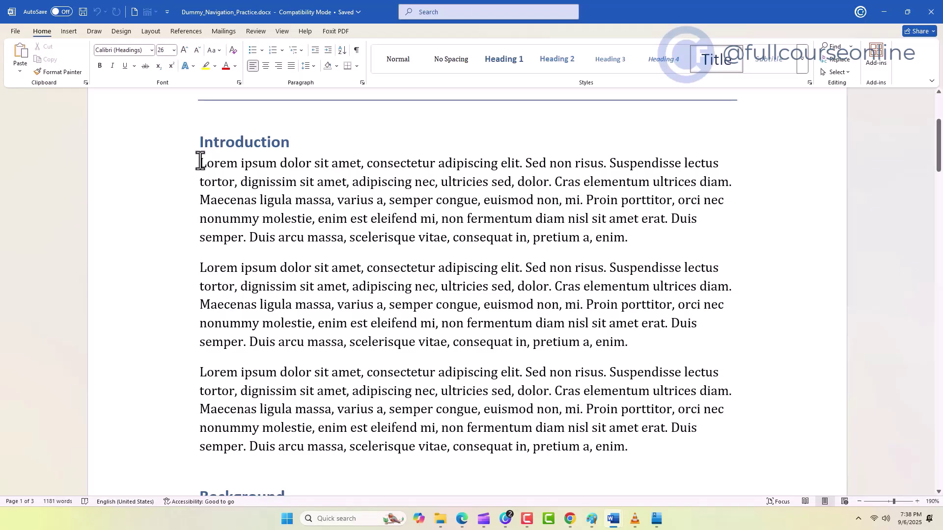
Increase the indent of the first Introduction paragraph by two levels and decrease it by one level.
left_click_drag(200, 162, 638, 240)
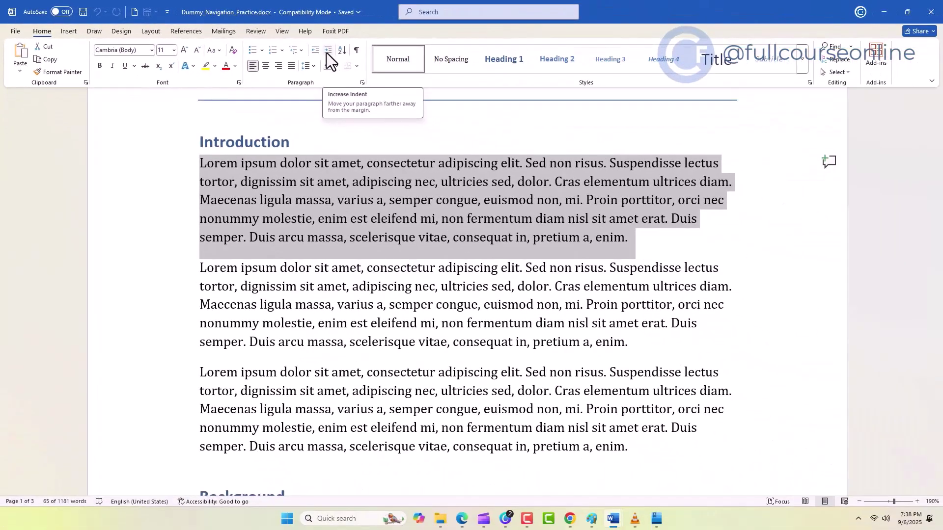
left_click(325, 54)
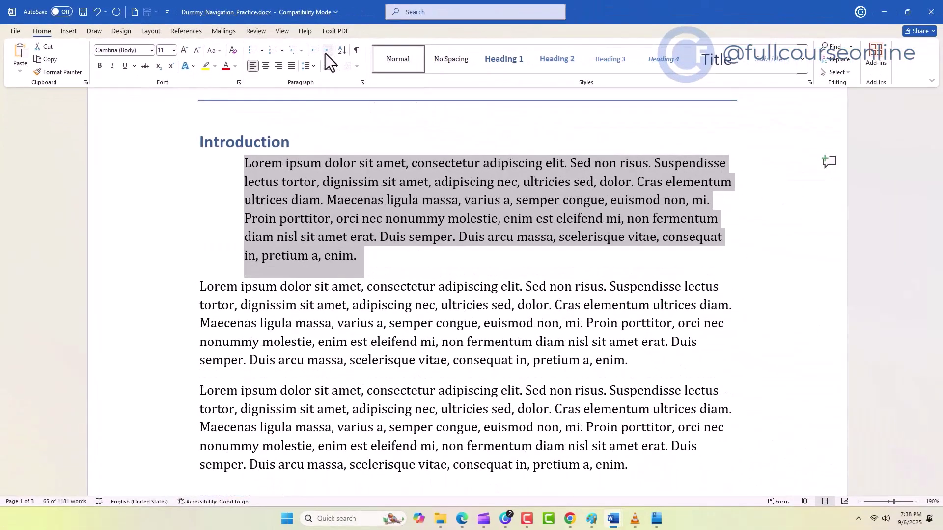
left_click(325, 54)
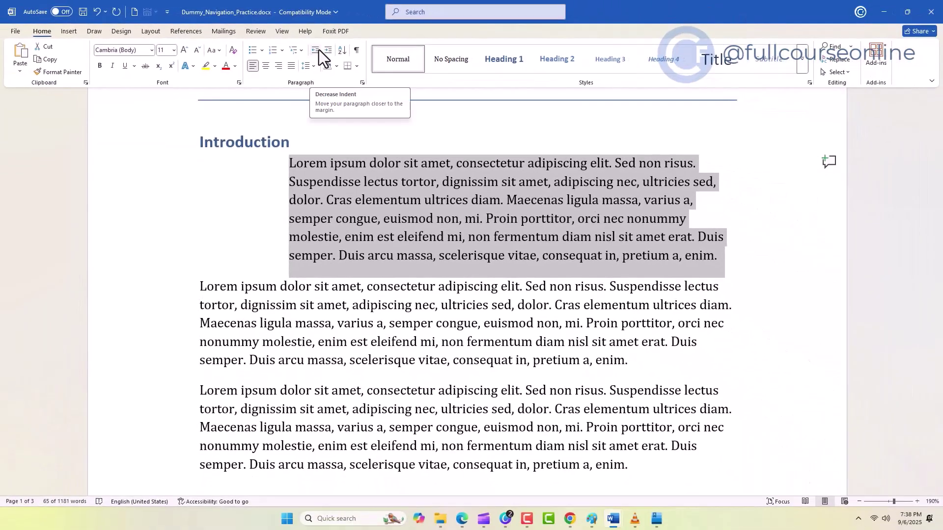
left_click(319, 51)
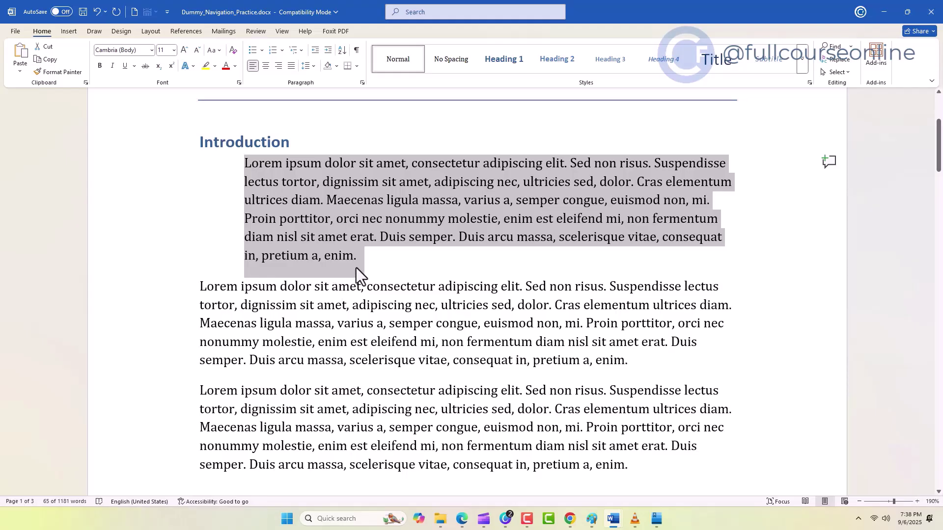
left_click(356, 268)
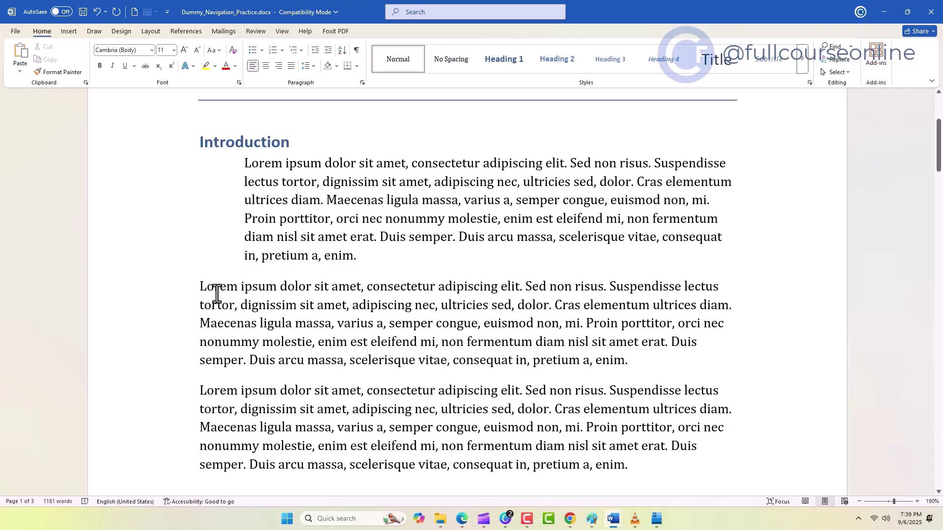
Give the second paragraph under the Introduction heading a special first-line indent of 0.8".
left_click_drag(199, 287, 690, 364)
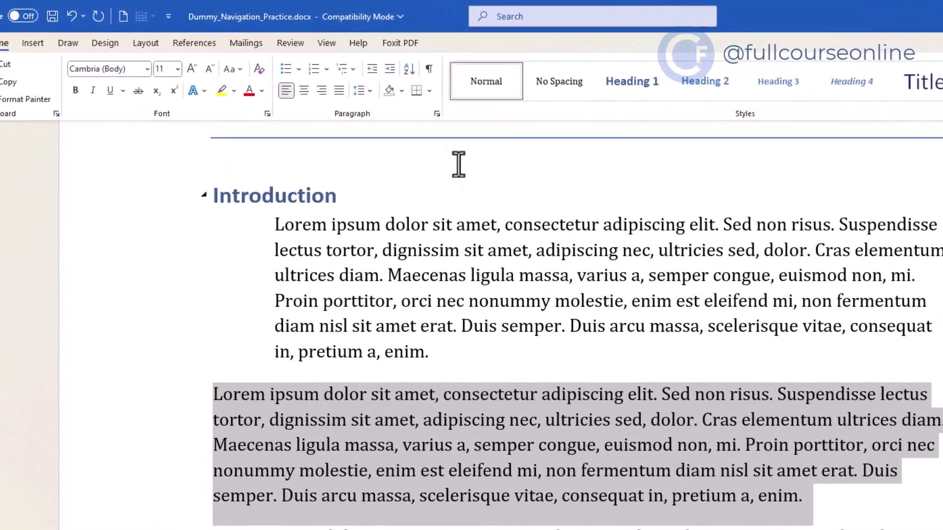
left_click(394, 96)
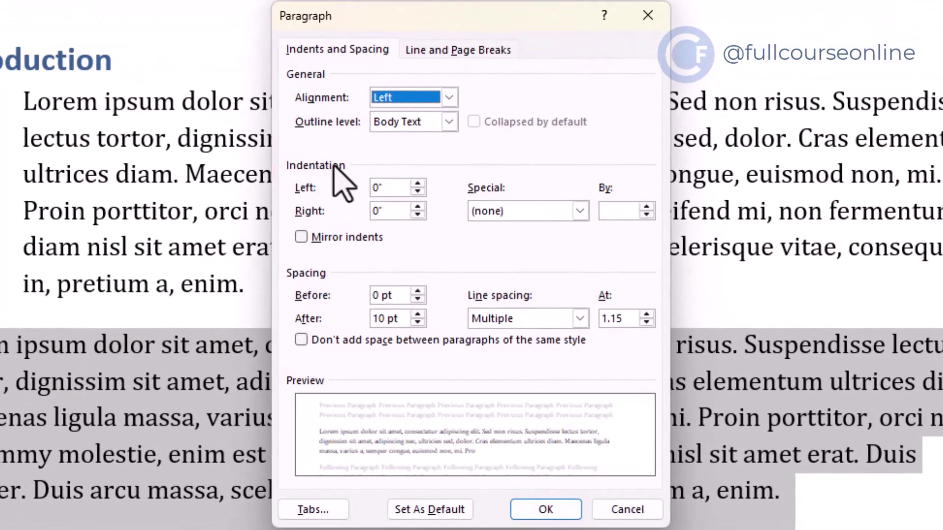
left_click(580, 212)
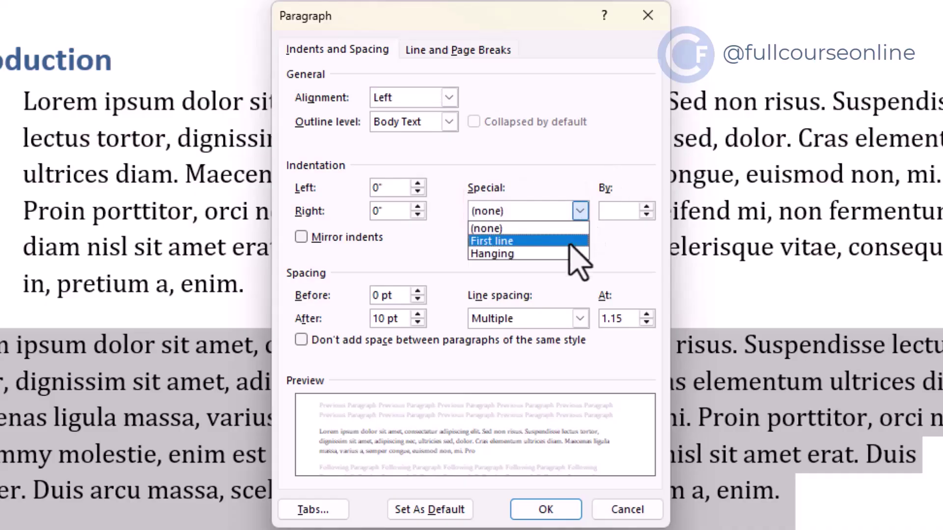
left_click(570, 241)
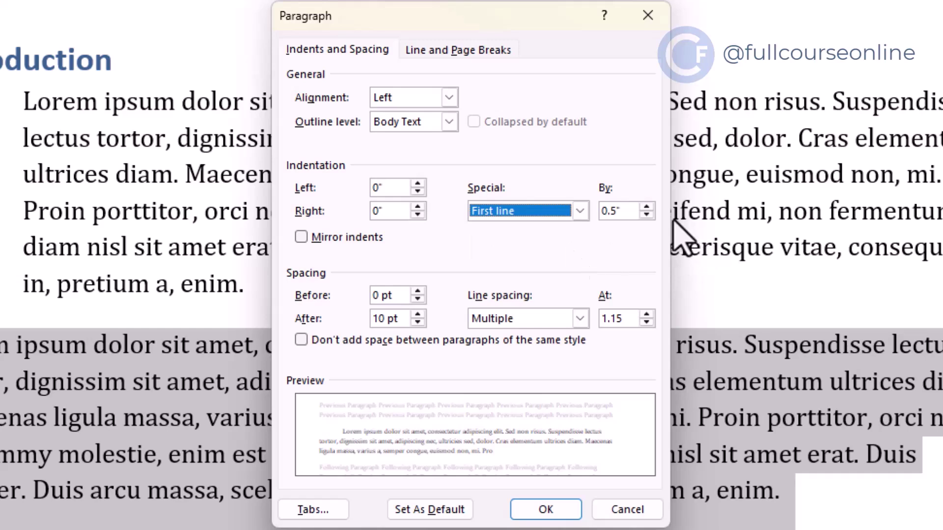
left_click(646, 207)
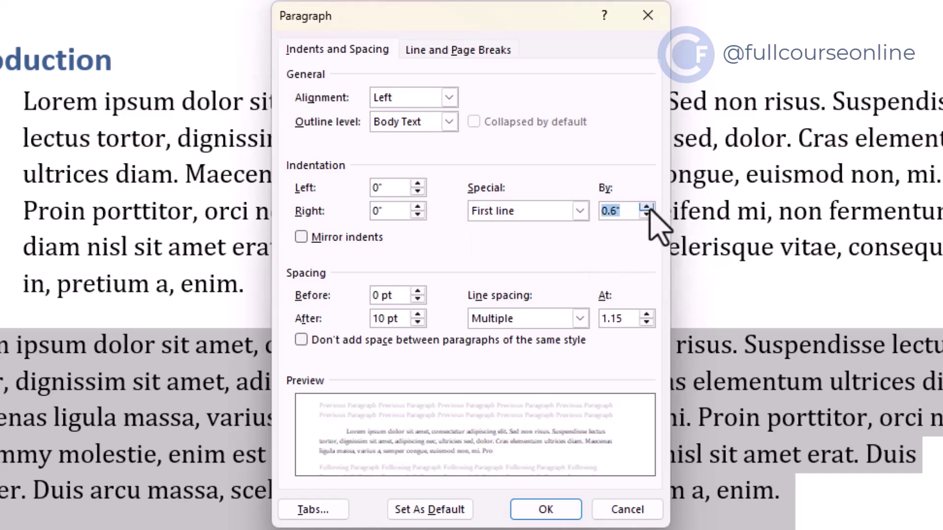
left_click(647, 208)
left_click(647, 207)
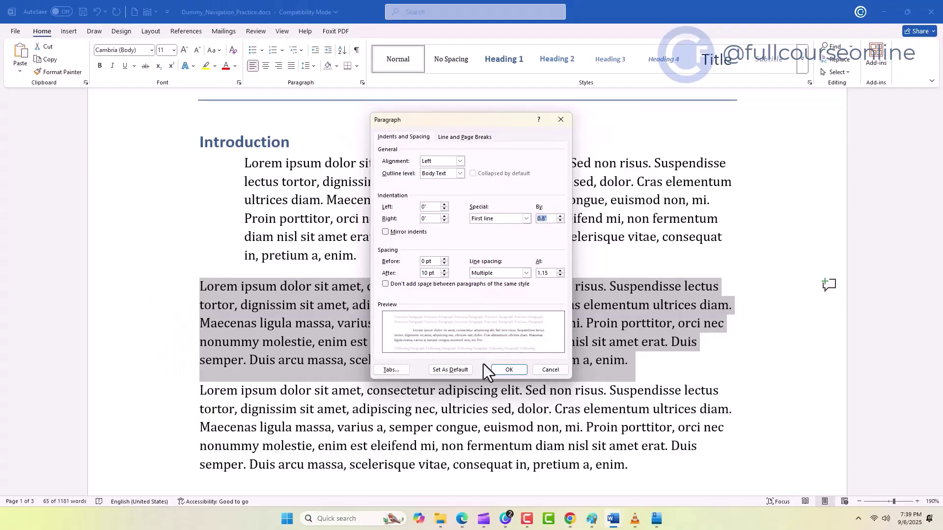
left_click(499, 370)
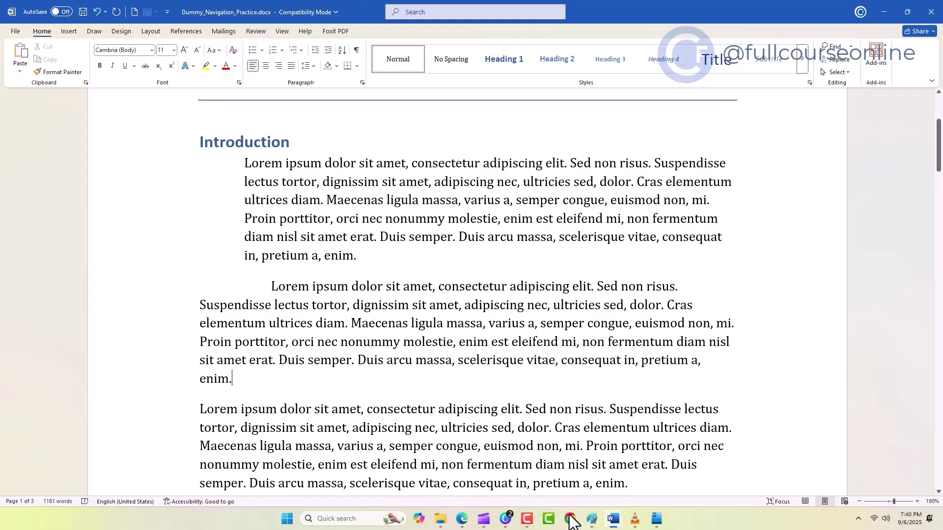
Give the third paragraph under the Introduction heading a special hanging indent of 0.6".
scroll(293, 429, "down", 3)
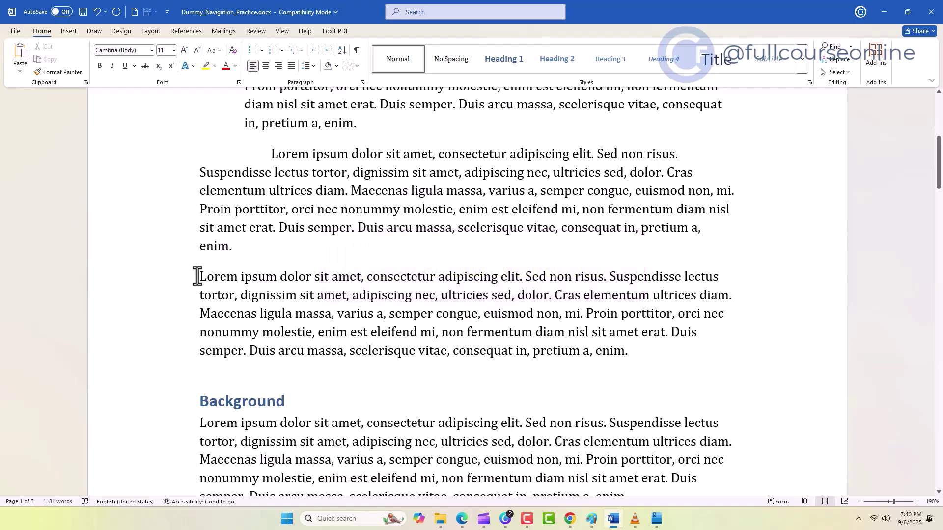
left_click_drag(197, 277, 634, 358)
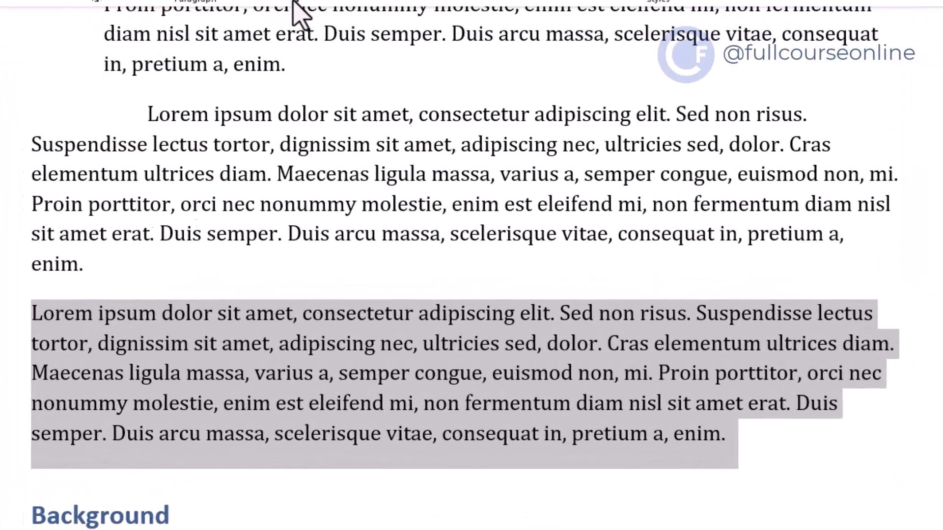
left_click(358, 76)
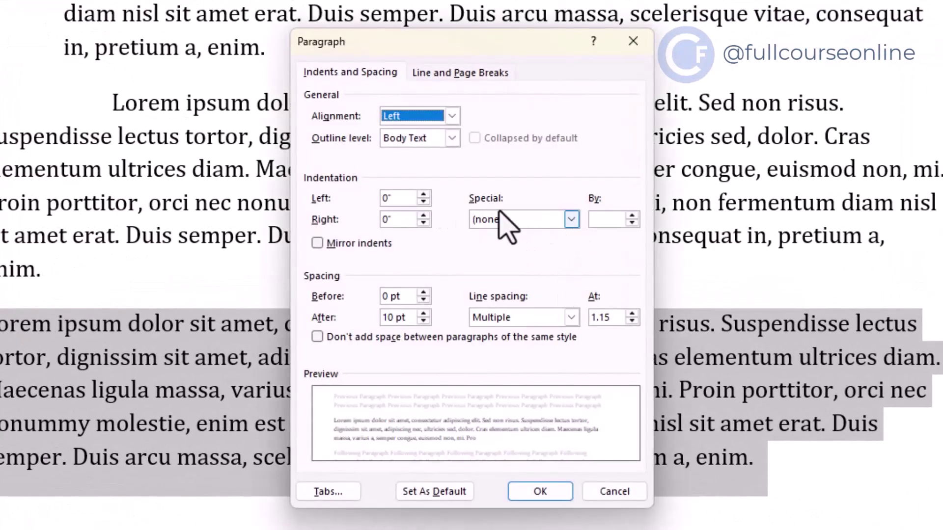
left_click(571, 220)
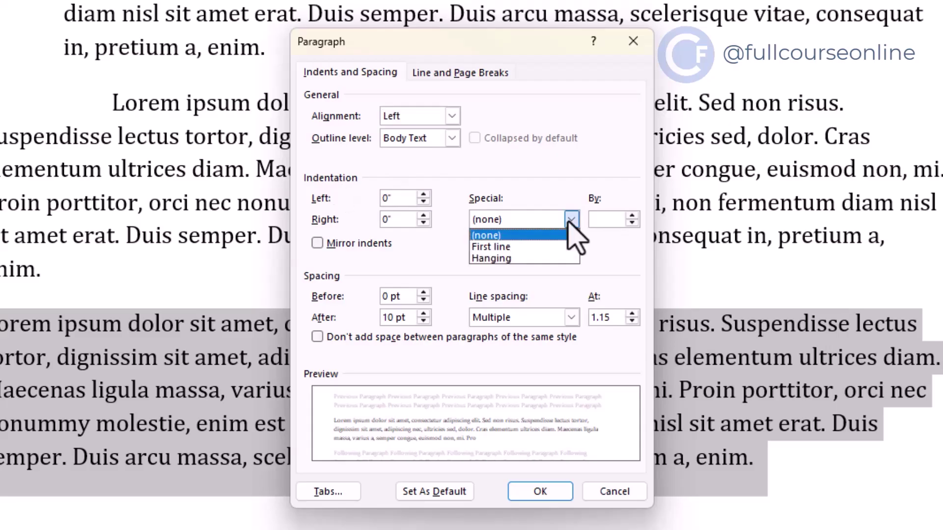
left_click(546, 259)
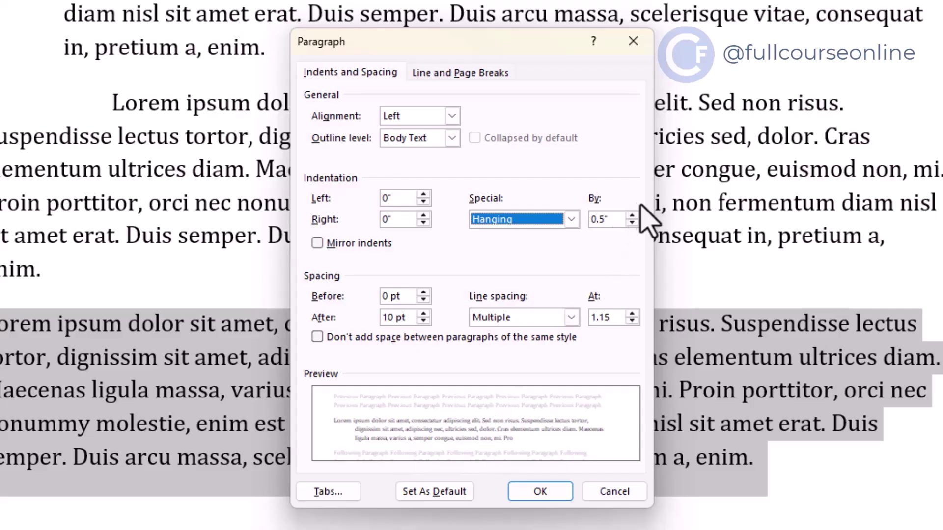
left_click(632, 217)
left_click(631, 216)
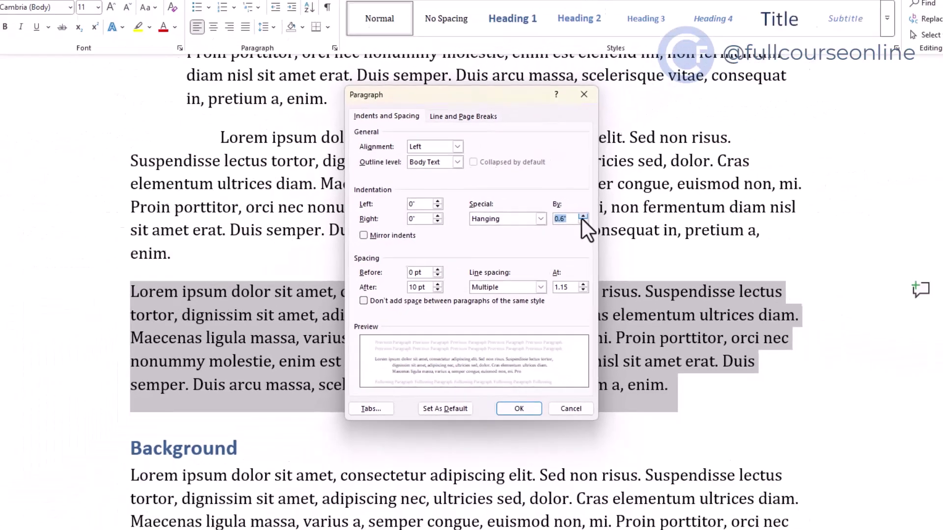
left_click(509, 369)
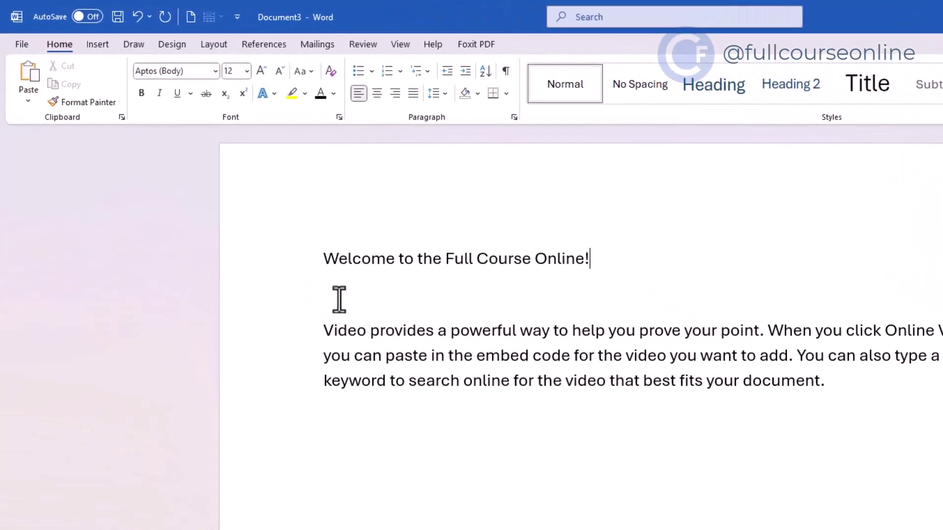
Set the font size of the "Welcome to the Full Course Online!" line in Document3 to 26.
left_click_drag(322, 259, 598, 269)
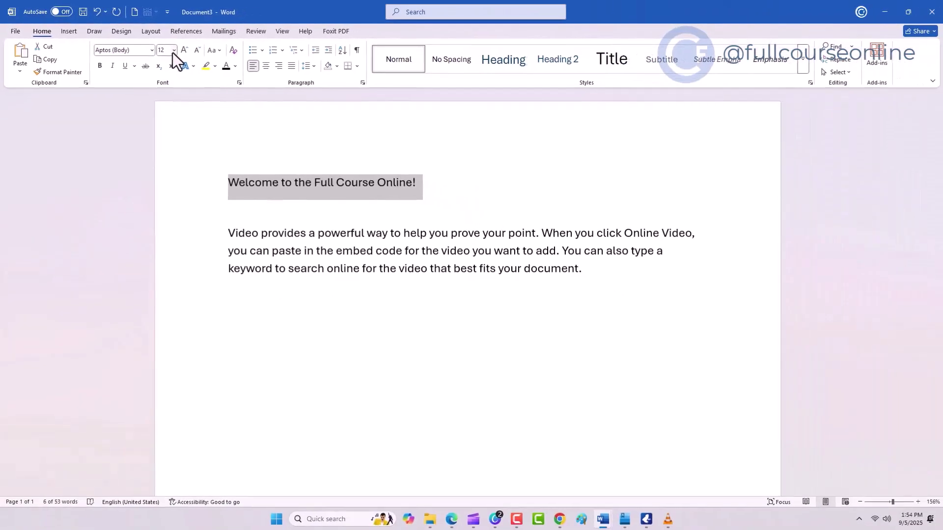
left_click(215, 61)
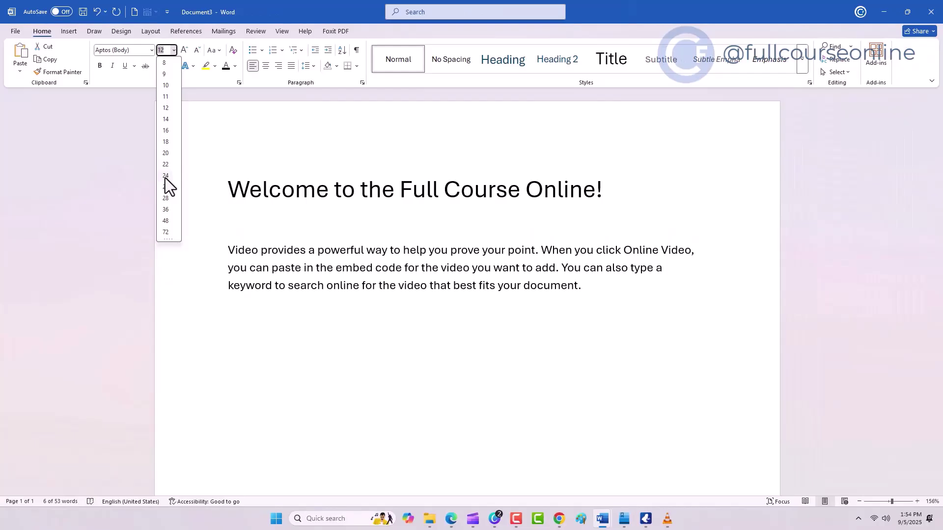
left_click(167, 53)
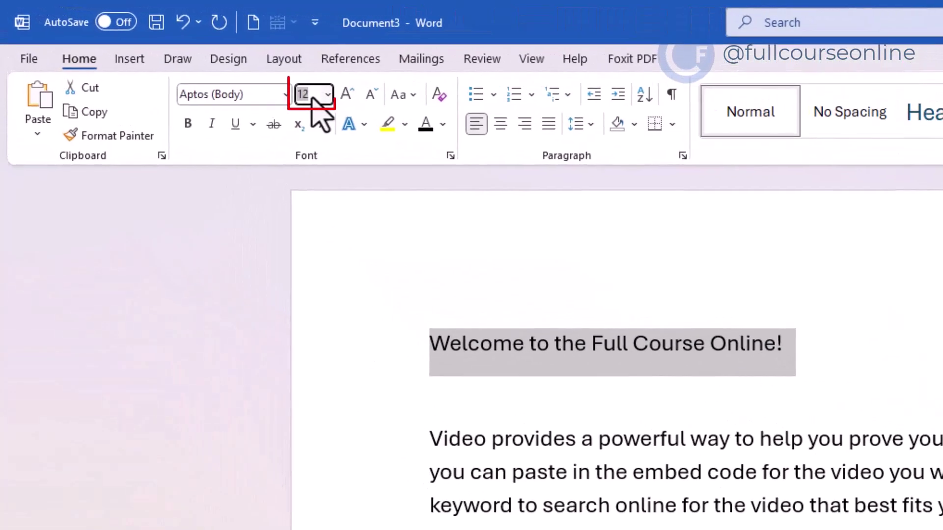
type("26")
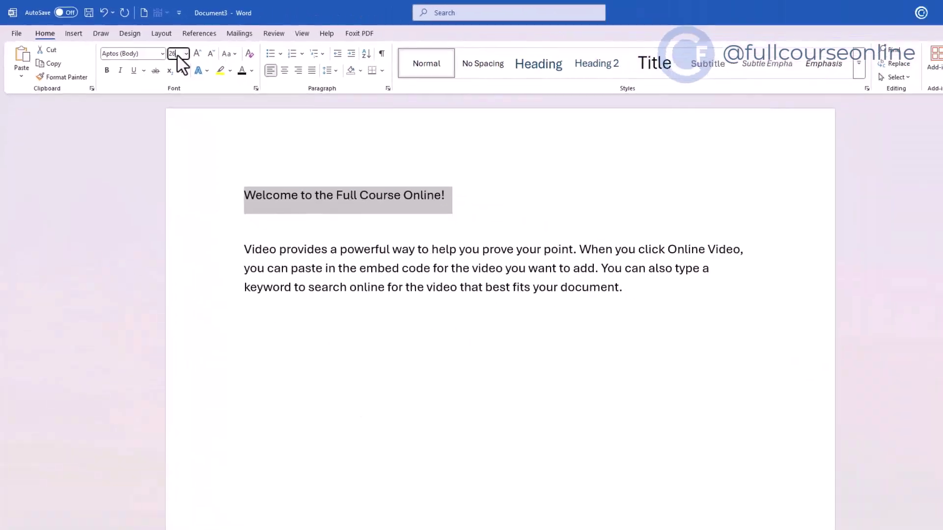
key("Return")
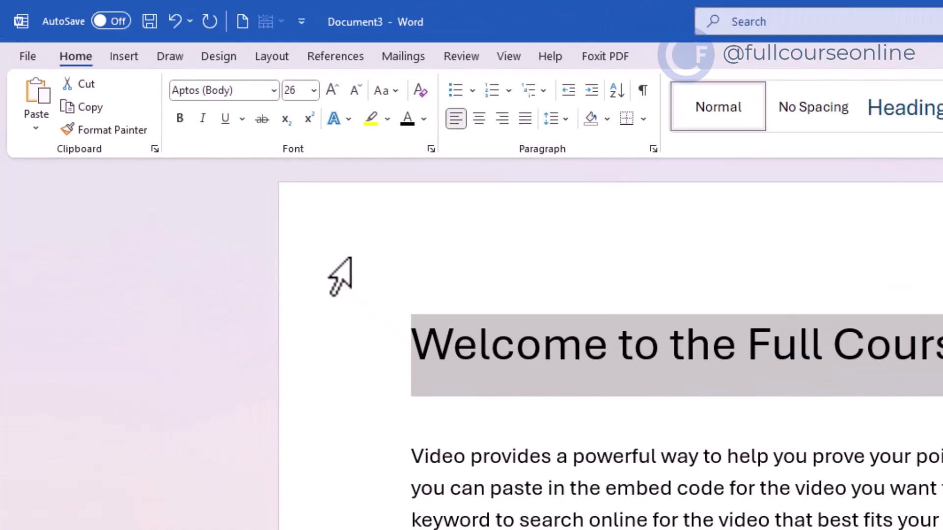
Enlarge the welcome line's font stepwise to 36 and shrink it stepwise to 22.
left_click(332, 94)
left_click(332, 93)
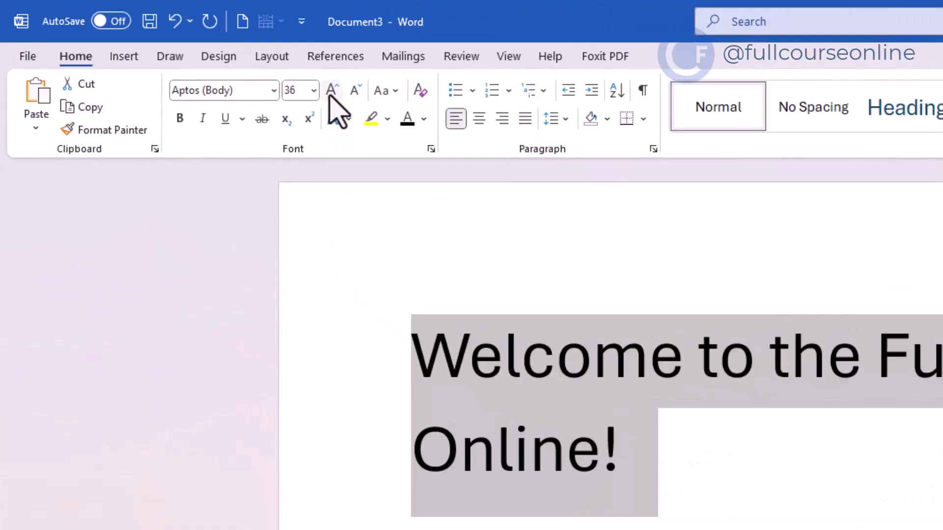
left_click(358, 92)
left_click(358, 92)
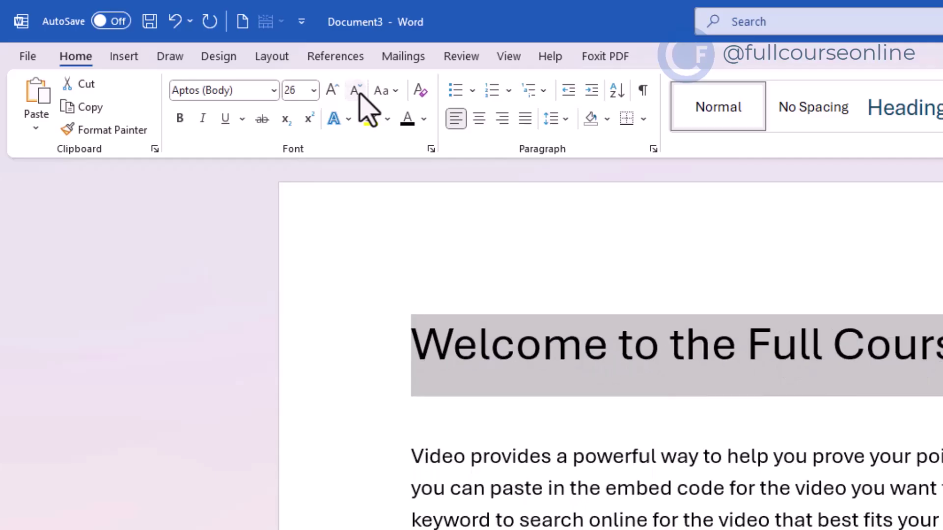
left_click(358, 92)
left_click(358, 92)
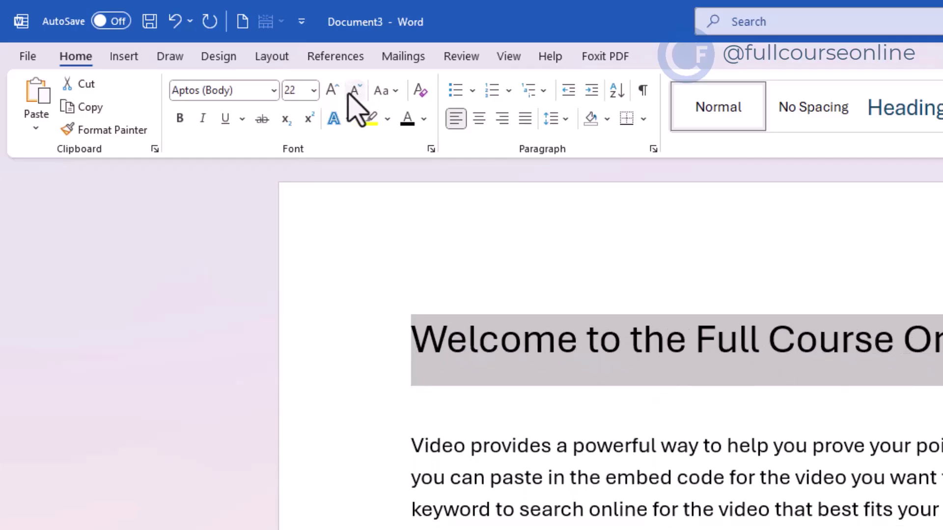
Increase the welcome line's font size stepwise to 28 and deselect the text.
left_click(333, 91)
left_click(333, 91)
left_click(333, 91)
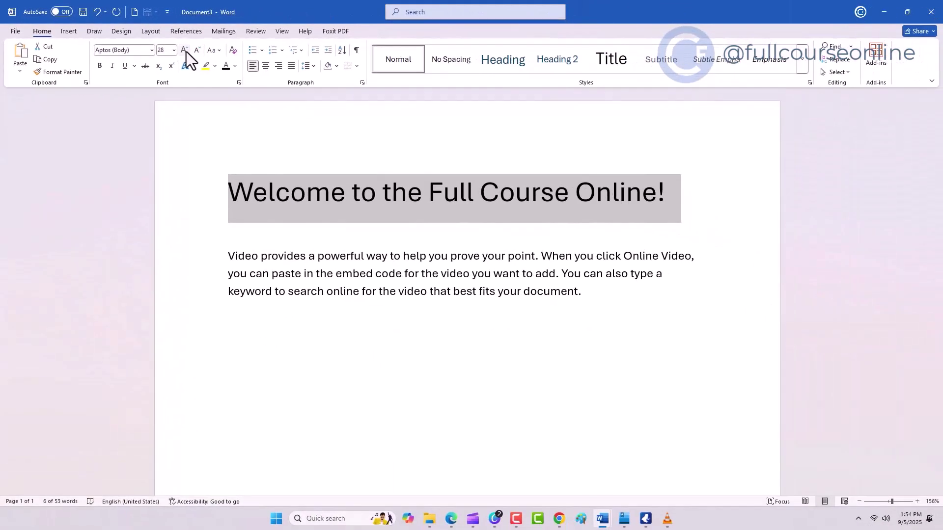
left_click(230, 318)
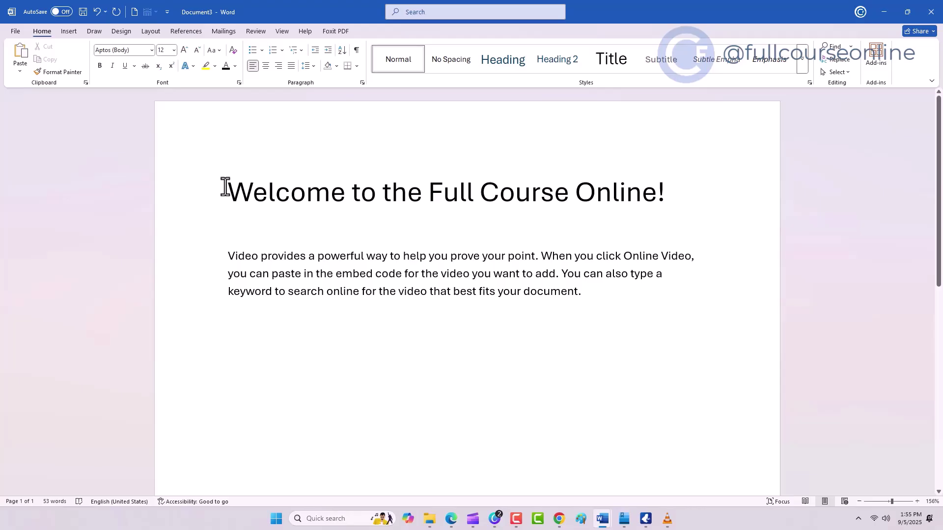
Browse the available fonts for the "Welcome to the Full Course Online!" line and apply Rochester.
left_click_drag(225, 187, 665, 193)
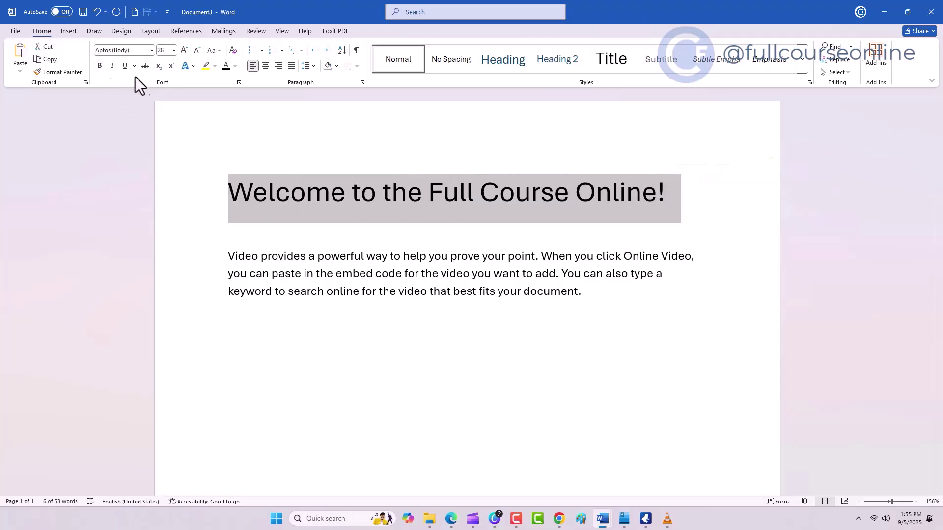
left_click(152, 54)
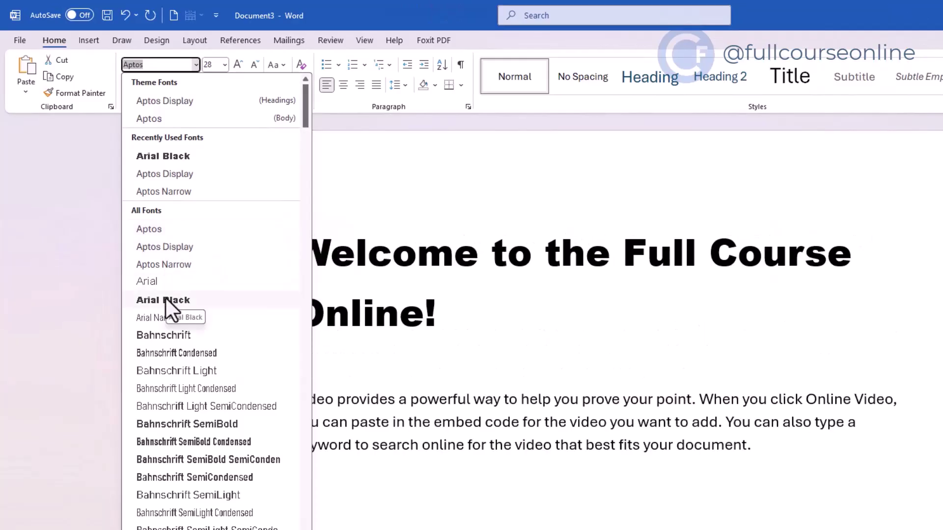
left_click_drag(305, 123, 301, 217)
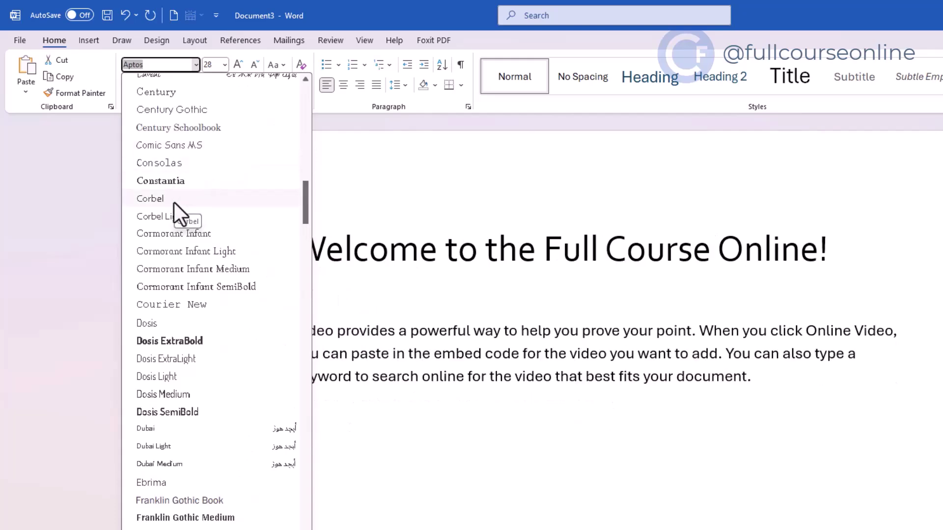
left_click_drag(302, 191, 305, 408)
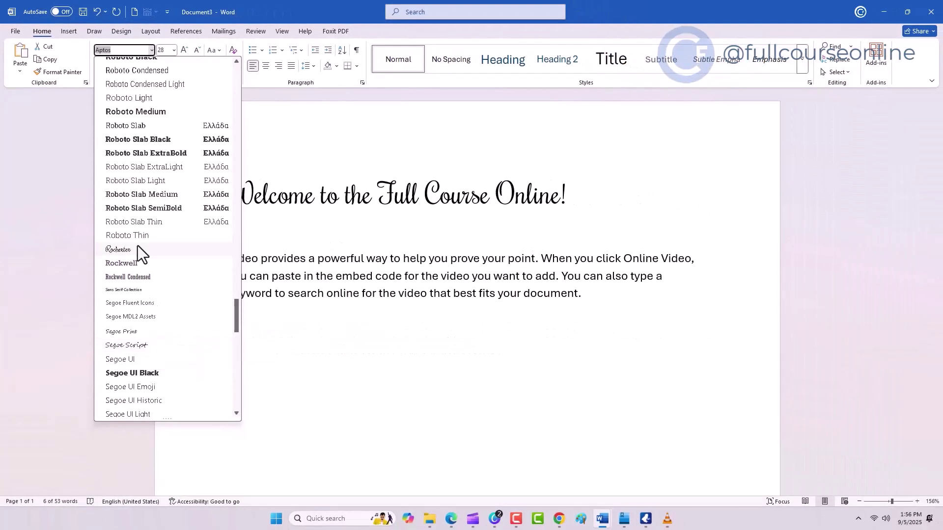
left_click(137, 248)
left_click(349, 324)
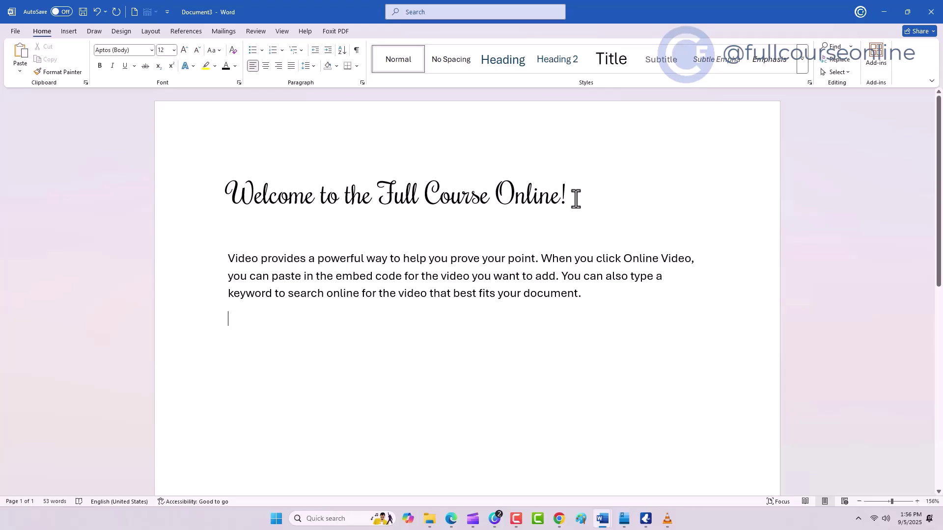
Apply the custom font color #1285EE to the "Welcome to the Full Course Online!" line in Document3.
left_click_drag(575, 199, 206, 174)
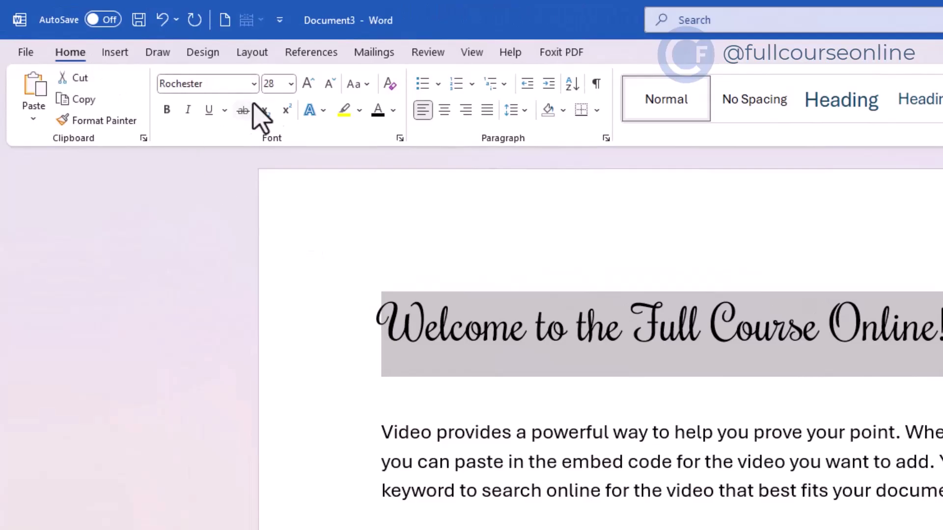
left_click(393, 110)
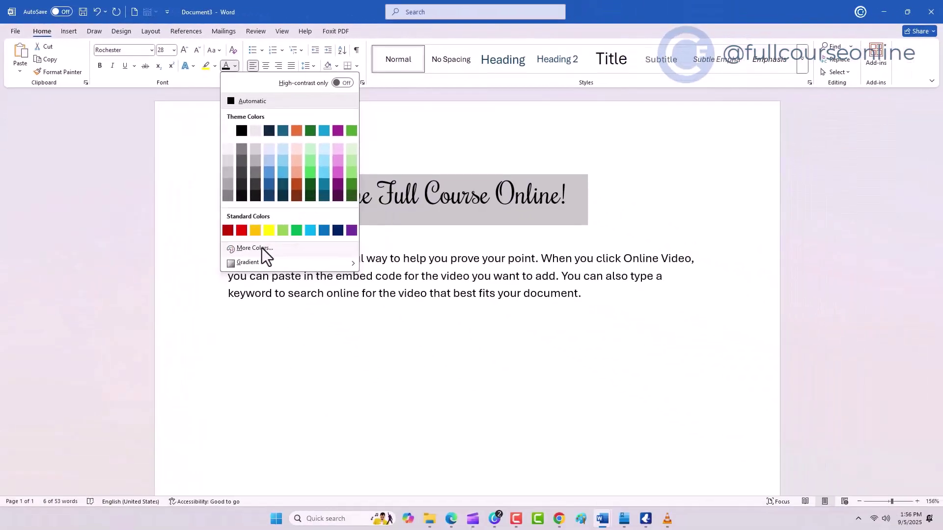
left_click(262, 249)
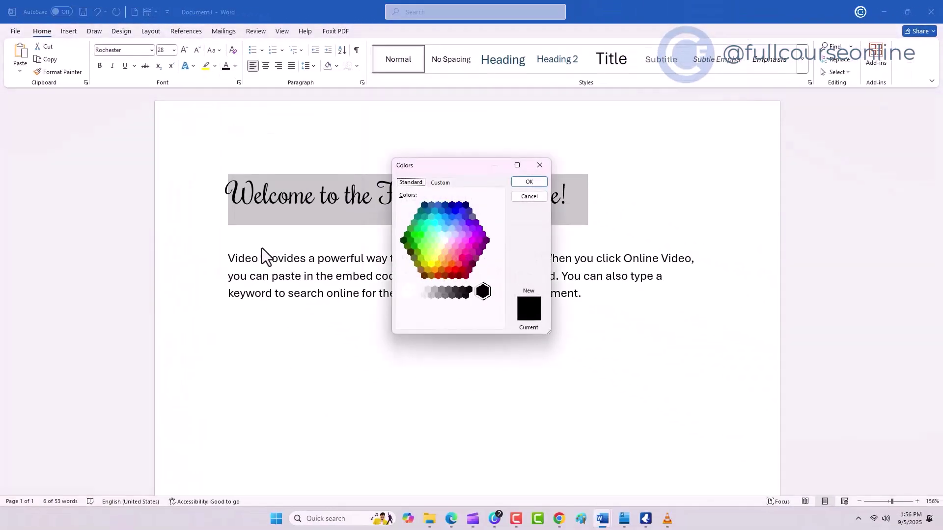
left_click_drag(439, 164, 465, 253)
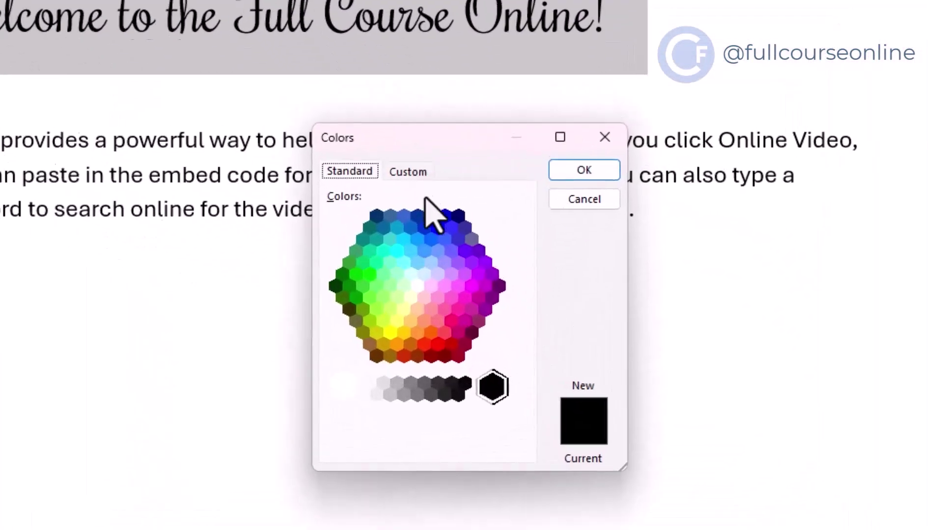
left_click(443, 238)
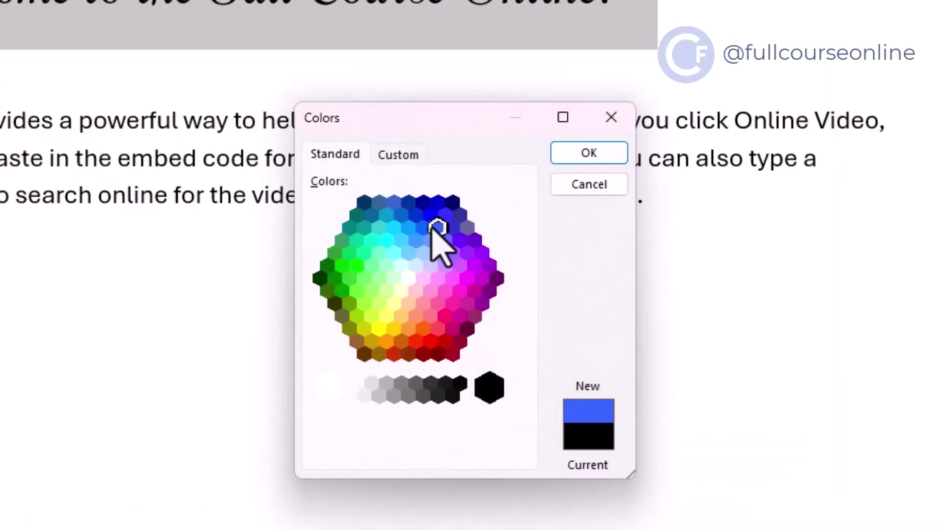
left_click(452, 227)
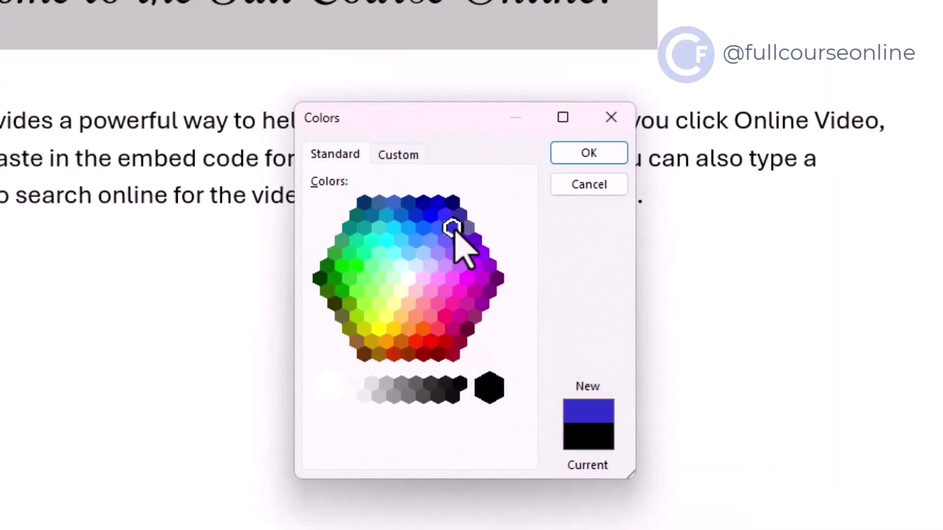
left_click(411, 156)
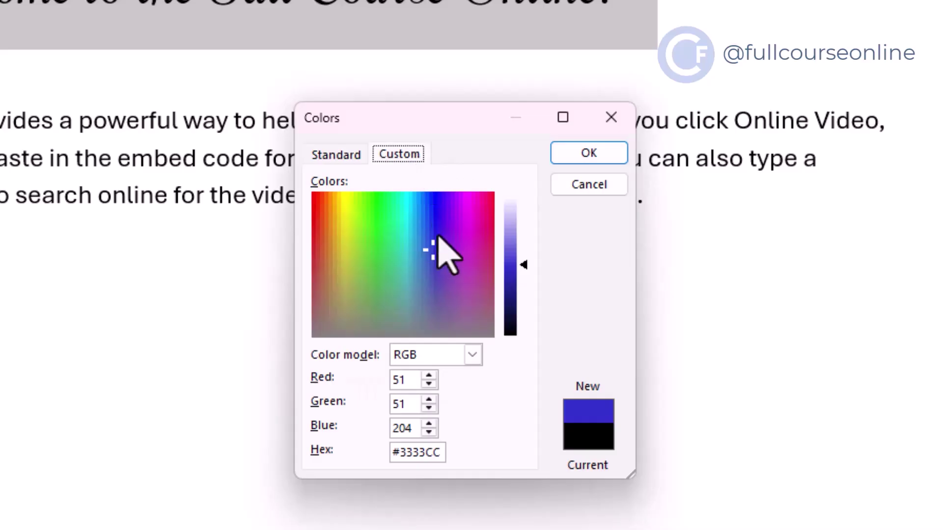
left_click_drag(436, 246, 416, 212)
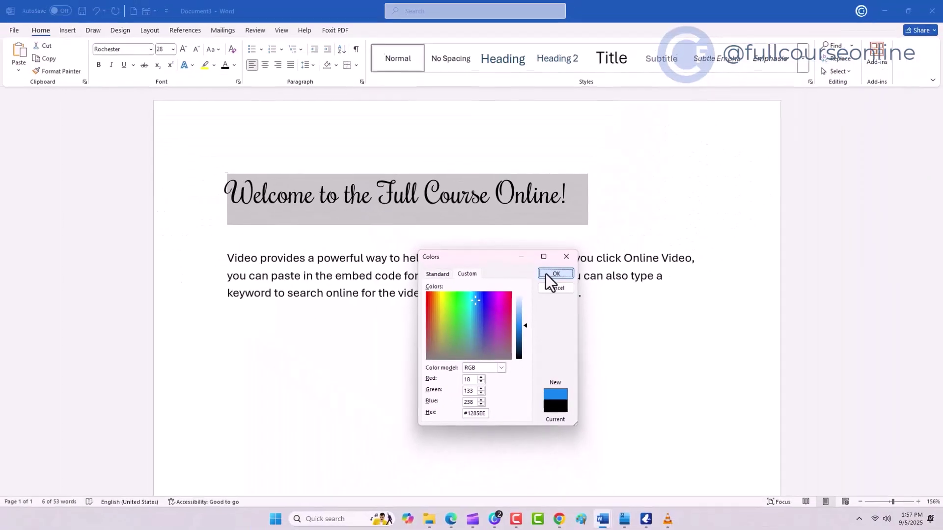
left_click(547, 274)
left_click(543, 246)
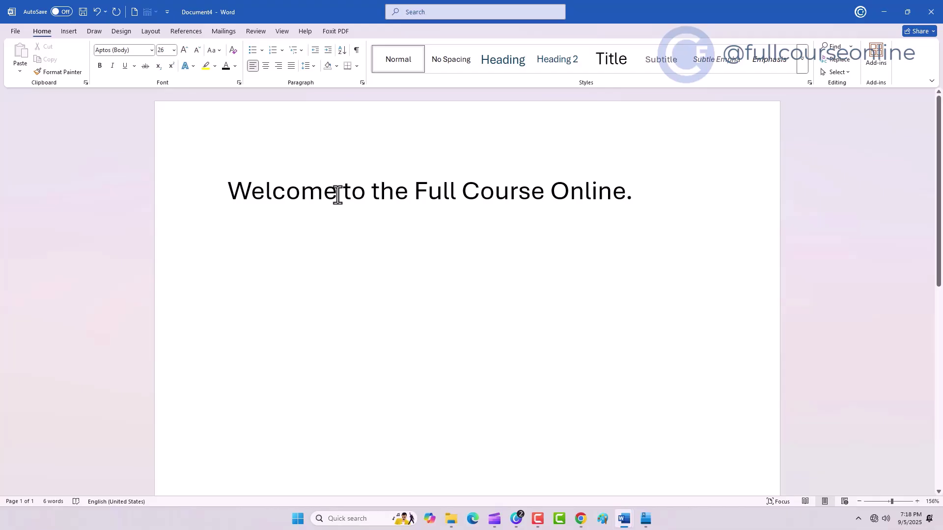
Bold the words "Welcome" and "Full Course Online" in the Document4 welcome line.
left_click_drag(338, 195, 228, 193)
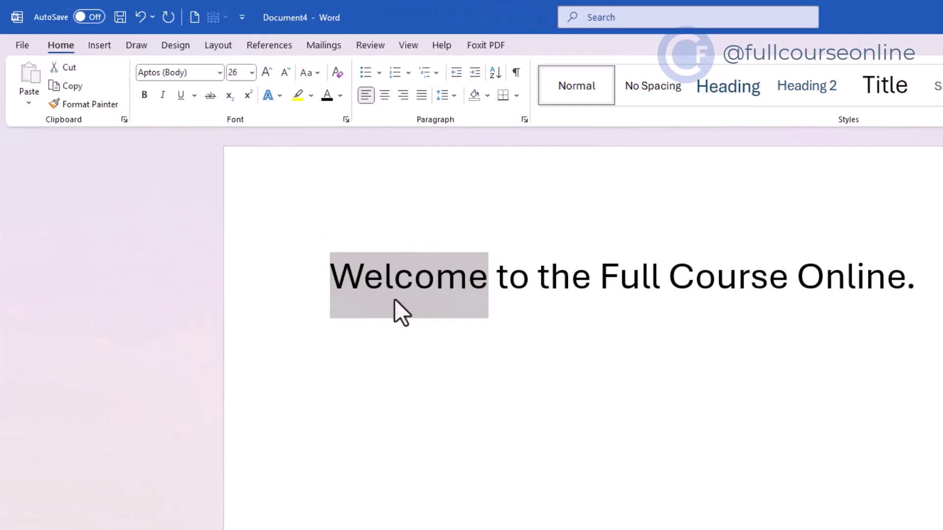
left_click(144, 96)
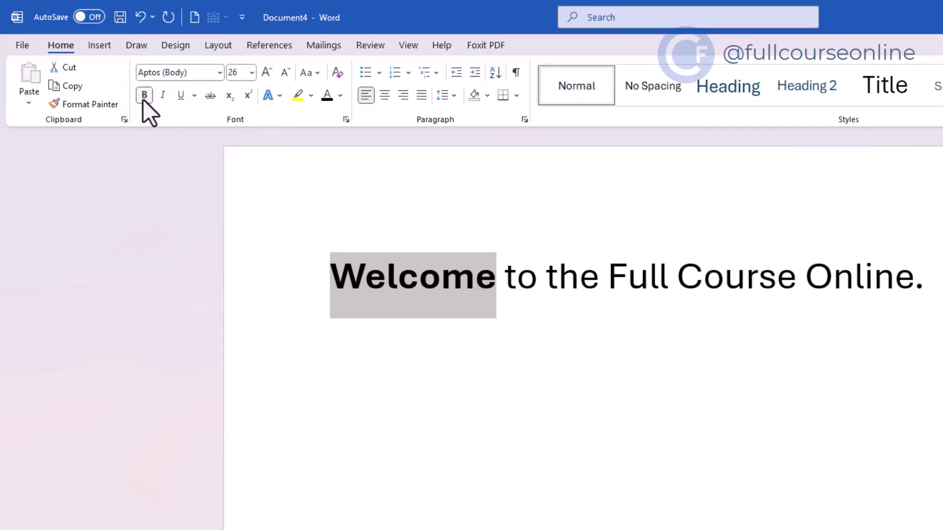
left_click(609, 278)
left_click_drag(609, 277, 905, 275)
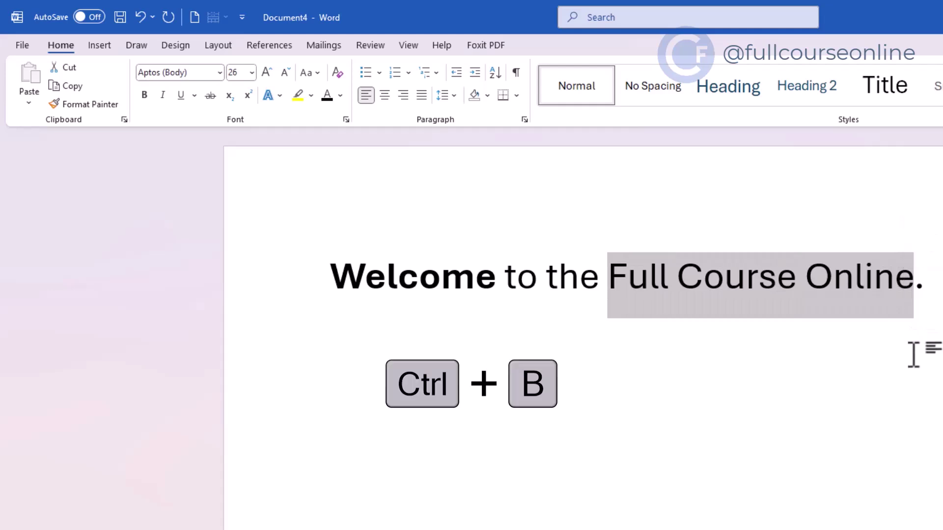
key("ctrl+b")
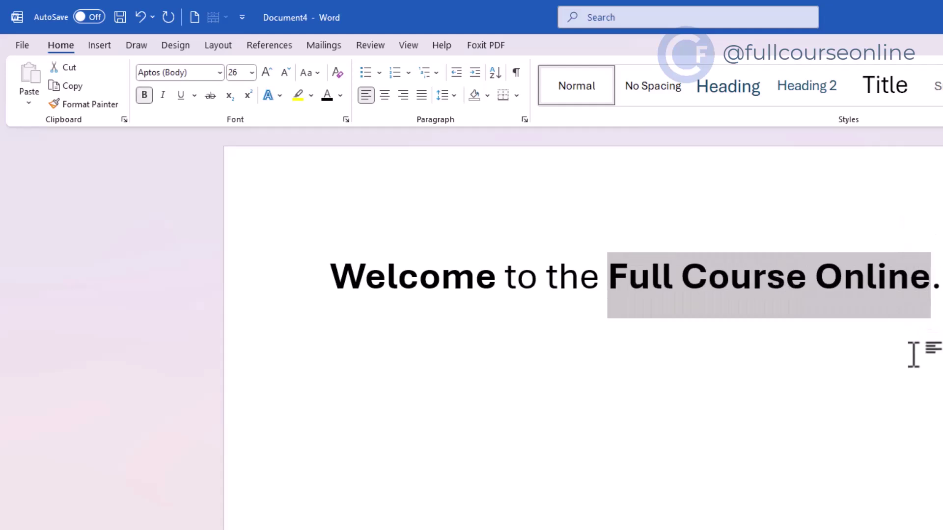
left_click(579, 440)
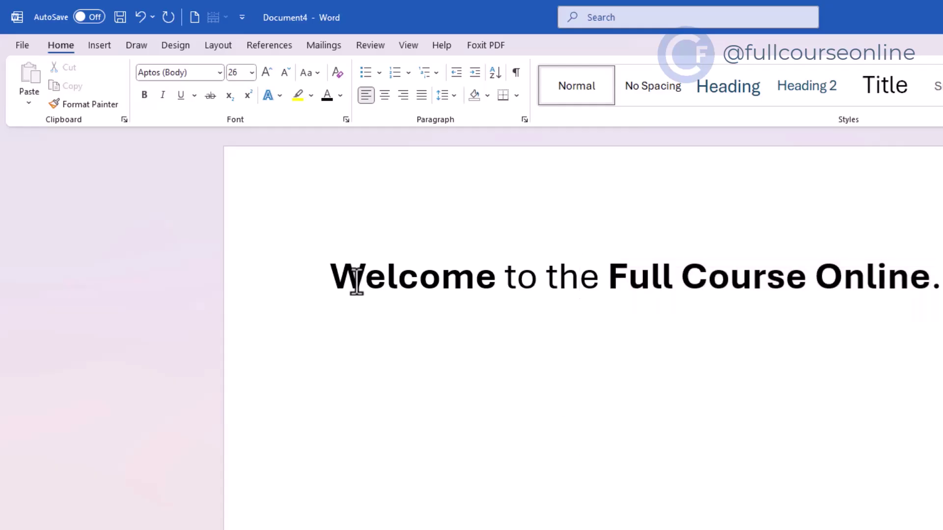
left_click_drag(326, 268, 934, 244)
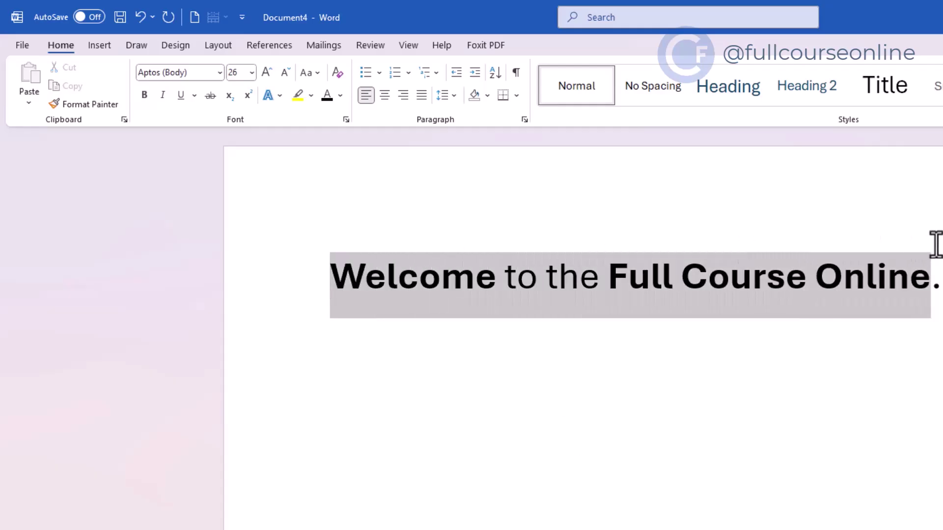
left_click(554, 275)
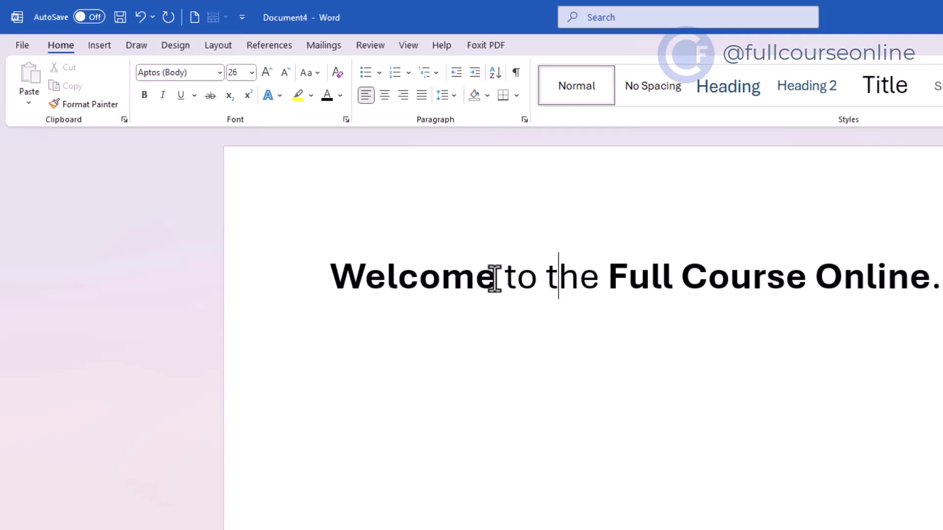
Italicize the words "Welcome" and "Full Course Online" in the welcome line.
left_click_drag(494, 278, 314, 274)
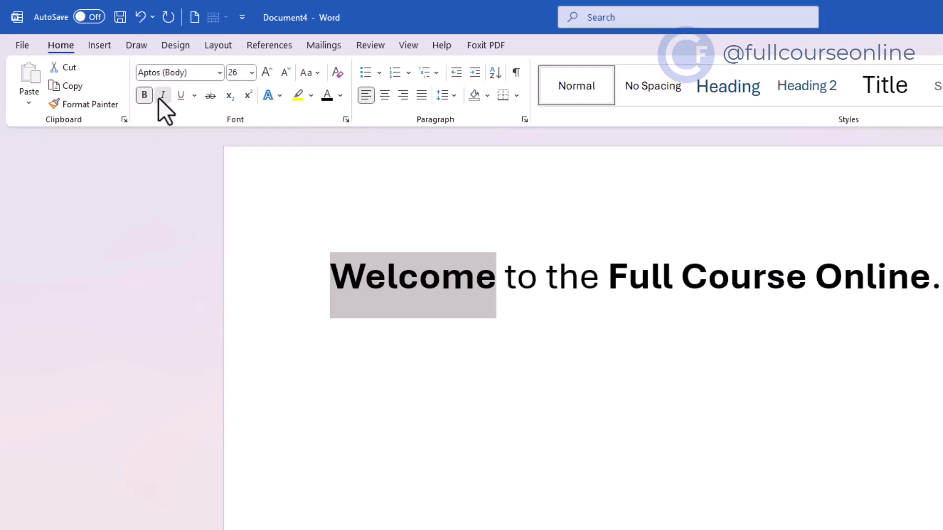
left_click(163, 95)
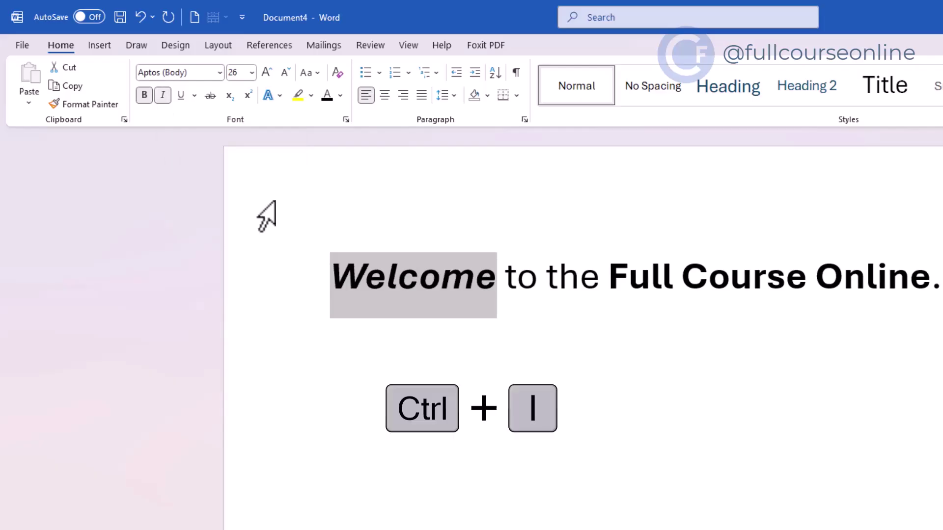
left_click_drag(602, 279, 892, 269)
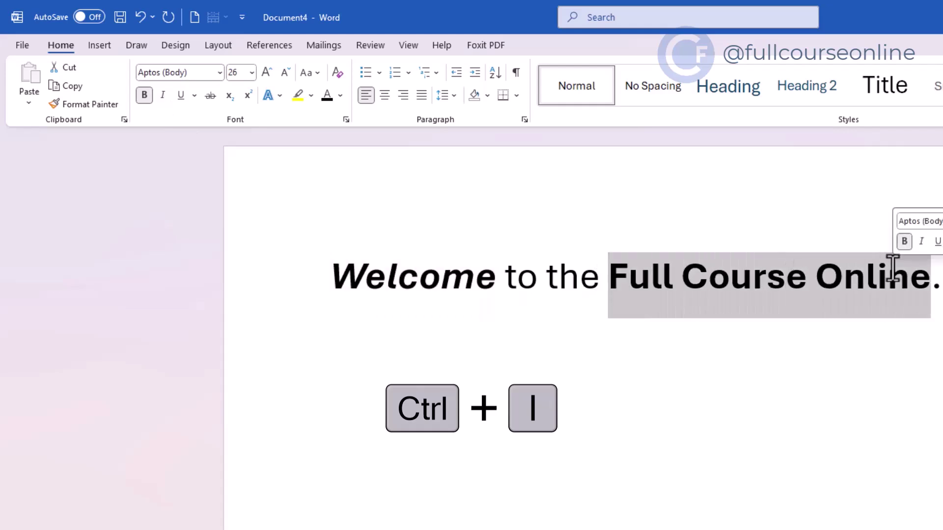
key("ctrl+i")
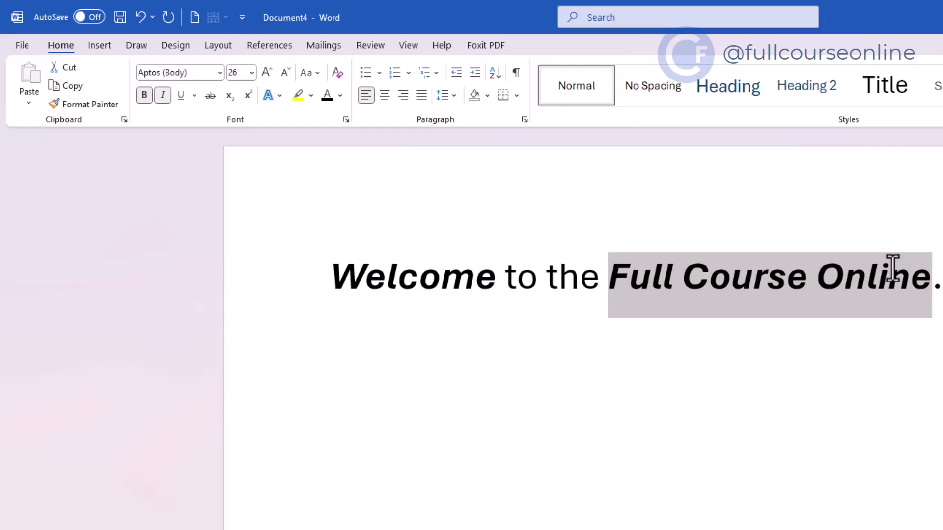
left_click(882, 359)
key("Home")
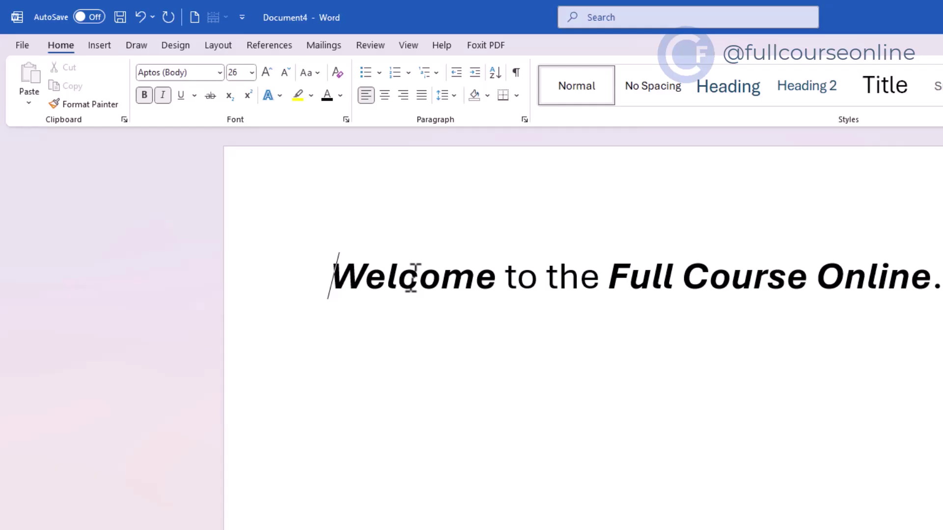
Underline "Welcome", followed by the remainder of the welcome line.
mouse_move(331, 277)
left_mouse_down()
mouse_move(516, 280)
mouse_move(500, 280)
left_mouse_up()
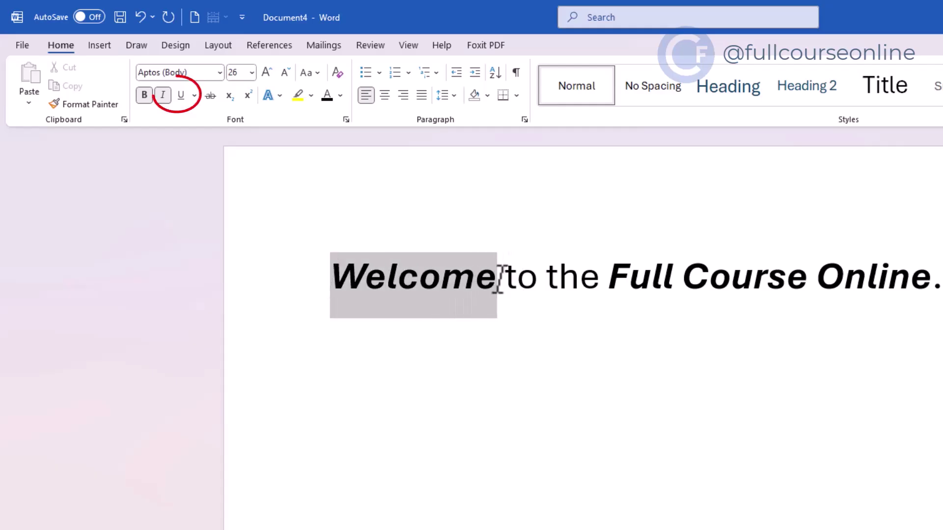
left_click(182, 95)
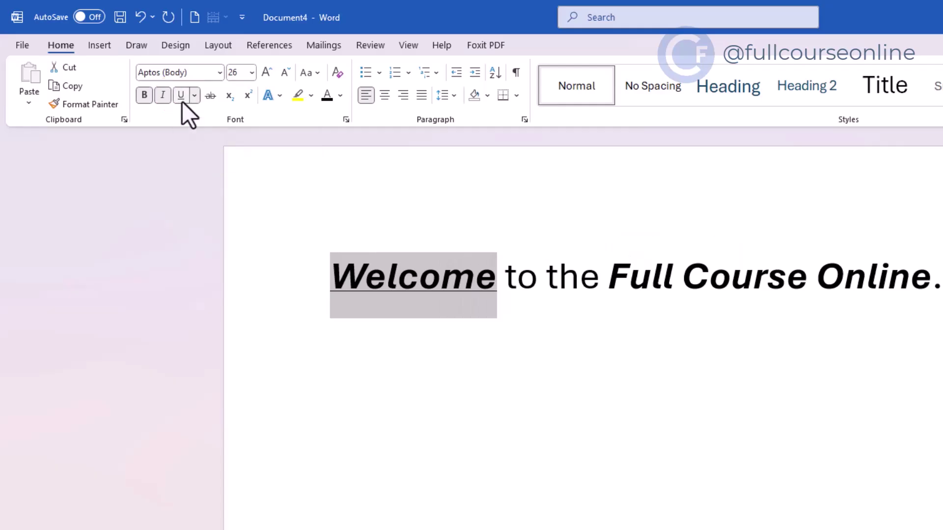
left_click(494, 278)
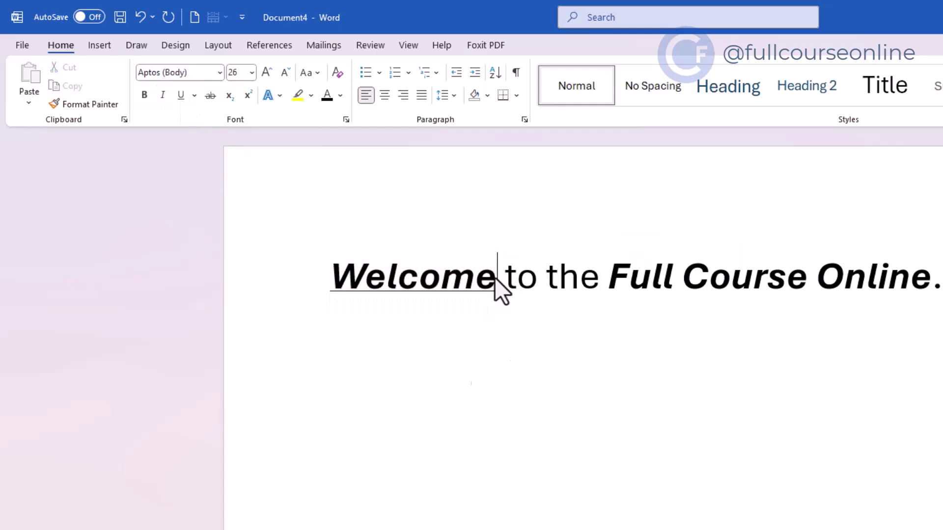
left_click_drag(932, 280, 496, 261)
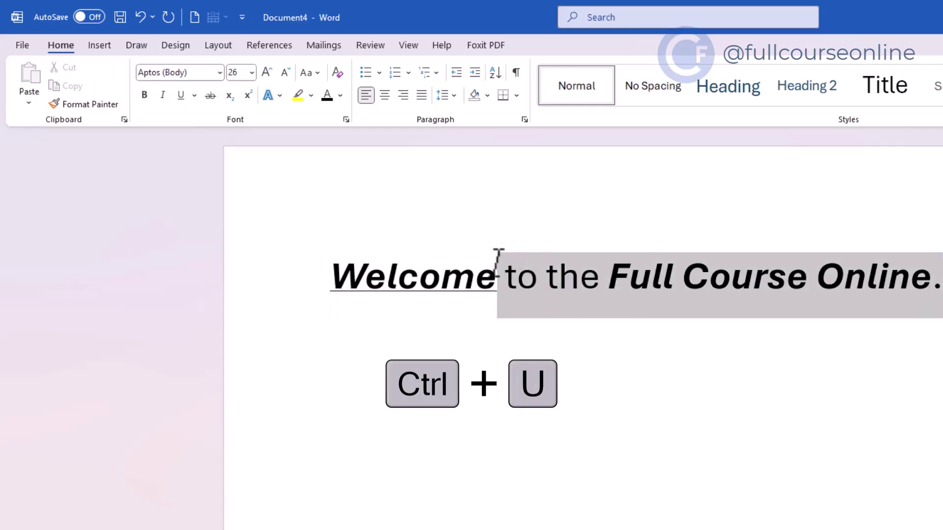
key("ctrl+u")
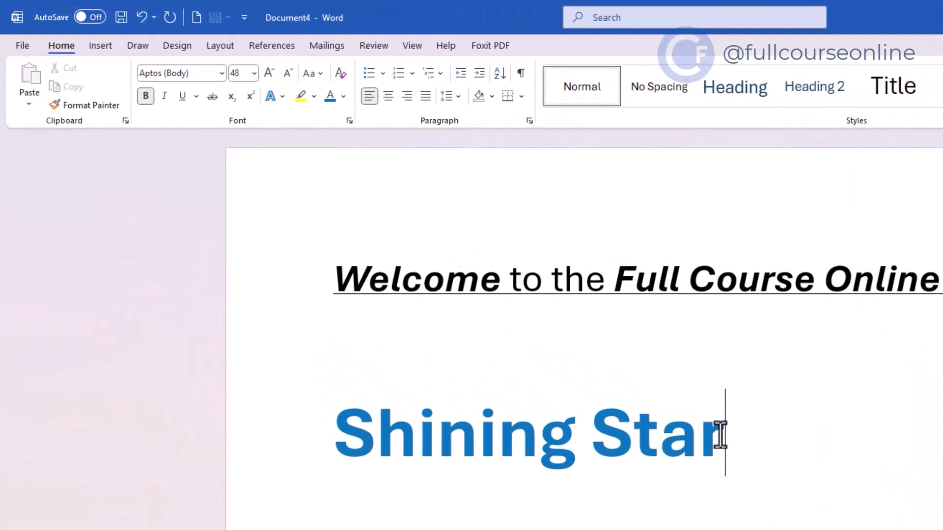
Apply strikethrough to the blue "Shining Star" heading.
left_click_drag(720, 435, 362, 421)
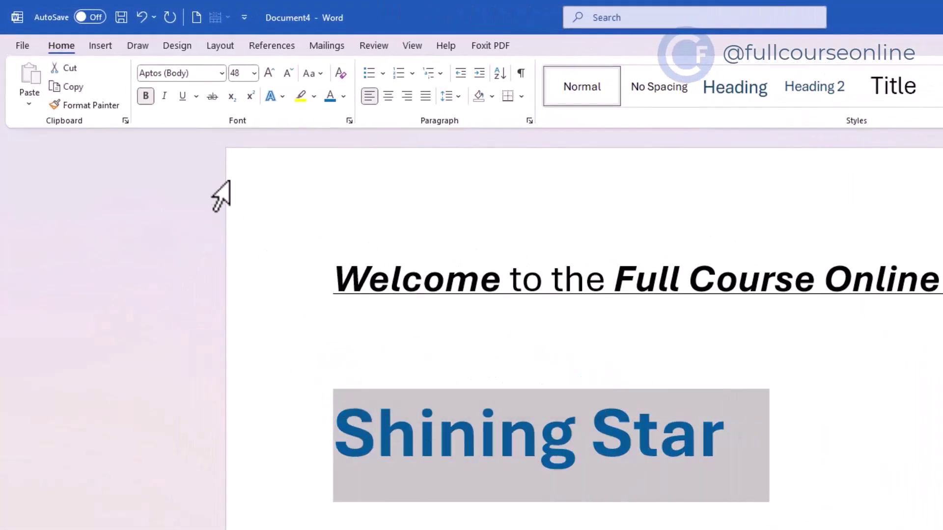
left_click(211, 101)
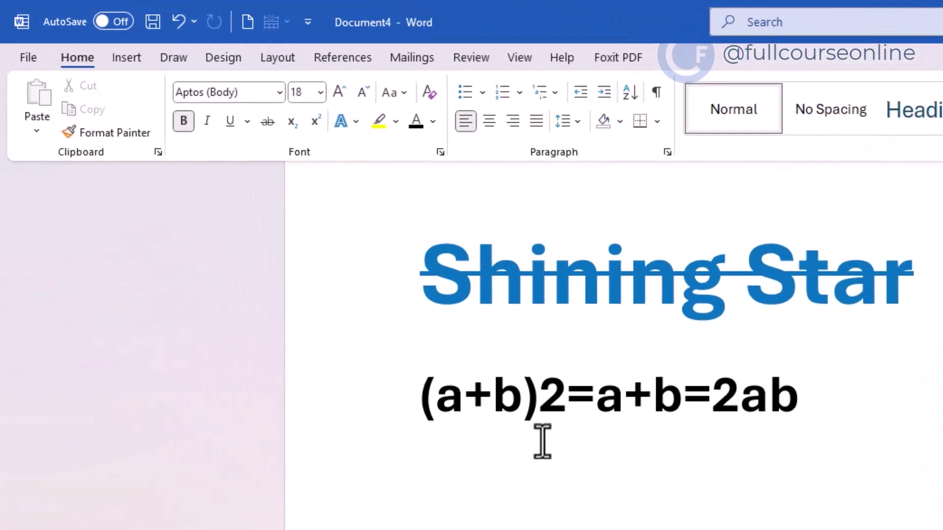
Apply superscript to the 2 after (a+b) in the equation and undo it.
left_click(541, 395)
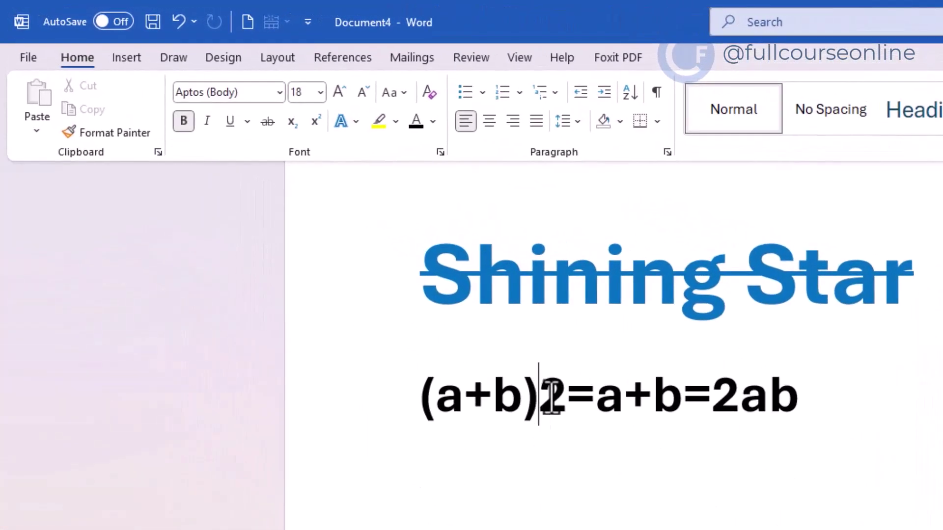
key("shift+Right")
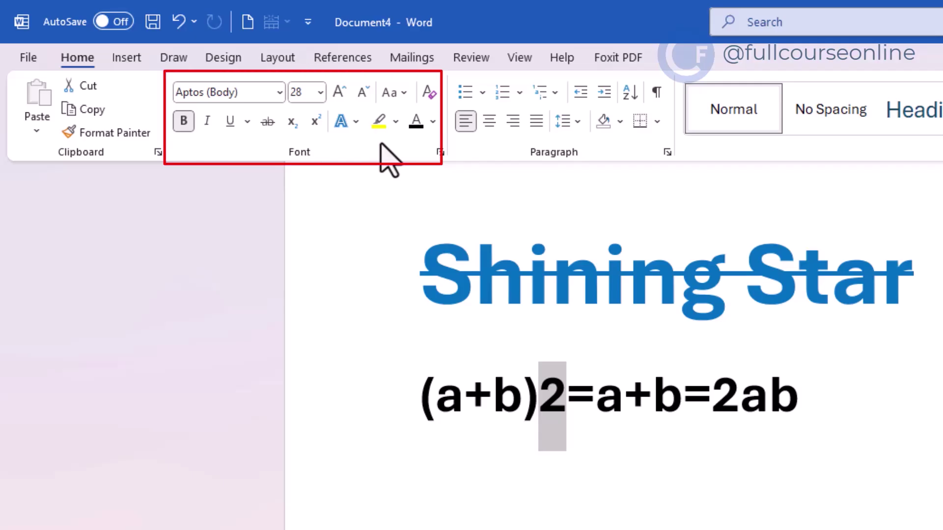
left_click(317, 123)
key("ctrl+z")
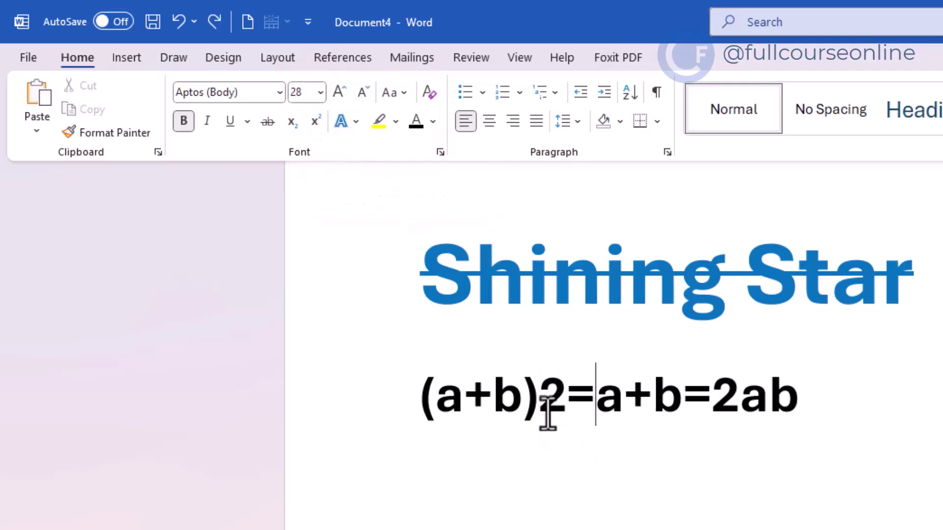
Format the exponent 2 following (a+b) in the equation as superscript.
left_click_drag(540, 393, 555, 400)
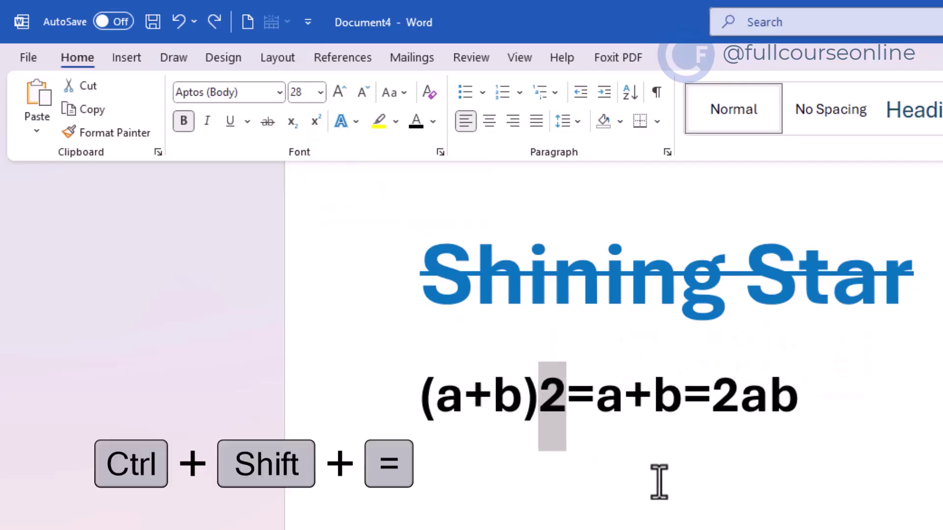
key("ctrl+shift+equal")
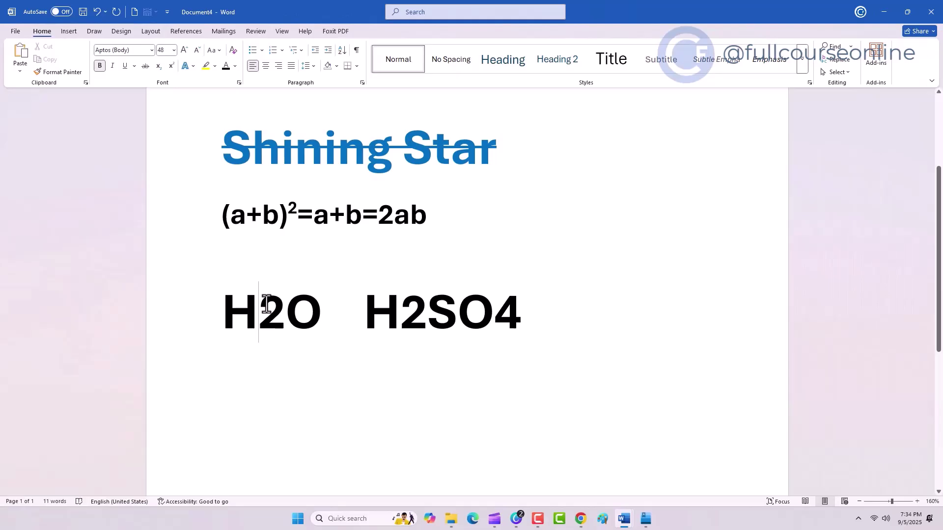
Format the 2 in the H2O formula as subscript.
left_click_drag(266, 305, 277, 305)
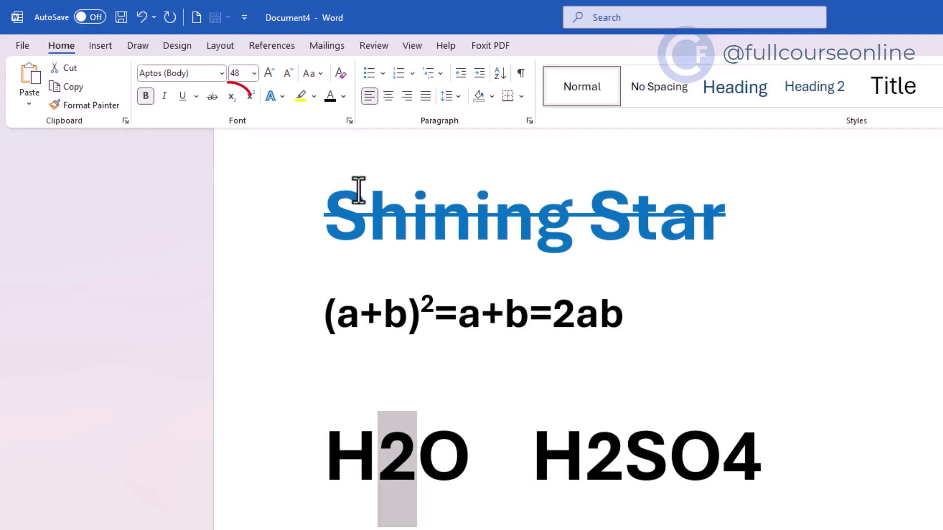
left_click(237, 100)
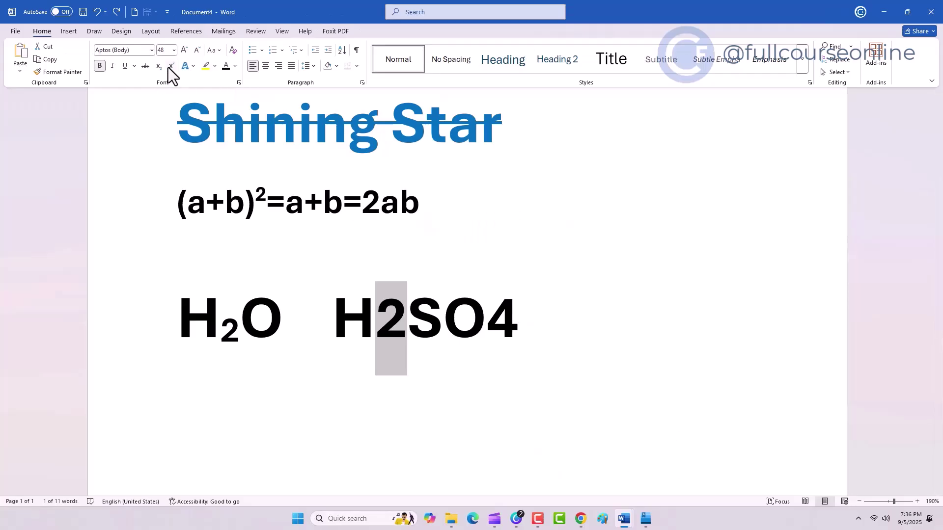
Format the 2 and the 4 in the H2SO4 formula as subscript.
left_click(159, 66)
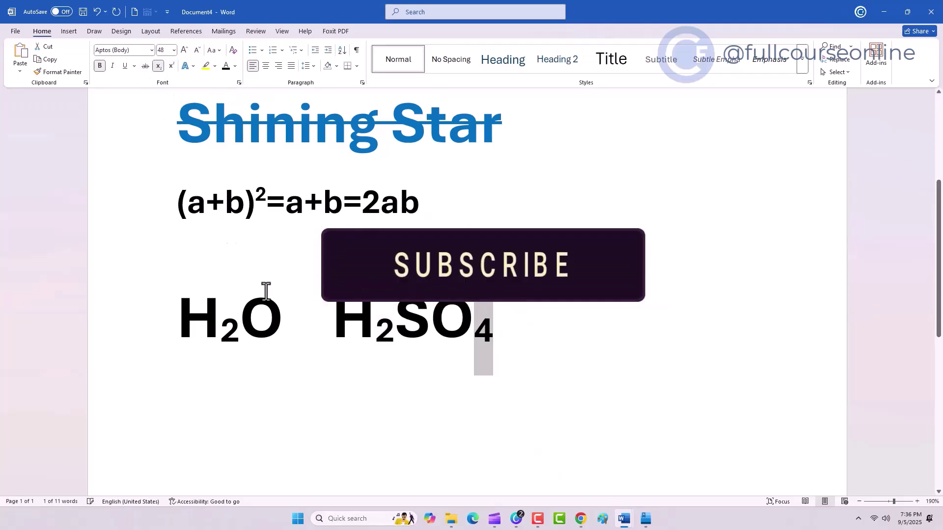
left_click(312, 428)
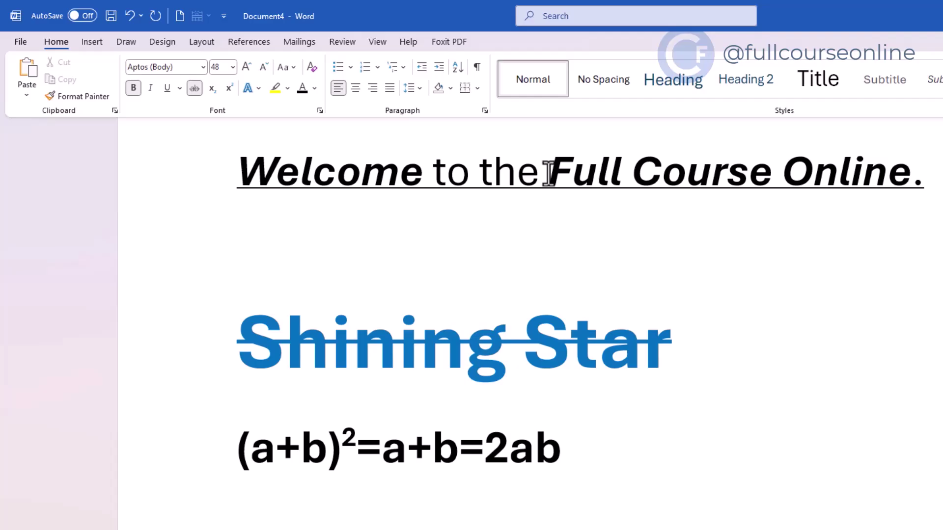
Highlight "Full Course Online" in the welcome line in yellow and change its highlight color to pink.
left_click_drag(550, 172, 880, 189)
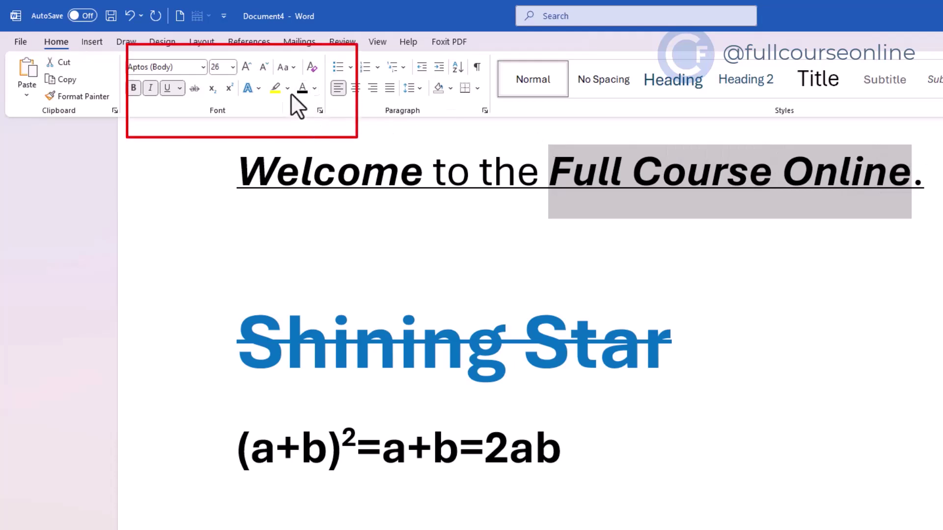
left_click(276, 89)
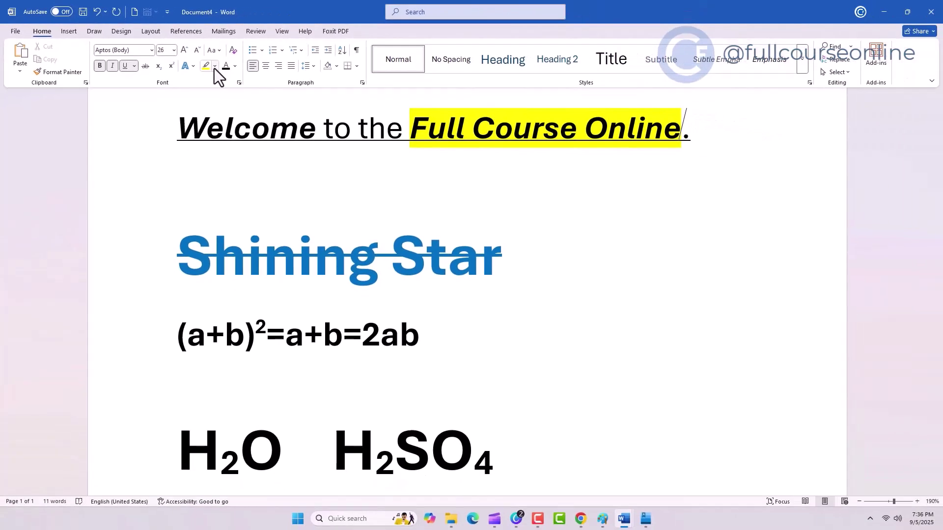
left_click(215, 67)
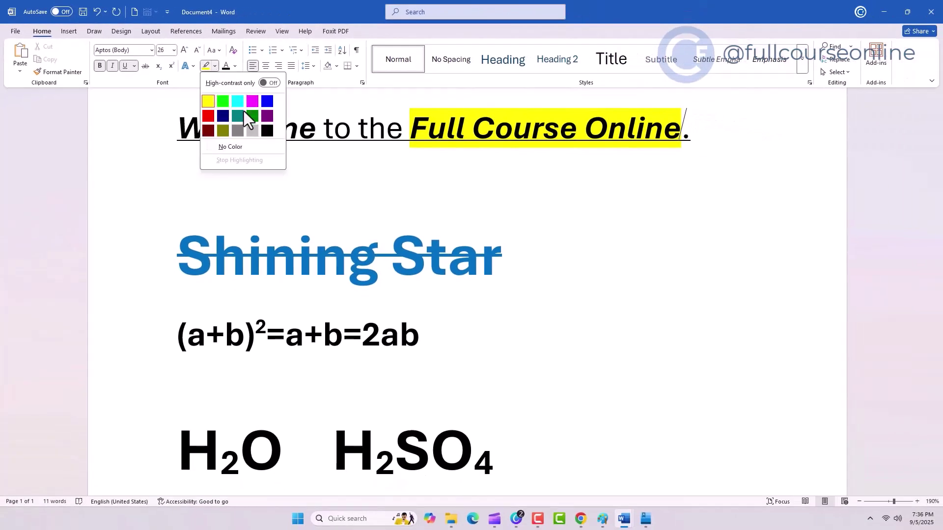
left_click(253, 102)
left_click_drag(412, 124, 602, 128)
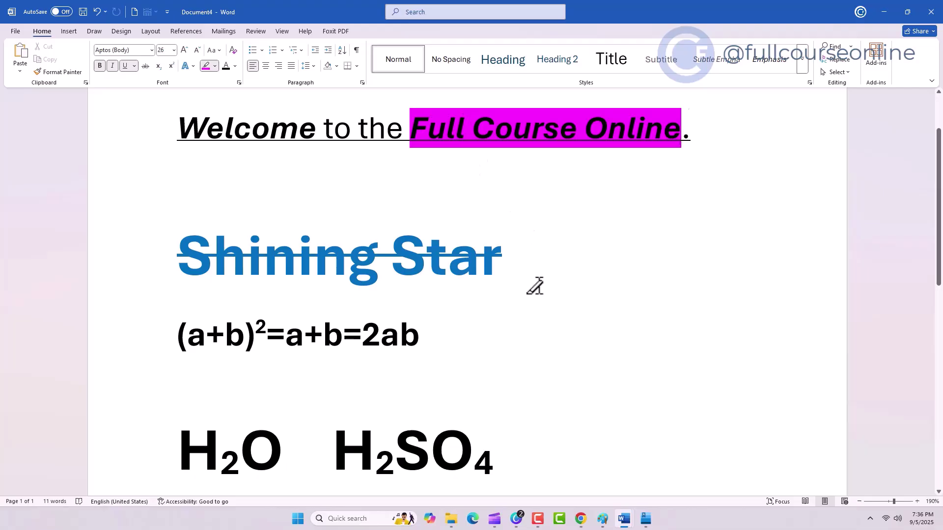
Apply double strikethrough and small caps to the word "Welcome" through the Font dialog.
left_click_drag(179, 130, 327, 138)
left_click_drag(408, 172, 396, 175)
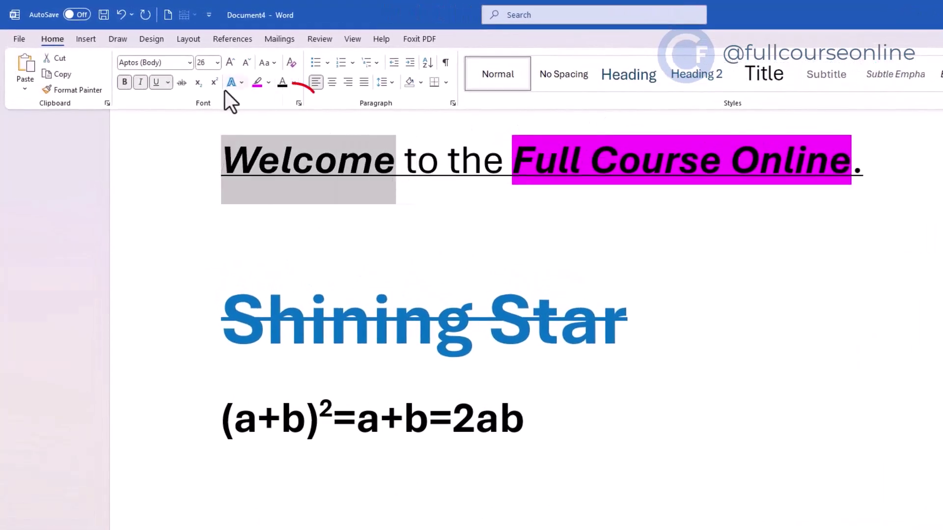
left_click(299, 104)
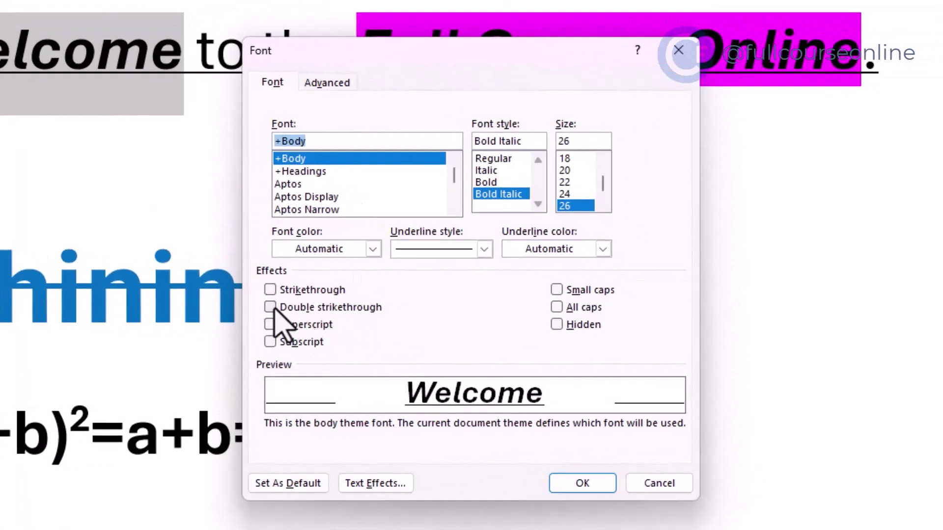
left_click(271, 308)
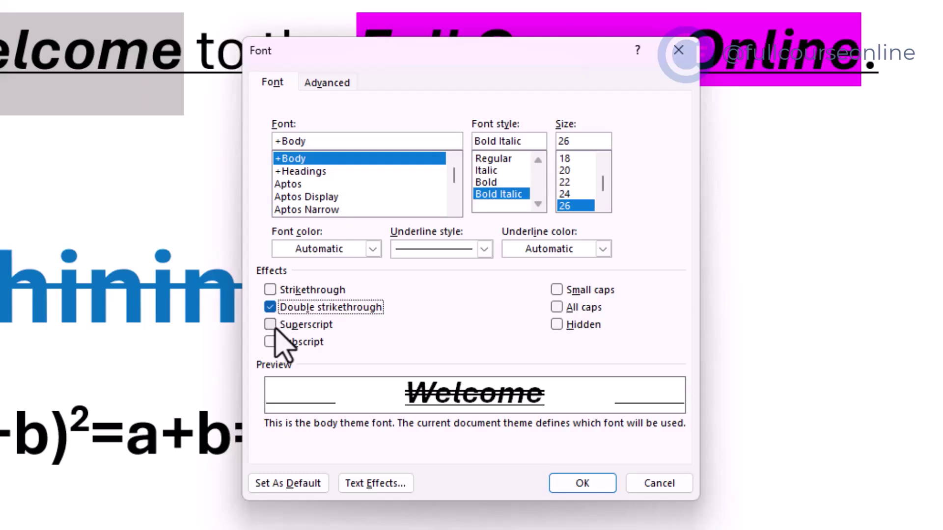
left_click(564, 306)
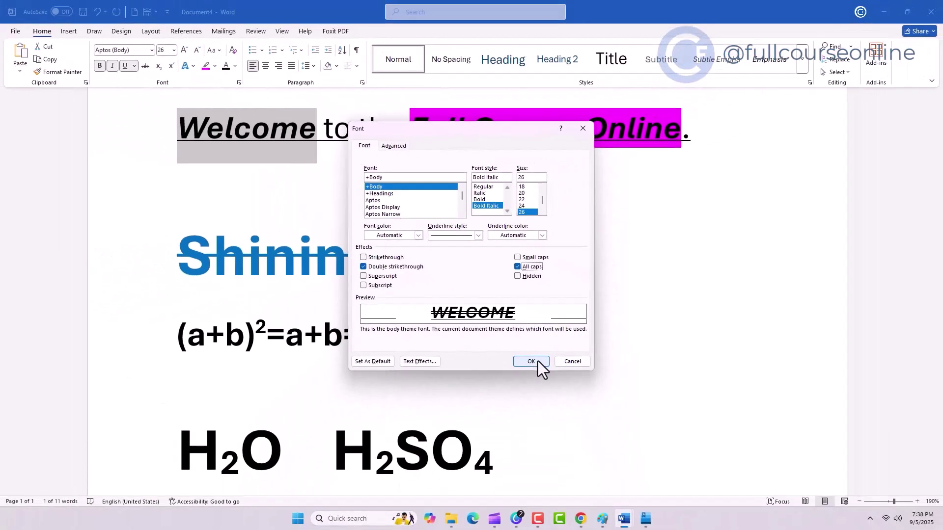
left_click(518, 258)
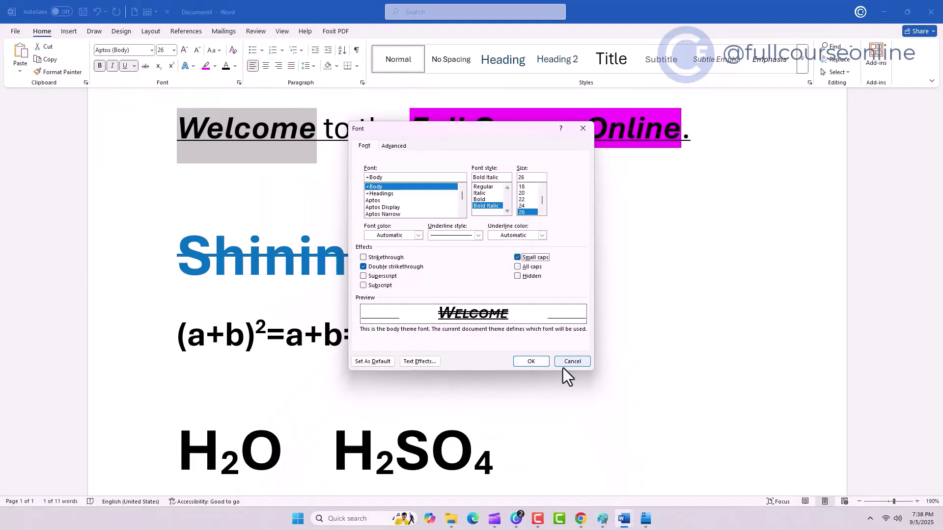
left_click(533, 362)
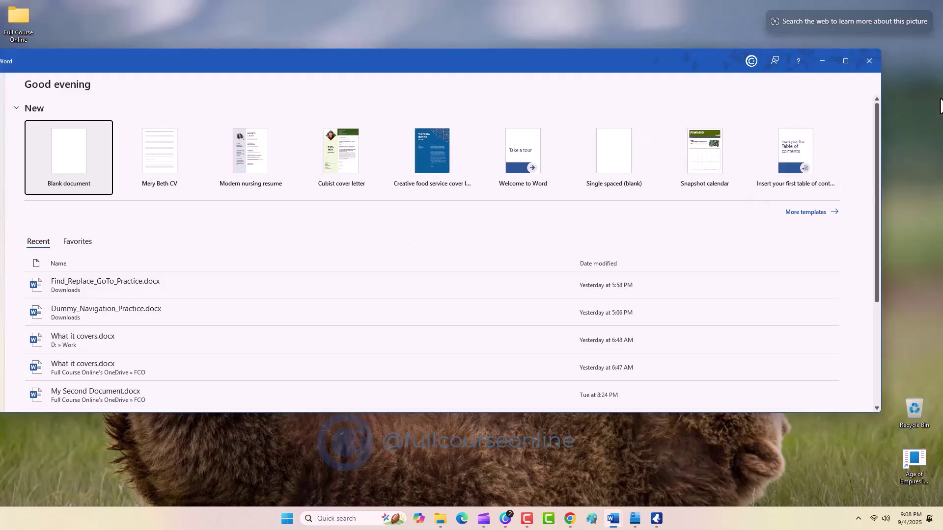
Create a blank document in a maximized window and enter "Welcome to the Full Course Online." as the first line.
left_click(848, 65)
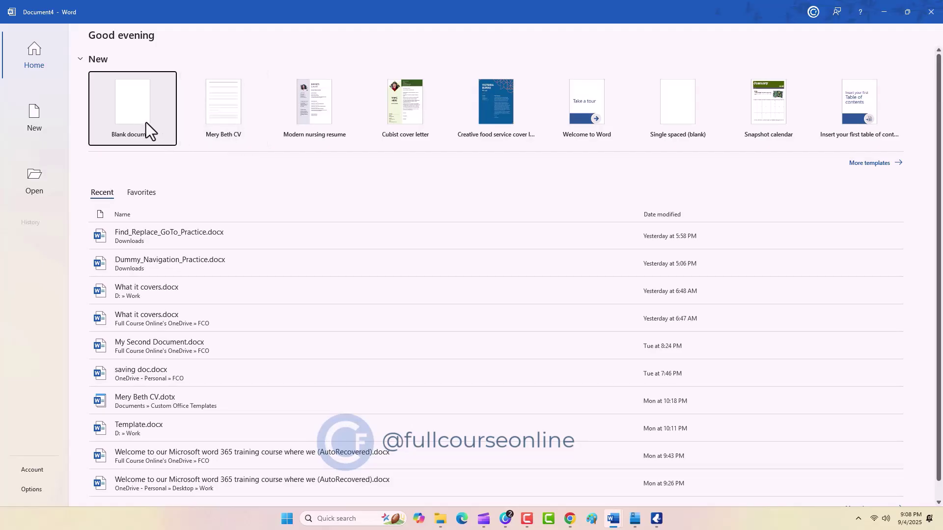
left_click(138, 117)
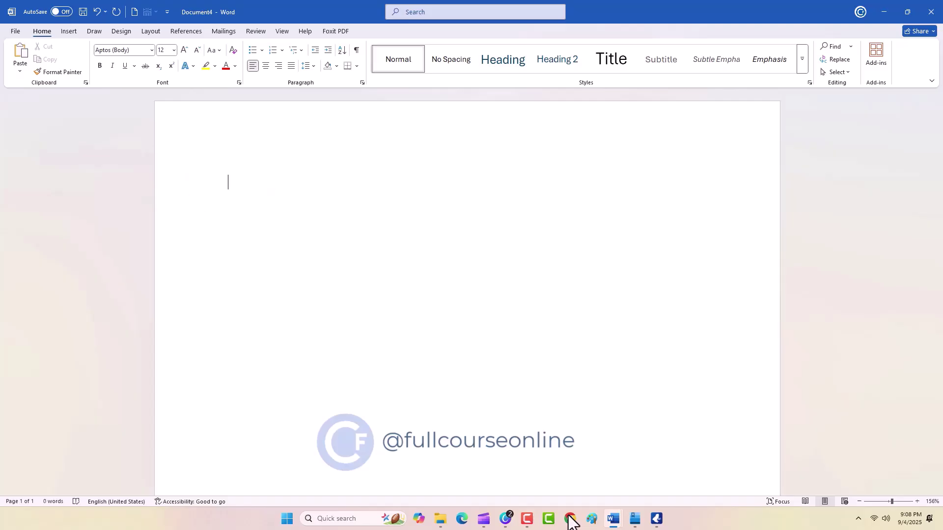
type("Welcome to the ")
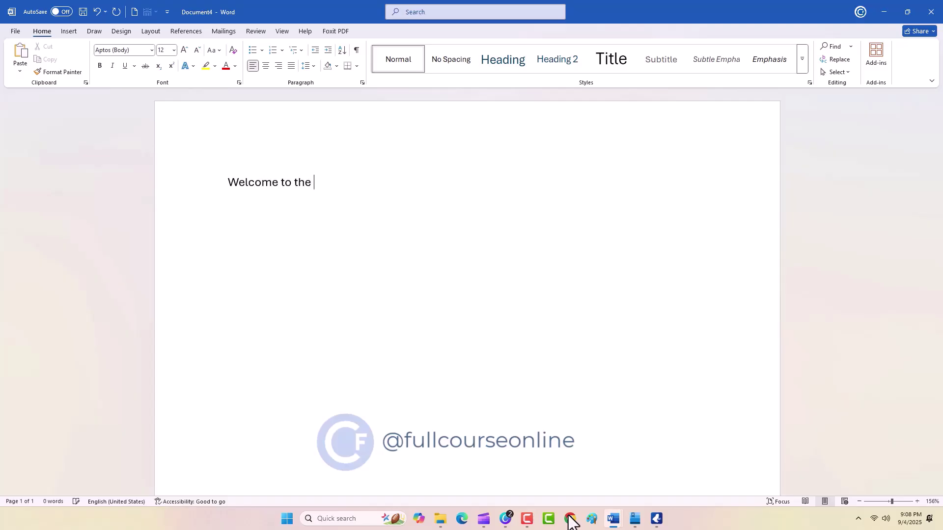
type("Full Course Online.")
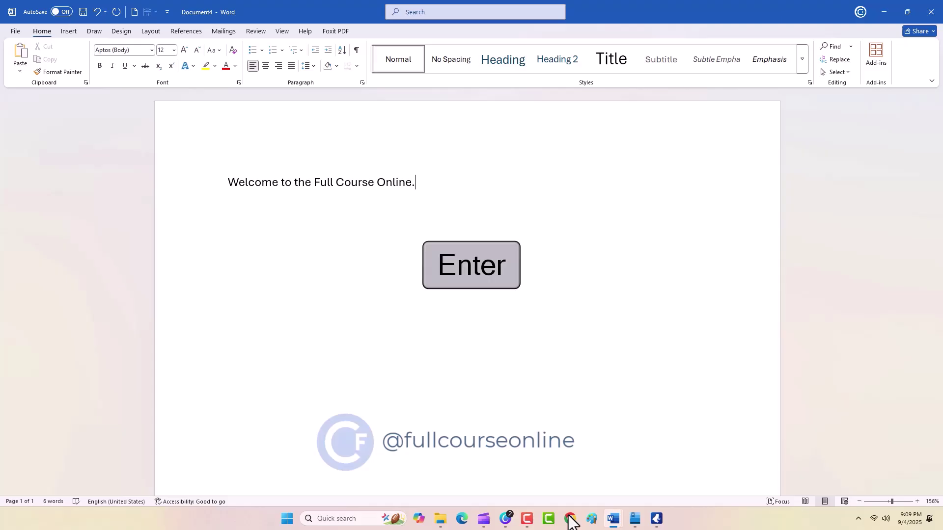
key("Return")
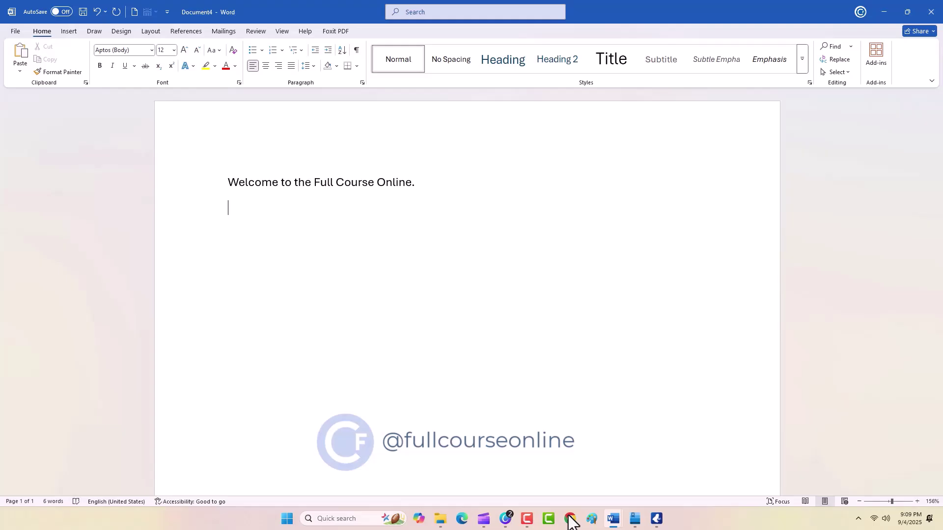
Write "In this lesson we would try to know about typing and deleting text." as the second line.
type("In this lesson we would try ")
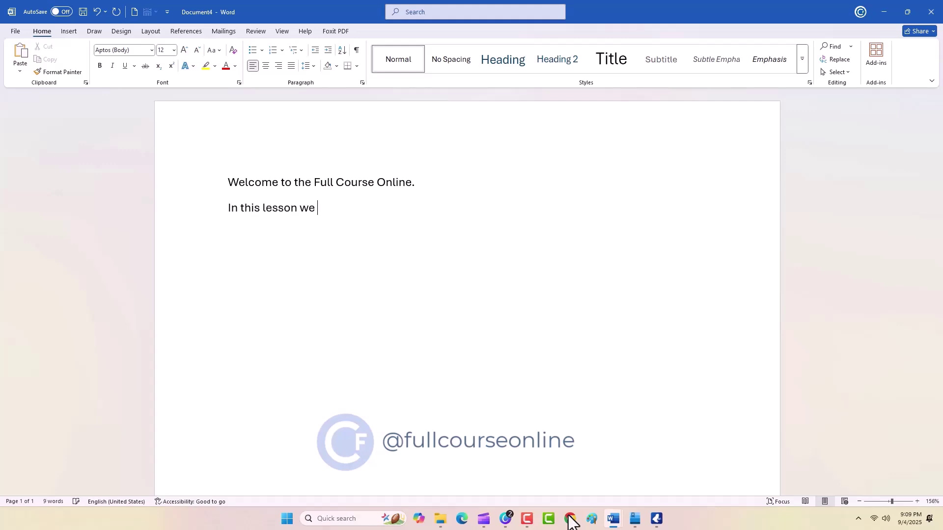
type("to kno")
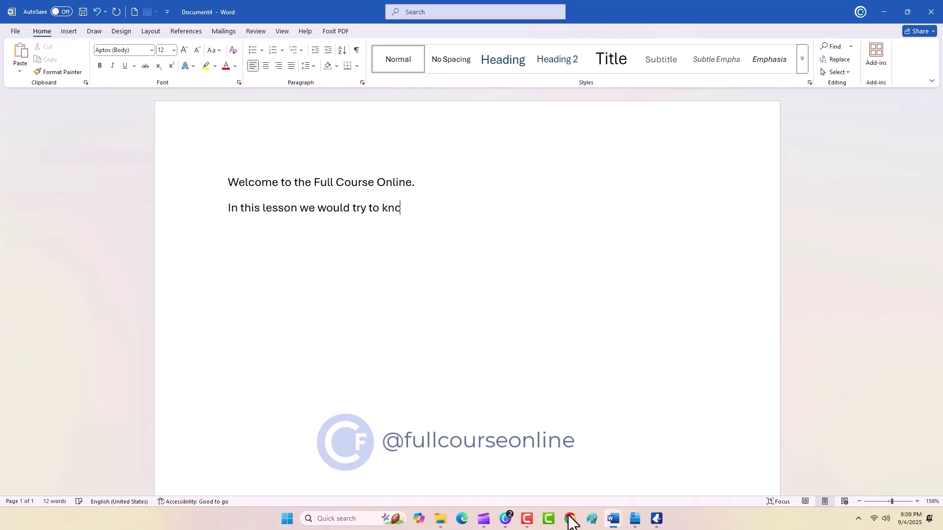
type("w about typing and")
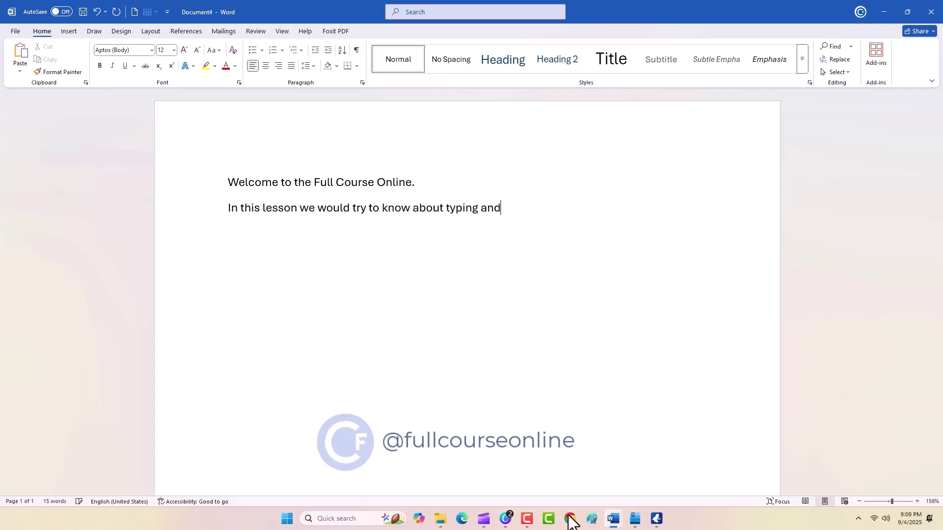
type(" deleting text.")
Erase the second line's text backward, character by character, starting from its end.
key("BackSpace")
key("BackSpace")
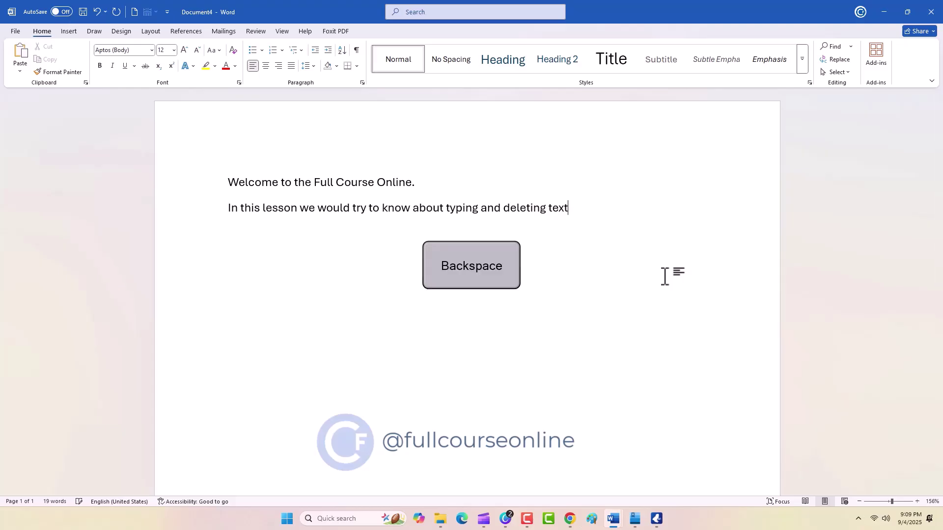
key("BackSpace")
key("BackSpace")
key("BackSpace")
key("BackSpace")
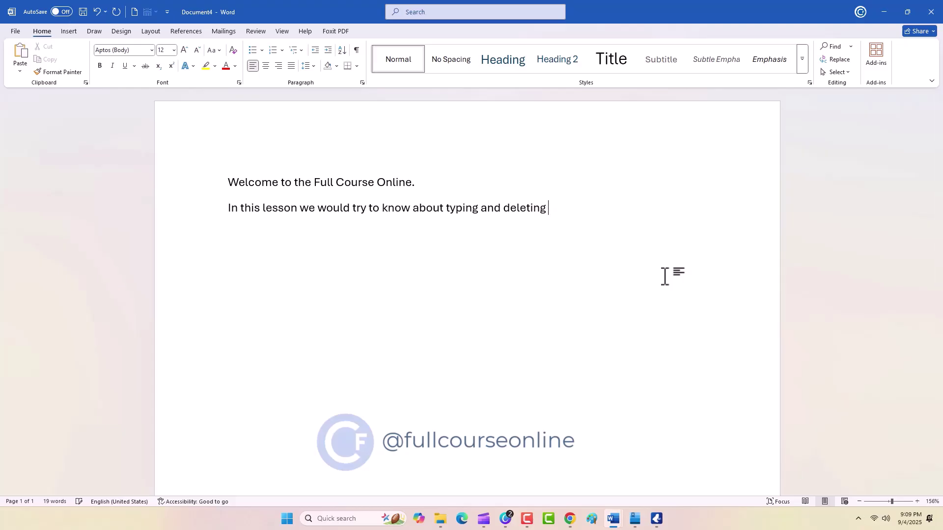
key("BackSpace")
key("BackSpace")
key("BackSpace")
key("BackSpace")
key("BackSpace")
key("BackSpace")
key("BackSpace")
key("BackSpace")
key("BackSpace")
key("BackSpace")
key("BackSpace")
key("BackSpace")
key("BackSpace")
key("BackSpace")
key("BackSpace")
key("BackSpace")
key("BackSpace")
key("BackSpace")
key("BackSpace")
key("BackSpace")
key("BackSpace")
key("BackSpace")
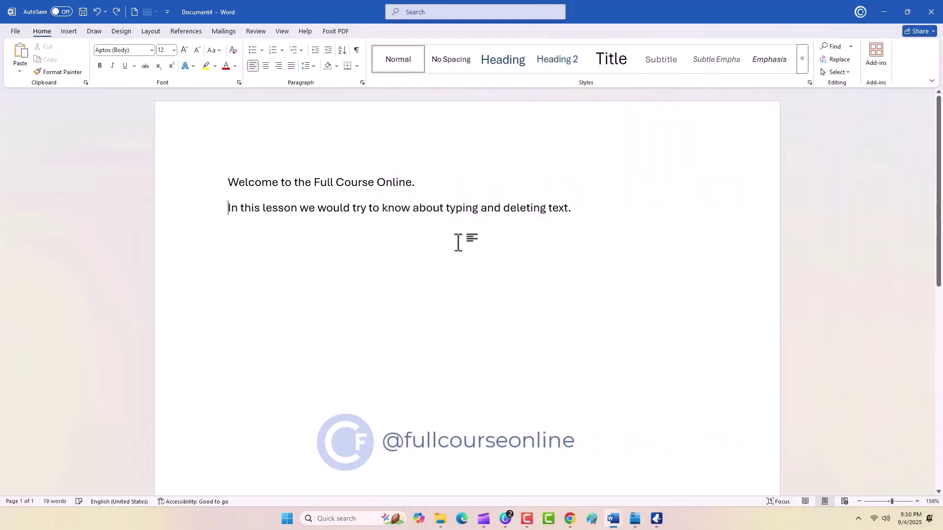
Erase the second line's text forward, character by character, starting from its beginning.
key("Delete")
key("Delete")
key("Delete")
key("Delete")
key("Delete")
key("Delete")
key("Delete")
key("Delete")
key("Delete")
key("Delete")
key("Delete")
key("Delete")
key("Delete")
key("Delete")
key("Delete")
key("Delete")
key("Delete")
key("Delete")
key("Delete")
key("Delete")
key("Delete")
key("Delete")
key("Delete")
key("Delete")
key("Delete")
key("Delete")
key("Delete")
Select the entire second line and delete it in one go.
left_click_drag(225, 208, 584, 211)
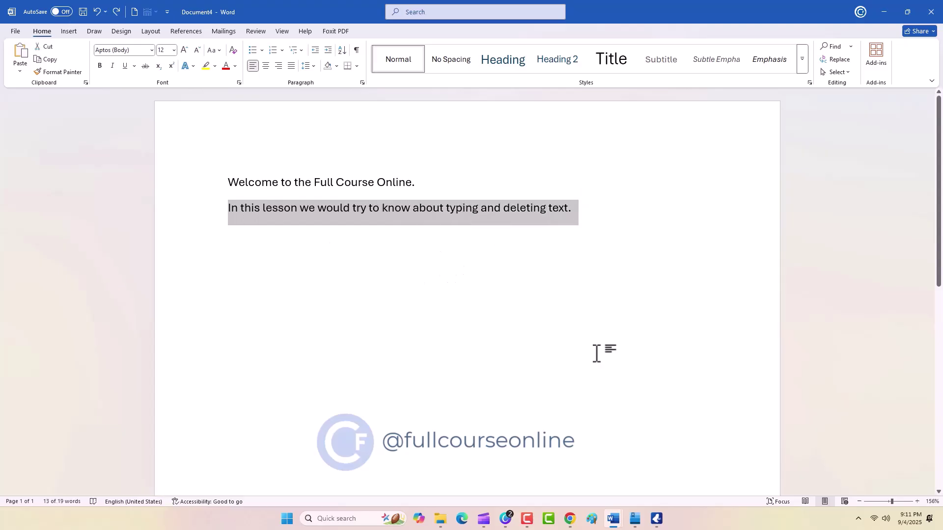
key("BackSpace")
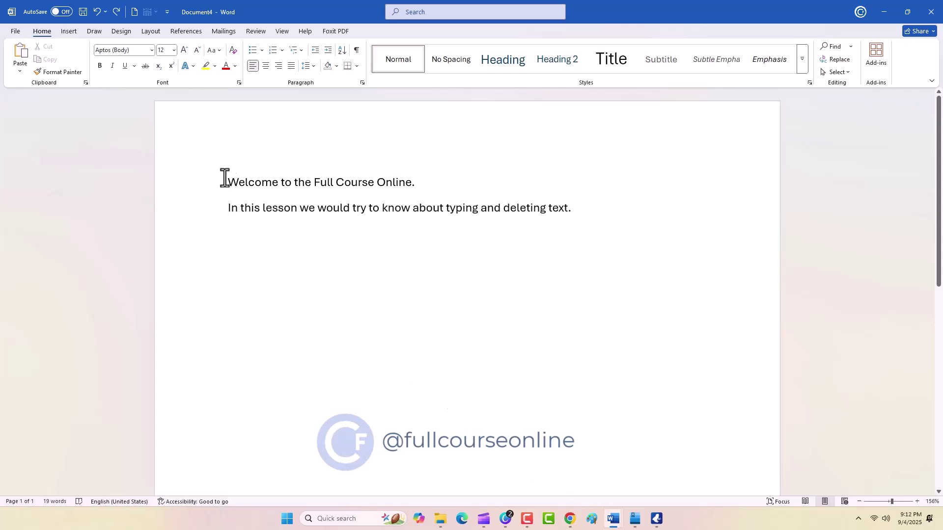
Select the whole first line, clear that selection, and select "In this le" at the start of the second line character by character.
left_click_drag(226, 183, 415, 183)
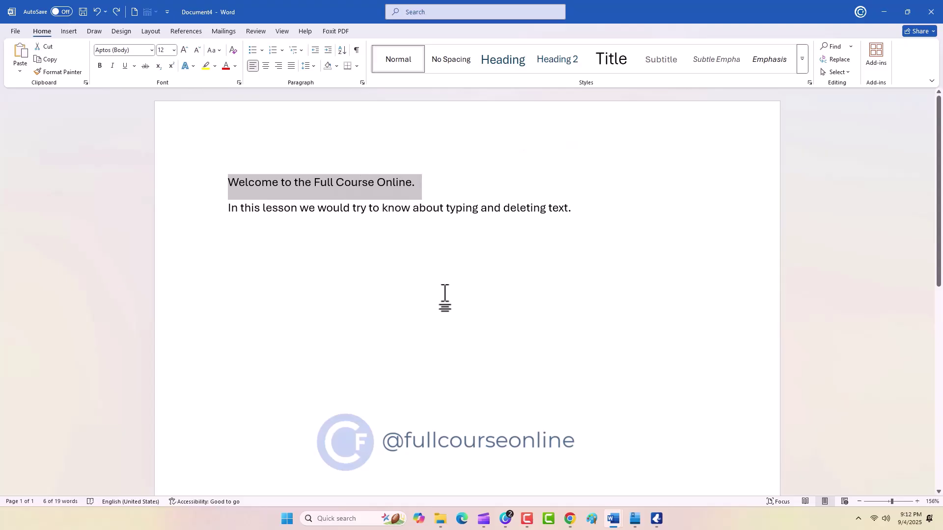
left_click(307, 253)
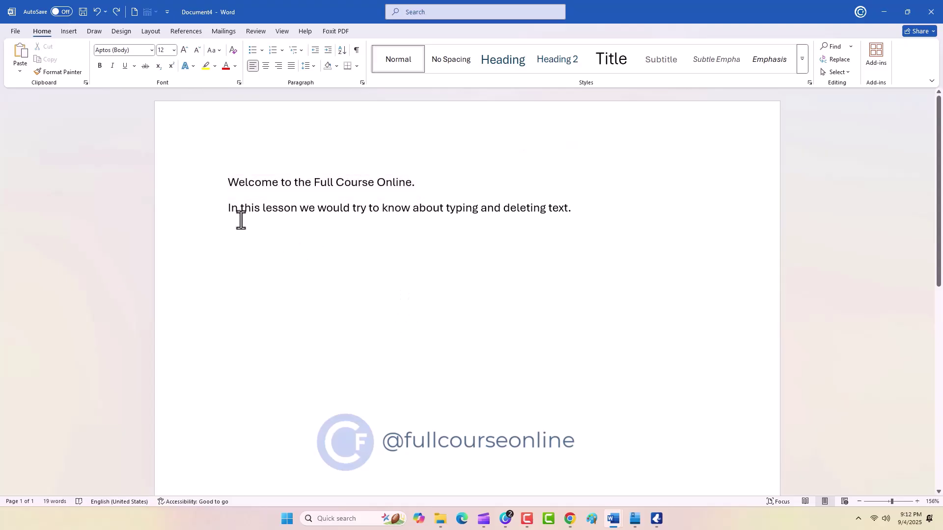
left_click(227, 208)
key("shift+Right")
key("shift+Right")
key("shift+Right")
key("shift+Right")
key("shift+Right")
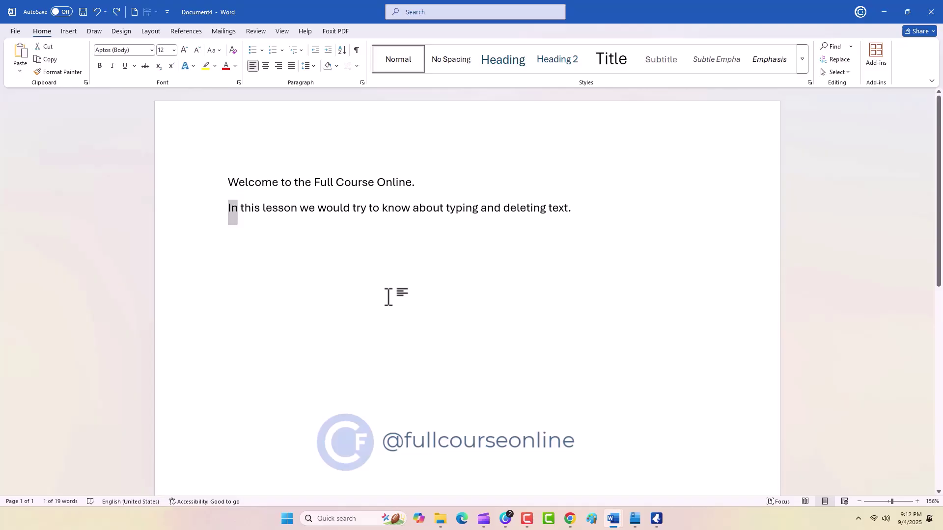
key("shift+Right")
key("shift+Right")
key("shift+Right")
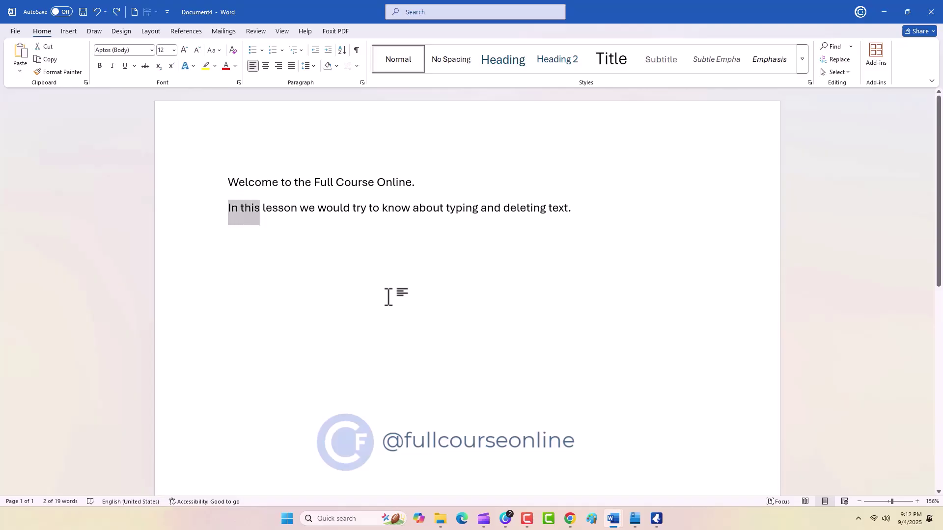
key("shift+Right")
key("shift+Right")
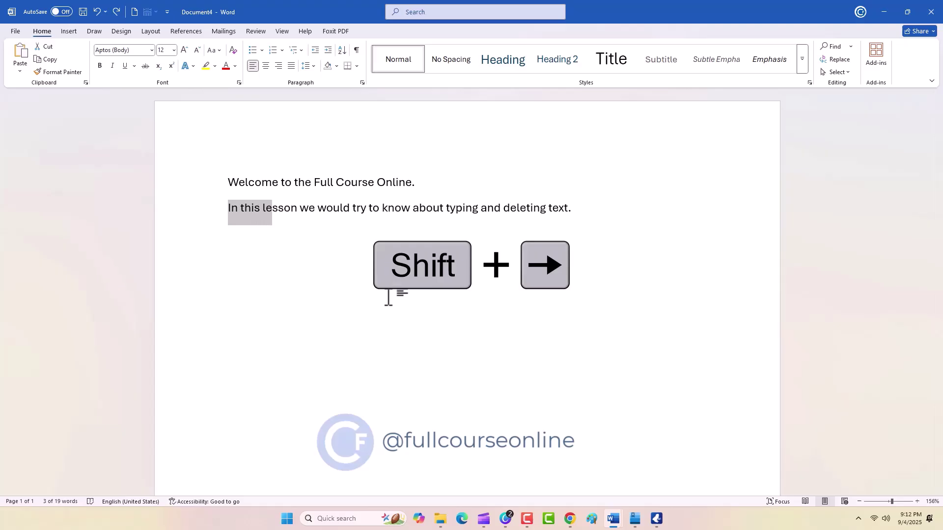
Select the text before "about" in the second line backward, character by character, as far as "ry to know".
left_click(411, 208)
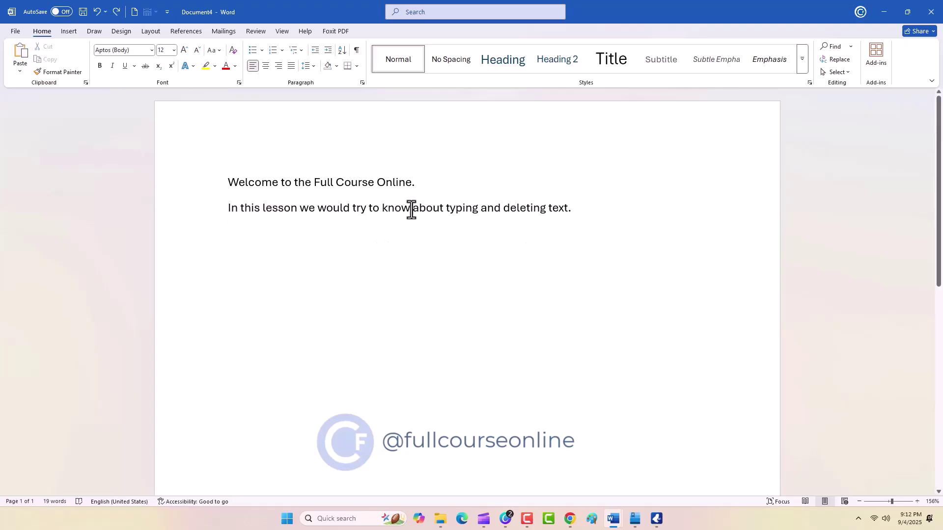
key("shift+Left")
key("shift+Left")
key("shift+Left")
key("shift+Left")
key("shift+Left")
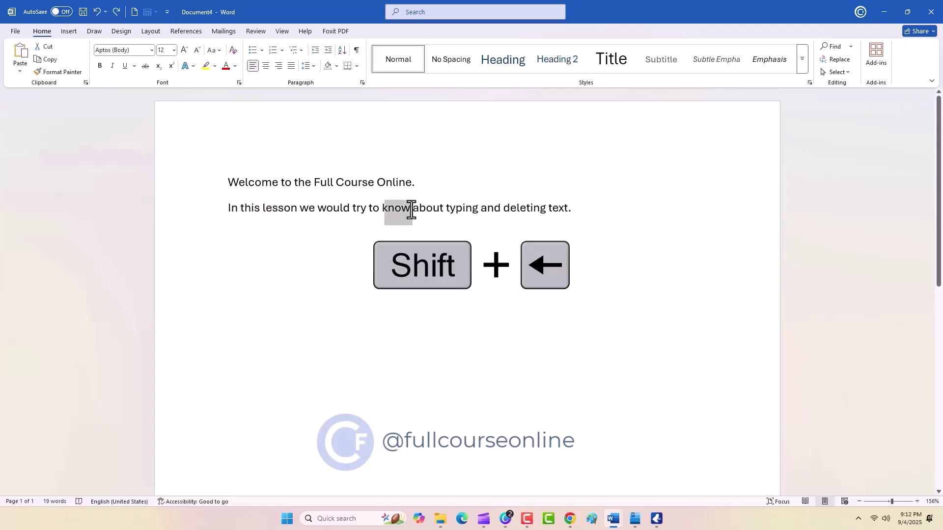
key("shift+Left")
key("shift+Left")
key("shift+Left")
key("shift+Left")
key("shift+Left")
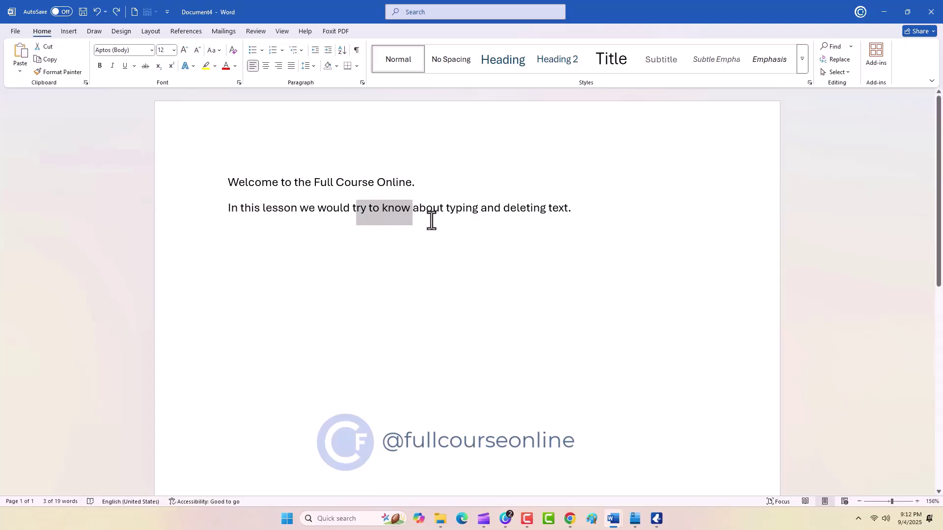
Clear the partial selection and select all the text in the document.
left_click(433, 210)
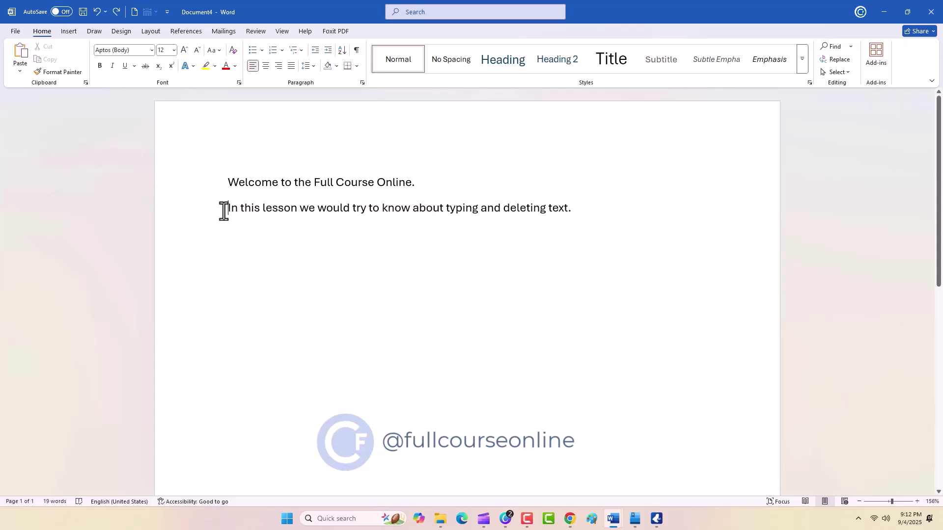
key("ctrl+a")
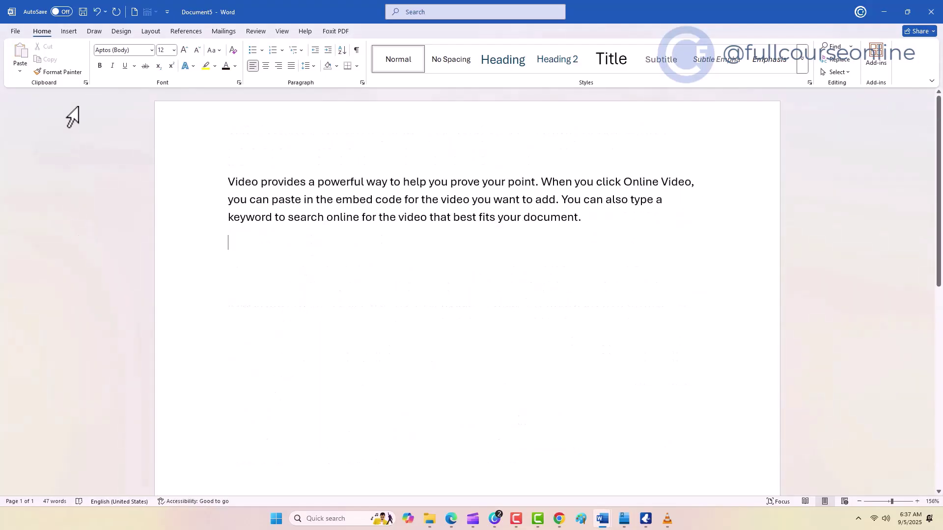
Show the Clipboard pane, then cut the paragraph's first sentence and paste it on the line below with source formatting kept.
left_click(86, 83)
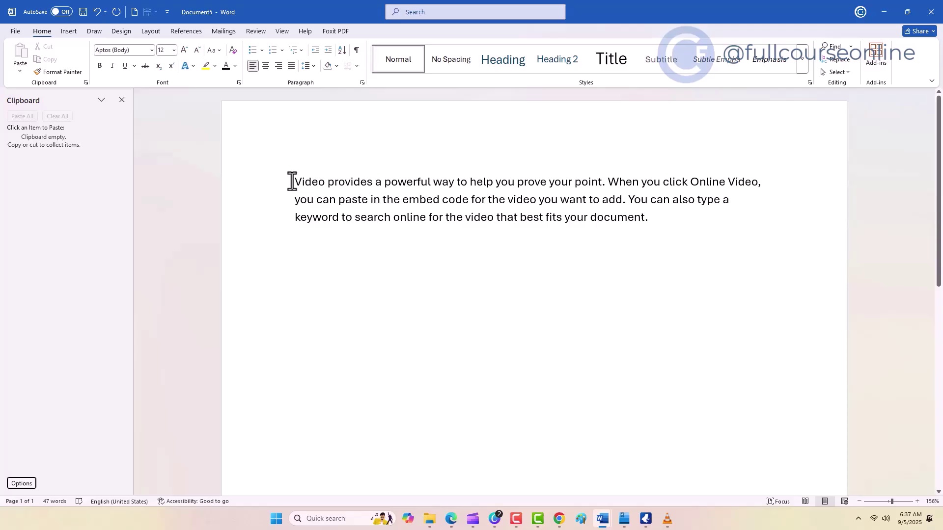
left_click_drag(293, 181, 604, 181)
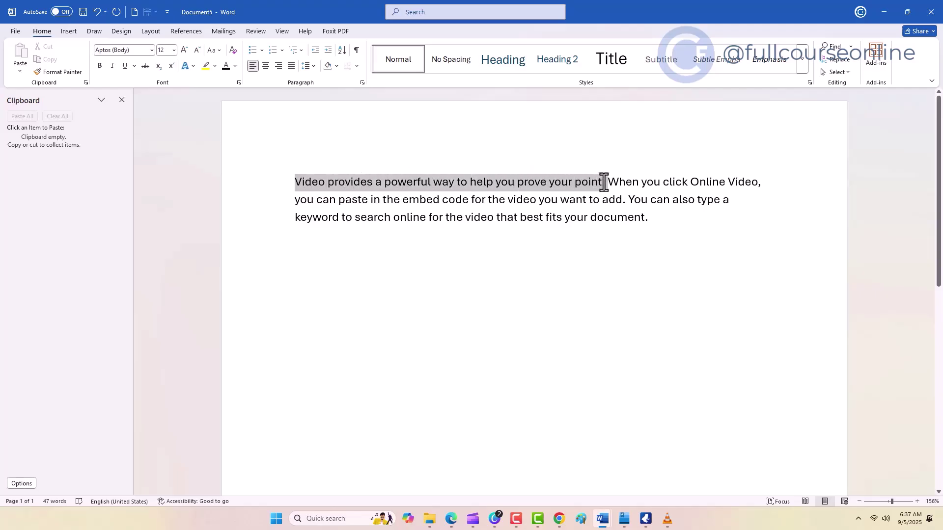
right_click(543, 181)
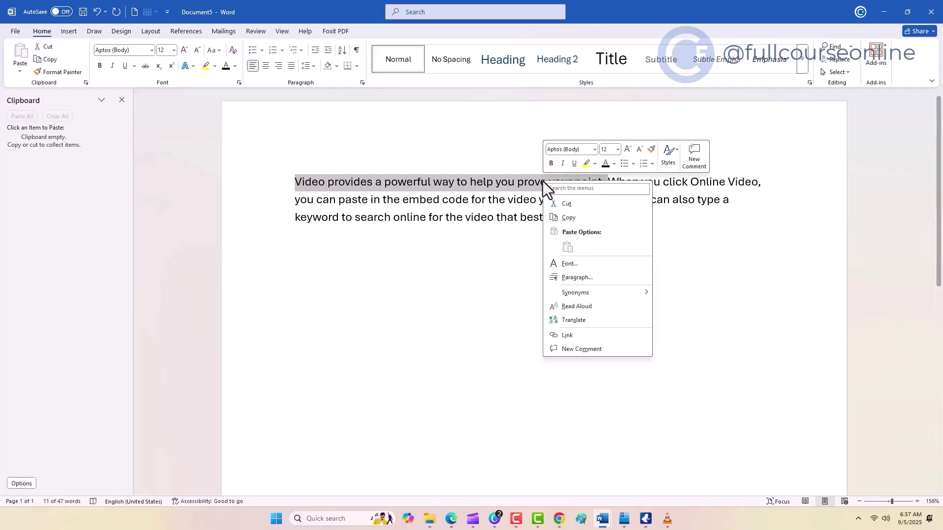
left_click(560, 204)
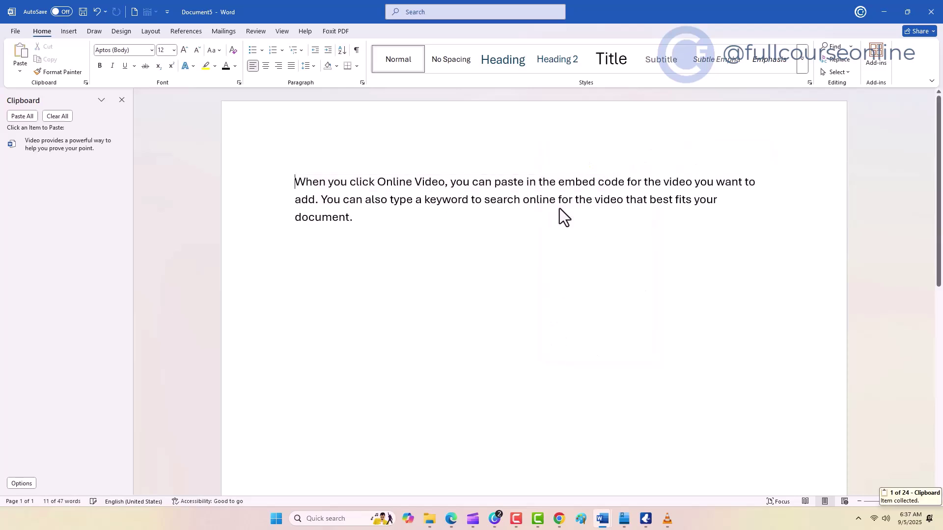
right_click(300, 262)
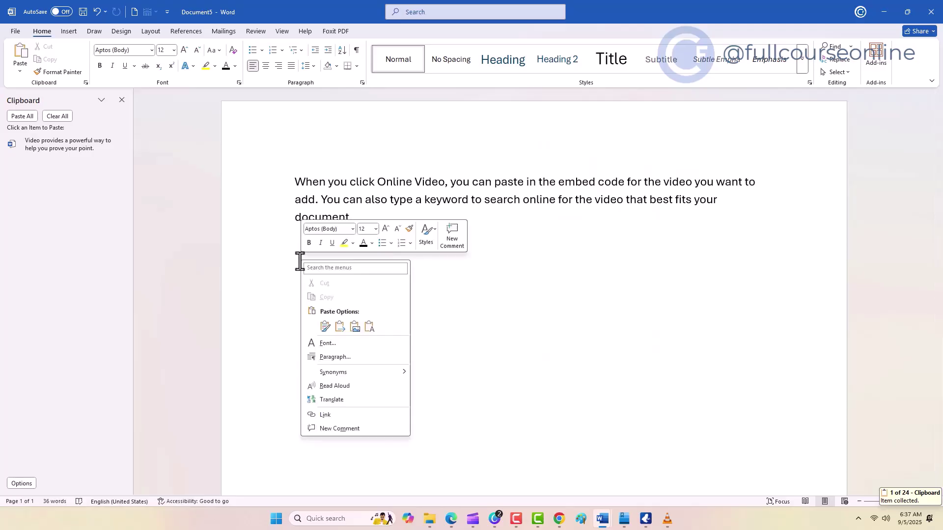
left_click(324, 327)
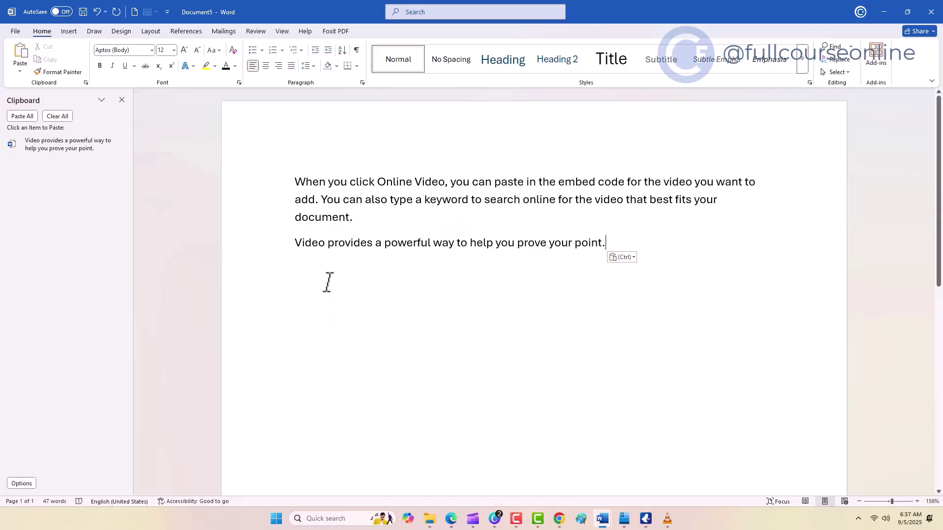
Cut the sentence "When you click Online Video, you can paste in the embed code…" and paste it on the empty last line.
left_click_drag(292, 182, 318, 204)
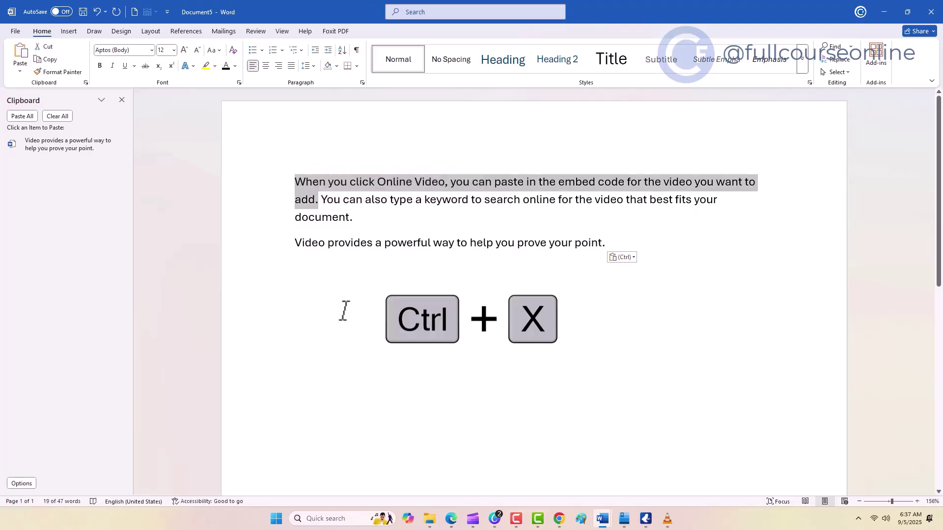
key("ctrl+x")
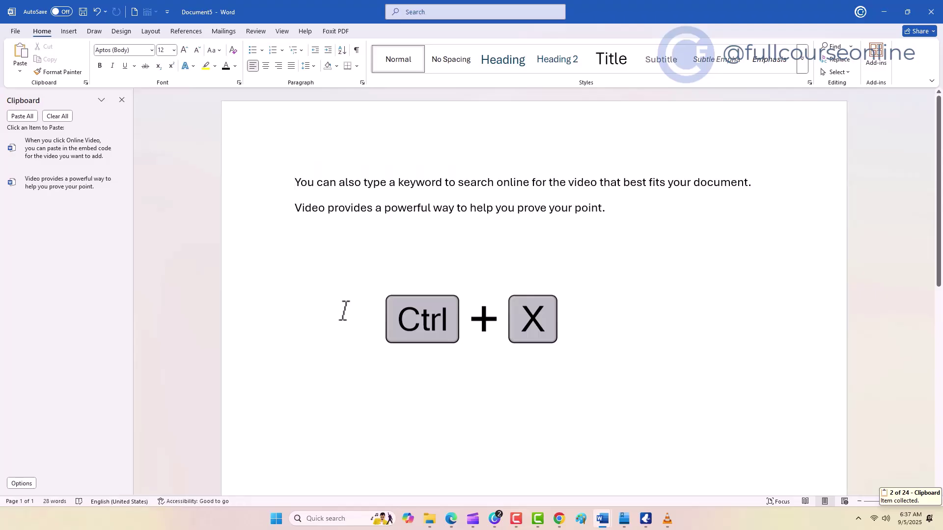
left_click(297, 230)
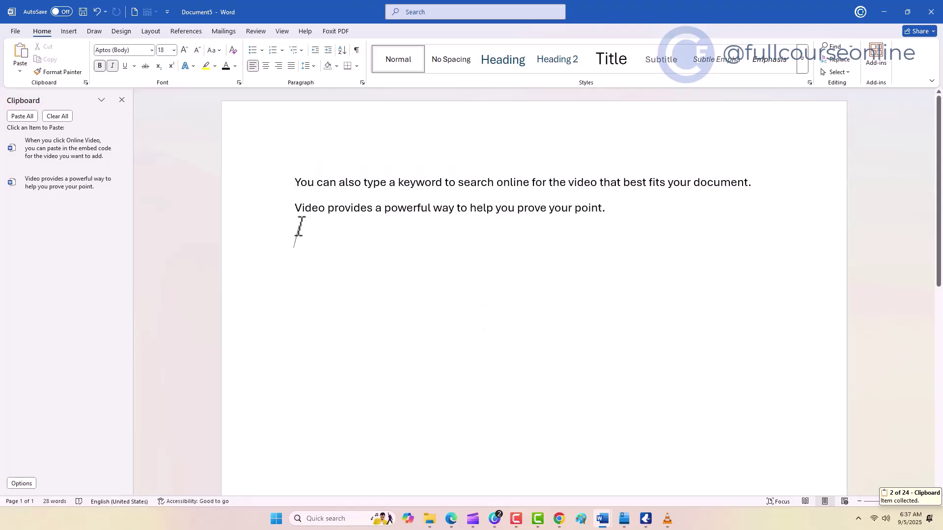
key("ctrl+v")
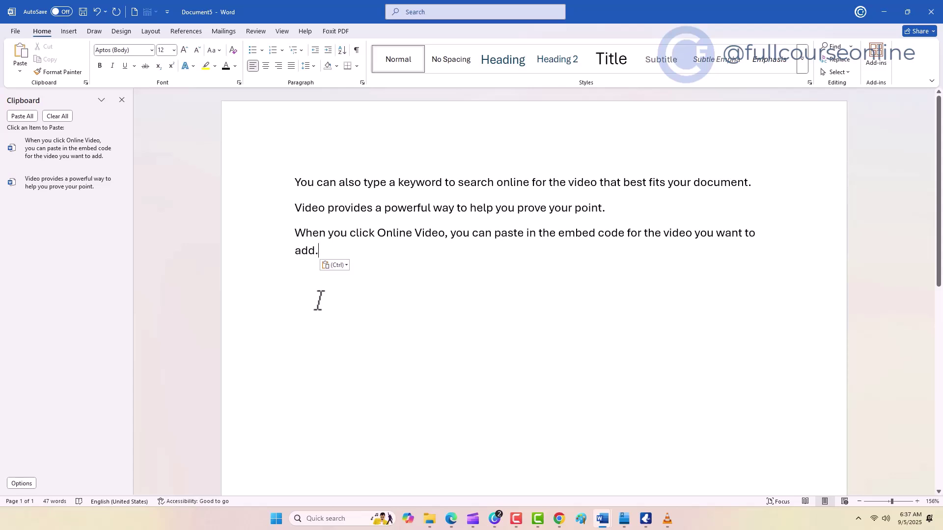
Copy "You can also type a keyword to search online for the video" and paste it on a new line at the end.
key("Return")
left_click_drag(294, 184, 586, 184)
right_click(559, 181)
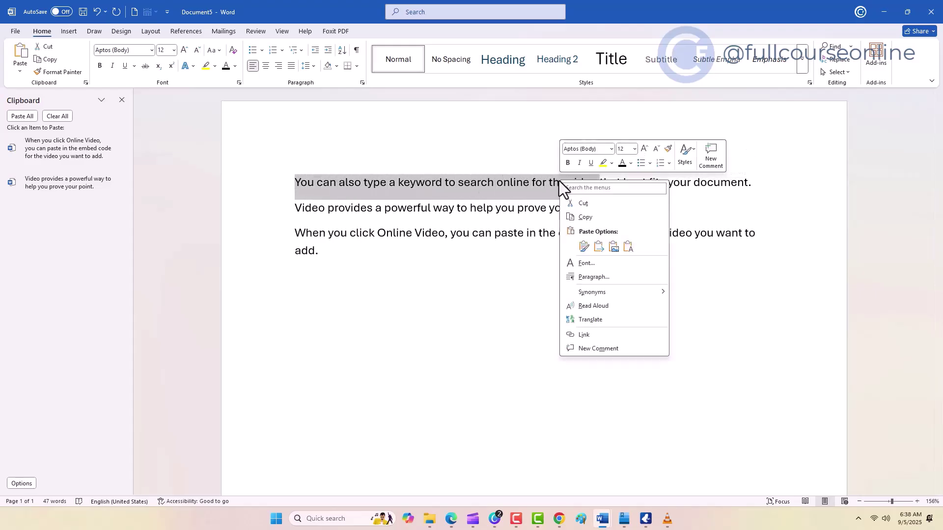
left_click(586, 216)
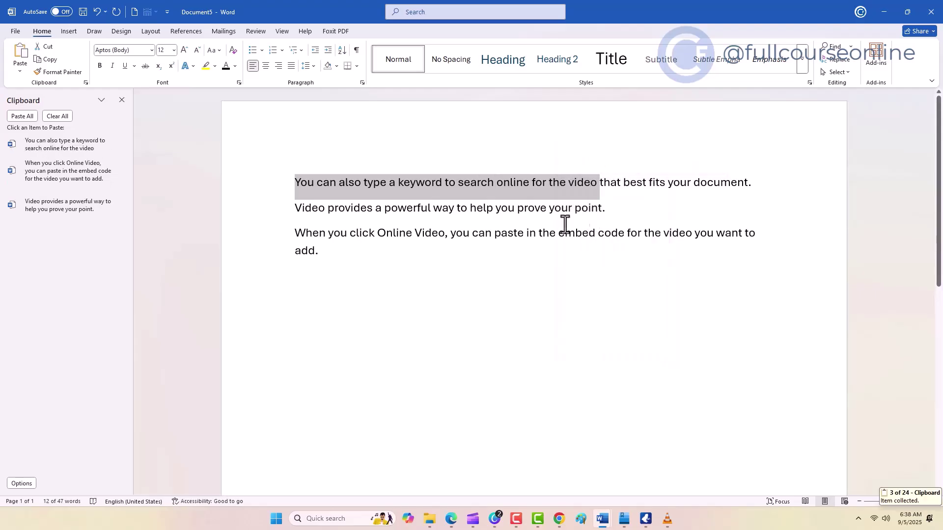
left_click(296, 289)
right_click(296, 290)
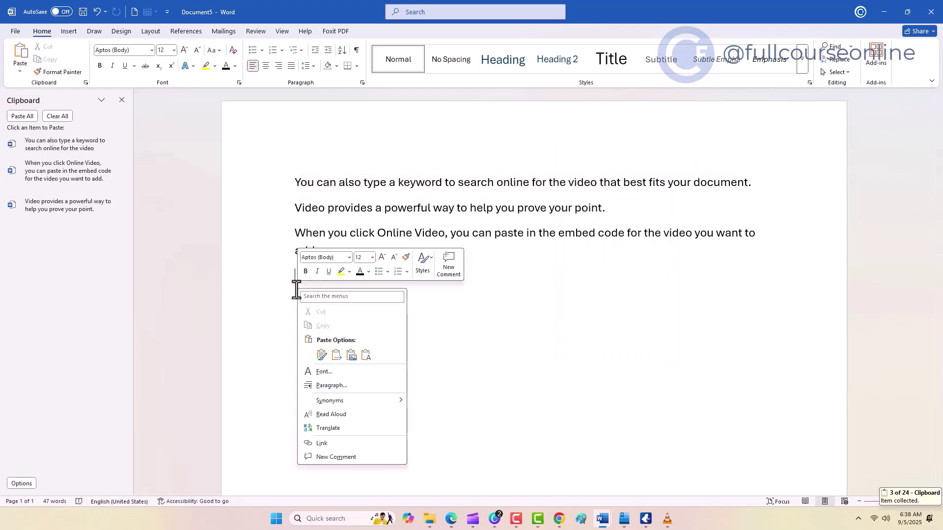
left_click(323, 355)
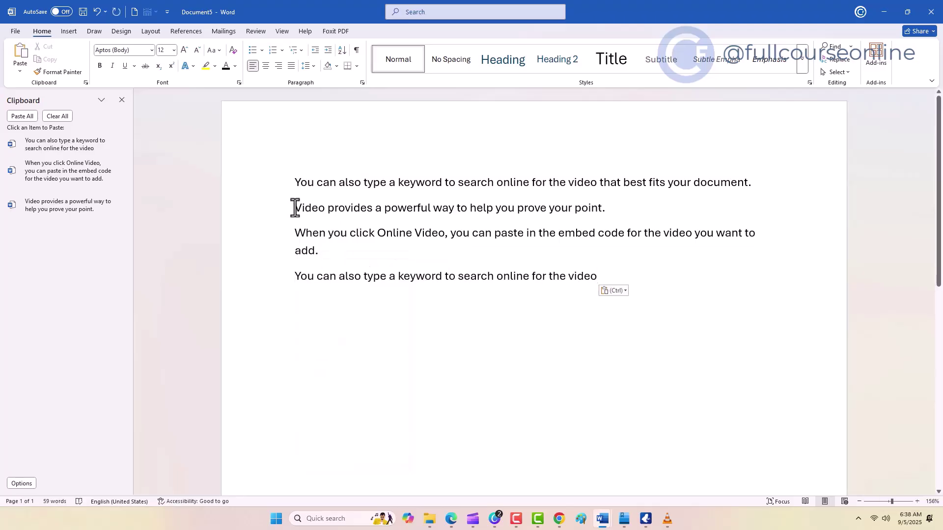
Copy the sentence "Video provides a powerful way to help you prove your point." and paste it below the last line.
left_click_drag(294, 208, 606, 208)
key("ctrl+c")
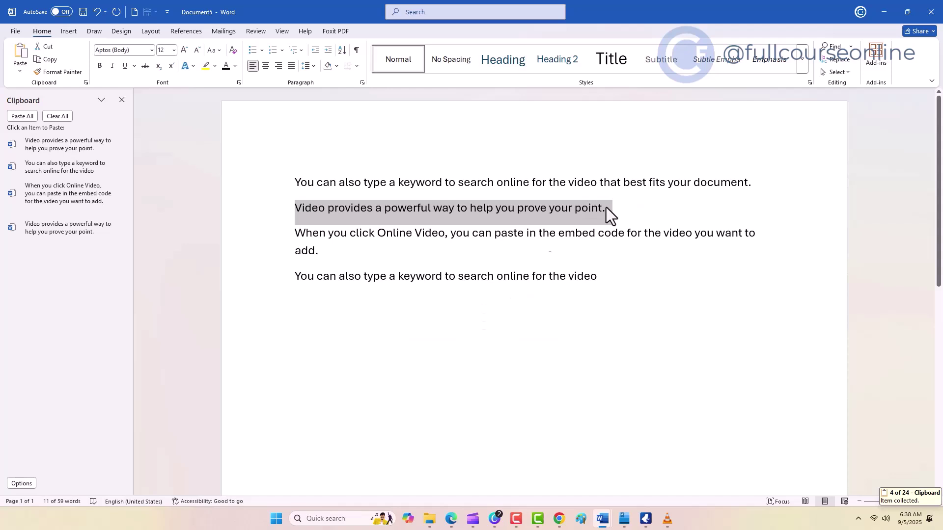
left_click(297, 301)
key("ctrl+v")
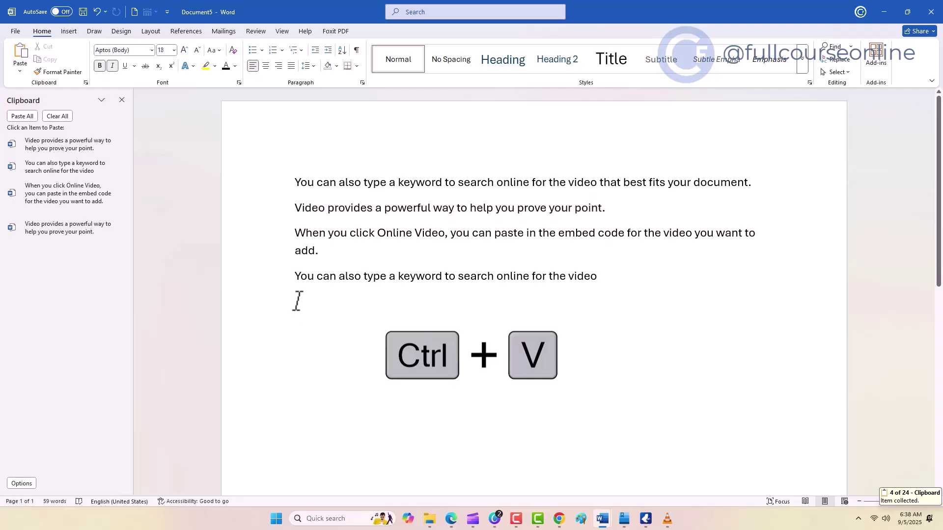
key("ctrl+v")
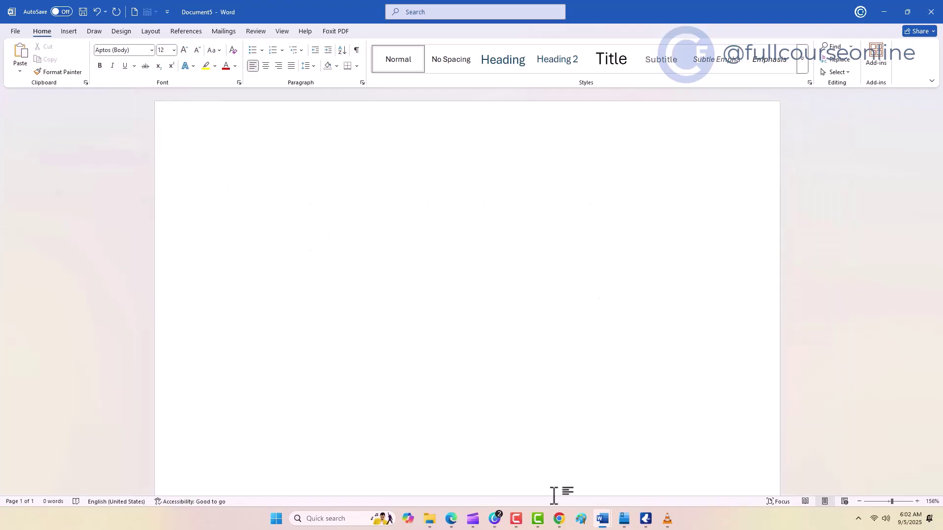
Enter "Welcome" in the blank document and format it bold, italic, size 18 and light green.
type("Welcome")
left_click_drag(295, 187, 225, 189)
left_click(98, 71)
left_click(114, 67)
left_click(174, 51)
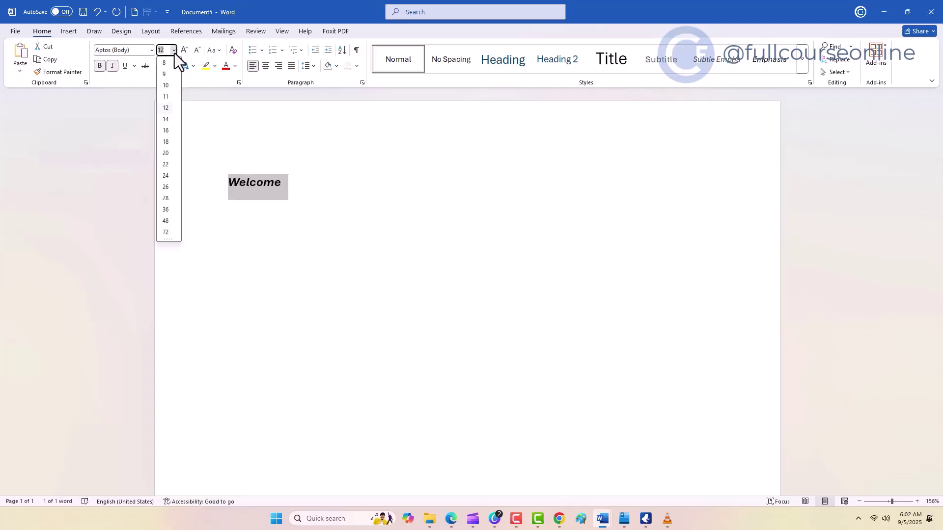
left_click(169, 144)
left_click(235, 67)
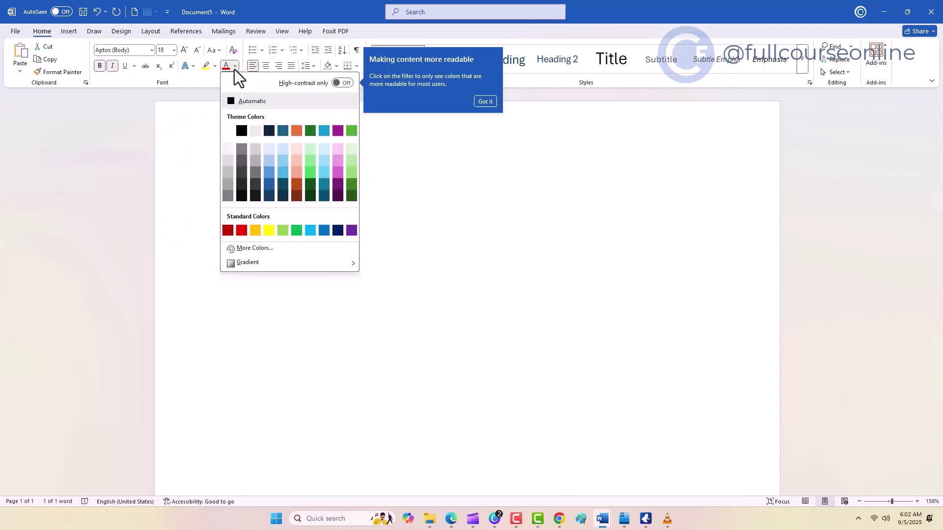
left_click(310, 179)
left_click(349, 198)
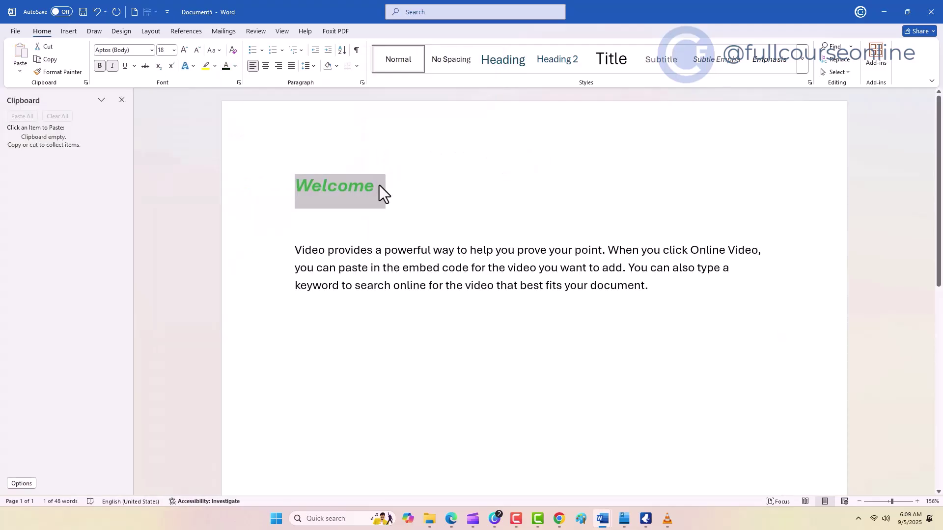
Copy the "Welcome" heading and paste it on a new line started before "You can also type a keyword".
right_click(382, 193)
left_click(394, 219)
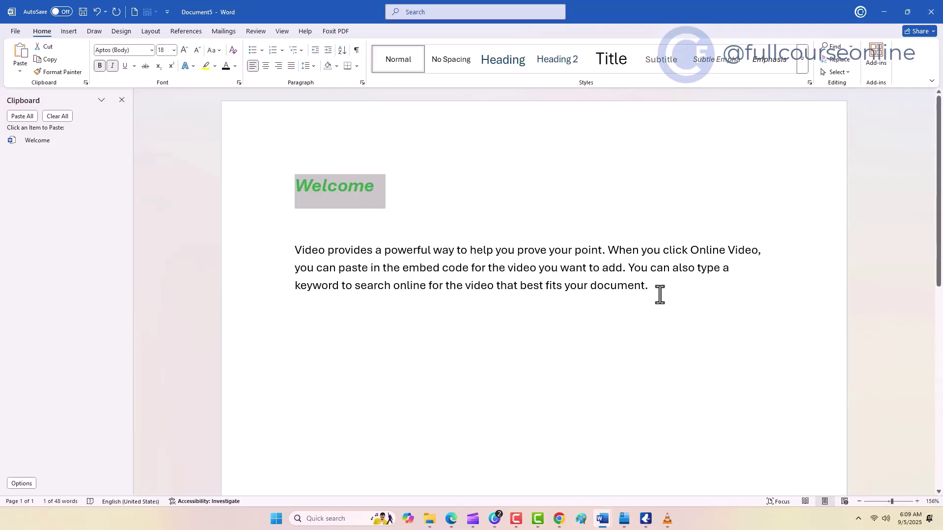
left_click(629, 271)
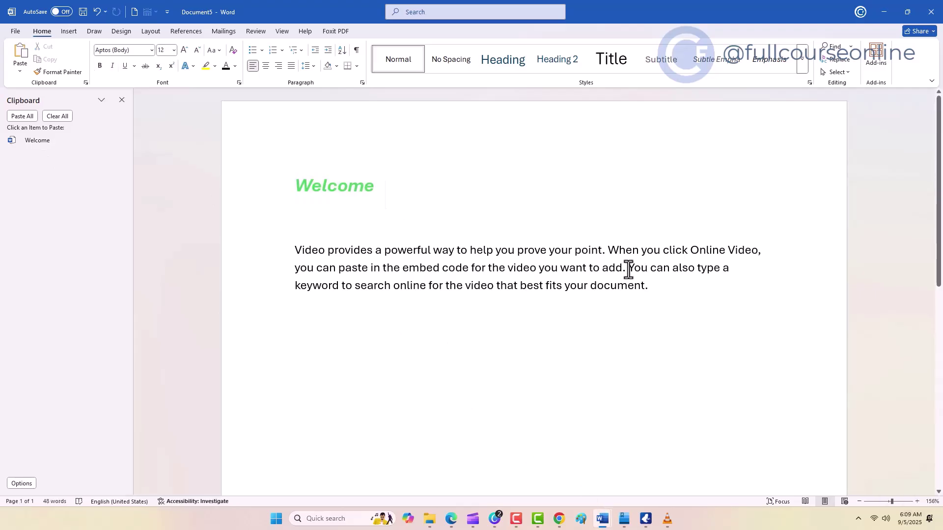
key("Return")
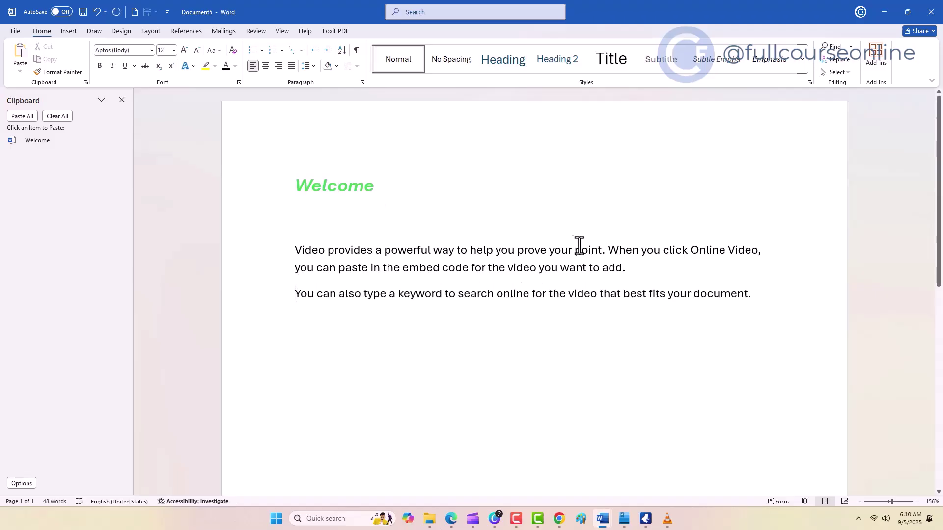
key("ctrl+v")
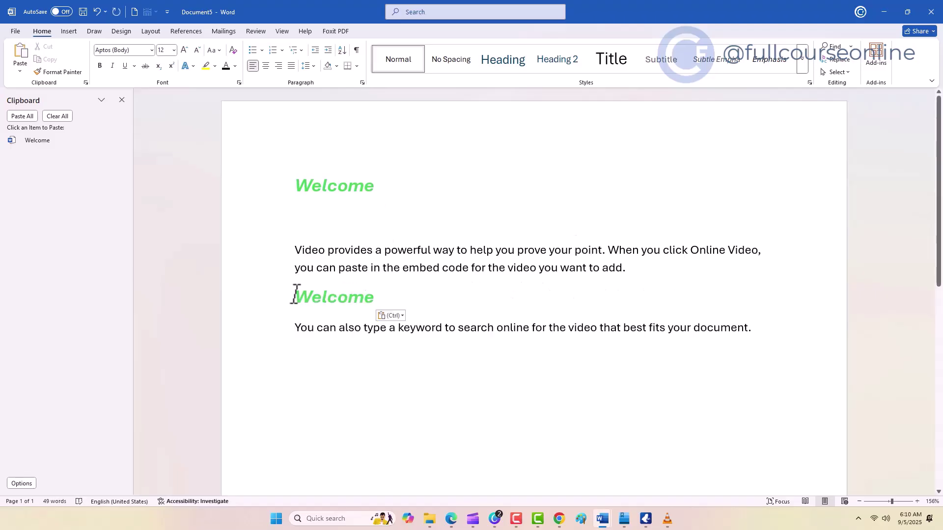
Examine the Keep Source Formatting paste option and the formatting of the pasted "Welcome".
left_click(403, 316)
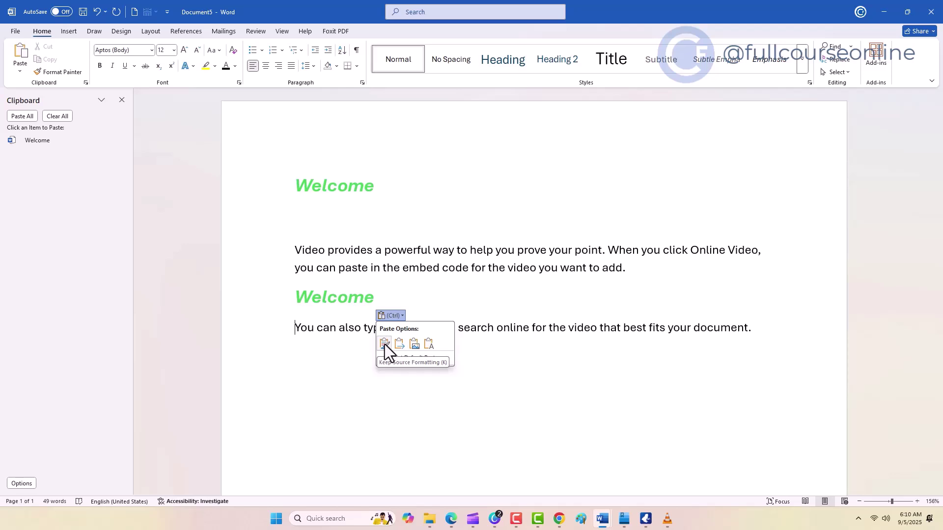
left_click(361, 297)
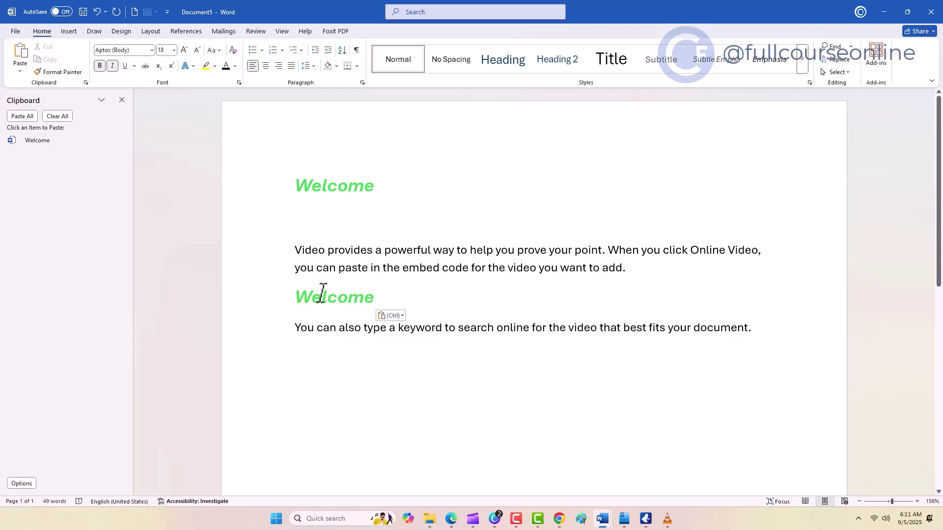
left_click(402, 316)
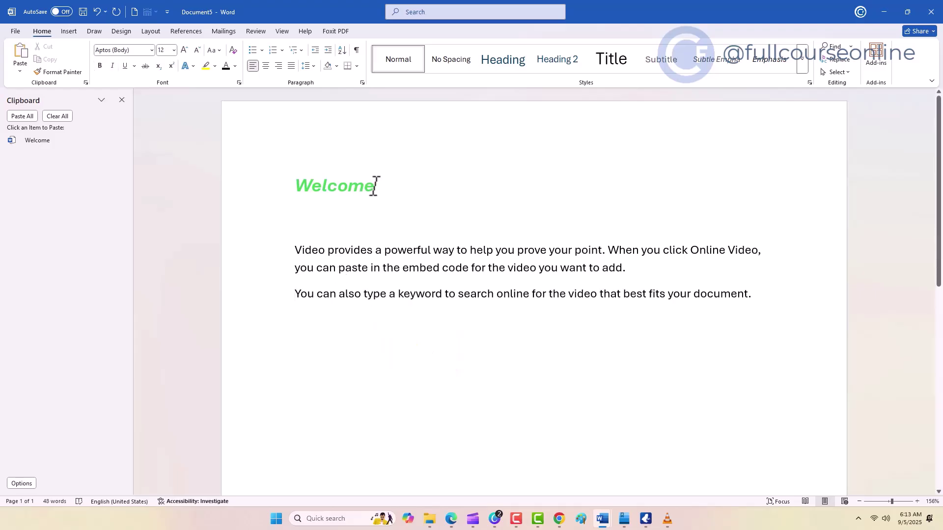
Copy the green "Welcome" heading again and paste it as text only on the line after "the video you want to add.".
left_click_drag(374, 185, 290, 179)
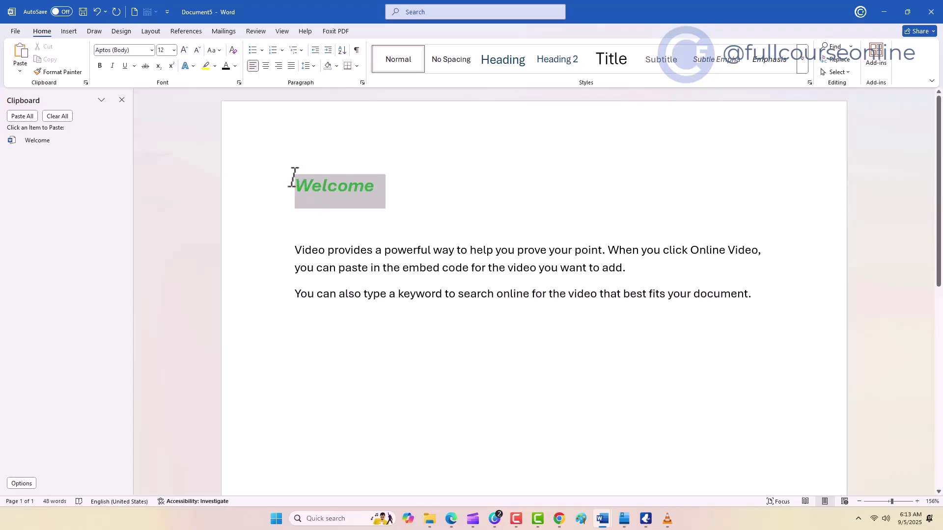
right_click(352, 182)
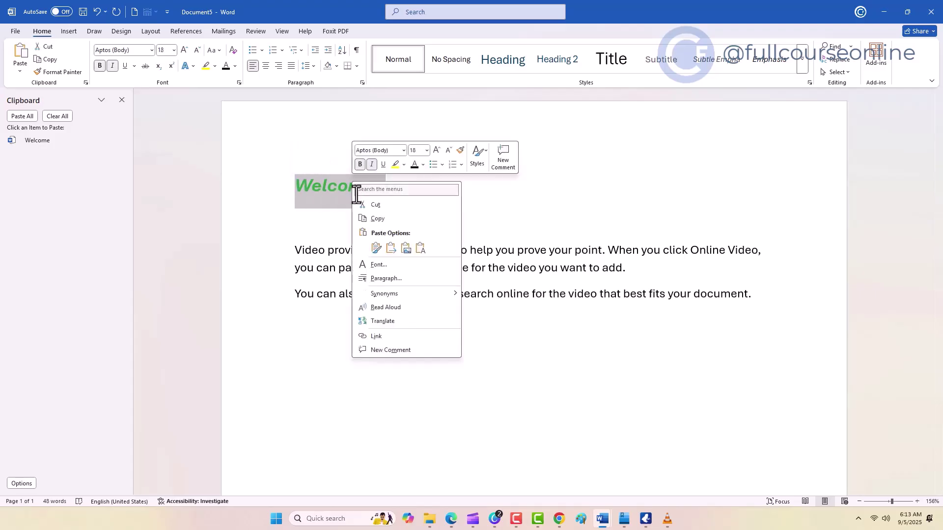
left_click(366, 219)
left_click(636, 271)
key("Return")
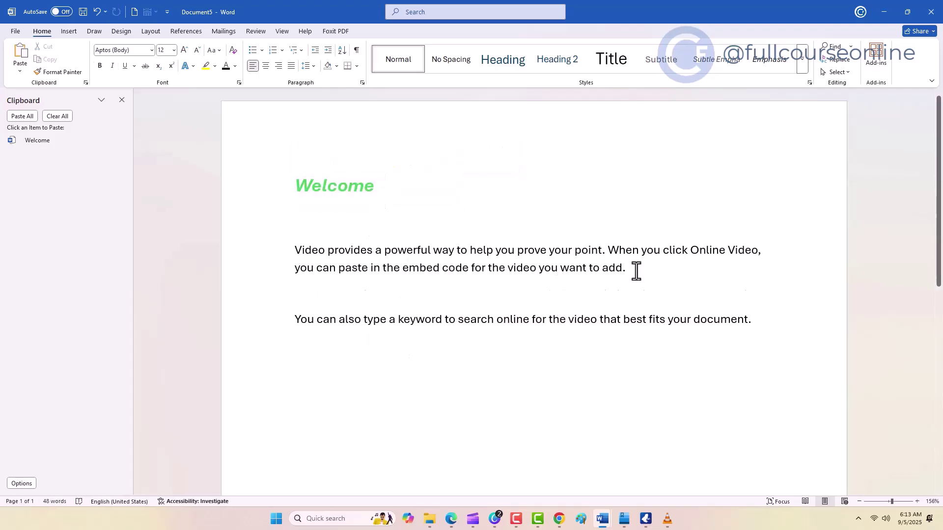
key("ctrl+v")
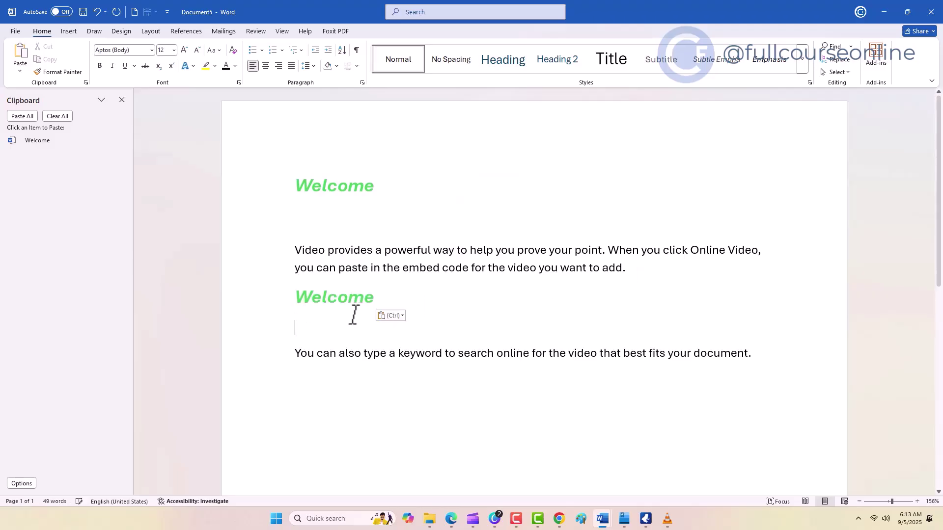
left_click(404, 316)
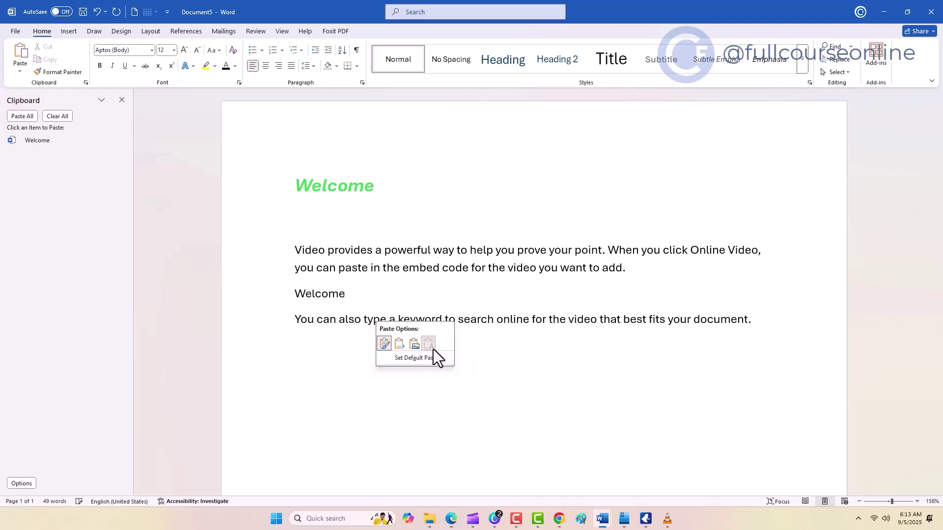
left_click(433, 350)
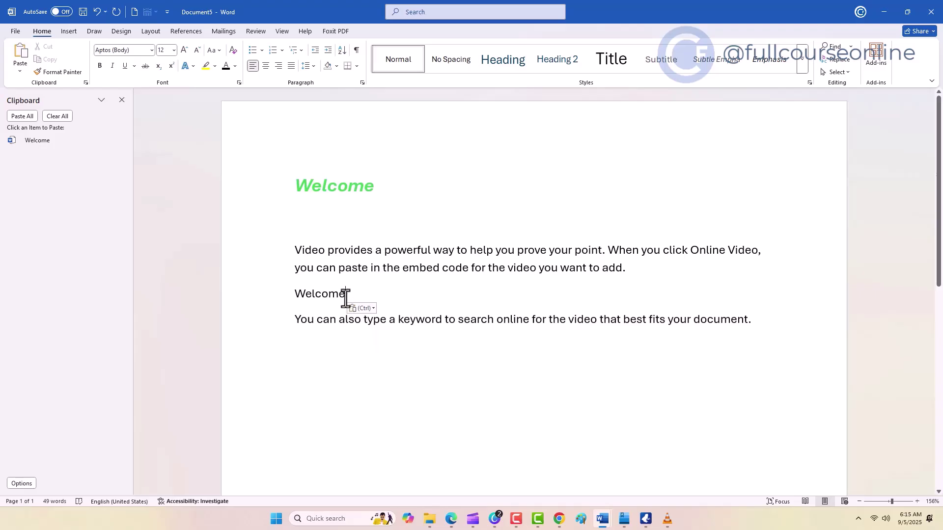
Copy the green "Welcome" heading and paste it as a picture on a new line below the plain "Welcome".
left_click_drag(346, 294, 318, 294)
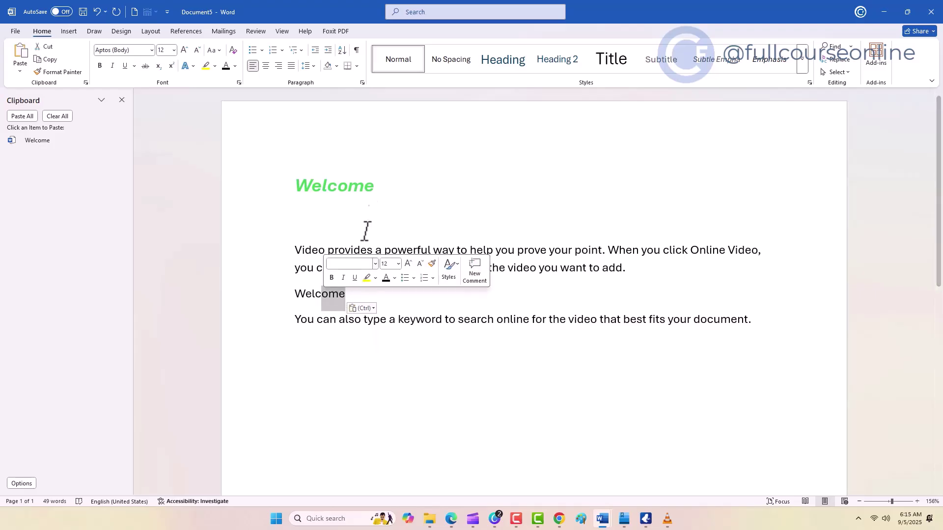
left_click(376, 186)
left_click_drag(377, 187, 298, 186)
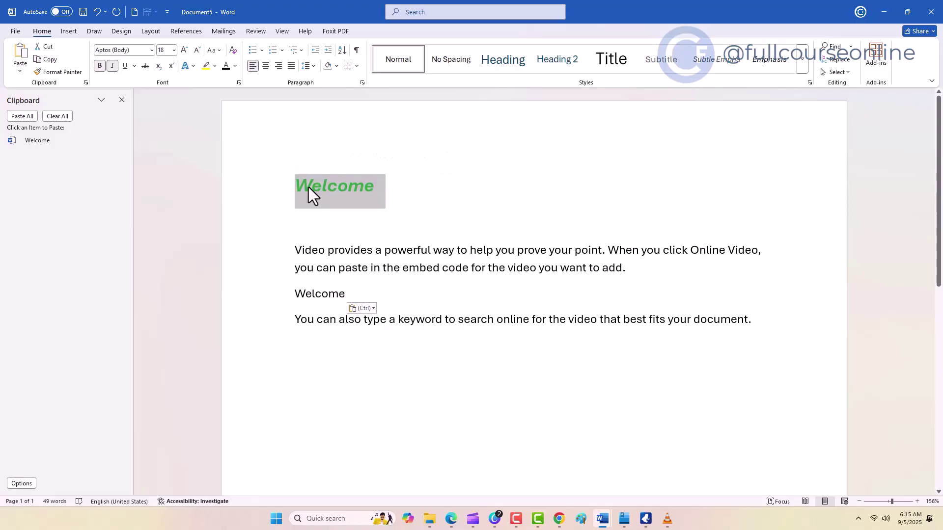
right_click(309, 187)
left_click(321, 223)
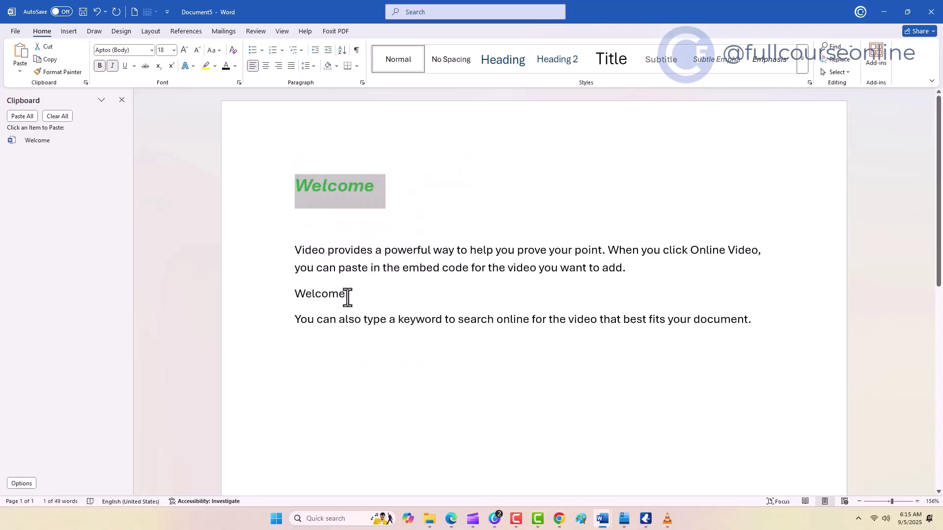
left_click(347, 295)
key("Return")
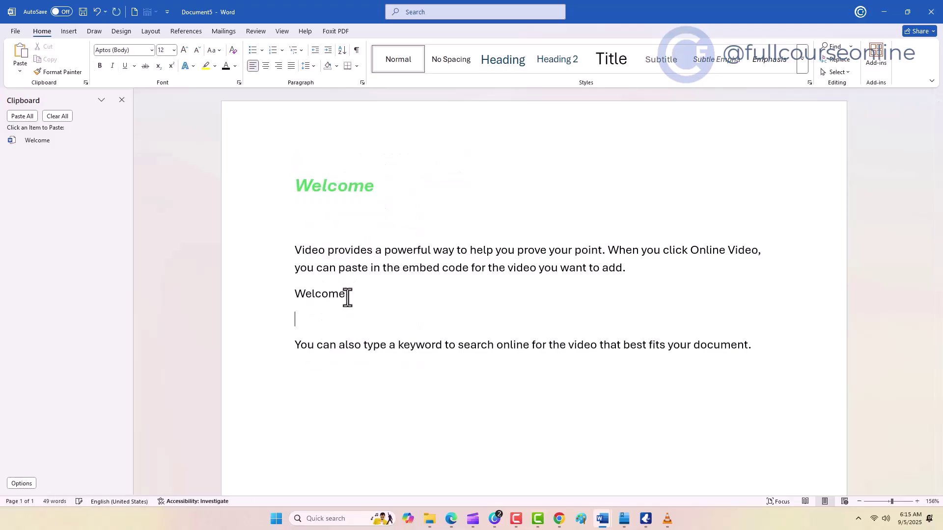
key("ctrl+v")
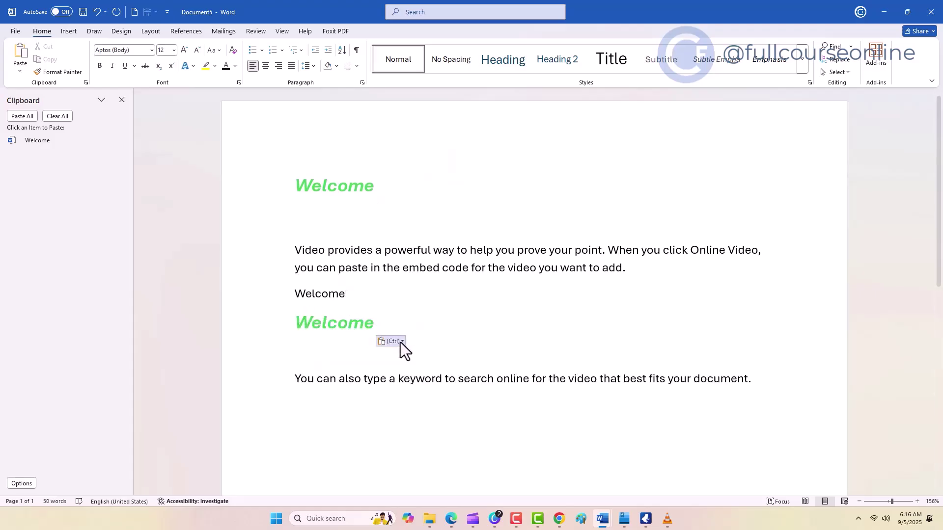
left_click(403, 342)
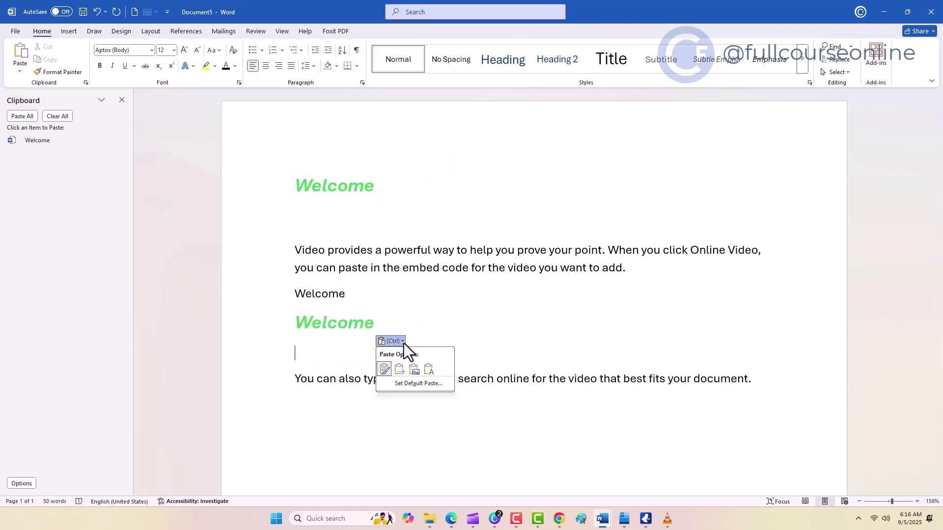
left_click(416, 370)
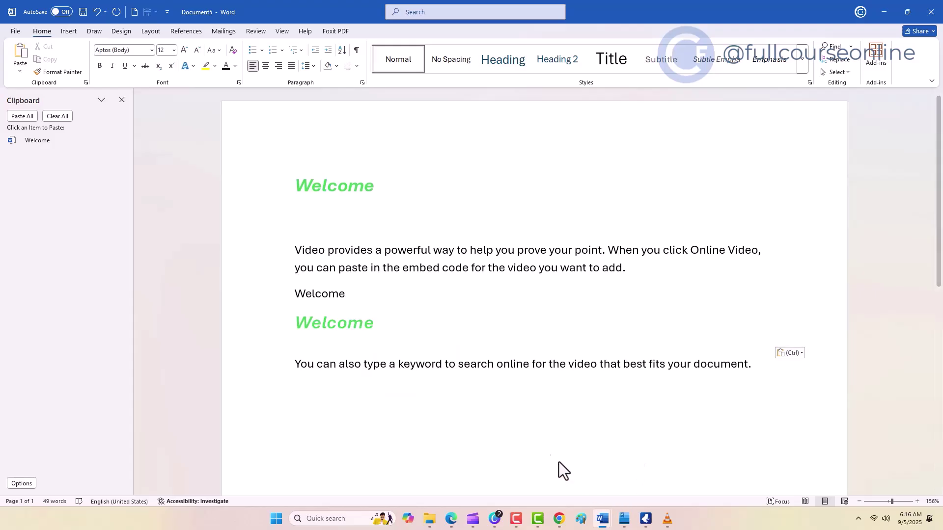
Stretch the pasted "Welcome" picture taller and slightly wider, and open its layout options.
left_click(363, 323)
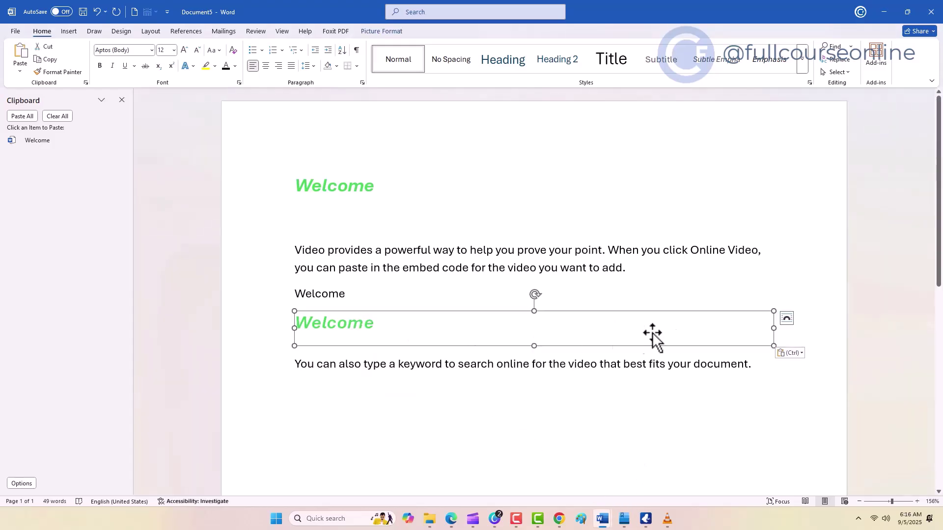
left_click_drag(534, 347, 534, 374)
mouse_move(772, 343)
left_mouse_down()
mouse_move(665, 343)
mouse_move(786, 343)
left_mouse_up()
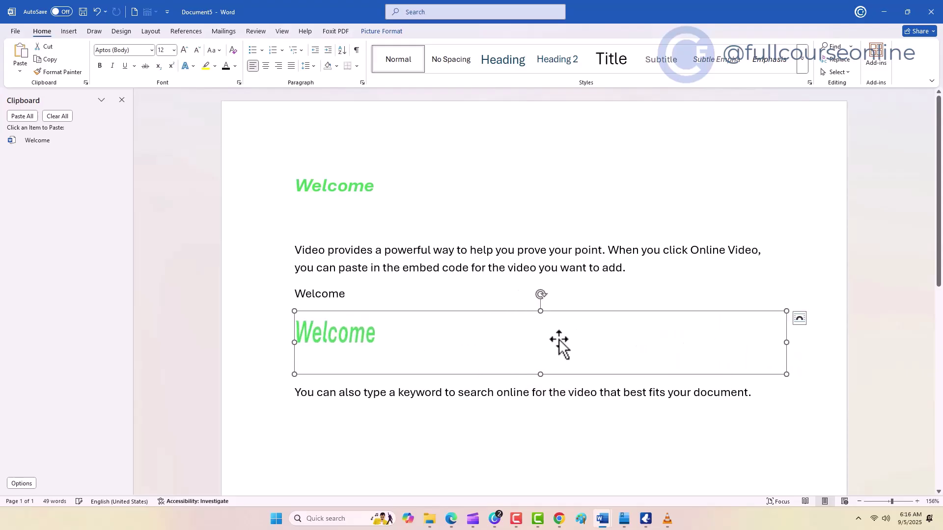
left_click(801, 319)
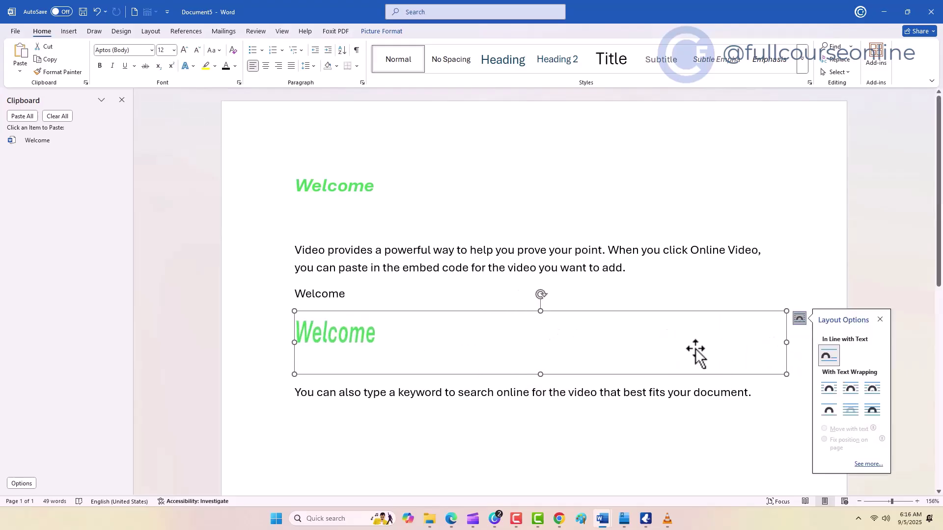
Format the "Welcome" picture with a solid red outline and deselect it.
right_click(449, 367)
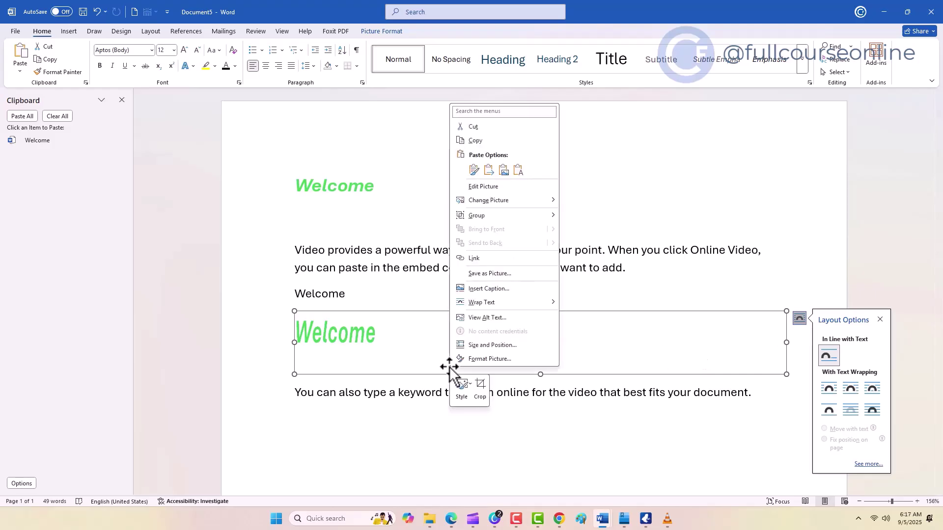
left_click(503, 362)
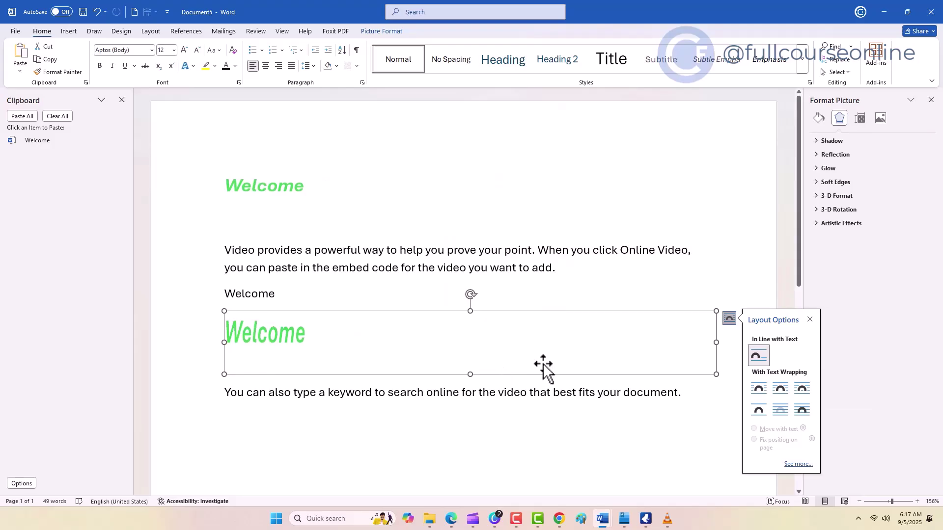
left_click(822, 122)
left_click(816, 154)
left_click(824, 181)
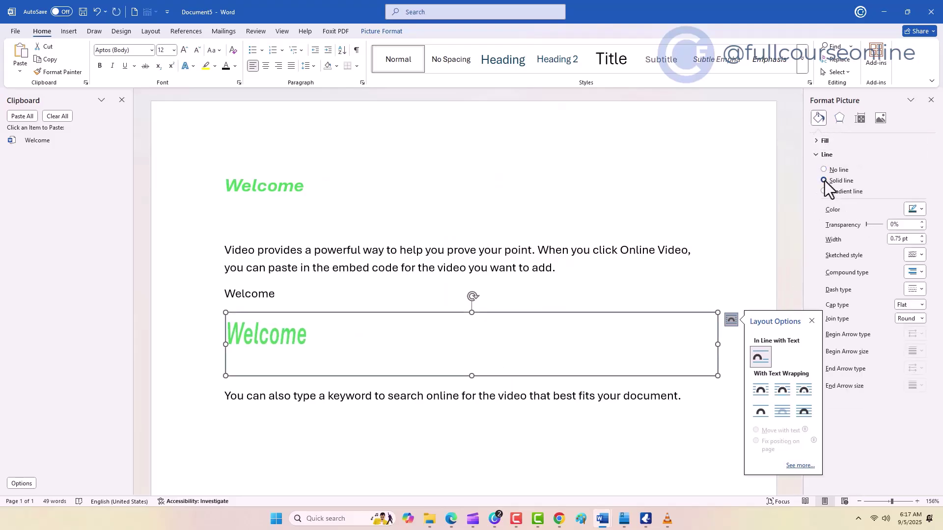
left_click(917, 210)
left_click(883, 283)
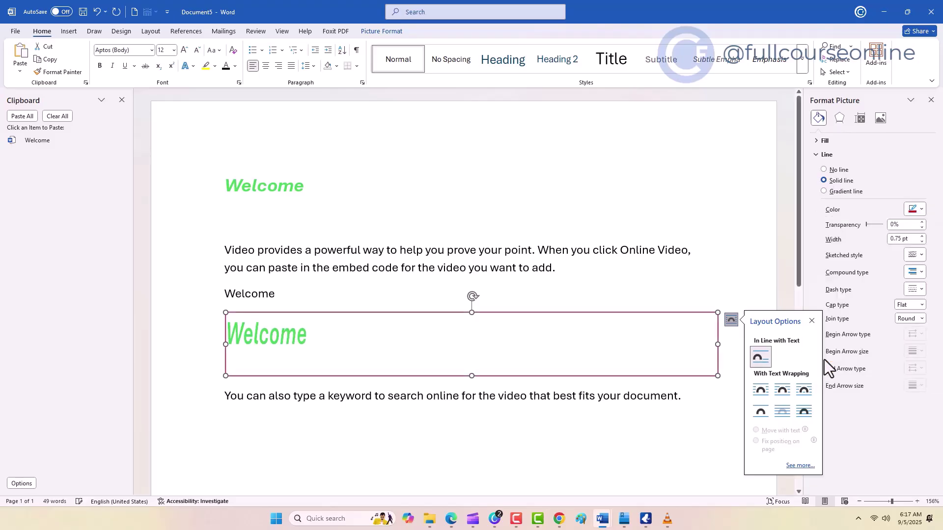
left_click(680, 392)
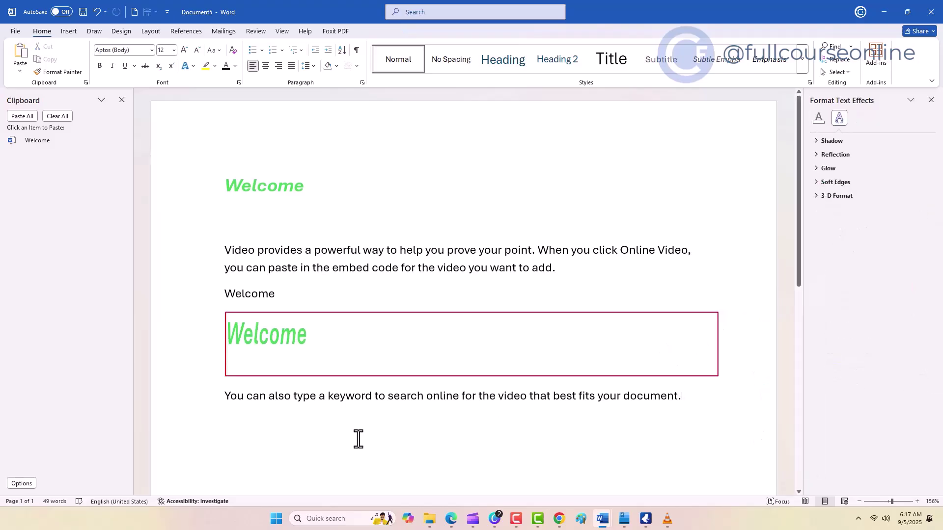
Close the Clipboard pane and show the available Paste options.
left_click(120, 101)
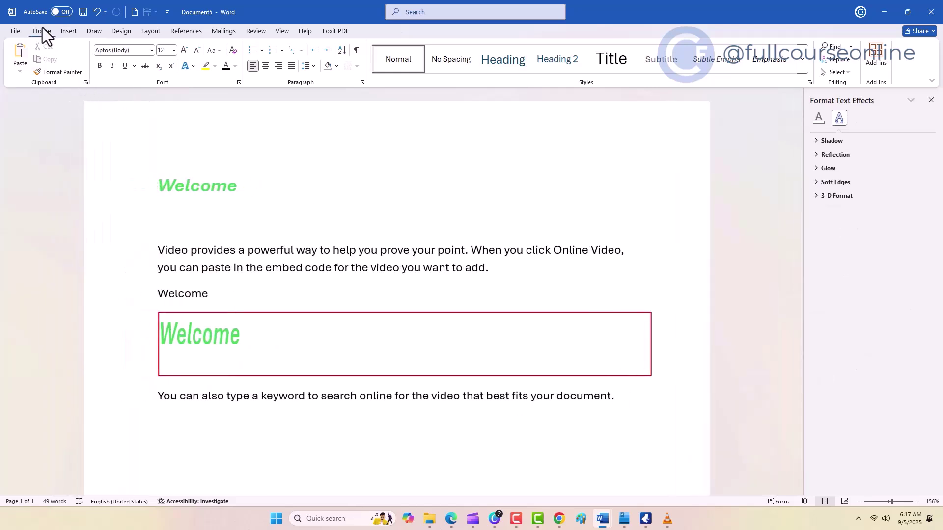
left_click(21, 74)
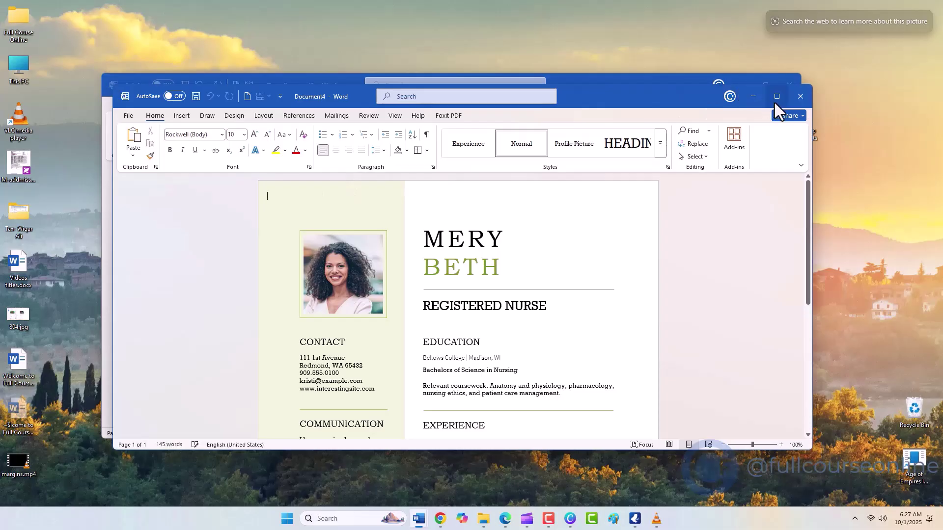
Maximize the resume document's window and apply the Narrow margin preset of 0.5" on all sides.
left_click(773, 102)
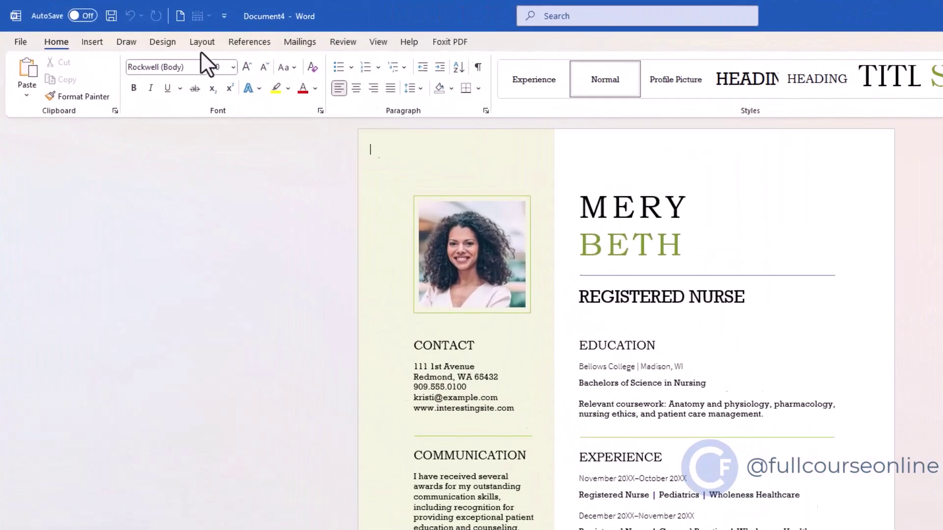
left_click(209, 44)
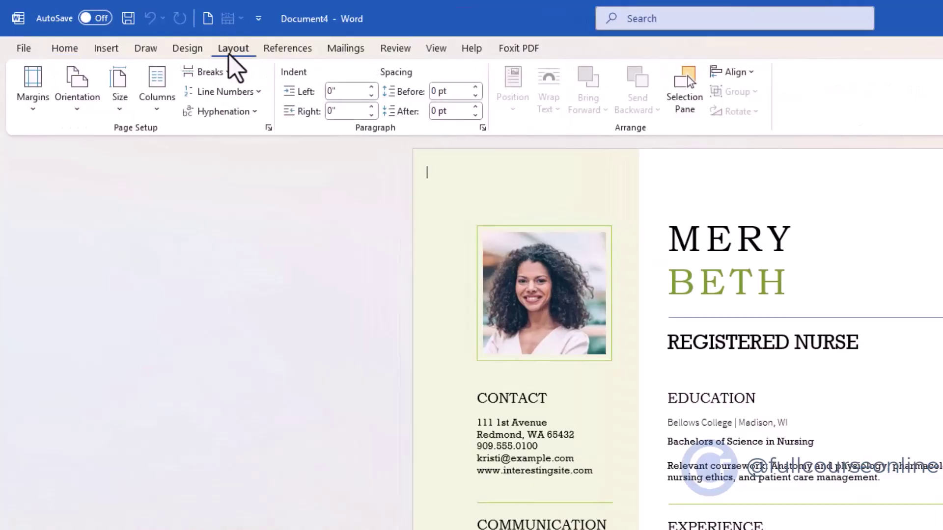
left_click(20, 118)
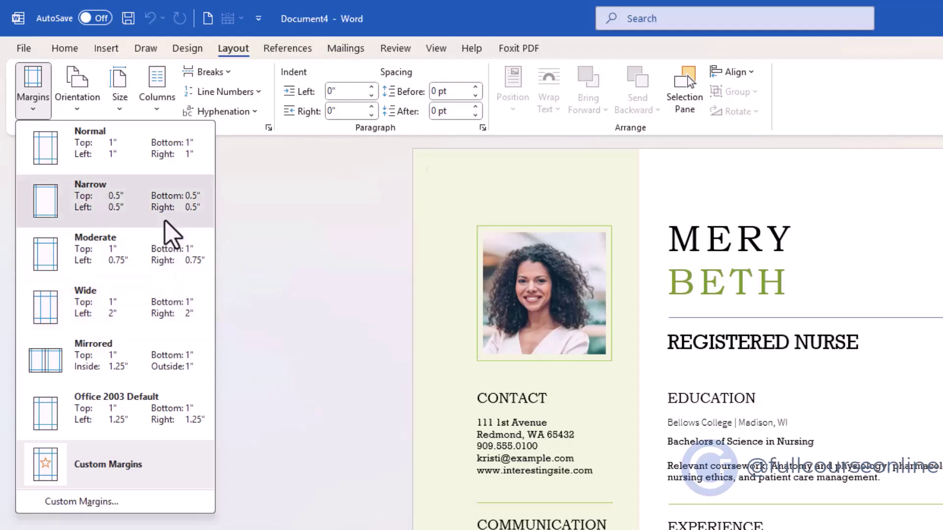
left_click(196, 219)
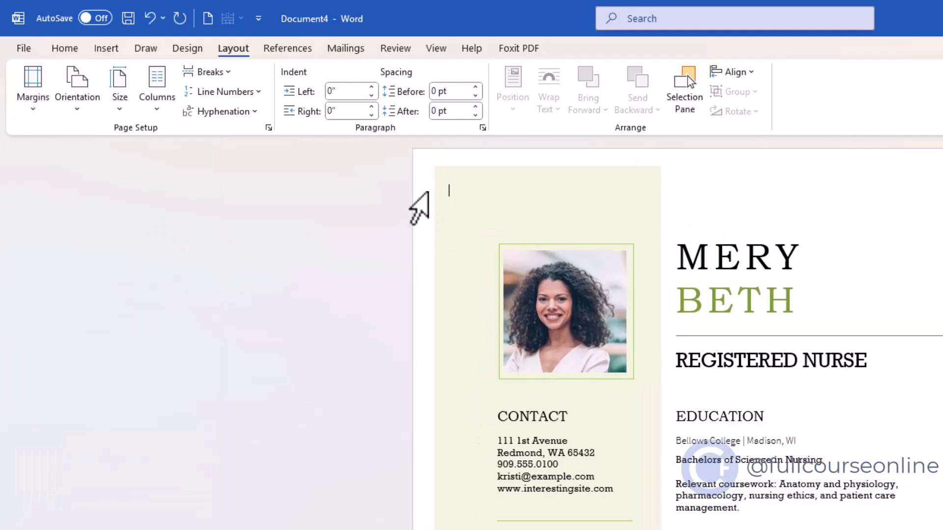
Try custom page margins of 2.5" for the top and 2.3" for the left on the whole document.
left_click(29, 111)
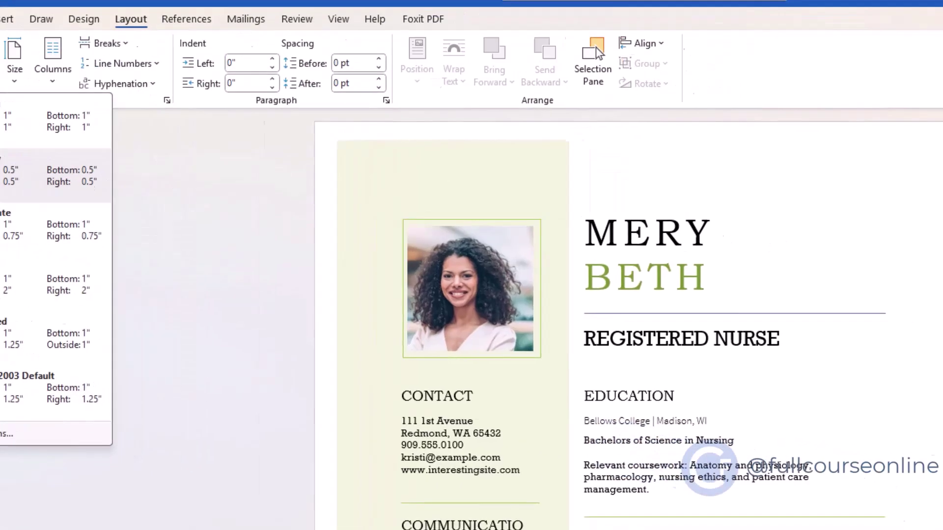
left_click(46, 450)
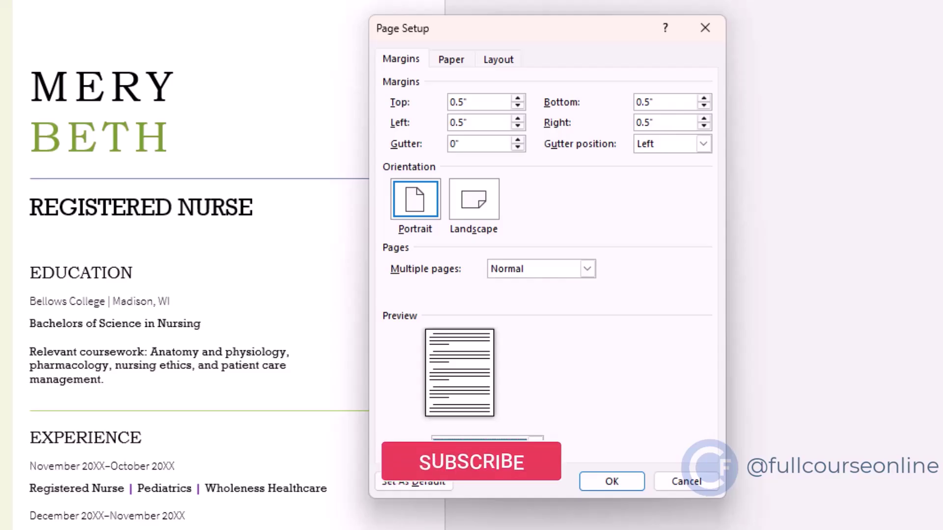
left_click(518, 99)
left_click(517, 120)
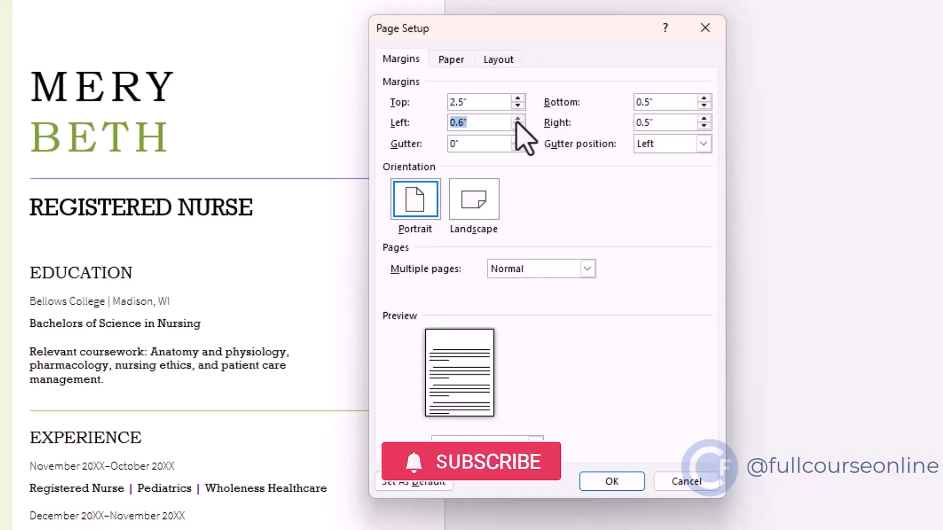
left_click(518, 121)
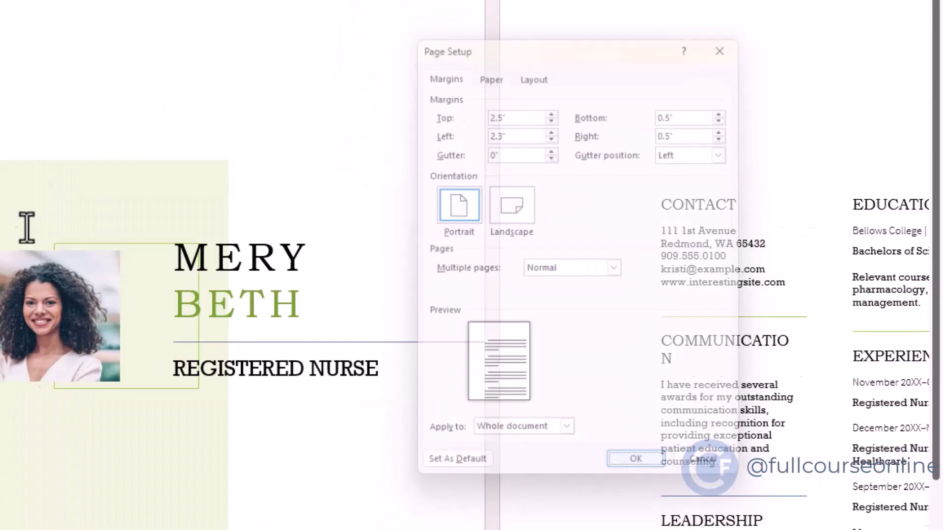
left_click(599, 487)
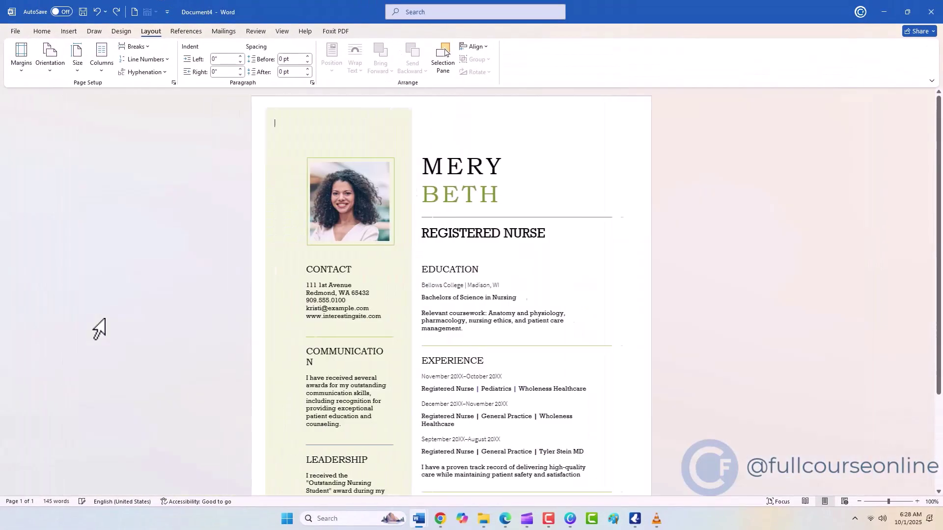
Switch the resume's page orientation to Landscape with the zoom reduced to 50%.
left_click(55, 74)
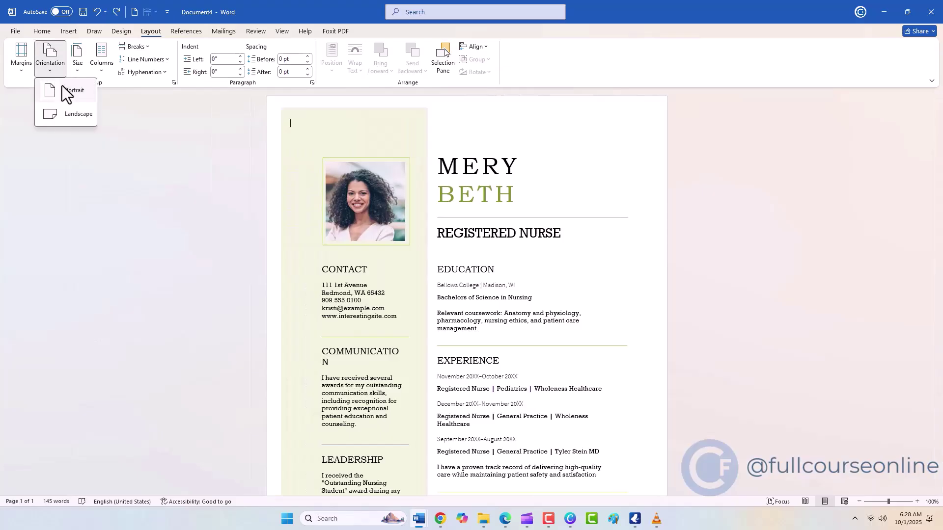
left_click(55, 83)
left_click_drag(889, 503, 875, 506)
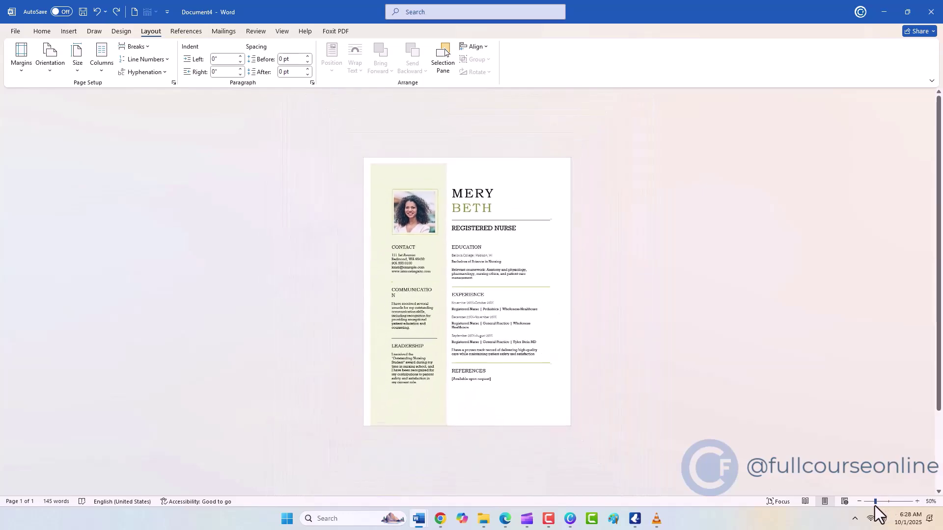
left_click(54, 72)
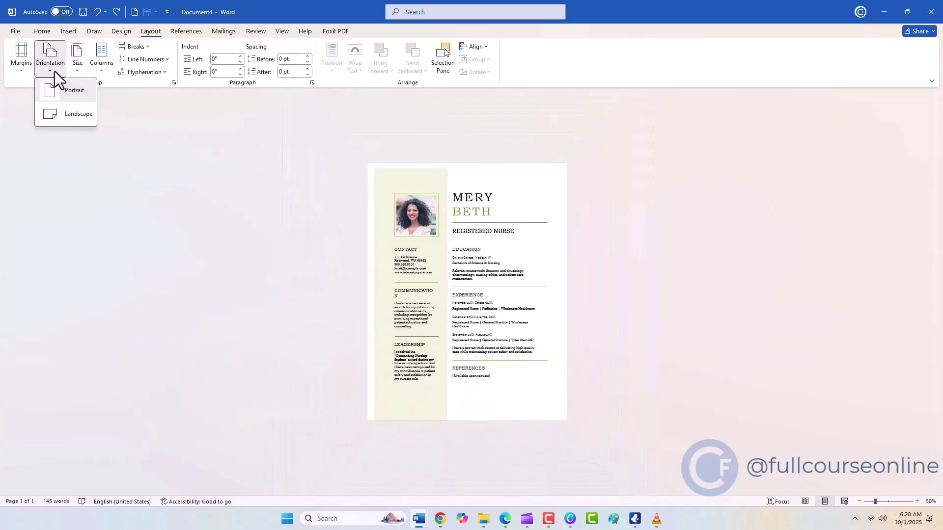
left_click(64, 114)
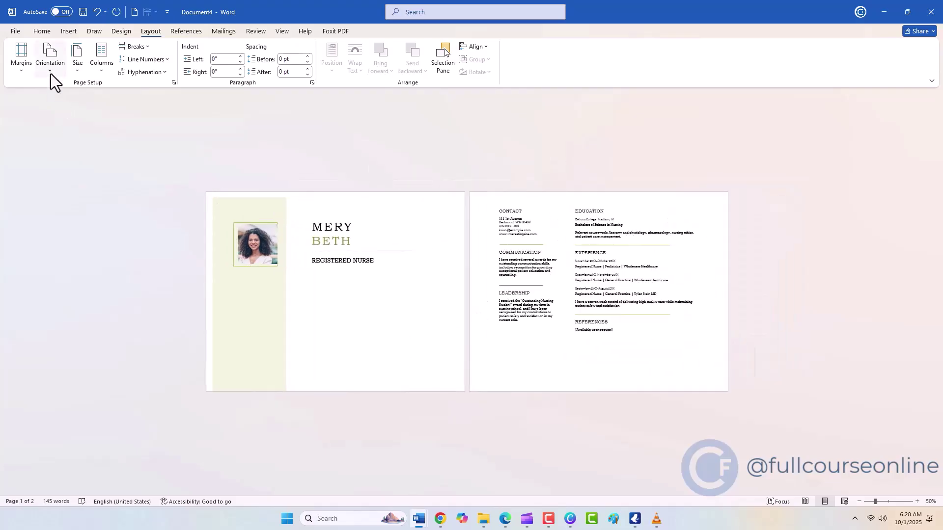
Return the resume's page orientation to Portrait and restore the zoom to 100%.
left_click(51, 73)
left_click(53, 92)
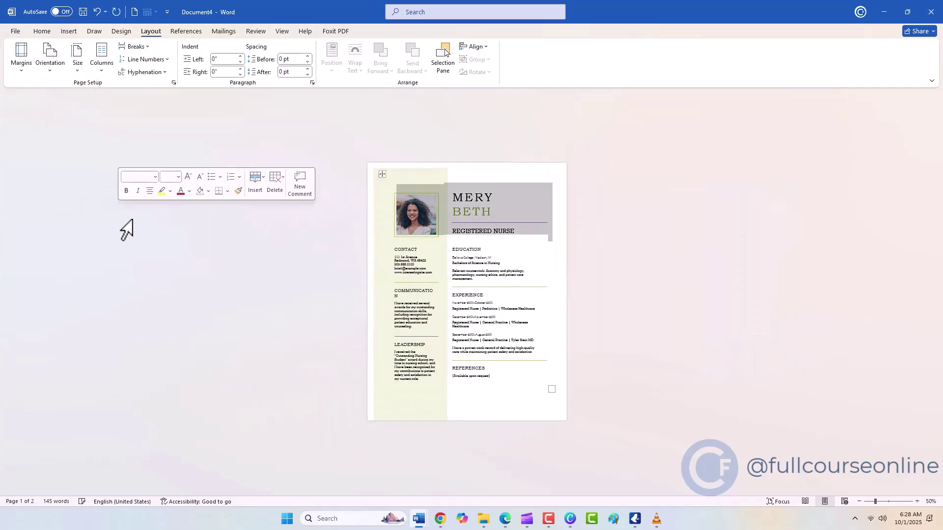
left_click_drag(874, 504, 889, 503)
left_click(256, 235)
left_click(205, 222)
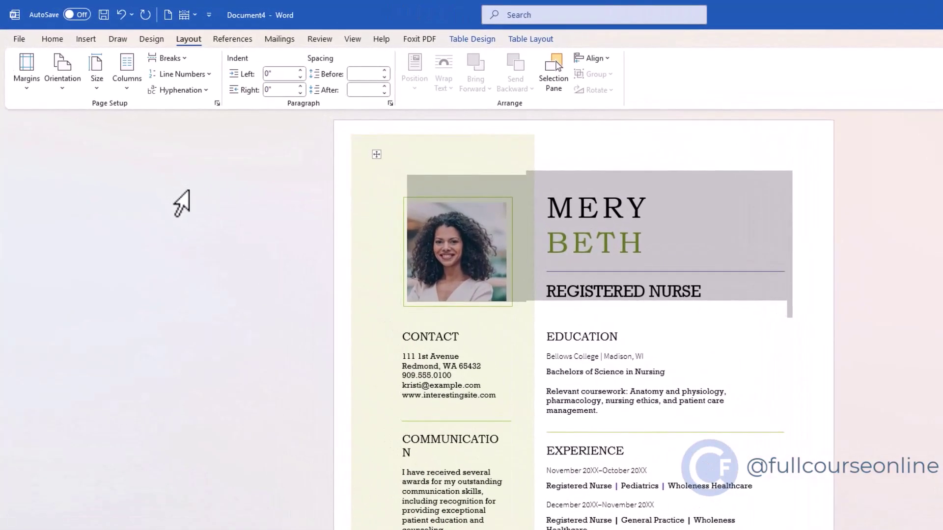
Review the preset paper sizes and the custom paper size settings for the whole document.
left_click(95, 86)
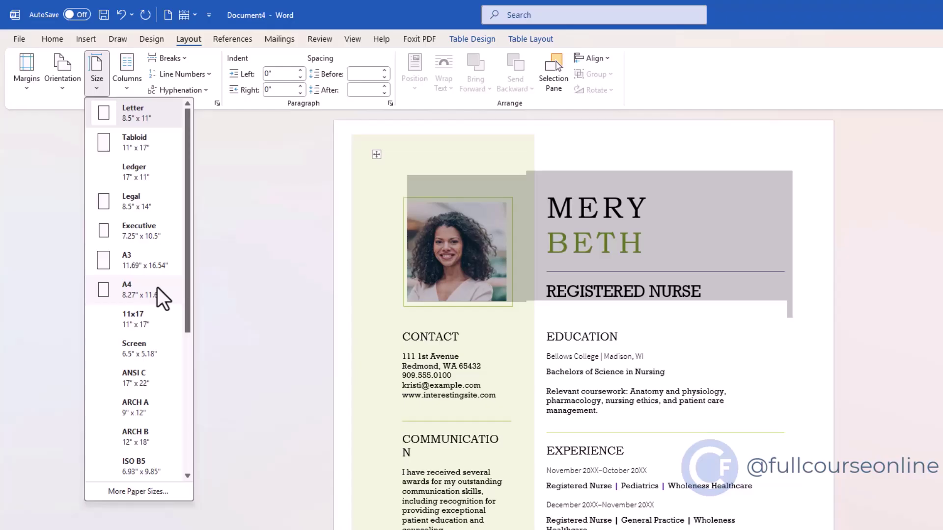
left_click(147, 491)
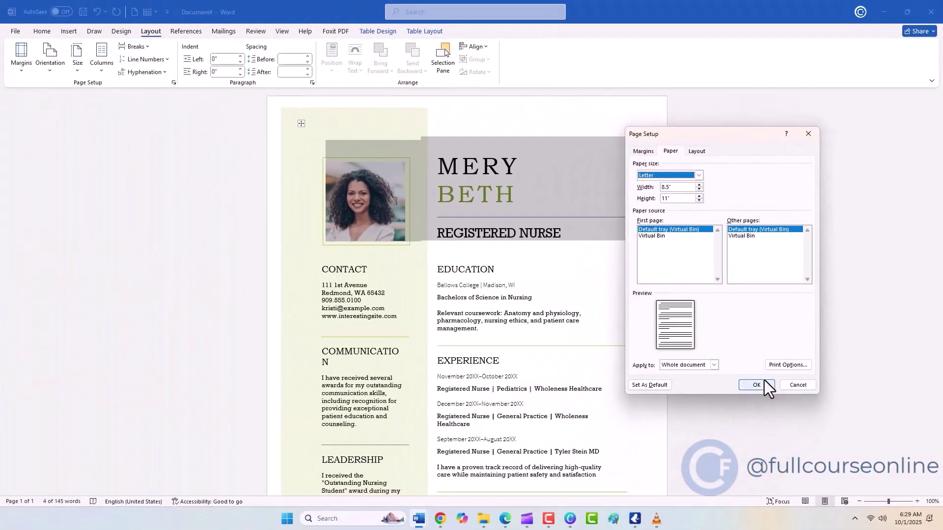
left_click(765, 385)
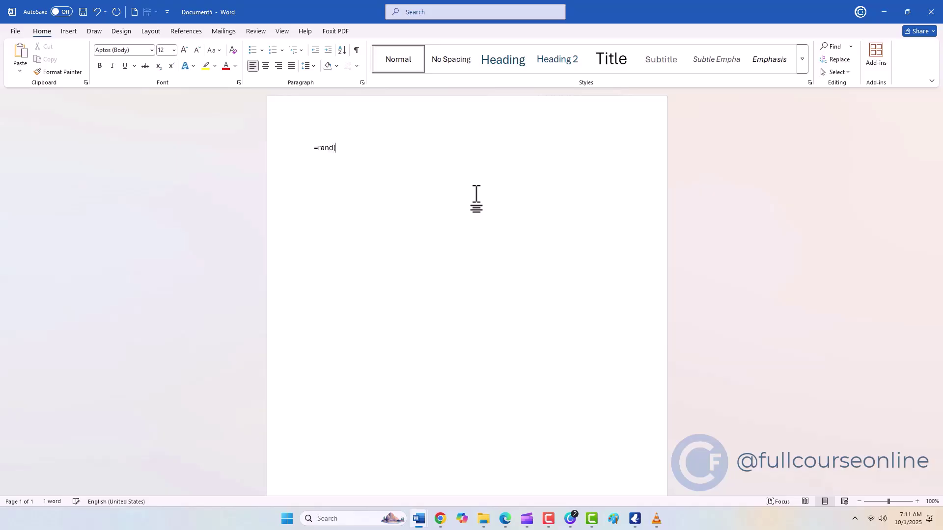
Generate sample paragraphs from the =rand() formula and insert a page break after them.
key("Return")
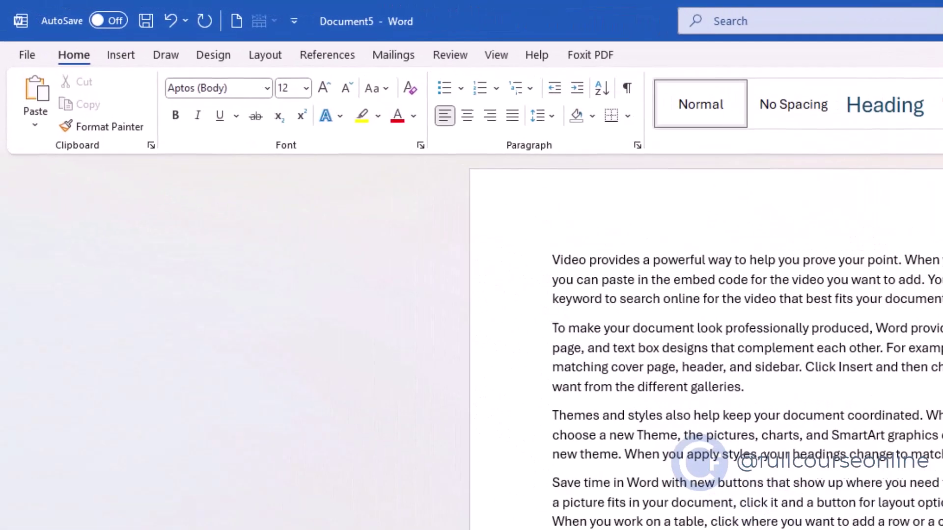
left_click(122, 55)
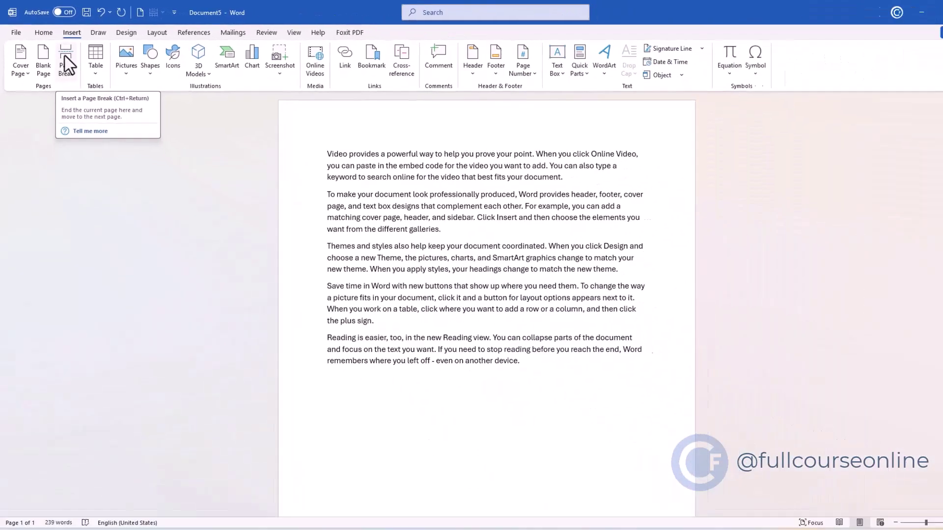
left_click(110, 98)
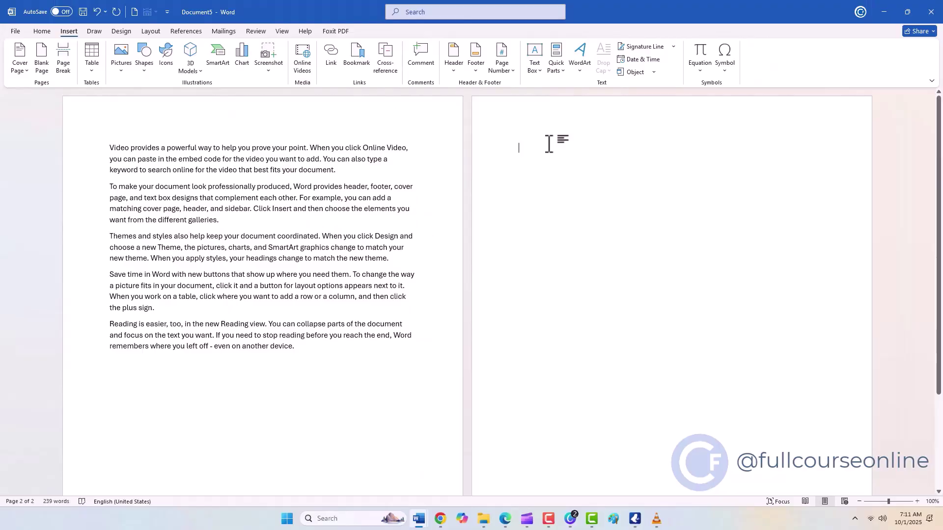
Fill the second page with sample paragraphs using =rand().
type("=")
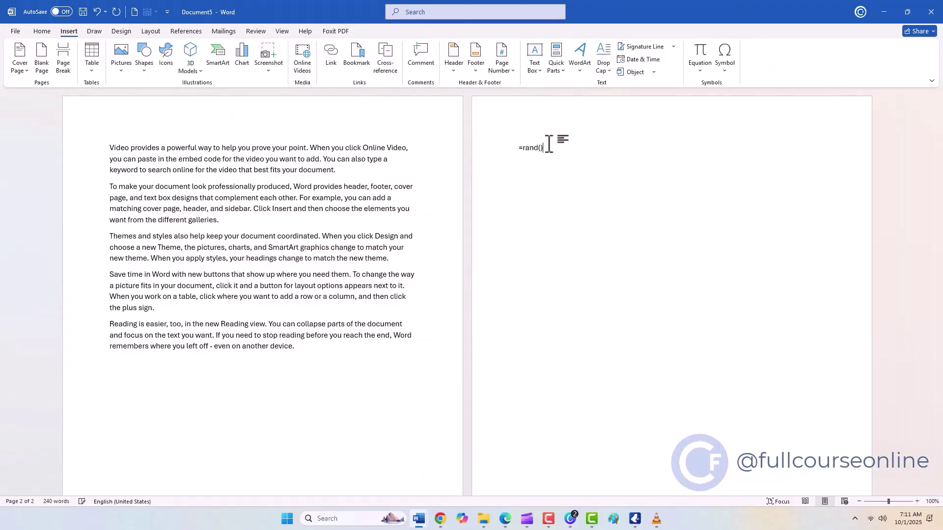
type("rand()")
key("Return")
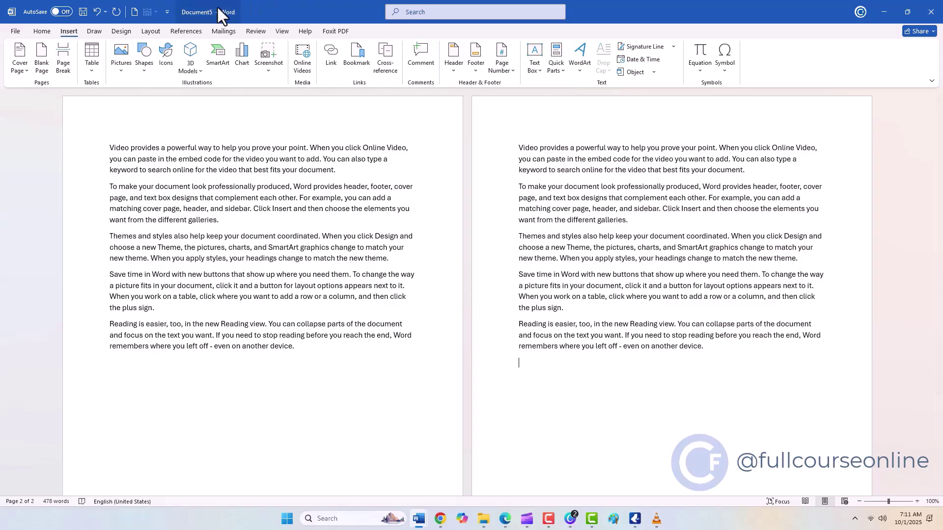
Insert a Continuous section break before the first paragraph on the second page.
left_click(120, 172)
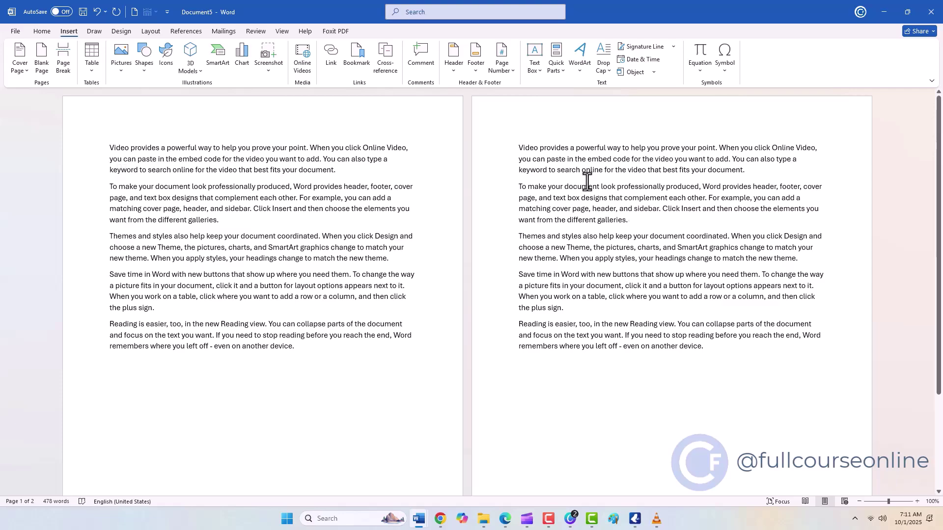
mouse_move(888, 502)
left_mouse_down()
mouse_move(879, 503)
mouse_move(890, 503)
left_mouse_up()
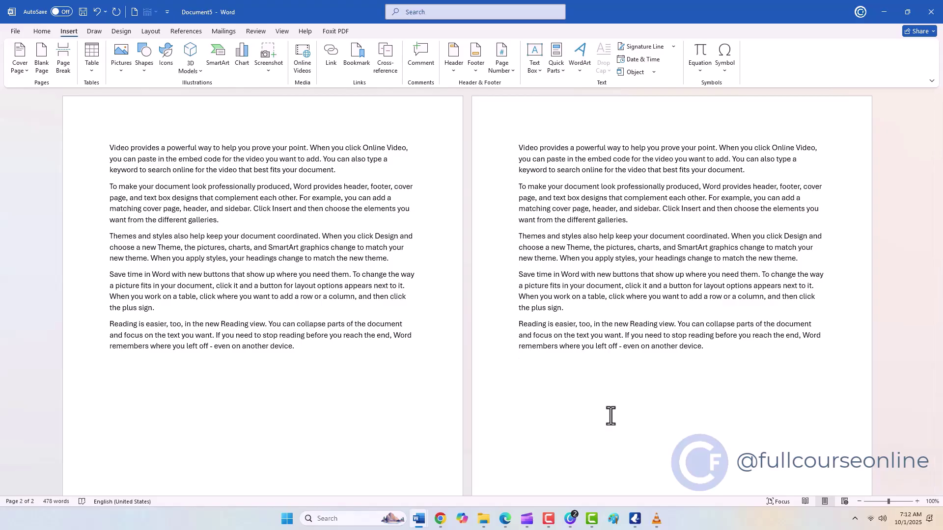
left_click(519, 152)
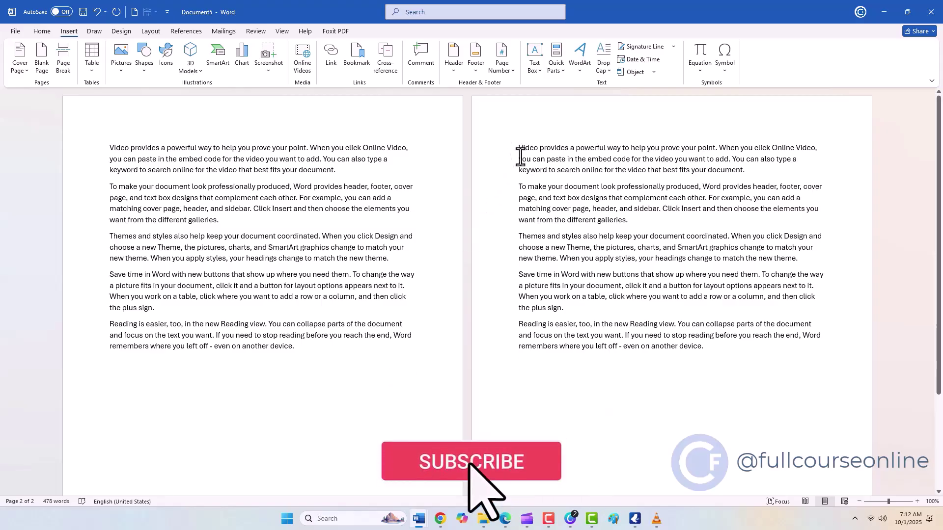
left_click(151, 31)
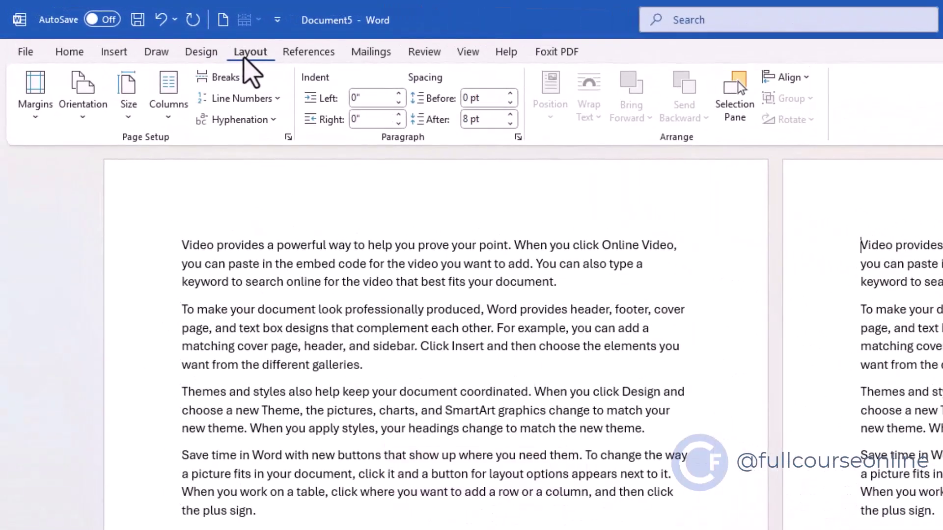
left_click(252, 78)
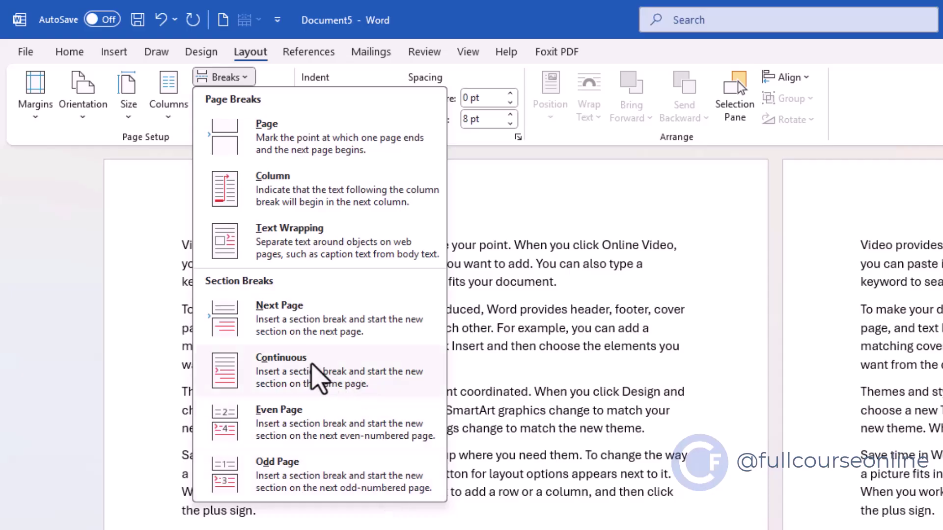
left_click(374, 377)
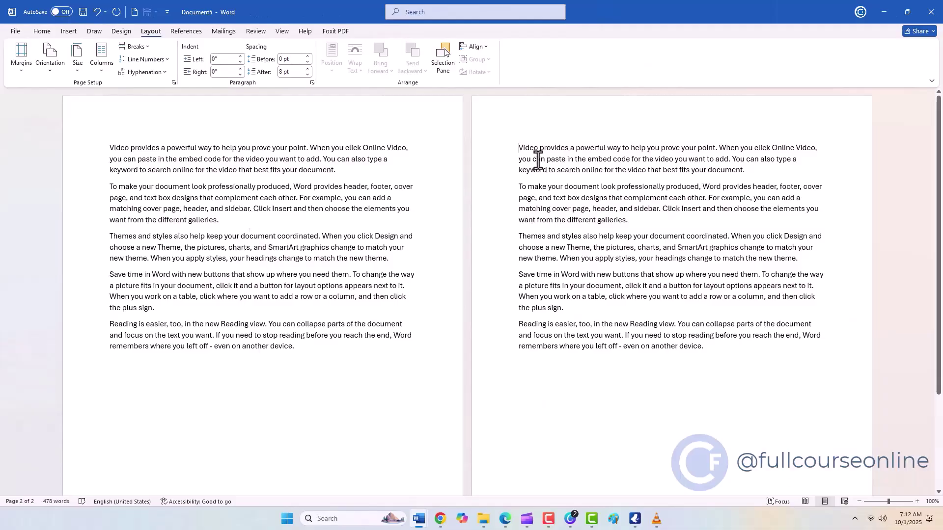
Set the second page's section to Landscape orientation and compare both pages side by side.
left_click(53, 75)
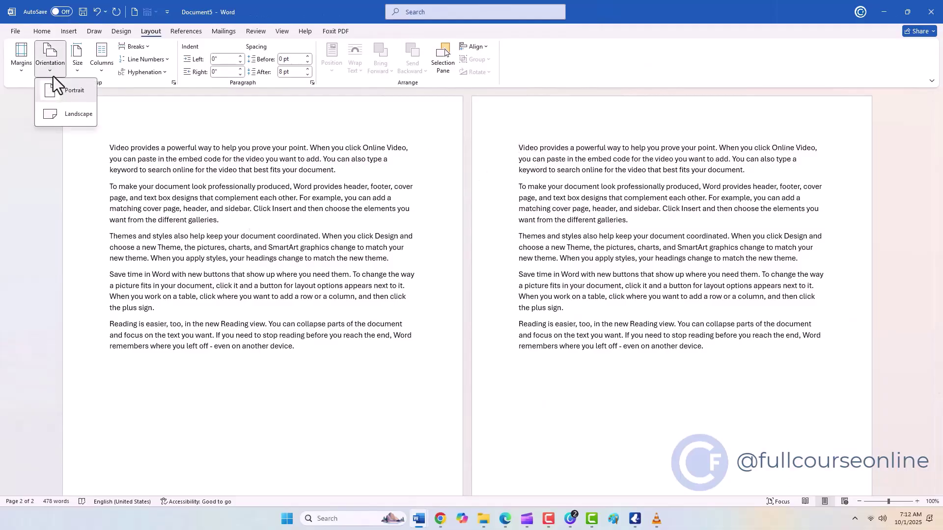
left_click(58, 117)
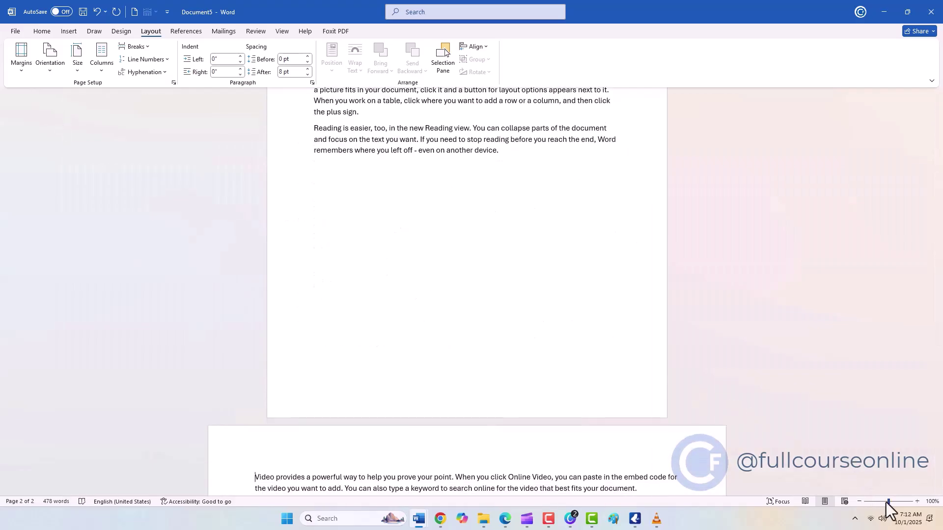
left_click_drag(888, 502, 872, 506)
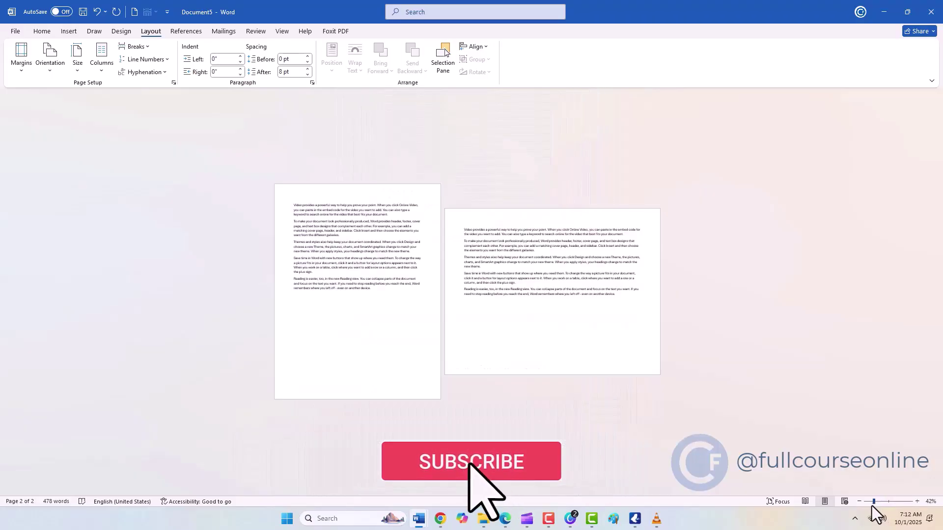
left_click(326, 337)
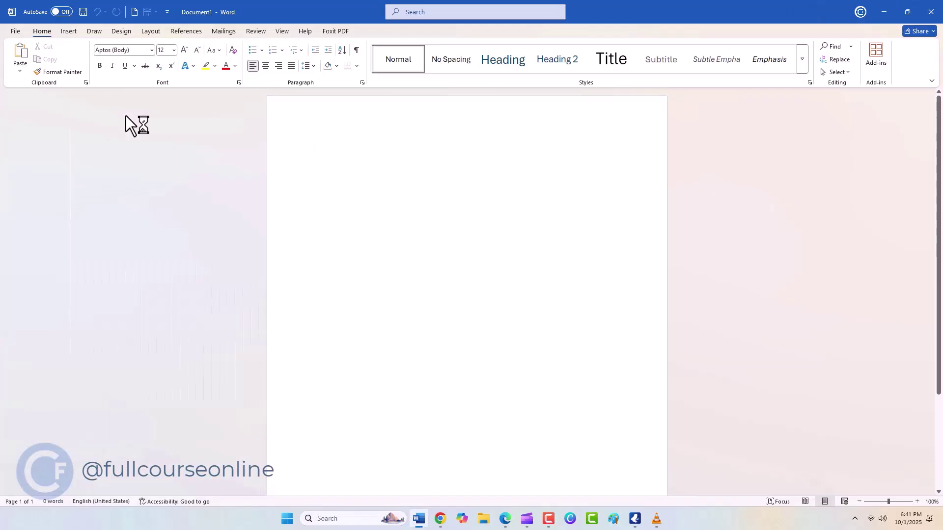
Fill the blank Document1 with many pages of sample text using the =rand function and look through it.
type("=ra")
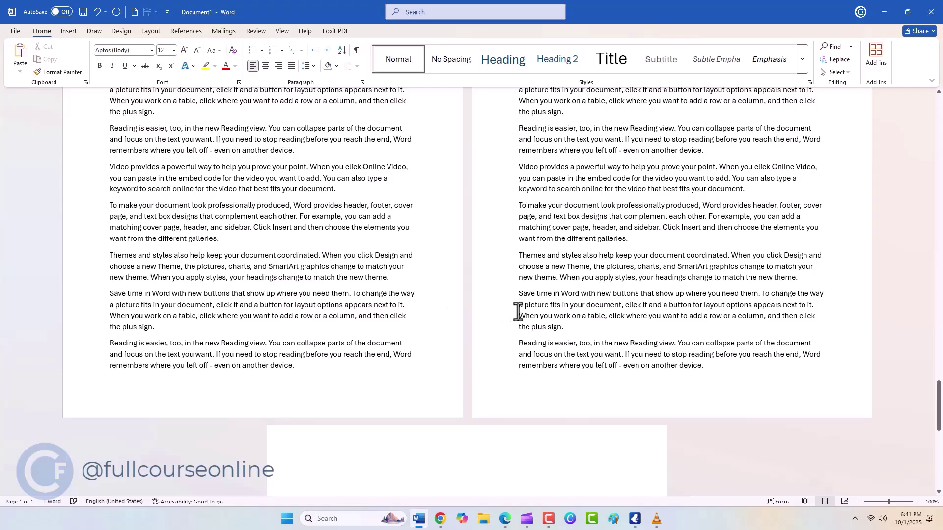
scroll(518, 312, "up", 10)
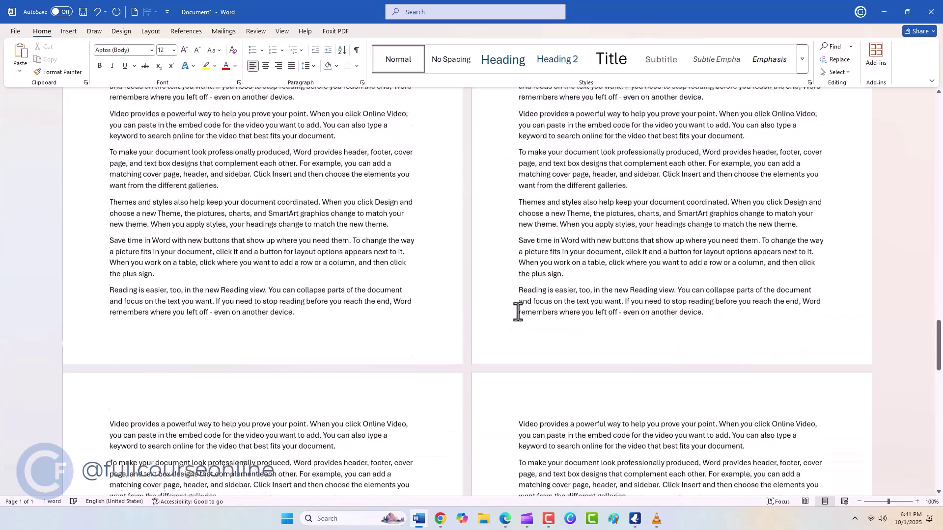
scroll(519, 312, "down", 10)
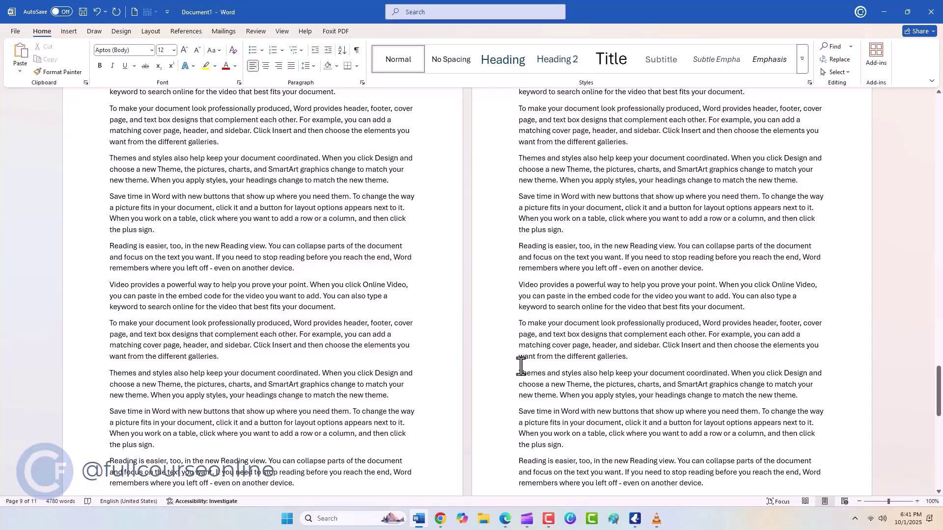
scroll(519, 366, "up", 5)
Add the built-in Banded header to the document's pages.
left_click_drag(939, 354, 821, 80)
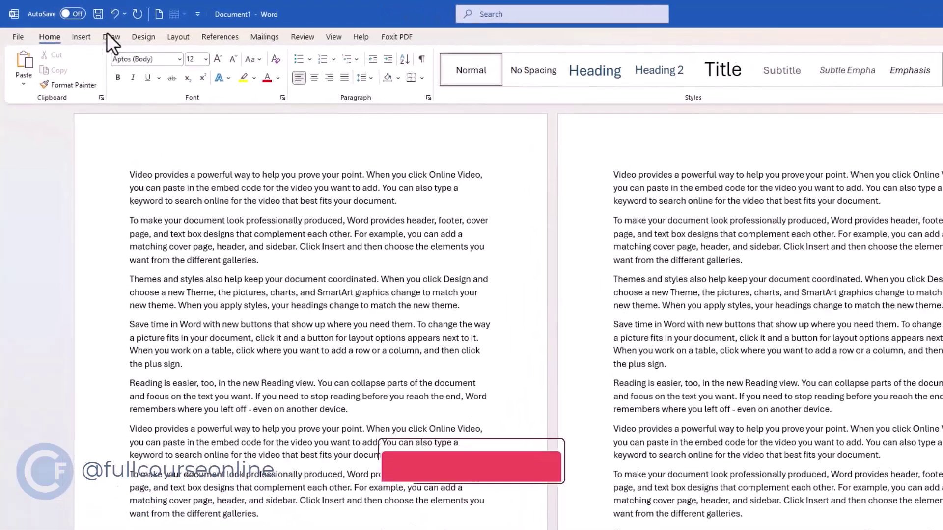
left_click(70, 32)
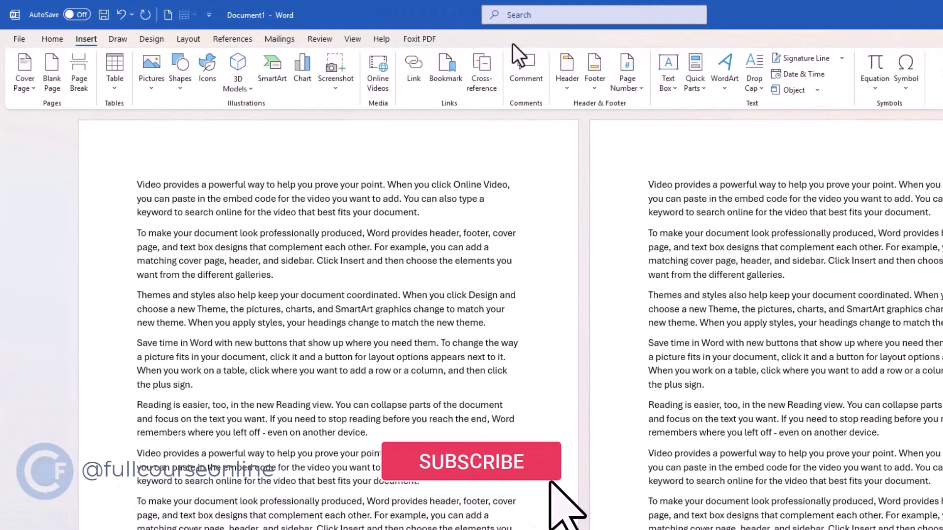
left_click(565, 84)
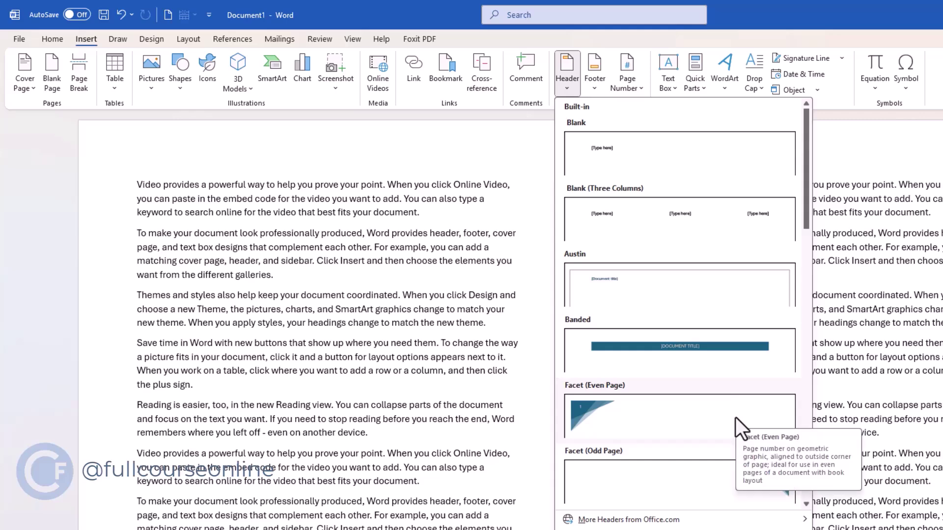
left_click(717, 350)
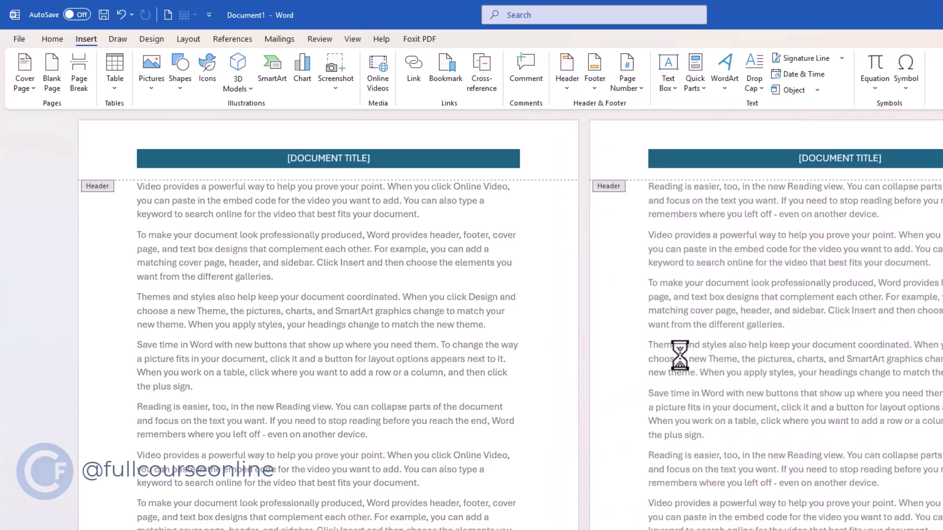
Set the header's document title to "FULL COURSE ONLINE" and return to the body text.
left_click(293, 160)
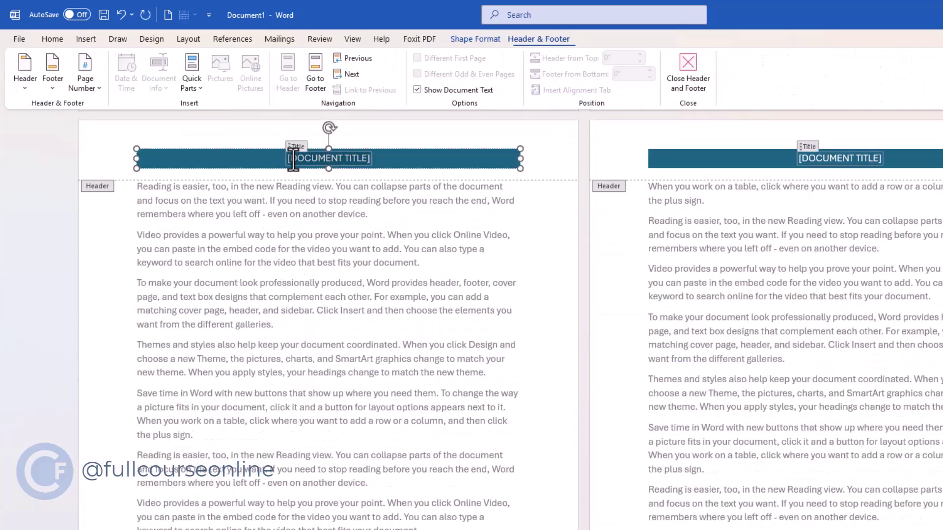
type("FULL")
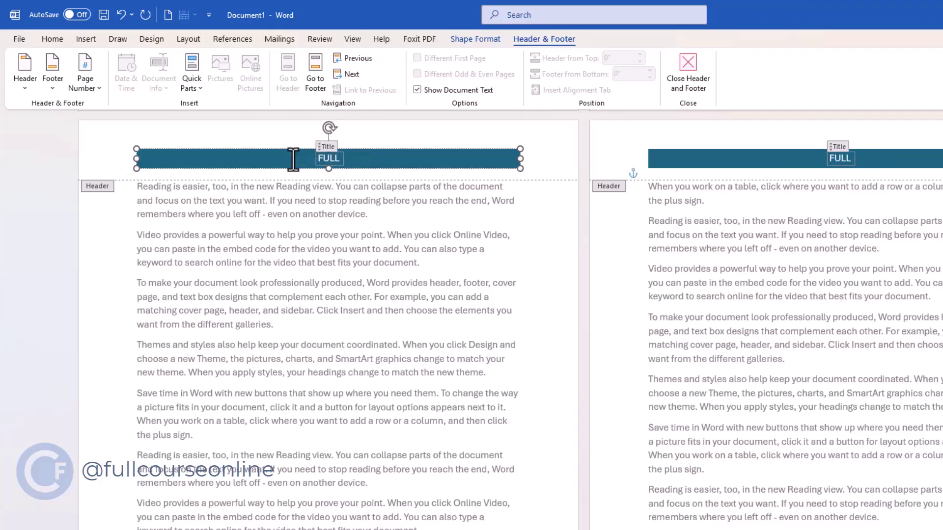
type(" COURSE ON")
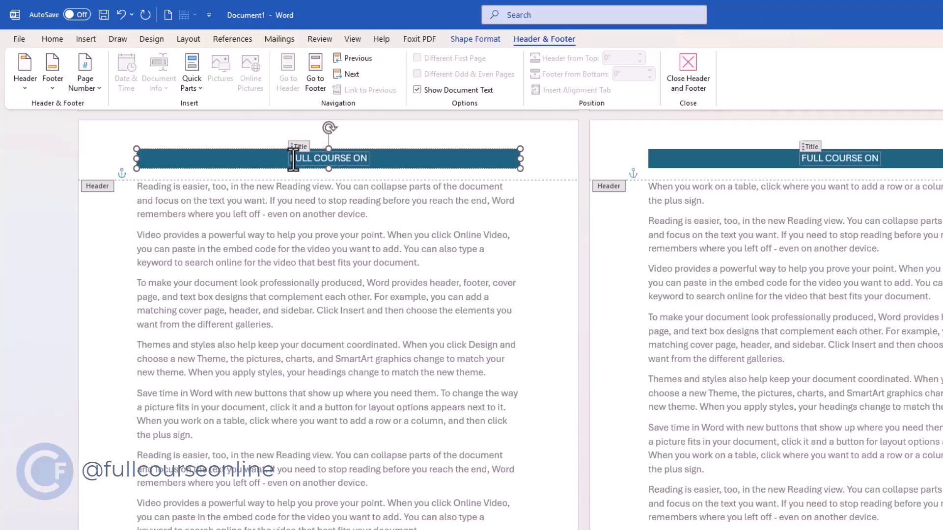
type("LINE")
double_click(299, 273)
scroll(306, 386, "down", 4)
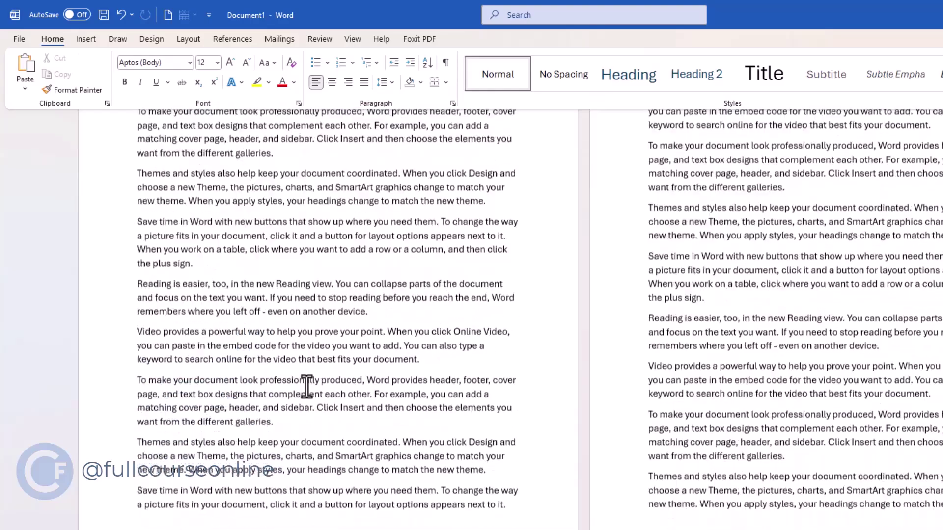
scroll(102, 131, "up", 1)
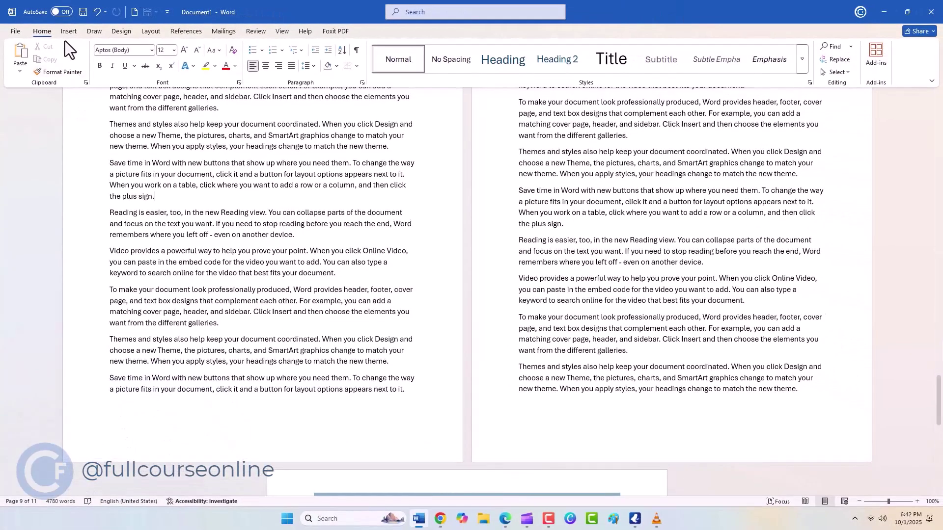
Add the built-in Blank footer and enter "Address: abc" as its text.
left_click(69, 33)
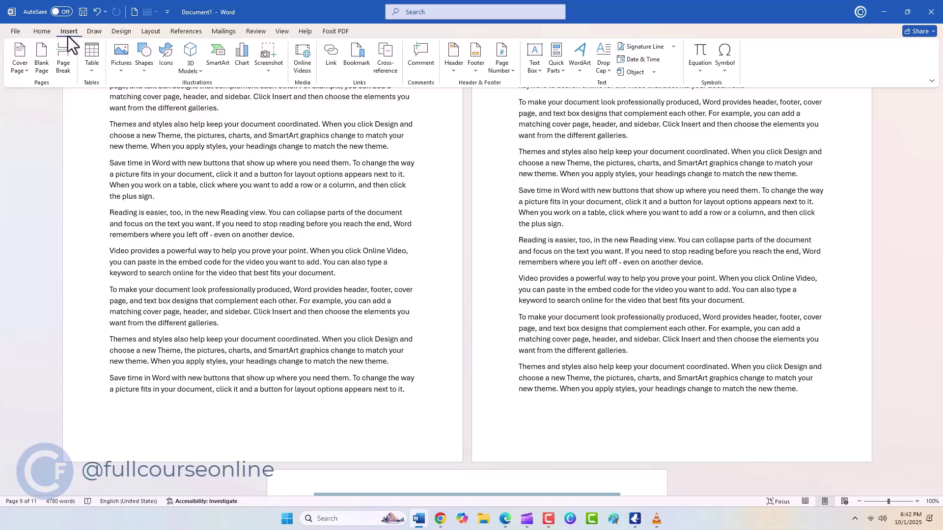
left_click(477, 63)
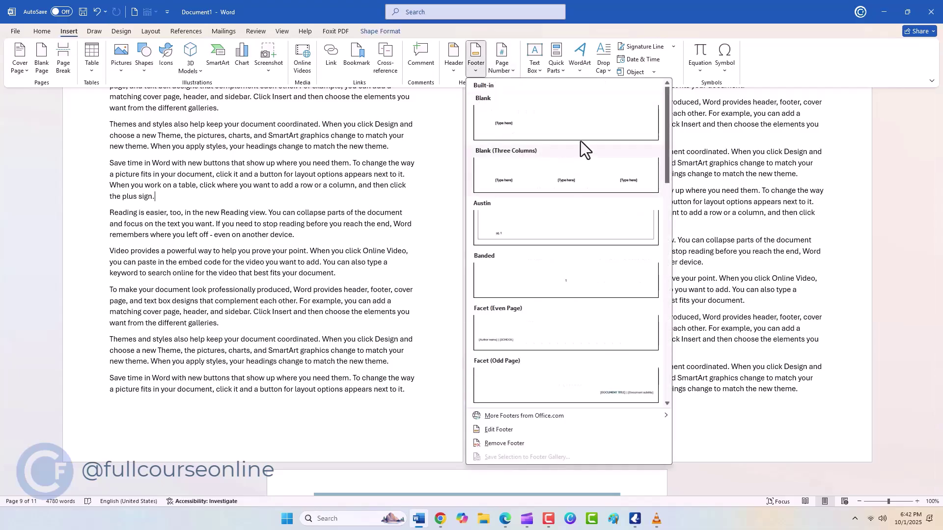
left_click(574, 119)
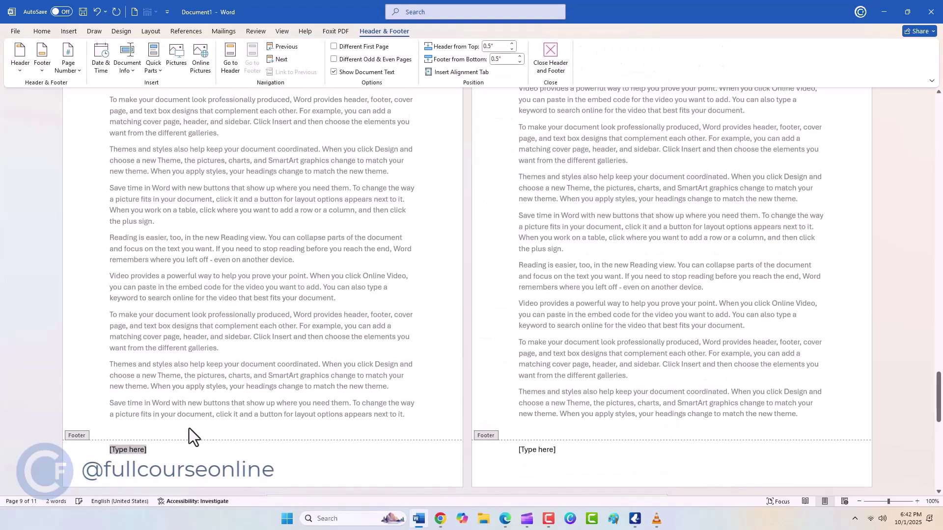
type("Ad")
type("dress:")
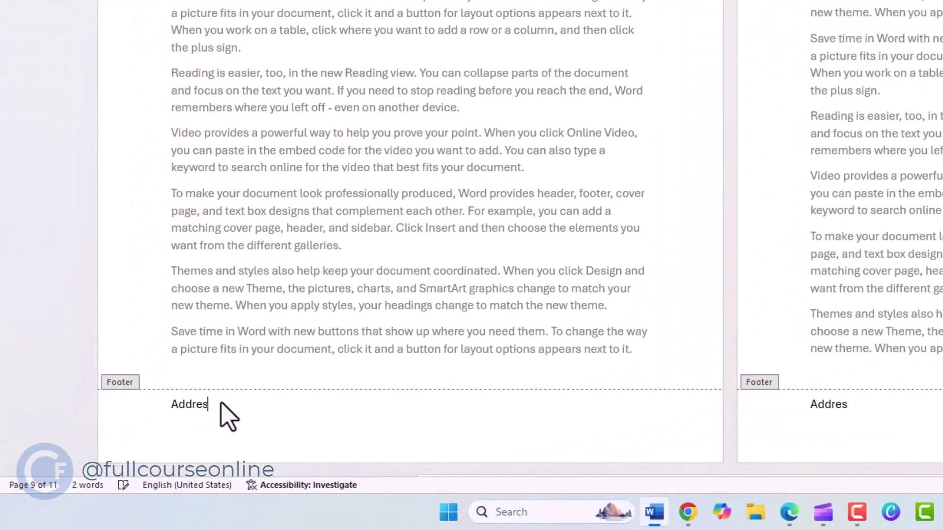
type(" abc")
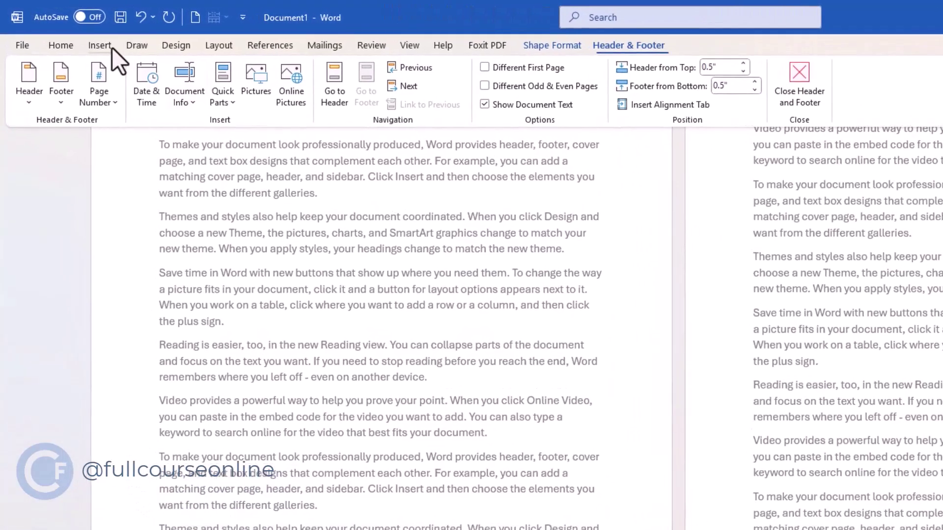
Add page numbers in the page margin using the Accent Bar, Left style and return to the body text.
left_click(110, 47)
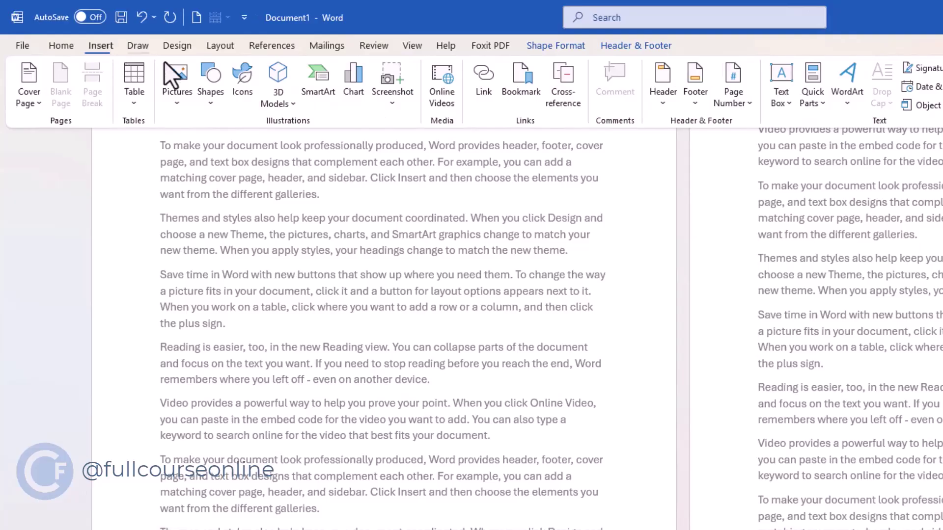
left_click(747, 105)
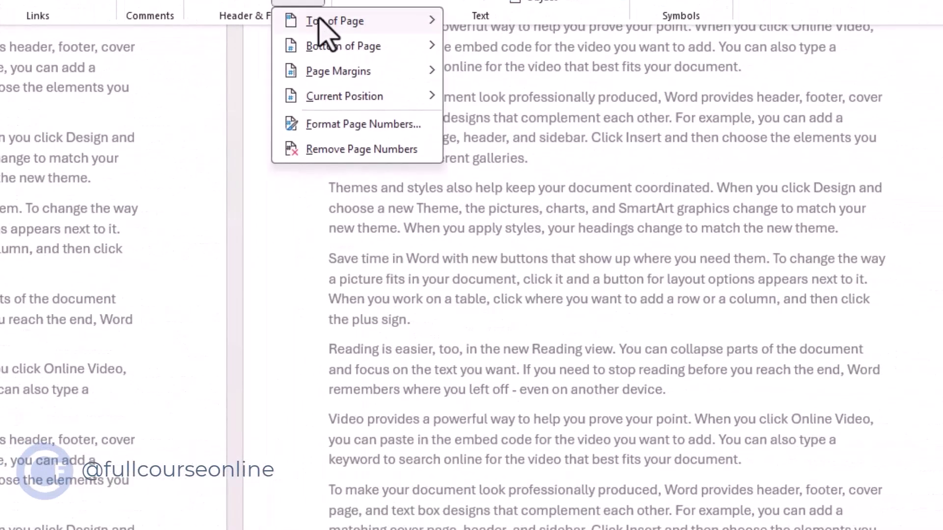
mouse_move(319, 19)
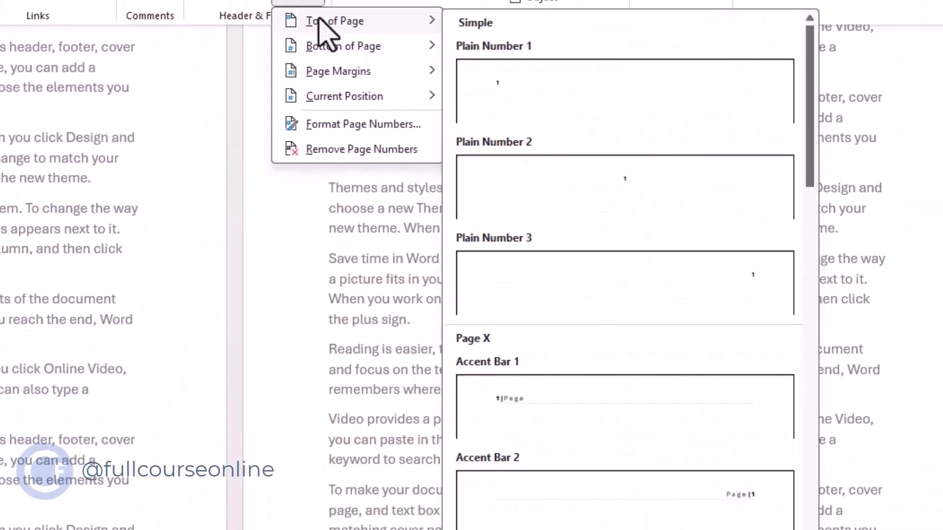
mouse_move(322, 47)
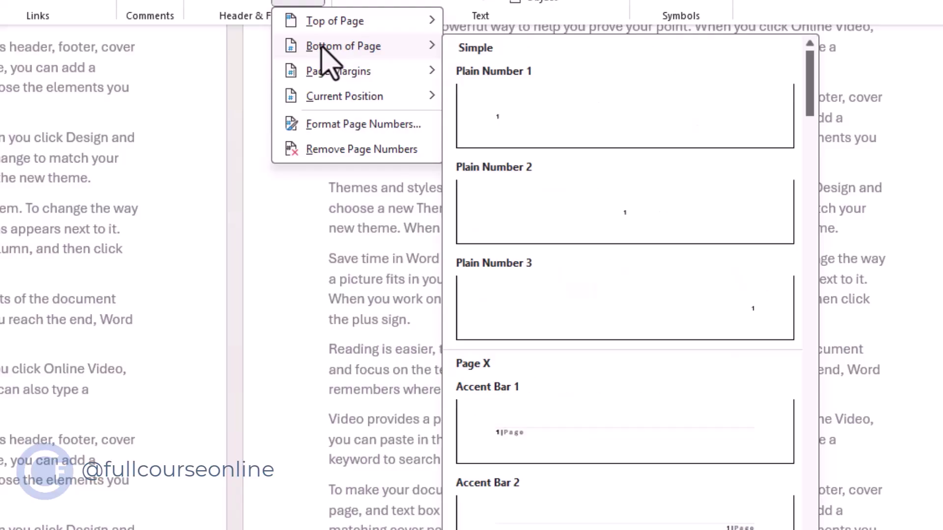
mouse_move(325, 81)
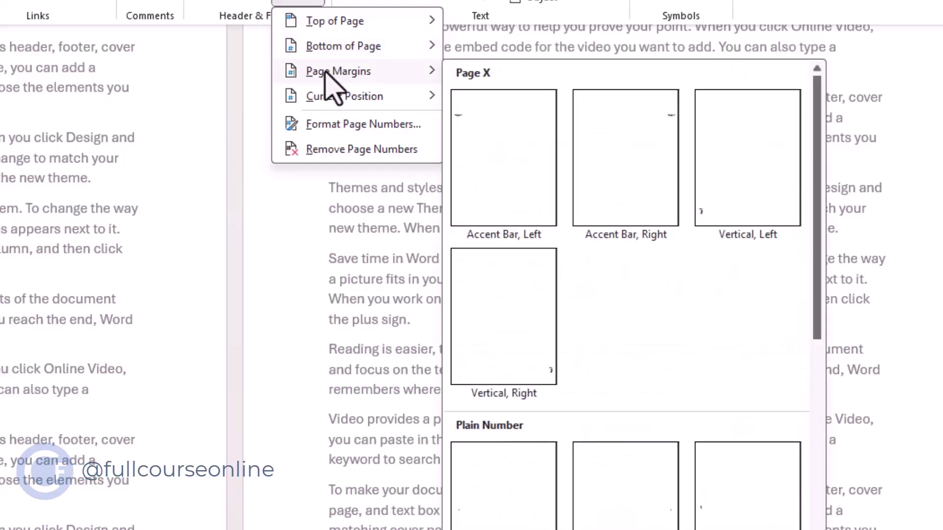
left_click(526, 189)
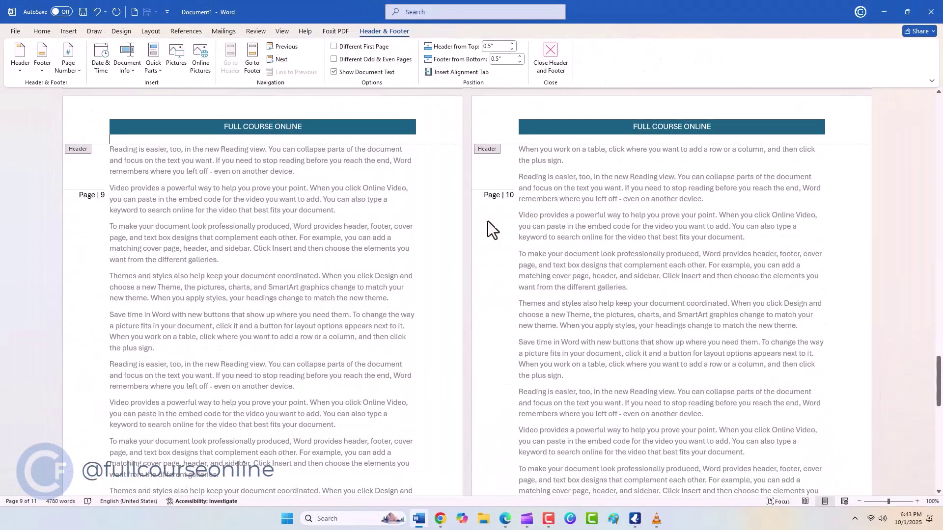
double_click(234, 295)
Set the page number format to i, ii, iii, … and return to the body text.
left_click(69, 31)
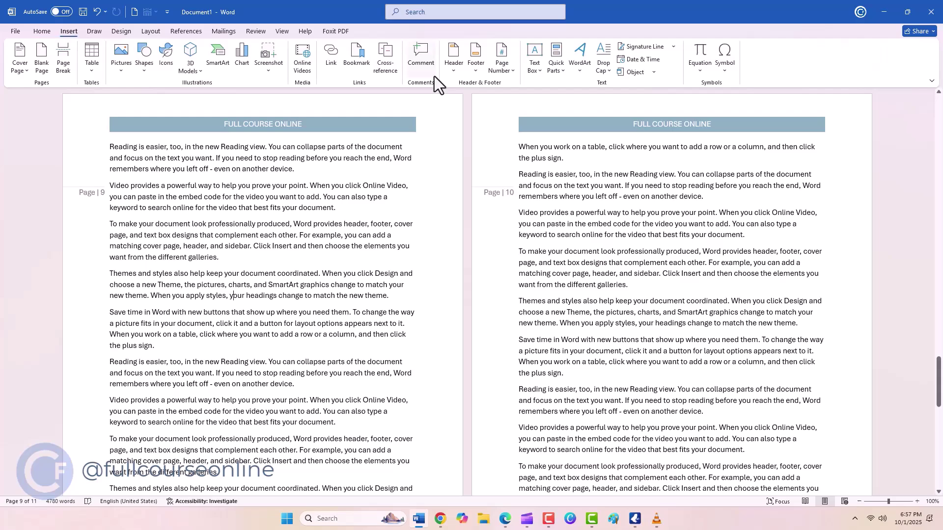
left_click(514, 71)
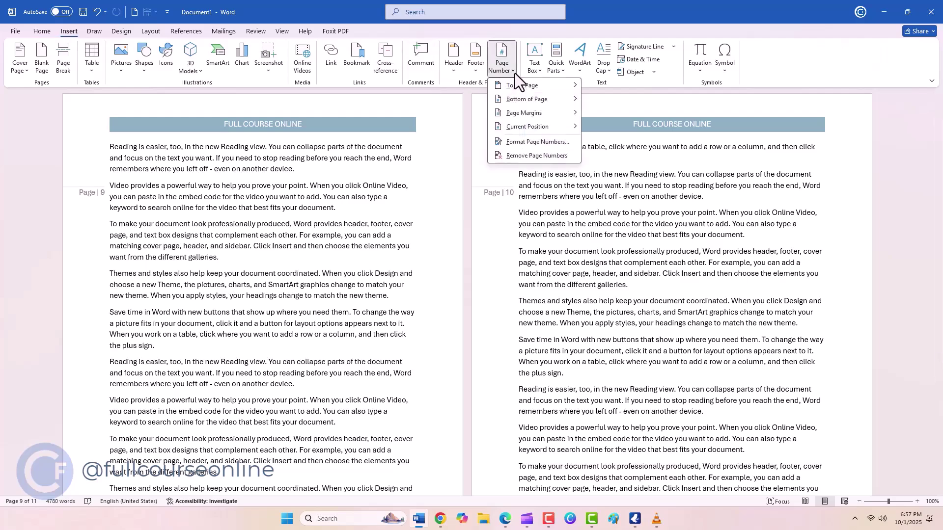
left_click(523, 142)
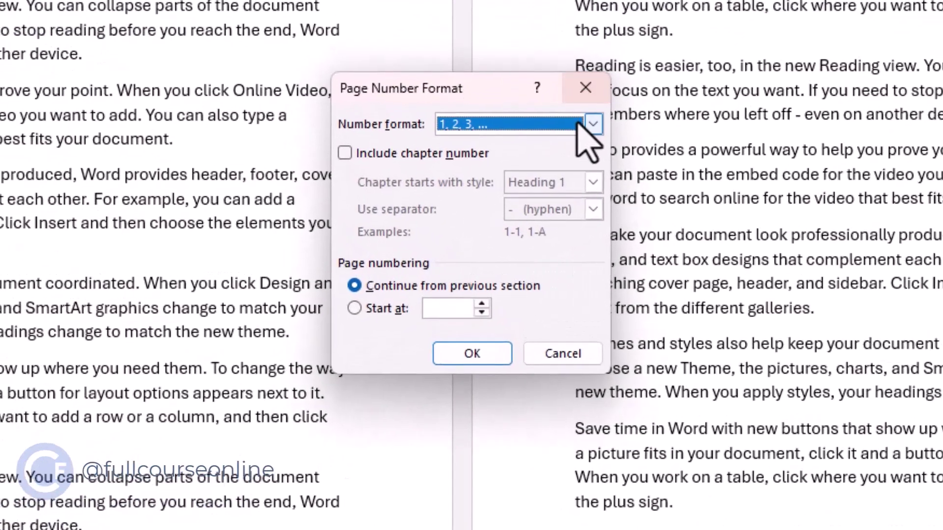
left_click(593, 124)
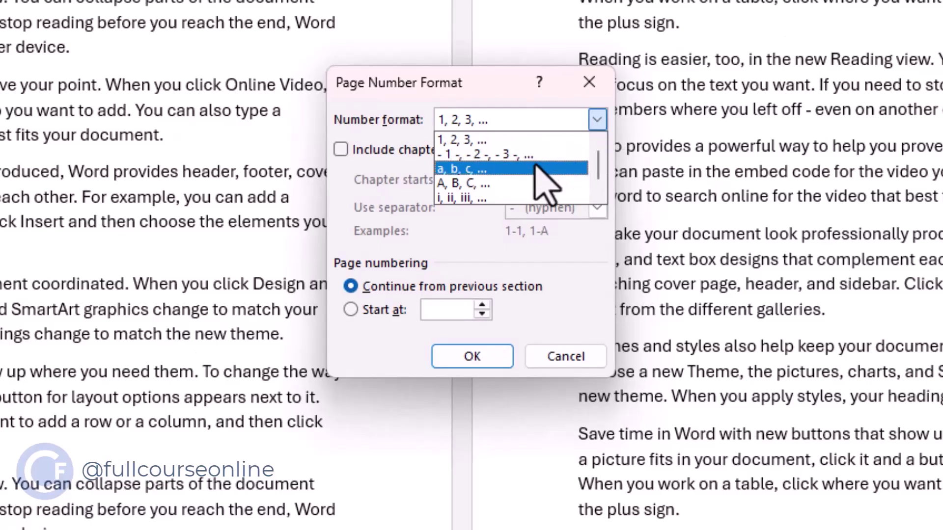
left_click(524, 199)
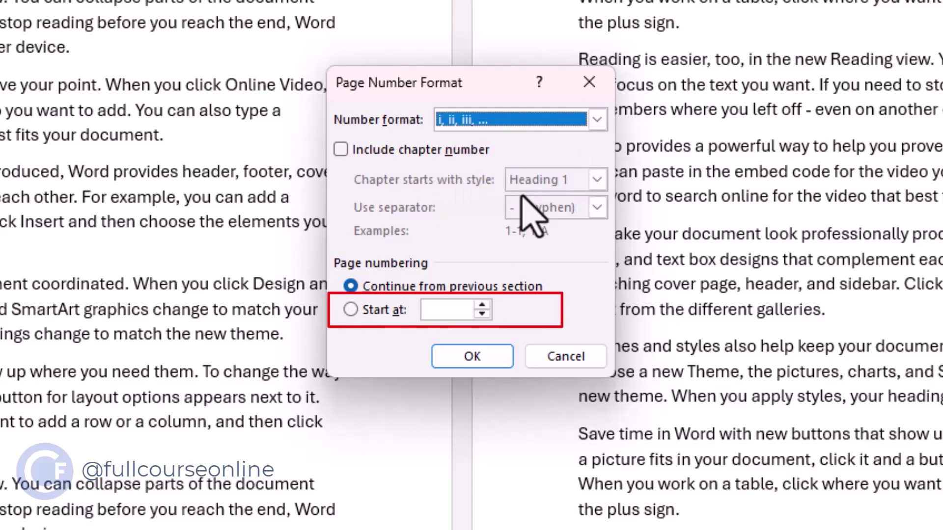
left_click(478, 360)
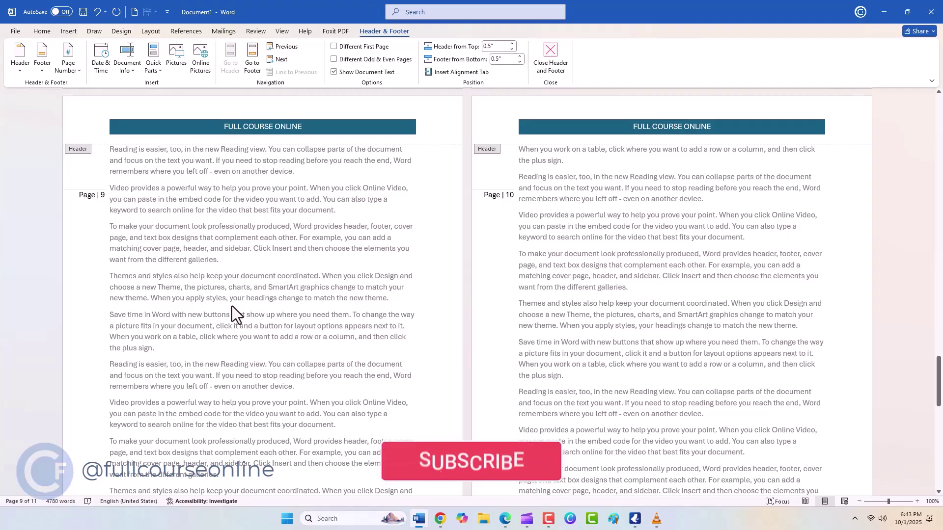
double_click(232, 306)
scroll(232, 306, "down", 6)
left_click_drag(939, 354, 939, 140)
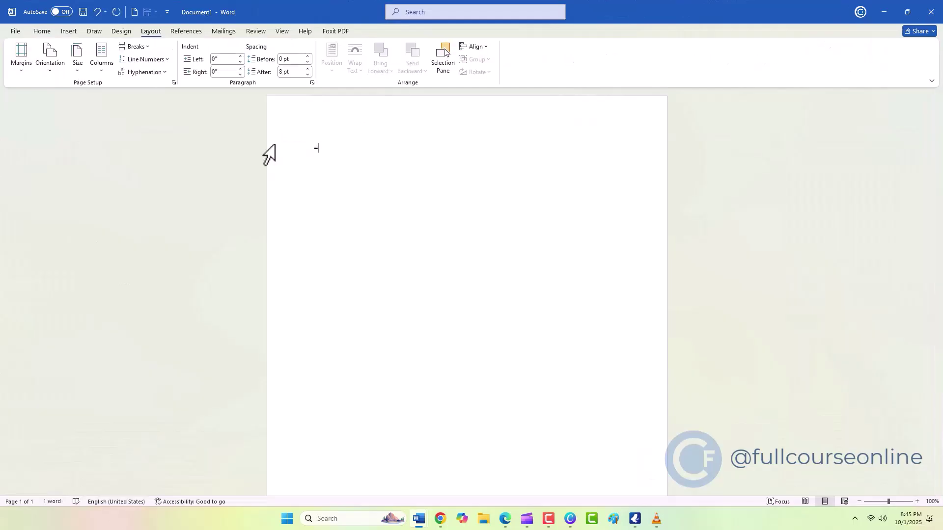
Fill the blank document with ten paragraphs of sample text using =rand(10).
type("rand")
type("(10)")
key("Return")
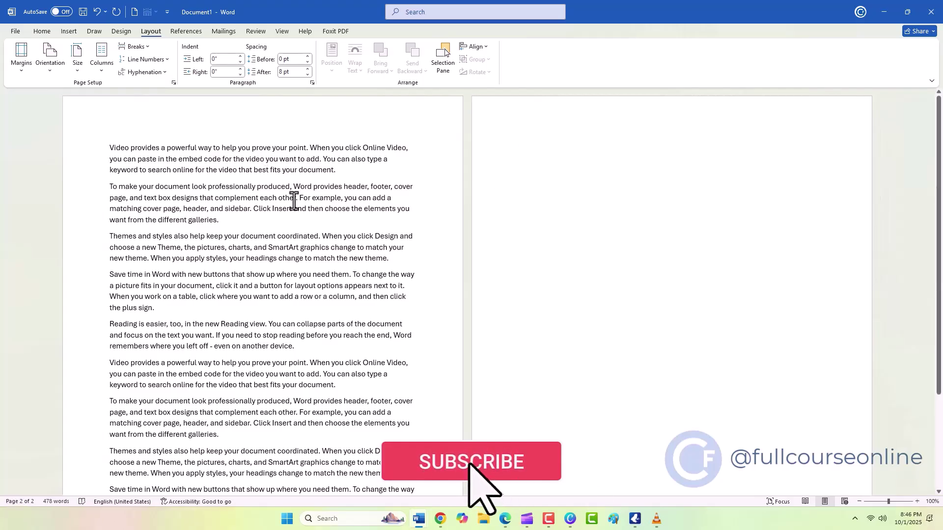
Try the Two, Three and Left column layouts on the sample text.
left_click(147, 186)
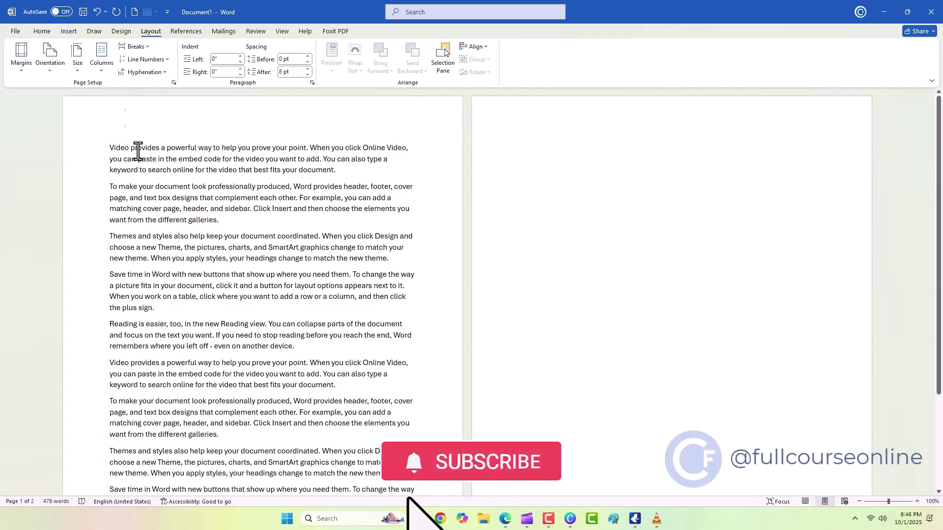
left_click(101, 75)
left_click(111, 113)
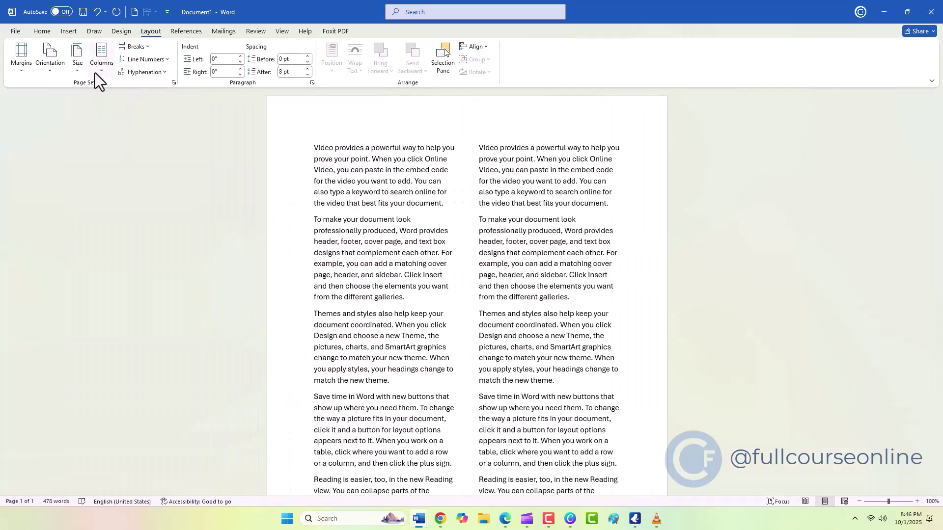
left_click(95, 72)
left_click(110, 140)
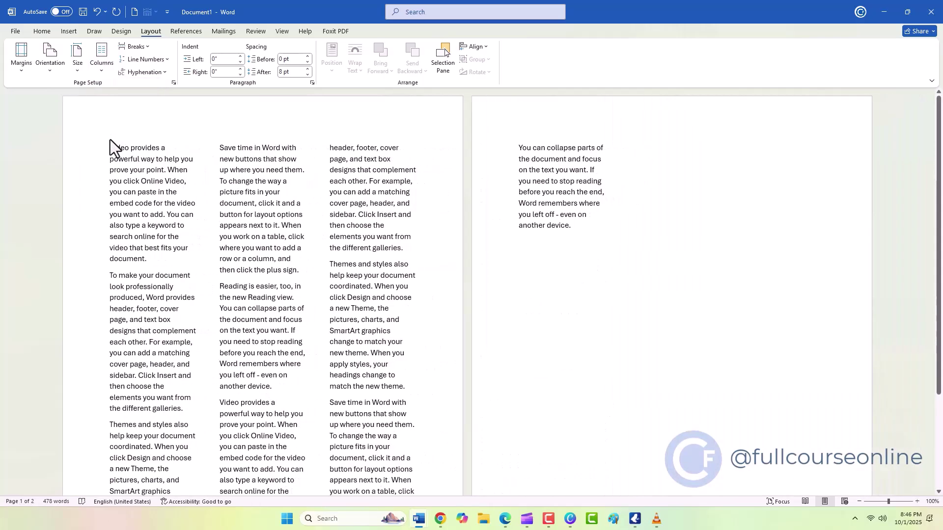
left_click(108, 73)
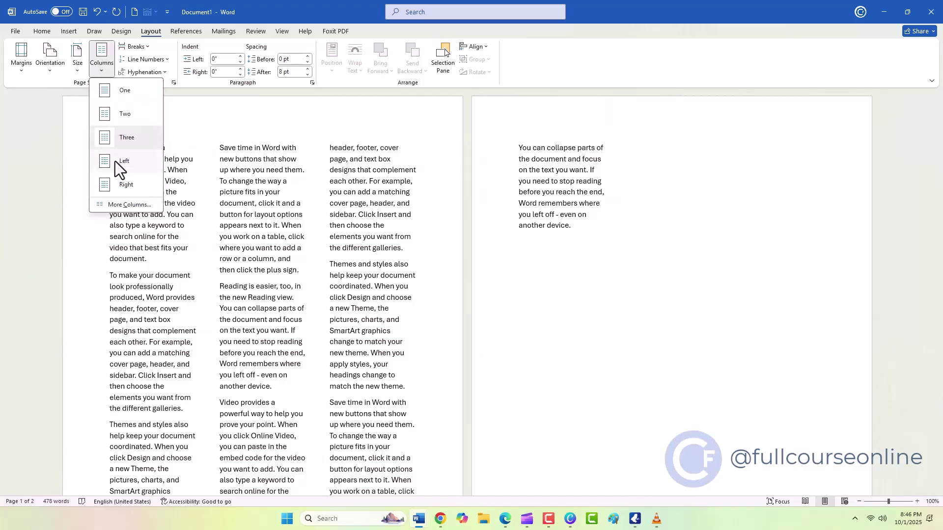
left_click(115, 162)
Apply the Right column preset to the text and raise the number of columns to 4 for the whole document.
left_click(102, 61)
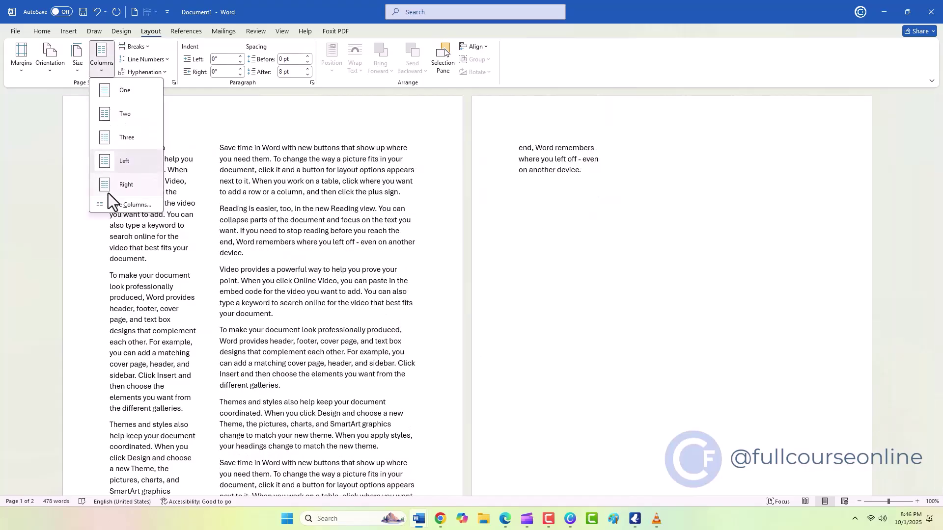
left_click(108, 193)
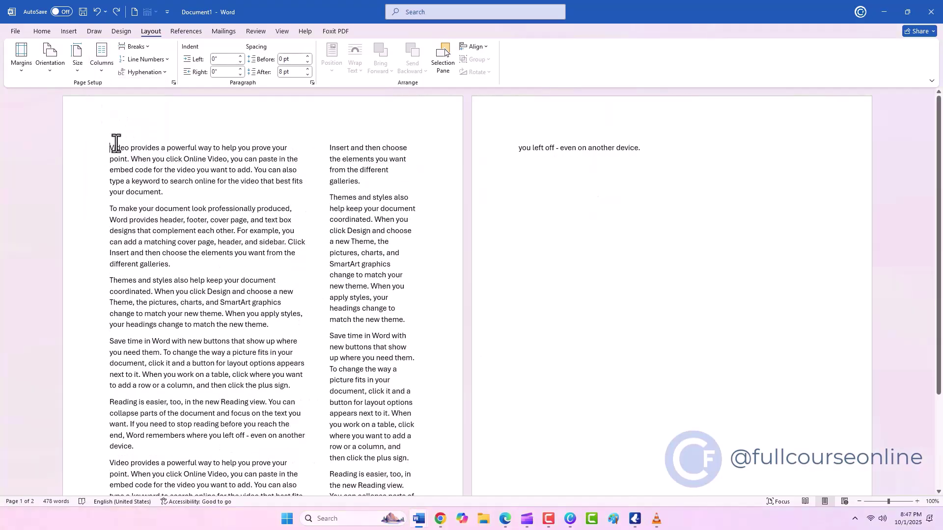
left_click(102, 71)
left_click(123, 204)
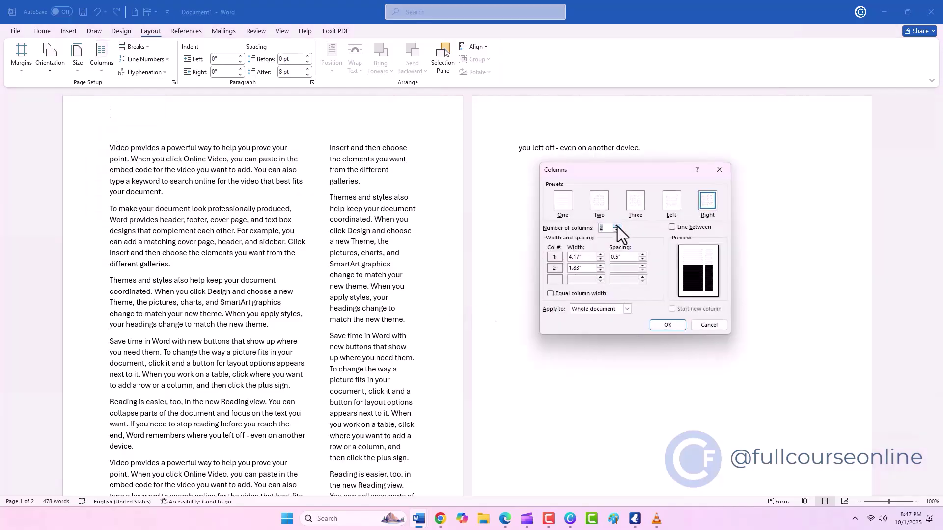
left_click(617, 226)
left_click(617, 225)
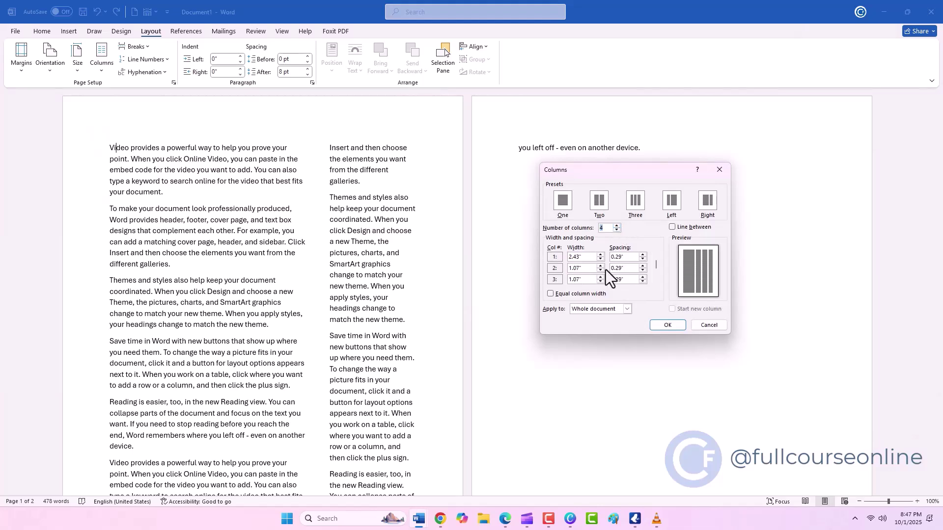
left_click(628, 310)
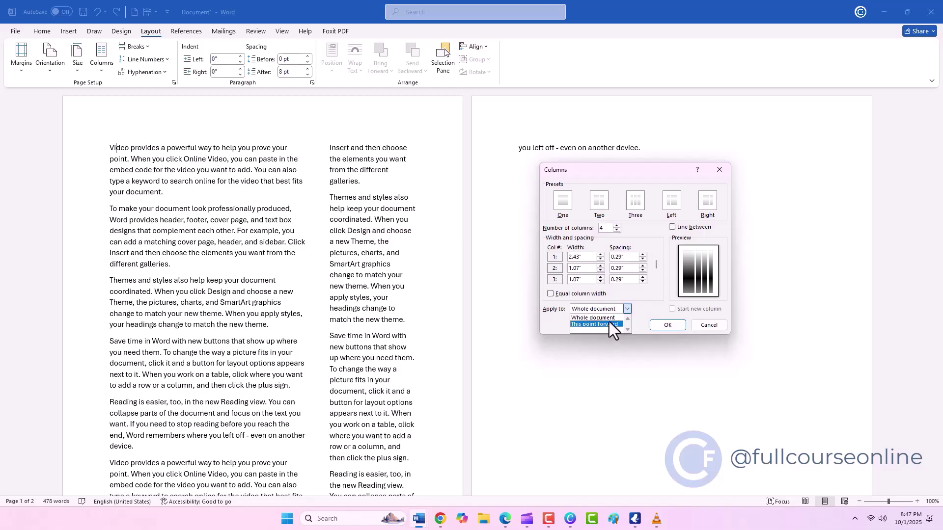
left_click(609, 320)
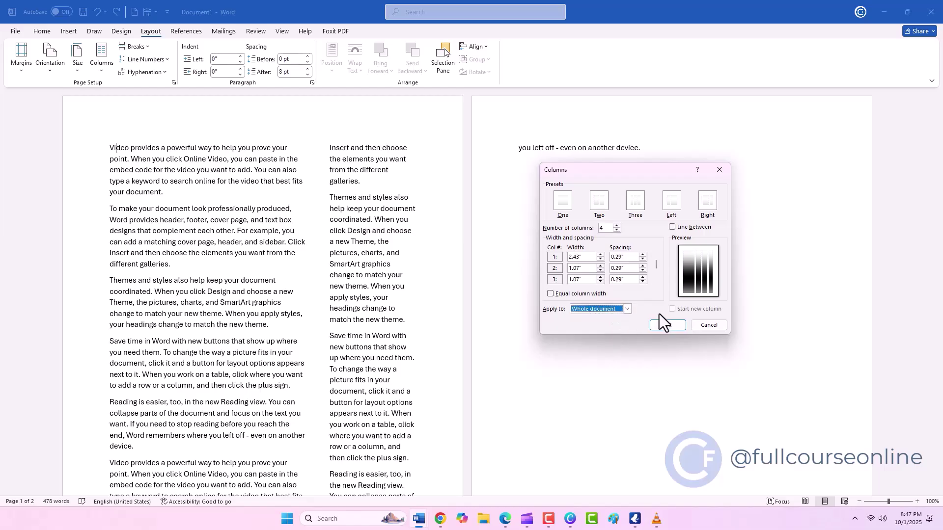
left_click(663, 323)
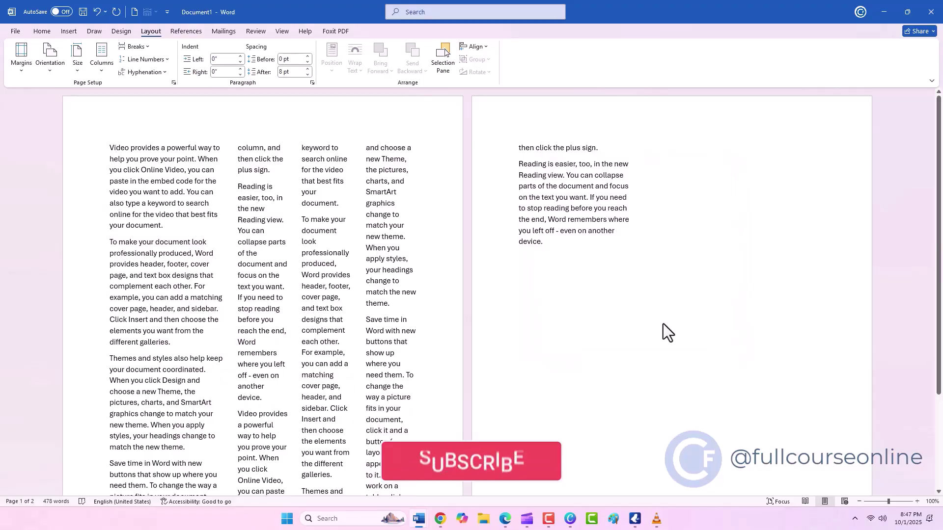
Enter a long unbroken string of random filler letters on the empty line below the last paragraph on page 2.
left_click(524, 266)
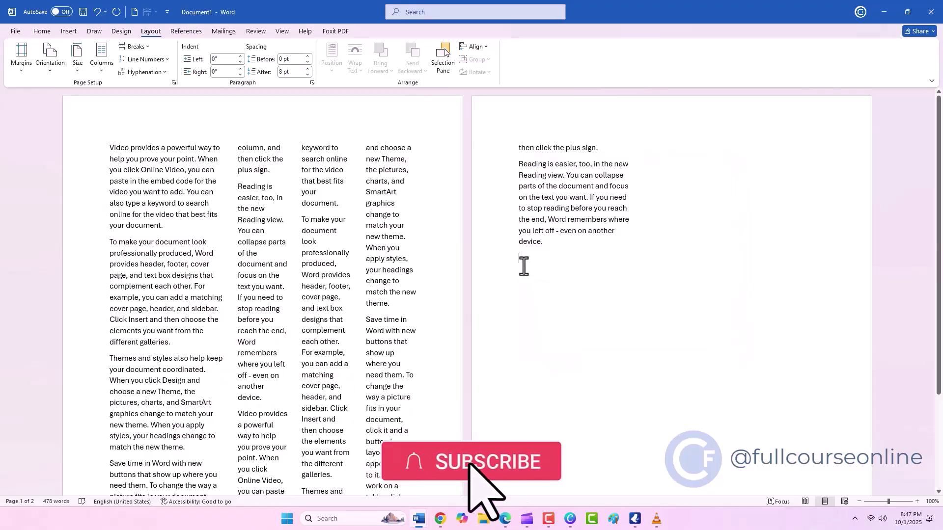
type("sfhjsdfhjshf")
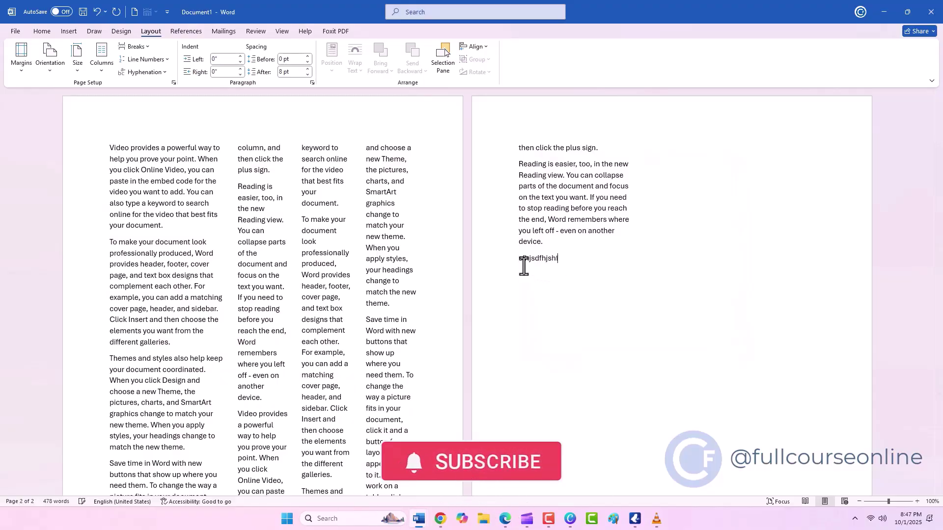
type("kahskdfjhaksd")
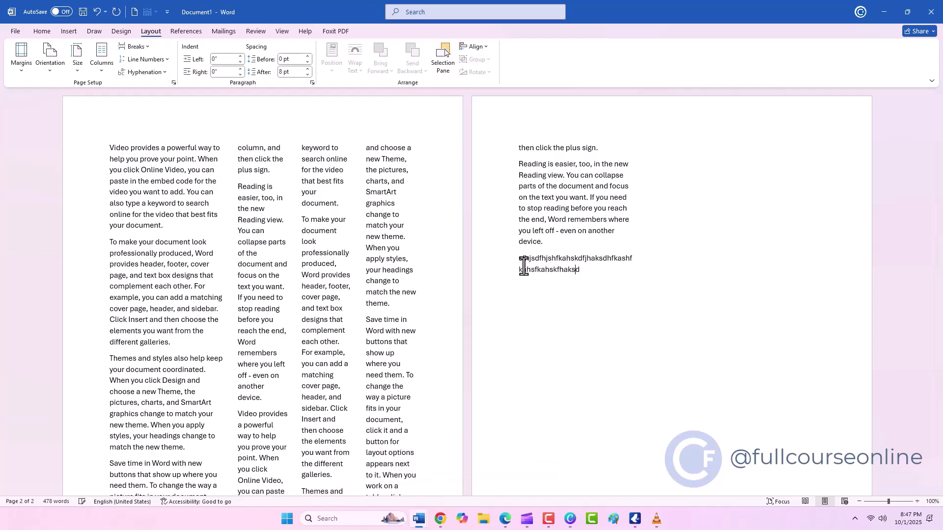
type("hfkashfkjhsfkahskfhaksdhfakshfkajshfkajshfkasdfasf")
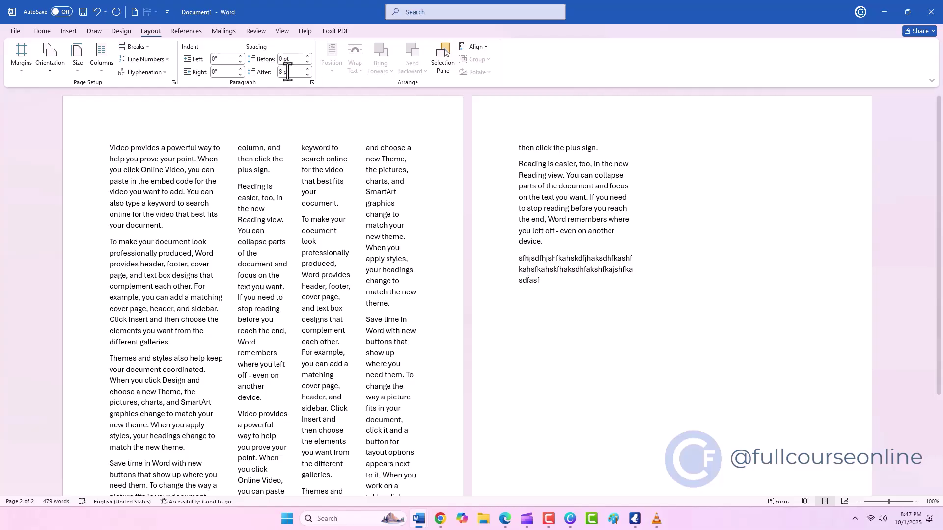
Insert a column break after the filler text and enter "sdfasdfasdfasdfsdfasf" in the next column.
left_click(148, 48)
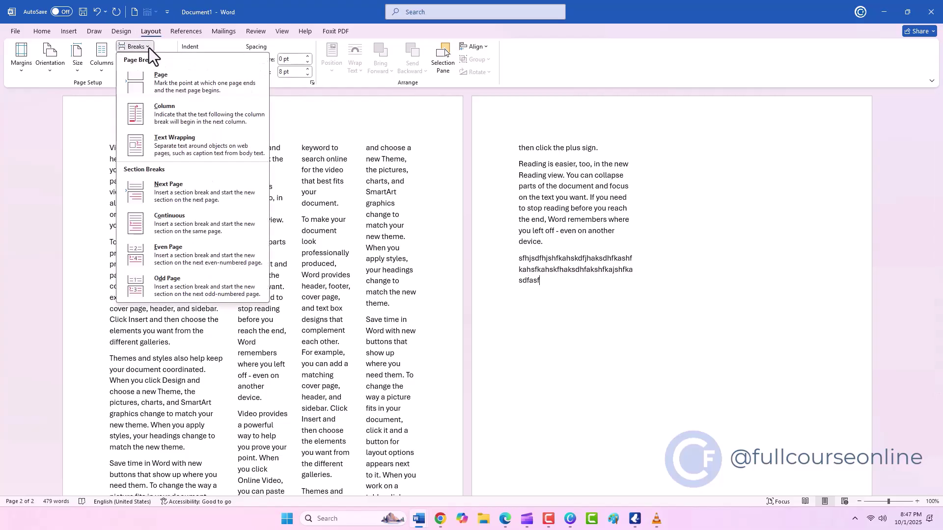
left_click(159, 116)
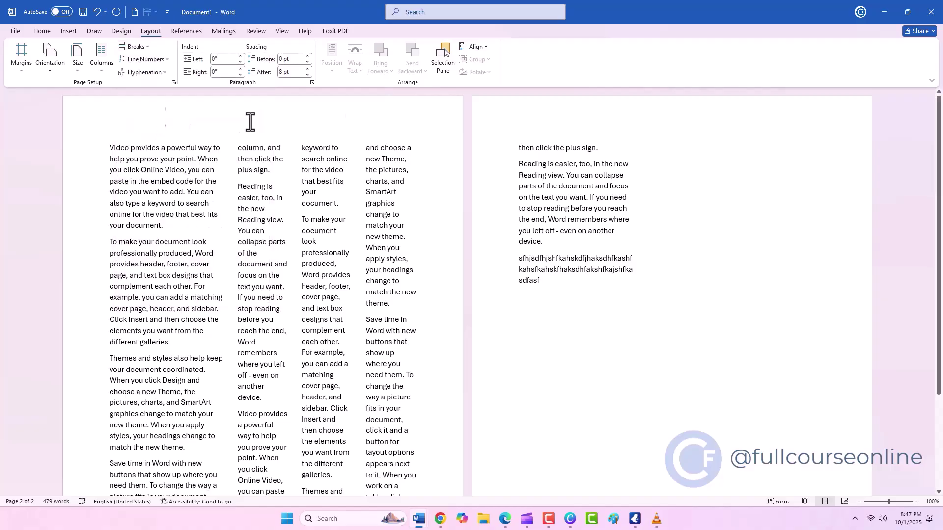
type("sdfasdfasdfasdfsdfasf")
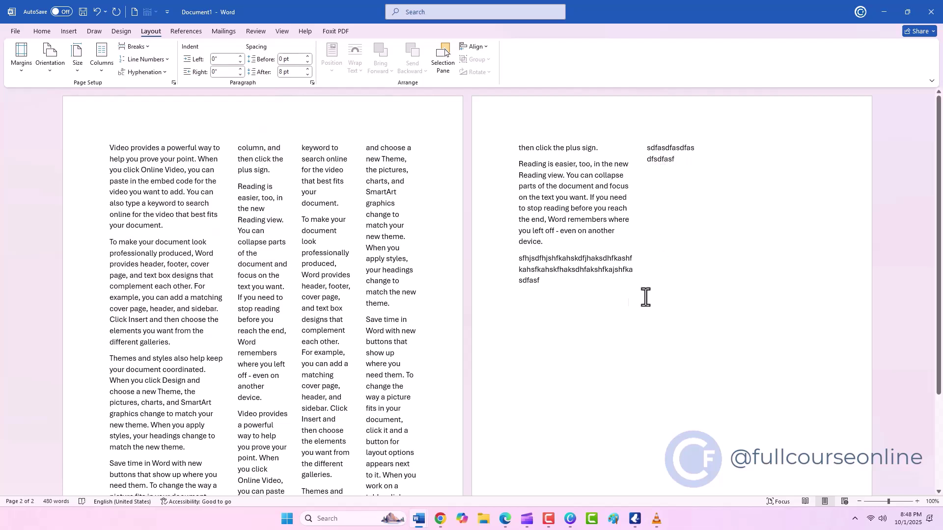
Add a line between the columns throughout the whole document.
left_click(104, 72)
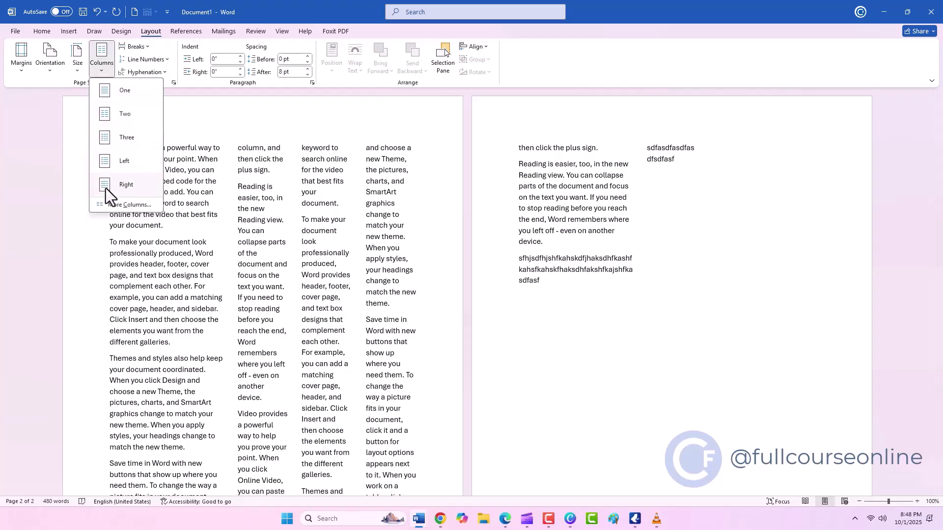
left_click(108, 206)
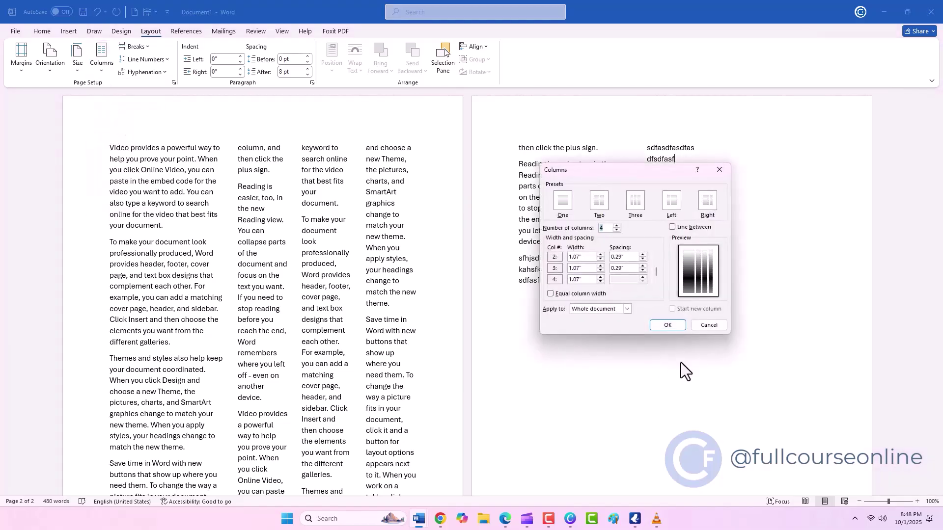
left_click(672, 228)
left_click(668, 325)
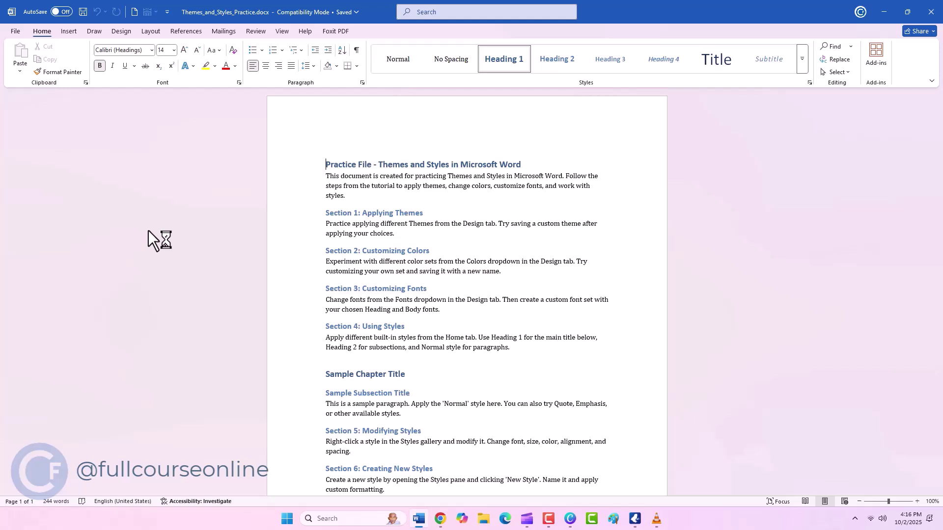
Apply the Slice theme to the document and save the current theme as Theme2.thmx.
left_click(126, 34)
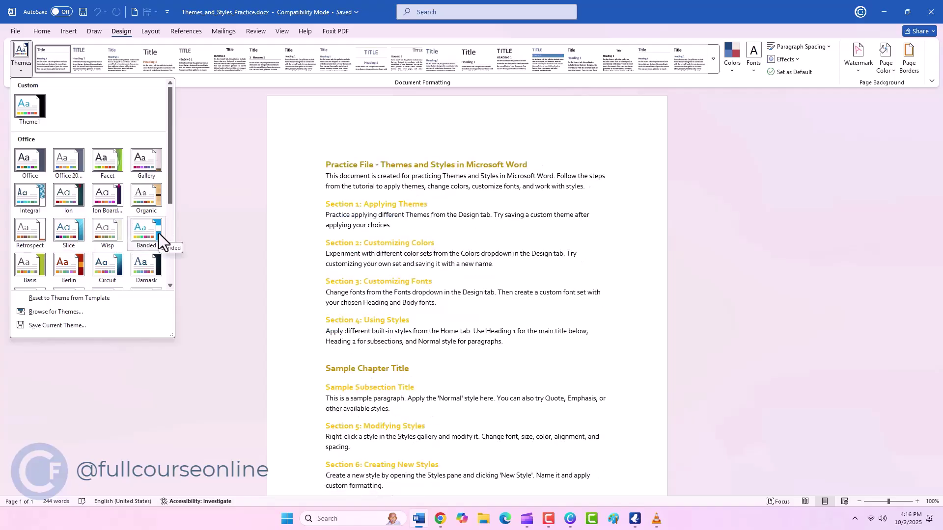
left_click(69, 231)
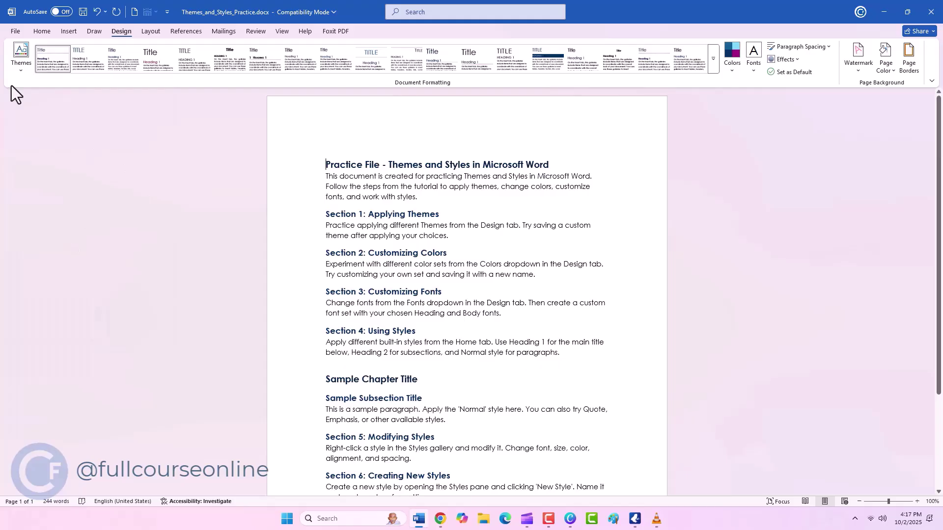
left_click(19, 68)
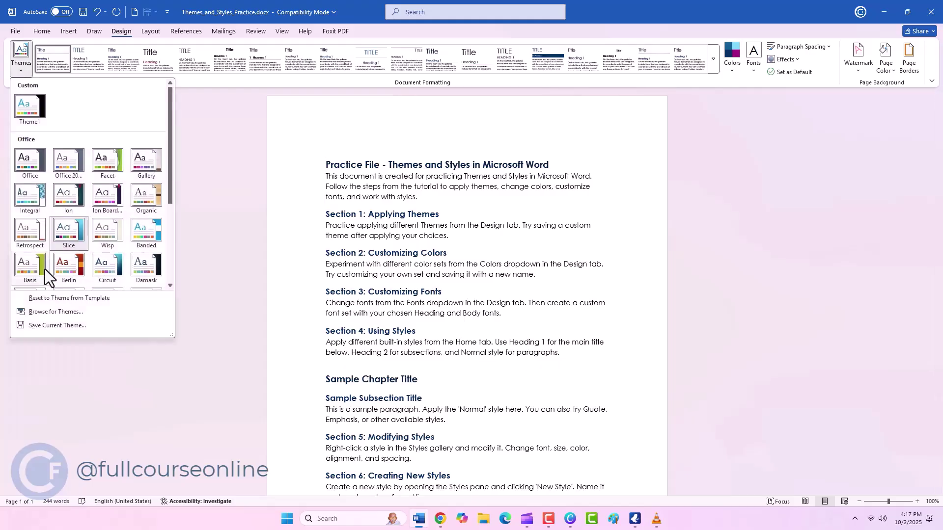
left_click(48, 326)
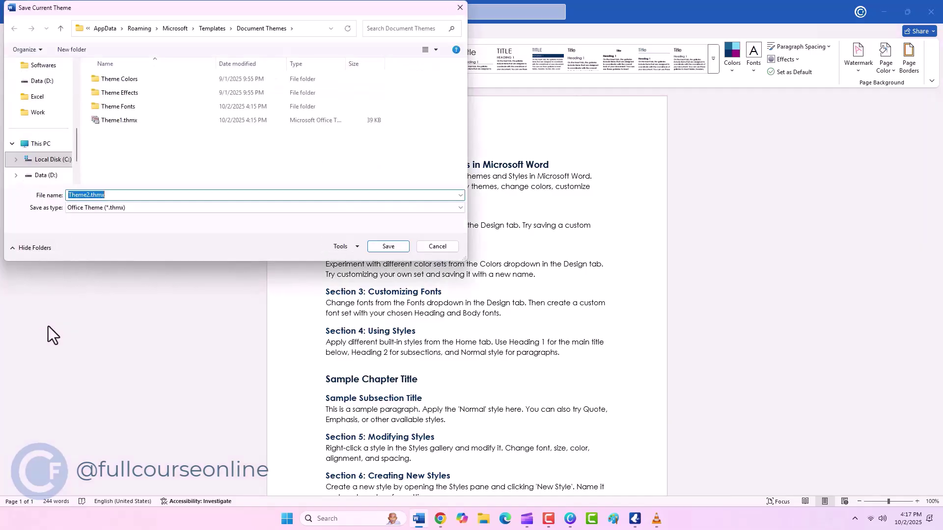
left_click(382, 251)
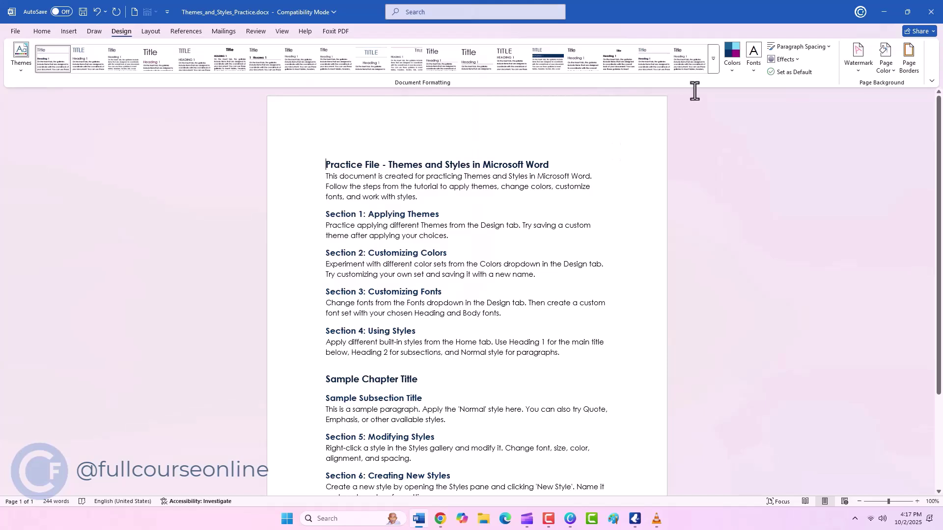
Apply the Blue Green theme colors to the document and look over the options for creating a custom color set.
left_click(732, 73)
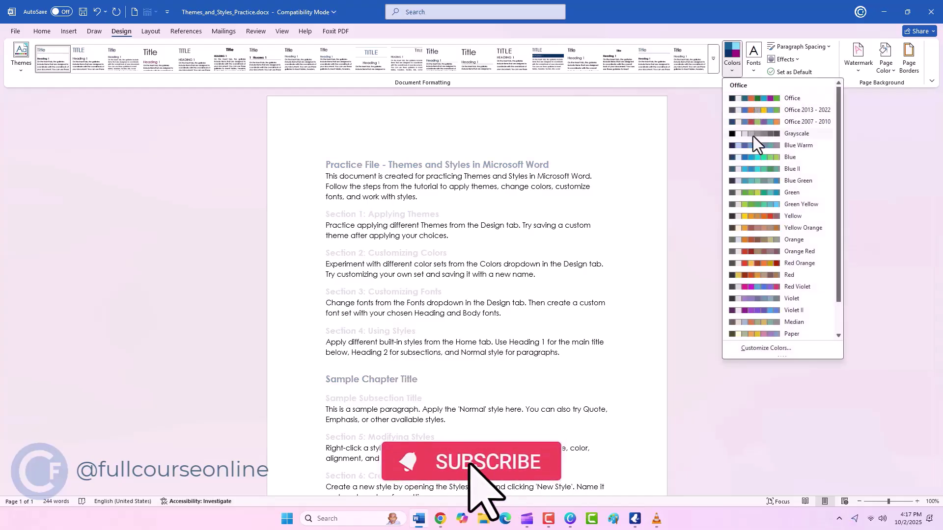
left_click(757, 180)
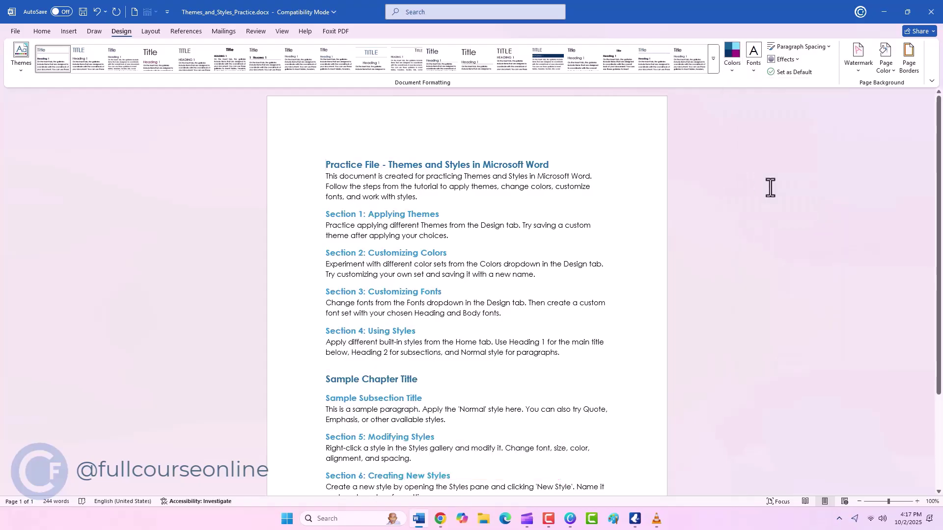
left_click(733, 71)
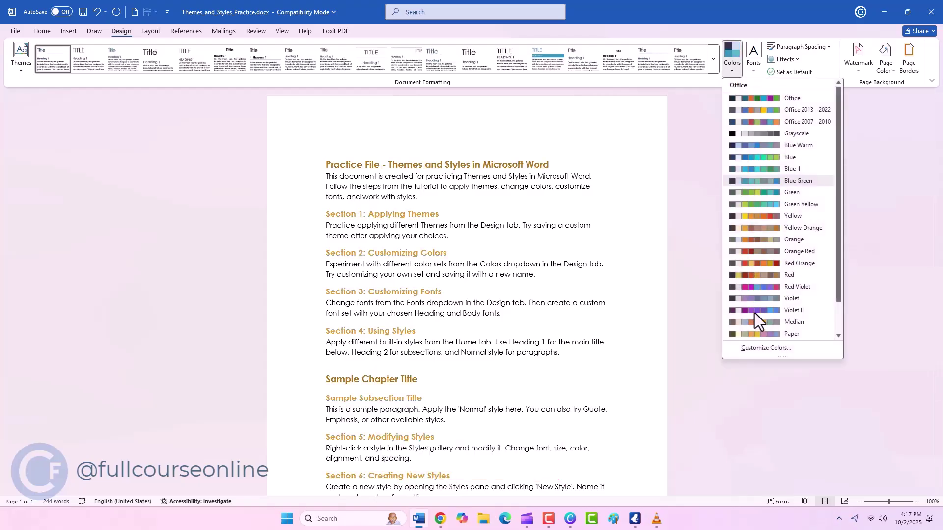
left_click(754, 349)
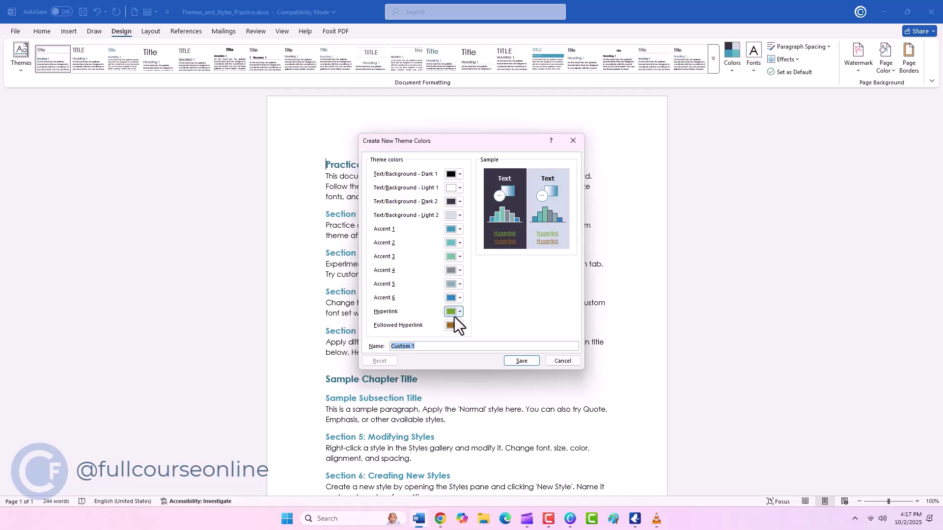
left_click(418, 347)
left_click(548, 364)
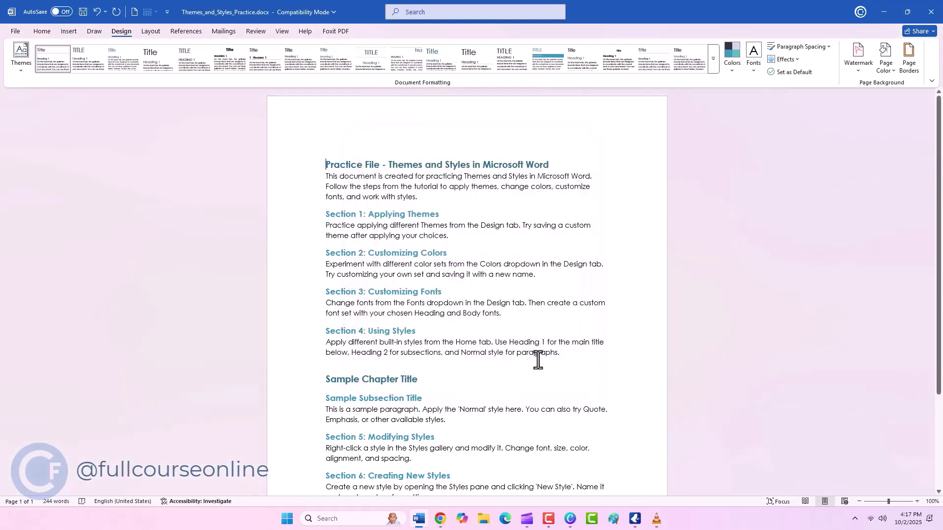
Create a custom theme font set named Custom 2 with Cambria for headings and Cascadia Mono for body text.
left_click(754, 75)
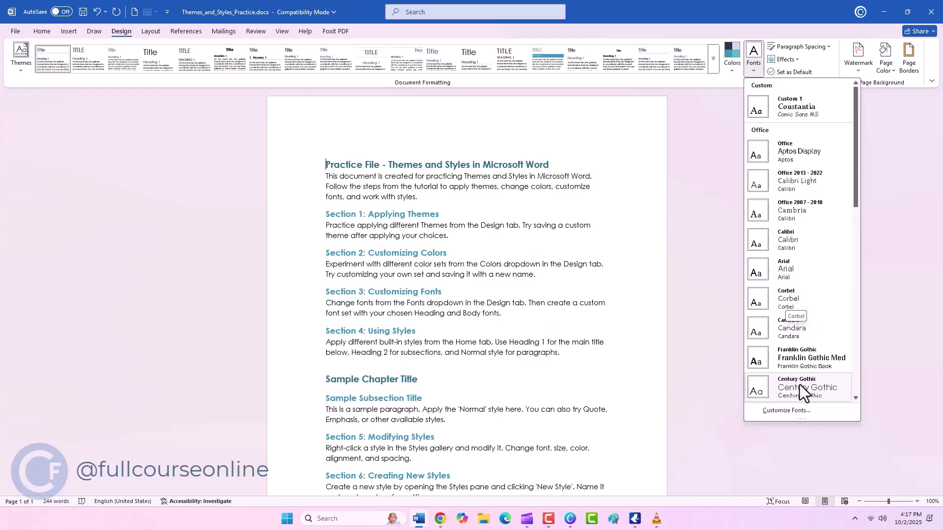
left_click(795, 415)
left_click_drag(468, 216, 740, 216)
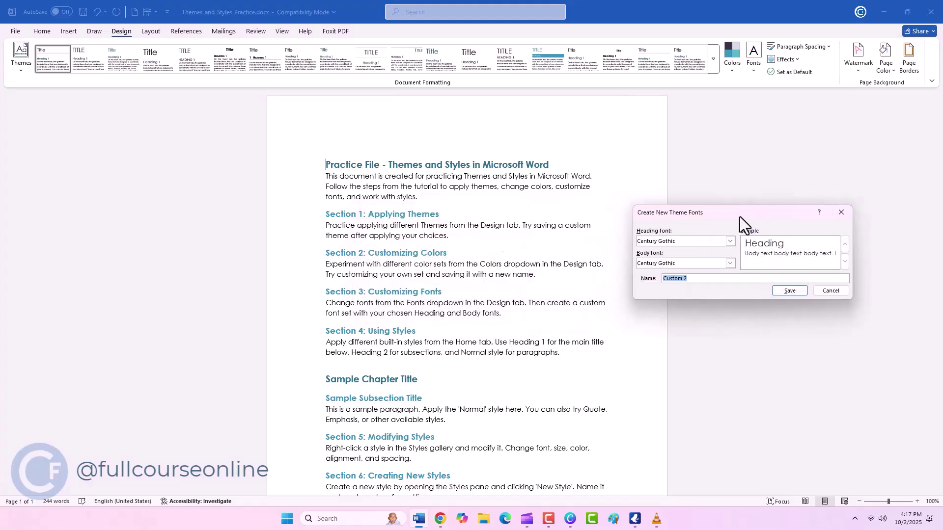
left_click(730, 241)
scroll(726, 296, "up", 4)
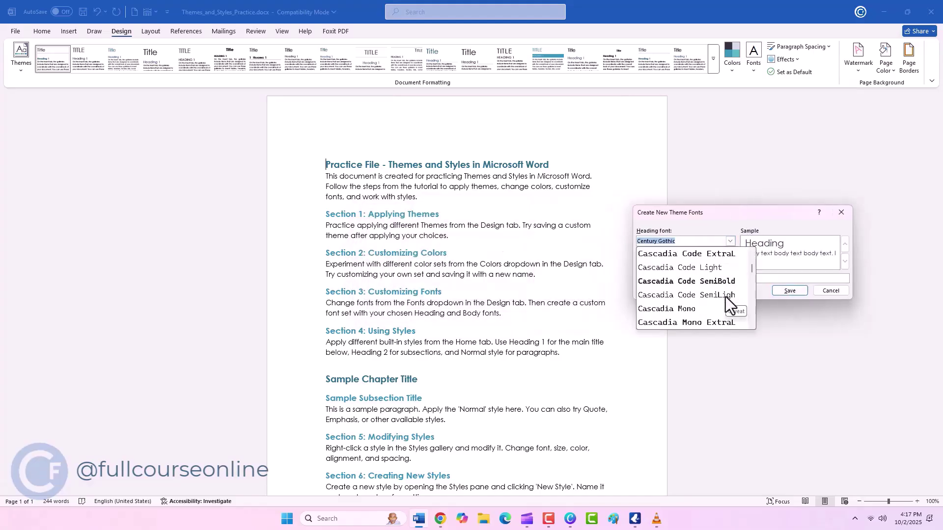
left_click(698, 268)
left_click(730, 264)
scroll(726, 295, "up", 3)
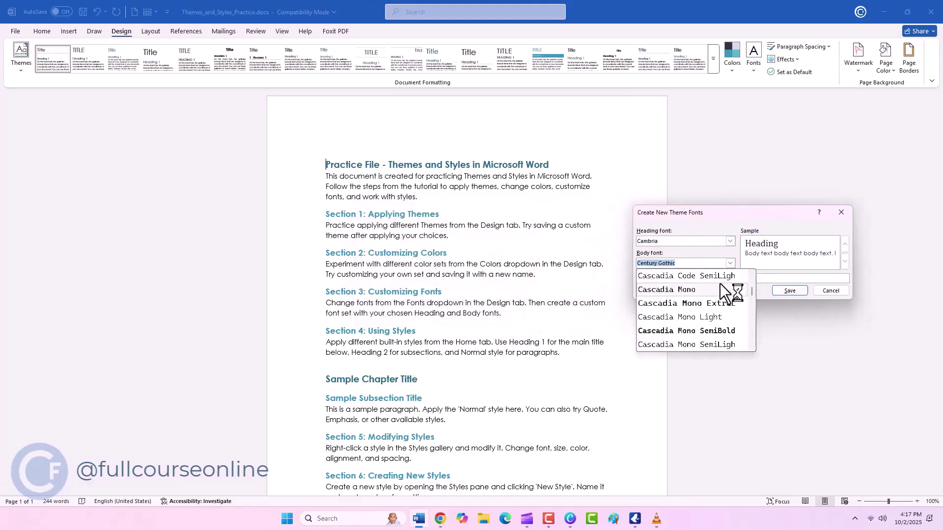
left_click(724, 290)
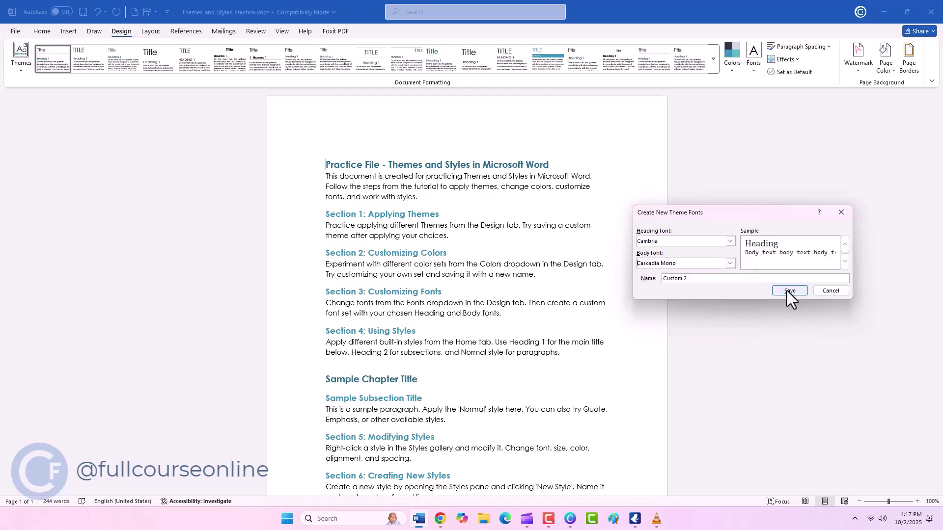
left_click(788, 290)
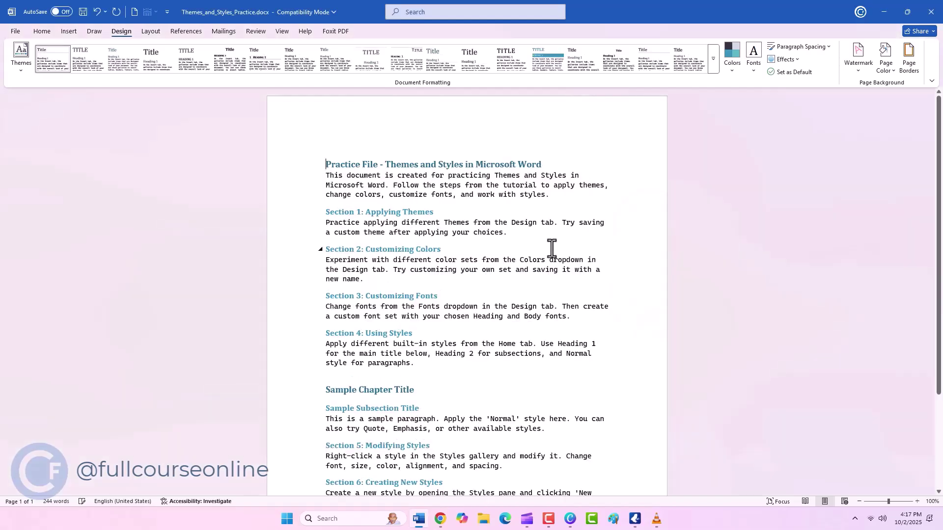
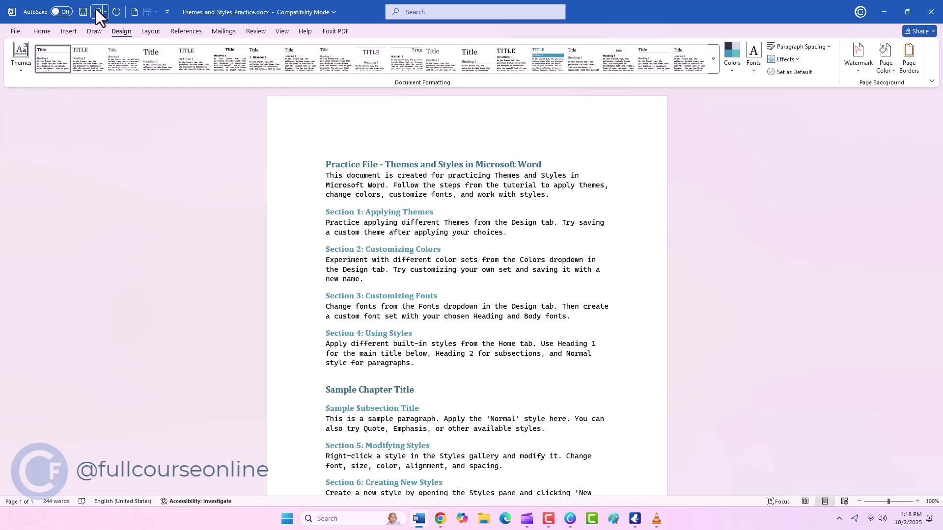
Apply the Title style to the opening heading "Practice File - Themes and Styles in Microsoft Word".
left_click(46, 31)
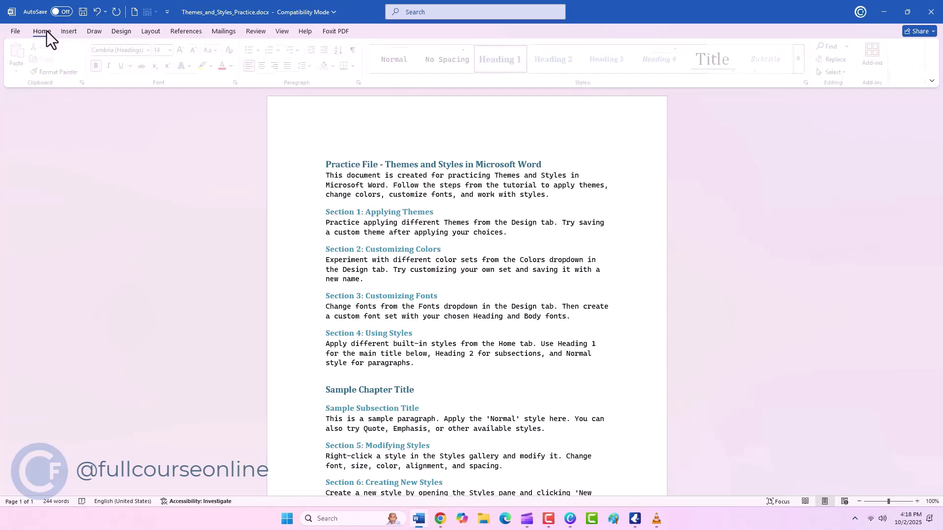
left_click(801, 61)
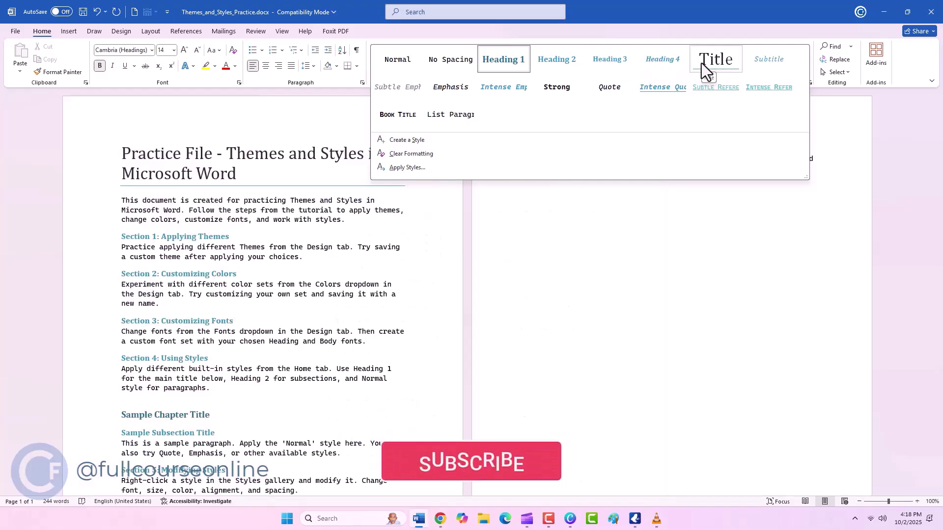
left_click(702, 63)
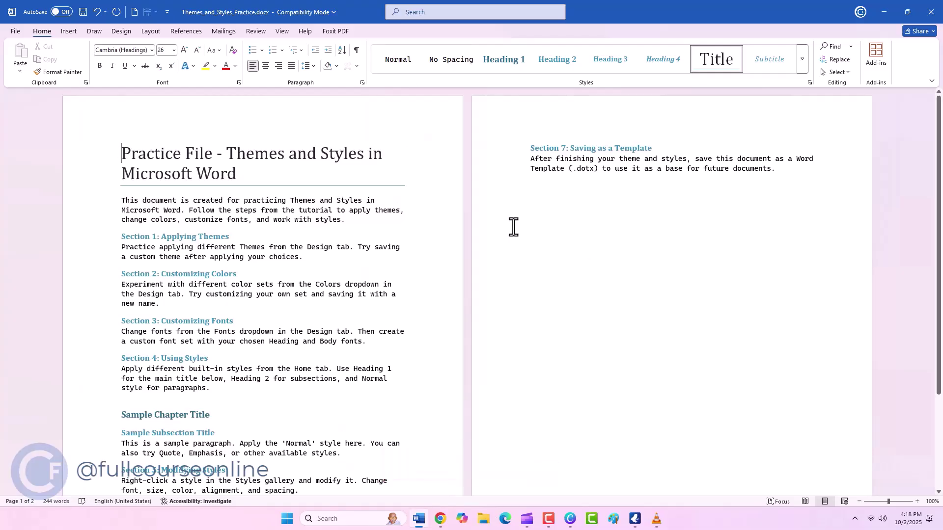
left_click(513, 226)
left_click(782, 239)
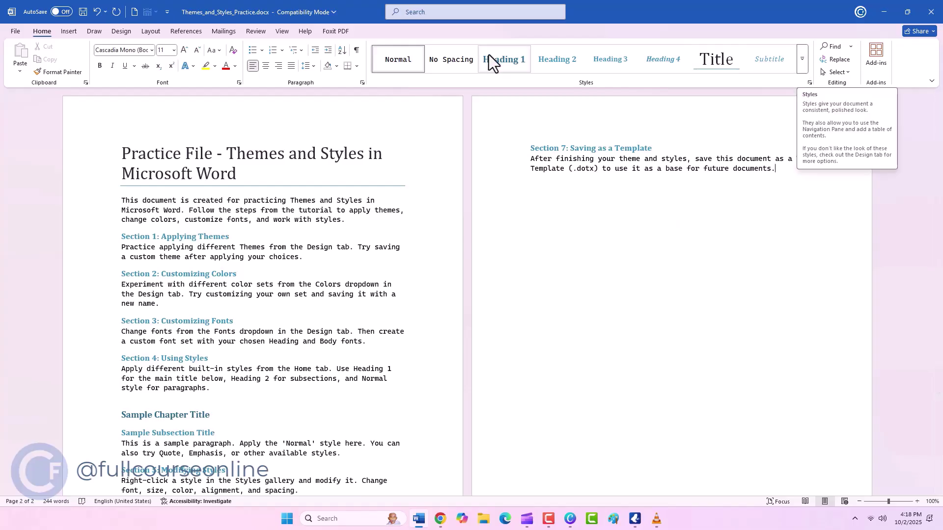
Modify the Title style by setting its font color to a darker teal shade of Accent 2.
right_click(502, 60)
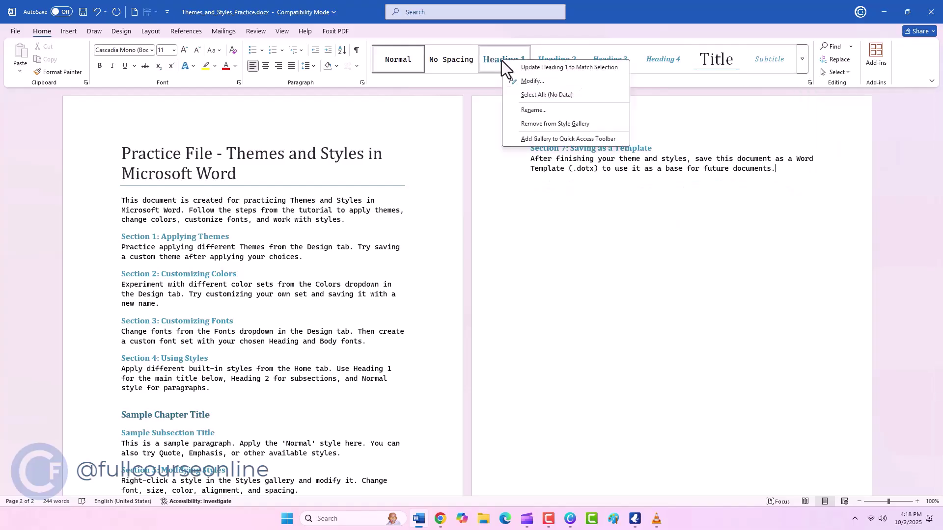
right_click(703, 68)
left_click(731, 87)
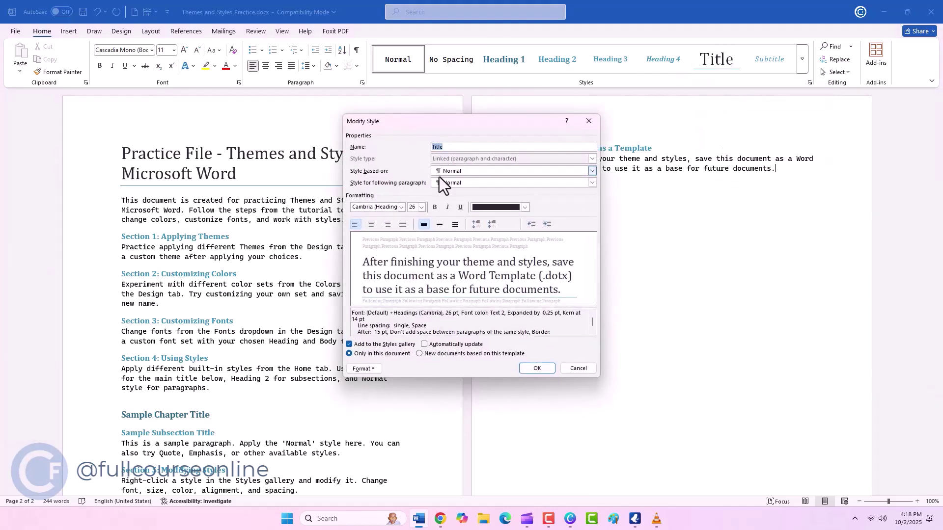
left_click(525, 208)
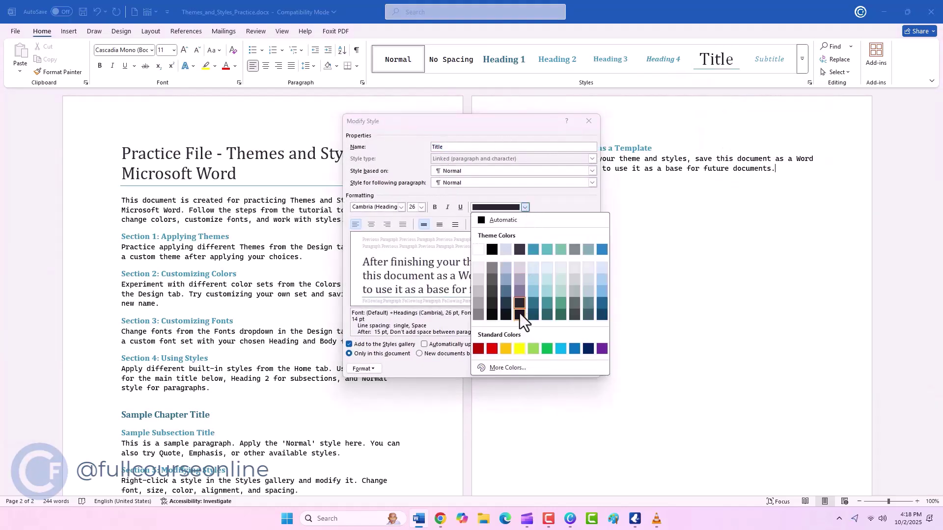
left_click(550, 305)
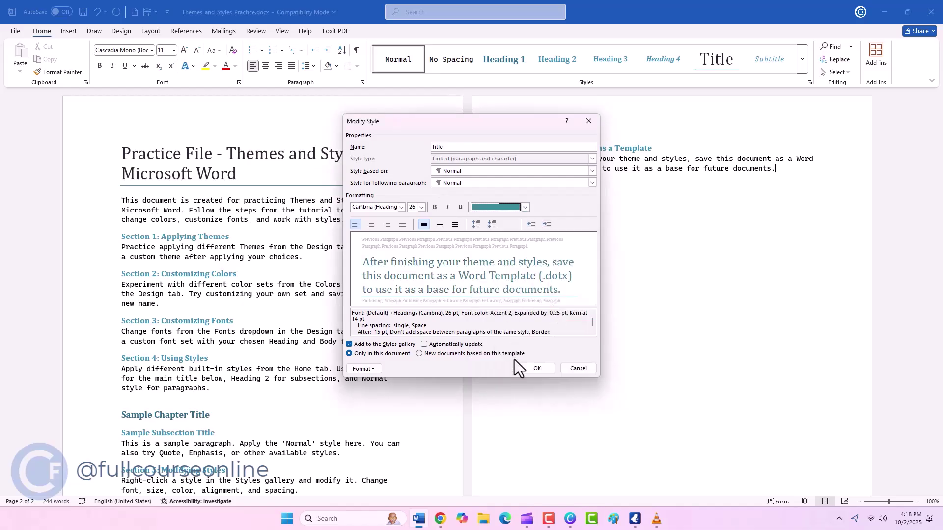
Confirm the teal font color for the Title style and create a new style named Style1 from the current paragraph's formatting.
left_click(525, 370)
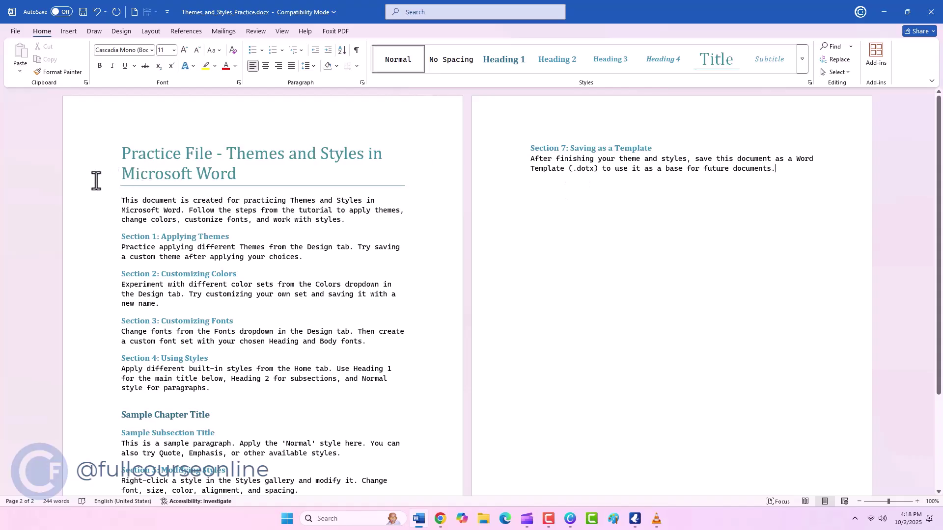
left_click(799, 67)
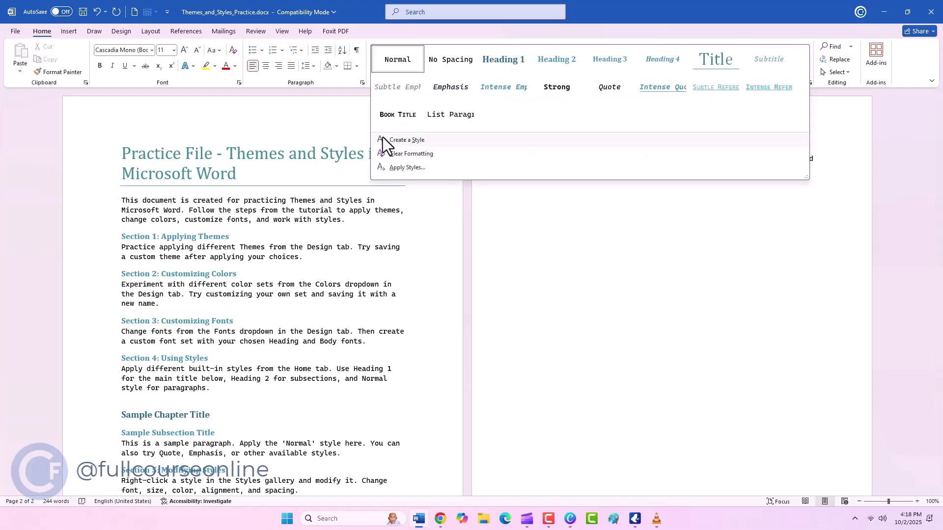
left_click(544, 143)
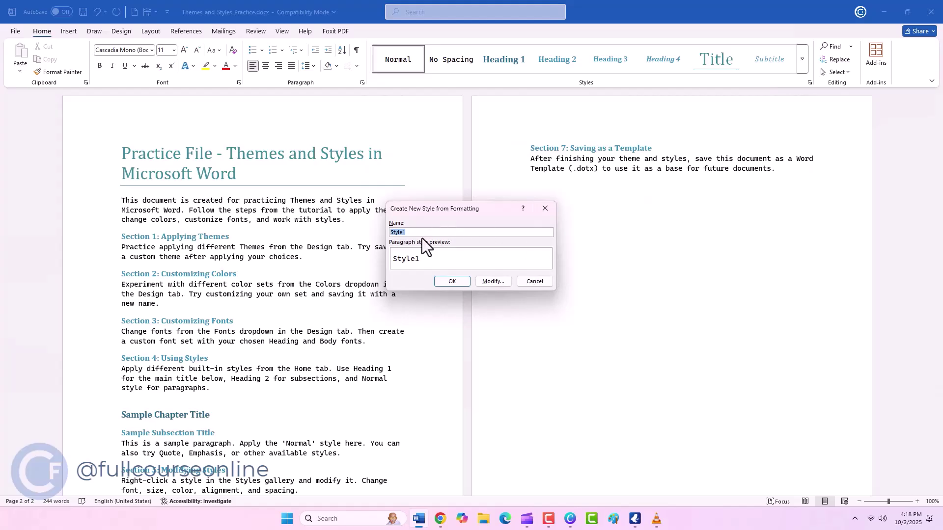
left_click(493, 281)
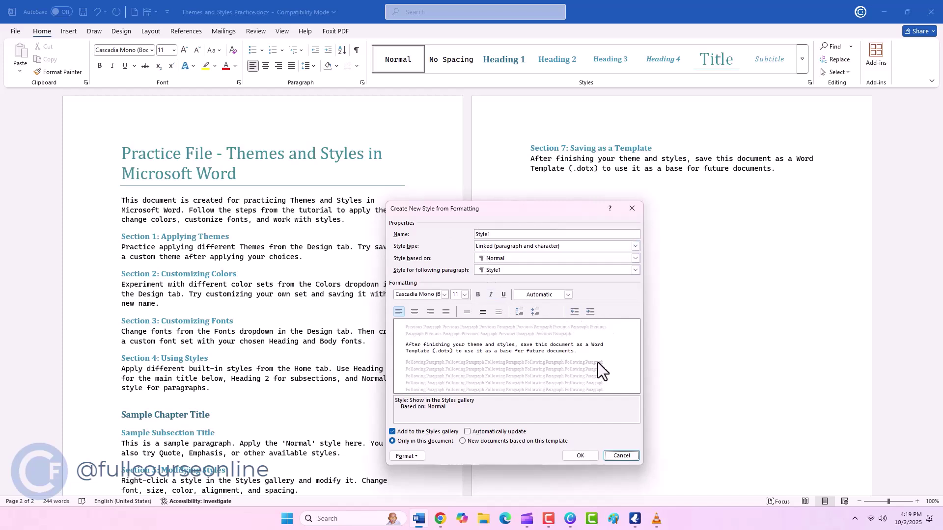
left_click(580, 456)
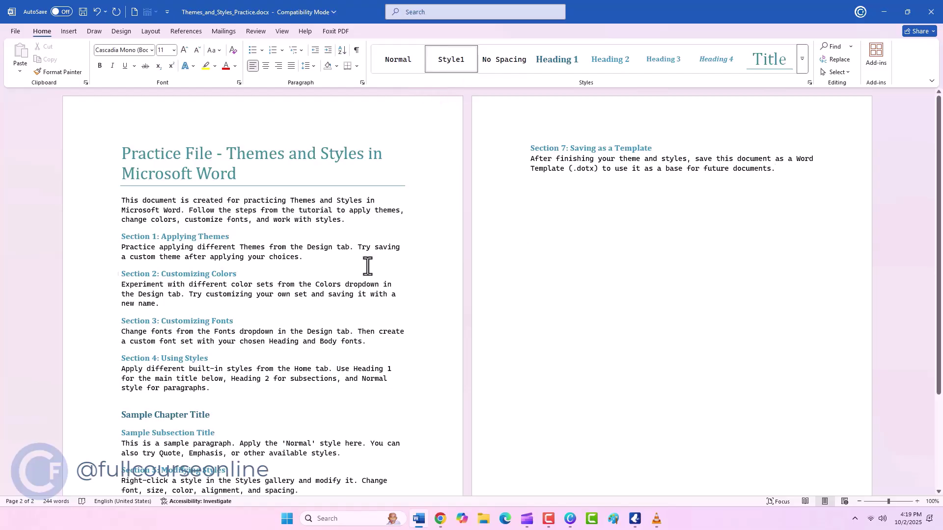
scroll(263, 274, "down", 3)
scroll(264, 274, "up", 3)
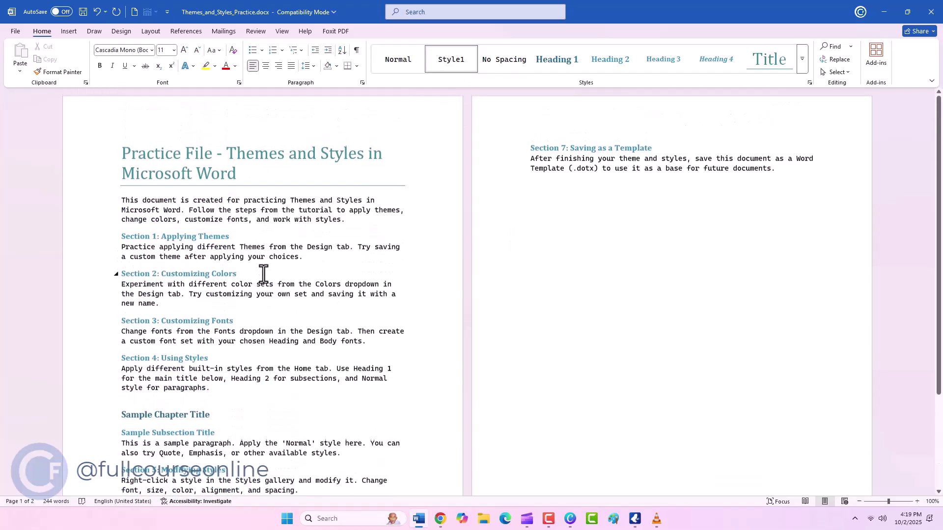
right_click(542, 148)
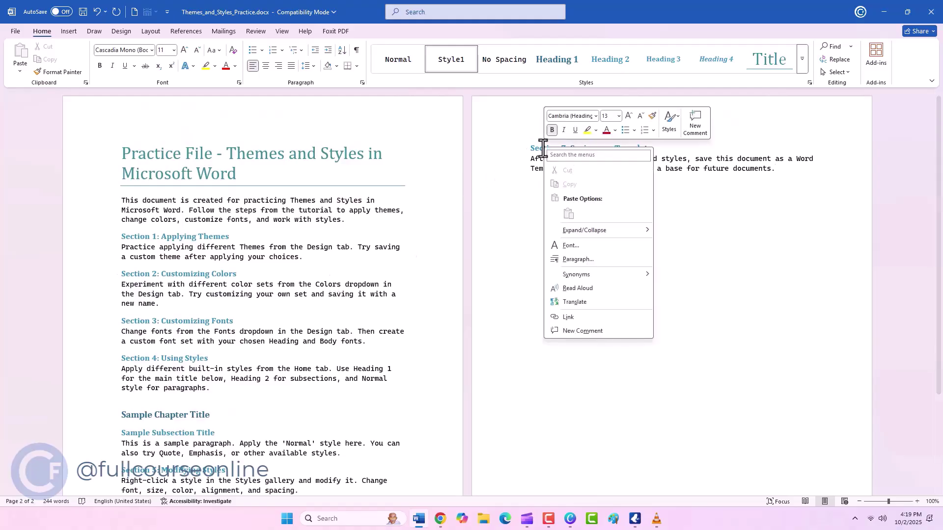
key("Escape")
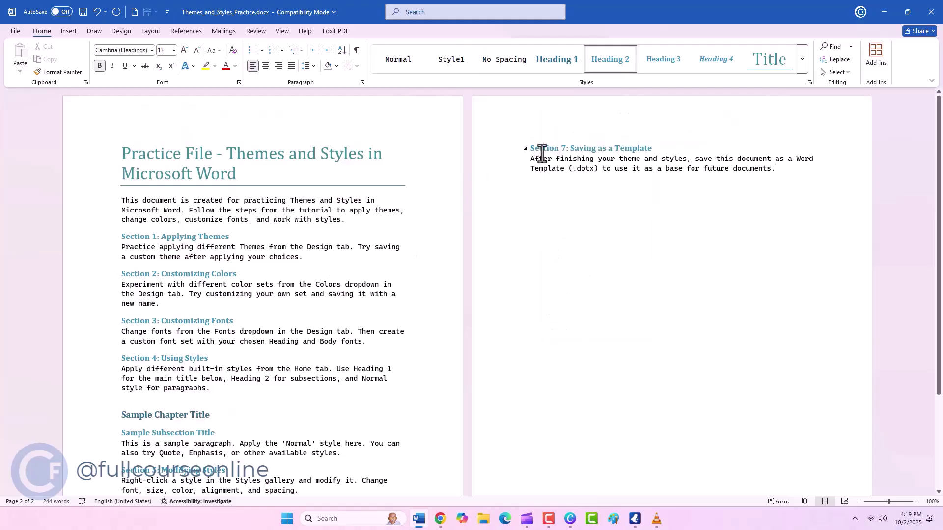
Set up a copy of the document for saving to the Desktop as a Word Template (*.dotx).
left_click(15, 31)
left_click(32, 182)
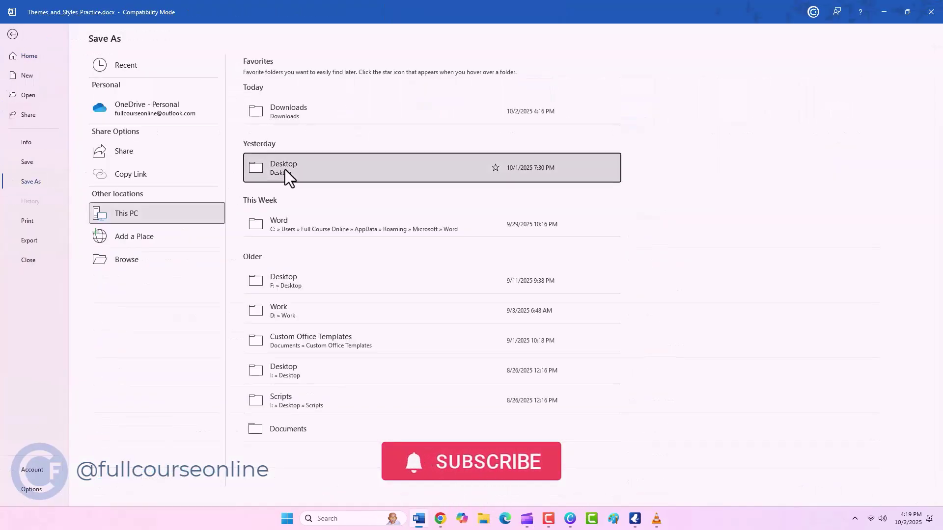
left_click(326, 279)
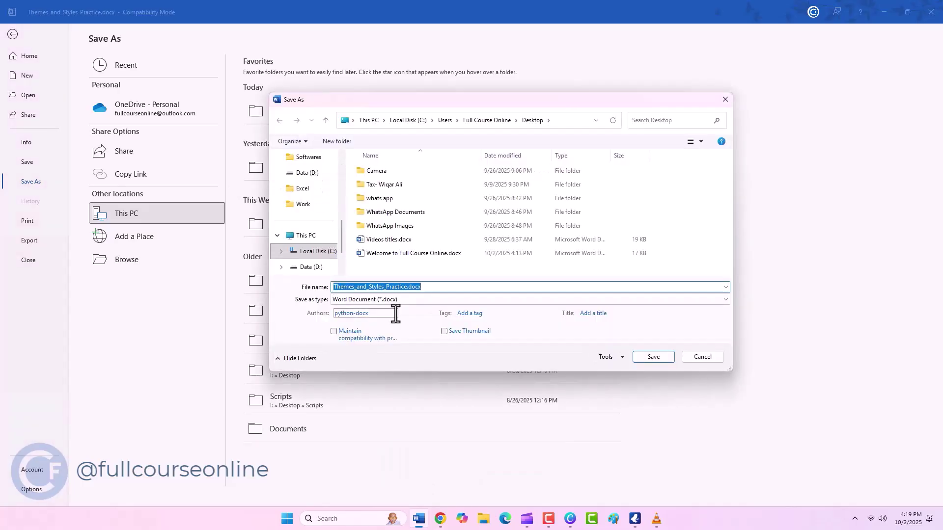
left_click(727, 300)
left_click(727, 301)
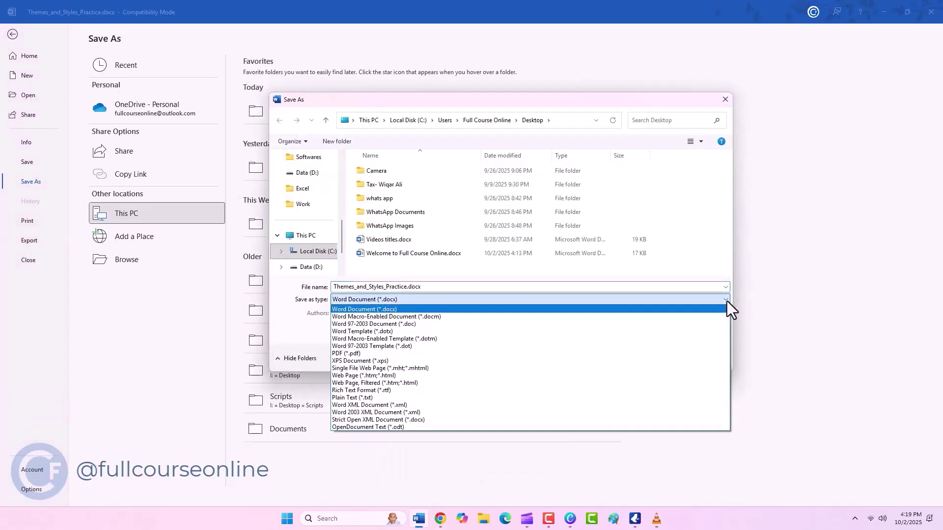
left_click(371, 331)
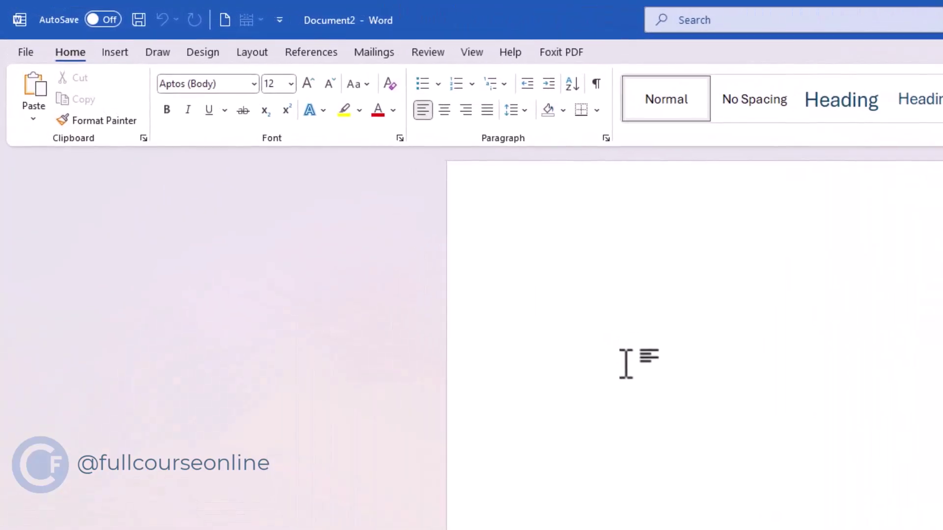
Insert Screenshot_2025.09.23_20.26.07.552.png from the device's Pictures > BlueStacks folder into the blank document.
left_click(110, 57)
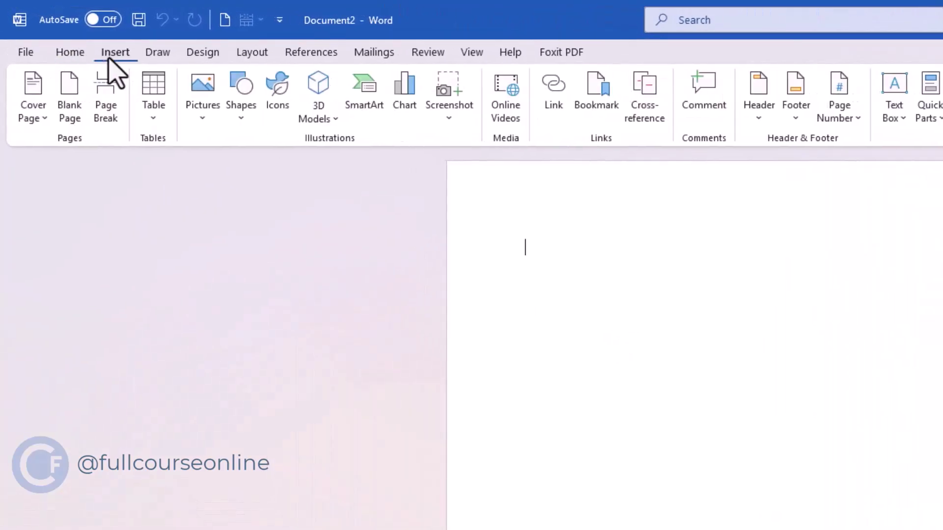
left_click(203, 120)
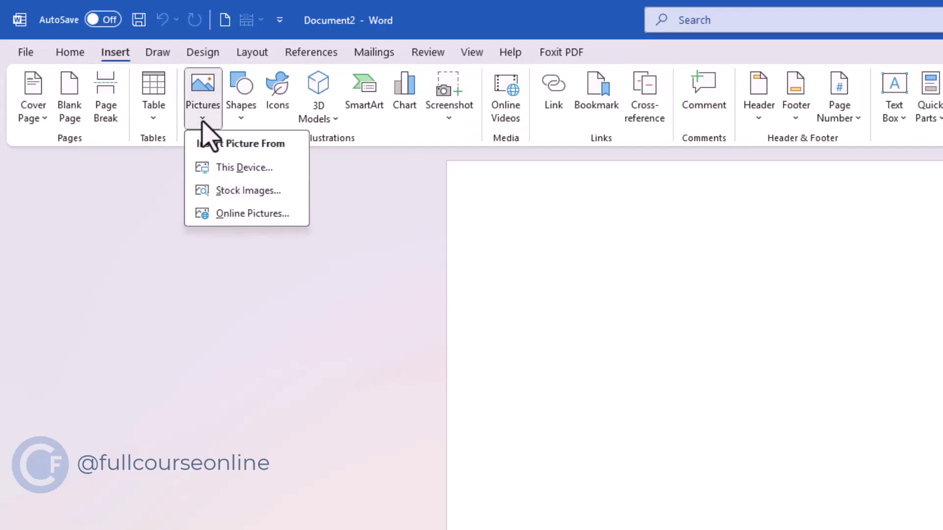
left_click(243, 168)
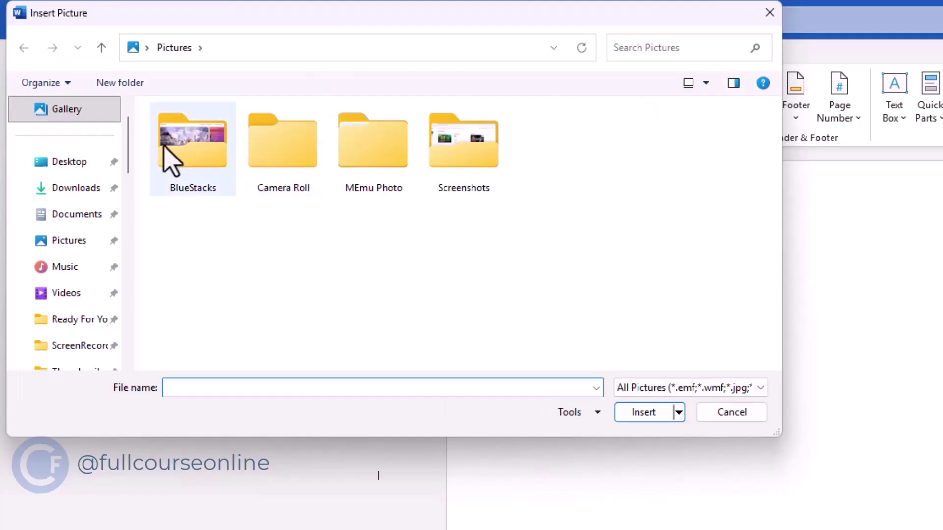
left_click(166, 148)
double_click(163, 146)
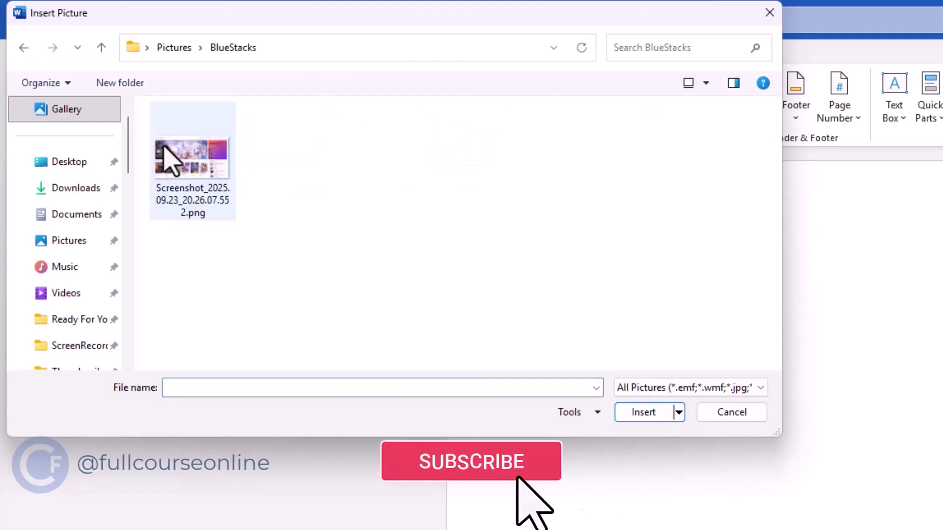
left_click(194, 170)
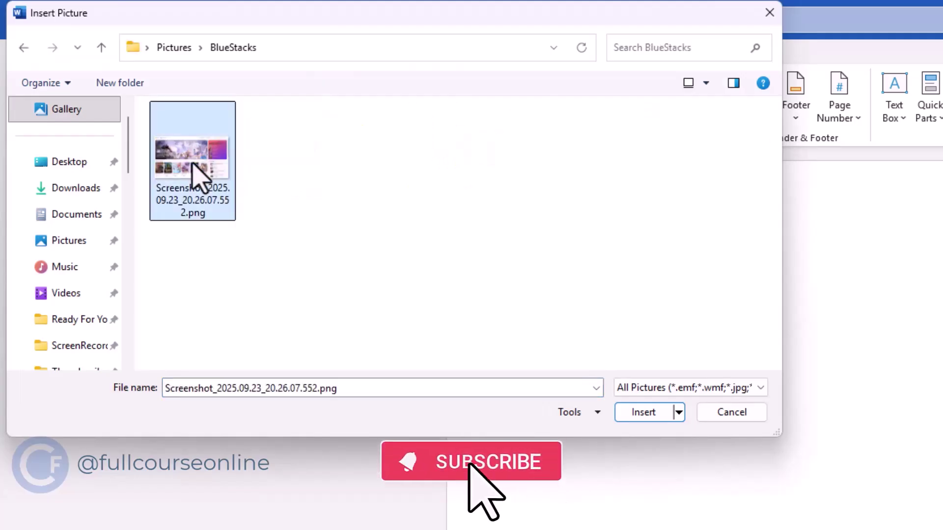
left_click(645, 414)
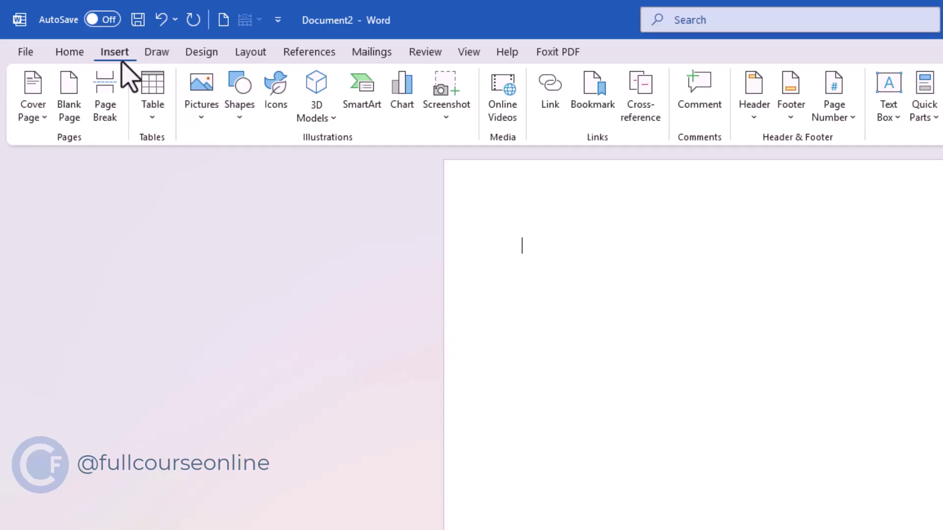
Browse the stock image library's Cutout People, Stickers, Illustrations and Cartoon People categories.
left_click(200, 123)
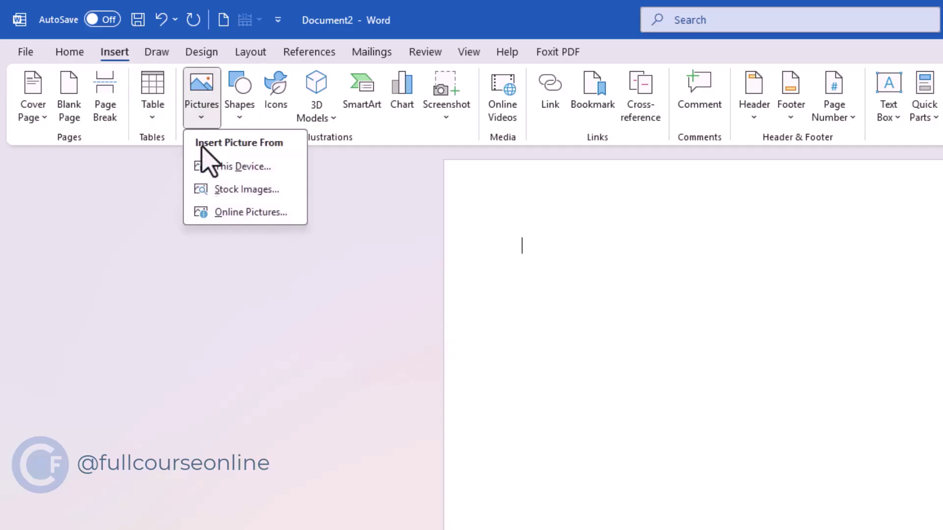
left_click(245, 190)
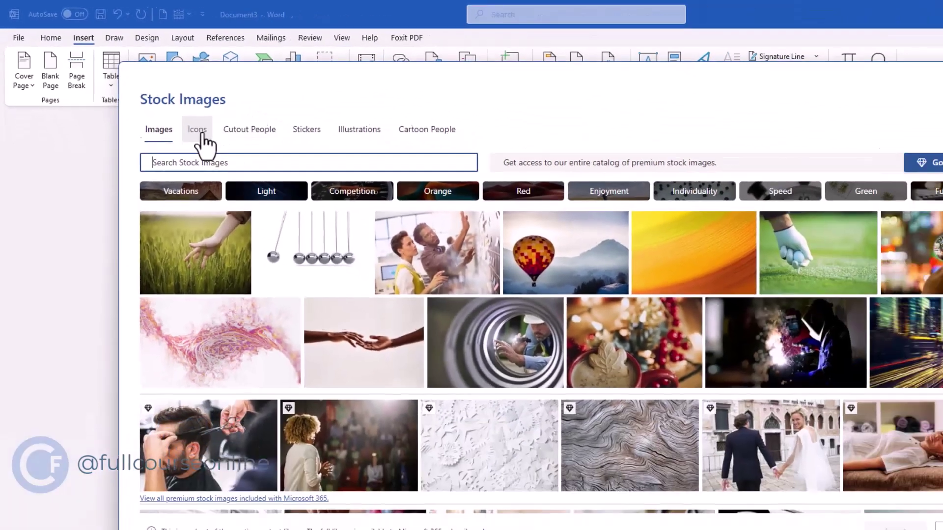
left_click(267, 175)
left_click(209, 111)
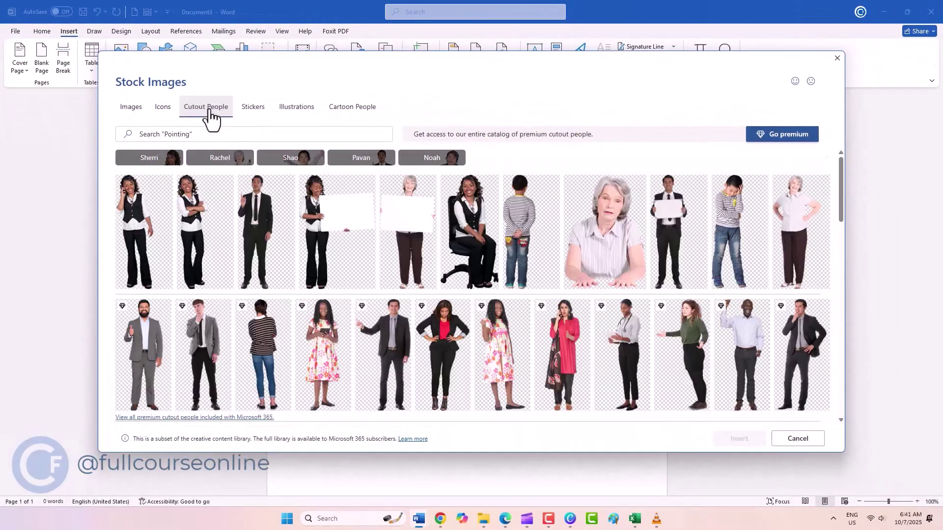
left_click(264, 123)
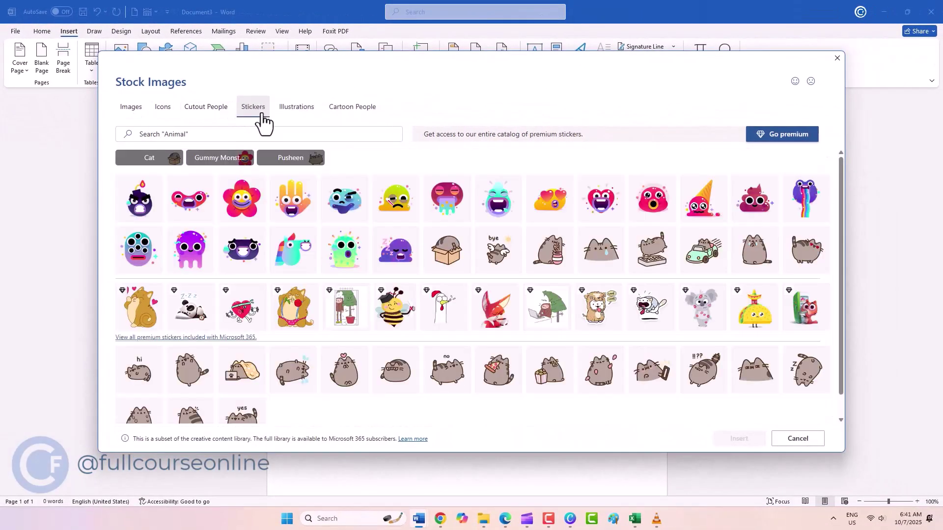
left_click(294, 114)
left_click(345, 113)
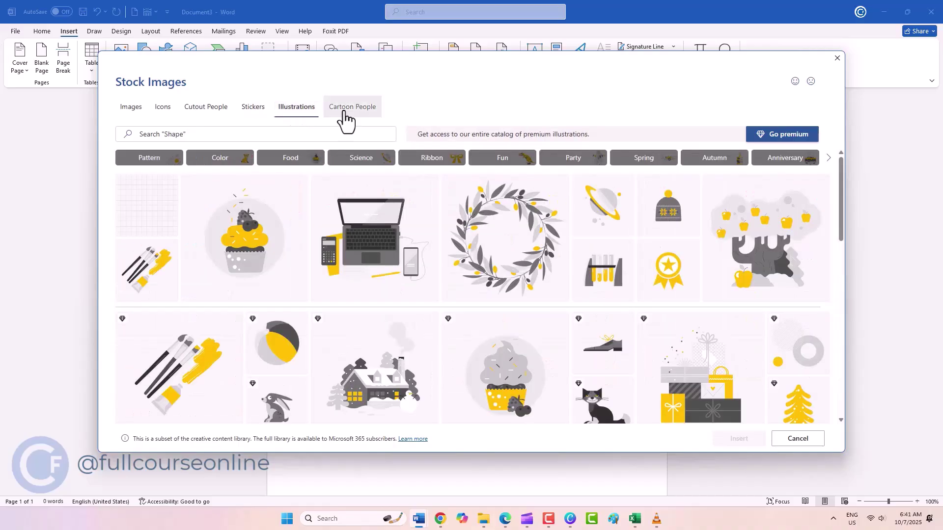
Insert the stock photo of the worker looking through a metal pipe and delete it from the page.
left_click(130, 107)
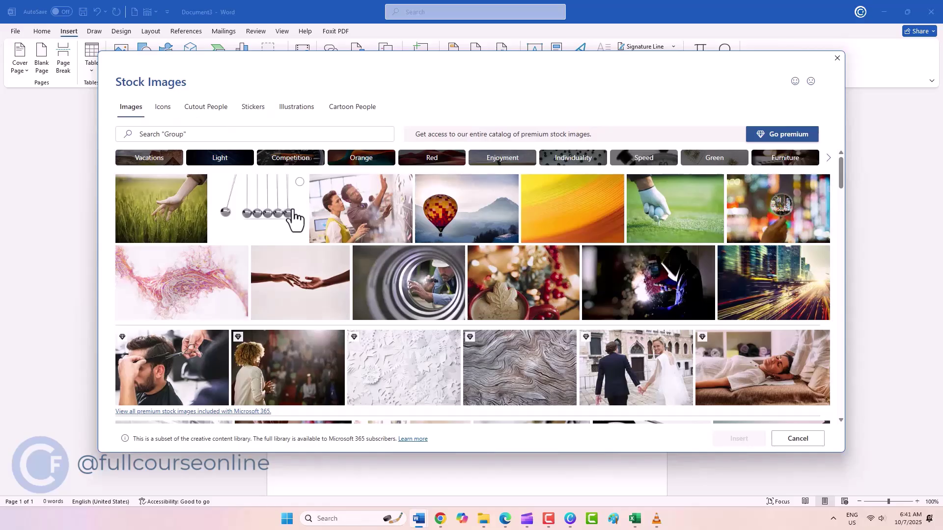
left_click(402, 309)
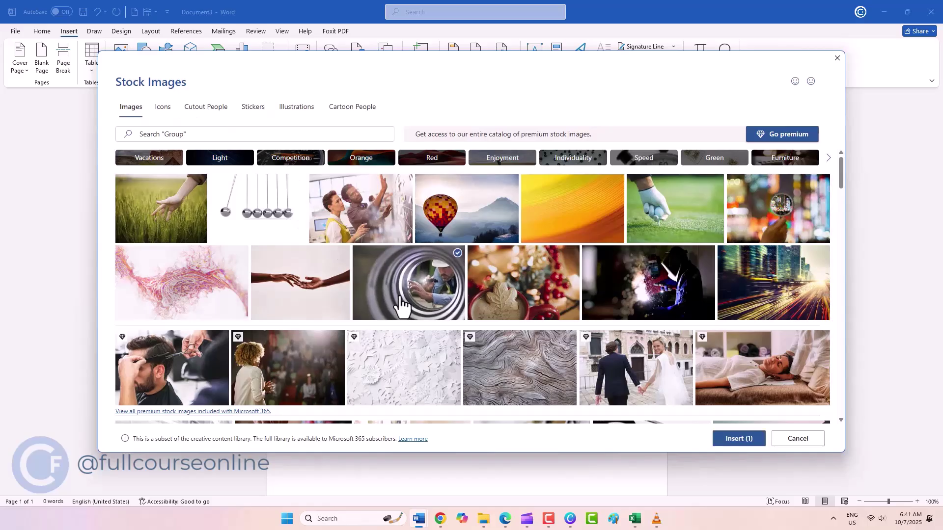
left_click(719, 443)
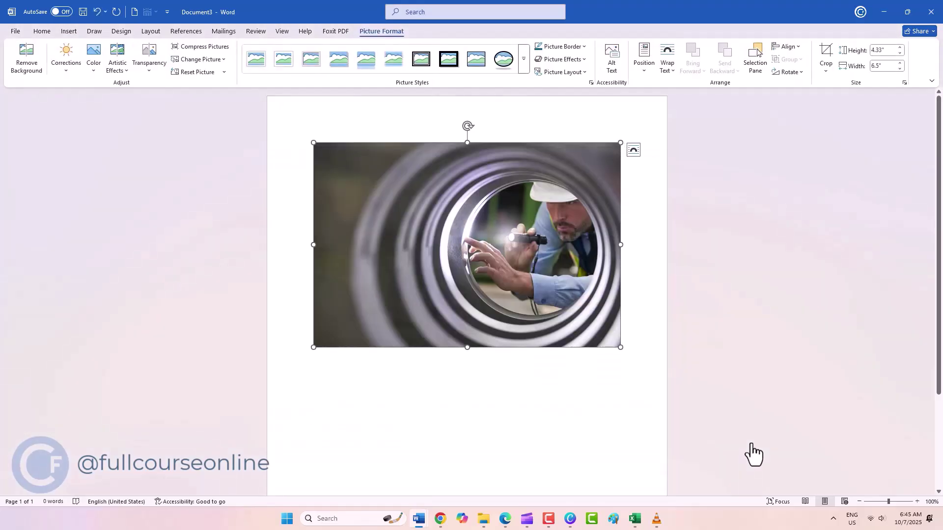
key("Delete")
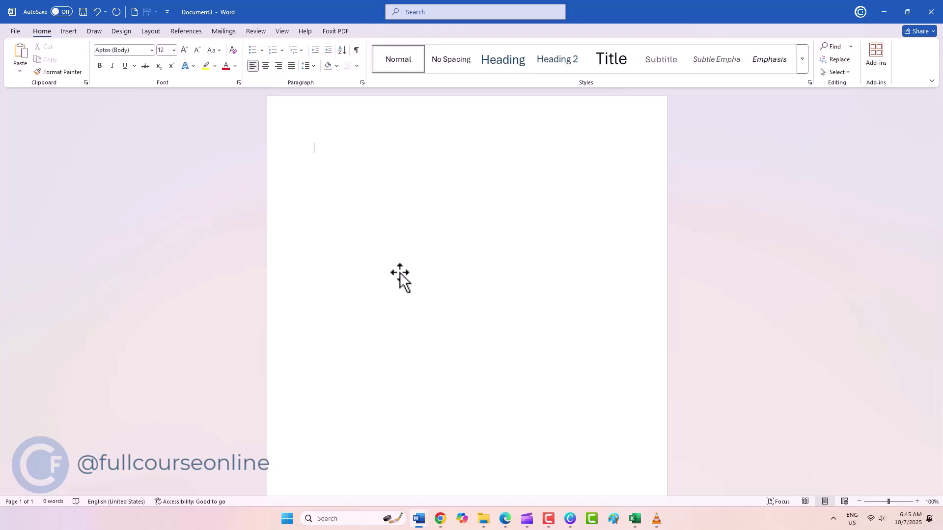
Insert the online picture of the glass Apple Store from Bing's Apple category with Creative Commons only enabled.
left_click(63, 33)
left_click(124, 71)
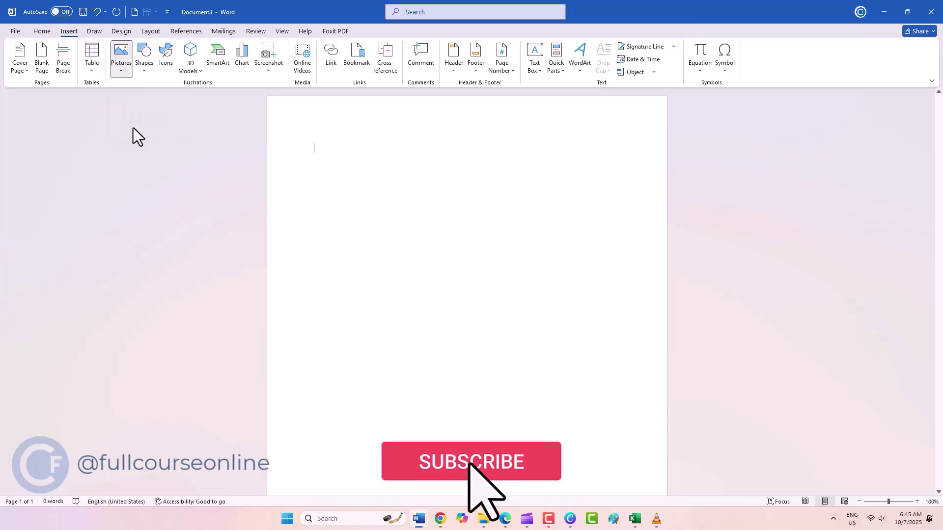
left_click(133, 127)
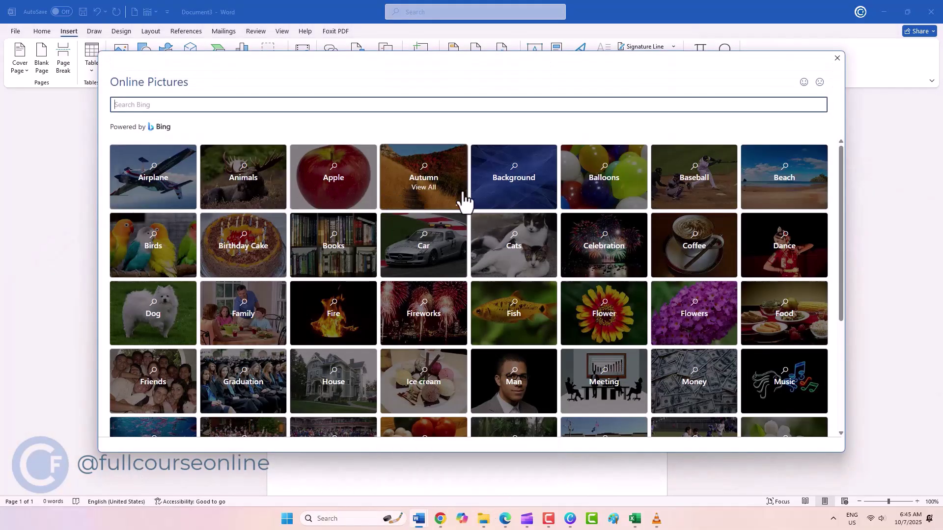
left_click(351, 194)
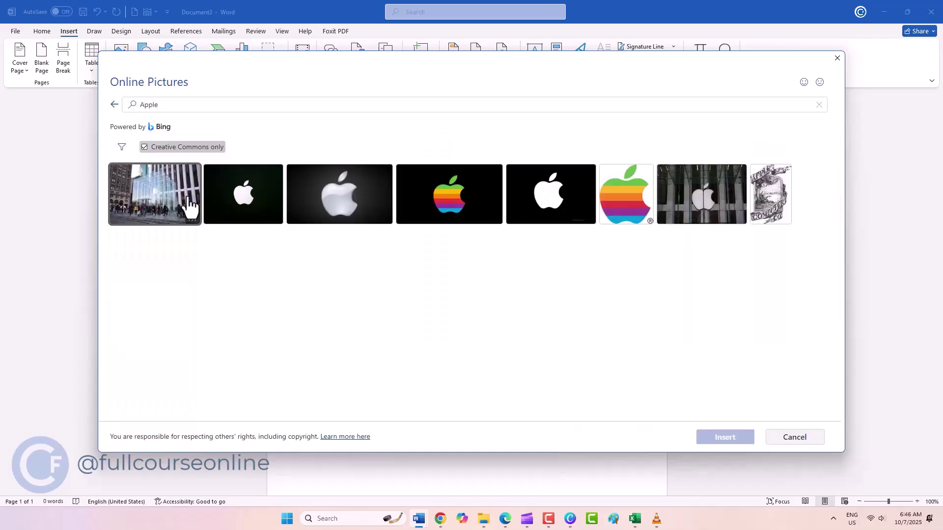
left_click(189, 204)
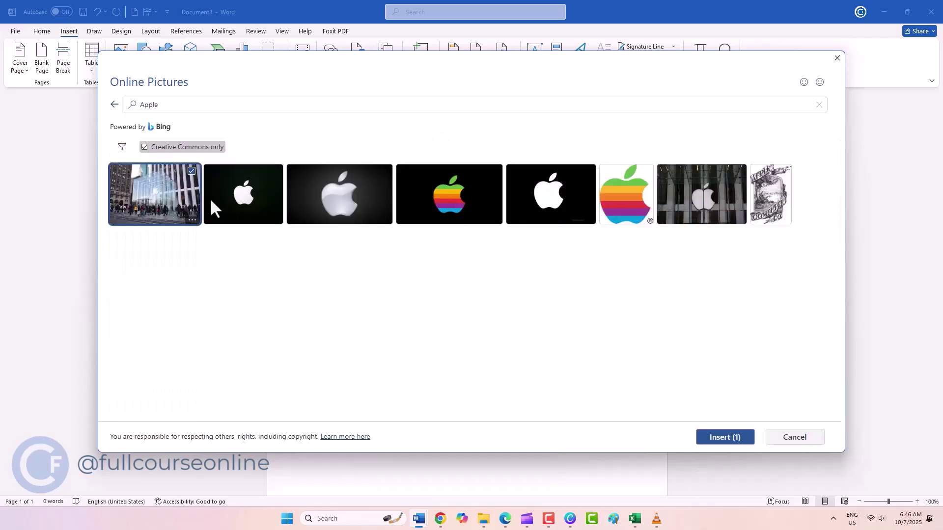
left_click(710, 439)
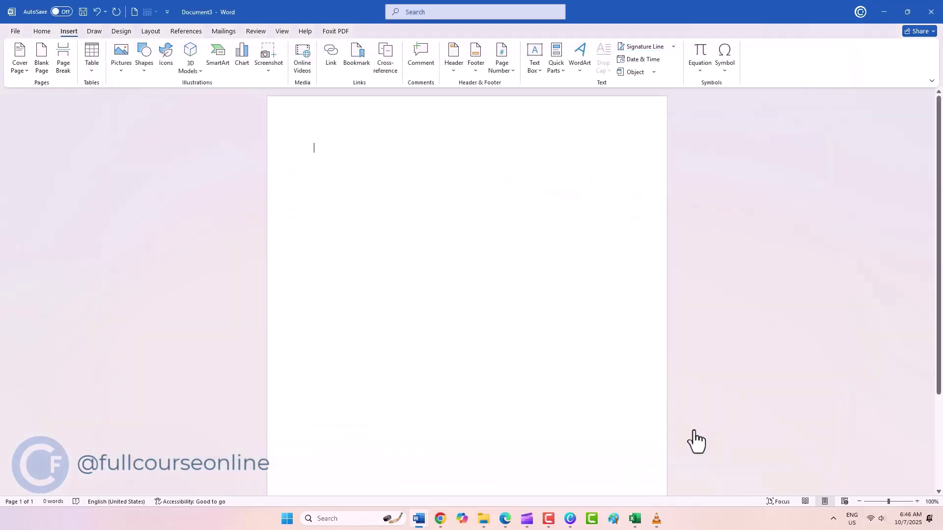
left_click(562, 376)
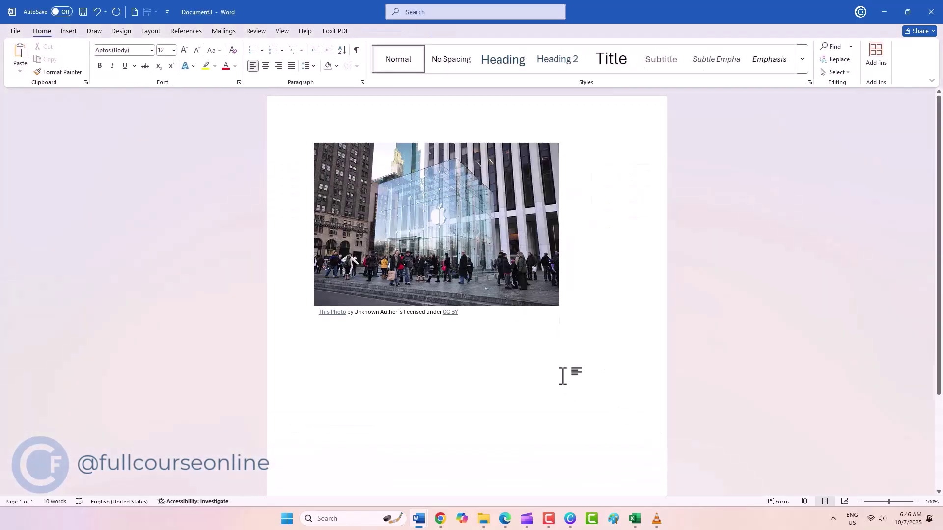
Enlarge the Apple Store picture together with its caption by resizing it outward from its lower-right corner.
left_click(423, 248)
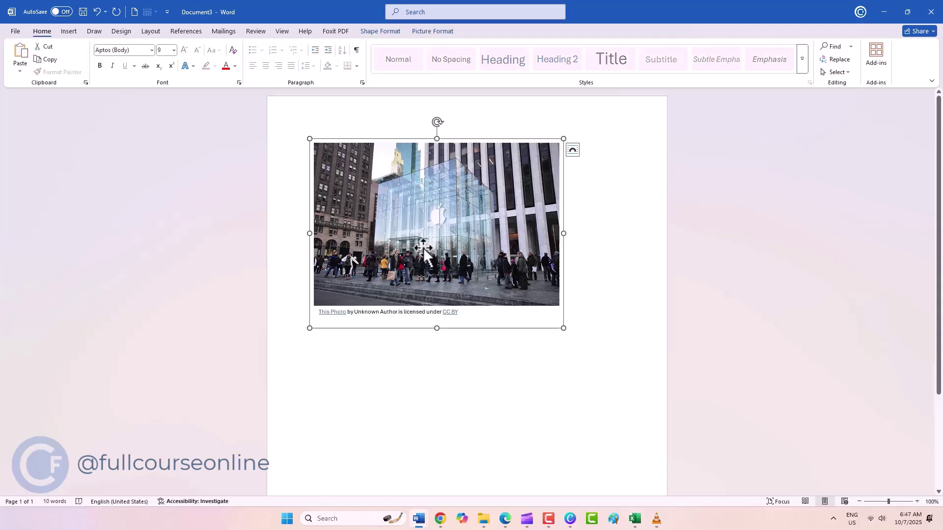
left_click_drag(564, 328, 587, 352)
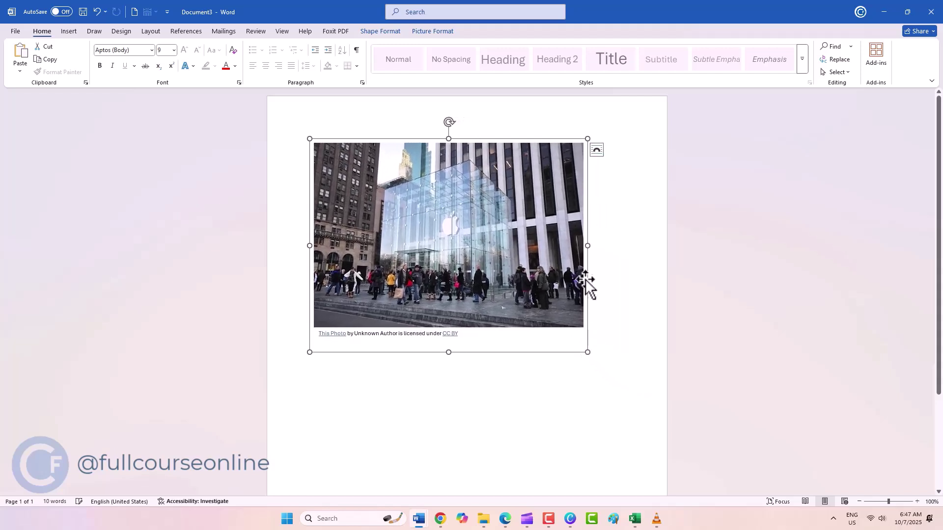
Stretch the Apple Store picture and its caption frame wider from the right side, and undo that resize.
left_click_drag(587, 246, 657, 248)
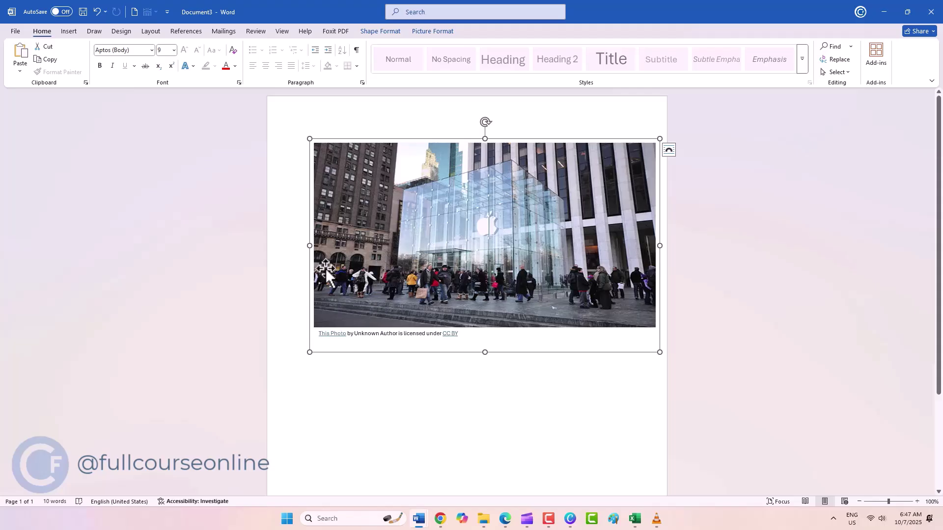
key("ctrl+z")
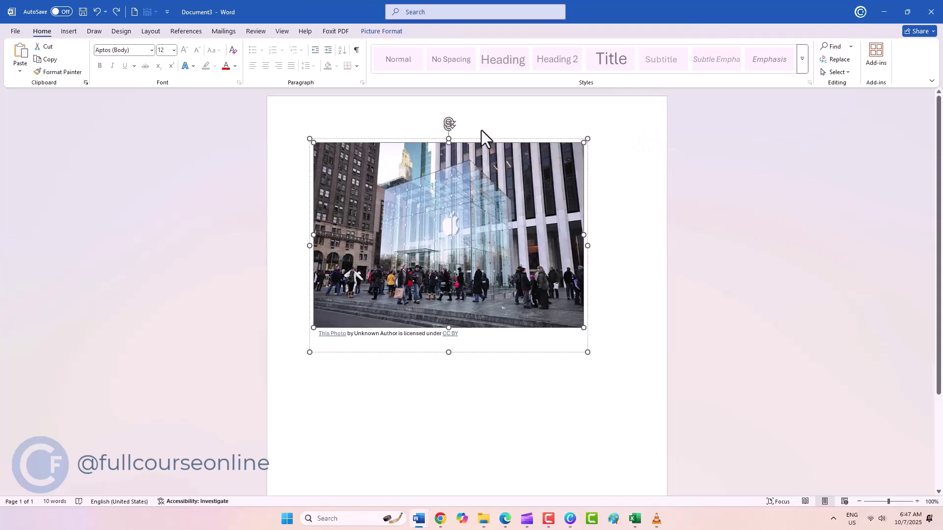
Crop the Apple Store picture from its right and left sides to about 3.33" wide, centred on the glass cube.
left_click(390, 35)
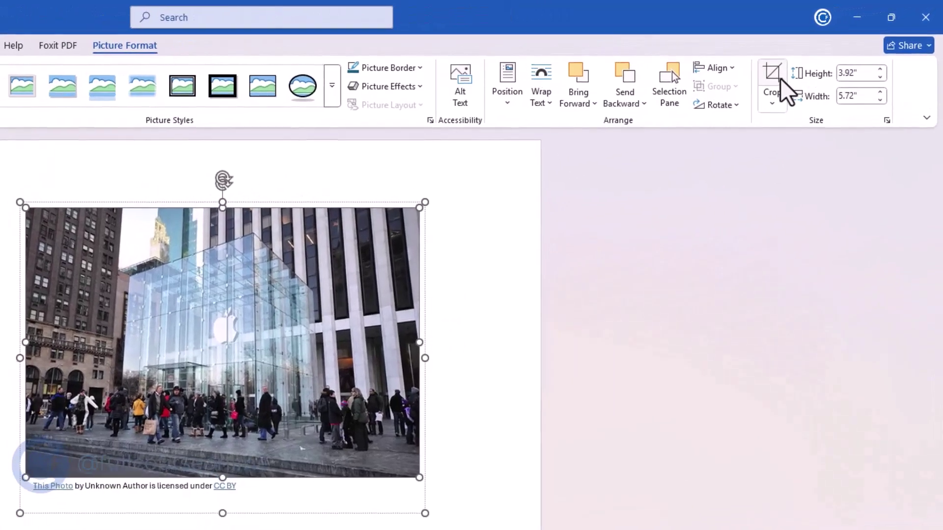
left_click(830, 53)
left_click_drag(423, 359, 341, 362)
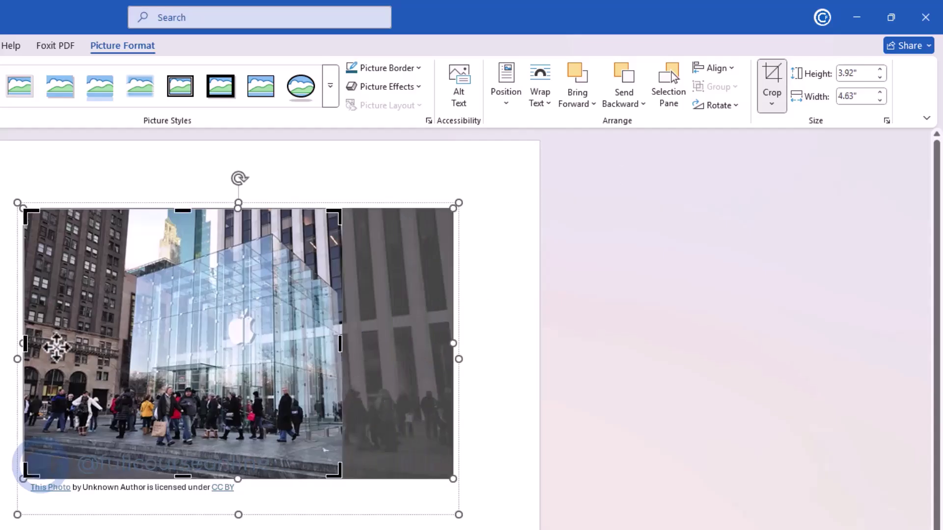
left_click_drag(24, 347, 112, 360)
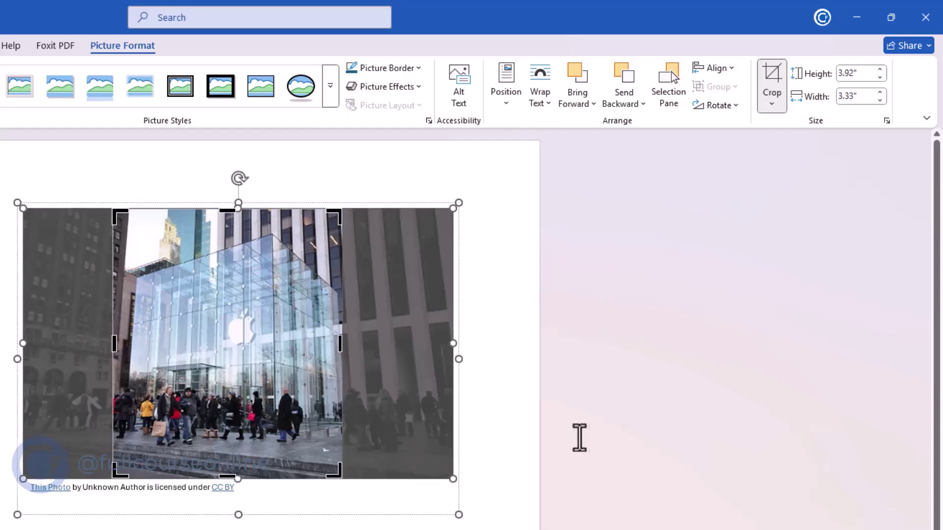
left_click(453, 504)
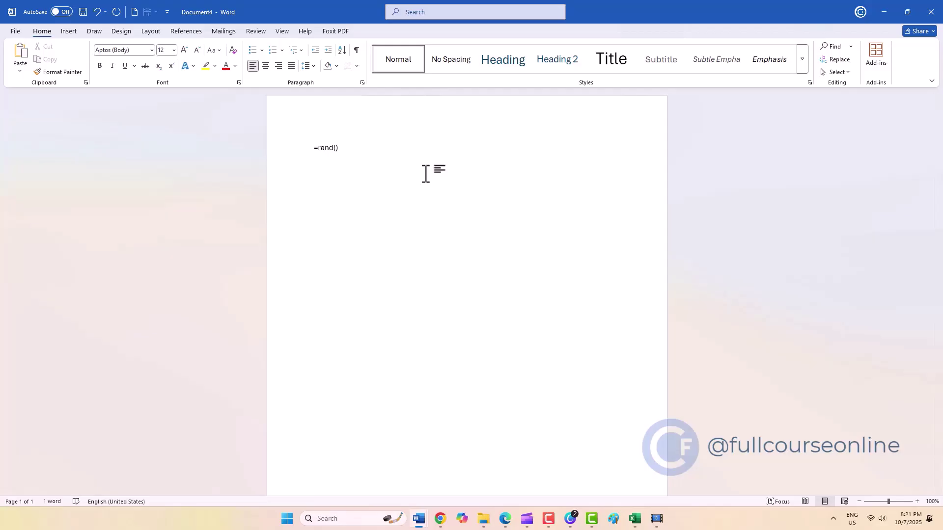
Generate sample text with =rand() and insert the metal pipe worker picture from the device after the second paragraph.
key("Return")
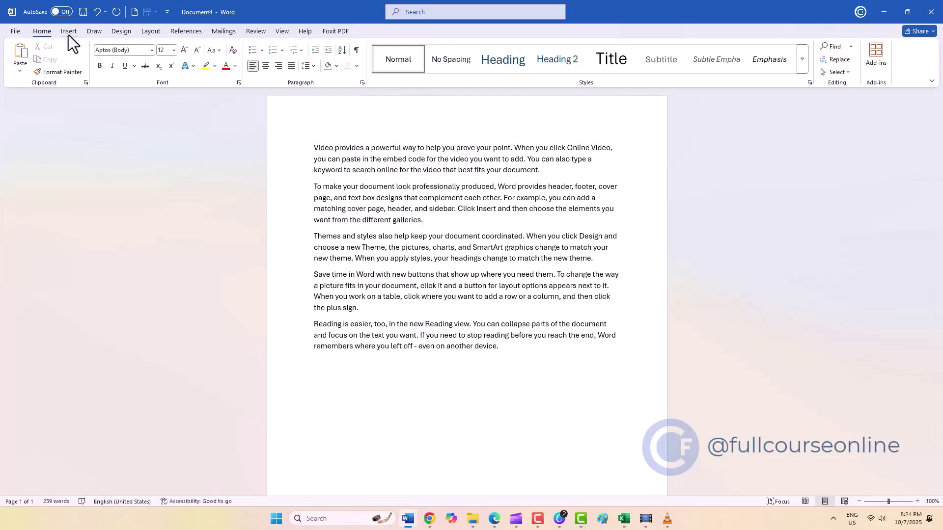
left_click(68, 33)
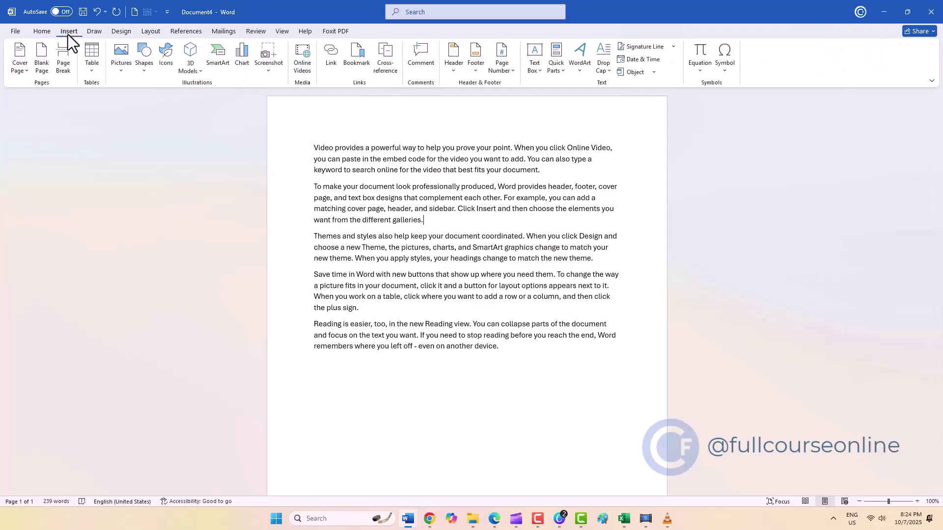
left_click(117, 75)
left_click(125, 99)
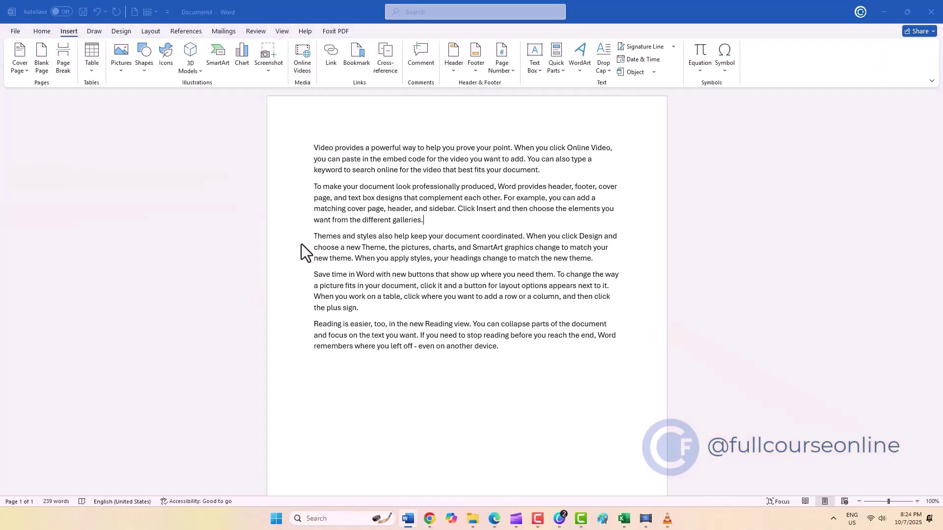
left_click(367, 184)
left_click(382, 246)
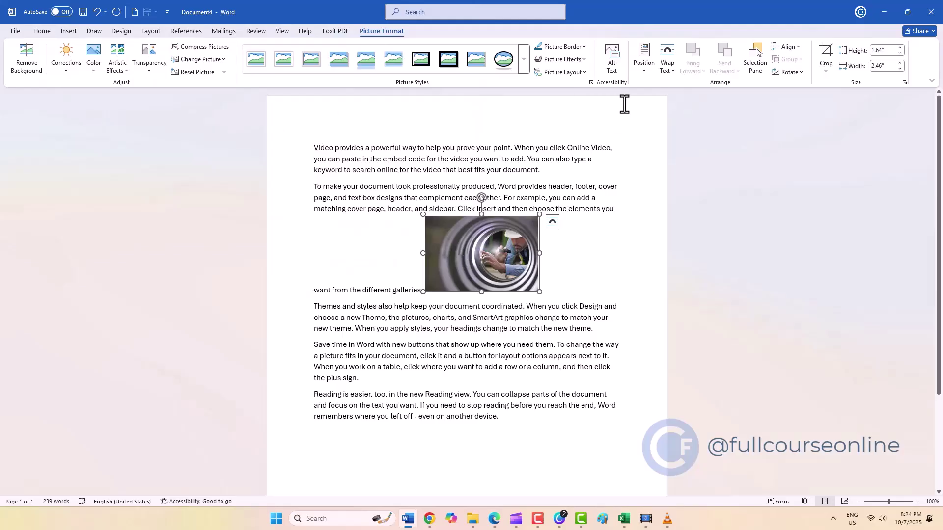
Set the laptop picture's text wrapping to In Line with Text.
left_click(673, 74)
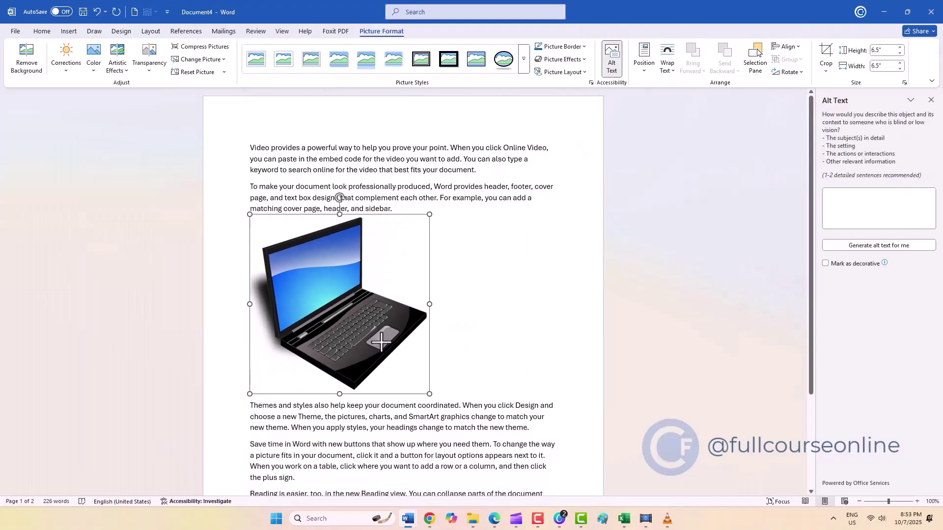
left_click(673, 76)
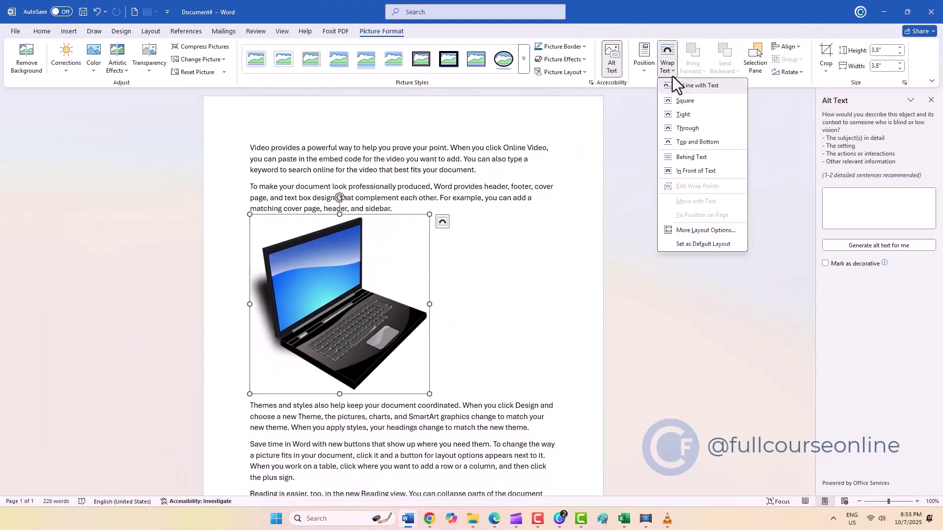
left_click(727, 88)
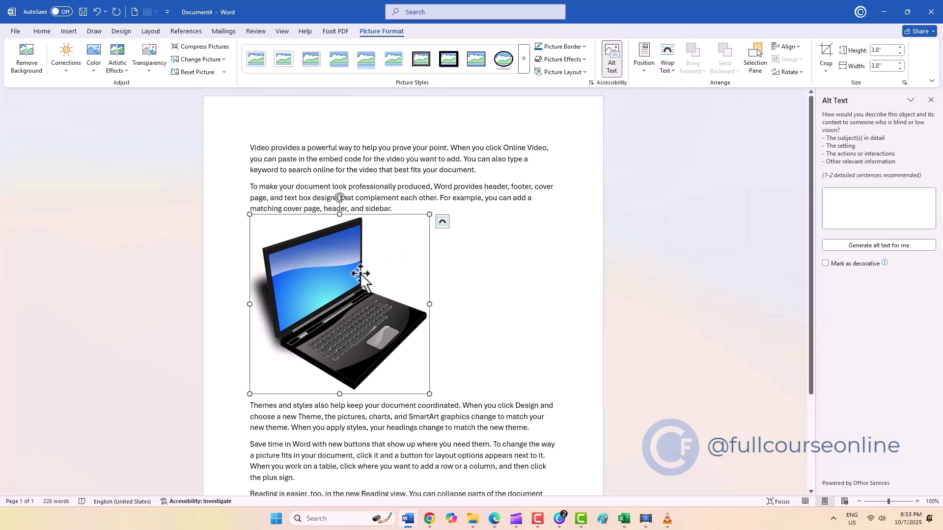
Insert blank lines after "sidebar." in the second paragraph so the inline laptop picture moves down with the text.
left_click(398, 210)
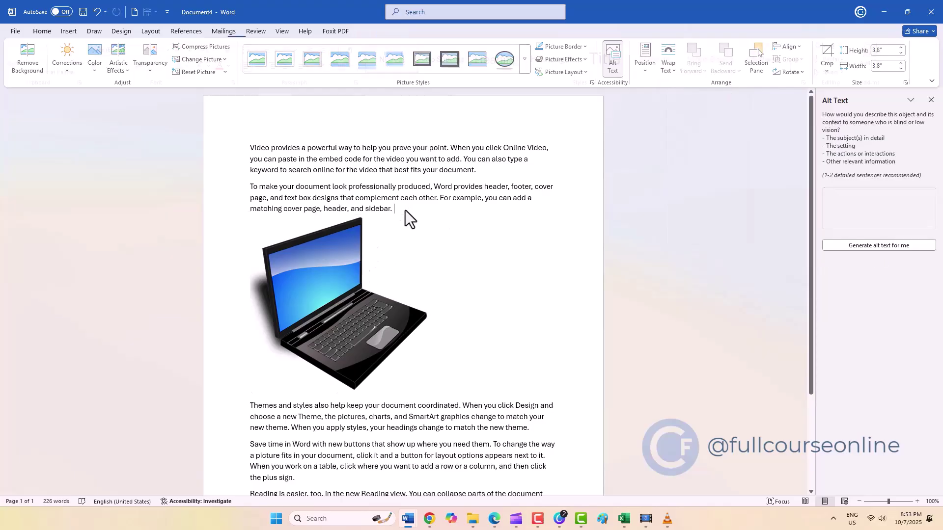
key("Return")
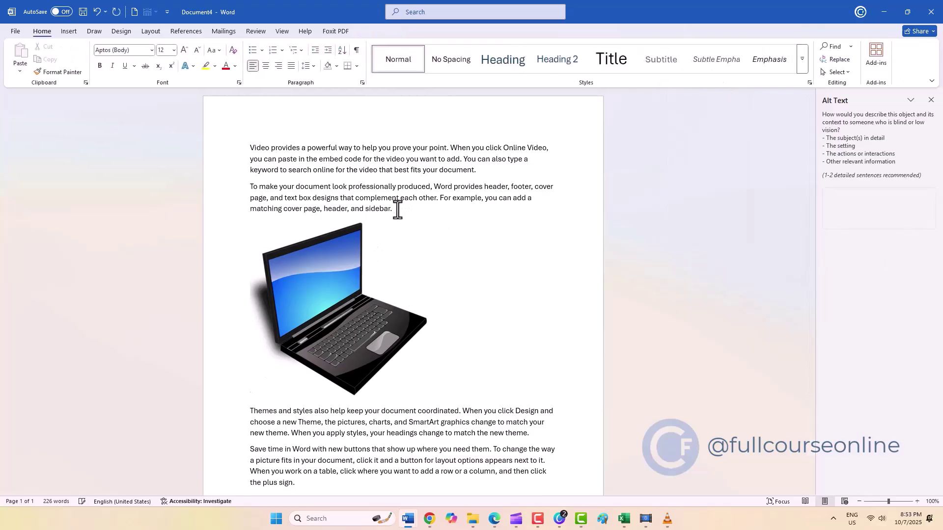
key("Return")
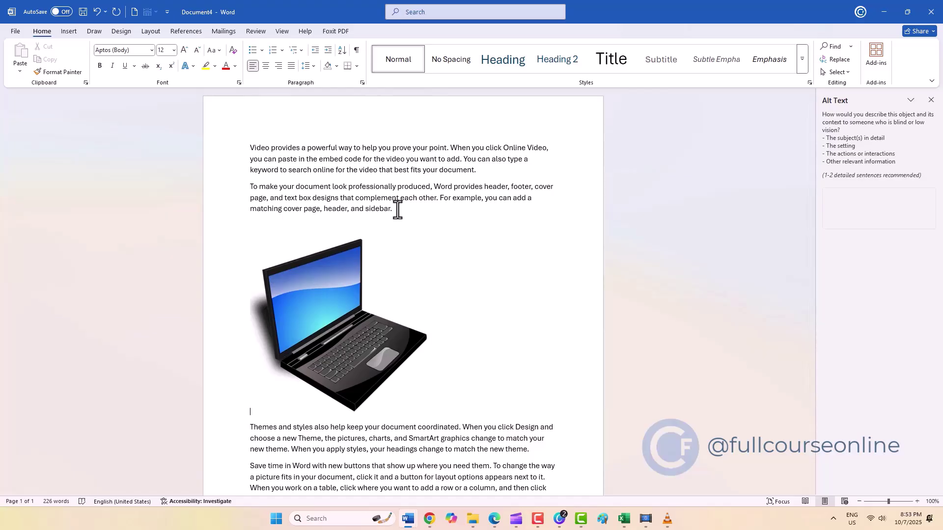
key("Return")
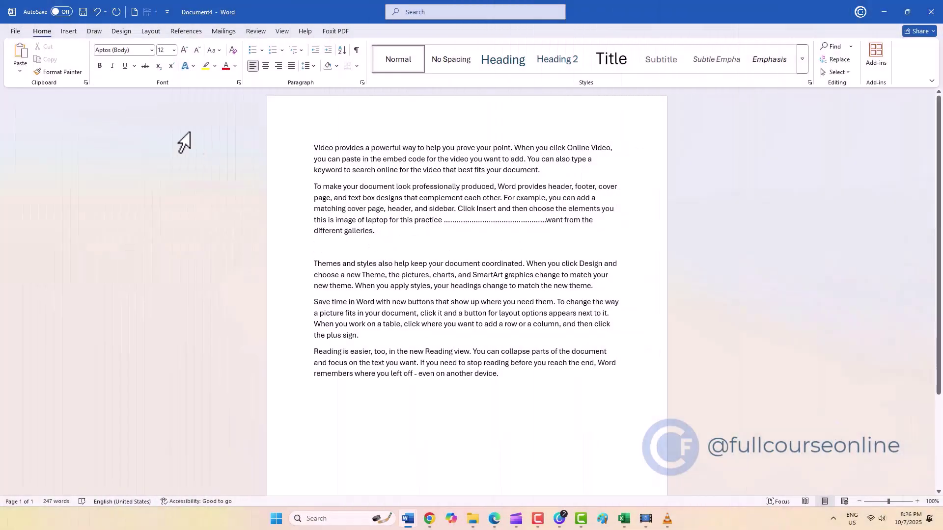
Insert the apple picture download.jpg from the device's Desktop folder in the empty line below the second paragraph.
left_click(71, 34)
left_click(120, 59)
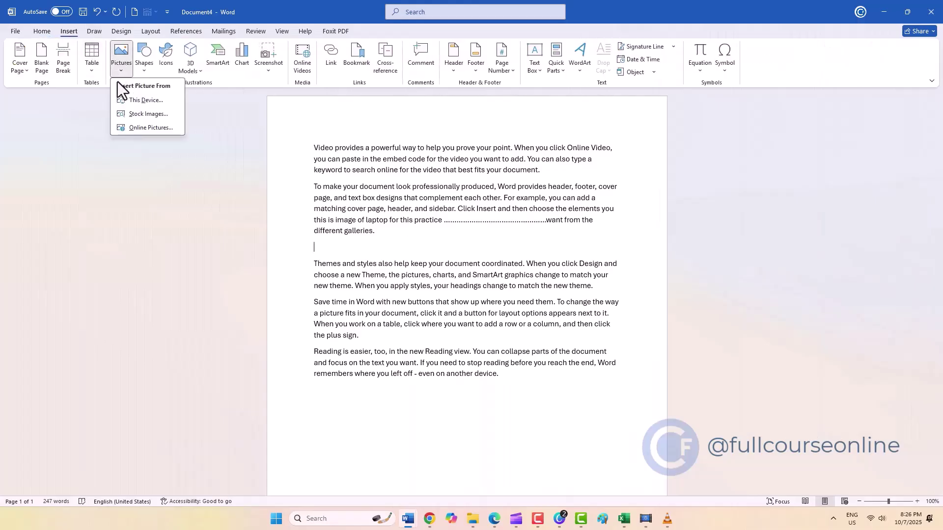
left_click(122, 102)
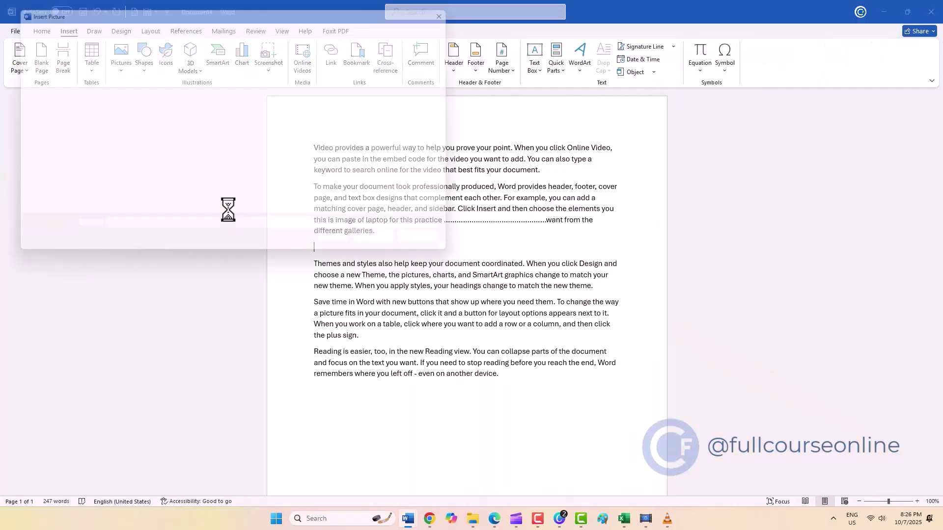
left_click(169, 148)
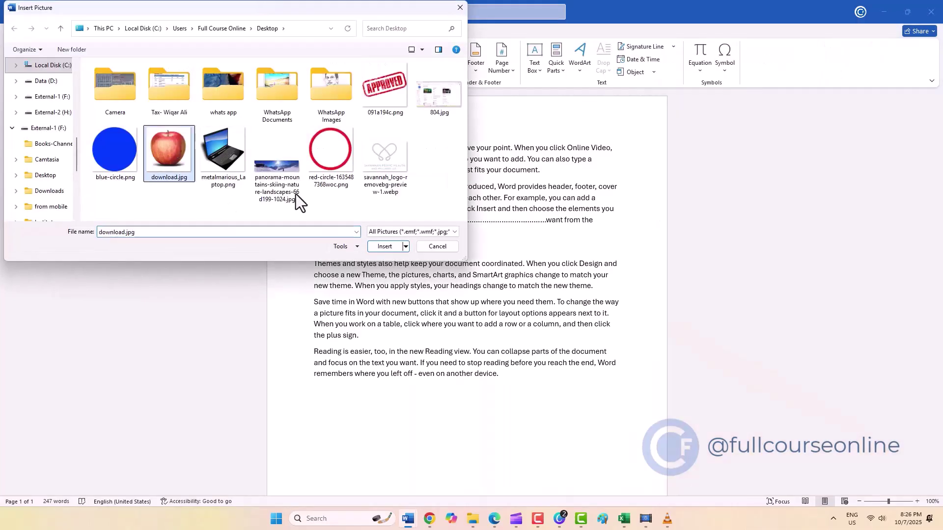
left_click(396, 249)
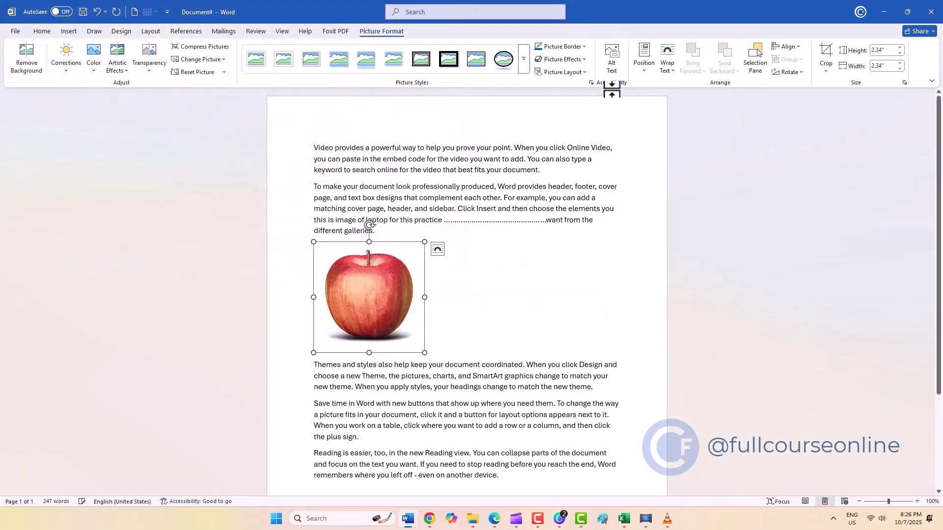
Apply Square text wrapping to the apple picture and move it right into the middle of the text.
left_click(668, 76)
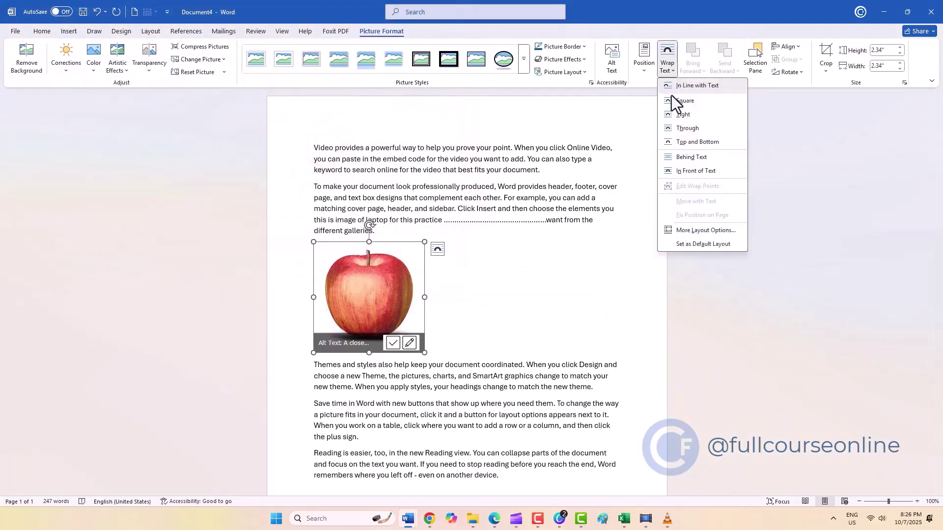
left_click(671, 100)
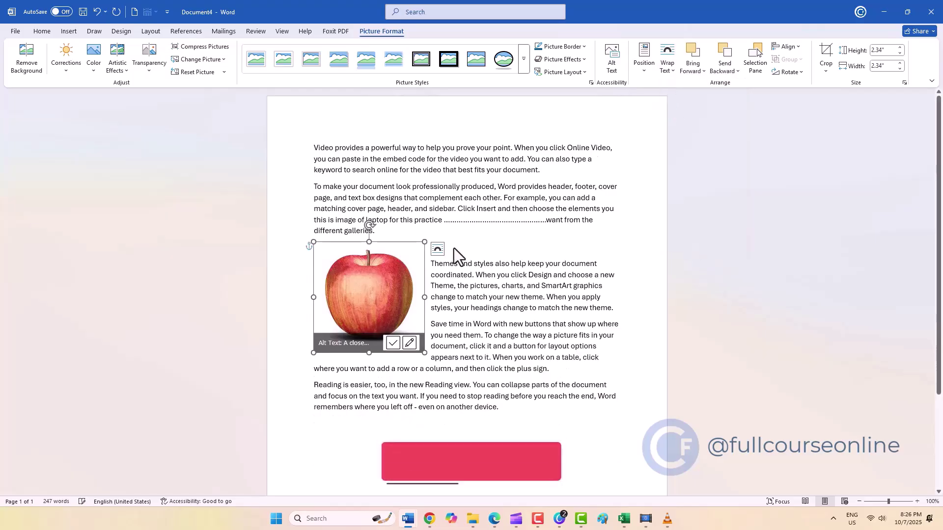
left_click_drag(372, 293, 442, 289)
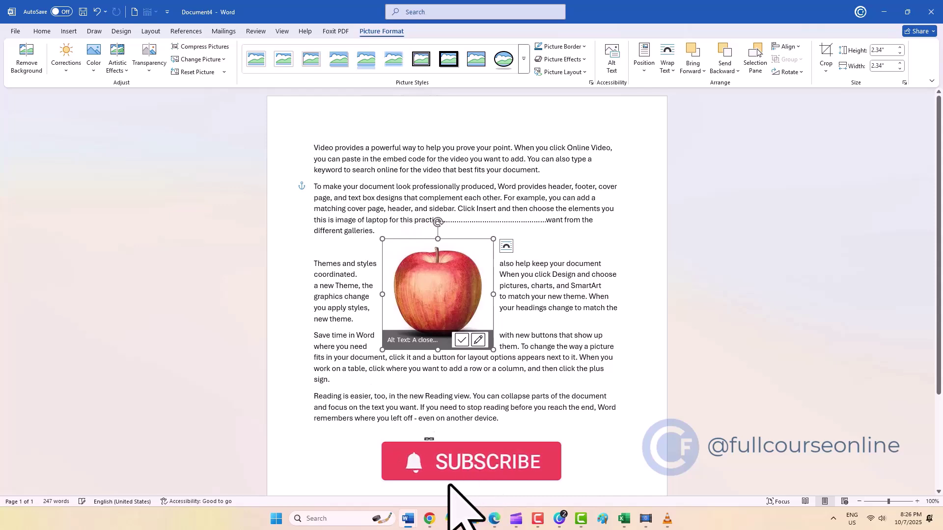
left_click(439, 438)
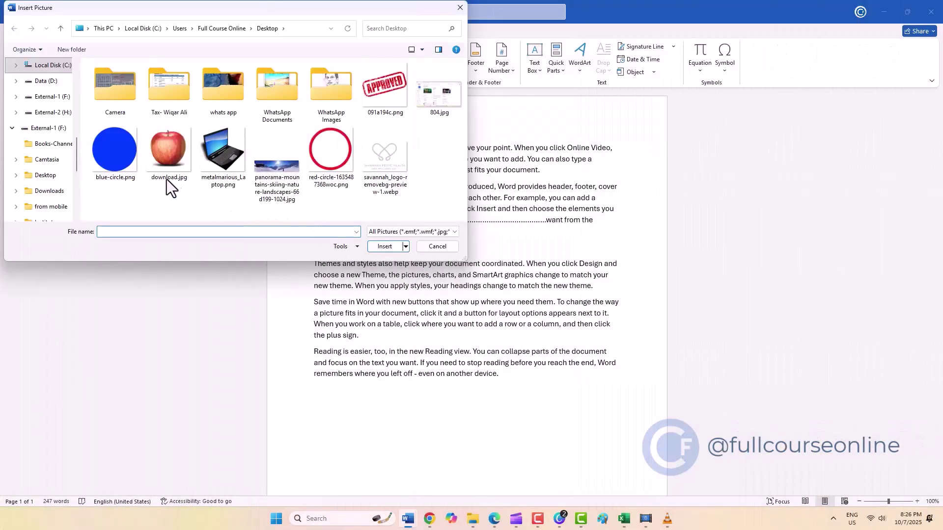
Insert blue-circle.png below the second paragraph and shrink it proportionally to about 2.78" by 2.78".
left_click(113, 151)
left_click(378, 248)
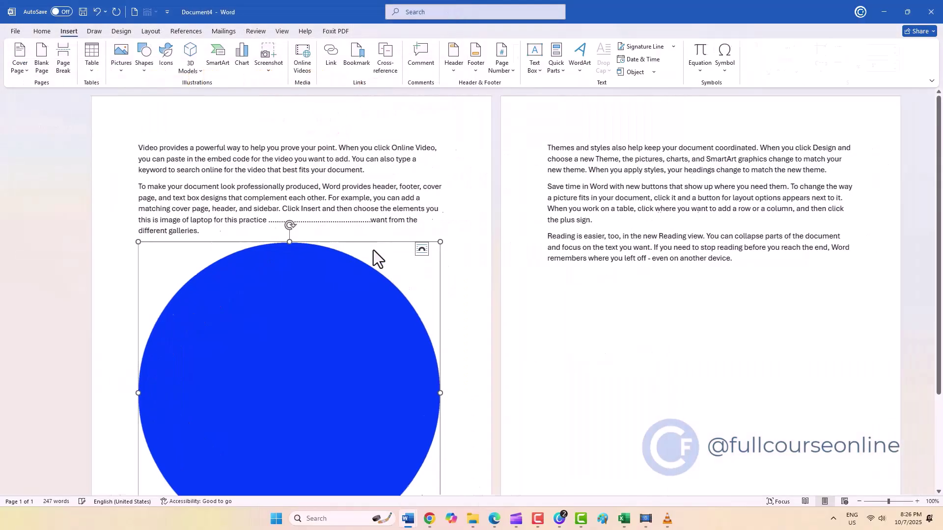
left_click_drag(411, 242, 265, 359)
left_click_drag(134, 374, 126, 375)
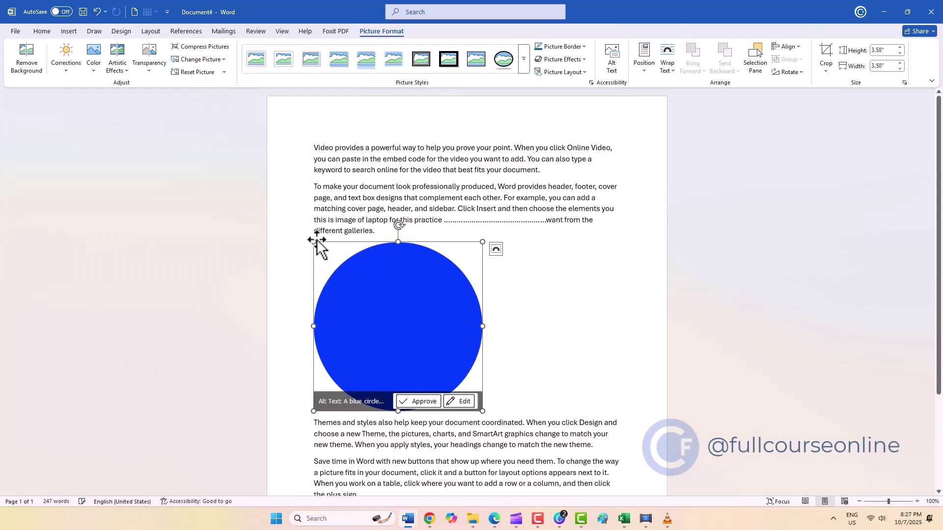
left_click_drag(313, 242, 362, 278)
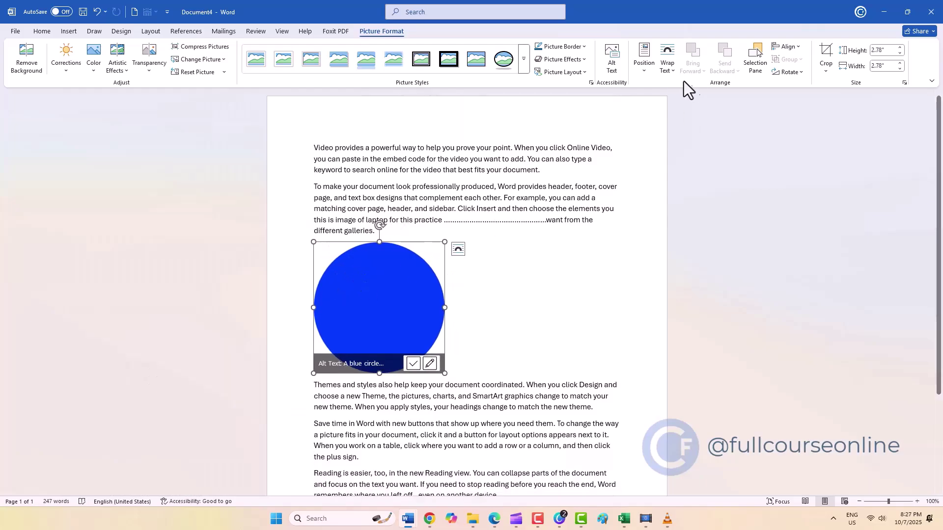
Apply Tight text wrapping to the blue circle picture and move it right and slightly down into the text.
left_click(671, 72)
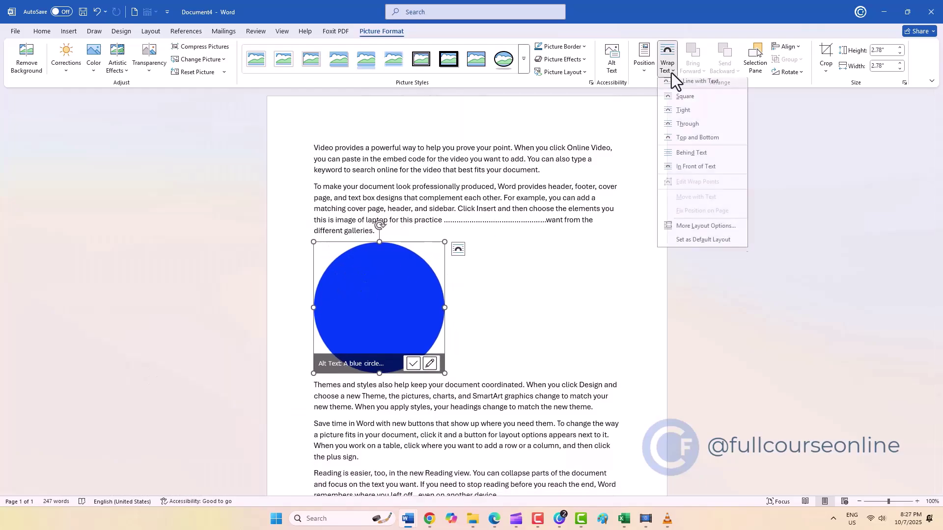
left_click(673, 115)
left_click_drag(395, 297, 475, 303)
left_click_drag(471, 335, 472, 351)
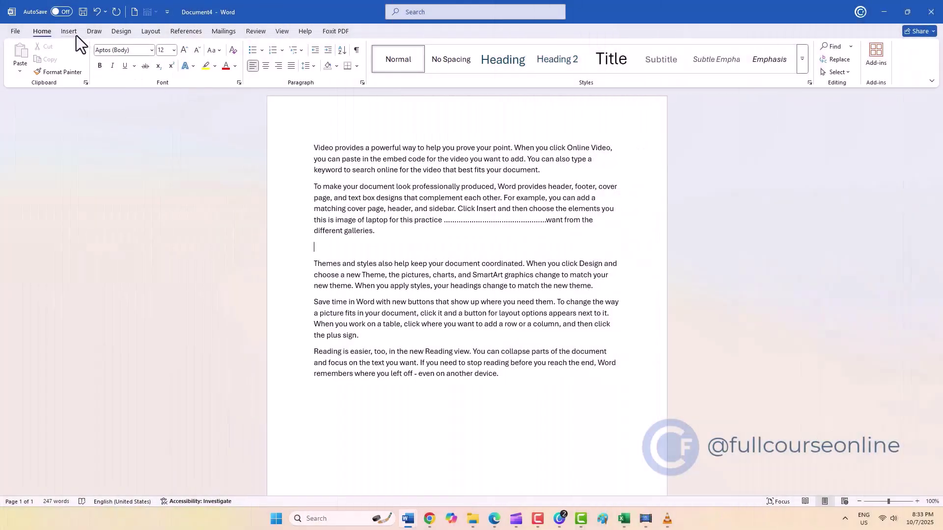
Insert C-Letter-Transparent-Background-PNG.png from the device's Desktop folder in the empty line below the second paragraph.
left_click(76, 36)
left_click(119, 64)
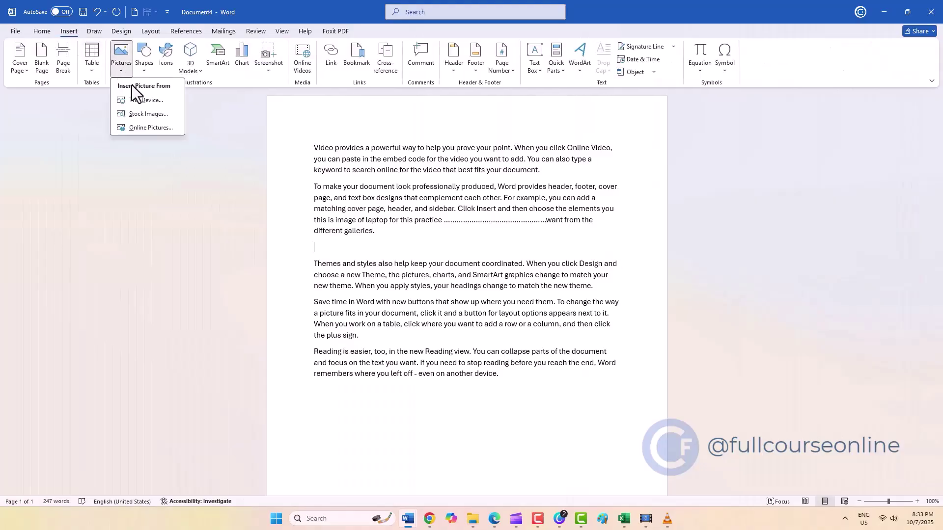
left_click(138, 101)
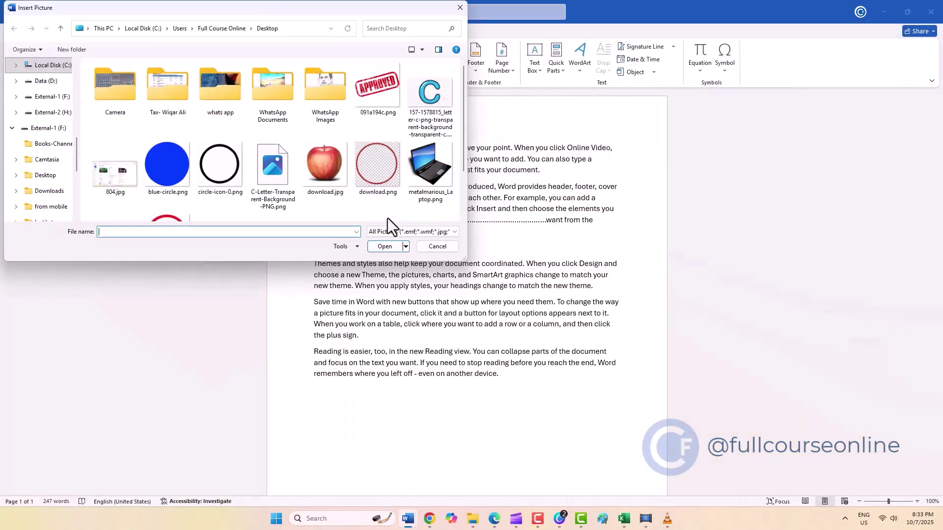
left_click(275, 175)
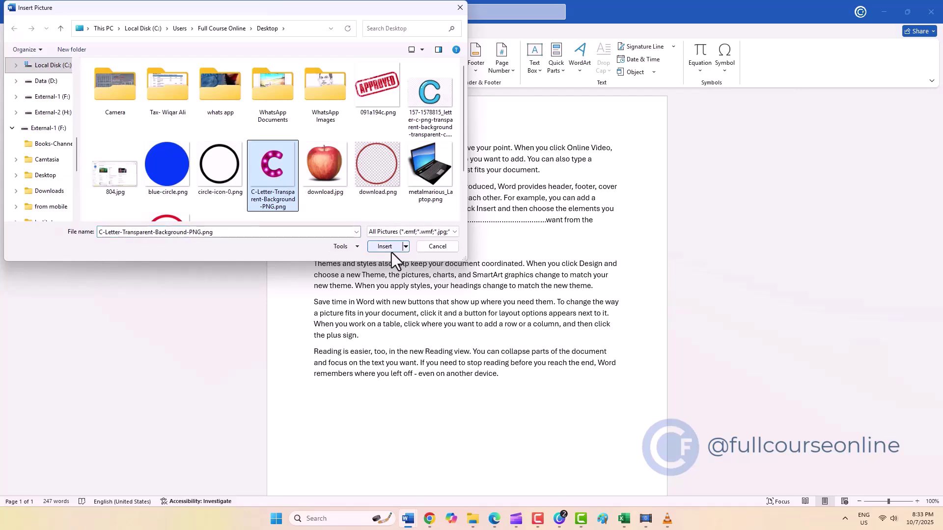
left_click(385, 247)
Resize the letter C picture to about 3.07" square, mirrored horizontally, and approve its suggested alt text.
left_click_drag(416, 242, 47, 403)
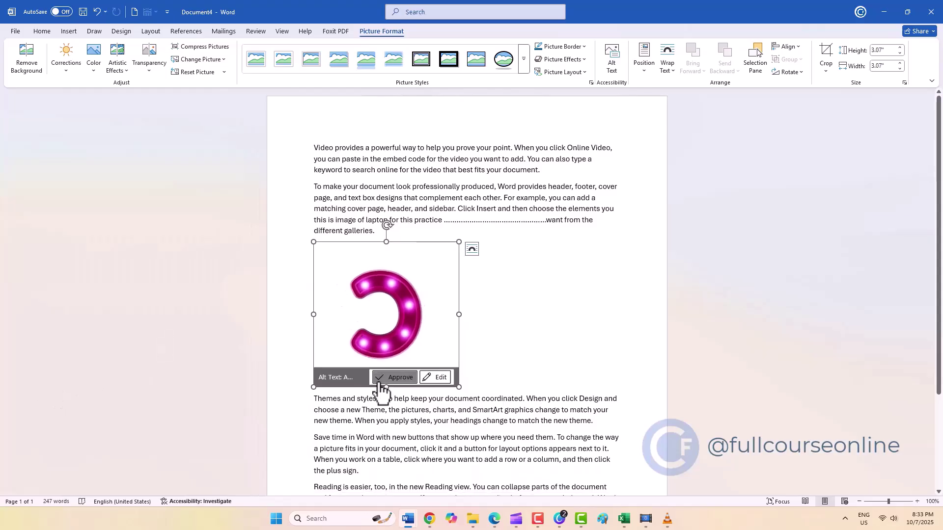
left_click(388, 382)
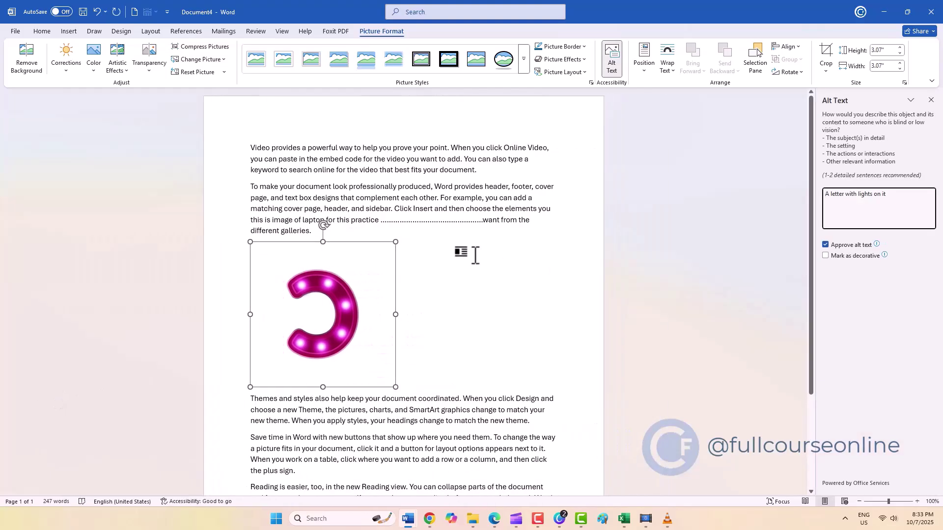
Apply Through text wrapping to the letter C picture and move it right.
left_click(645, 69)
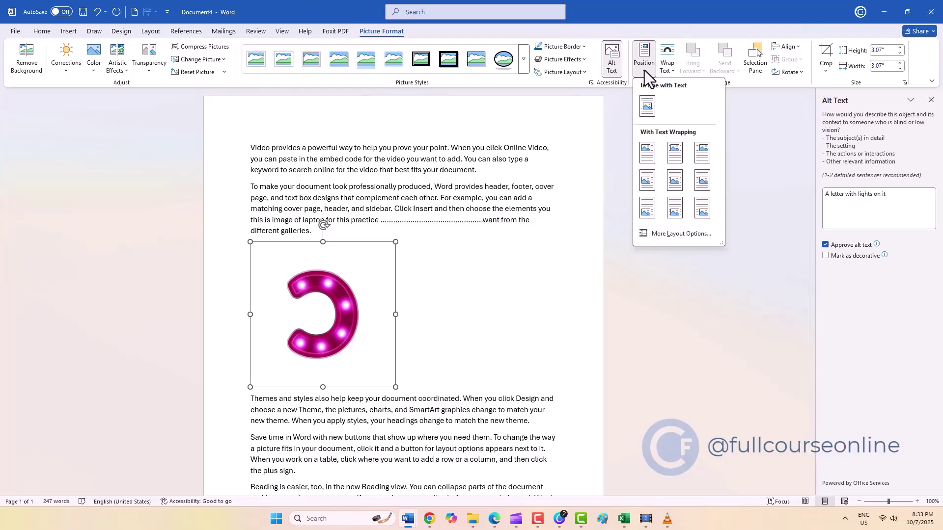
left_click(663, 73)
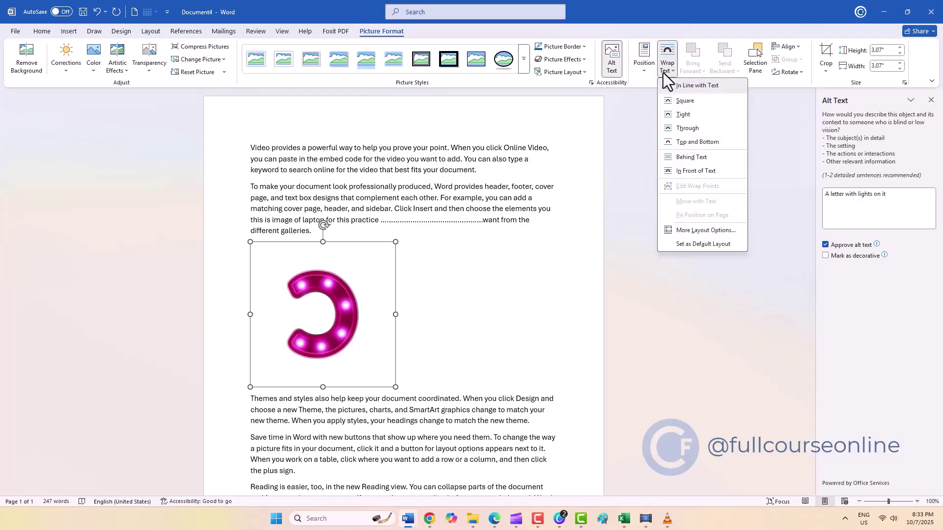
left_click(677, 128)
left_click_drag(343, 301, 438, 309)
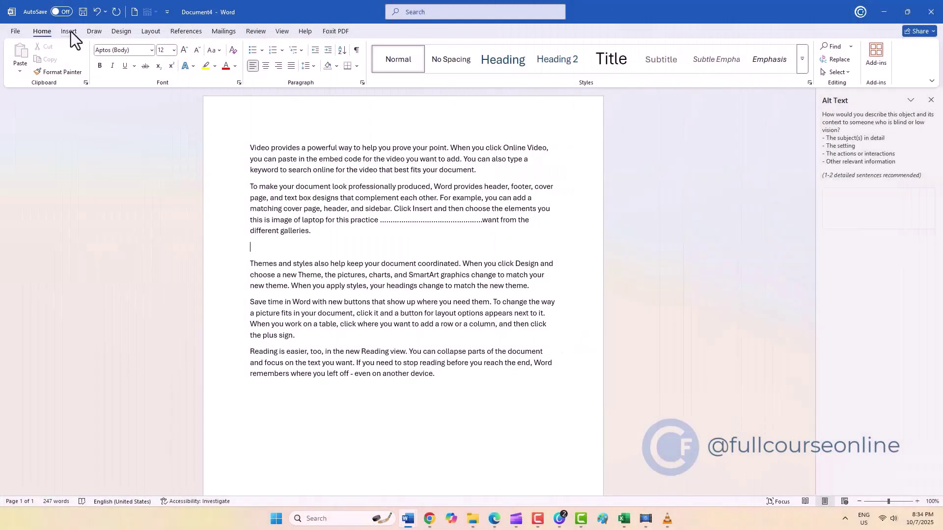
Insert panorama-mountains-skiing-nature-landscapes-66d199-1024.jpg from the device's Desktop folder in the empty line below the second paragraph.
left_click(70, 31)
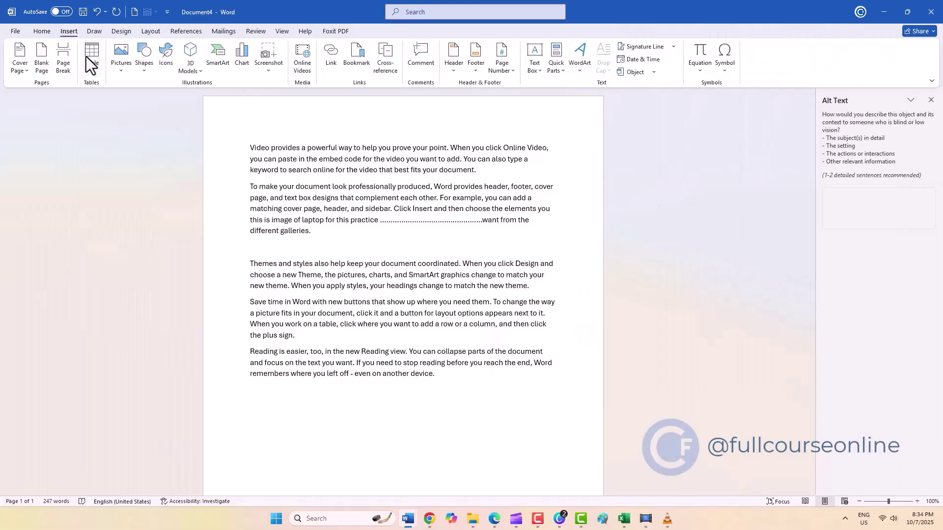
left_click(120, 74)
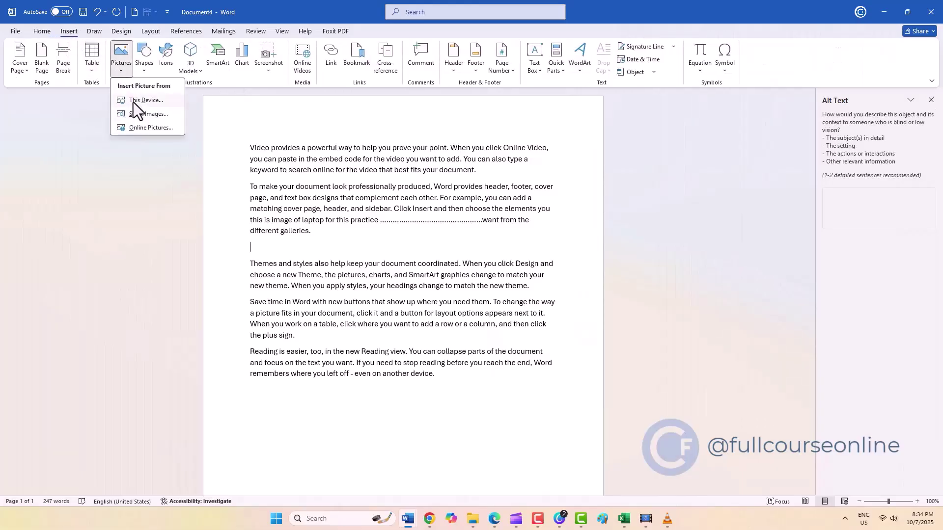
left_click(134, 101)
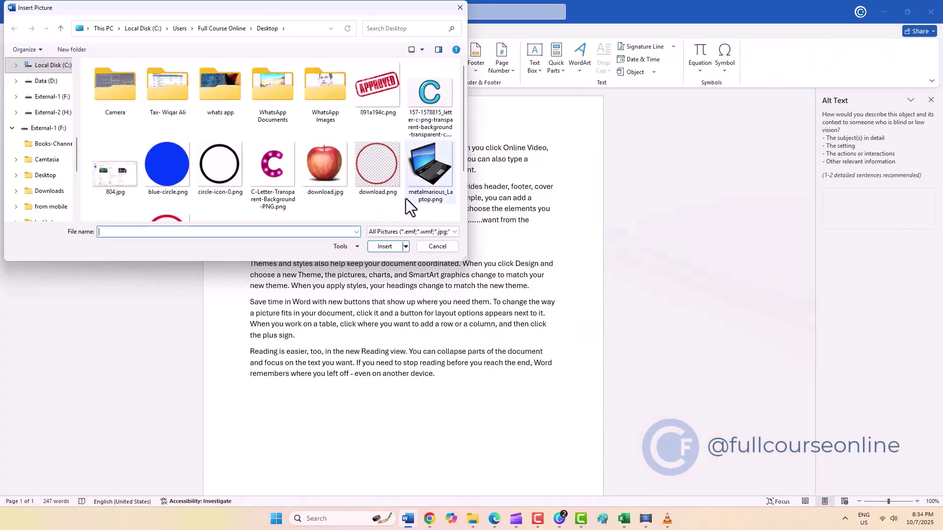
scroll(295, 201, "down", 2)
left_click(137, 197)
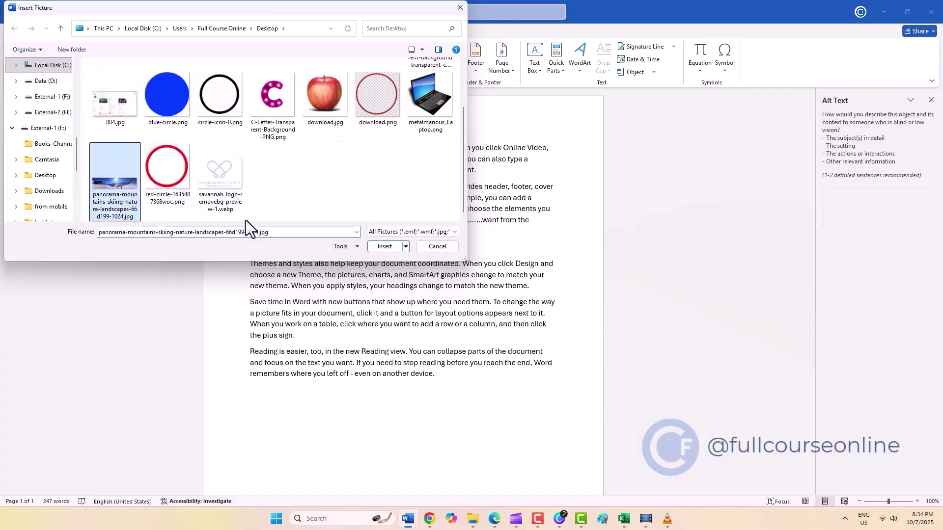
left_click(384, 247)
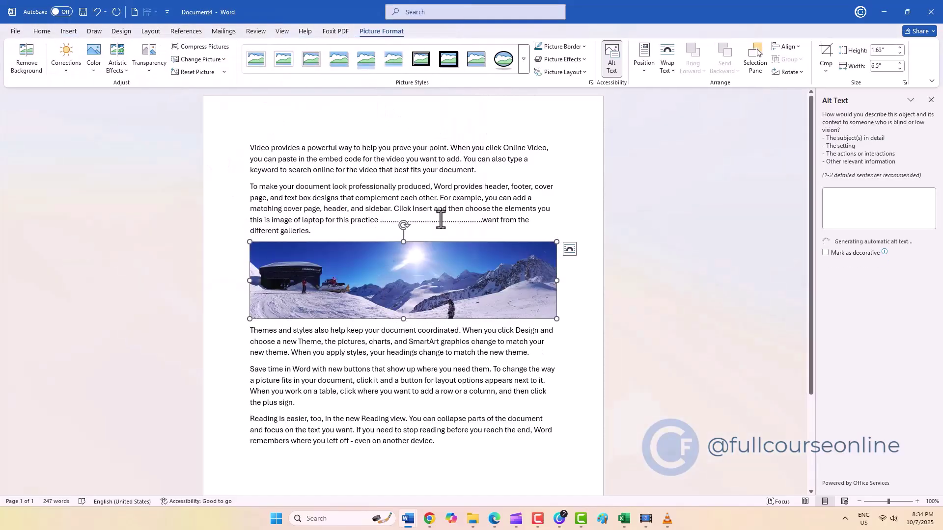
Give the mountain panorama Top and Bottom wrapping and approved alt text, and move it up into the second paragraph.
left_click(669, 74)
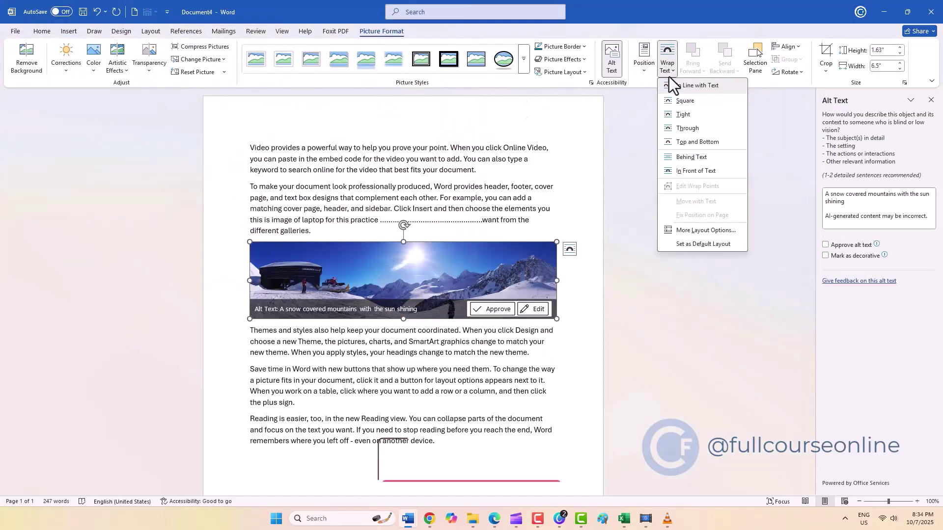
left_click(674, 142)
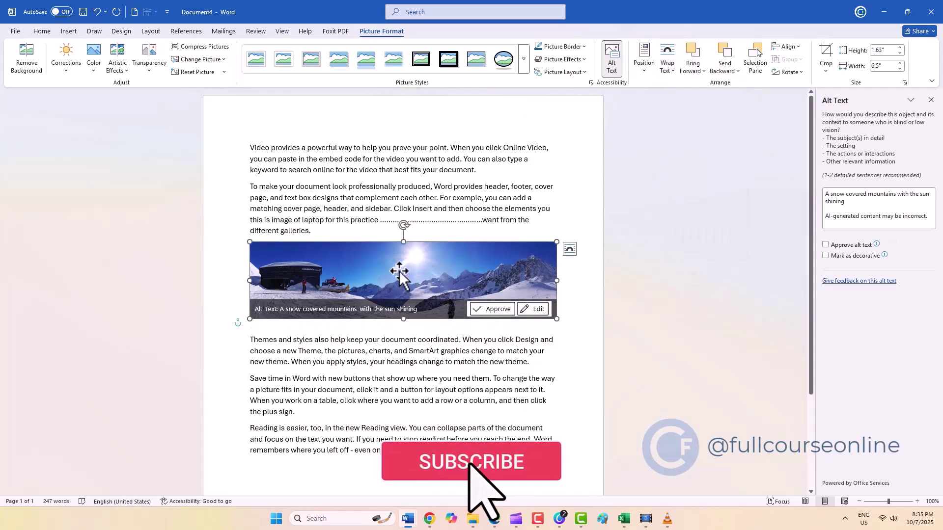
left_click(493, 310)
left_click_drag(411, 271, 409, 204)
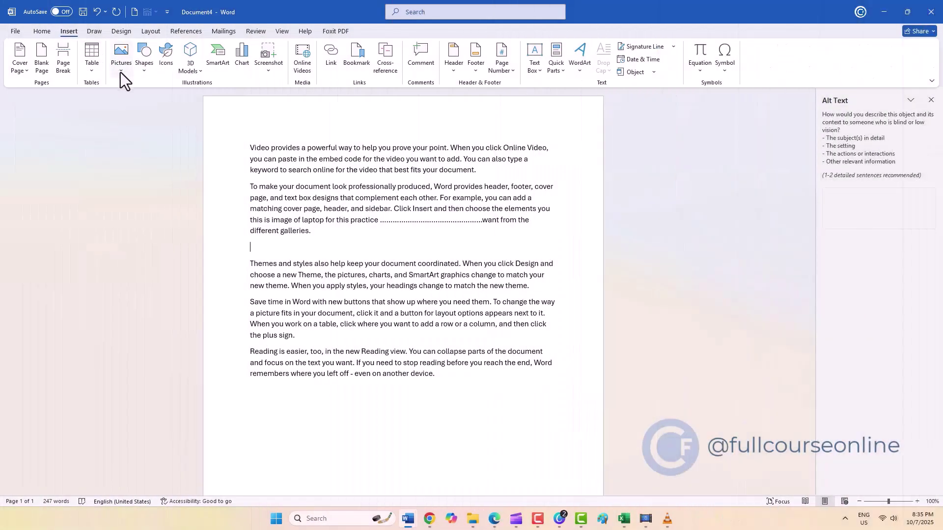
Insert savannah_logo-removebg-preview-1.webp from the device's Desktop folder in the empty line below the second paragraph.
left_click(120, 72)
left_click(125, 102)
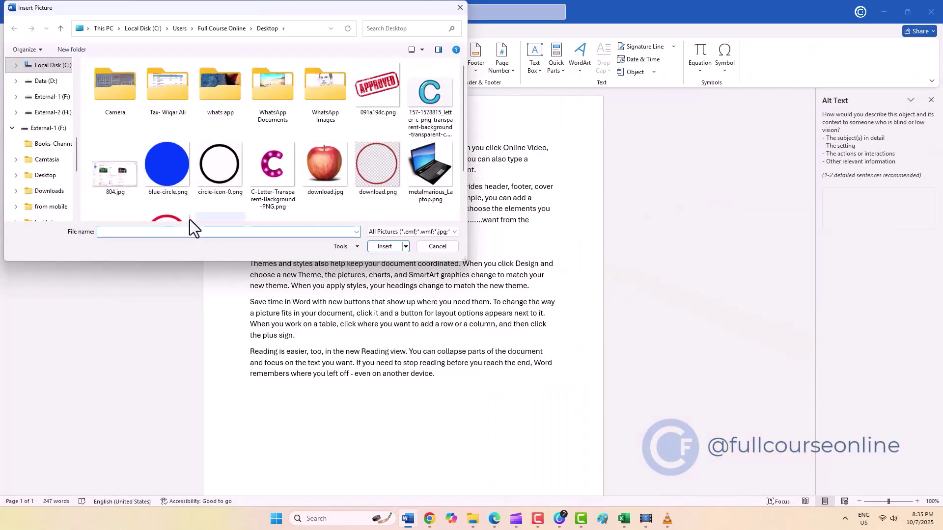
scroll(175, 214, "down", 2)
left_click(212, 178)
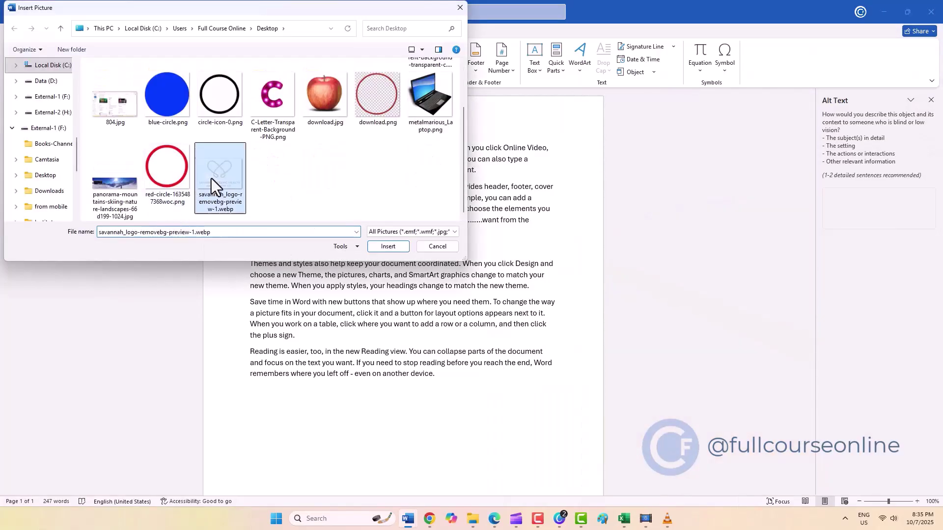
left_click(407, 249)
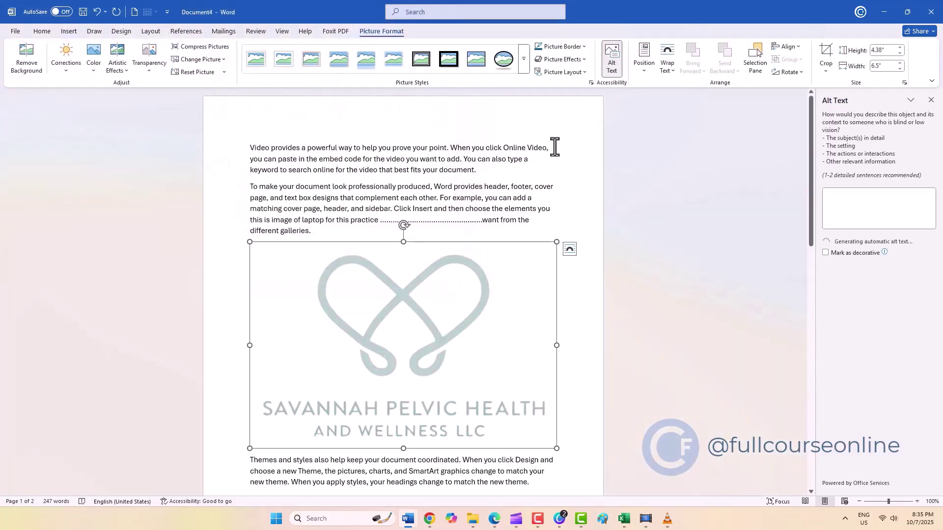
Apply Behind Text wrapping to the logo and enlarge it to about 5.31" high by 7.89" wide.
left_click(668, 71)
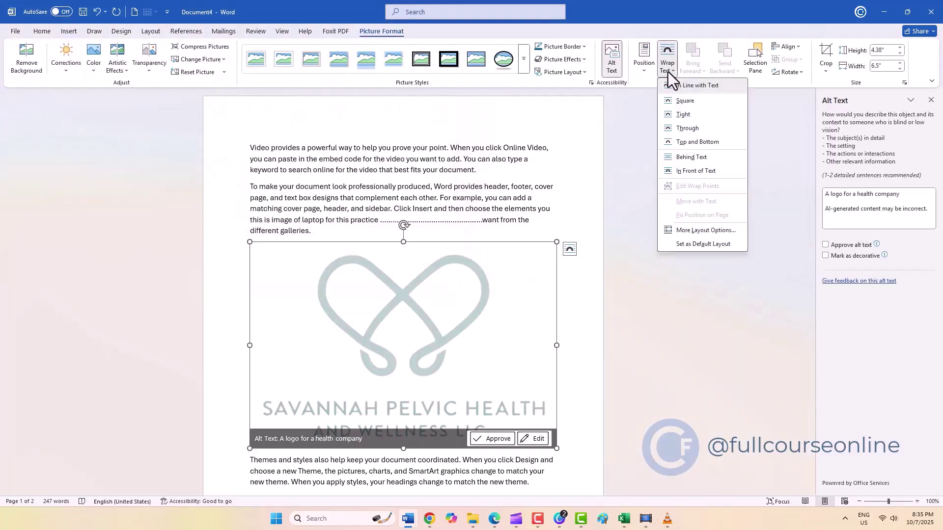
left_click(674, 157)
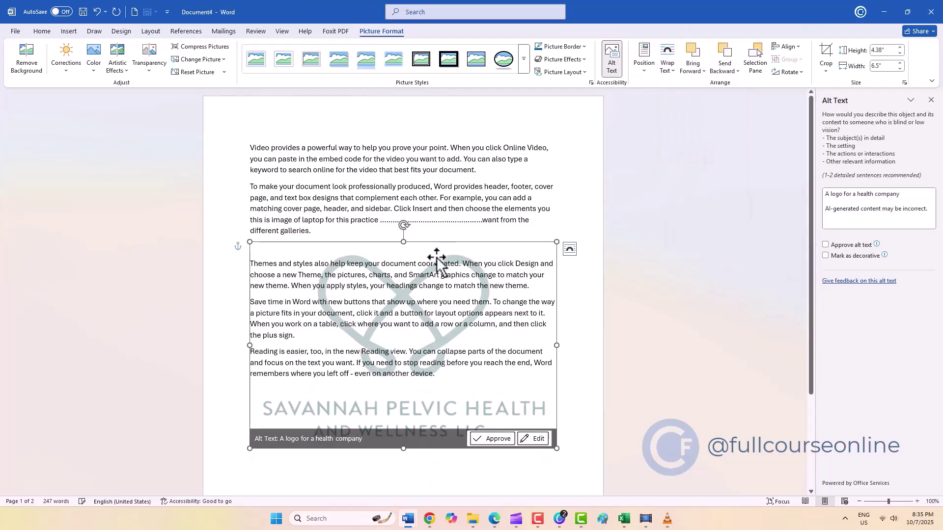
left_click_drag(557, 234, 569, 197)
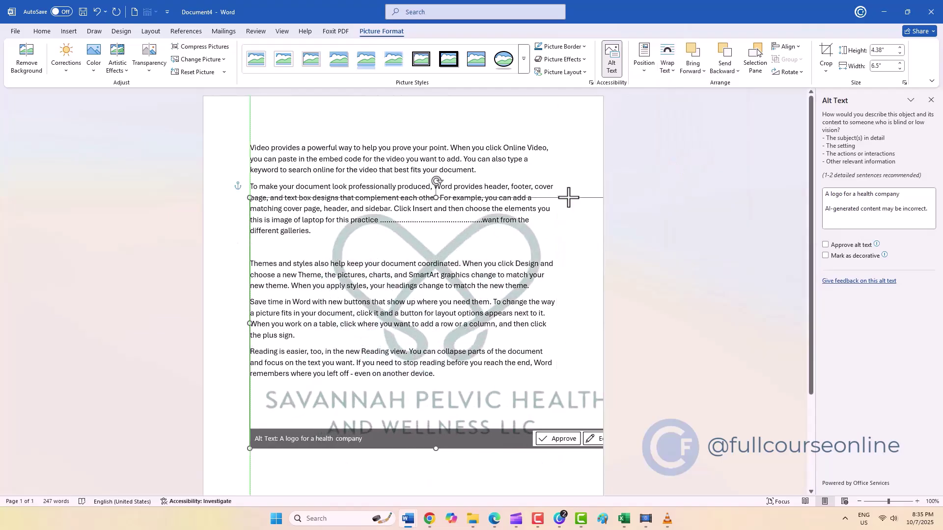
Move the logo up and left so it sits behind all the paragraphs, and check it deselected.
left_click_drag(322, 244, 280, 186)
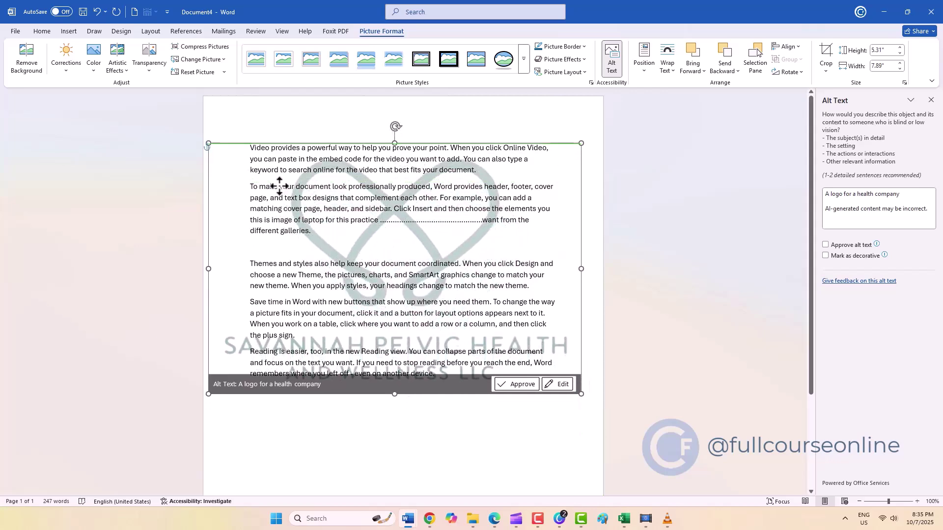
left_click(285, 433)
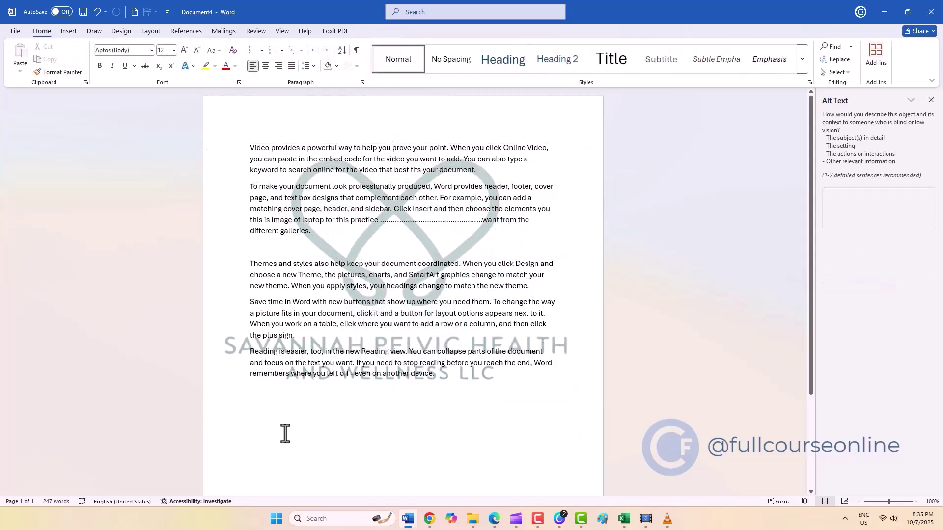
left_click(350, 251)
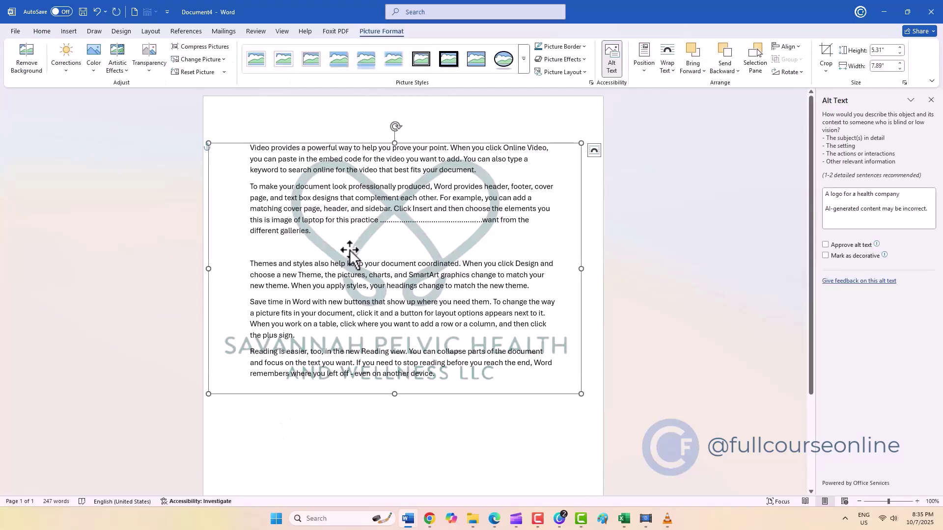
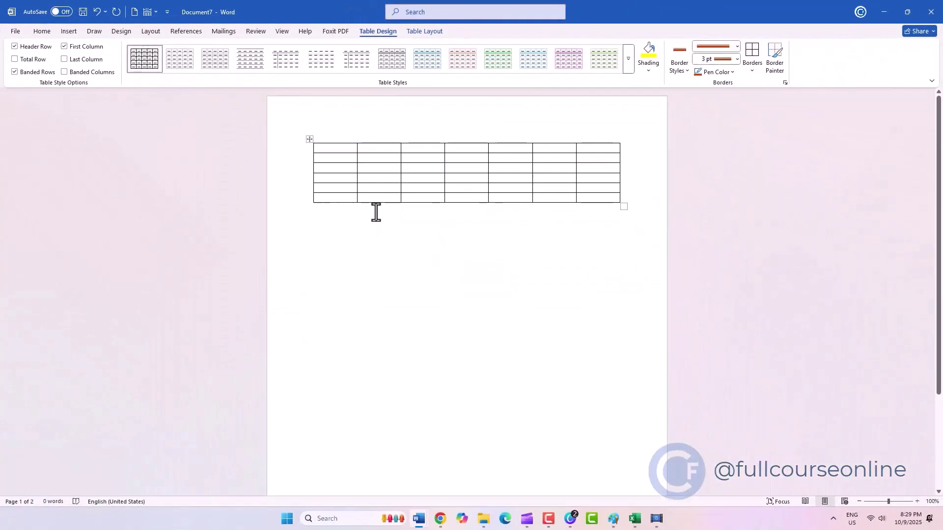
left_click(69, 32)
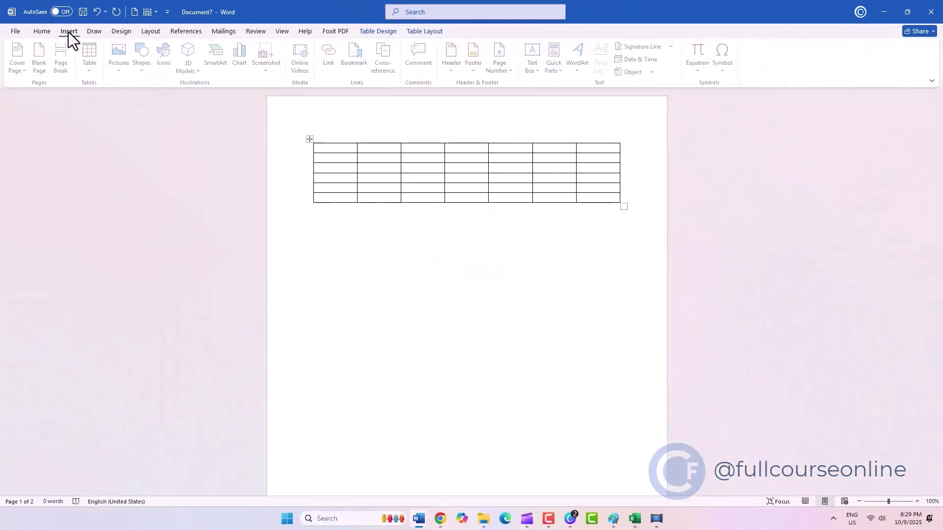
left_click(91, 70)
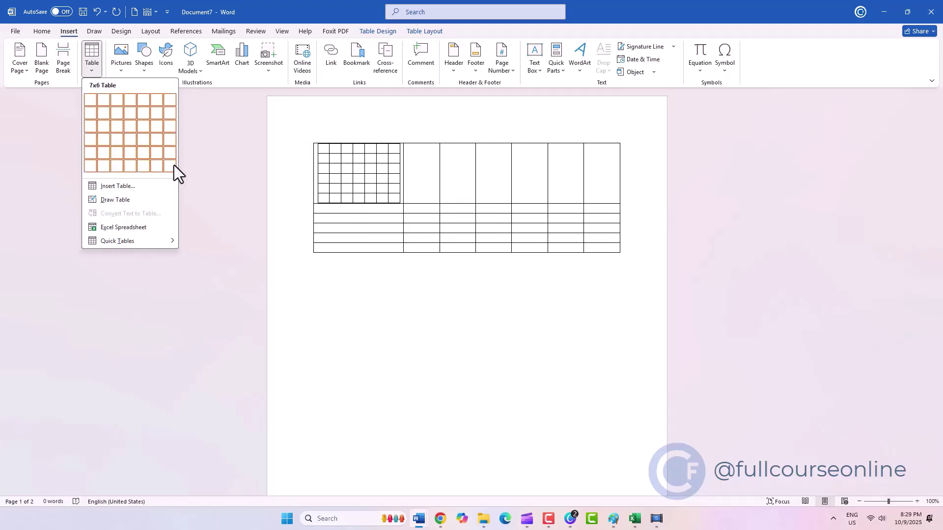
left_click(317, 237)
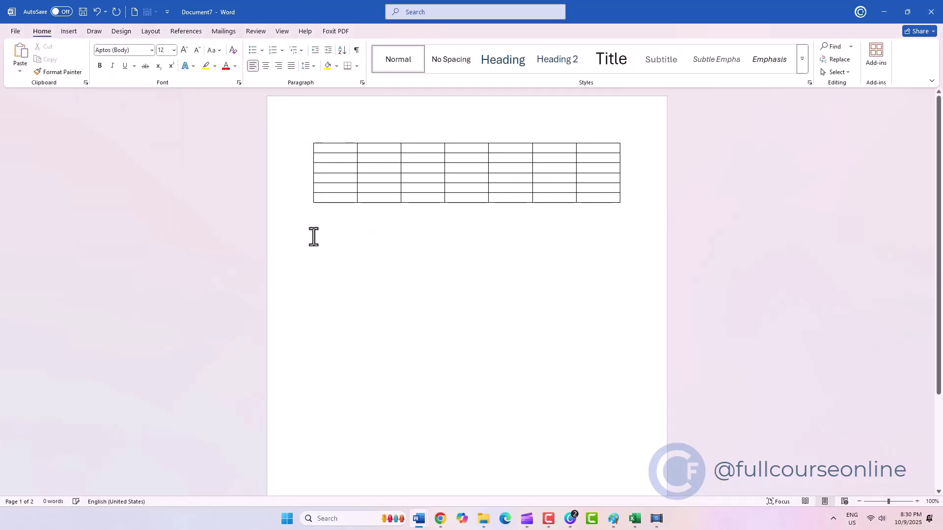
Draw the outer frame of a new table below the existing 7-column table with the Draw Table tool.
left_click(72, 35)
left_click(87, 74)
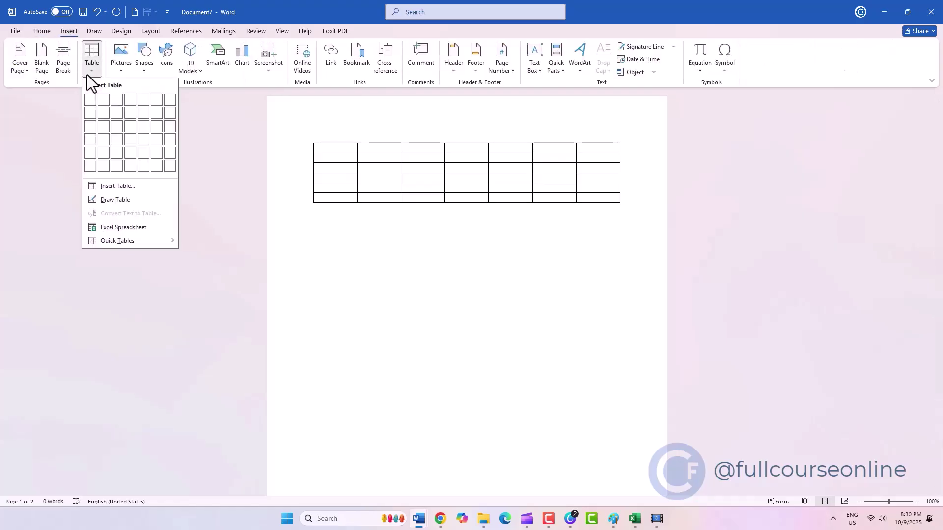
left_click(113, 199)
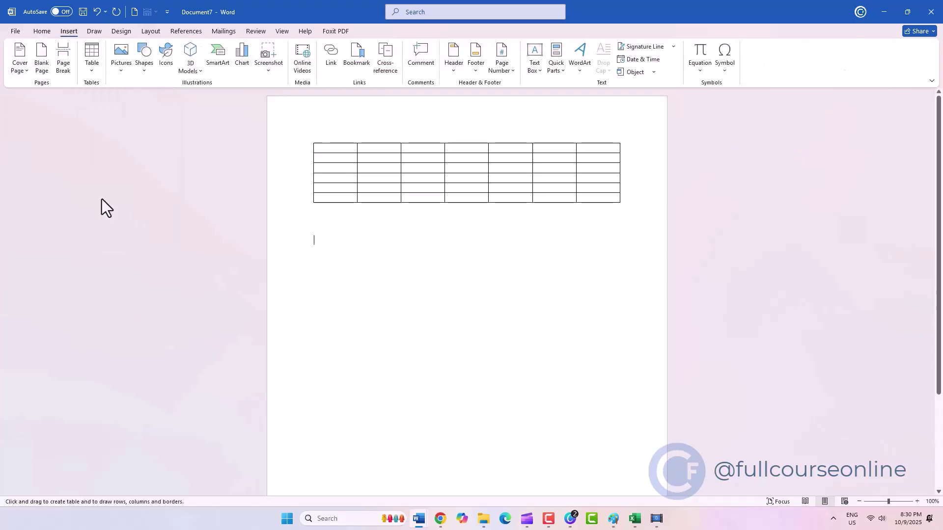
left_click_drag(209, 228, 487, 351)
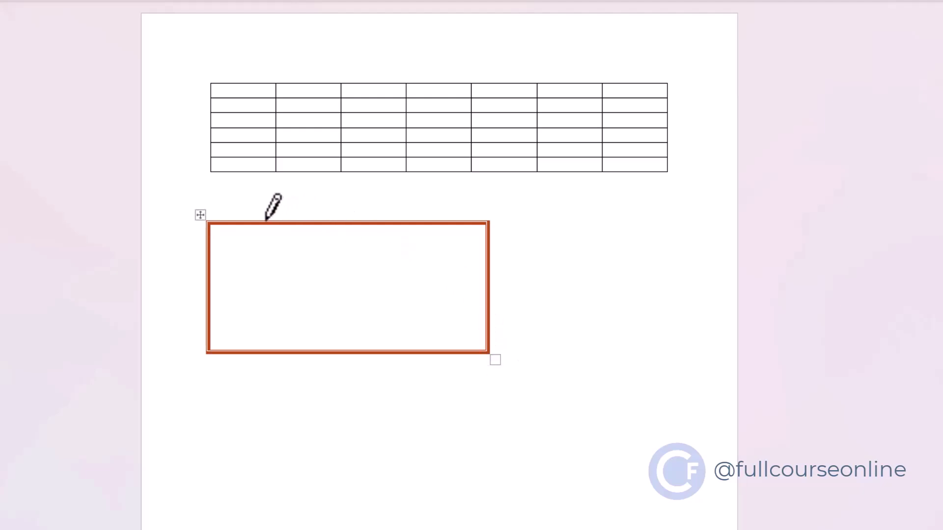
Divide the drawn table into four columns and three rows by drawing three vertical and two horizontal lines.
left_click_drag(264, 226, 262, 350)
left_click_drag(323, 226, 323, 350)
left_click_drag(407, 226, 394, 350)
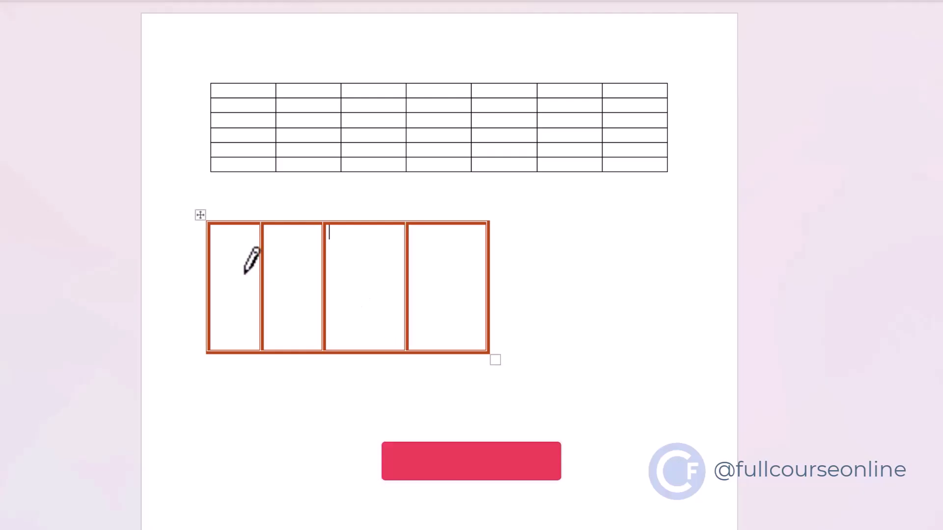
left_click_drag(210, 269, 485, 266)
left_click_drag(211, 312, 474, 310)
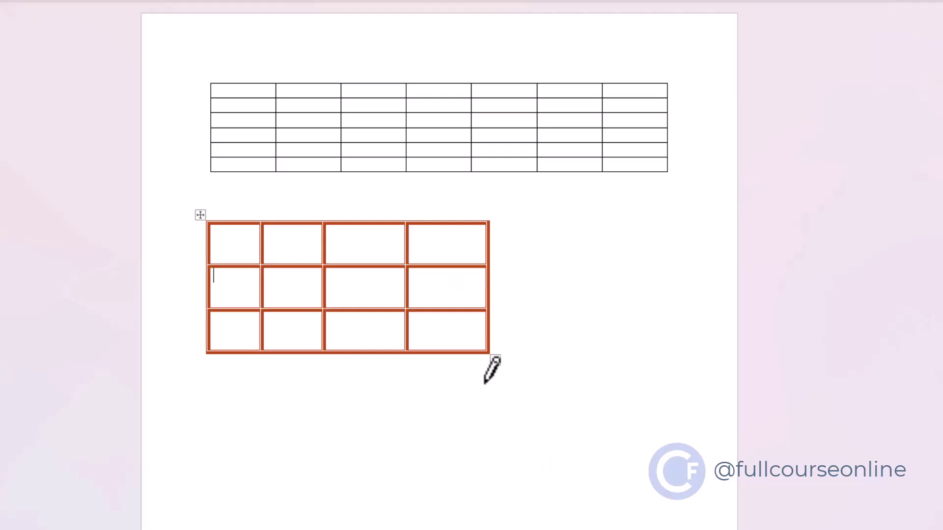
Switch to Document8 and copy all lines of the name, age, country, occupation and salary list.
mouse_move(419, 519)
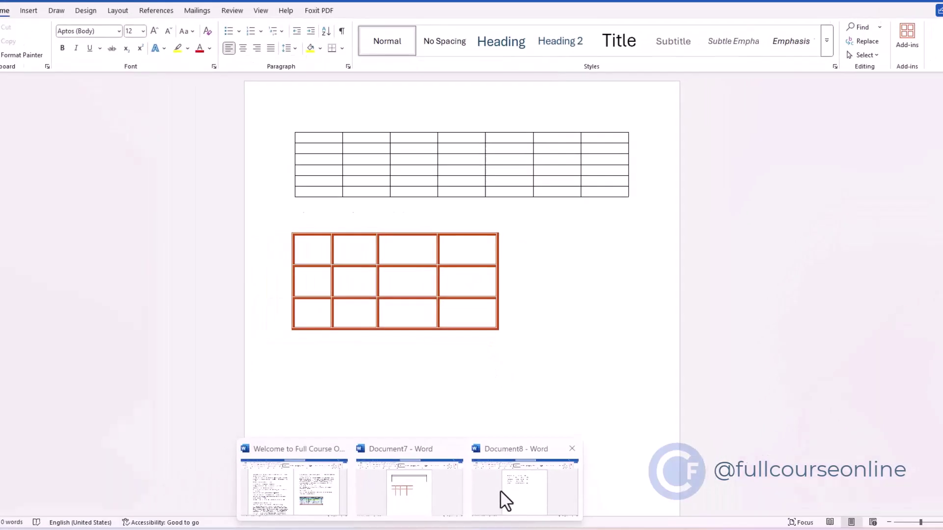
left_click(501, 491)
left_click_drag(312, 149, 514, 215)
right_click(412, 180)
left_click(442, 204)
Return to Document7 and paste the copied list below the drawn table.
mouse_move(419, 519)
left_click(418, 487)
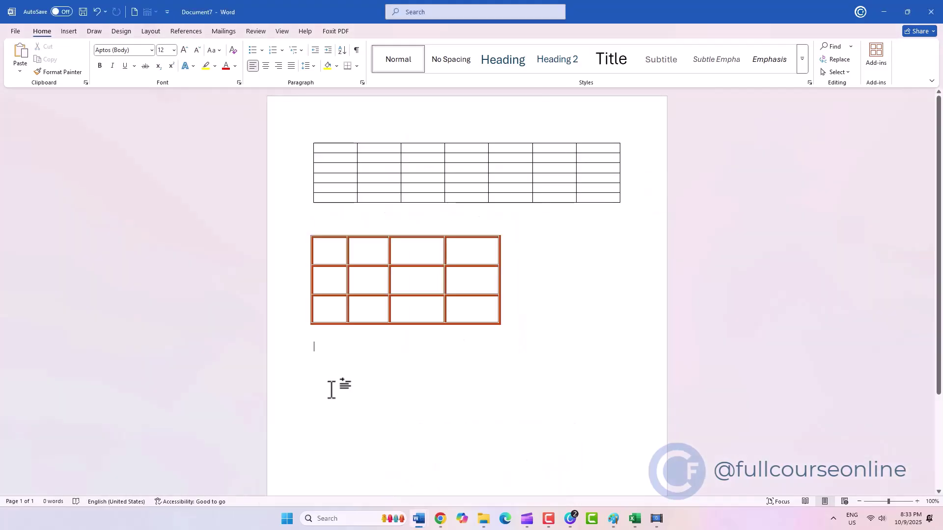
right_click(312, 352)
left_click(336, 246)
Convert the pasted list into a table with 5 columns, fixed Auto column width and text separated at tabs.
left_click_drag(330, 349, 506, 414)
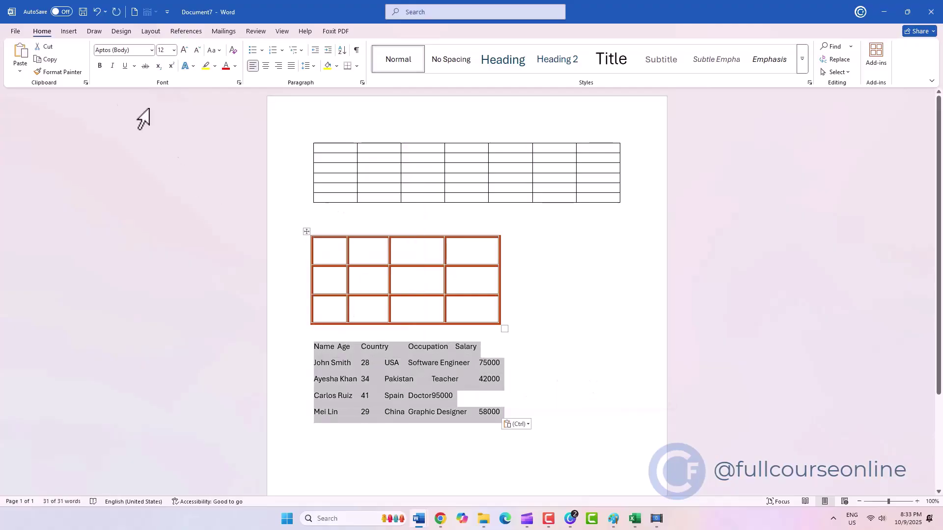
left_click(69, 33)
left_click(93, 73)
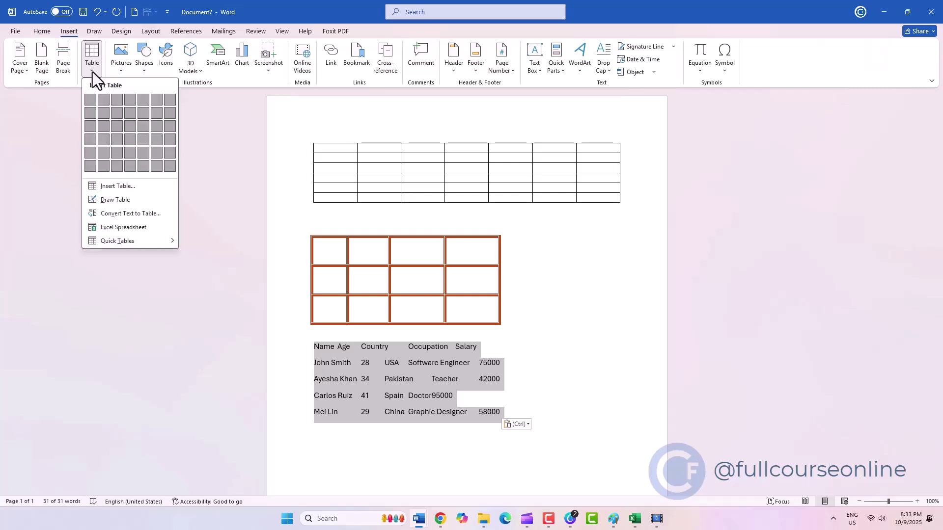
left_click(104, 213)
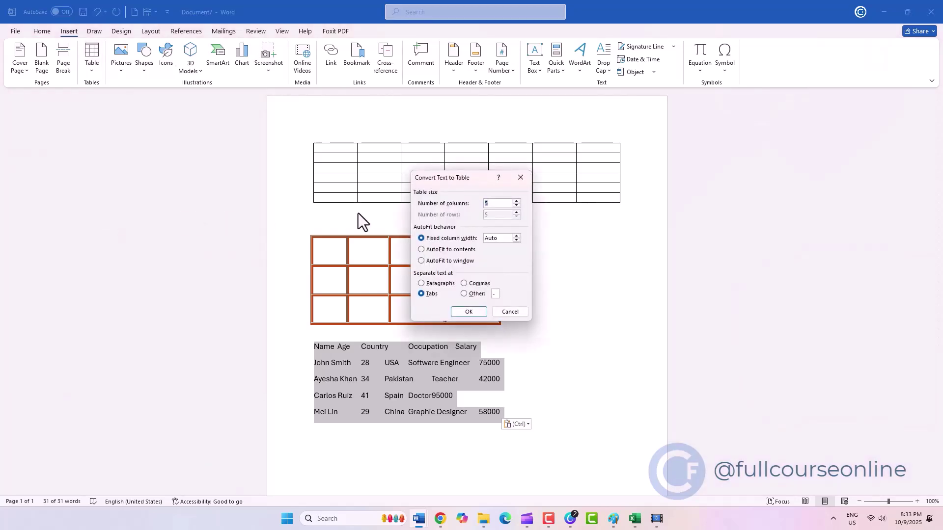
left_click(467, 312)
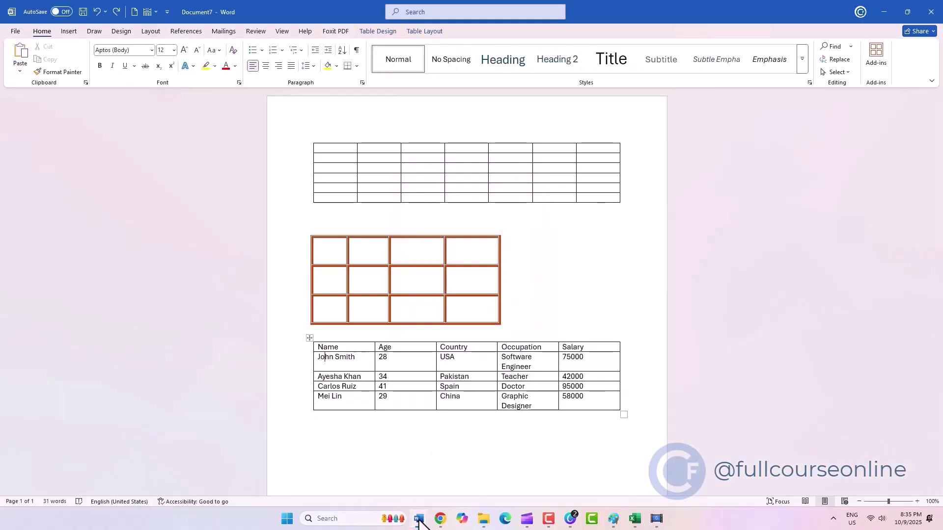
Switch to Document8, place the cursor in its employee table, and look over the table design and layout tools.
mouse_move(419, 518)
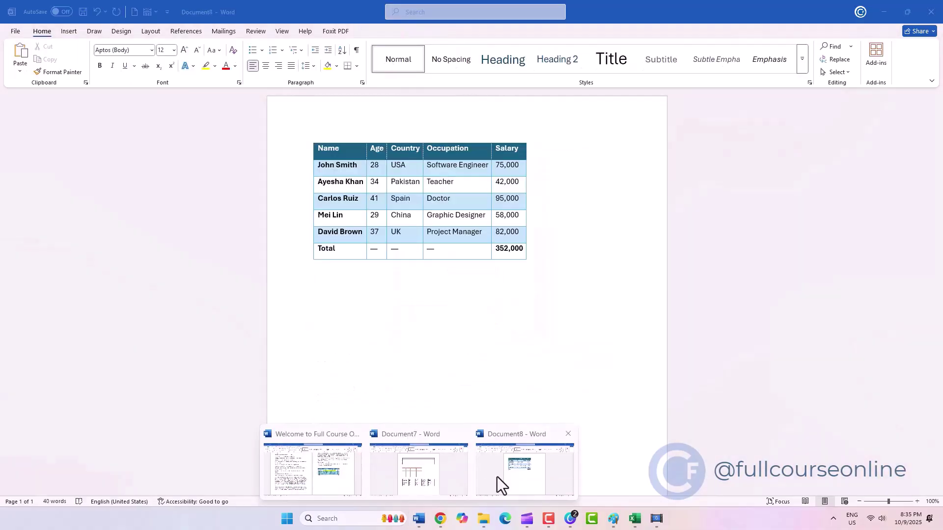
left_click(498, 484)
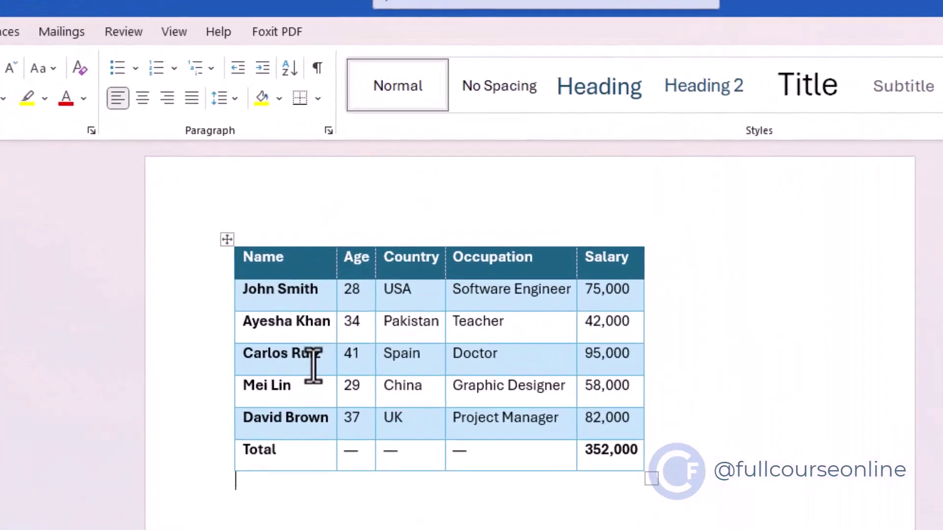
left_click(354, 205)
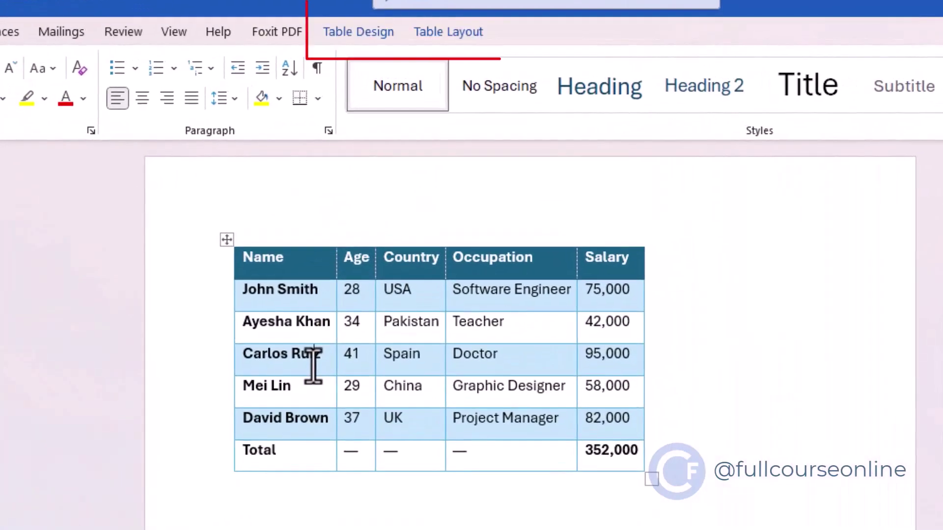
left_click(375, 40)
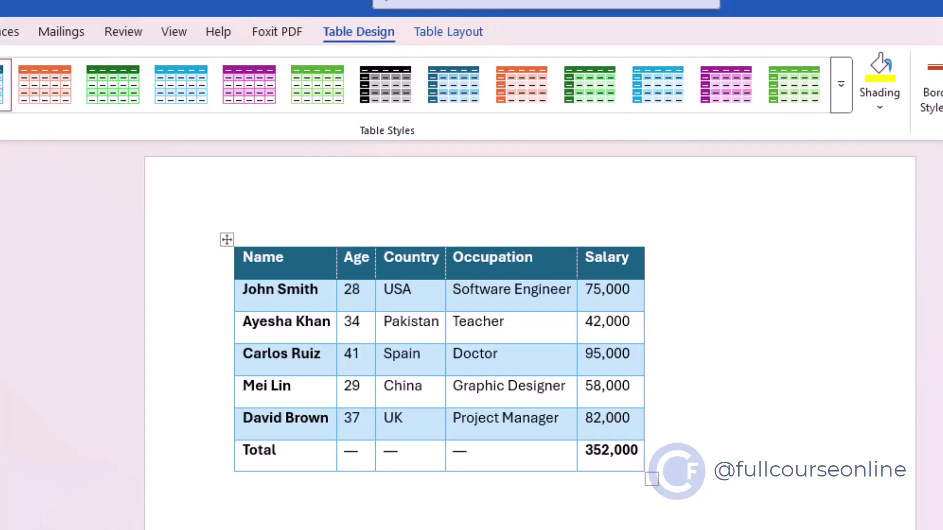
left_click(464, 32)
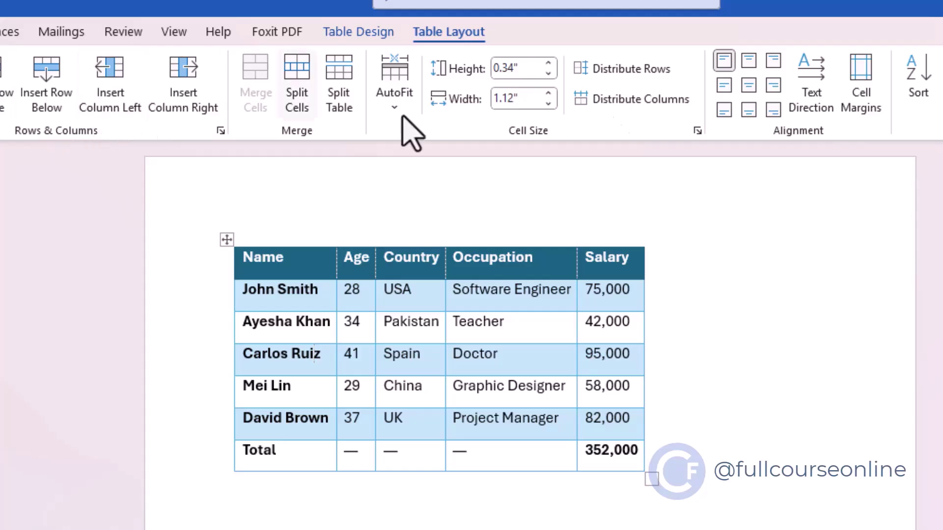
Turn on the Last Column style option for the employee table.
left_click(357, 35)
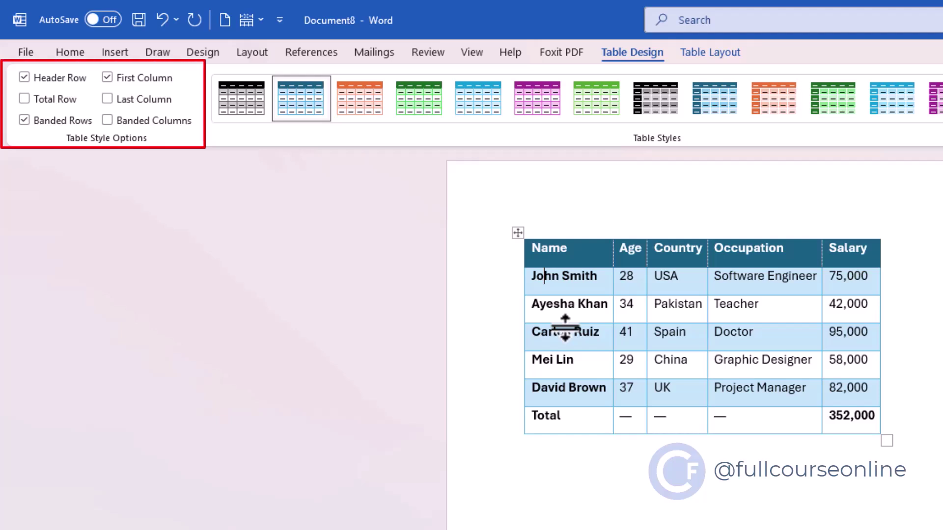
left_click(566, 388)
left_click(164, 100)
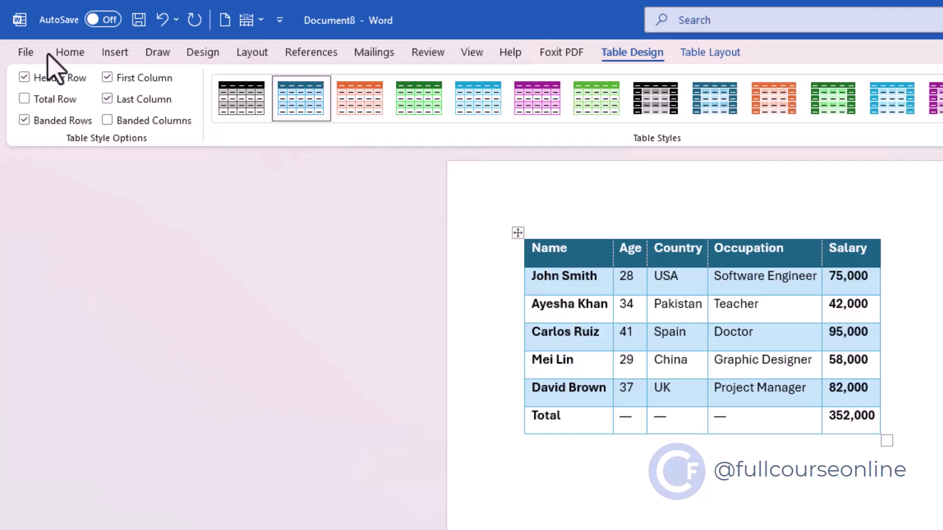
Try the employee table with Header Row off and with Total Row on, restoring each option.
left_click(25, 78)
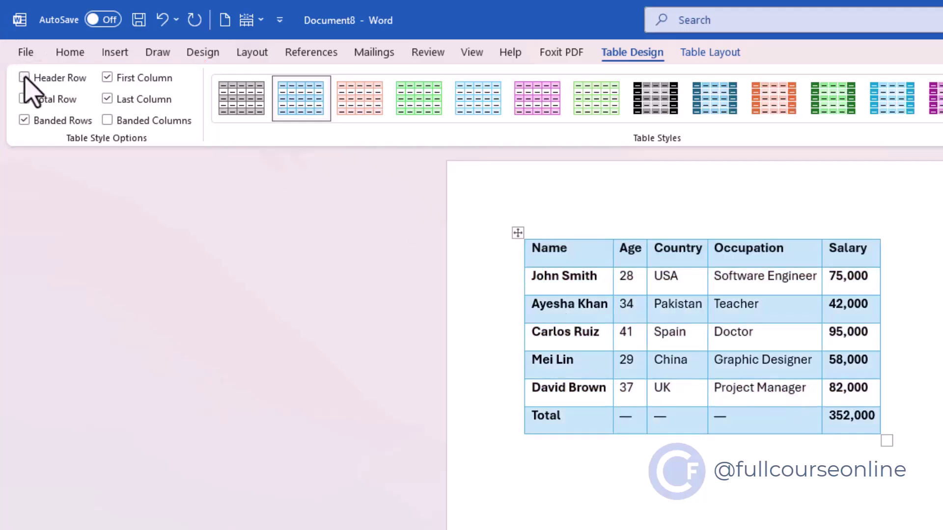
left_click(25, 78)
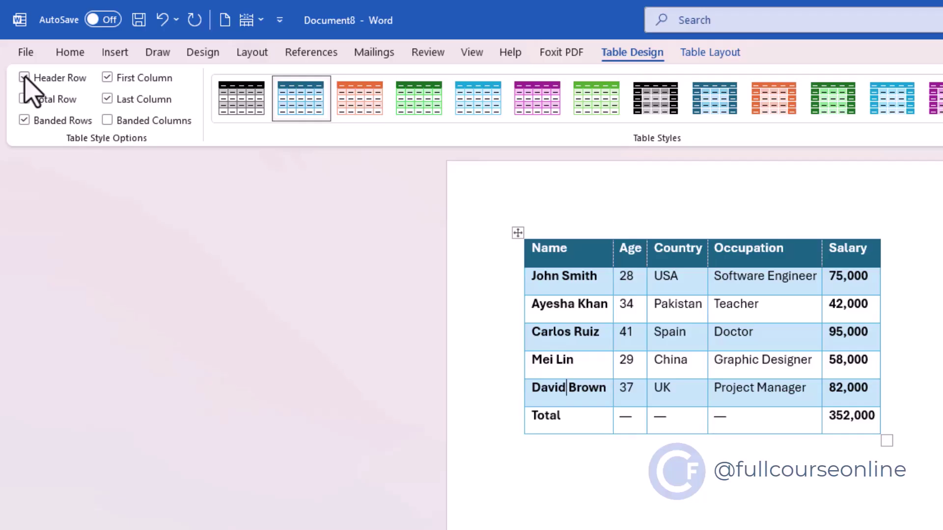
left_click(23, 100)
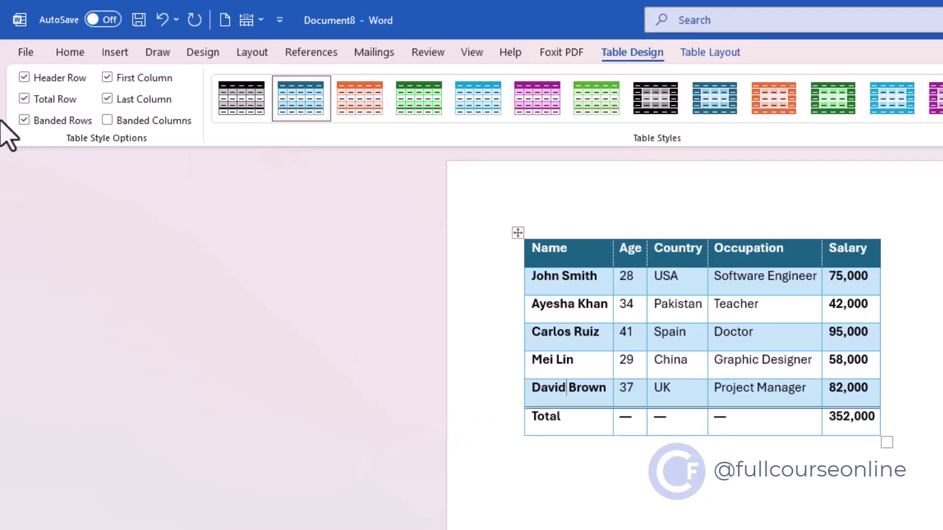
left_click(22, 100)
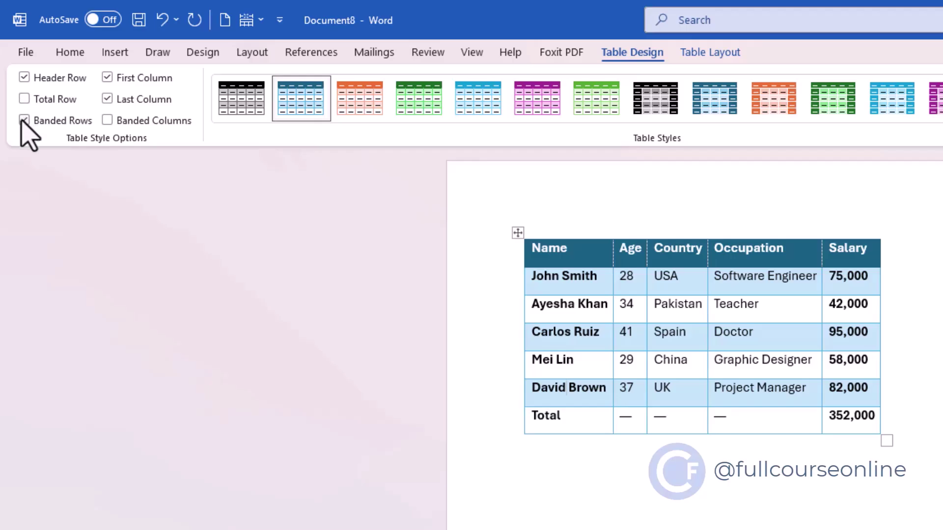
Change the employee table's banding from Banded Rows to Banded Columns.
left_click(24, 121)
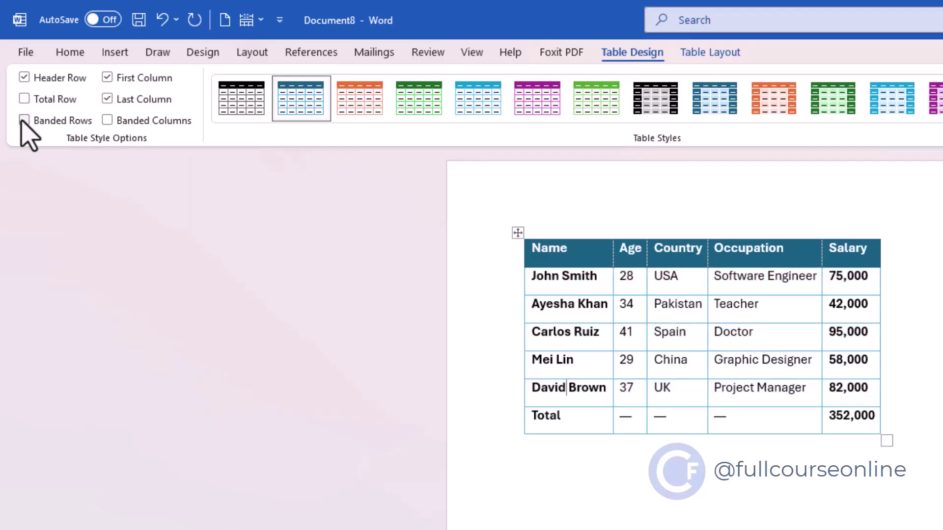
left_click(22, 121)
left_click(23, 121)
left_click(111, 121)
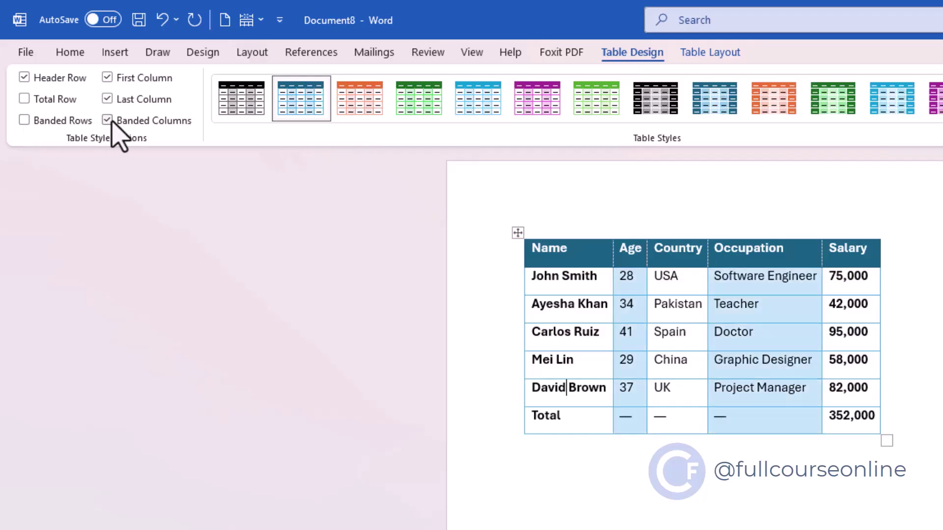
left_click(117, 136)
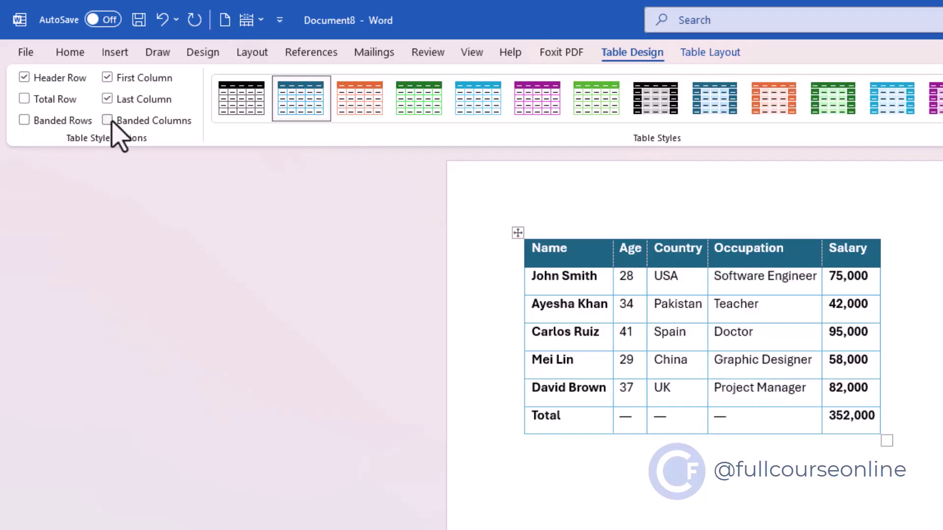
left_click(116, 136)
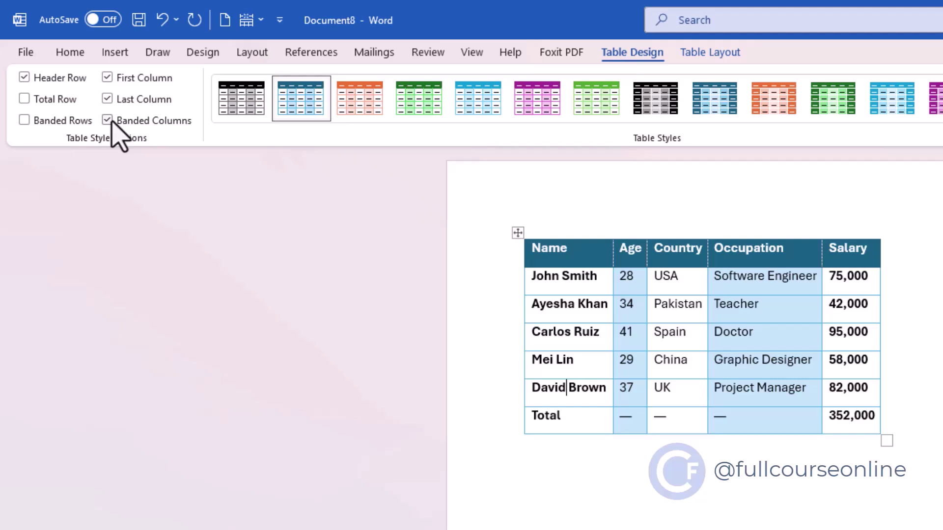
left_click(566, 393)
Try the employee table without the First Column and Last Column formatting, and restore both options.
left_click(108, 78)
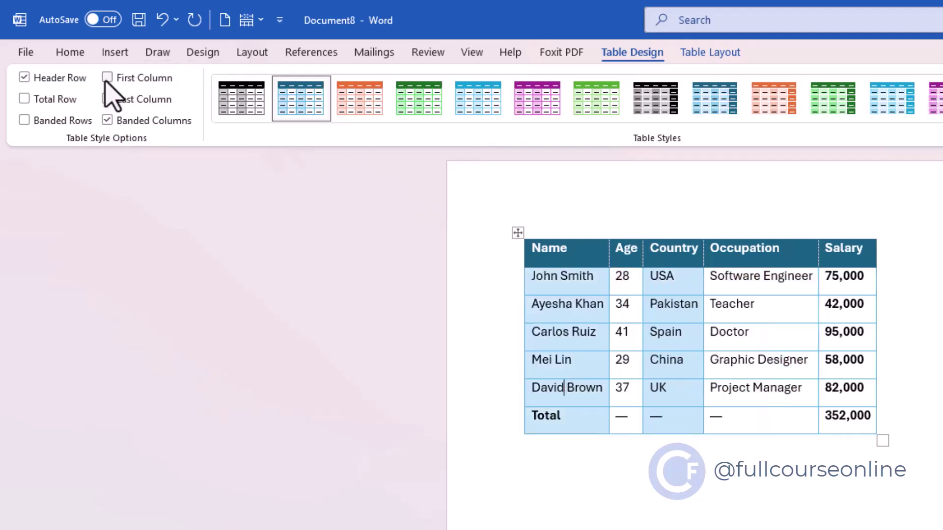
left_click(107, 99)
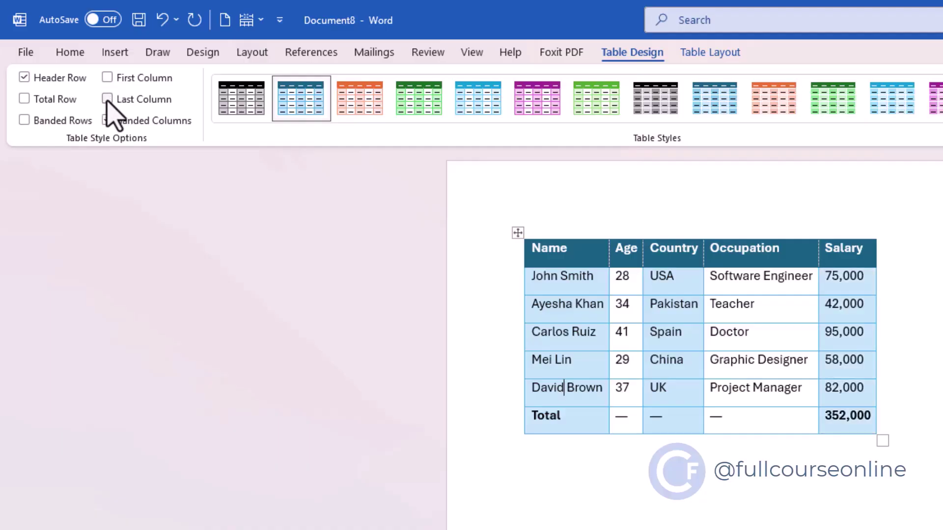
left_click(107, 99)
left_click(107, 78)
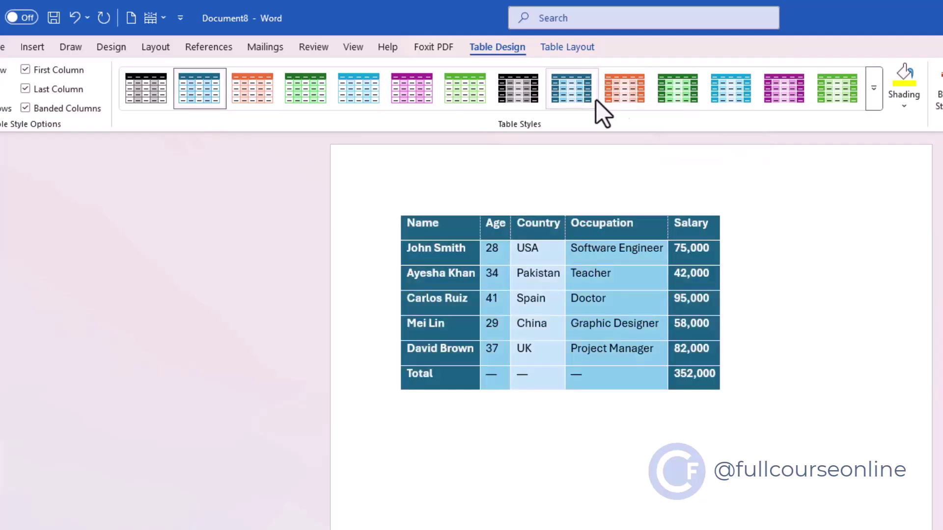
Preview a solid purple list style on the employee table, and settle on the list style with a solid green header and green column lines.
left_click(872, 105)
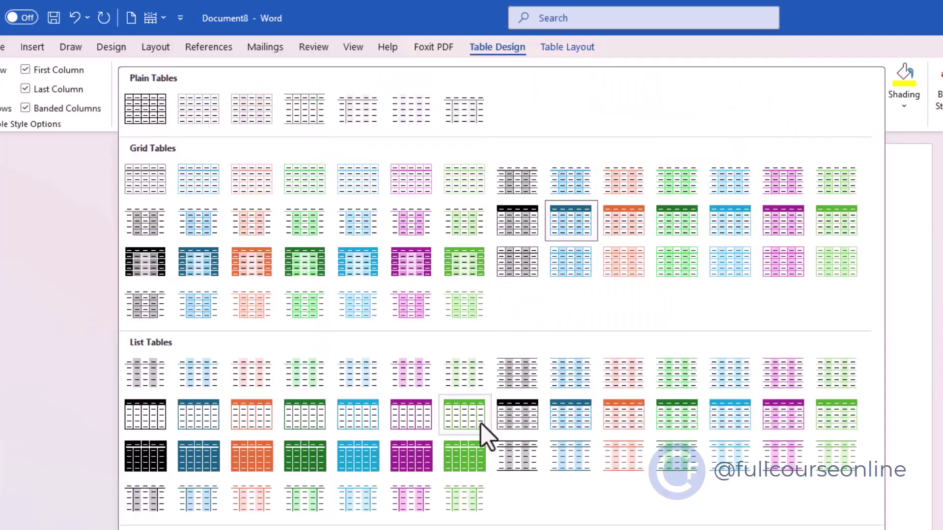
left_click(420, 447)
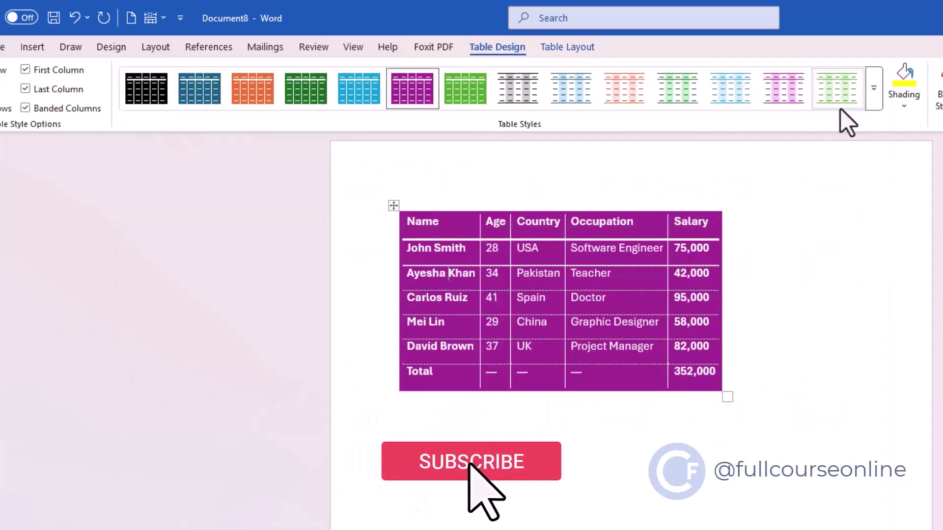
left_click(878, 106)
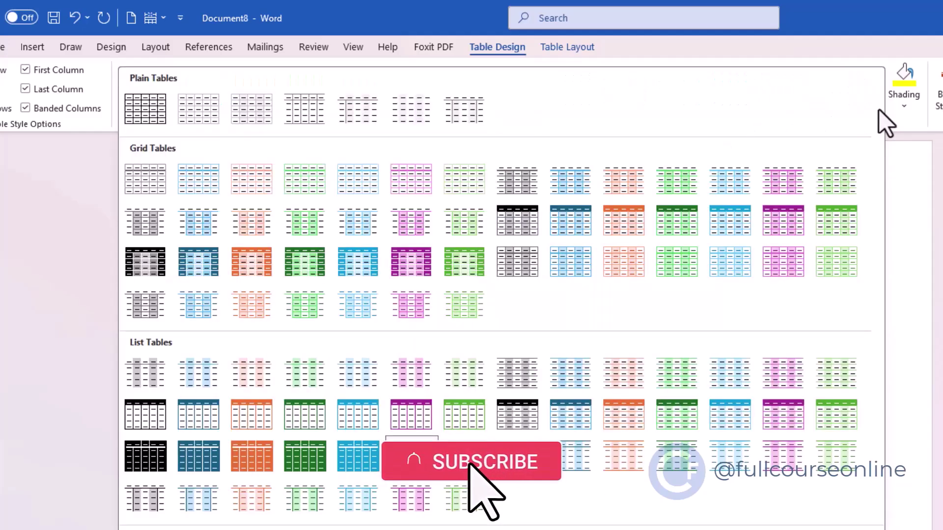
left_click(289, 418)
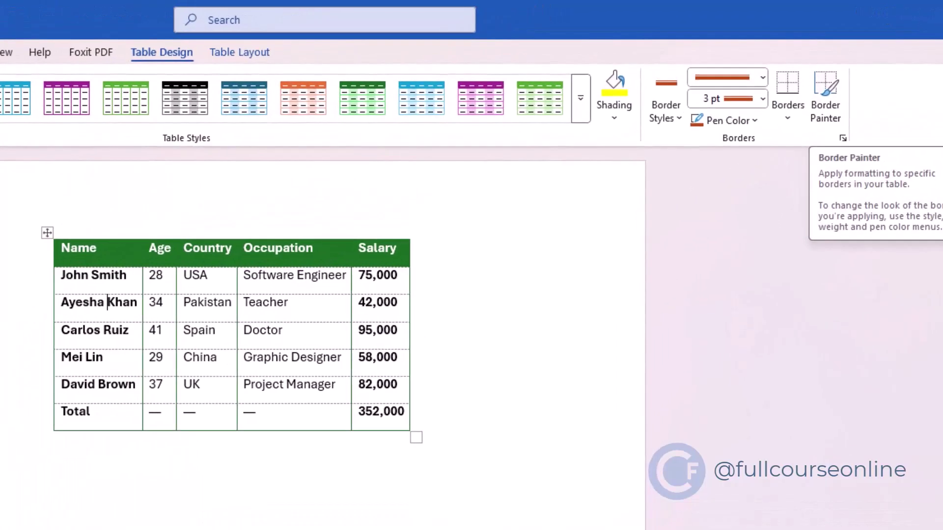
Shade the cells 41, Spain and Doctor yellow.
left_click_drag(255, 330, 153, 330)
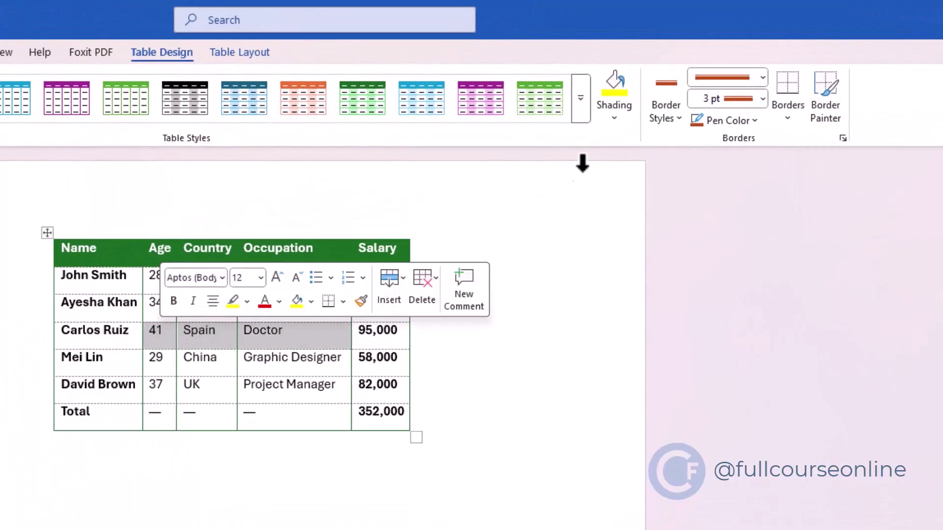
left_click(614, 120)
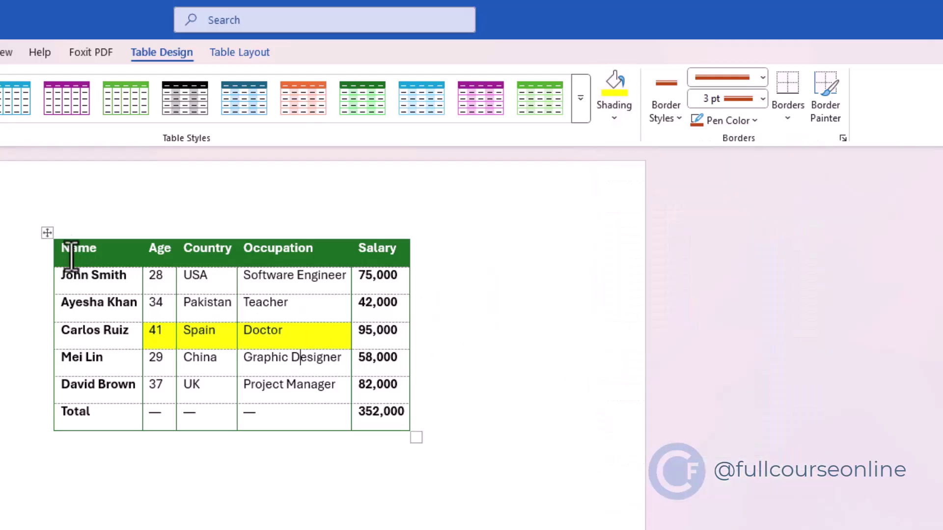
left_click(213, 324)
Try shading the entire employee table yellow, and undo it.
left_click(46, 238)
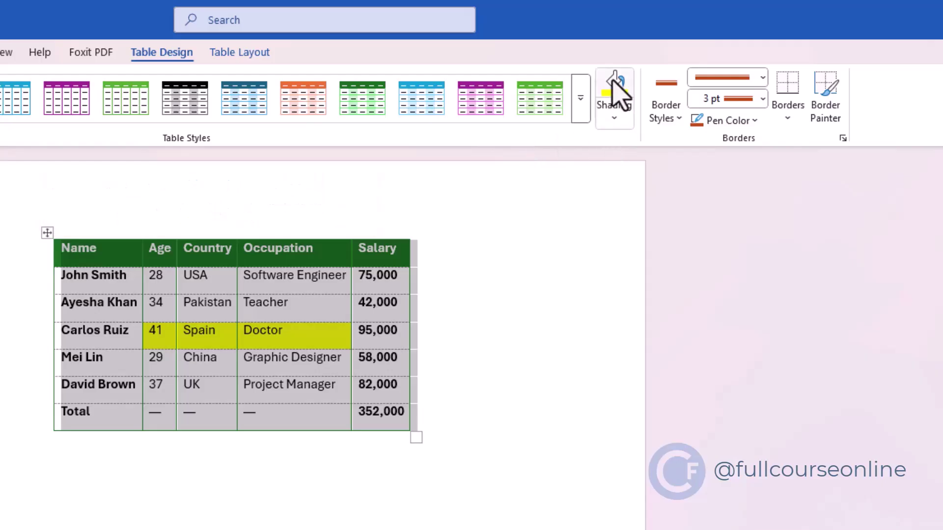
left_click(615, 89)
left_click(412, 431)
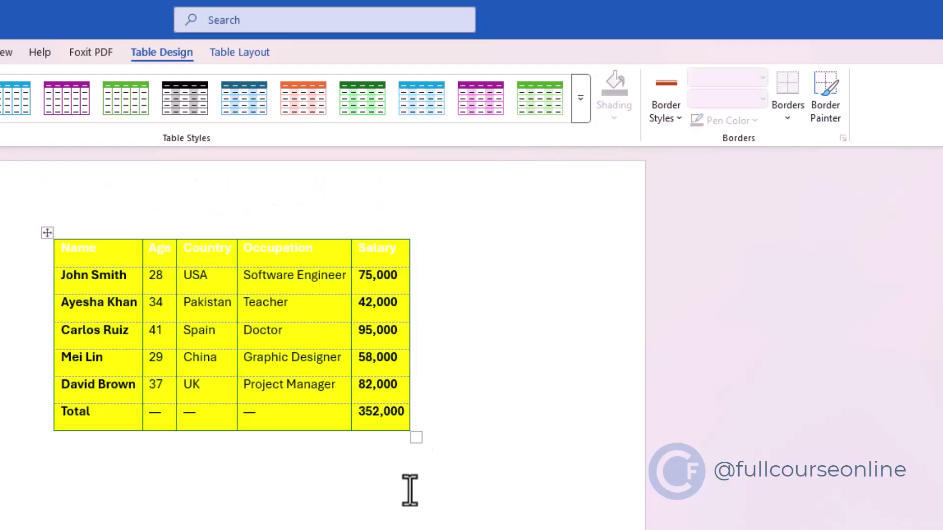
key("ctrl+z")
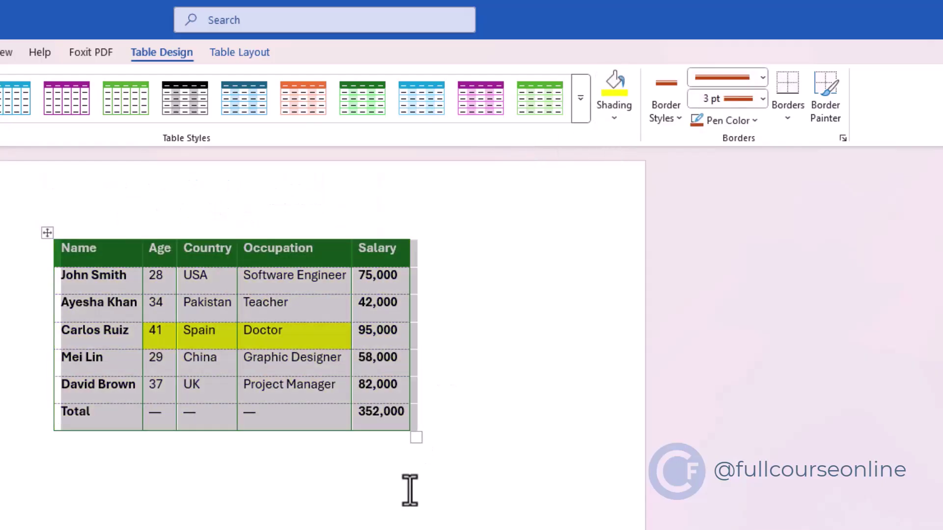
left_click(411, 490)
Apply Outside Borders around the entire employee table with the current 3 pt orange-red line.
left_click(311, 318)
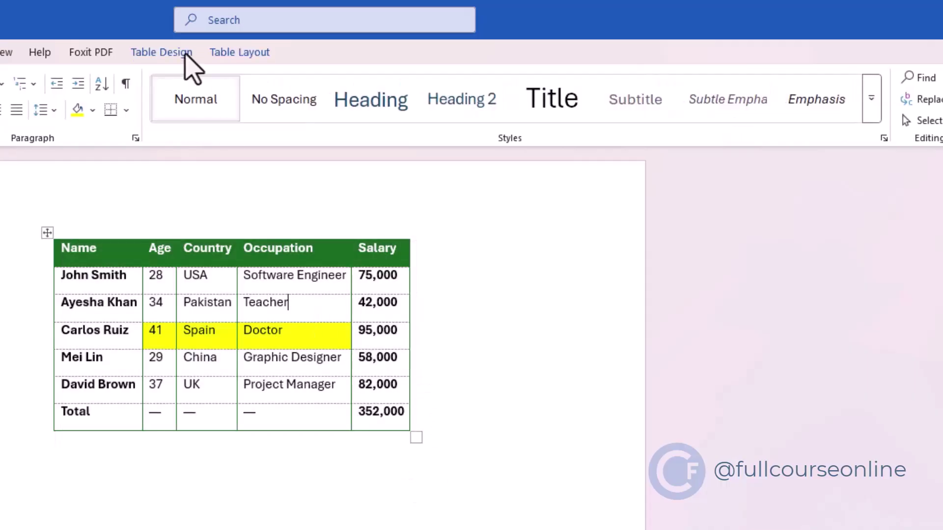
left_click(183, 53)
left_click(788, 118)
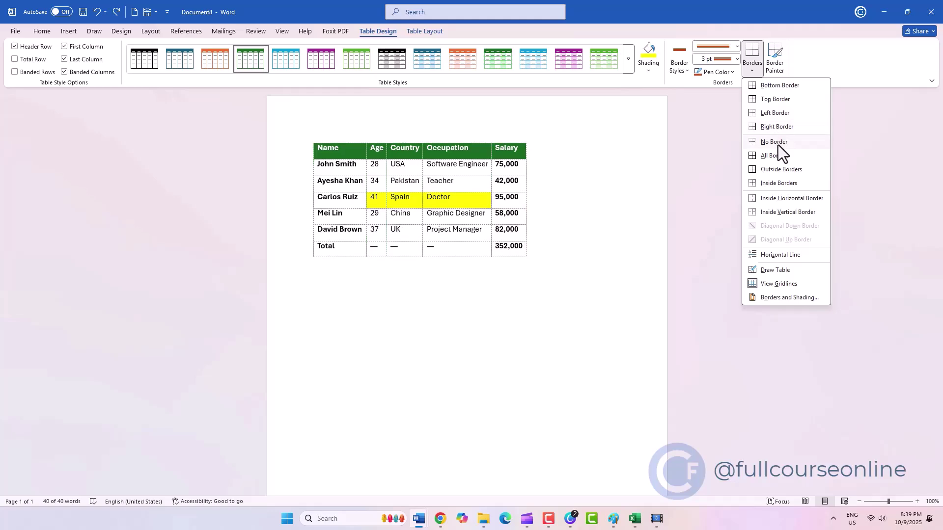
left_click(785, 170)
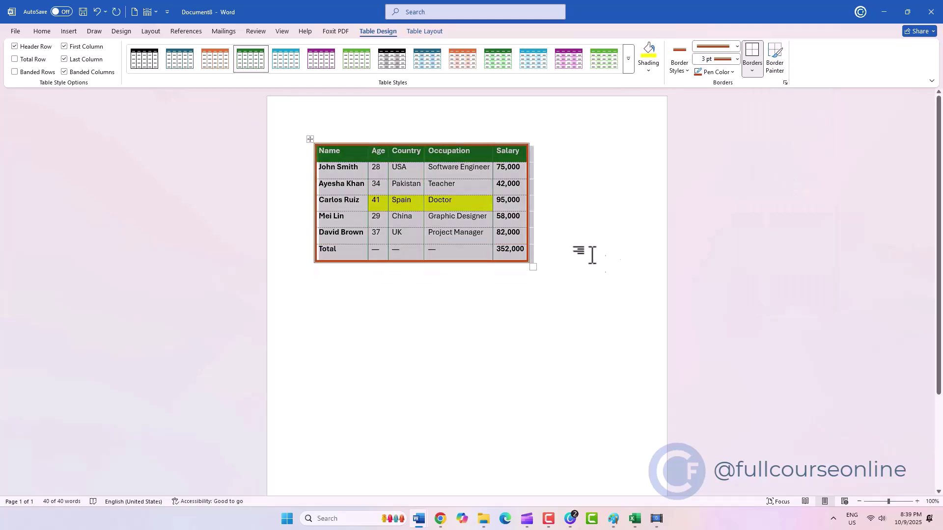
left_click(602, 264)
Set the border pen to a 3 pt thick-and-thin line style in dark green, starting from the black single solid 1 1/2 pt theme border.
left_click(682, 71)
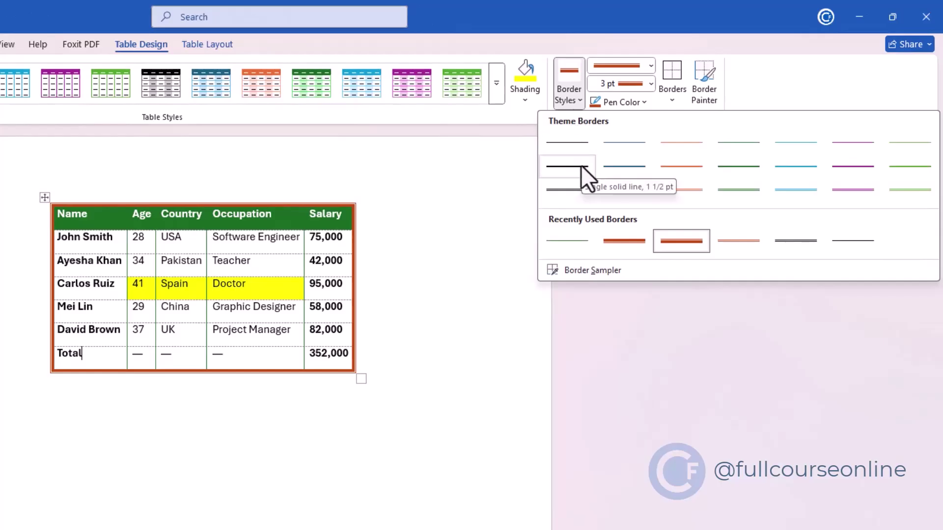
left_click(582, 165)
left_click(649, 67)
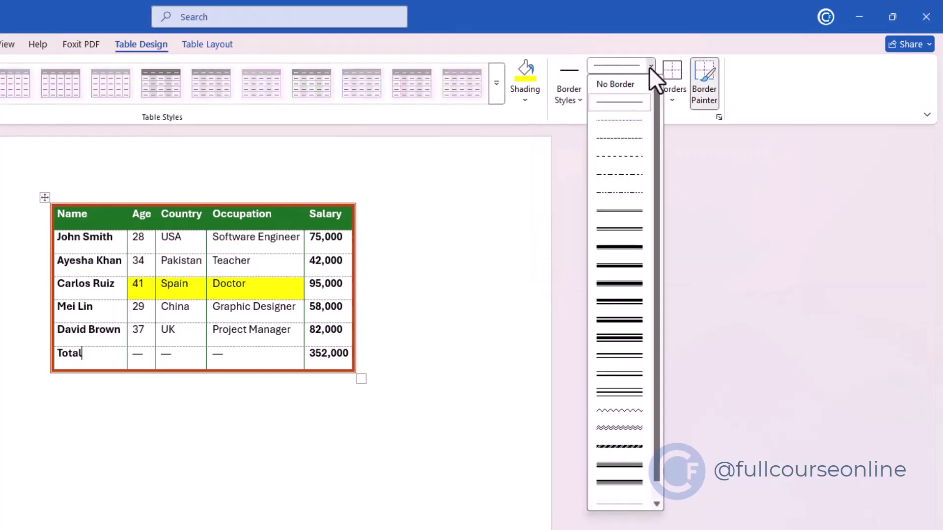
left_click(613, 266)
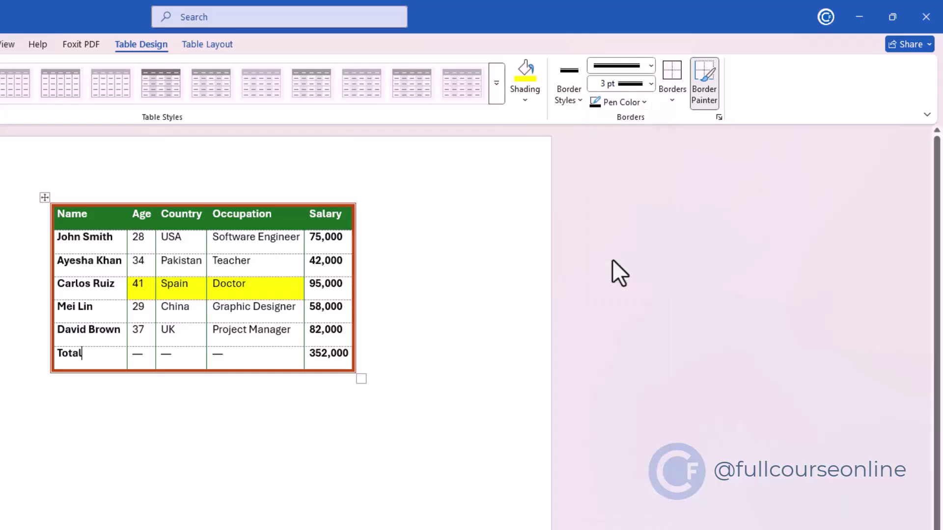
left_click(645, 103)
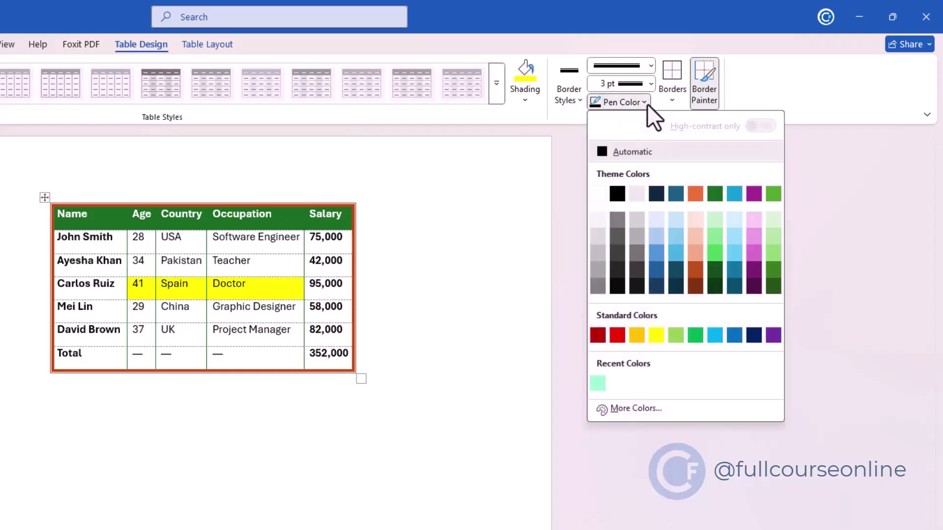
left_click(714, 270)
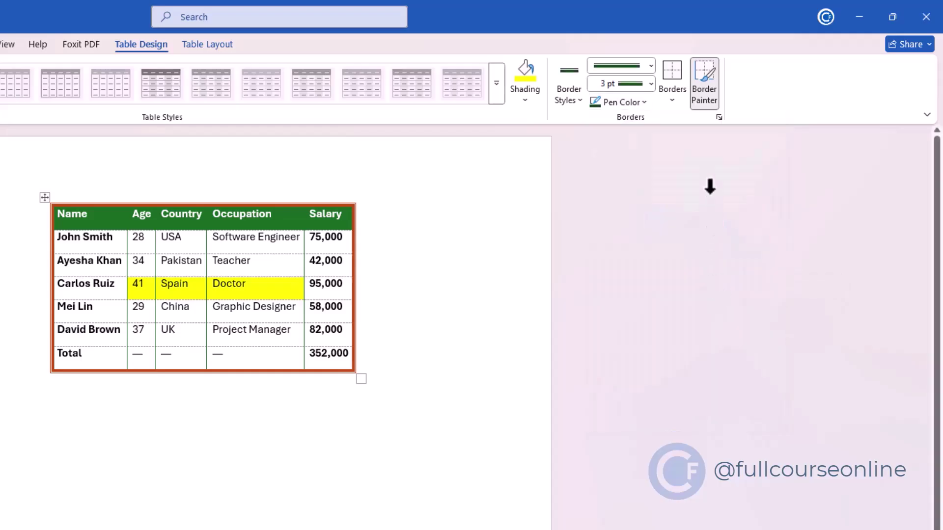
Paint the vertical border between the Country and Occupation columns with the dark green 3 pt line using Border Painter.
left_click(625, 104)
left_click(625, 105)
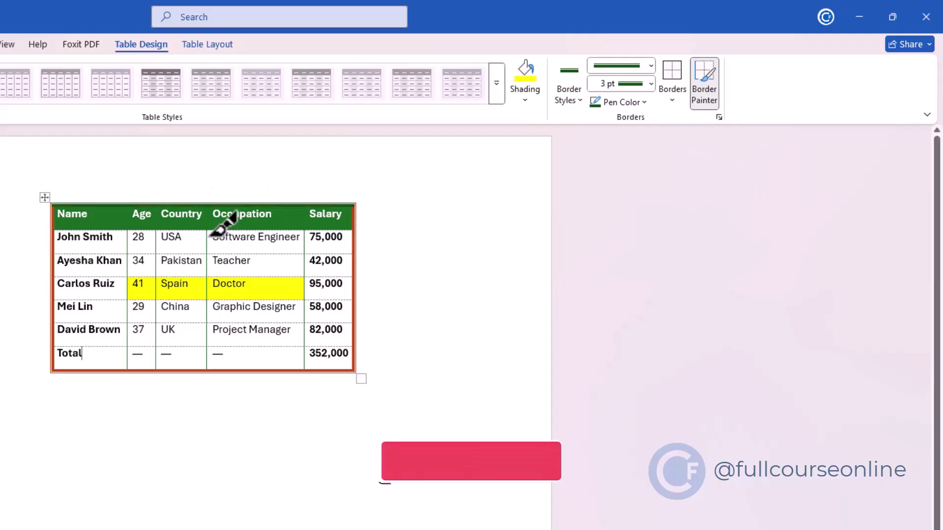
left_click_drag(206, 227, 206, 370)
left_click_drag(164, 334, 160, 358)
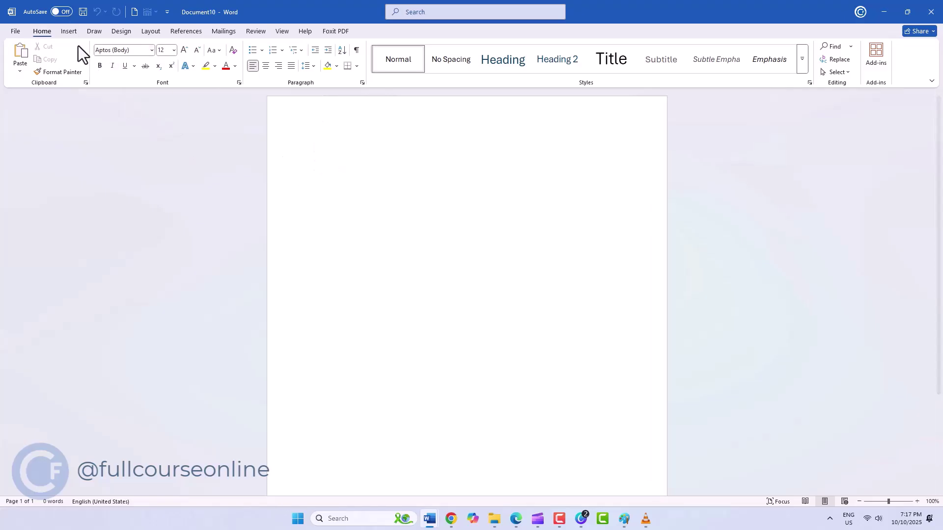
Insert an empty table with 5 columns and 4 rows in the blank document and show its layout tools.
left_click(67, 33)
left_click(87, 70)
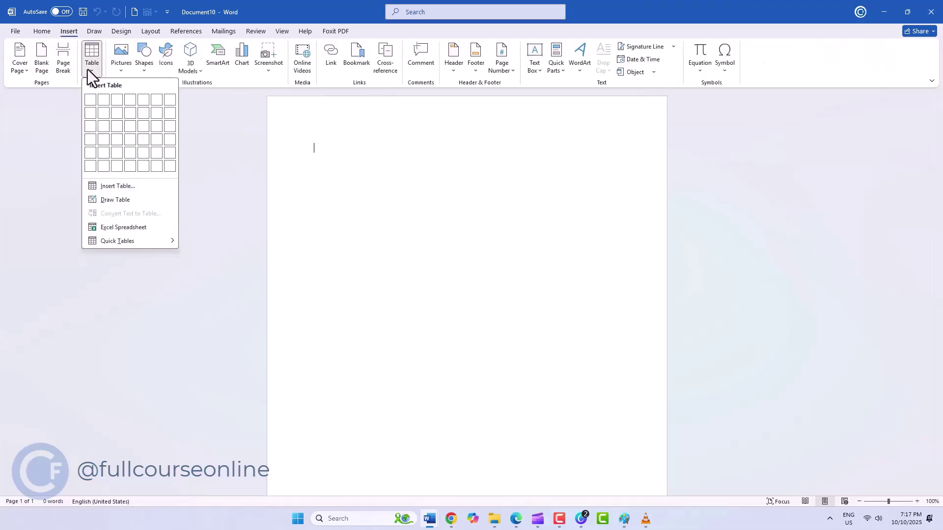
left_click(142, 141)
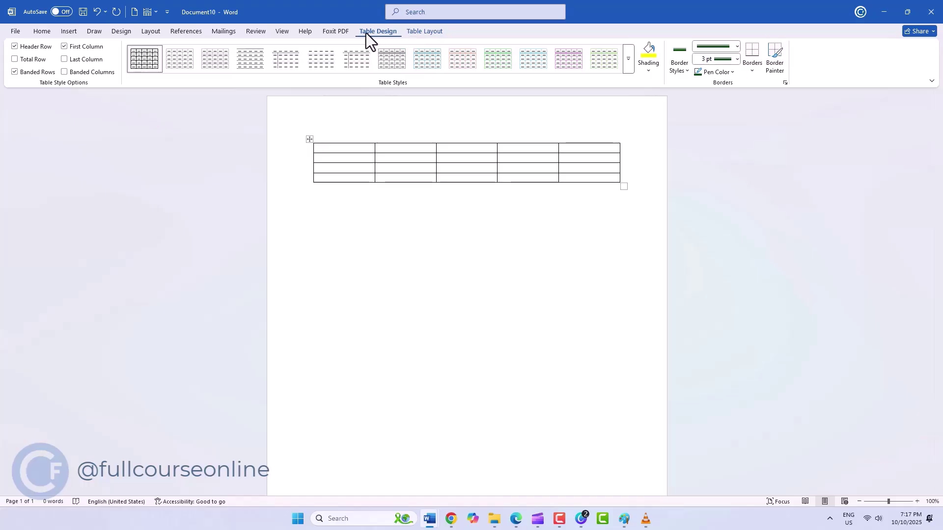
left_click(432, 33)
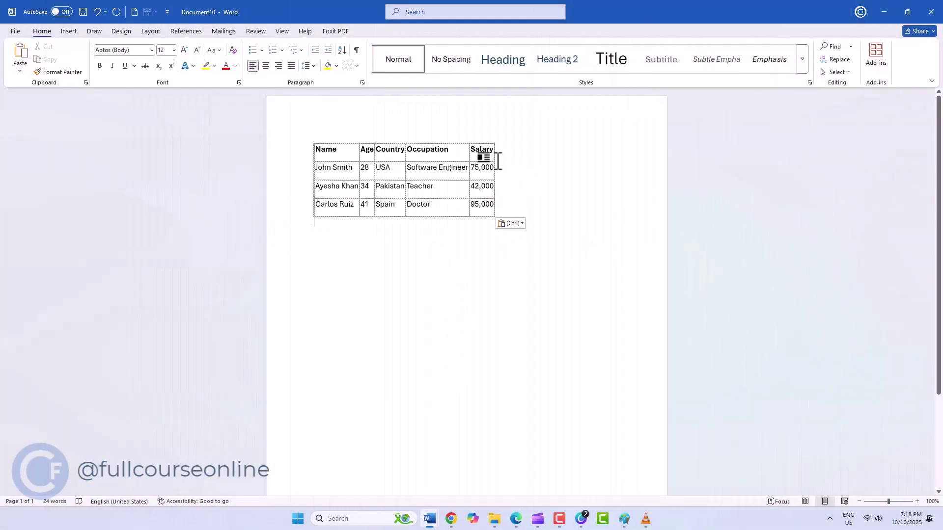
Widen the Salary, Occupation, Country and Age columns of the employee table by moving their right borders.
left_click_drag(494, 160, 546, 162)
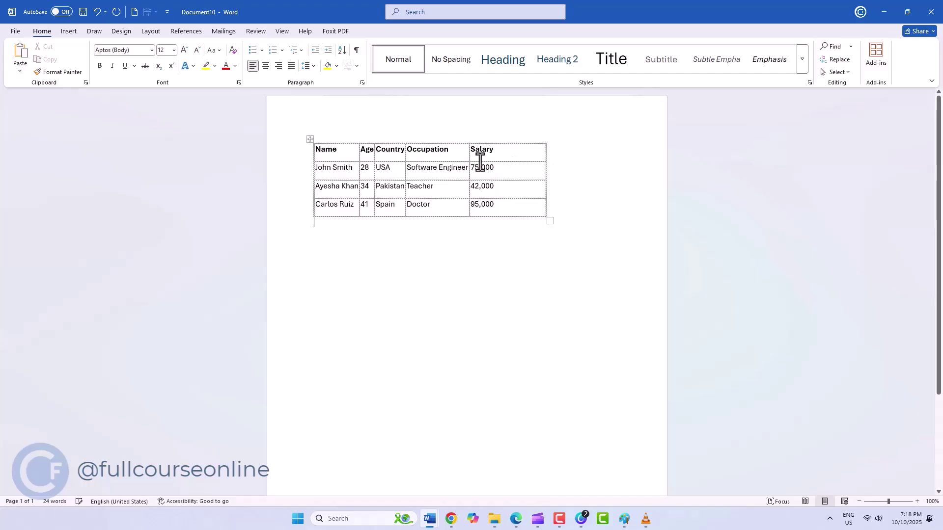
left_click_drag(470, 158, 500, 157)
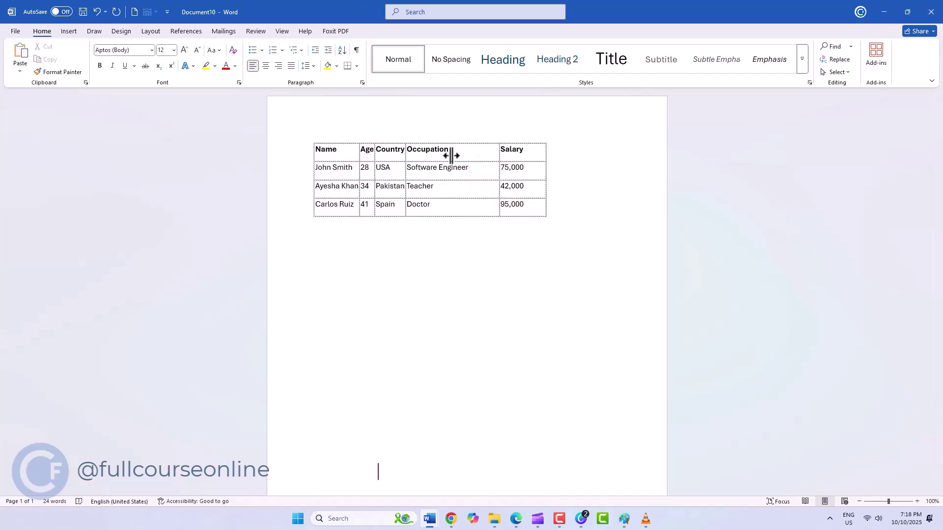
left_click(403, 161)
left_click_drag(406, 158, 437, 158)
left_click_drag(375, 160, 396, 156)
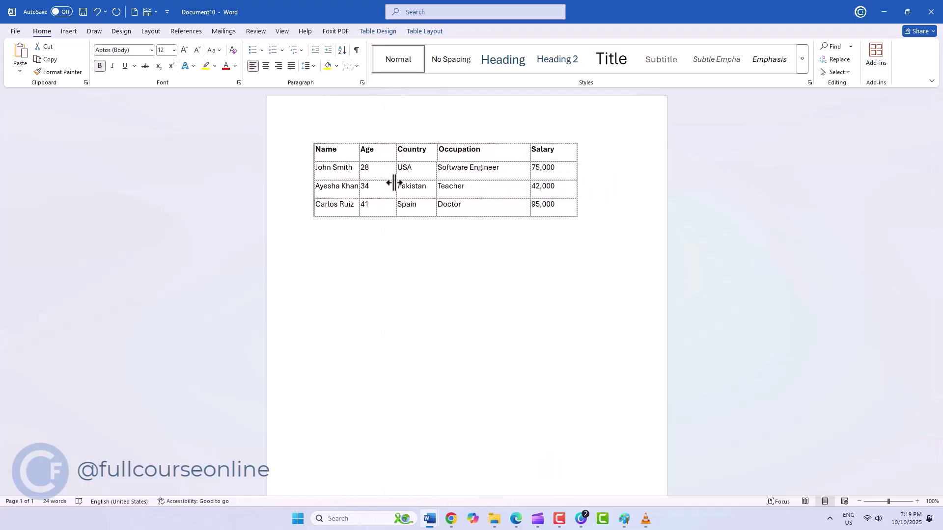
left_click(405, 326)
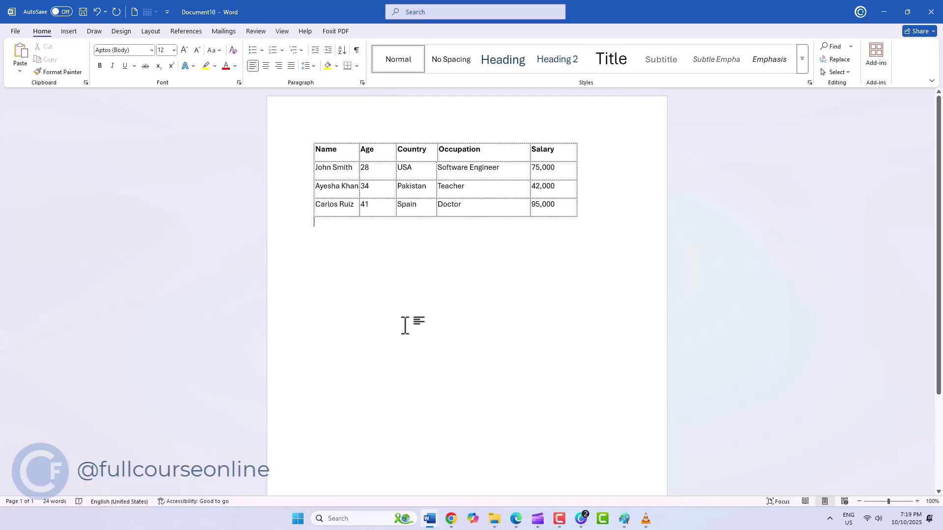
Select the Name cell in the table's last row, and extend the selection to that entire row.
left_click(352, 204)
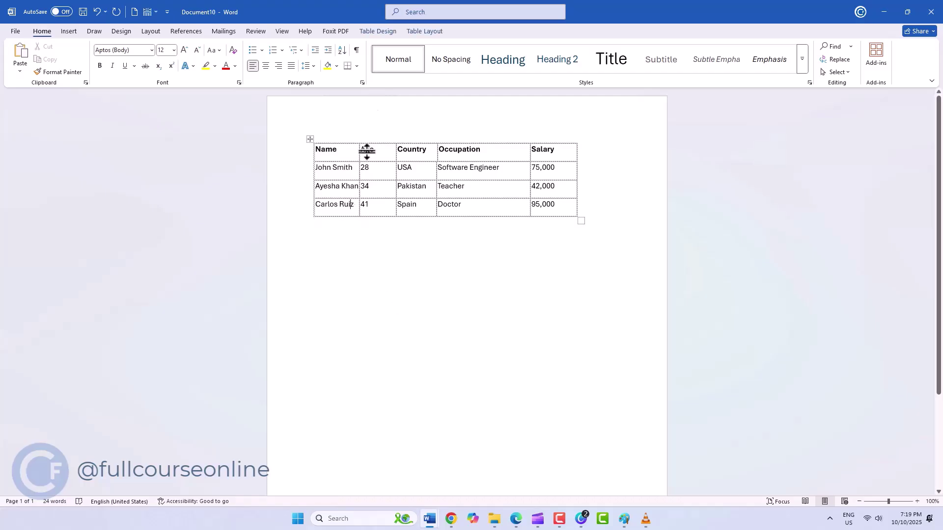
left_click(430, 34)
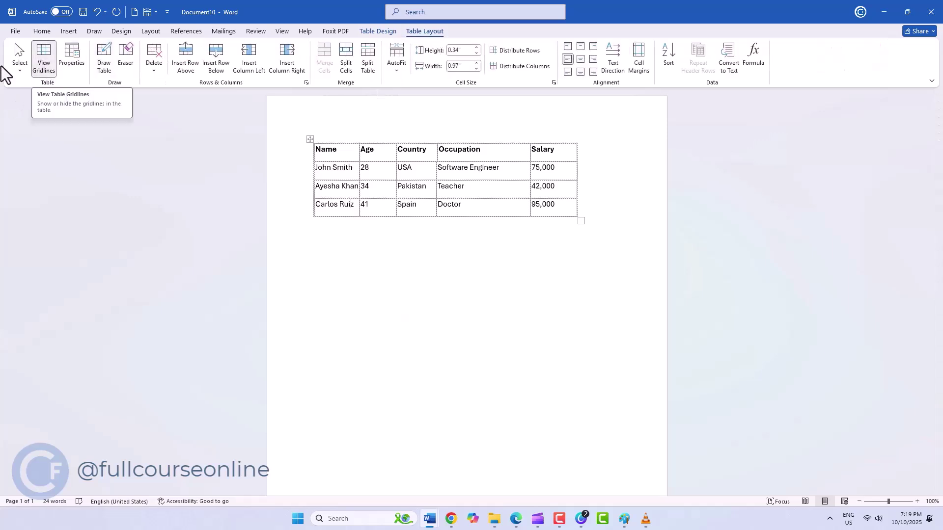
left_click(17, 71)
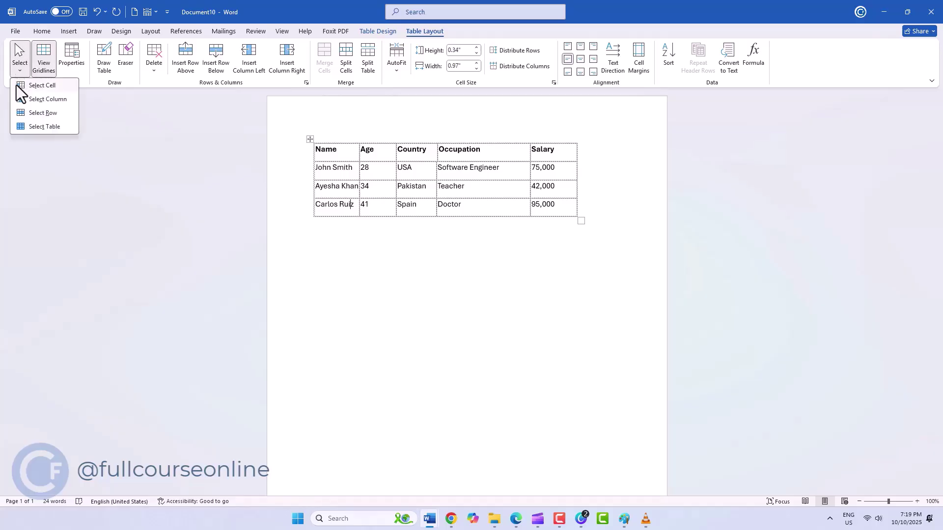
left_click(16, 85)
left_click(20, 71)
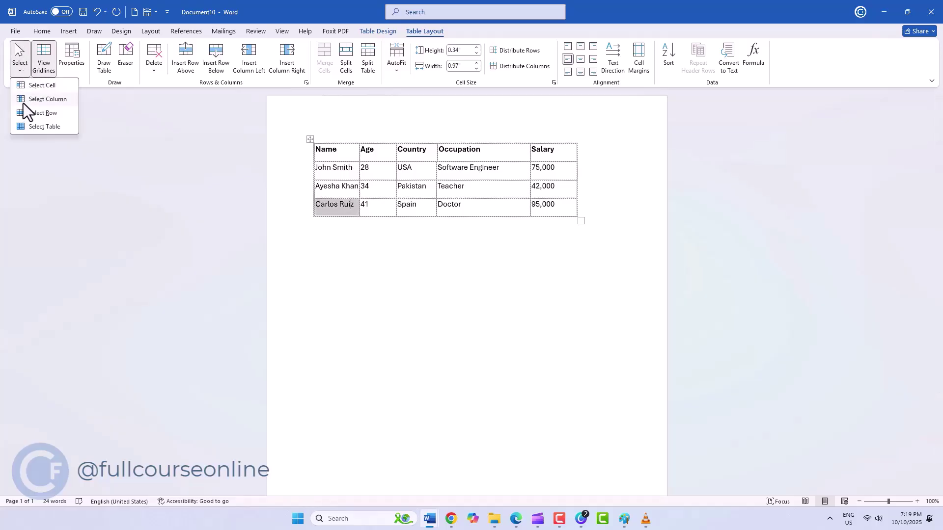
left_click(24, 111)
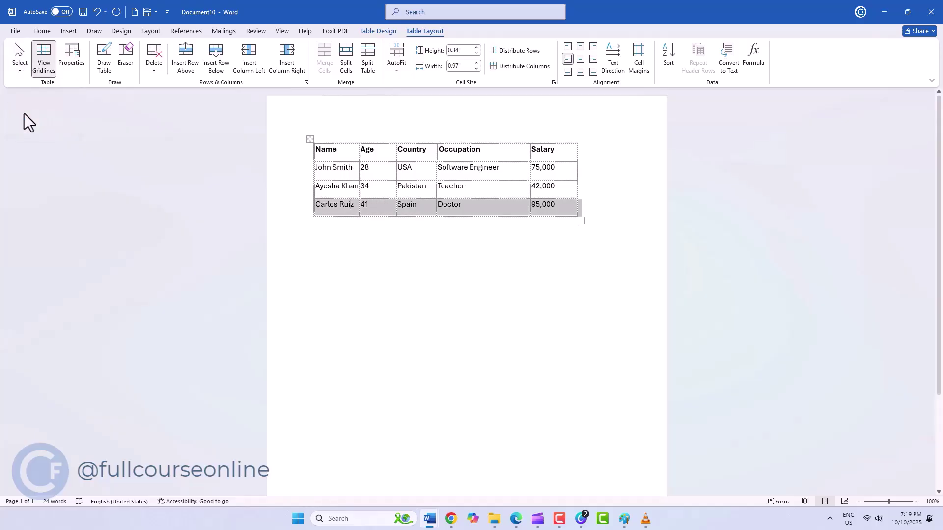
Hide the employee table's gridlines and show them again.
left_click(49, 66)
left_click(51, 71)
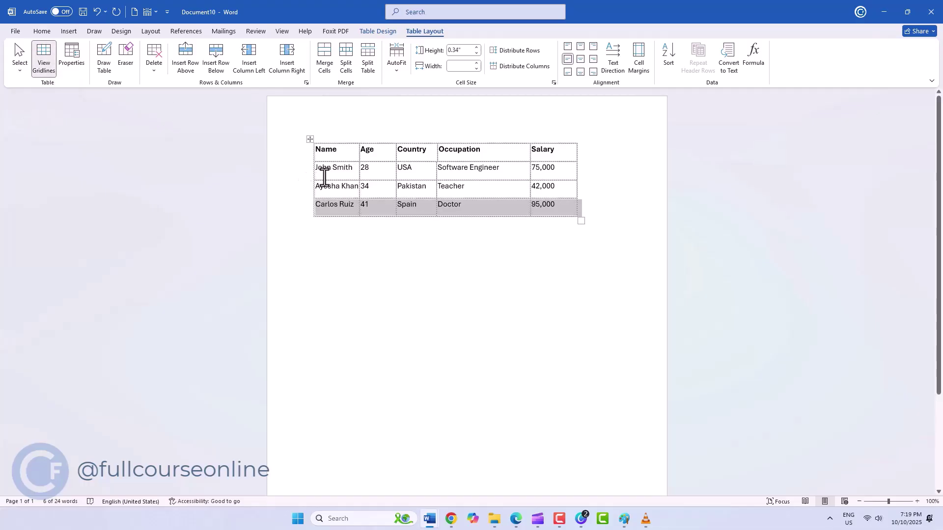
left_click(327, 168)
left_click(50, 60)
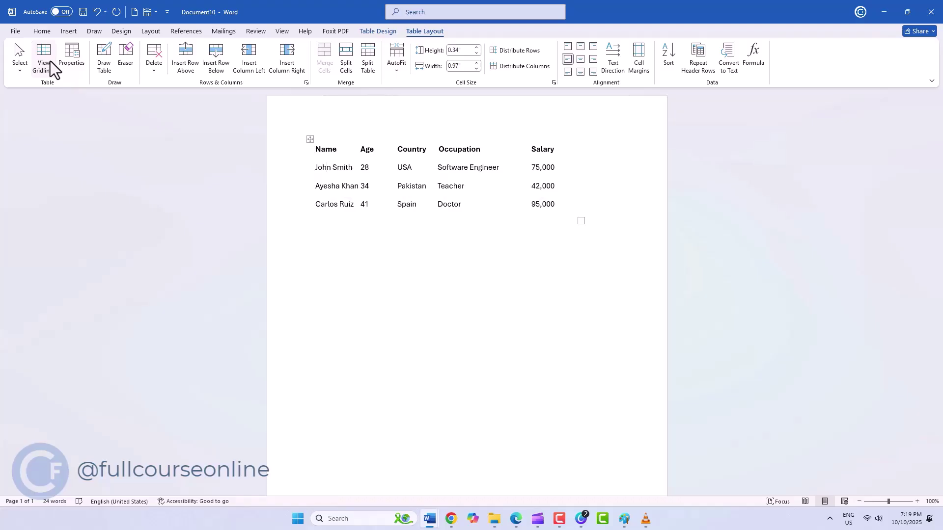
left_click(57, 60)
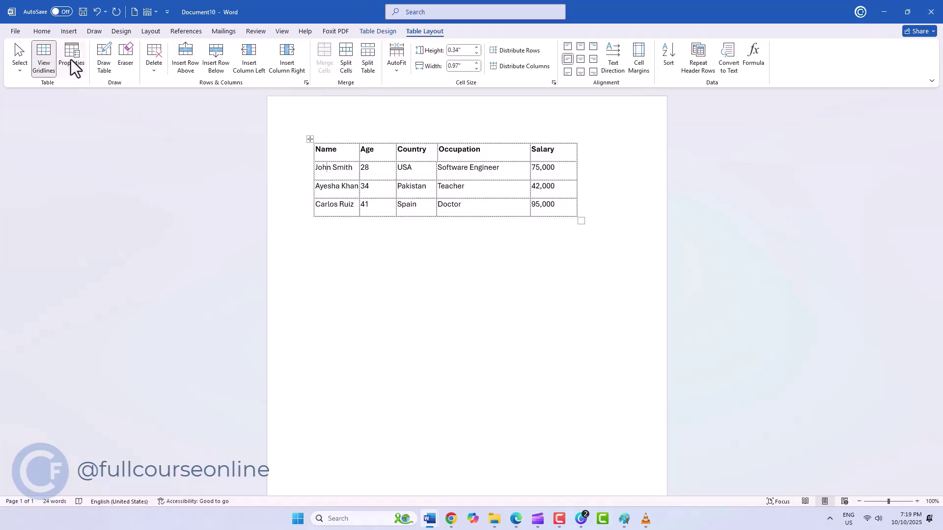
Review the table, row and column settings in Table Properties, and close the dialog without changes.
left_click(70, 60)
left_click(393, 163)
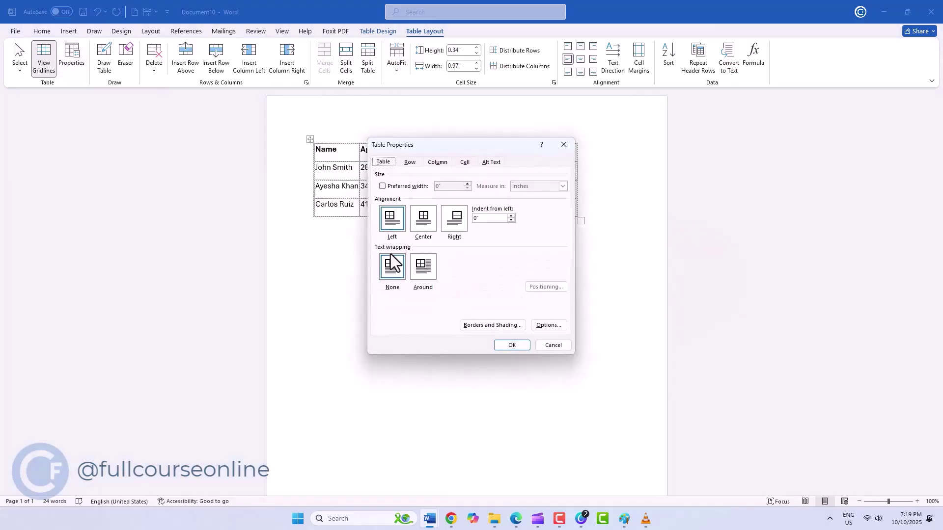
left_click(417, 164)
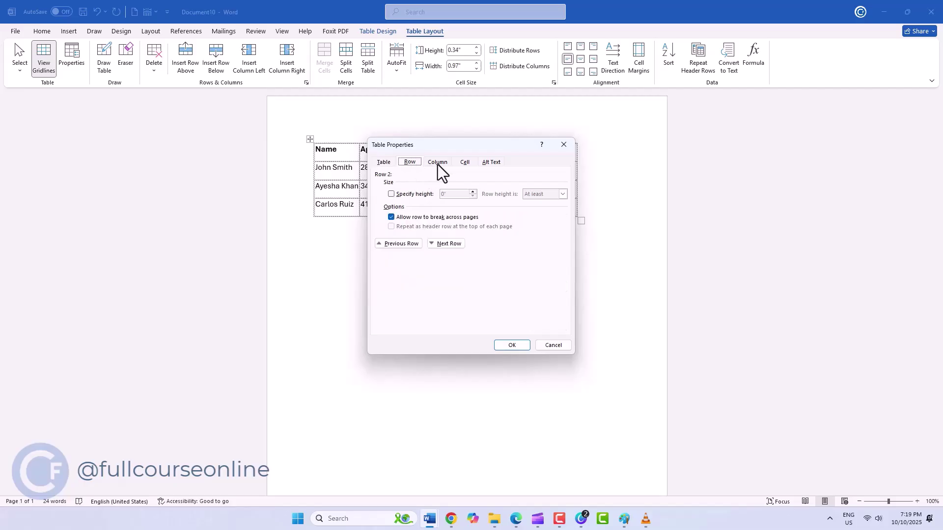
left_click(437, 164)
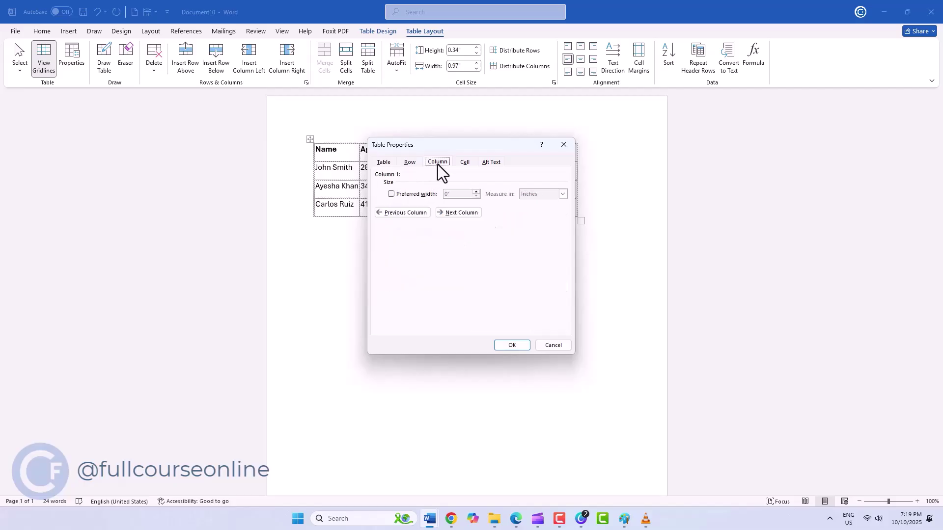
left_click(561, 148)
Draw a table about 5.66" wide and 2.39" high below the employee table, and divide it into five columns.
left_click(104, 68)
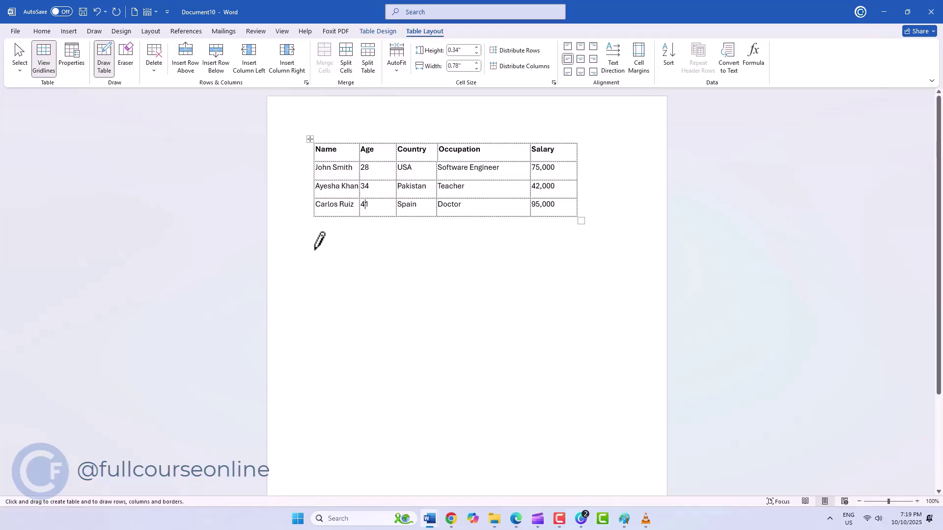
mouse_move(314, 250)
left_mouse_down()
mouse_move(342, 273)
mouse_move(547, 360)
mouse_move(580, 362)
left_mouse_up()
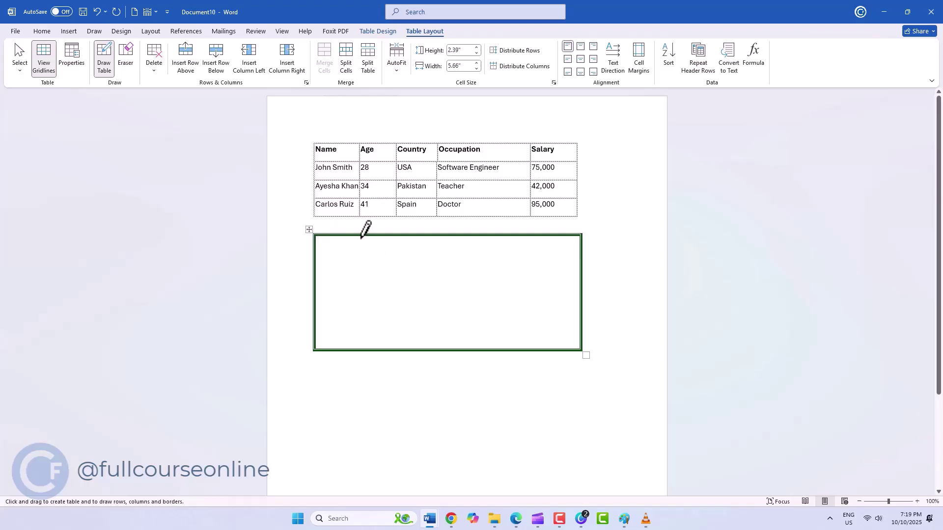
left_click_drag(361, 237, 360, 320)
left_click_drag(413, 231, 410, 324)
left_click_drag(468, 235, 467, 315)
left_click_drag(528, 233, 467, 285)
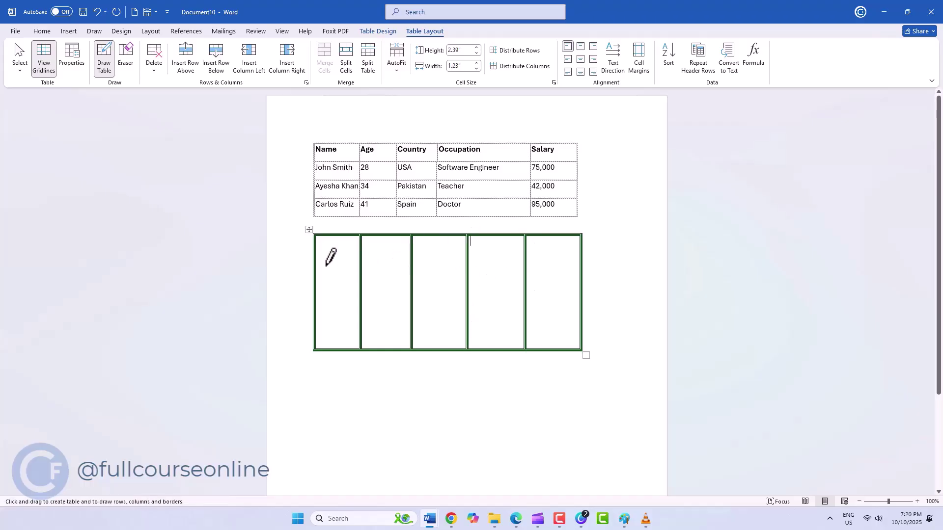
Draw three horizontal lines across the green table to divide it into four rows.
left_click_drag(317, 265, 553, 257)
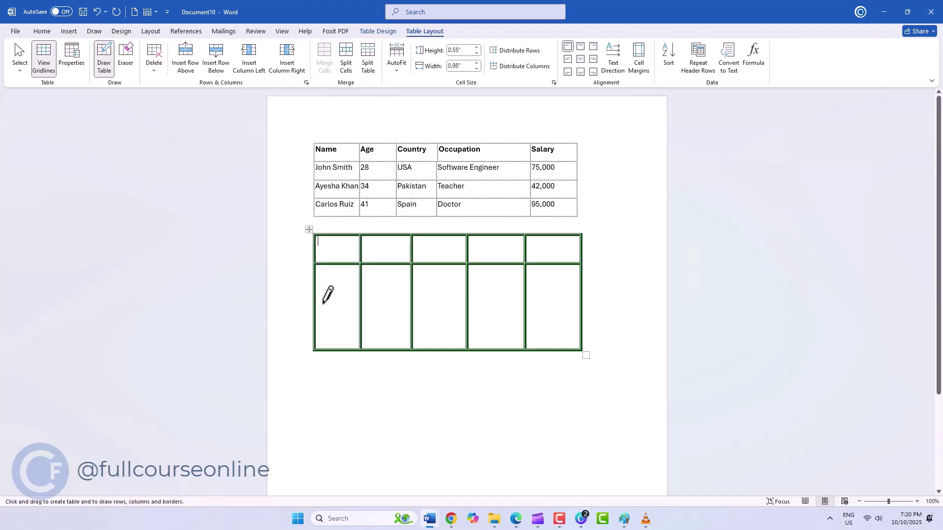
left_click_drag(316, 298, 554, 295)
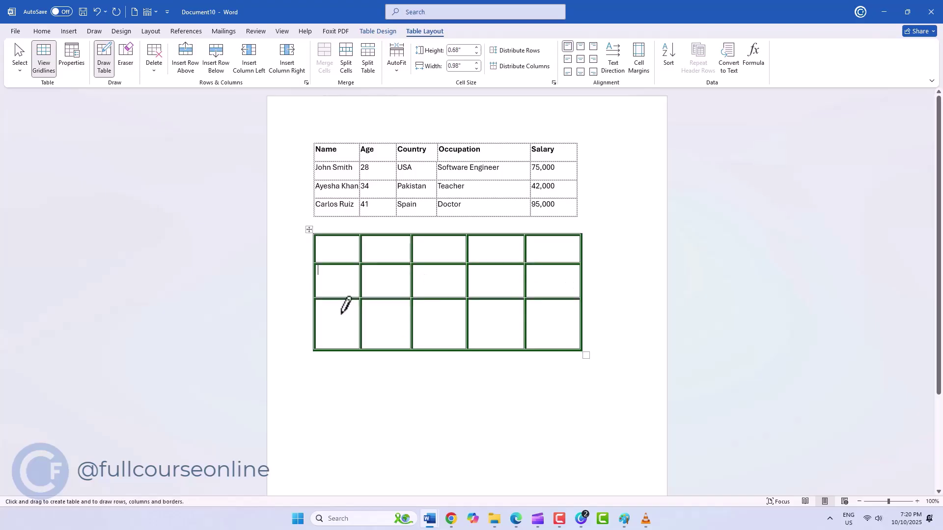
left_click_drag(314, 329, 565, 329)
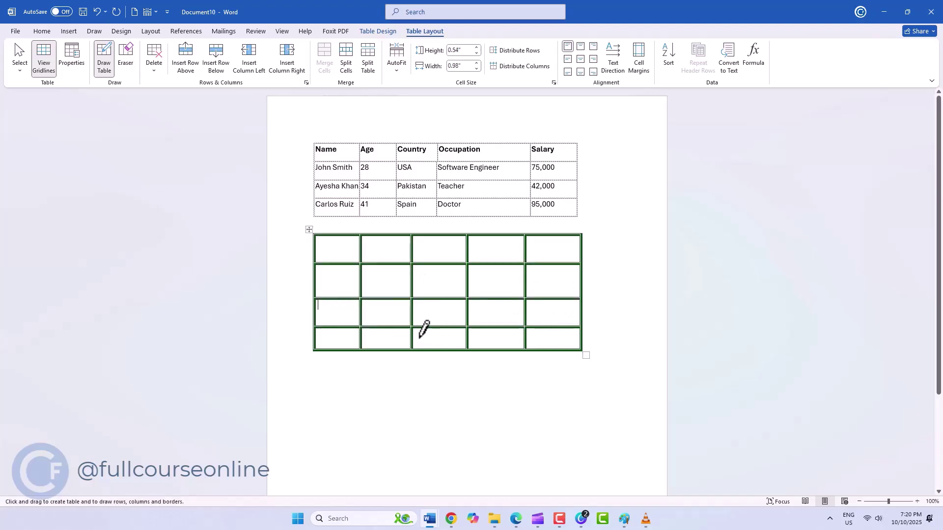
Erase the first two vertical partitions in the green table's top row and the second partition in its third row.
left_click(129, 55)
left_click(361, 253)
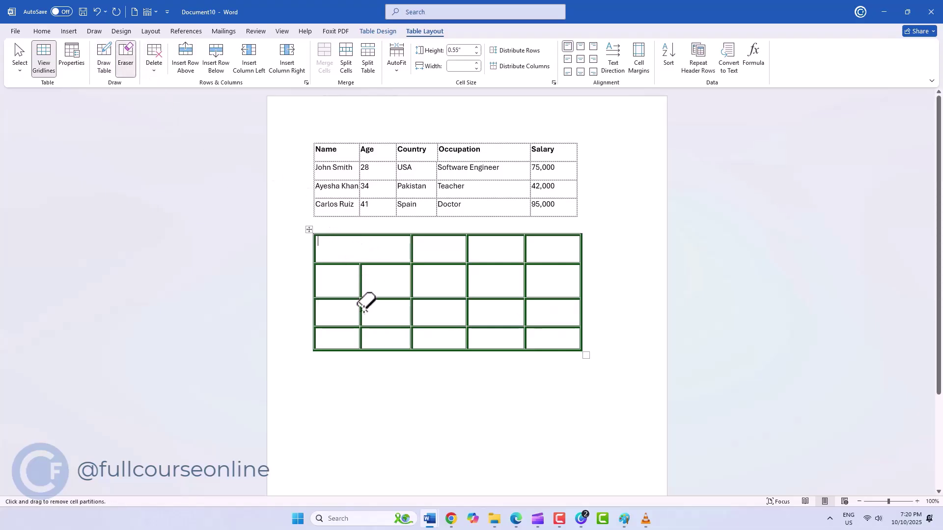
left_click(412, 255)
left_click(411, 312)
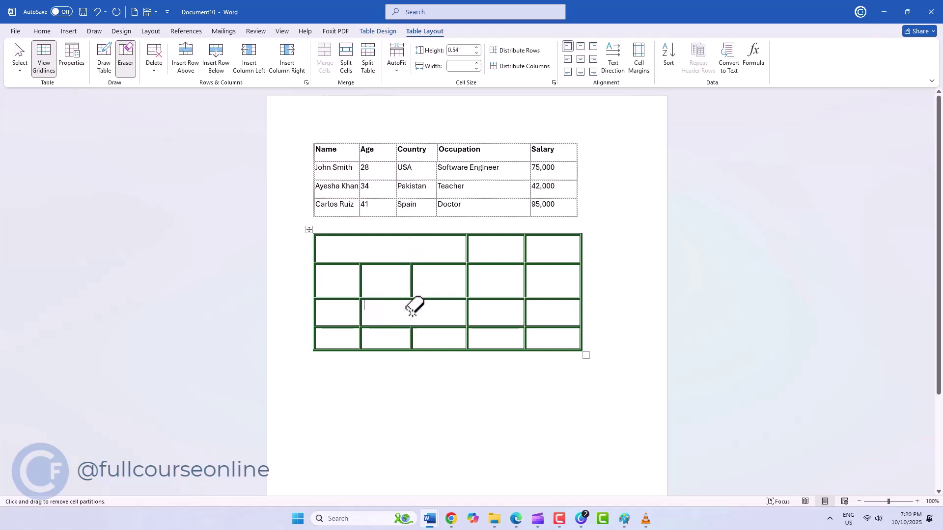
key("Escape")
Delete the first cells of the green table's second and third rows, shifting cells left, and delete the remaining three-cell row.
left_click_drag(337, 280, 337, 316)
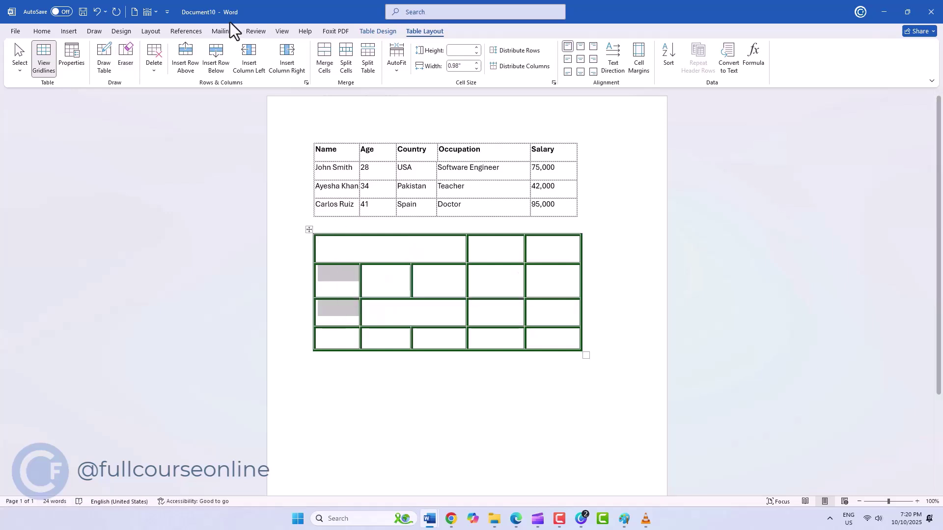
left_click(154, 64)
left_click(161, 86)
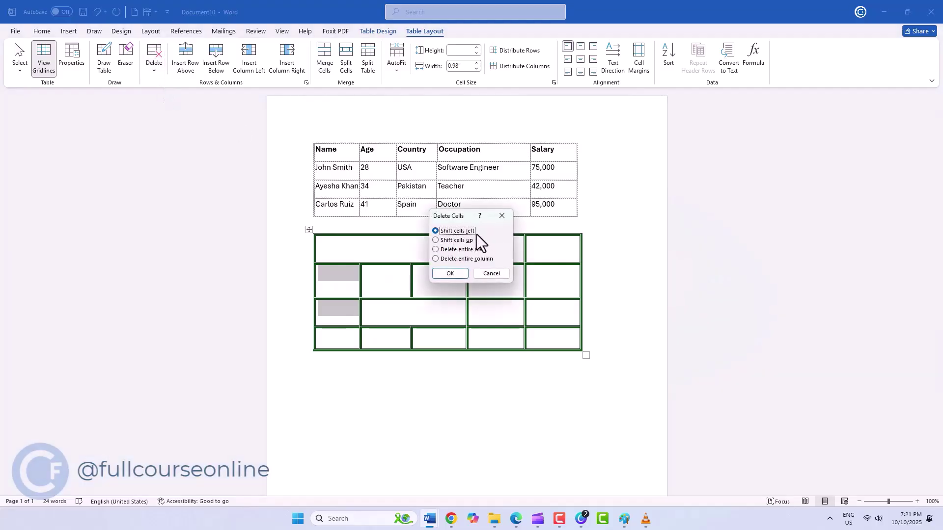
left_click(450, 274)
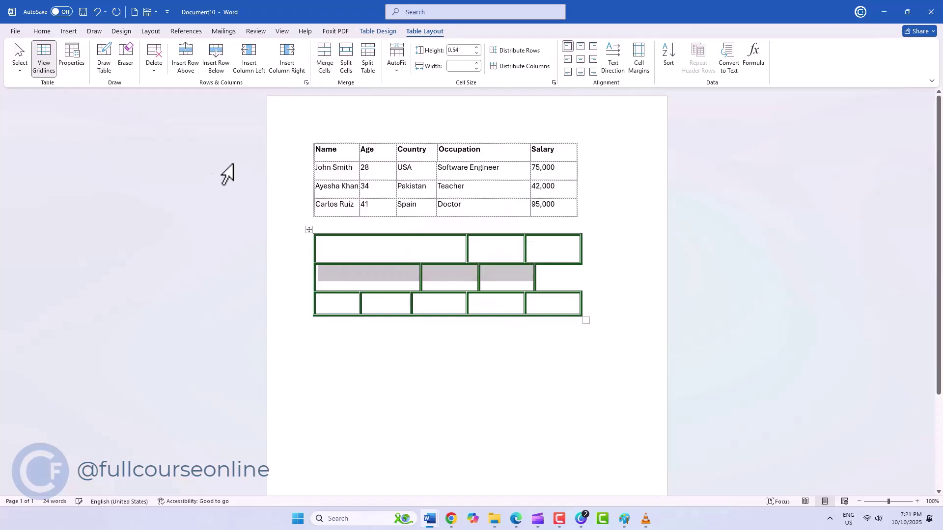
left_click(154, 69)
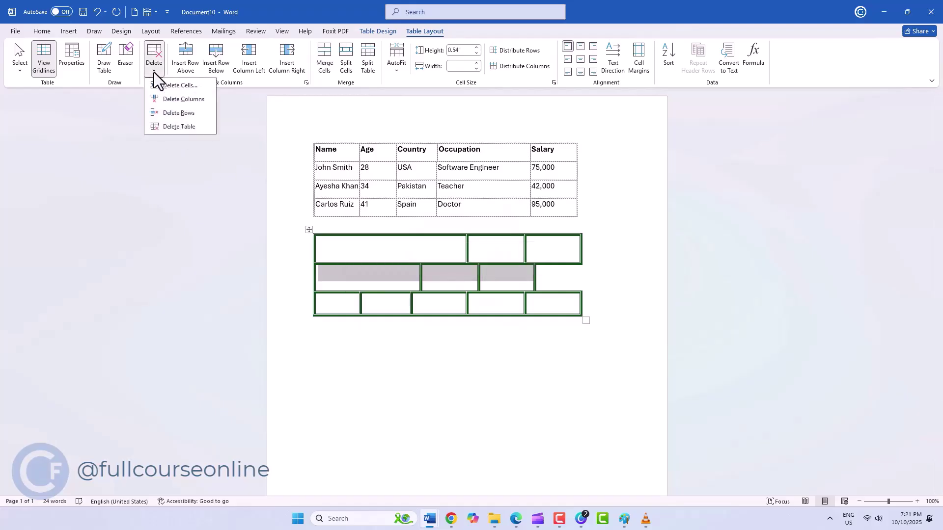
left_click(160, 114)
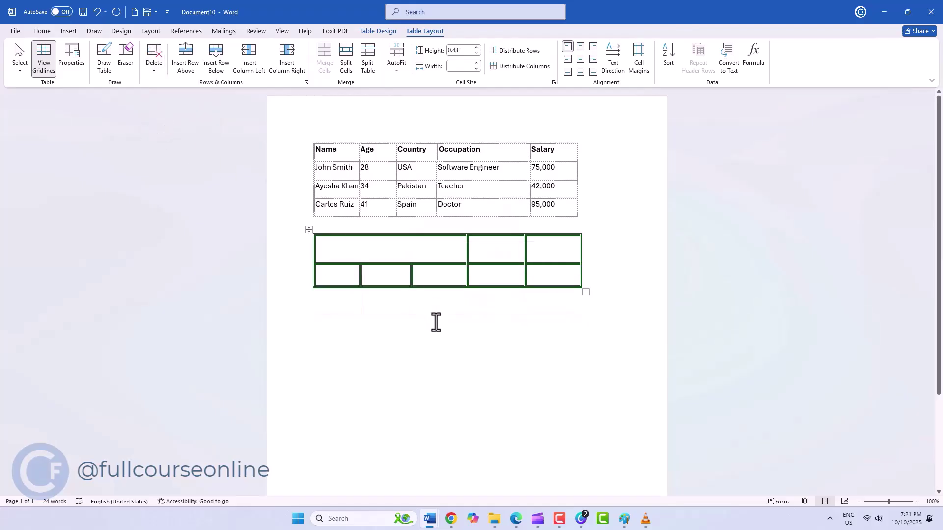
Insert a row above the last row of the green table, and place the cursor back in the last row.
left_click(193, 60)
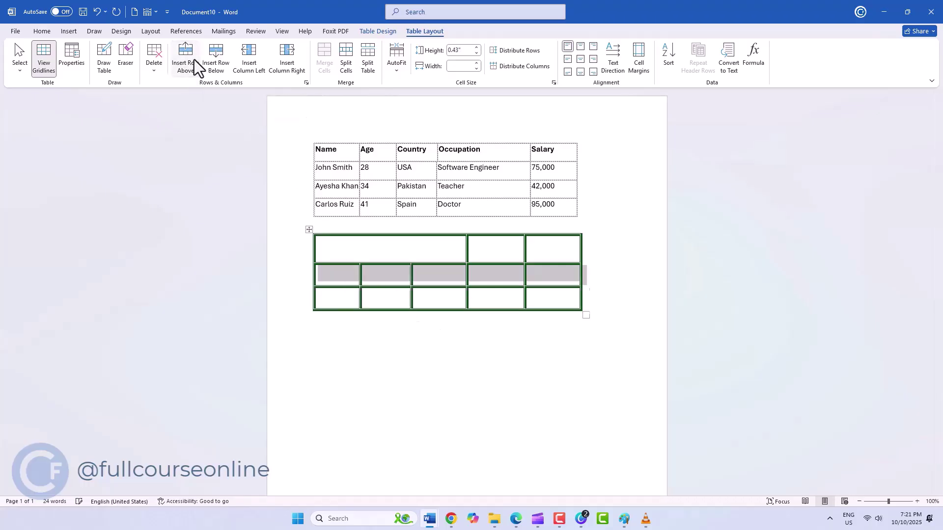
left_click(348, 300)
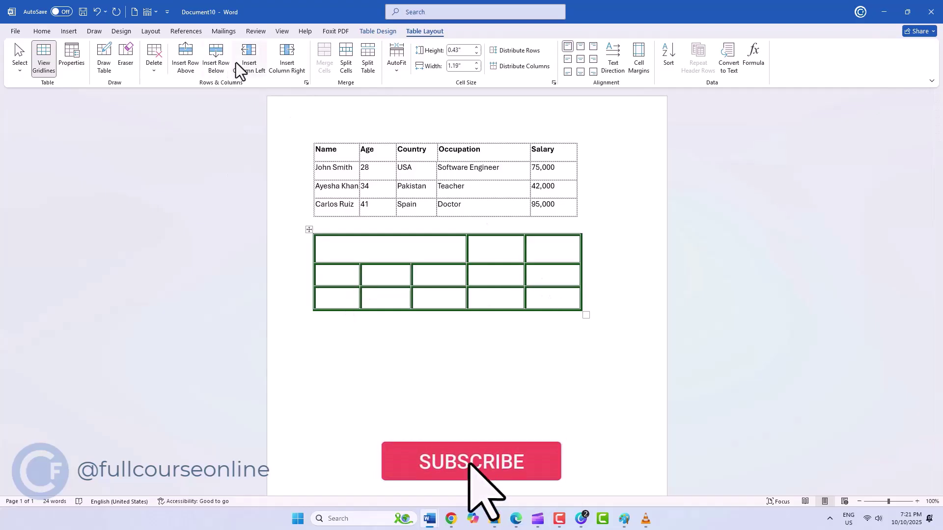
Insert a column at the far right of the green table, and merge the cells of the table's top row into one.
left_click(283, 62)
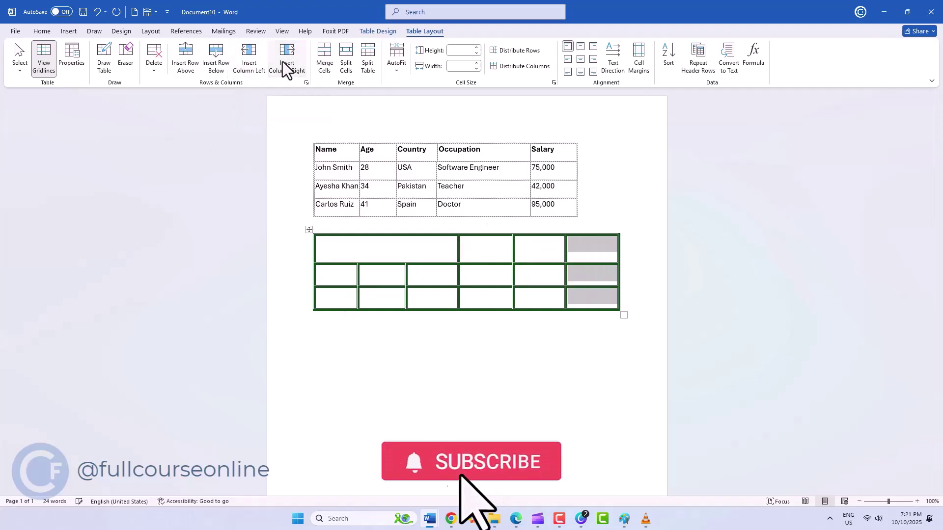
left_click(451, 257)
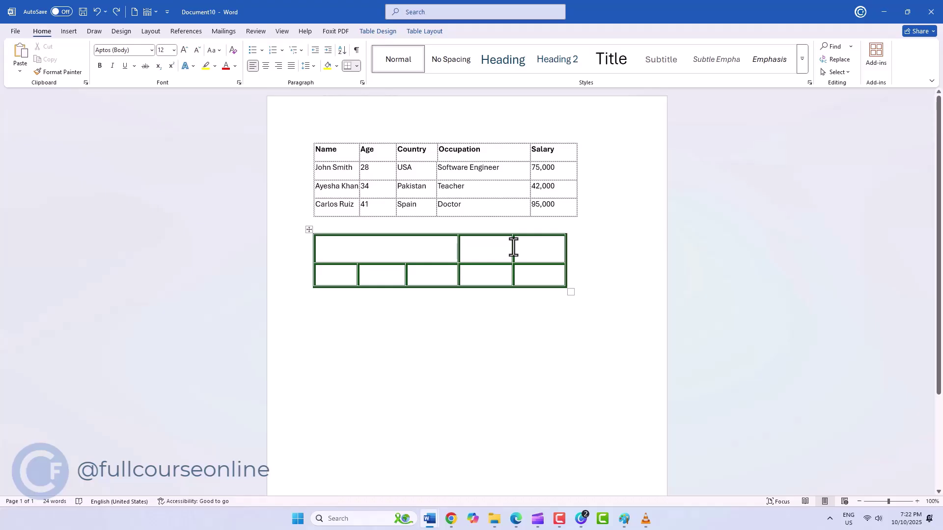
left_click_drag(514, 247, 446, 246)
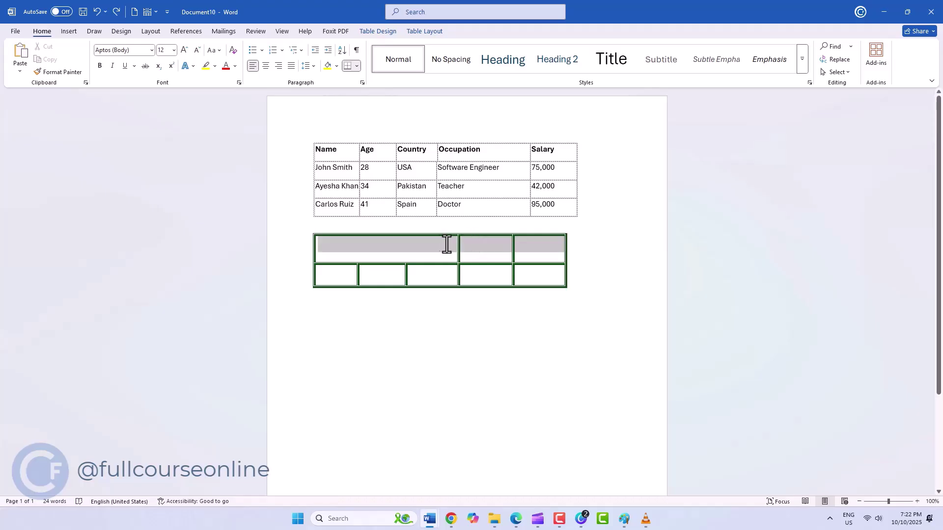
left_click(405, 30)
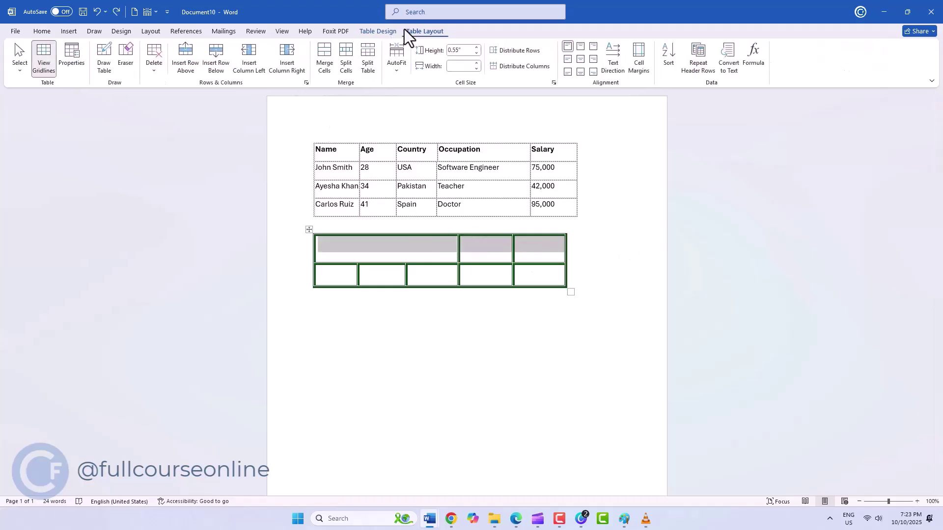
left_click(324, 61)
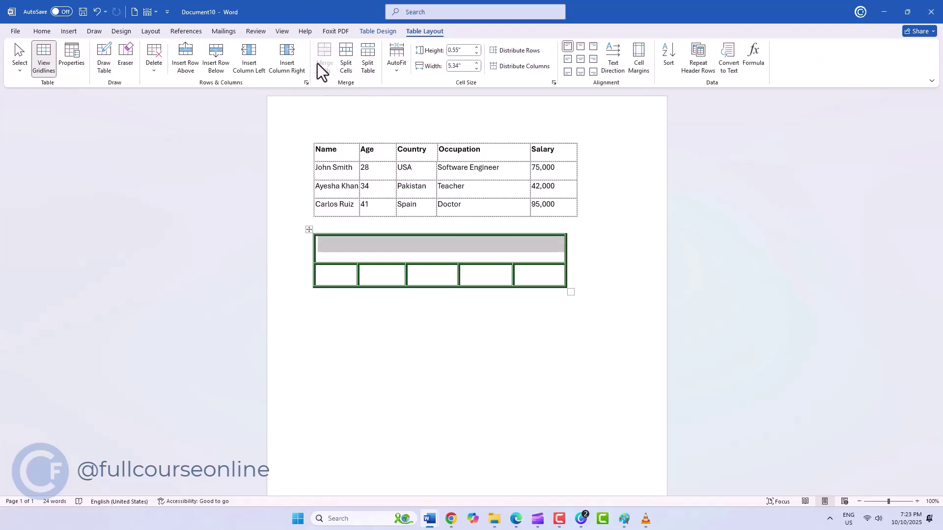
Split the green table's merged top cell into two columns and one row, and split the table above its second row.
left_click(387, 251)
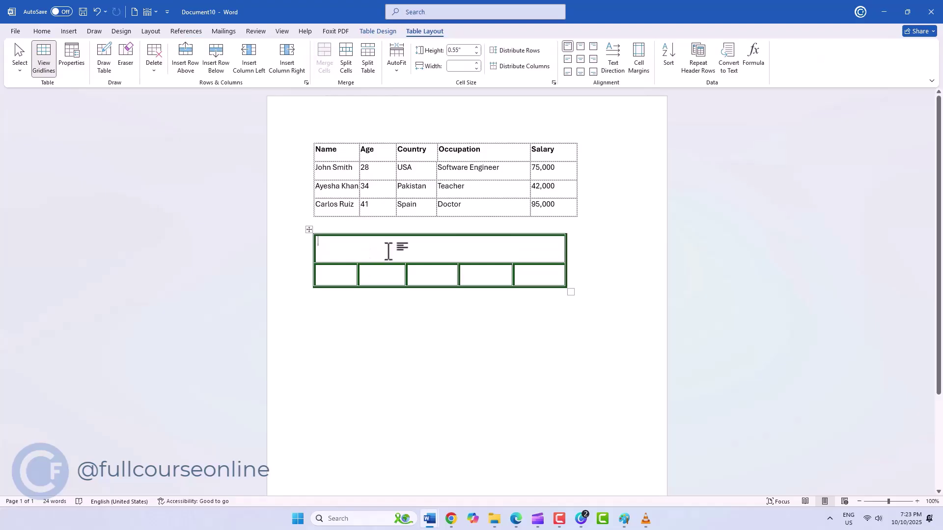
left_click(349, 73)
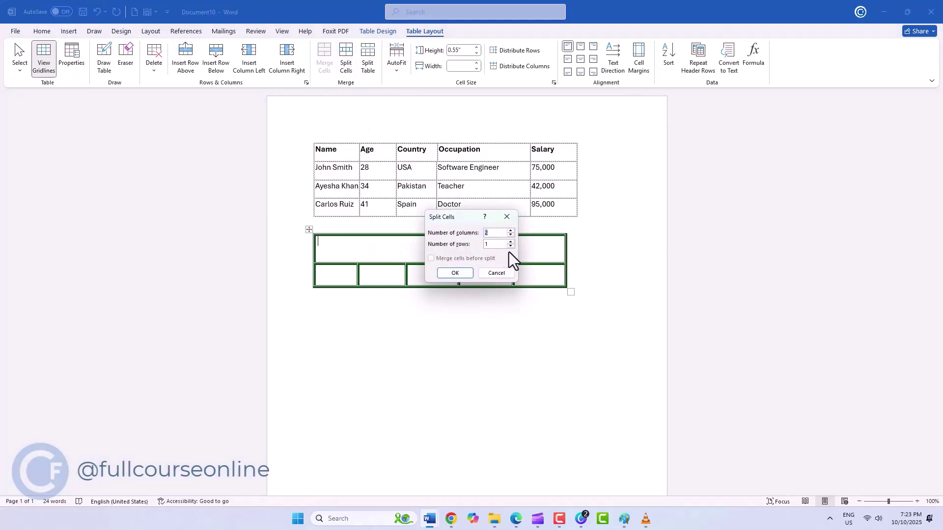
left_click(466, 273)
left_click(351, 279)
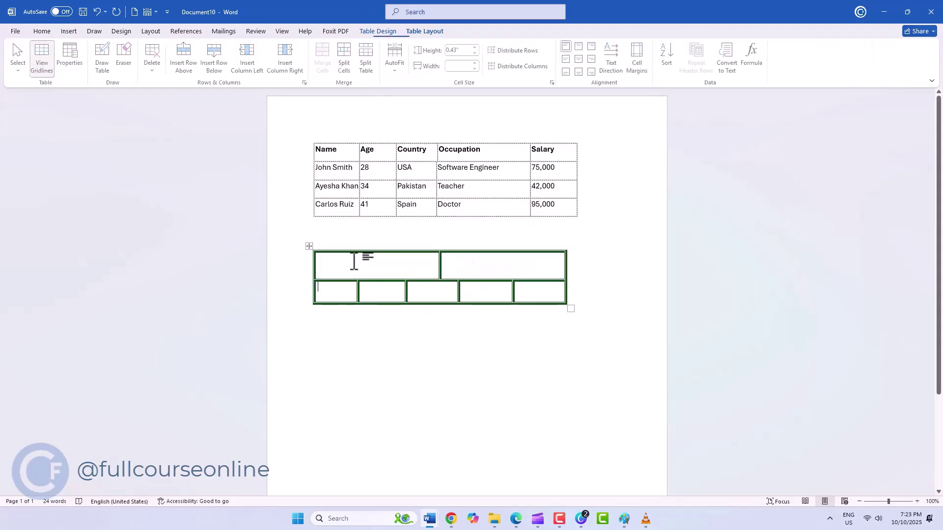
left_click(369, 72)
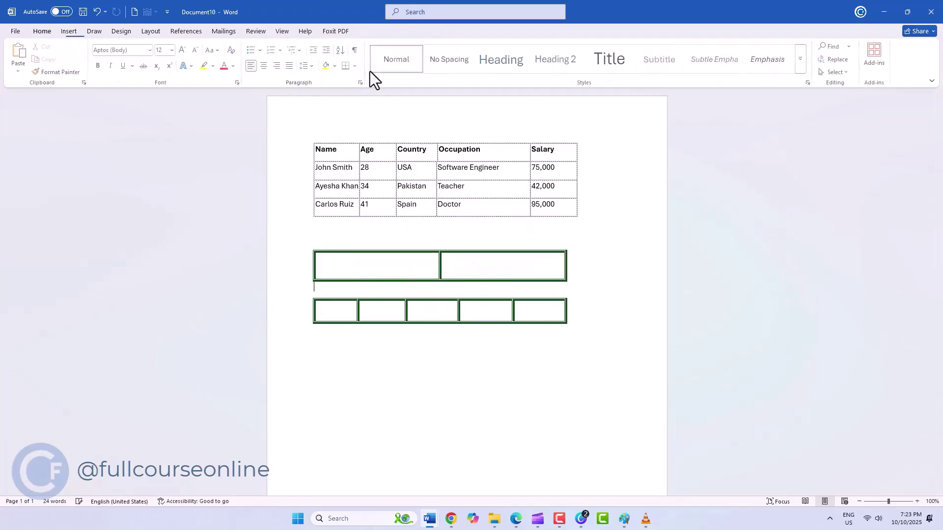
left_click(419, 309)
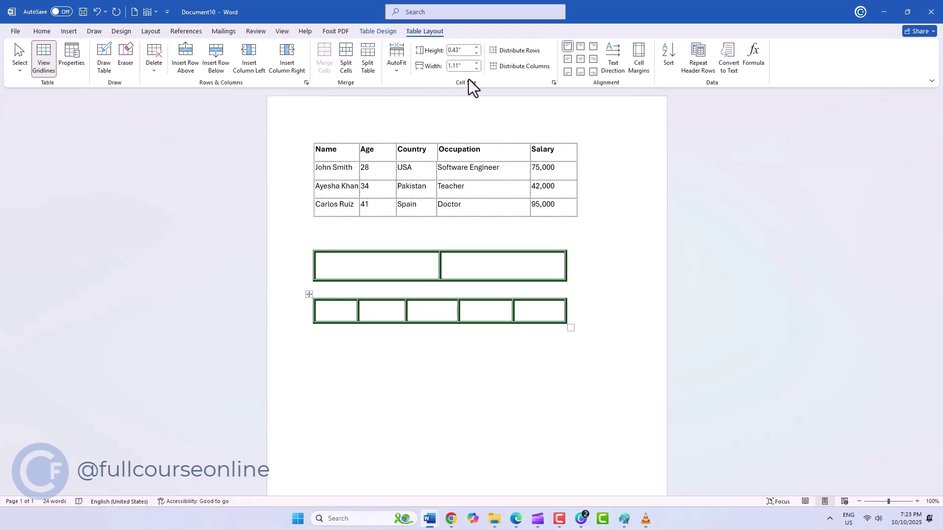
Set the first table's second row to 0.5" high and its Age column to 0.9" wide.
left_click(379, 167)
left_click(476, 49)
left_click(476, 49)
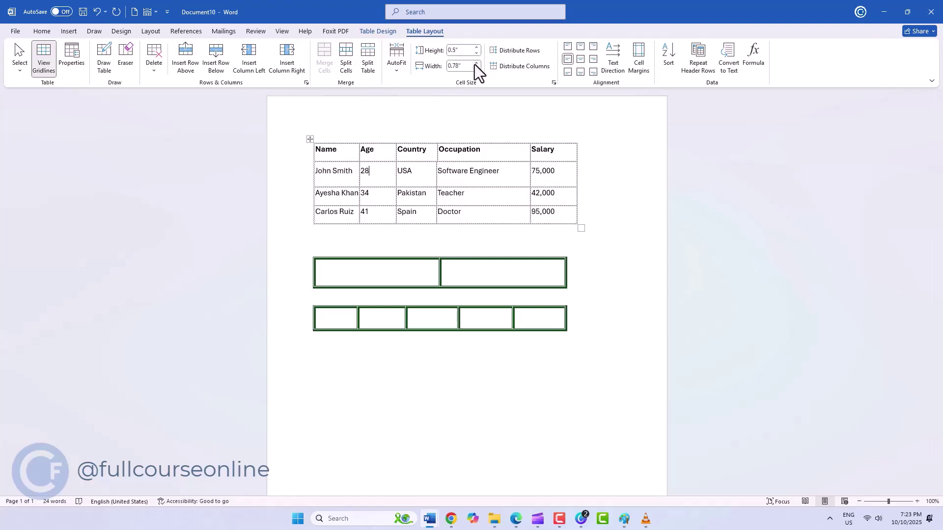
left_click(476, 64)
left_click(476, 63)
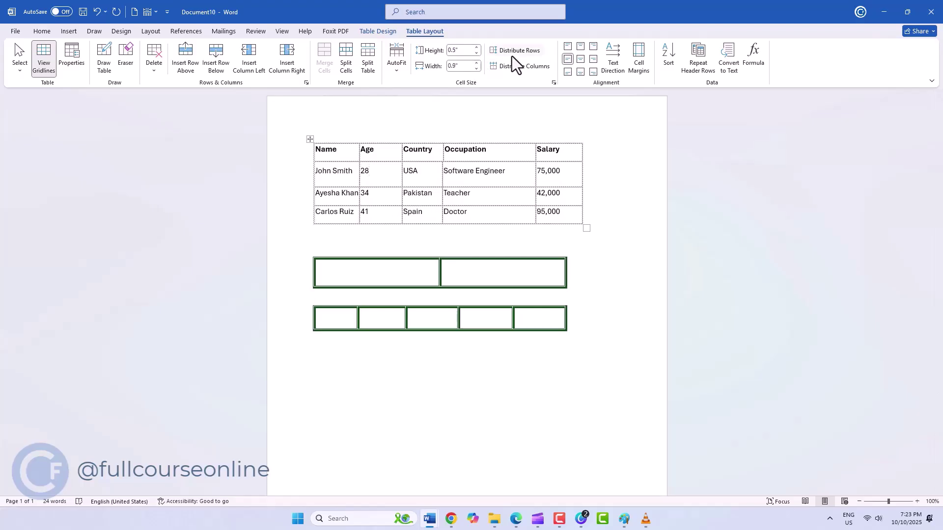
Distribute all rows and columns of the first table evenly.
left_click_drag(554, 212, 366, 143)
left_click(532, 51)
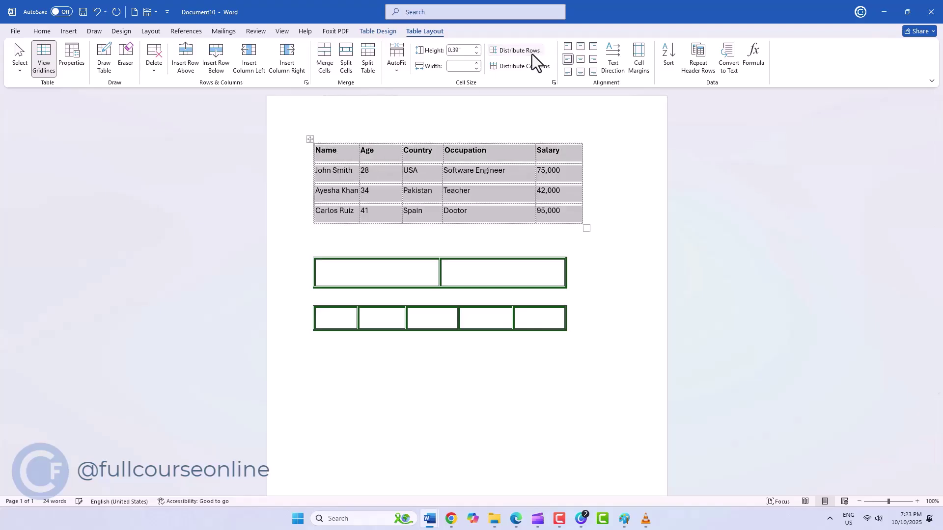
left_click(523, 70)
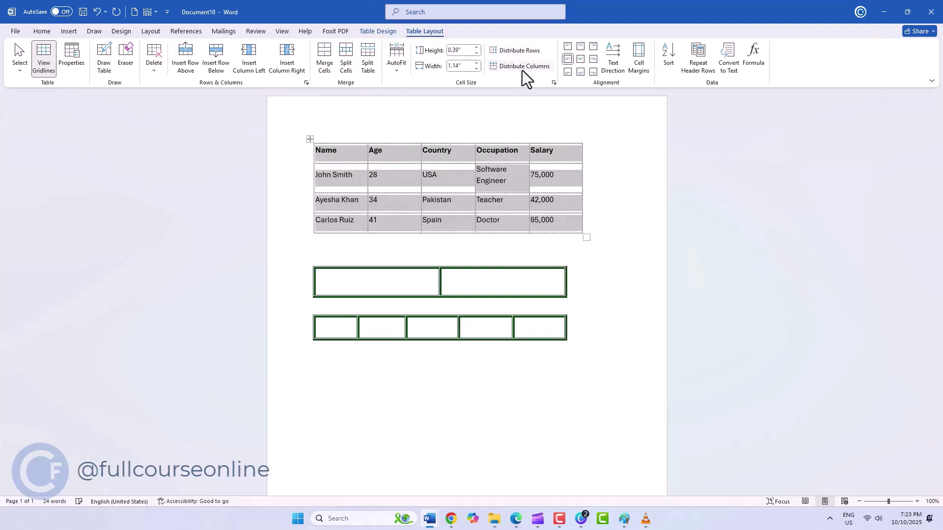
left_click(517, 192)
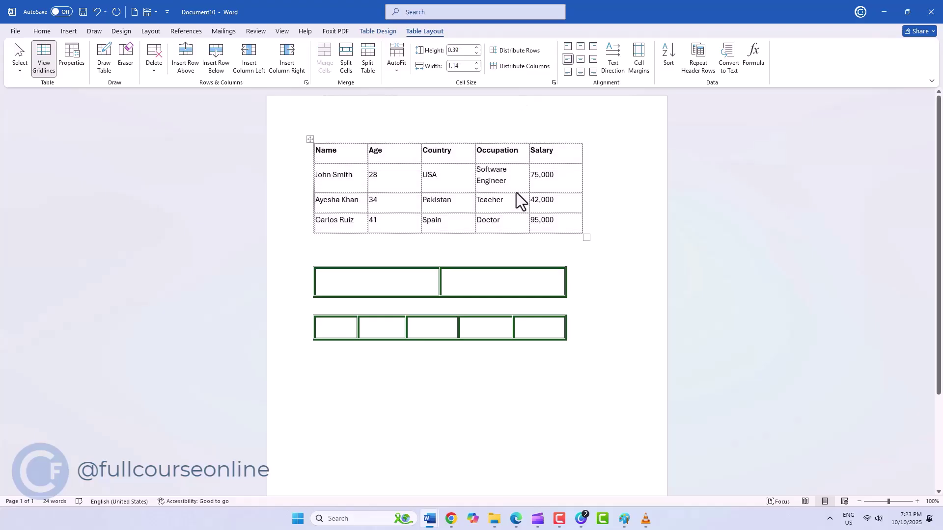
AutoFit the first table to its contents, and widen its Salary column to about 2.08".
left_click(393, 60)
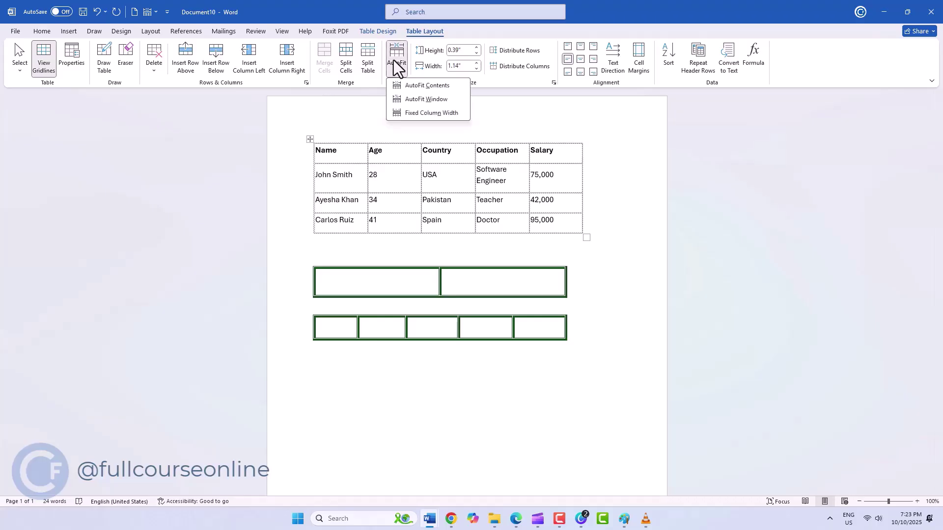
left_click(405, 87)
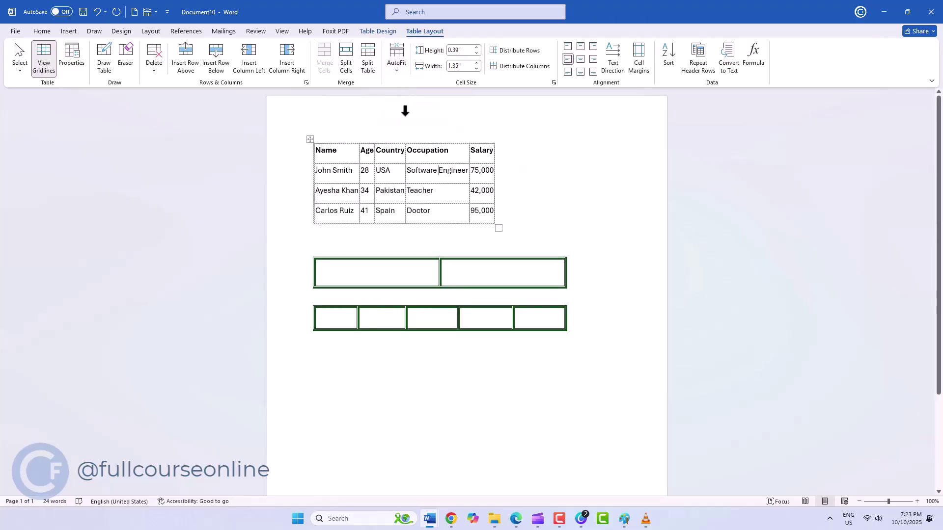
left_click(480, 209)
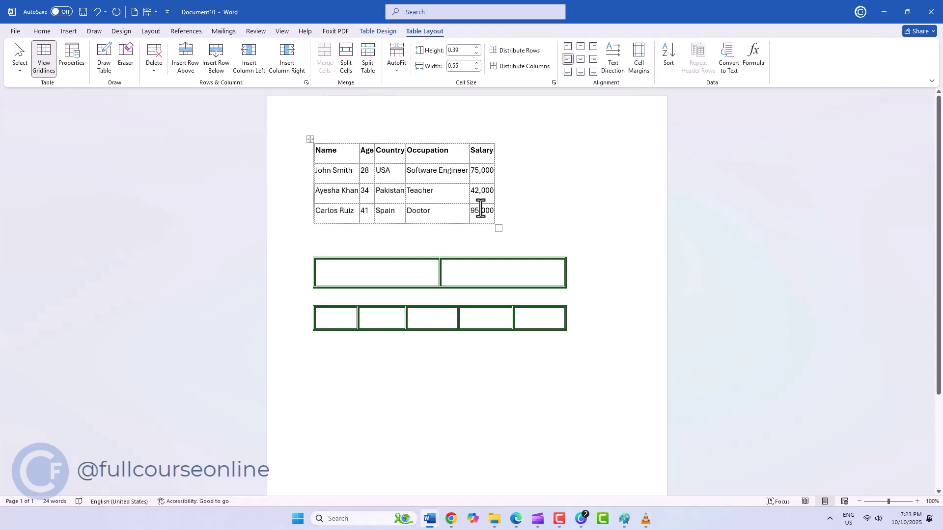
left_click_drag(494, 187, 564, 187)
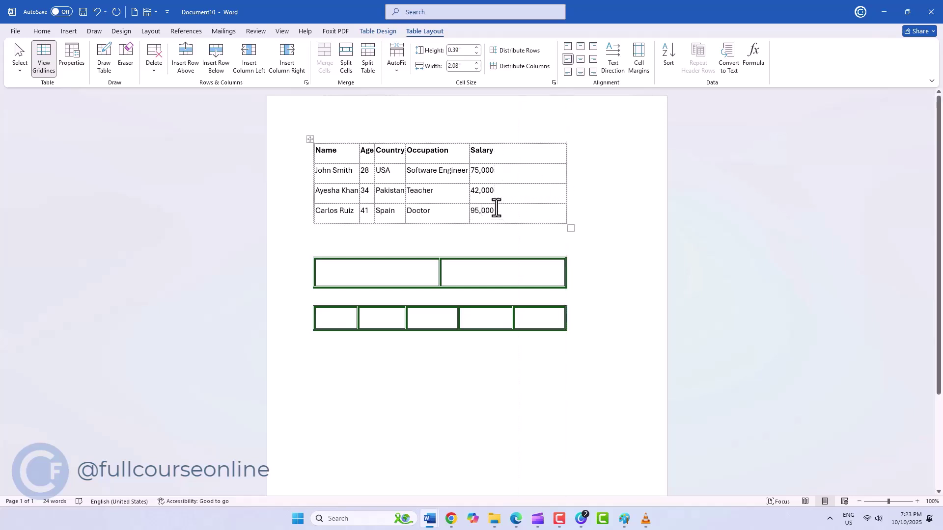
Try several cell alignments on the whole Salary column, including top right, centre right and centre, finishing with bottom centre.
left_click_drag(497, 210, 480, 152)
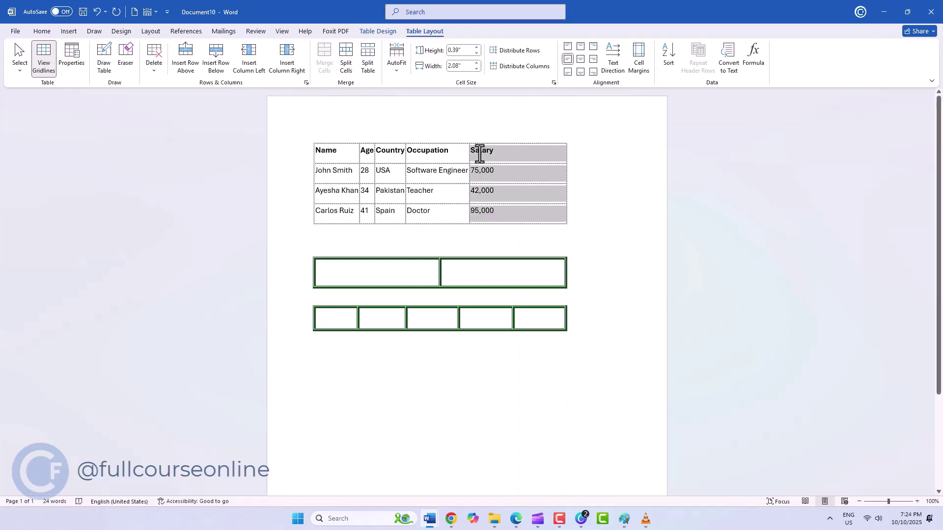
left_click(580, 45)
left_click(593, 47)
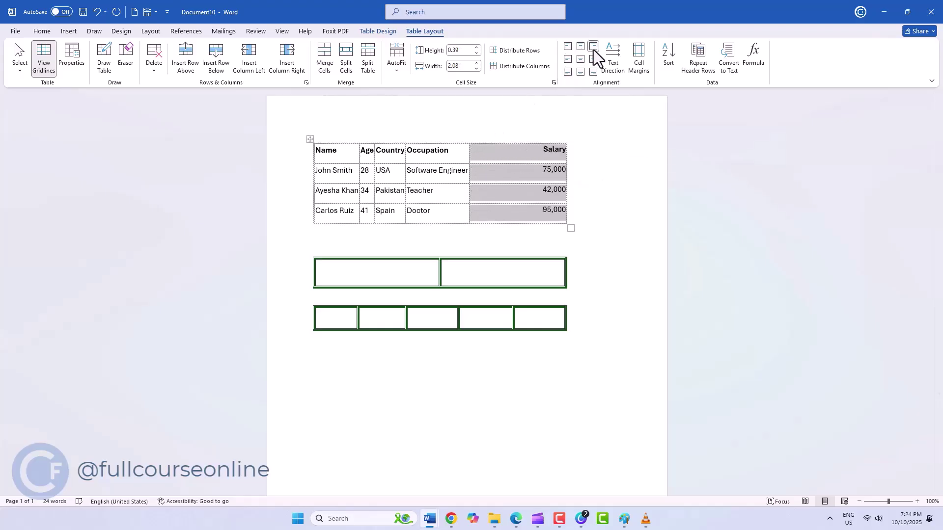
left_click(593, 59)
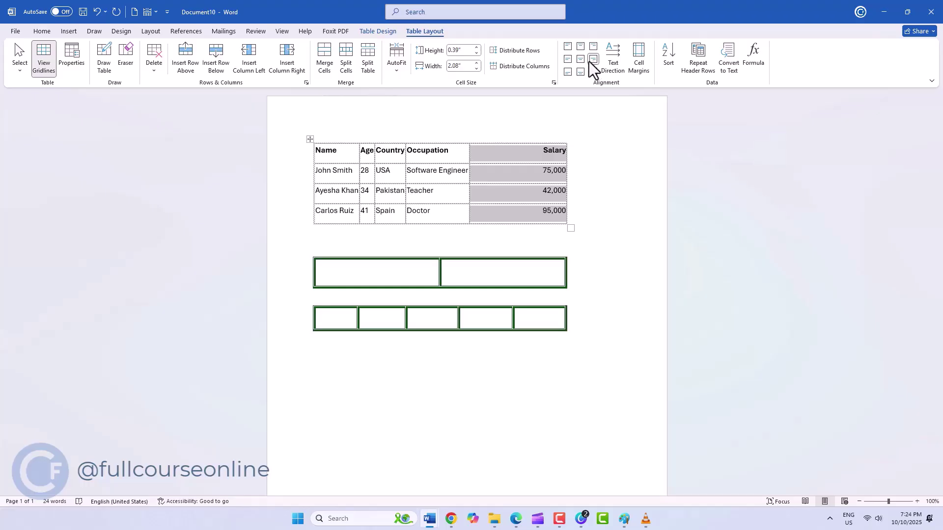
left_click(581, 59)
left_click(581, 72)
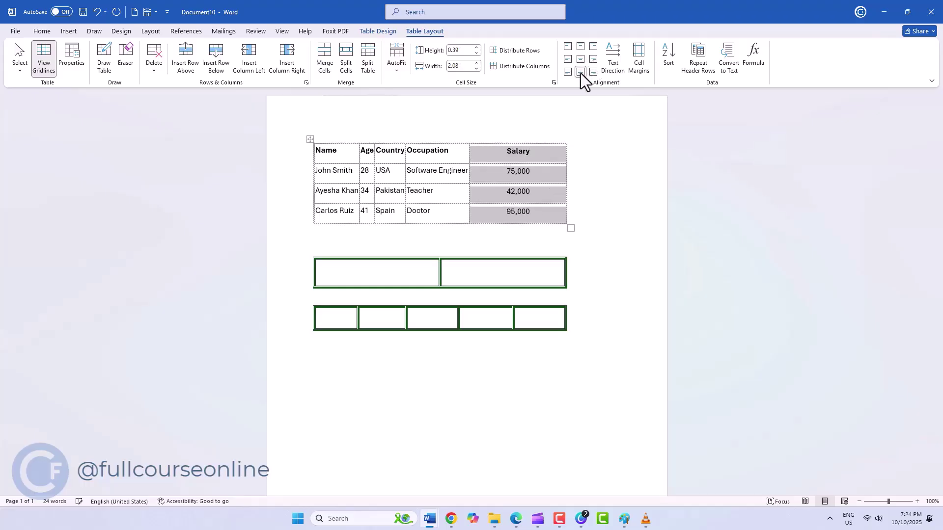
left_click(580, 190)
left_click(557, 185)
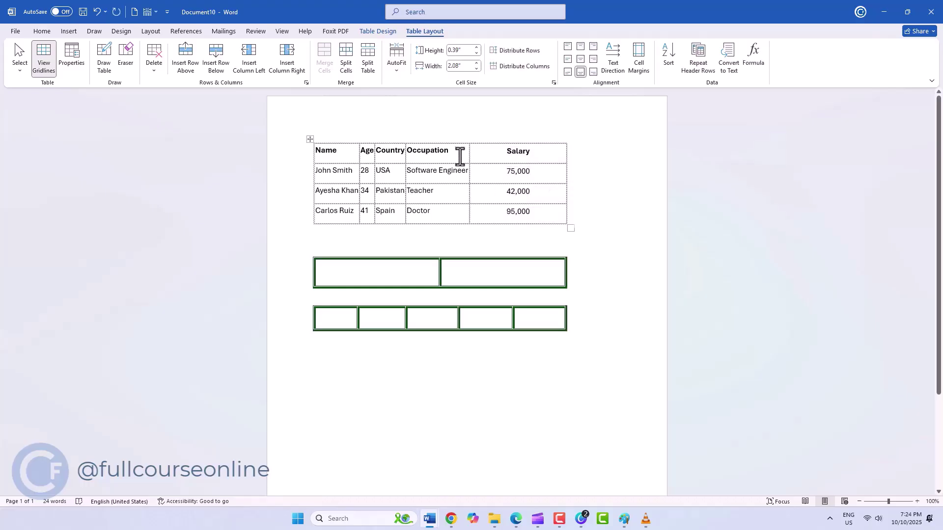
Rotate the text direction of the Occupation header cell twice so it reads from bottom to top.
left_click(457, 156)
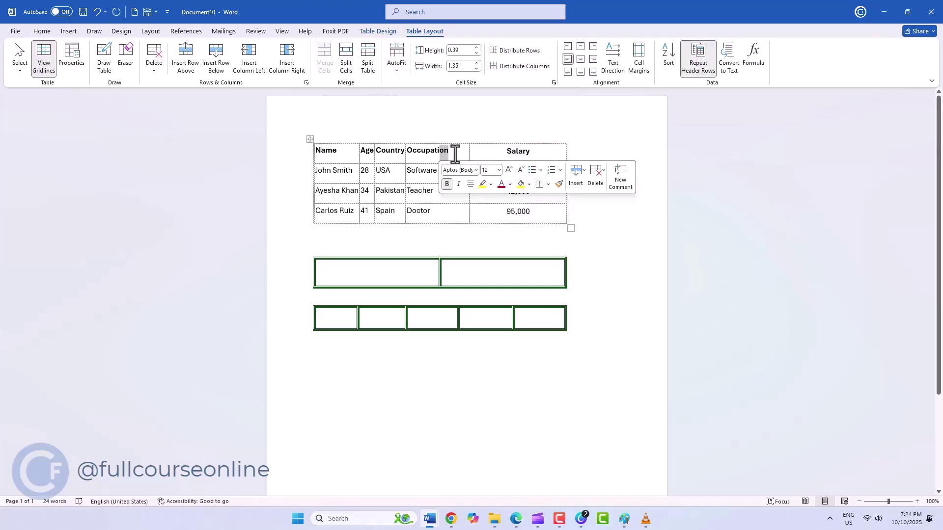
left_click(606, 70)
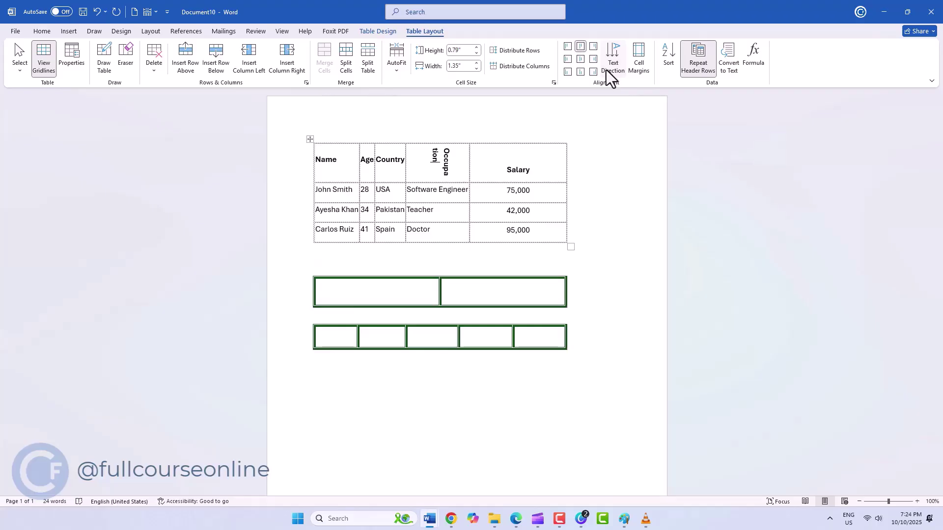
left_click(606, 70)
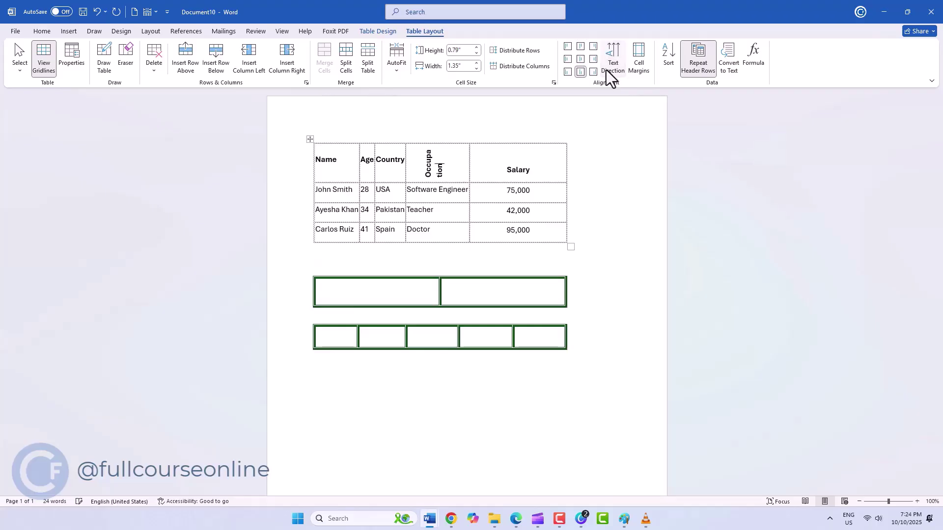
Increase the first table's default bottom, left and right cell margins by one increment each.
left_click(532, 171)
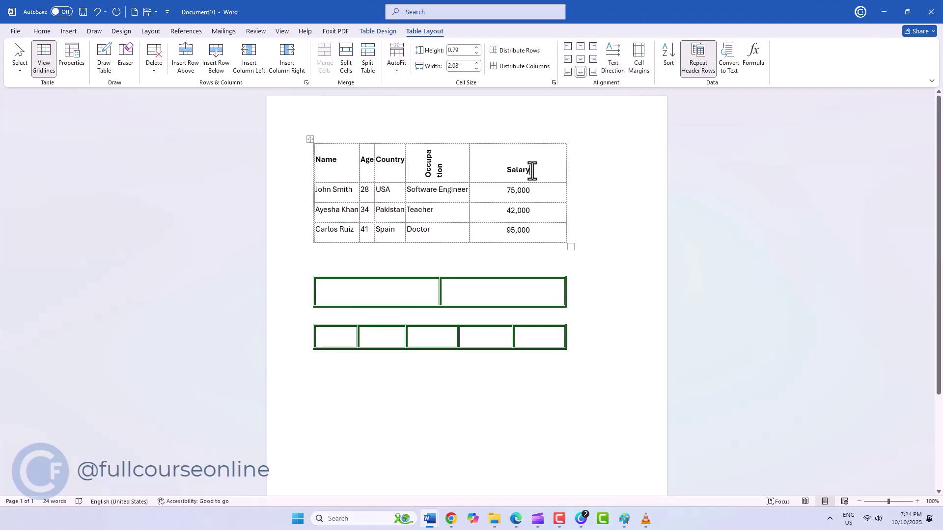
left_click(630, 73)
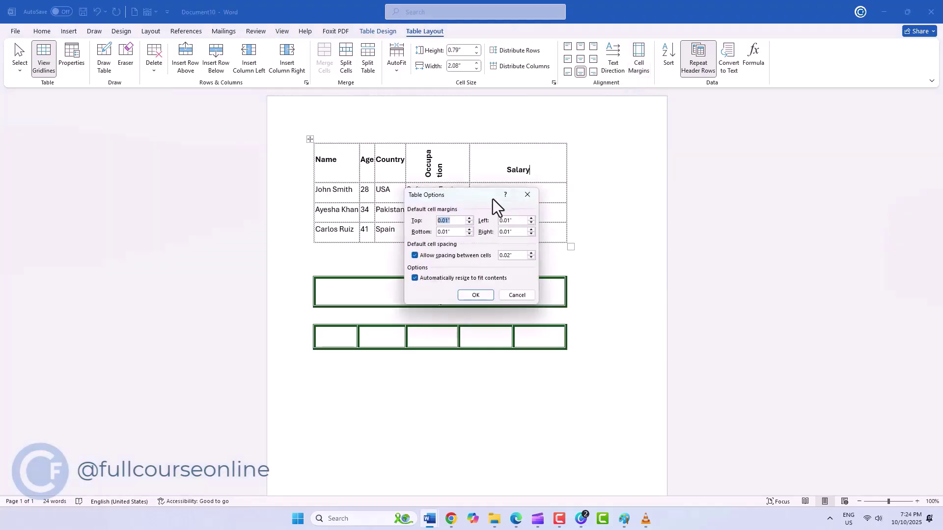
left_click(469, 229)
left_click(530, 220)
left_click(530, 230)
left_click(484, 294)
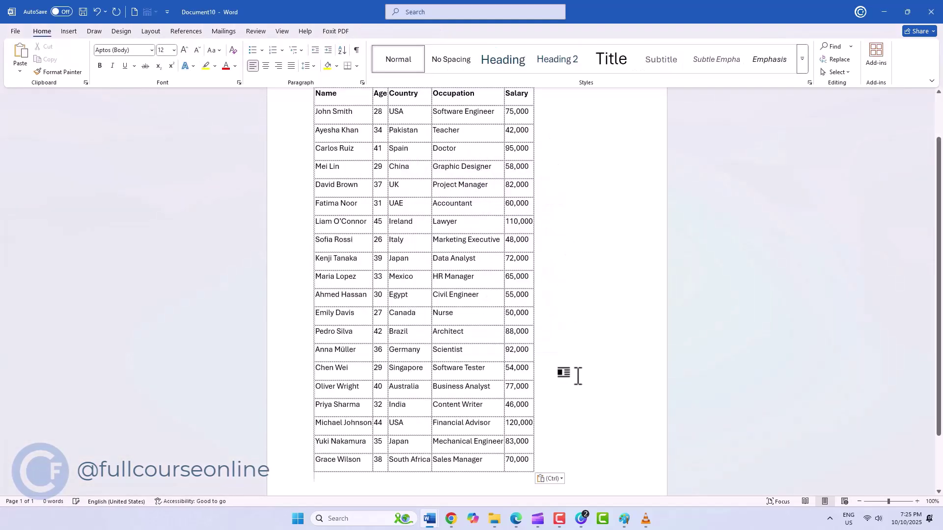
Sort the long employee table by the Name column as text in ascending order, and select the whole table.
scroll(565, 375, "up", 1)
left_click(367, 177)
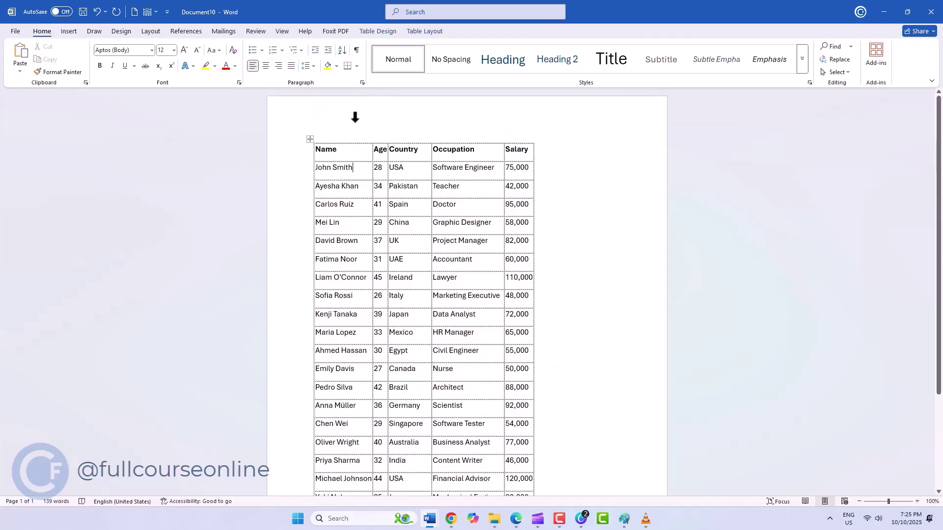
left_click(417, 36)
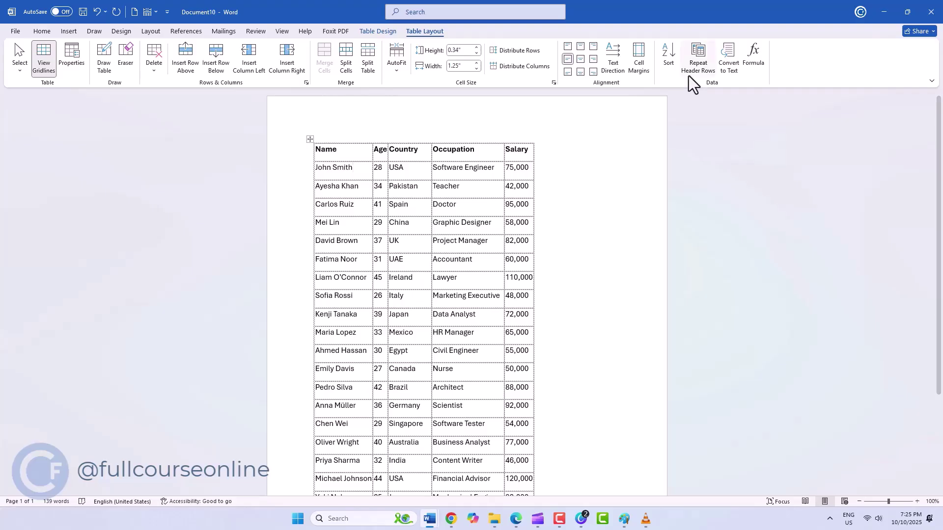
left_click(669, 66)
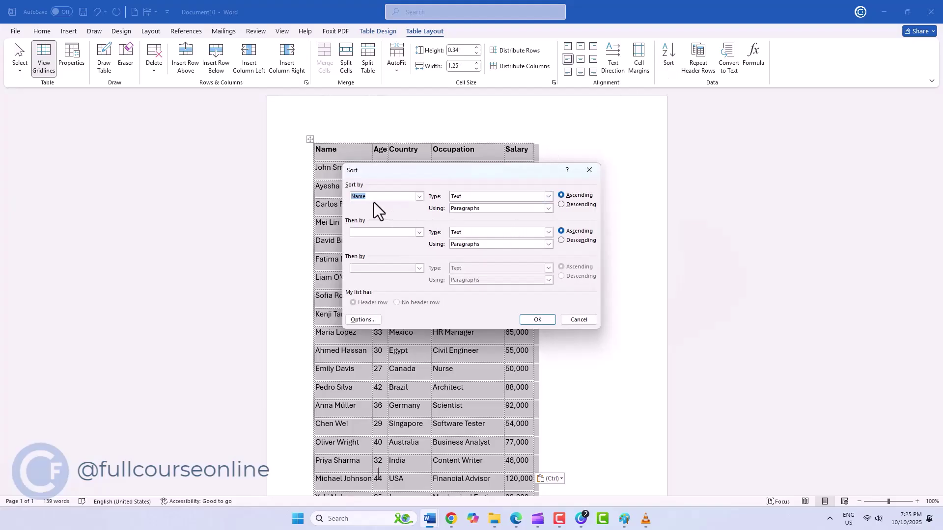
left_click(534, 320)
left_click(395, 167)
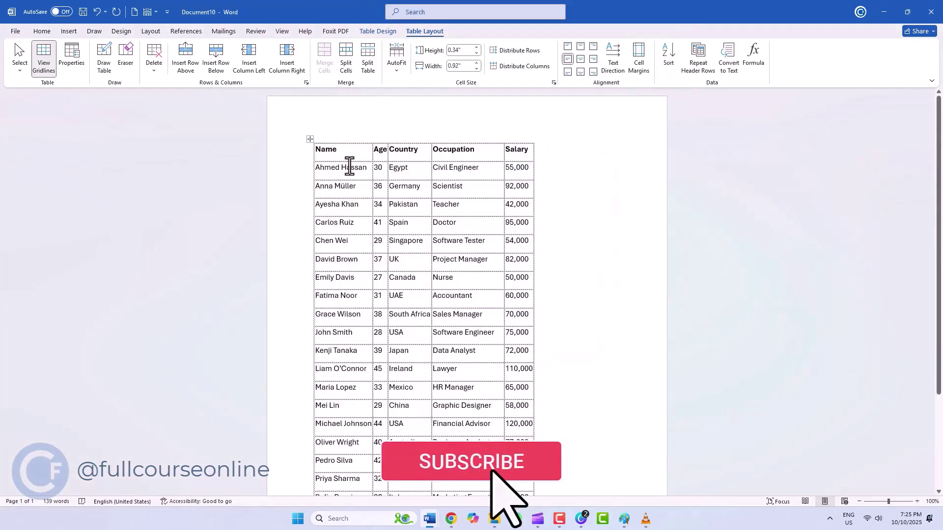
left_click(310, 139)
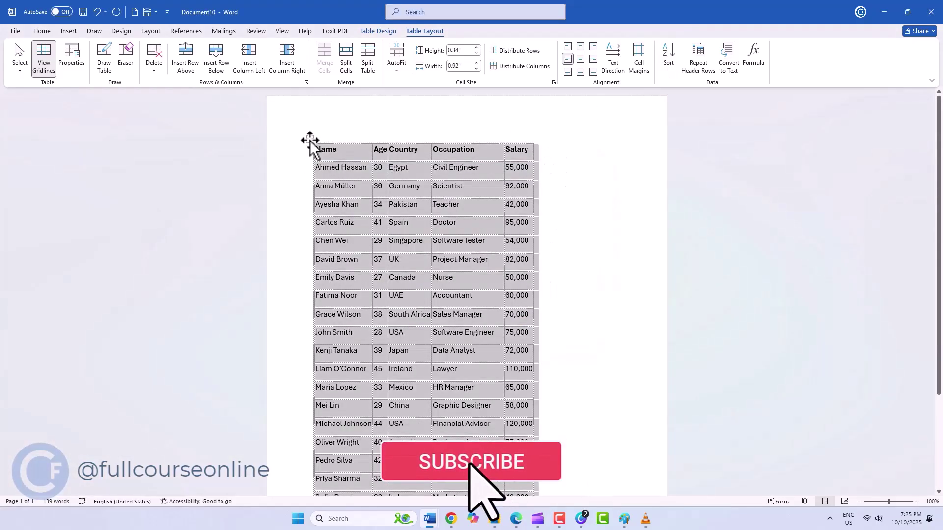
Convert the selected employee table to text, separating the text with tabs, and deselect the result.
left_click(730, 69)
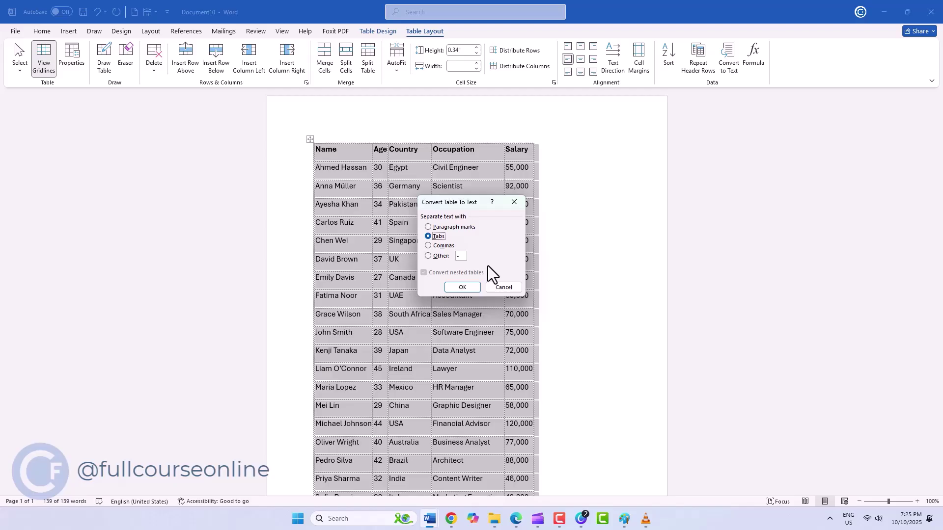
left_click(462, 288)
left_click(558, 290)
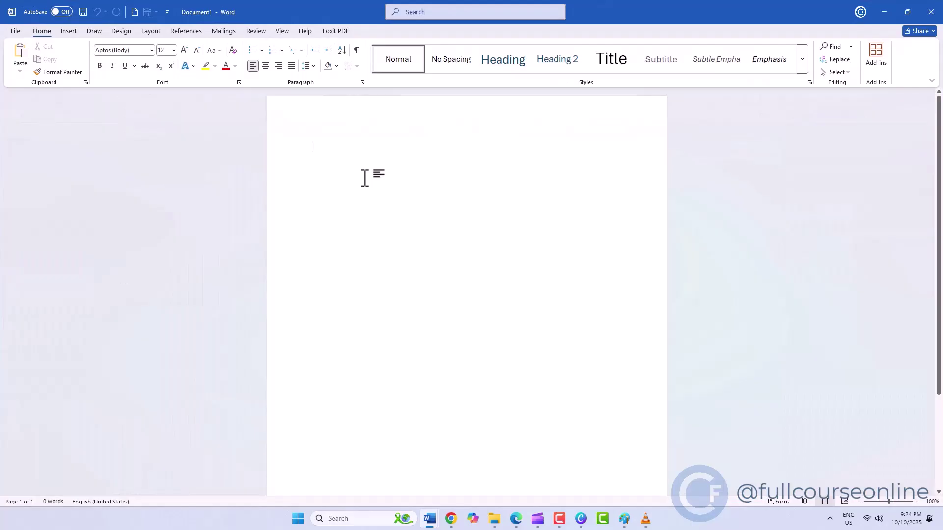
Preview the Line, Pie and Bar chart types, and insert a Clustered Column chart into the blank document.
left_click(64, 29)
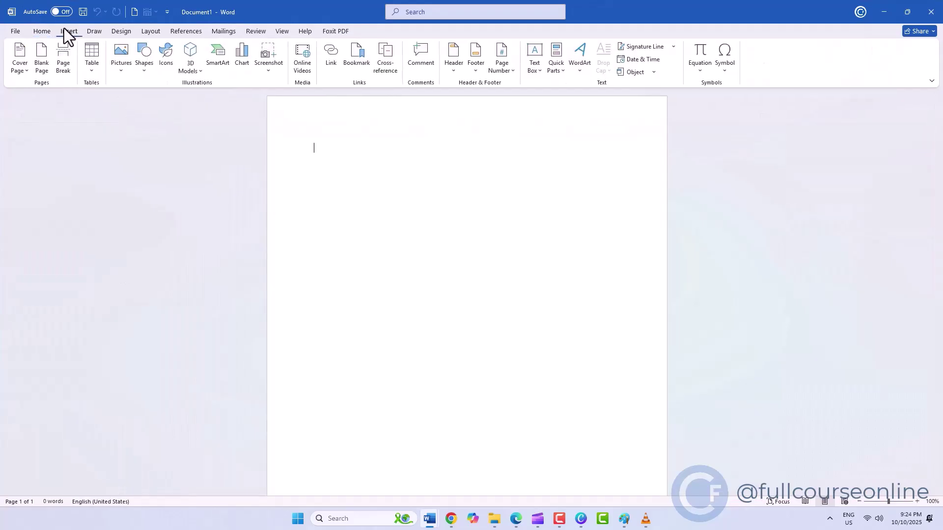
left_click(242, 58)
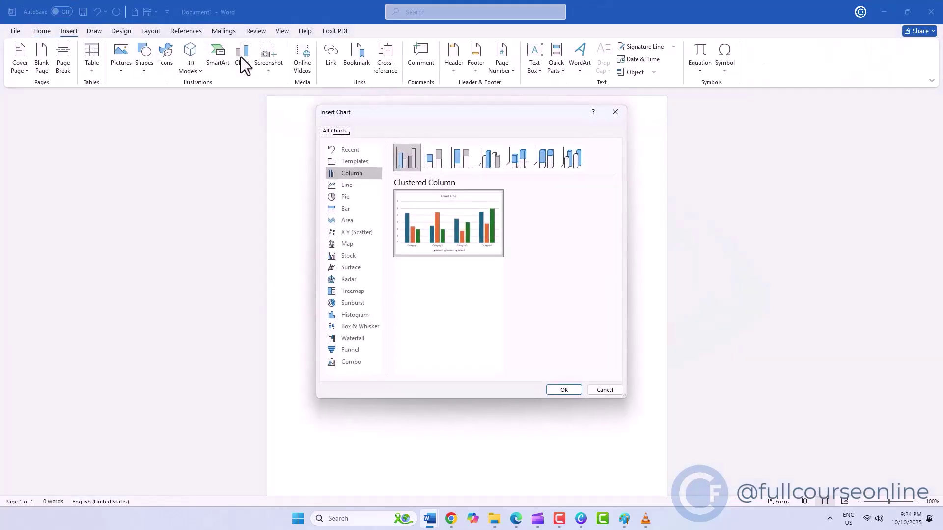
left_click(363, 185)
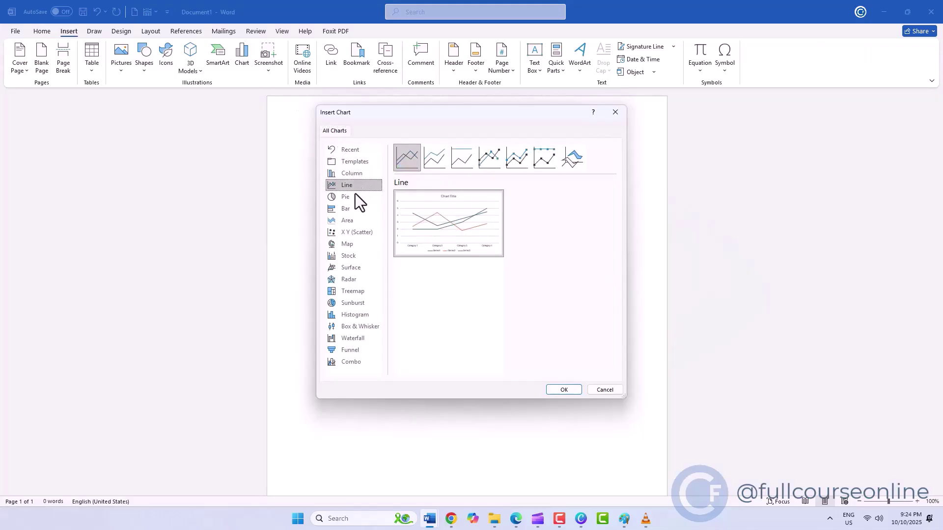
left_click(355, 196)
left_click(356, 207)
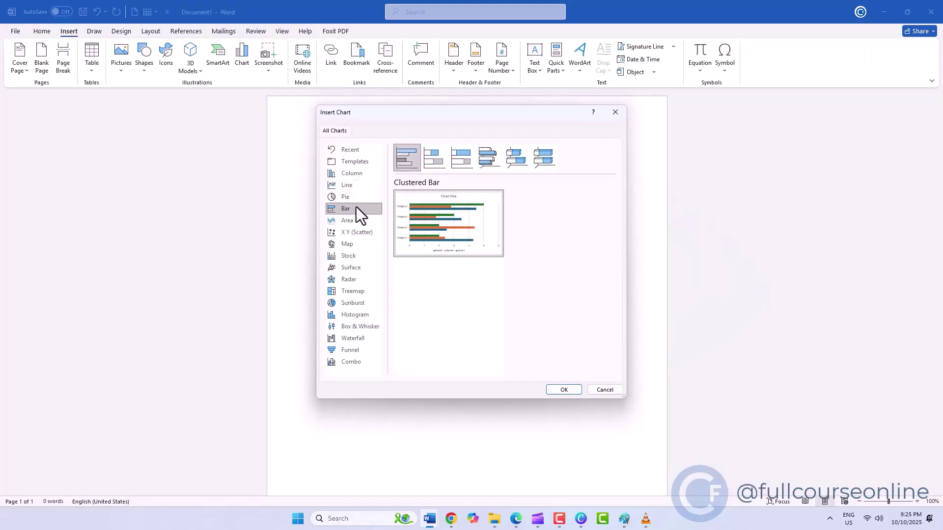
left_click(351, 173)
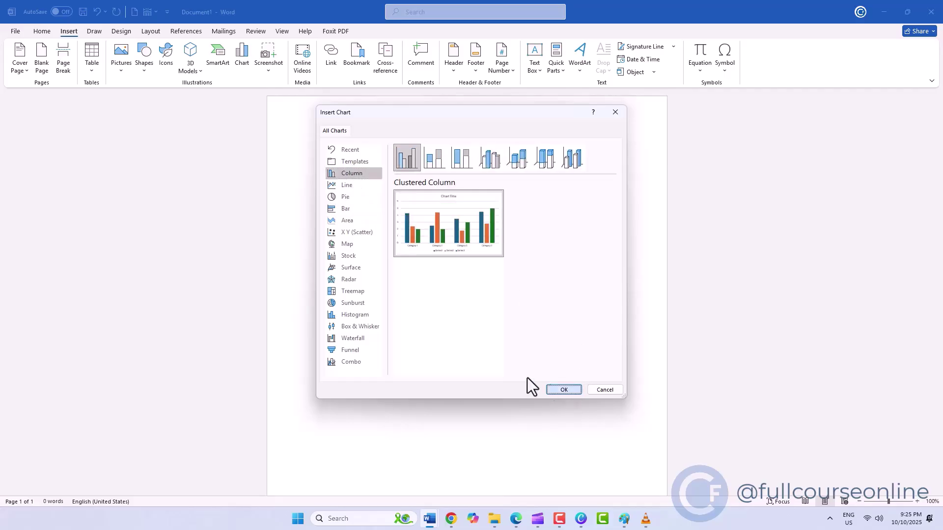
left_click(551, 389)
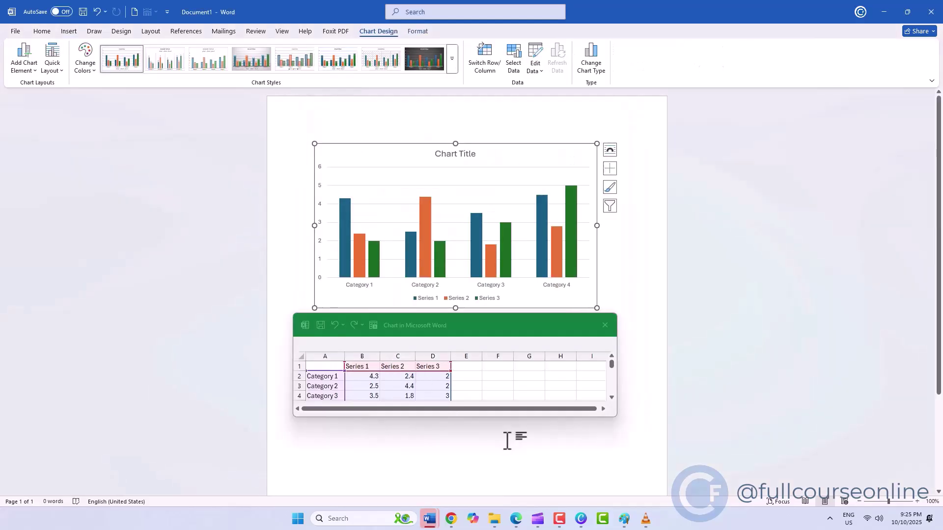
Enlarge the chart's data sheet and rename the four categories as 2001, 2002, 2003 and 2004.
left_click_drag(617, 416, 674, 459)
left_click(319, 377)
type("2001")
left_click(316, 387)
type("2002")
left_click(320, 396)
type("2003")
left_click(326, 406)
type("2004")
Rename the first two chart series as Oil and Gas, and close the chart's data sheet.
left_click(351, 363)
type("Oil")
left_click(390, 366)
type("Gas")
left_click(415, 368)
left_click(661, 325)
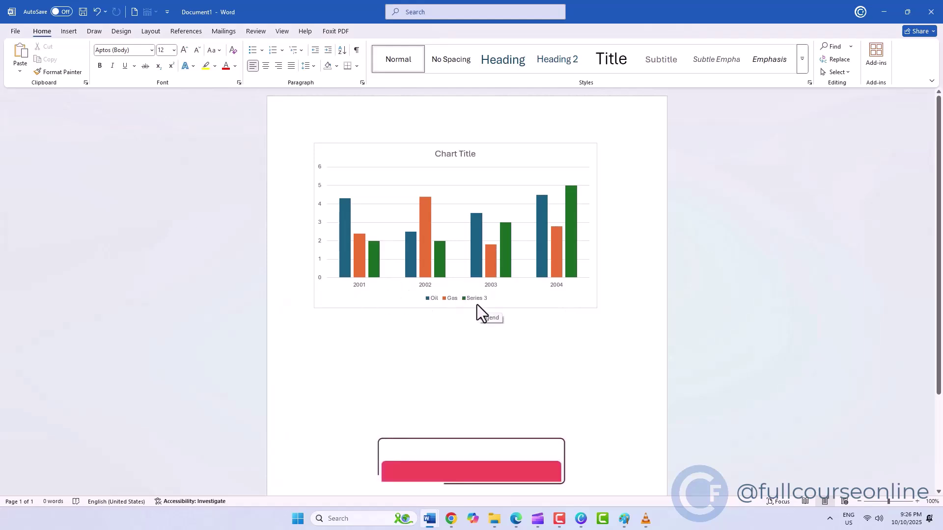
Try switching chart elements such as the axes and data labels on and off, and remove the chart's legend.
left_click(334, 152)
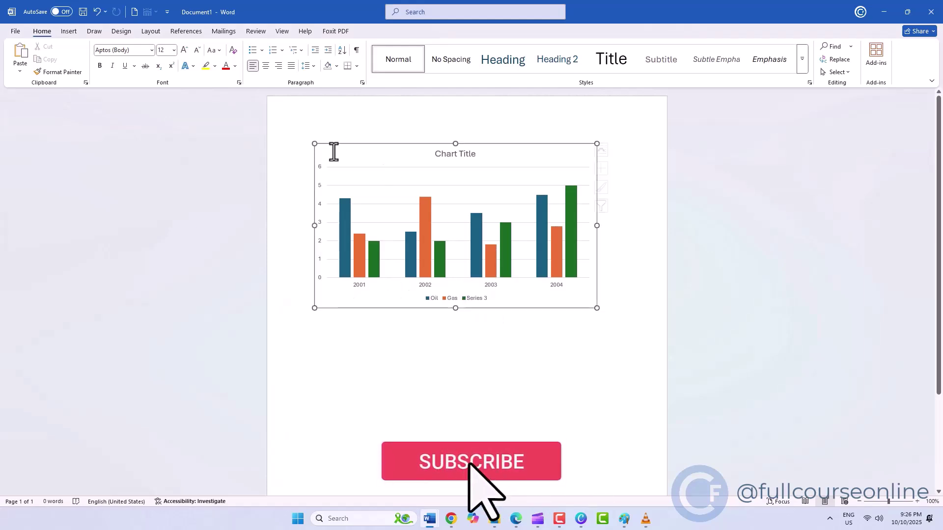
left_click(370, 32)
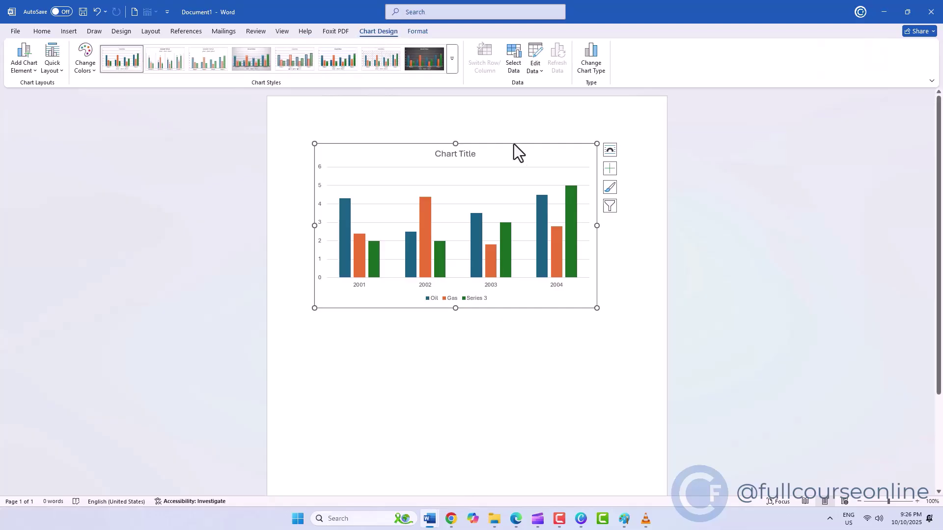
left_click(612, 170)
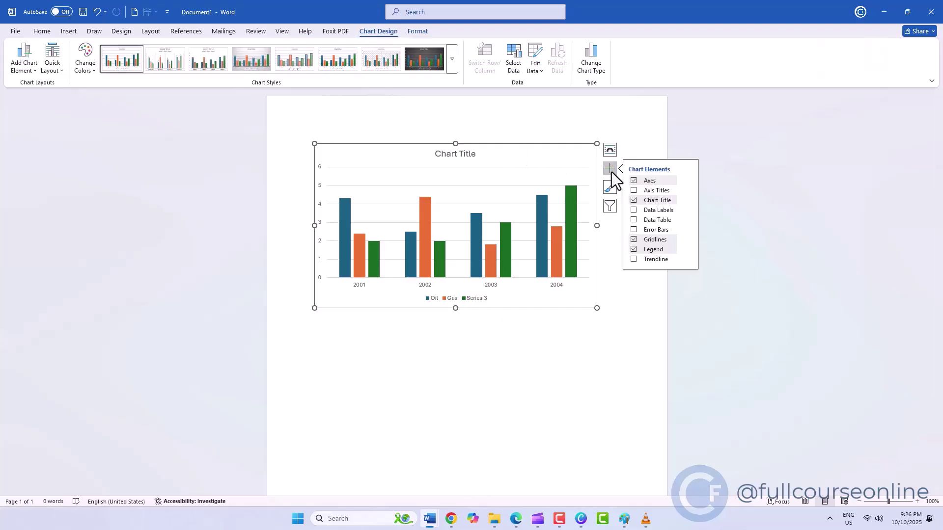
left_click(633, 184)
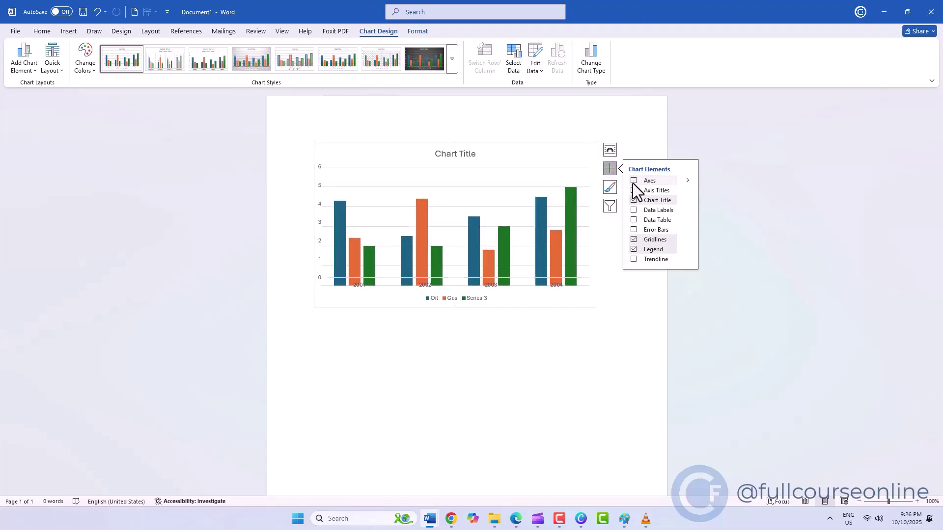
left_click(633, 184)
left_click(634, 210)
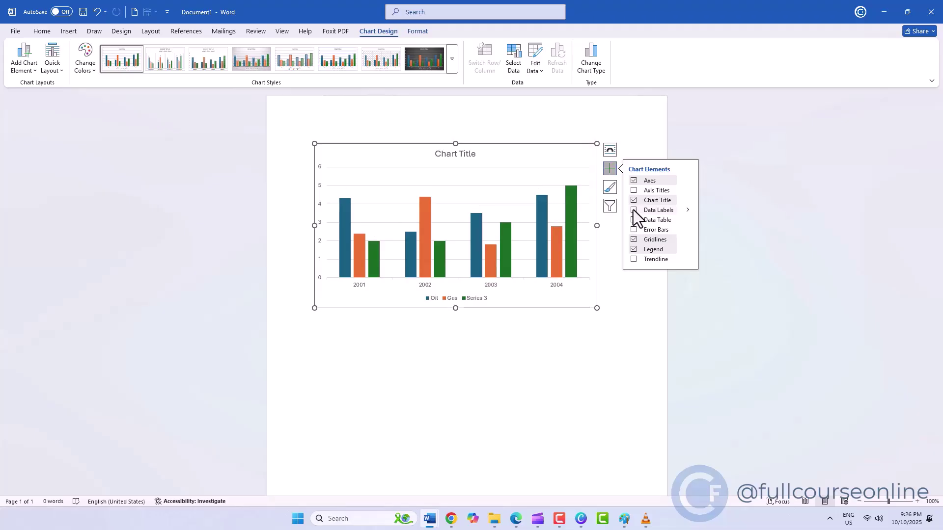
left_click(633, 219)
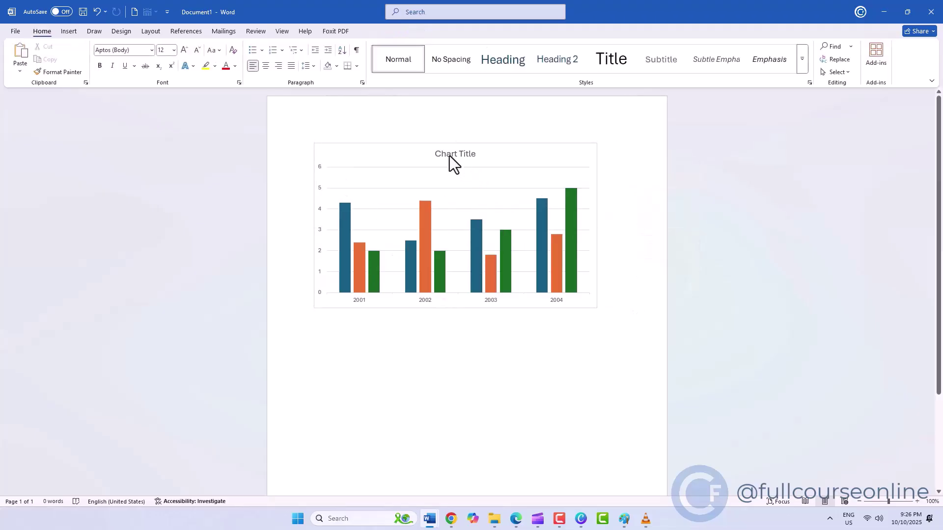
Replace the chart's title text with "Progress".
double_click(449, 156)
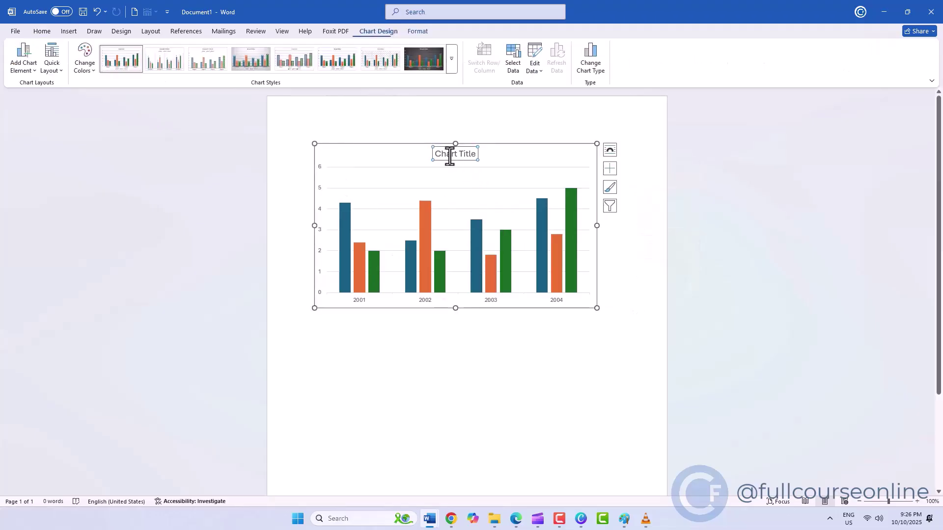
left_click_drag(368, 153, 411, 158)
type("Progress")
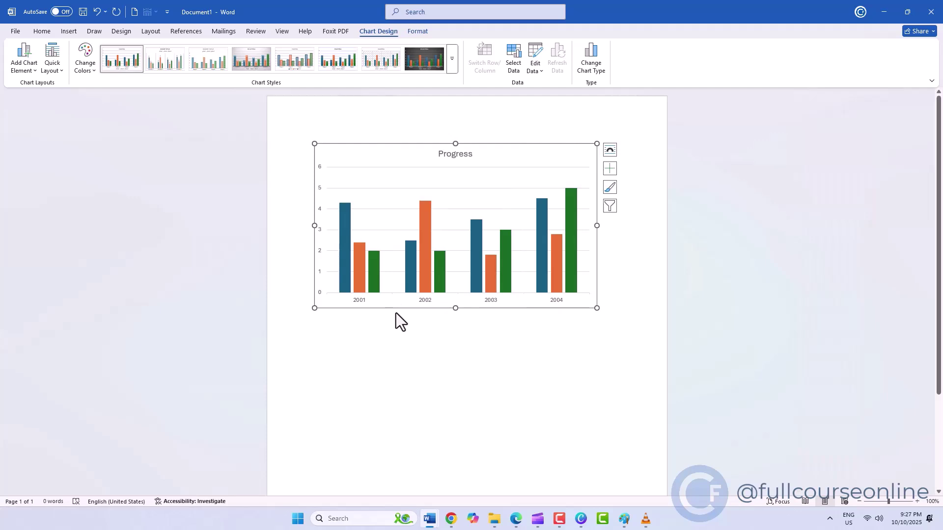
Change the Progress chart's type to Line and apply the fourth chart style with the bold title.
left_click(599, 70)
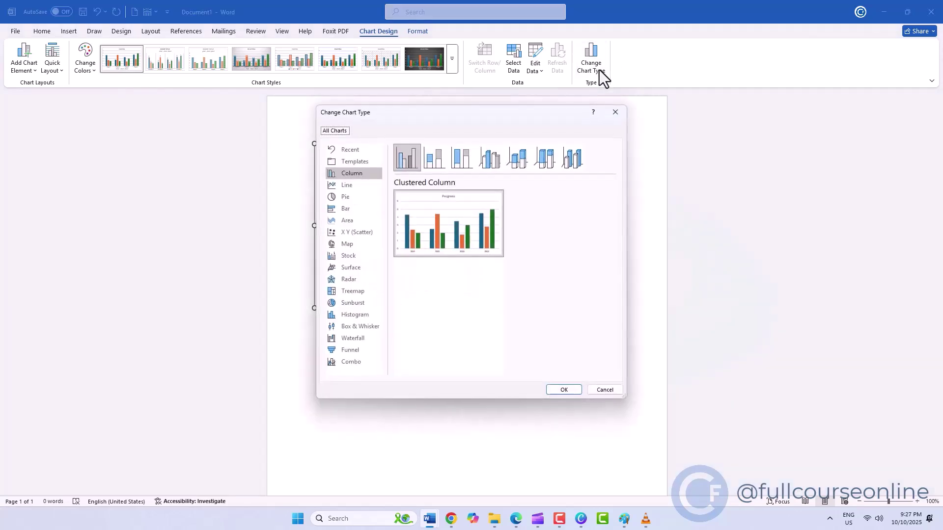
left_click(346, 186)
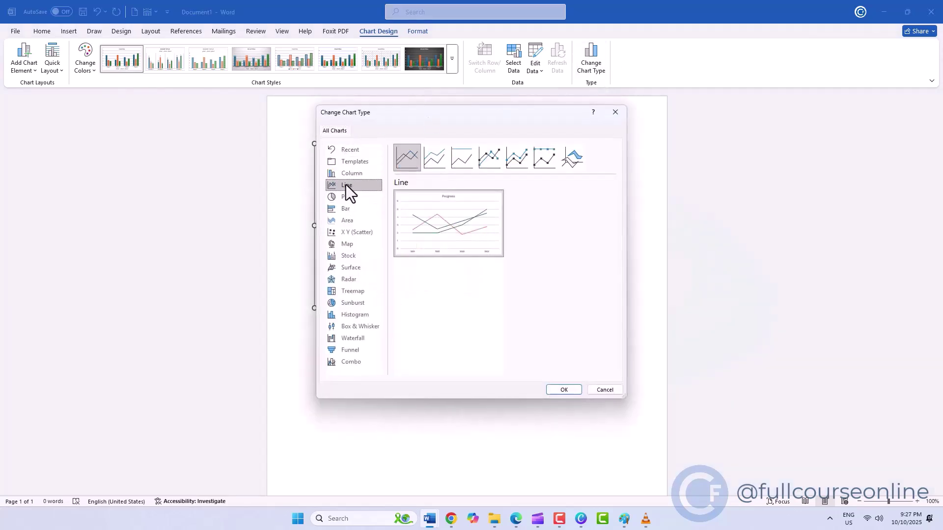
left_click(556, 391)
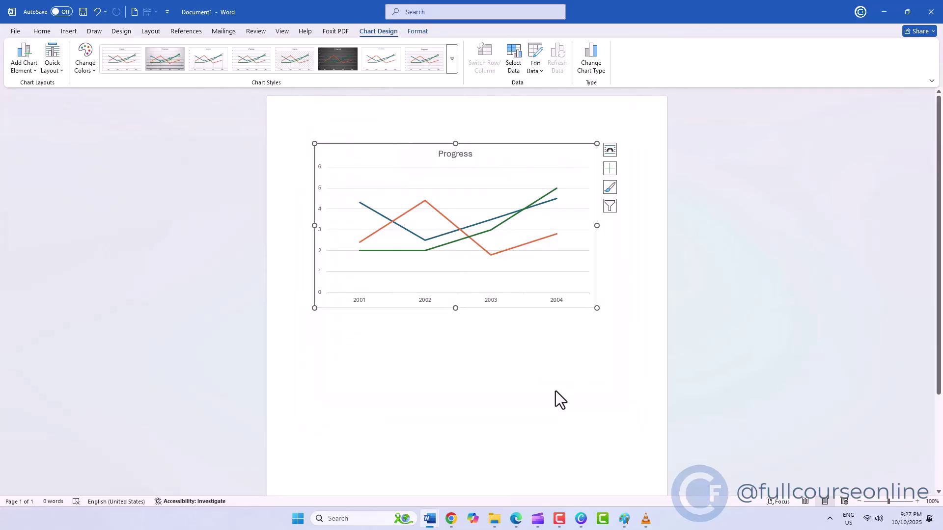
left_click(450, 70)
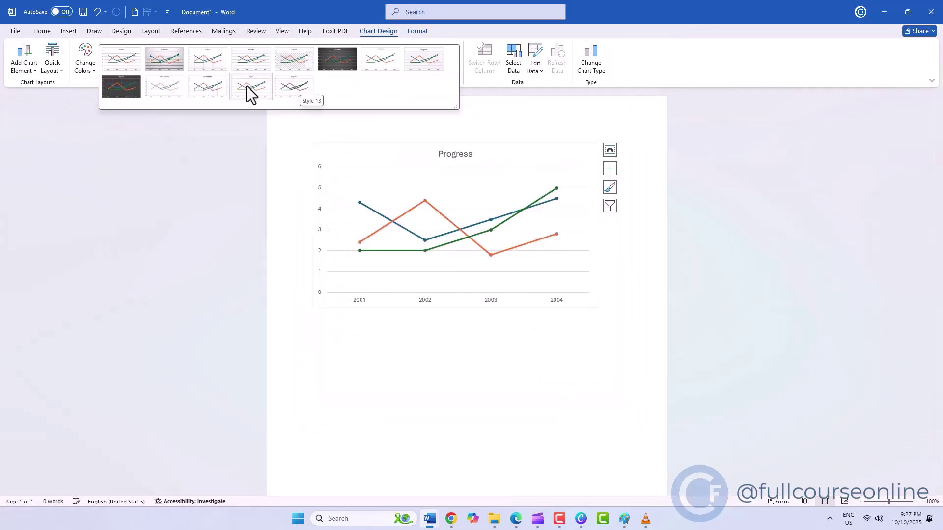
left_click(253, 46)
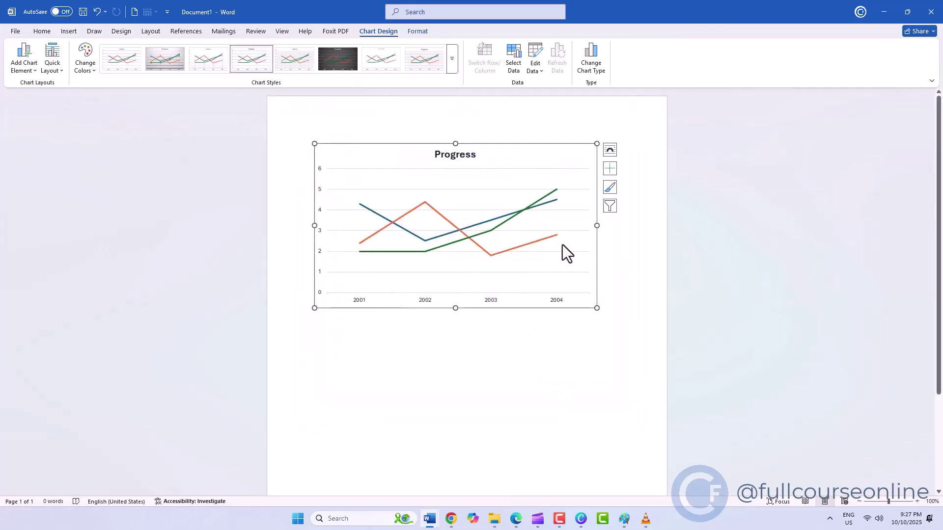
Try the chart filter on the Oil series and close the filter list.
left_click(609, 211)
left_click(644, 249)
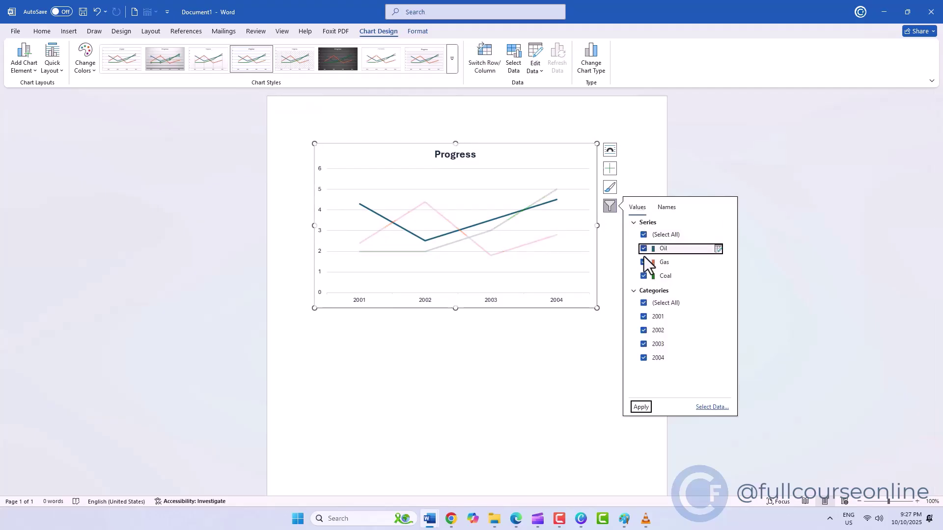
left_click(653, 428)
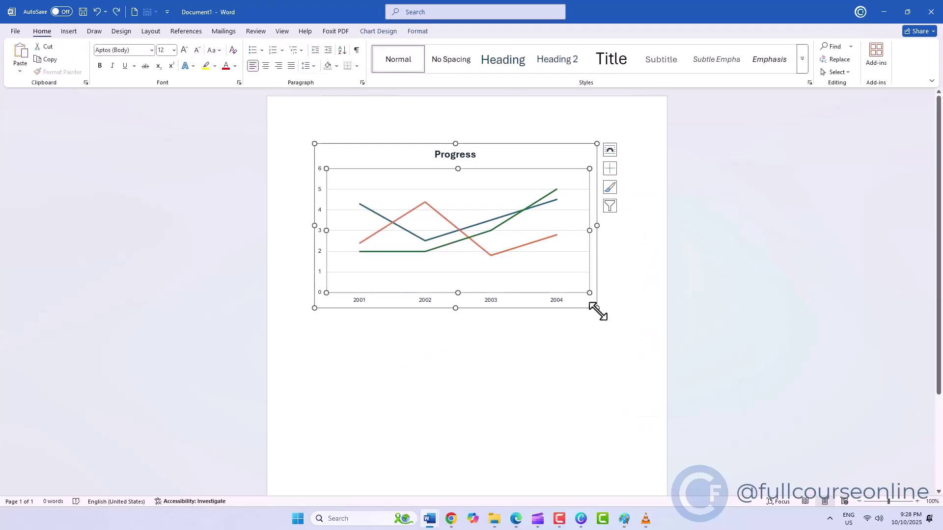
Enlarge the line chart slightly by its lower-right corner and open its Format Chart Area options.
left_click_drag(597, 309, 619, 322)
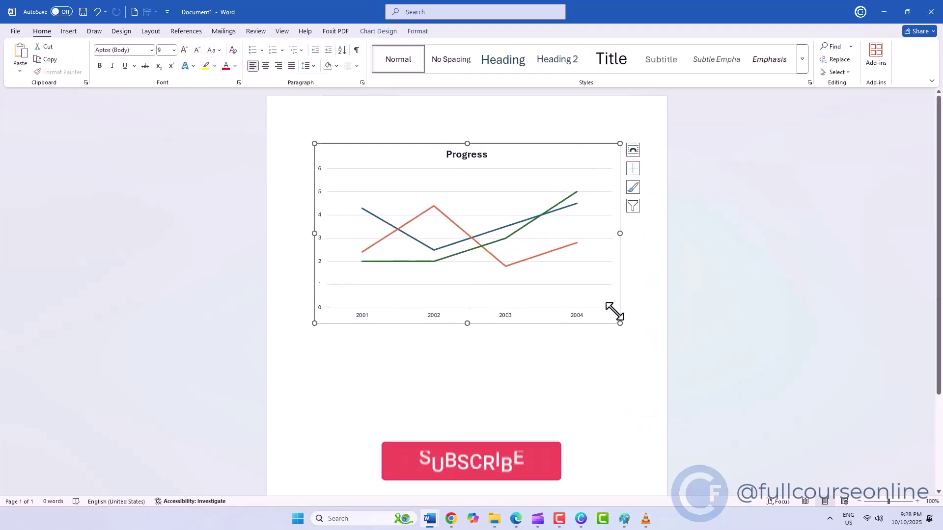
double_click(564, 231)
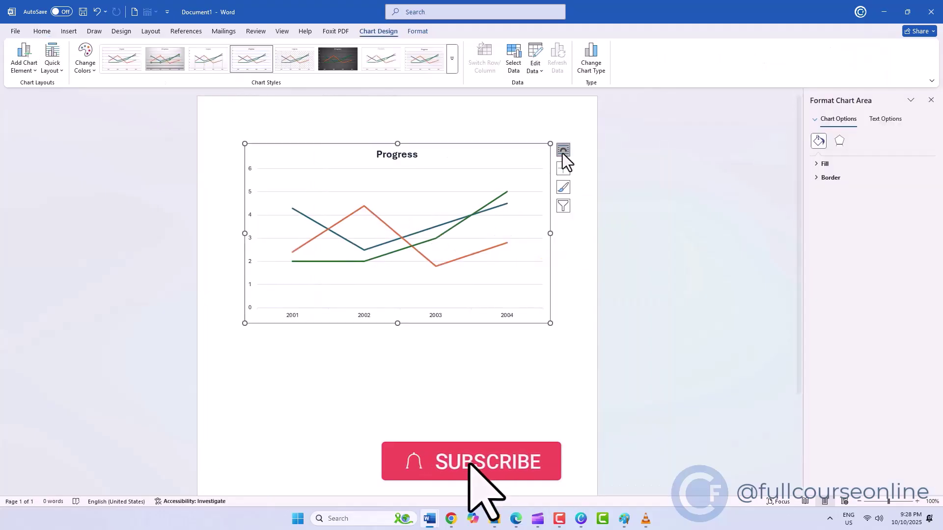
Set the chart's text wrapping to Tight, move it further down the page, and deselect it.
left_click(563, 151)
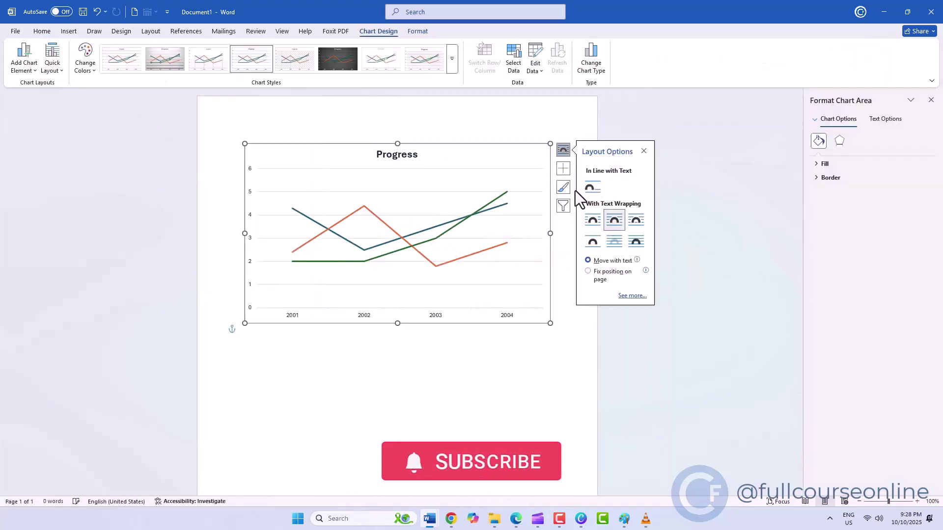
left_click_drag(523, 161, 525, 214)
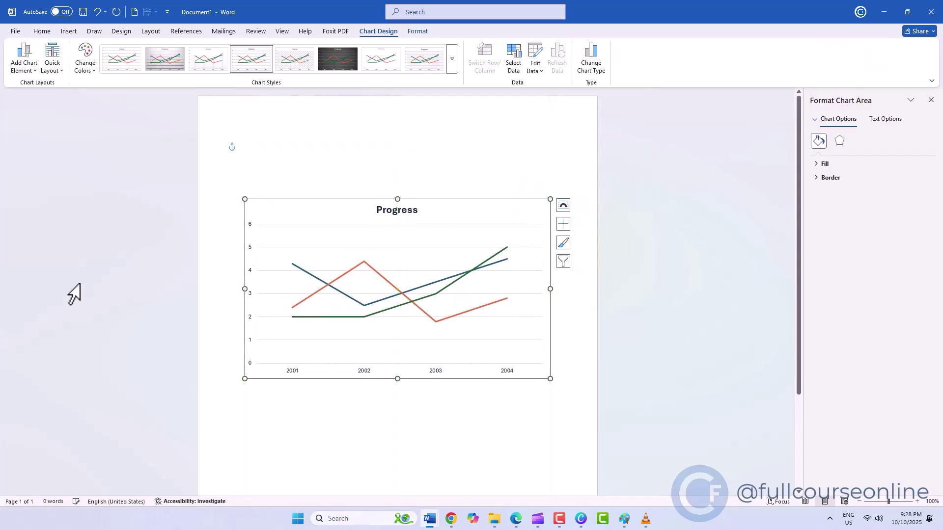
left_click(208, 313)
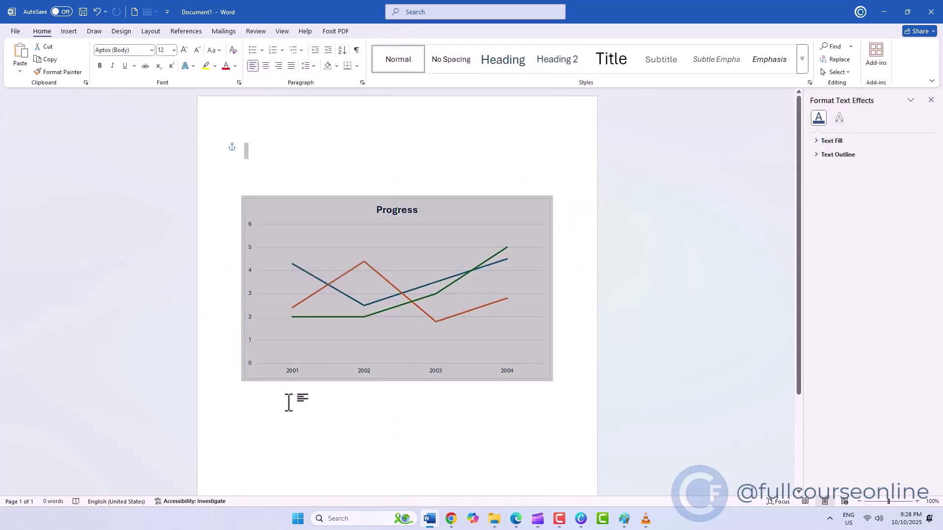
left_click(288, 403)
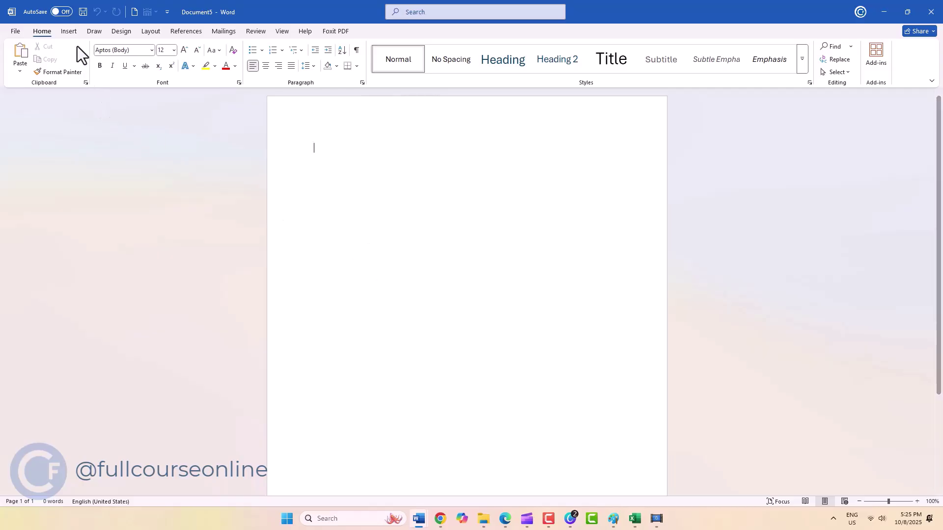
Draw a rectangle about 4.1 inches wide and 2.4 inches high in the upper part of the blank page.
left_click(76, 33)
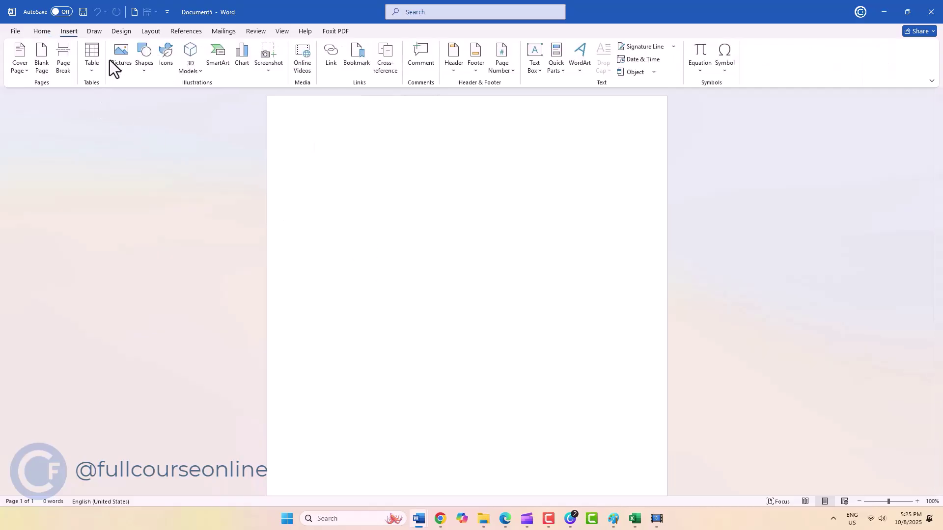
left_click(143, 71)
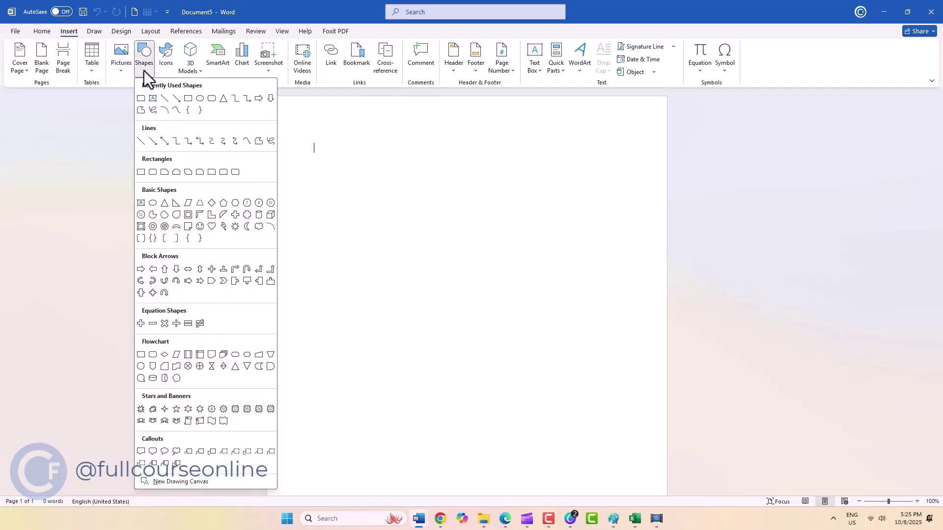
left_click(190, 102)
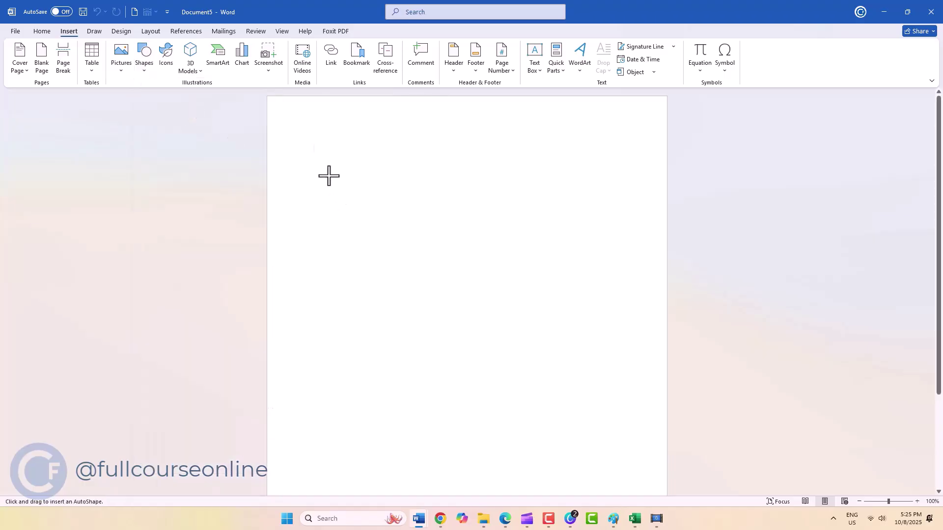
mouse_move(333, 185)
left_mouse_down()
mouse_move(432, 255)
mouse_move(520, 291)
left_mouse_up()
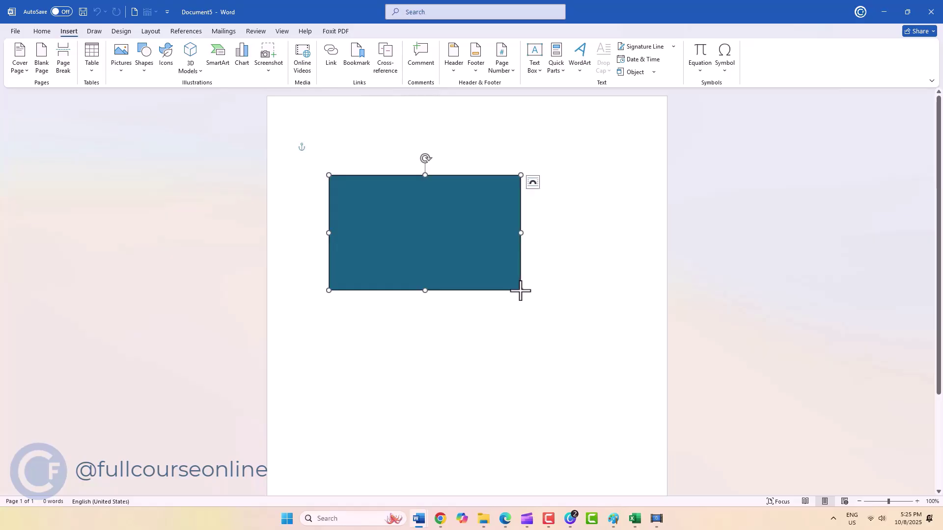
Add the text "Welcome to Full Course Online" inside the rectangle.
right_click(384, 242)
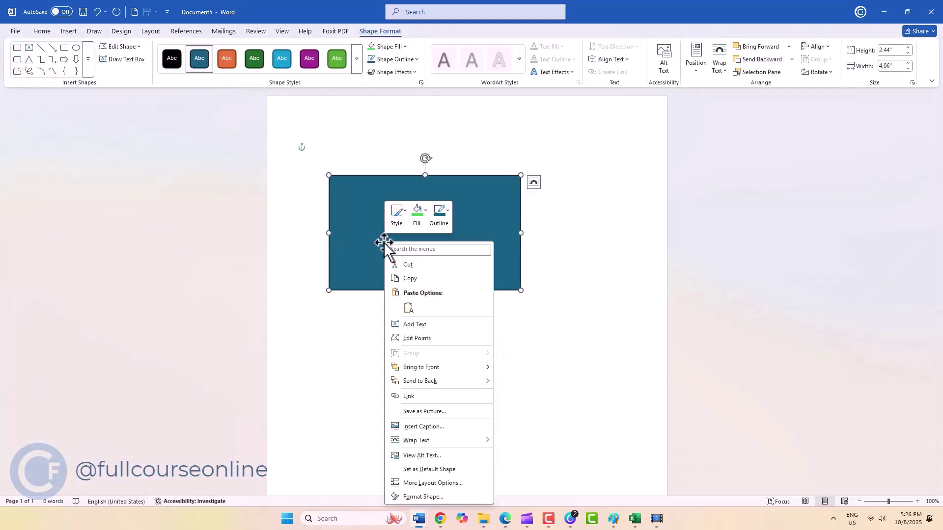
left_click(423, 326)
type("We")
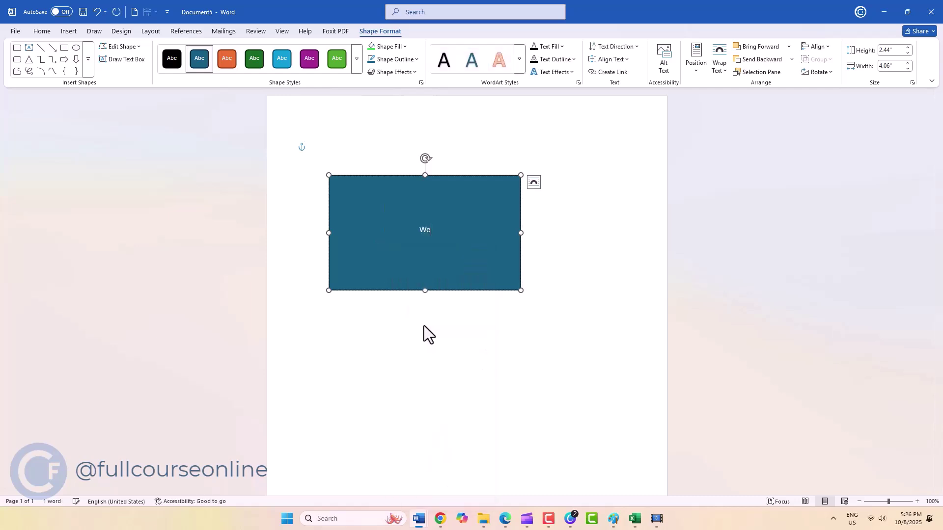
type("lcome to Full Course Online")
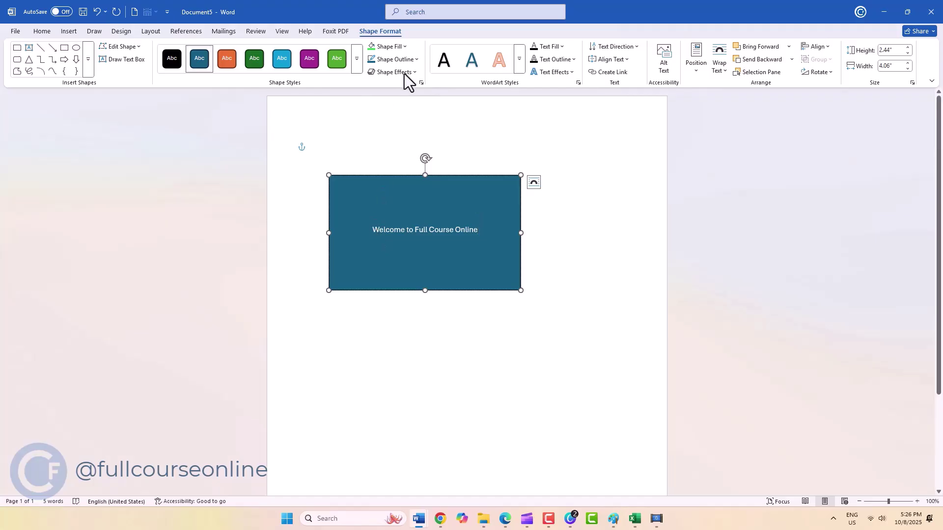
Fill the rectangle with a light mint green from the standard palette of additional fill colors.
left_click(405, 47)
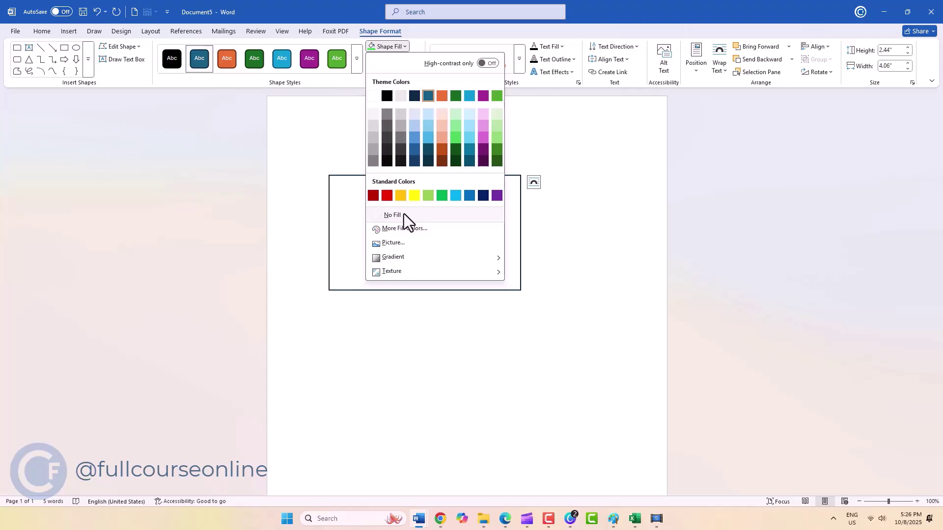
left_click(462, 231)
left_click(462, 315)
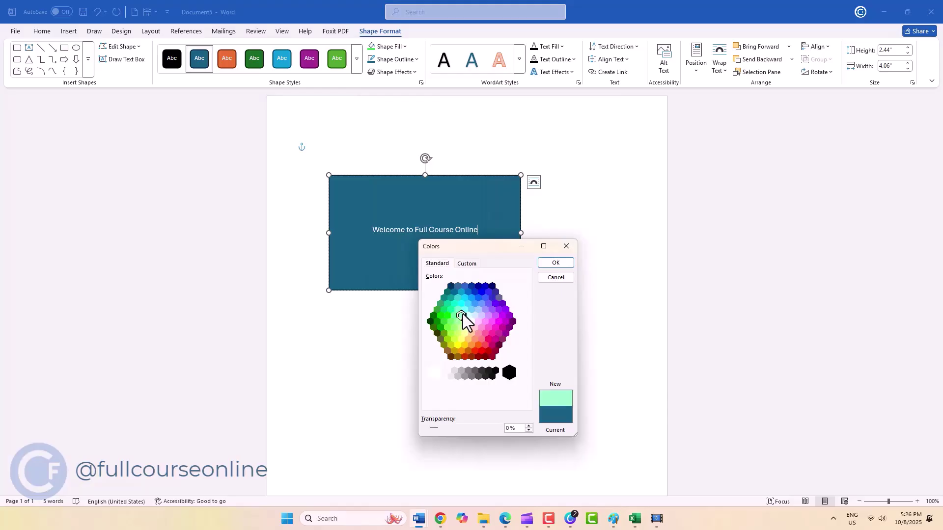
left_click(549, 264)
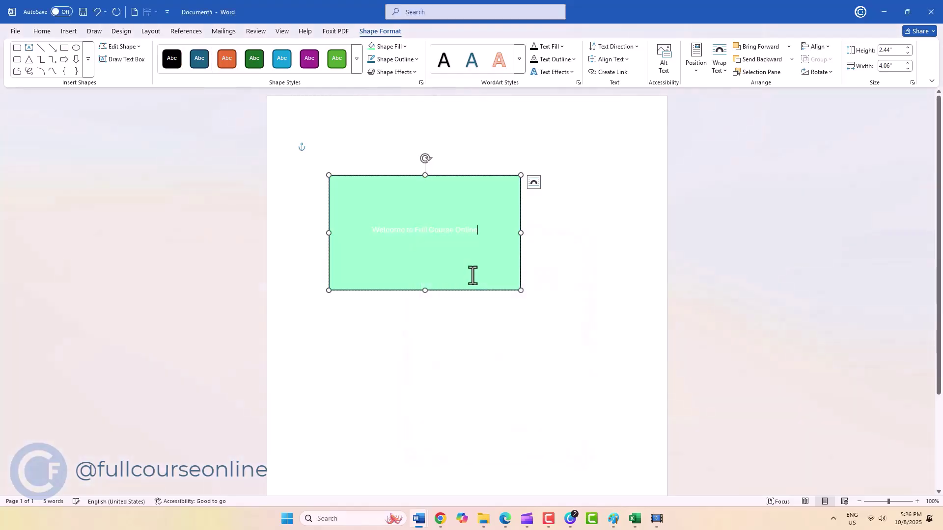
Fill the rectangle with the picture Screenshot_2025.09.23_20.26.07.552.png from the BlueStacks pictures folder.
left_click(406, 48)
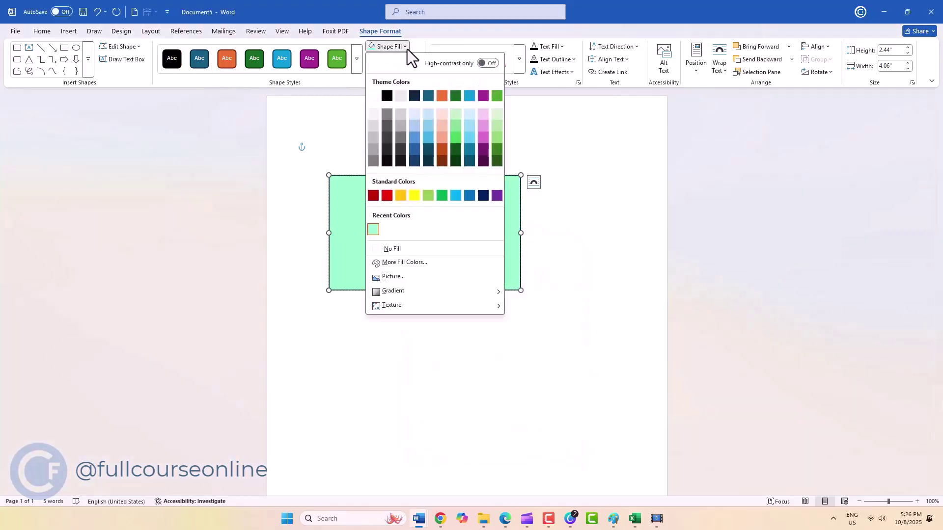
left_click(401, 283)
left_click(387, 227)
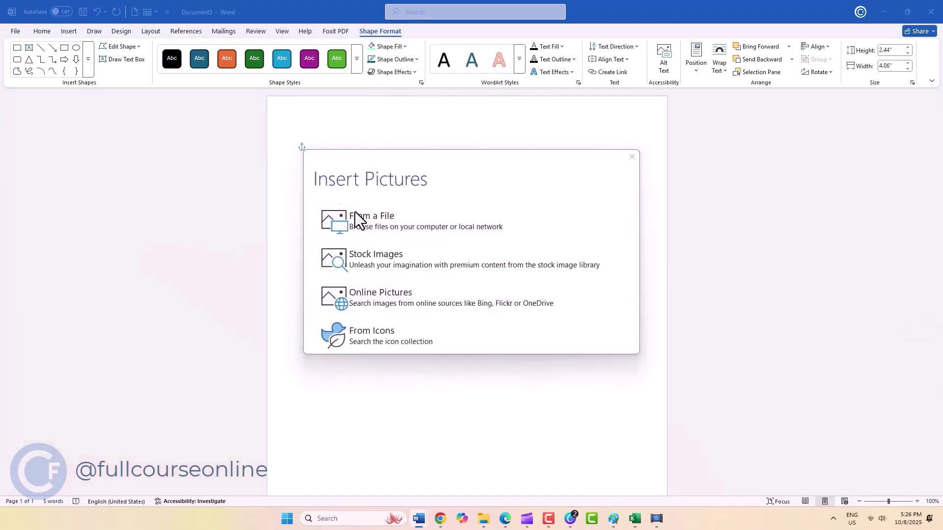
double_click(100, 81)
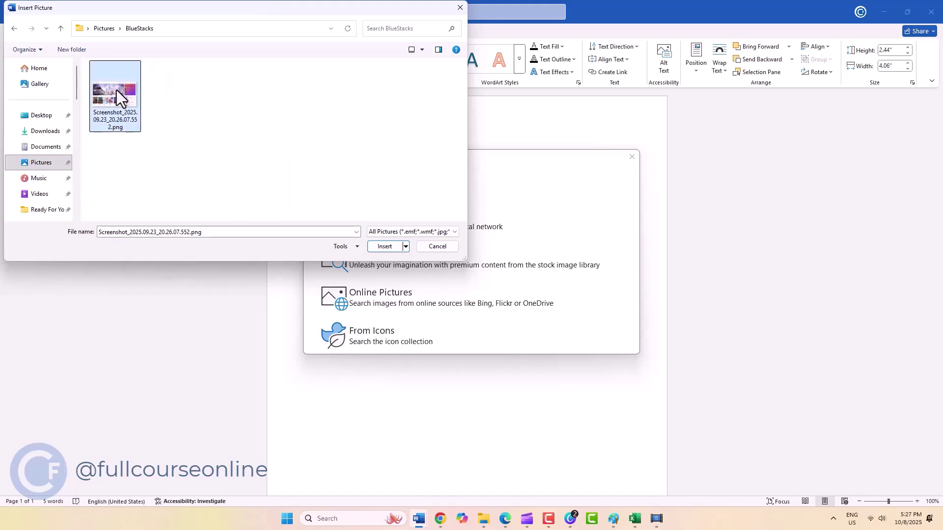
double_click(117, 93)
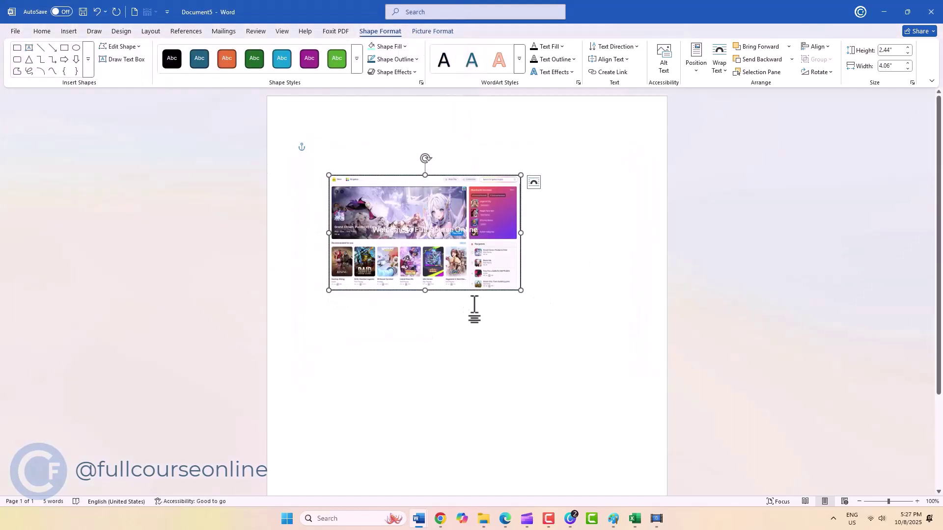
Apply a light-variation gradient fill to the rectangle.
left_click(406, 48)
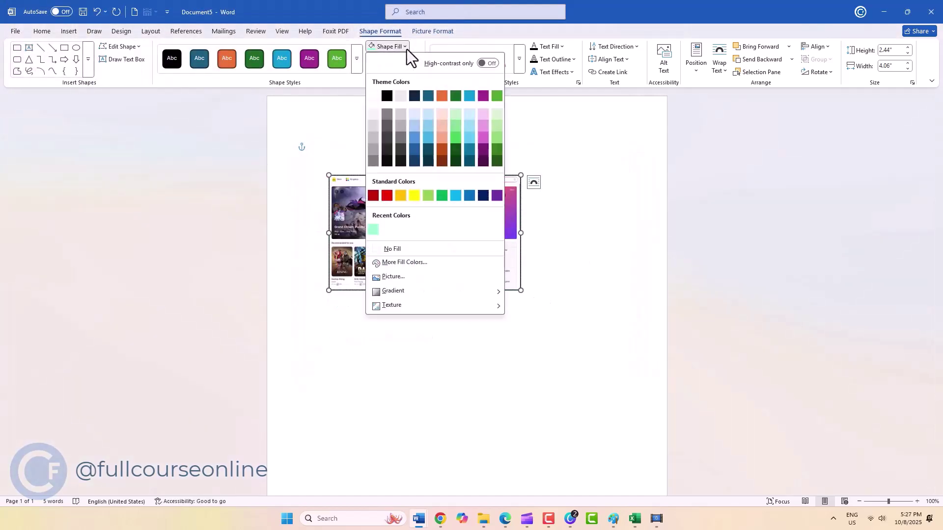
mouse_move(427, 290)
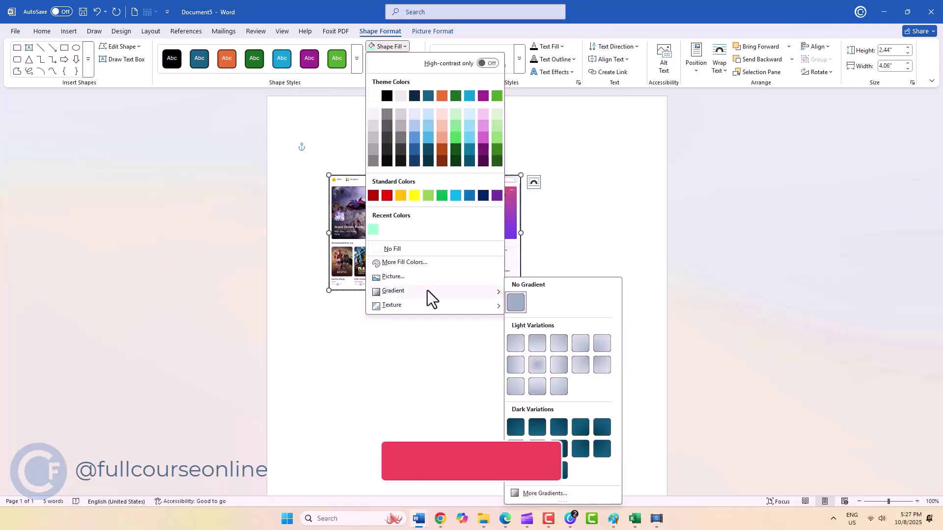
left_click(558, 393)
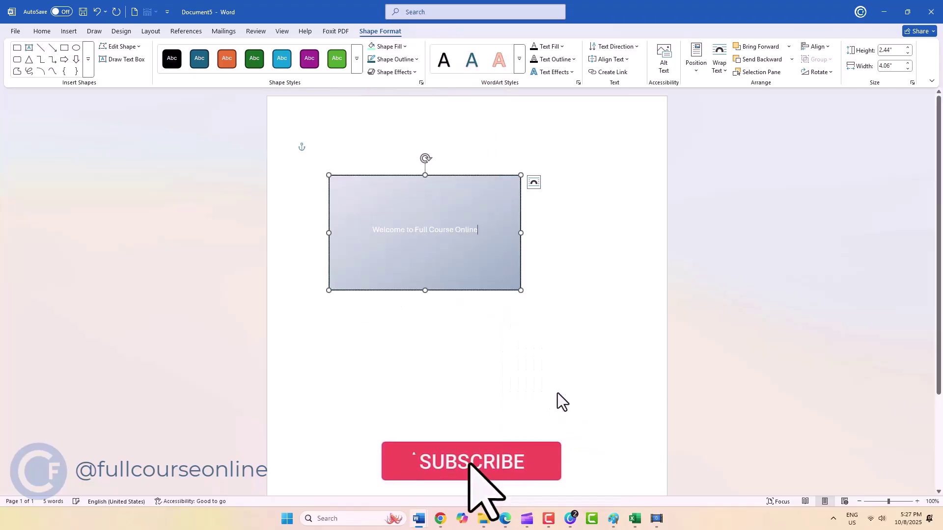
Apply a pale speckled texture fill to the rectangle and deselect it.
left_click(406, 47)
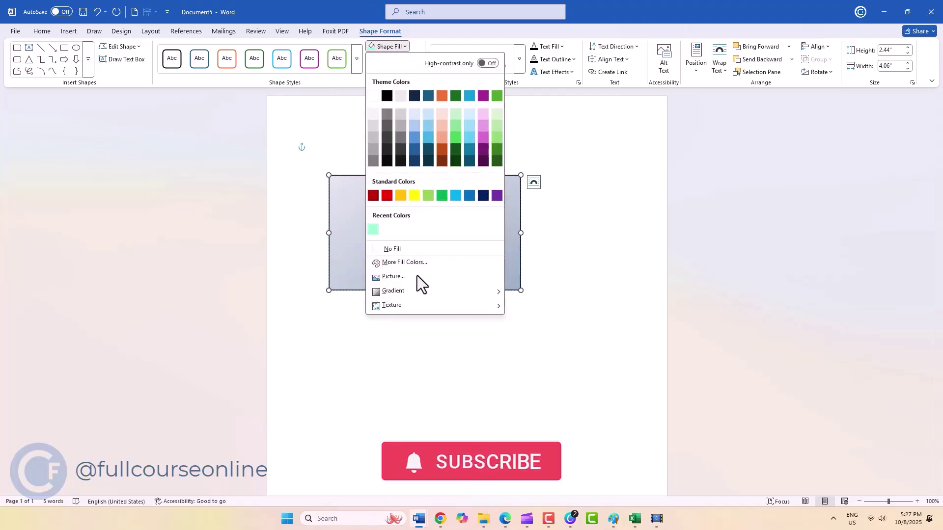
mouse_move(413, 307)
left_click(333, 320)
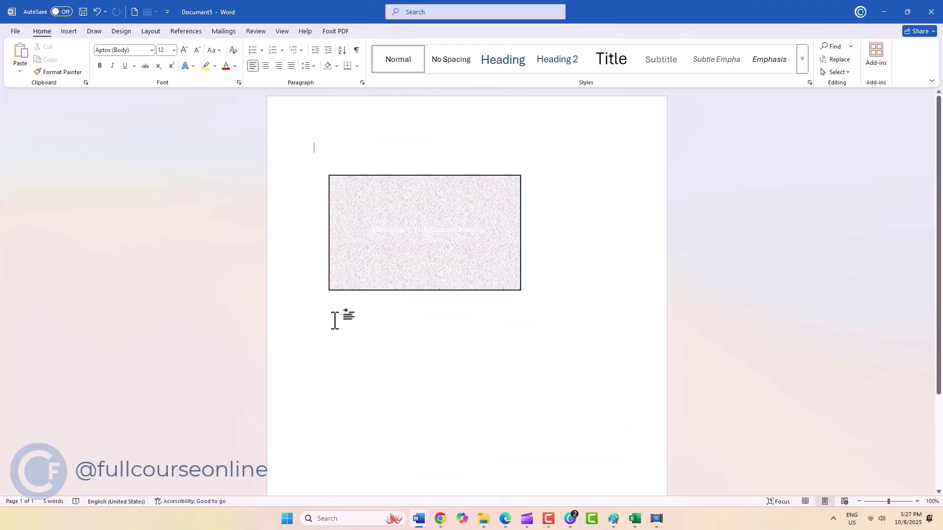
Search the stock icons for "phone" and insert the plain telephone handset icon below the rectangle.
left_click(69, 30)
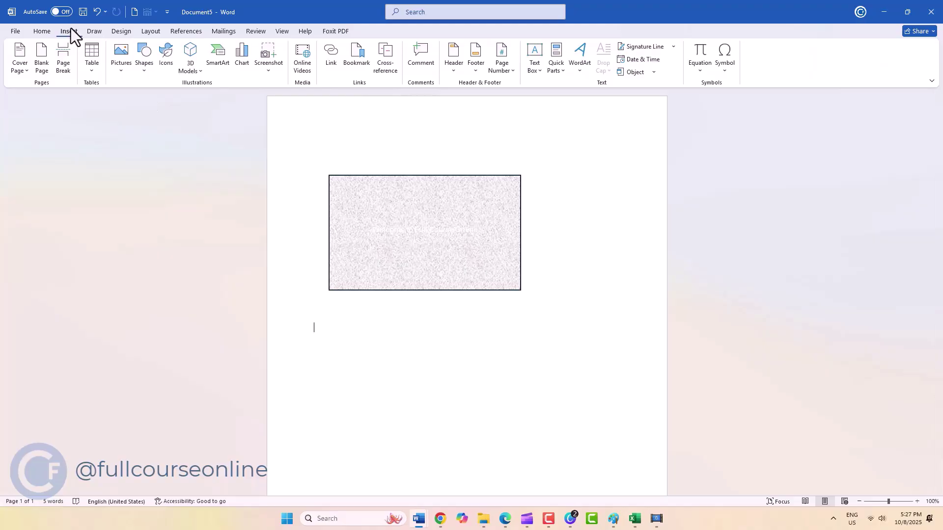
left_click(164, 57)
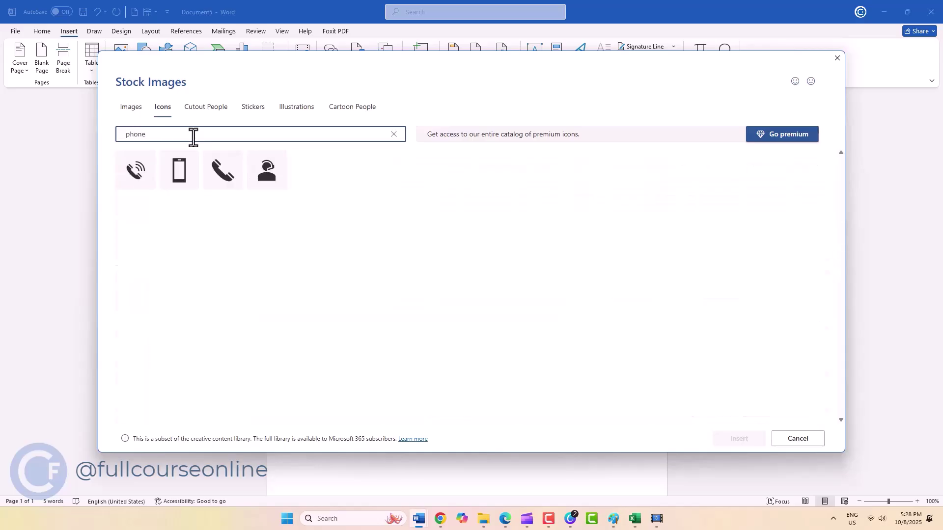
left_click(210, 180)
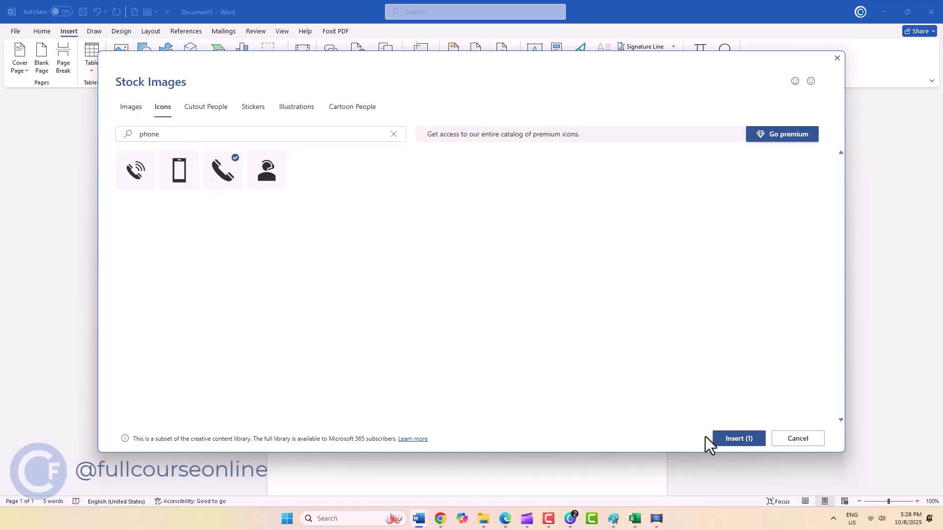
left_click(719, 442)
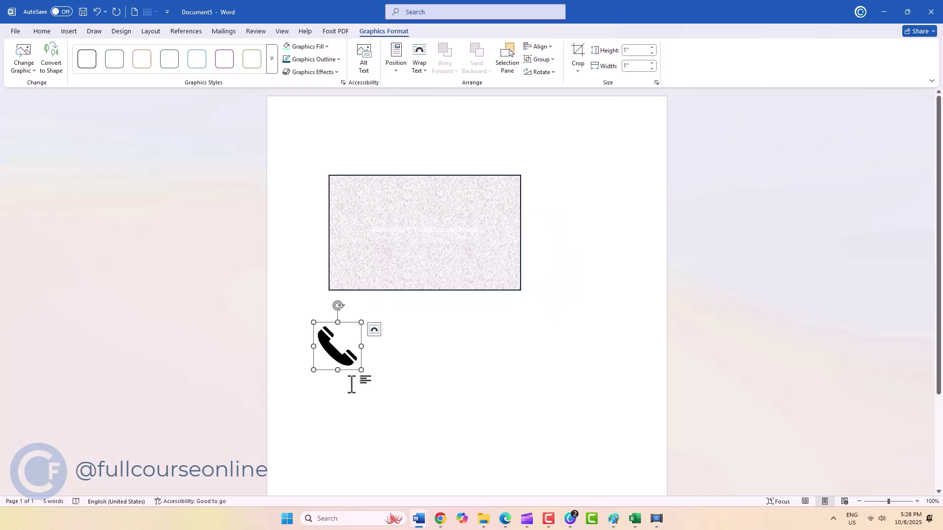
Enlarge the handset icon to about 2.85 inches square and change its text wrapping so it can be moved further right under the rectangle.
left_click_drag(360, 370, 448, 414)
left_click(462, 329)
left_click(485, 399)
left_click_drag(344, 373, 431, 375)
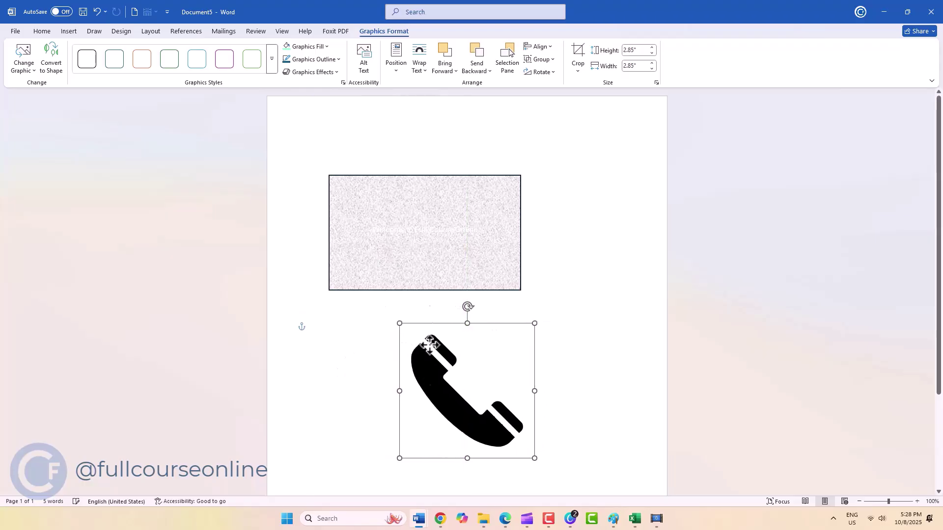
Fill the handset icon with a medium blue theme color.
left_click(378, 34)
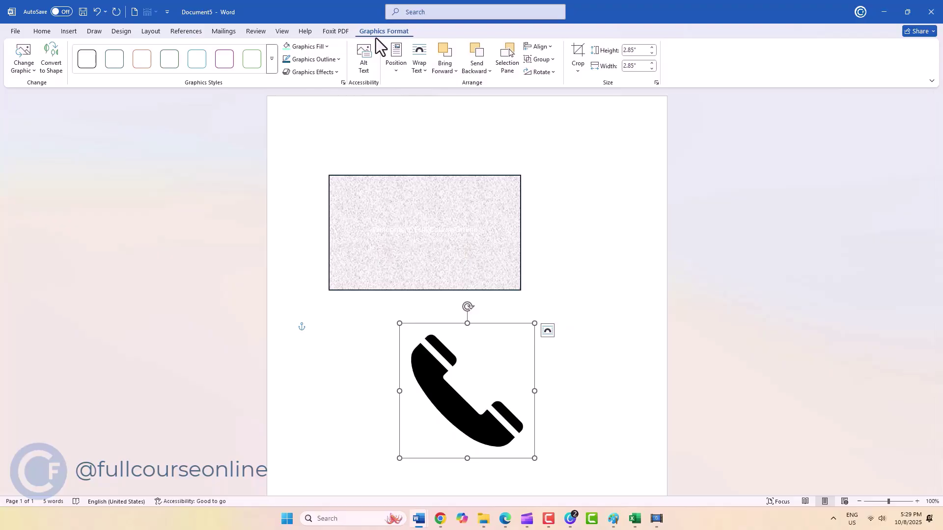
left_click(326, 47)
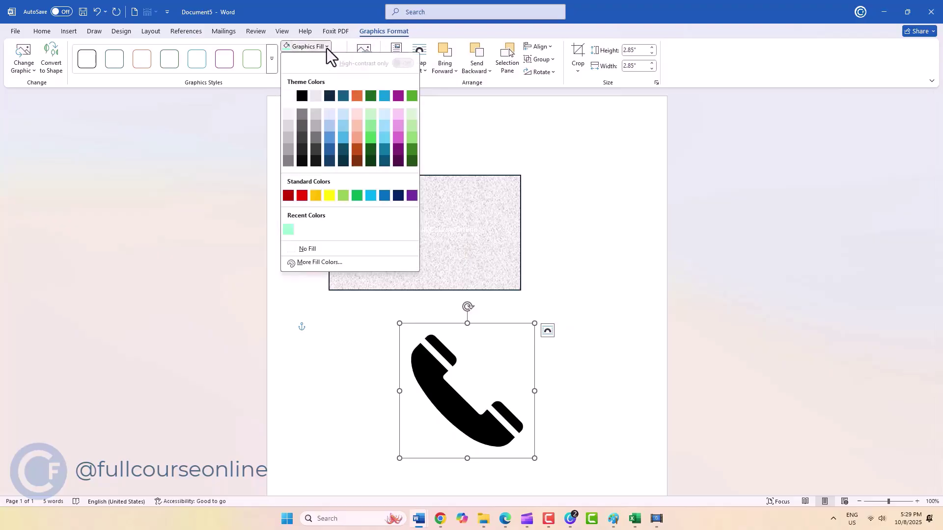
left_click(328, 138)
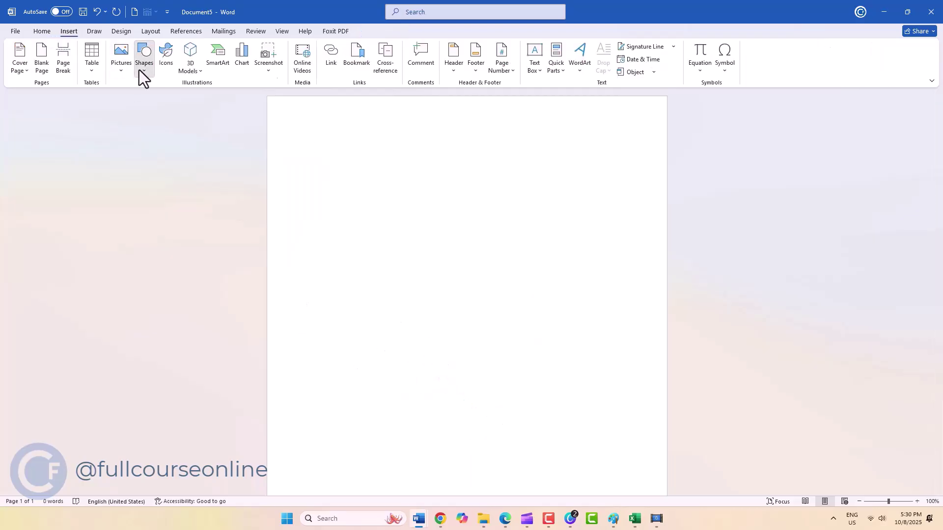
Draw a rectangle about 4.46 inches wide and 2.65 inches high on the blank page and fill it with pinkish purple.
left_click_drag(355, 205, 565, 330)
left_click(393, 44)
left_click(407, 116)
Draw a large oval overlapping the lower-right part of the pinkish purple rectangle.
left_click(68, 31)
left_click(144, 54)
left_click(200, 98)
left_click_drag(408, 281, 602, 435)
Draw a triangle about 4.14 inches wide and 3.71 inches high over the rectangle and oval, fill it with gold, and deselect it.
left_click(69, 30)
left_click(143, 54)
left_click(224, 99)
left_click_drag(456, 172, 651, 346)
left_click(393, 44)
left_click(389, 195)
left_click(341, 261)
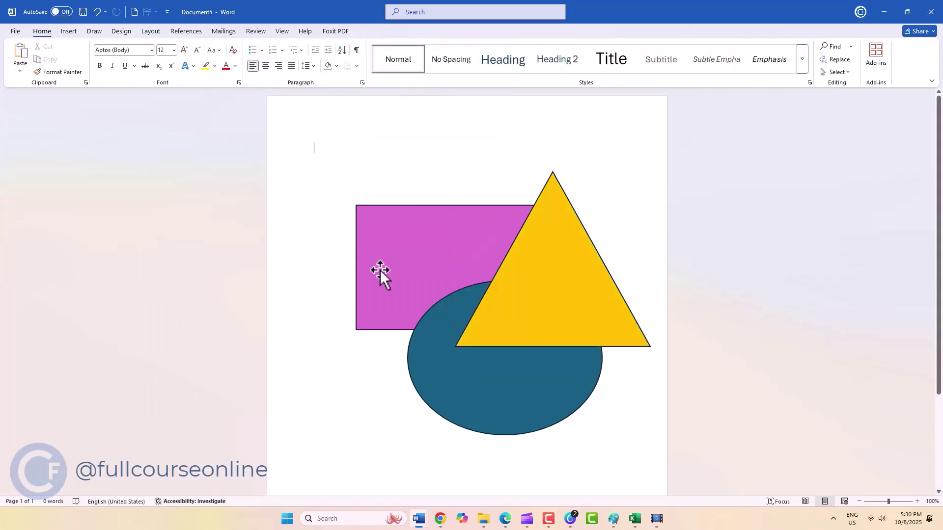
Move the rectangle slightly up and left, and align all three shapes together by their middles, centers and tops.
left_click(381, 270, "ctrl")
left_click_drag(406, 273, 417, 239)
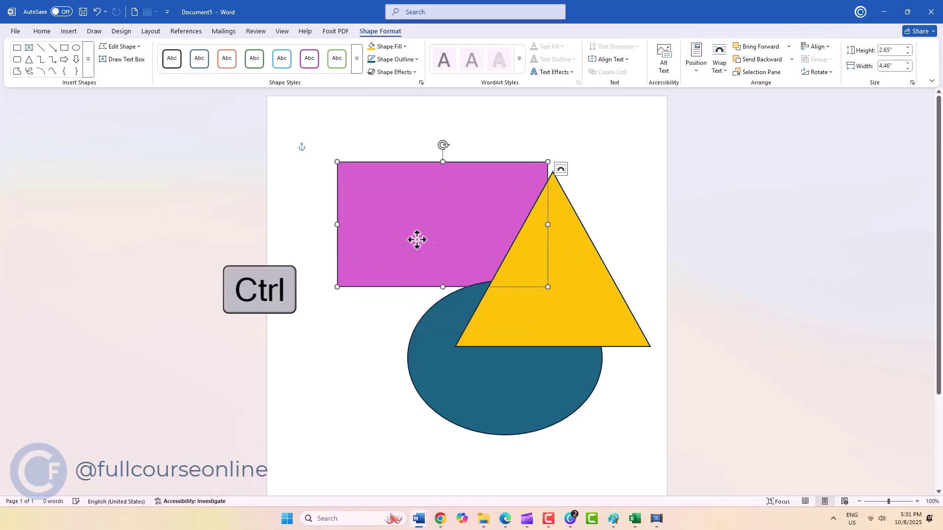
left_click(591, 305, "ctrl")
left_click(488, 383, "ctrl")
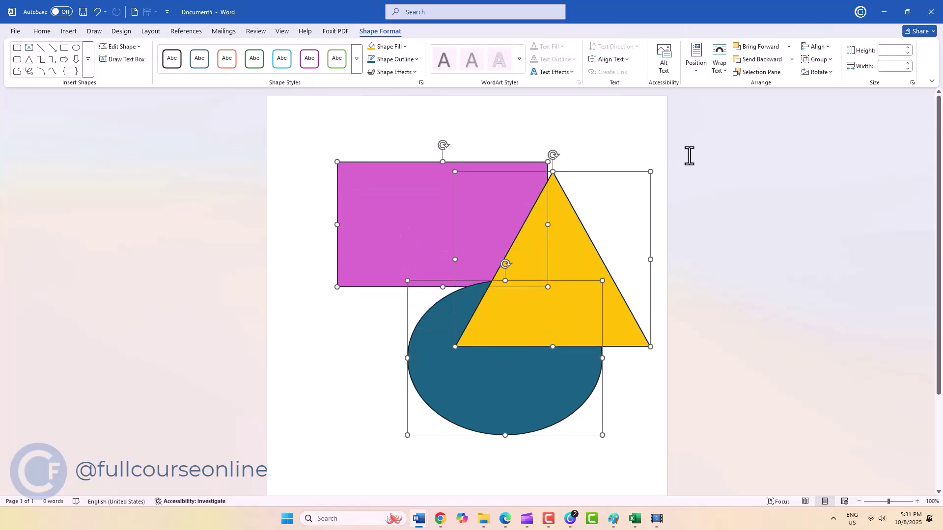
left_click(817, 47)
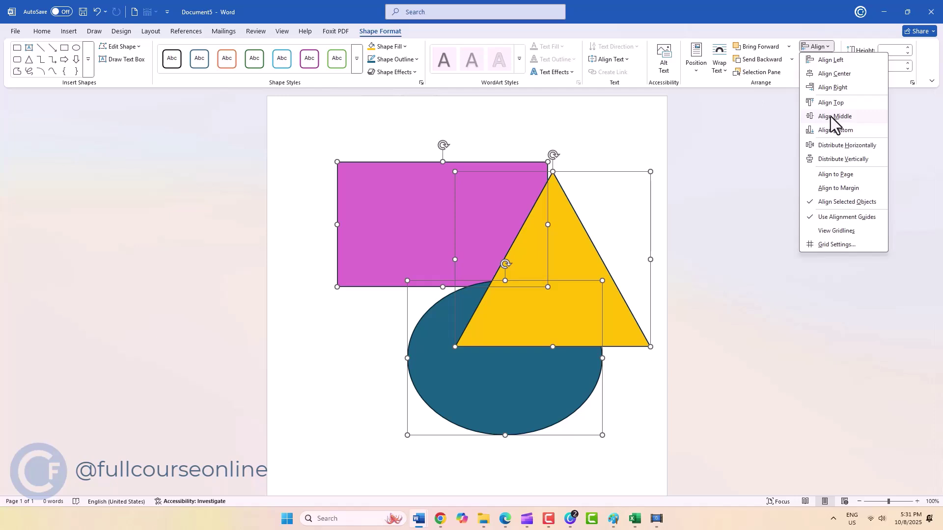
left_click(835, 117)
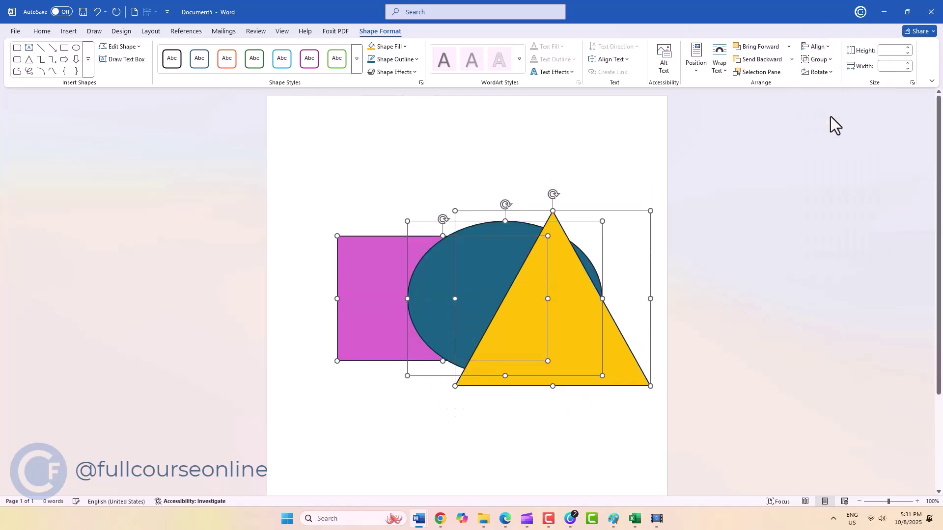
left_click(830, 49)
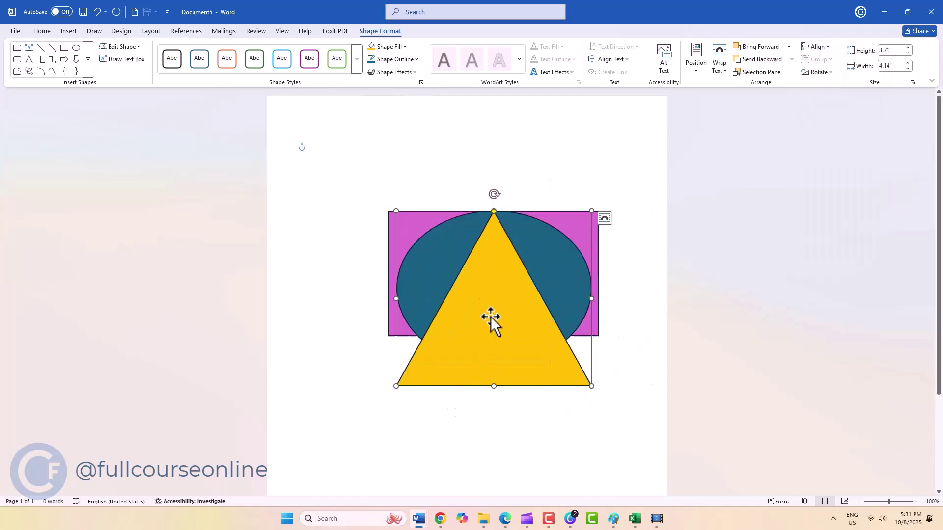
Move the triangle down and the oval to the page's right edge, and select all three shapes together.
left_click_drag(490, 317, 490, 381)
left_click(462, 265)
left_click_drag(462, 264, 544, 260)
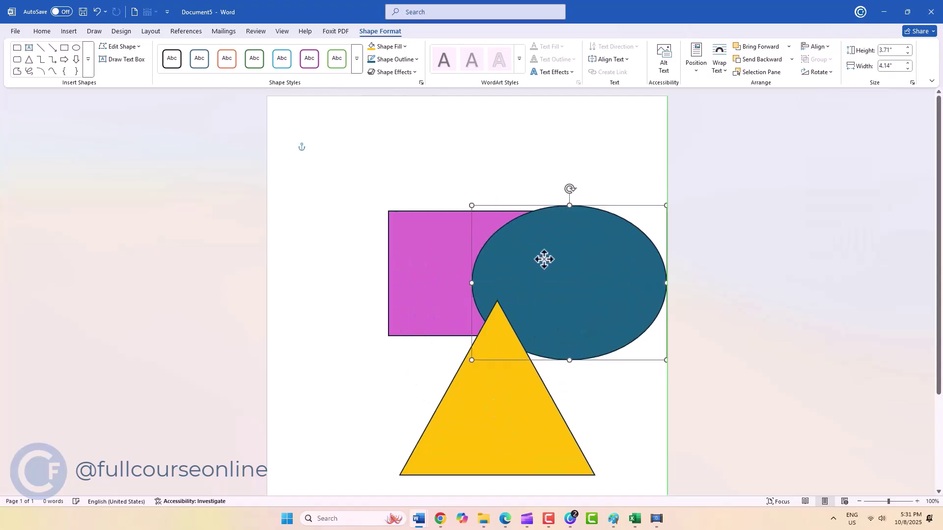
left_click(457, 263, "ctrl")
left_click(490, 419, "ctrl")
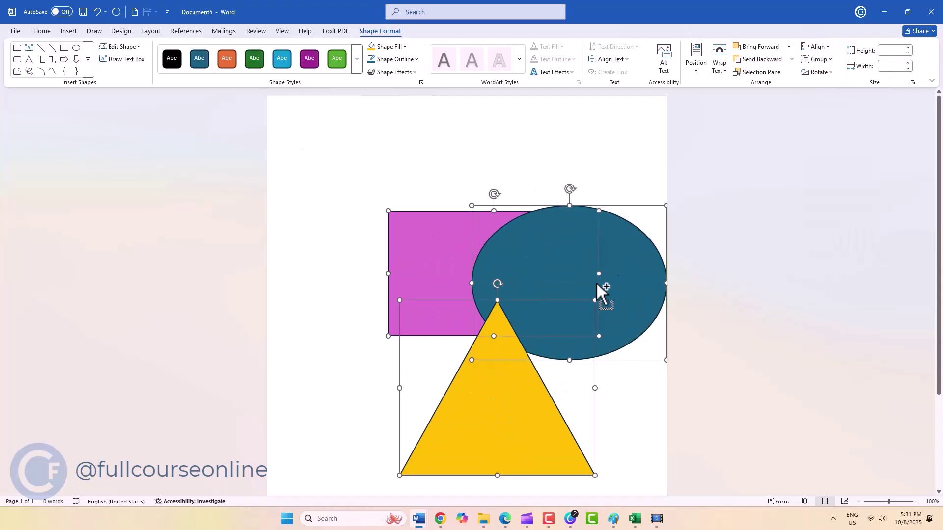
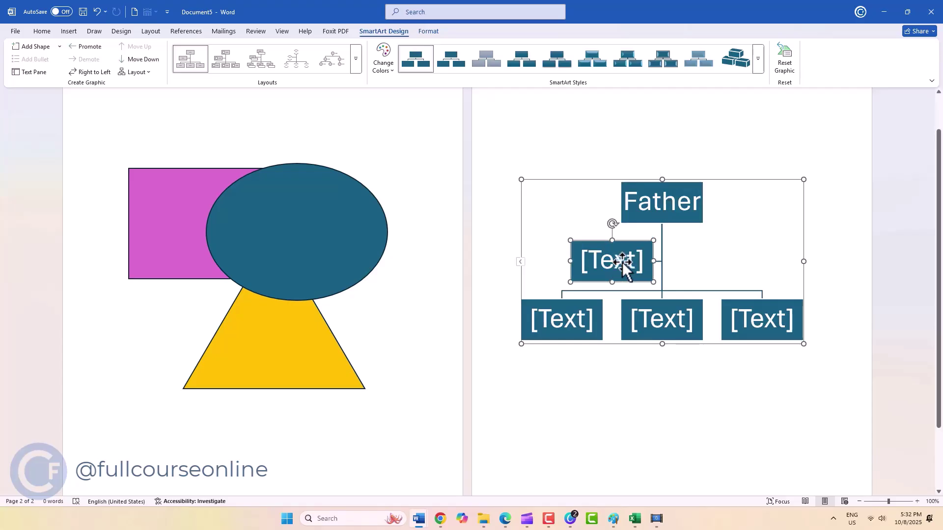
Label the SmartArt box below Father "Son" and the first box in the lowest row "Grand son".
type("Son")
left_click(574, 319)
type("Grand son")
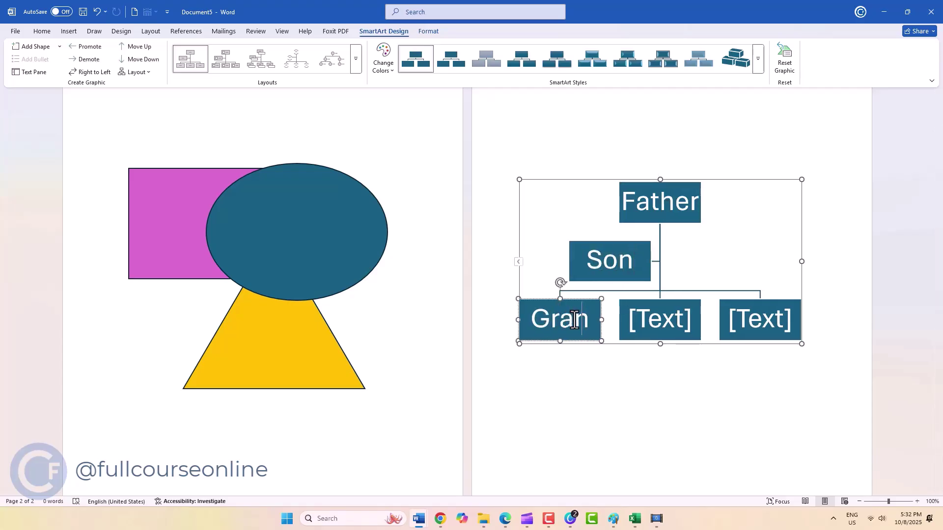
left_click(590, 377)
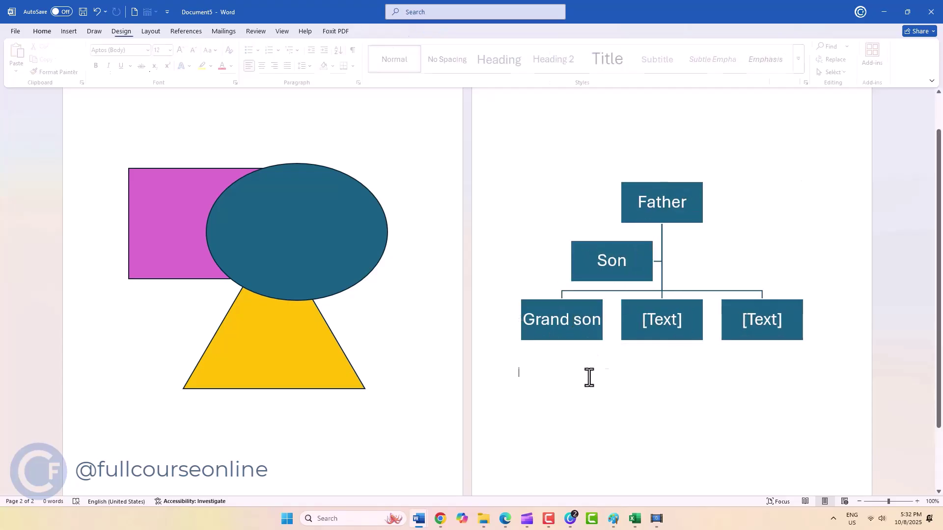
Apply the 3-D SmartArt style with slanted, white-edged solid blocks to the Father hierarchy graphic and deselect it.
left_click(637, 181)
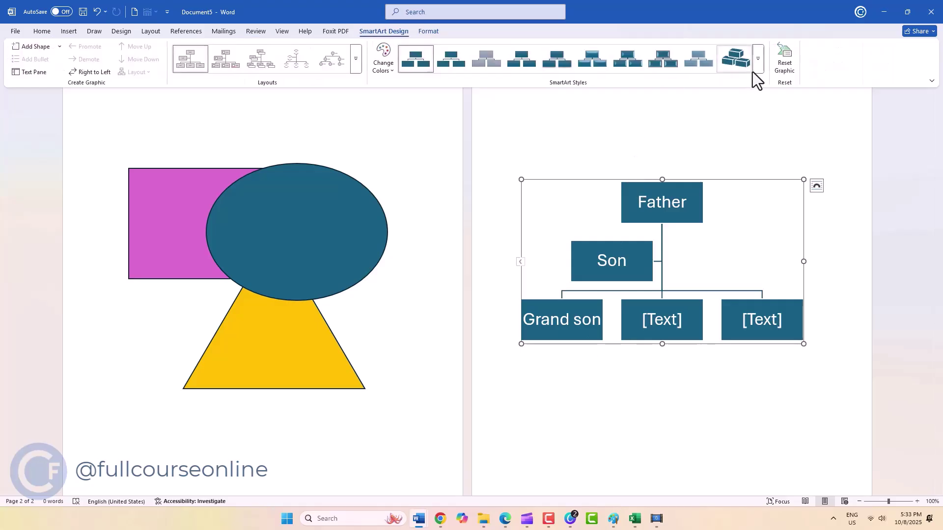
left_click(758, 59)
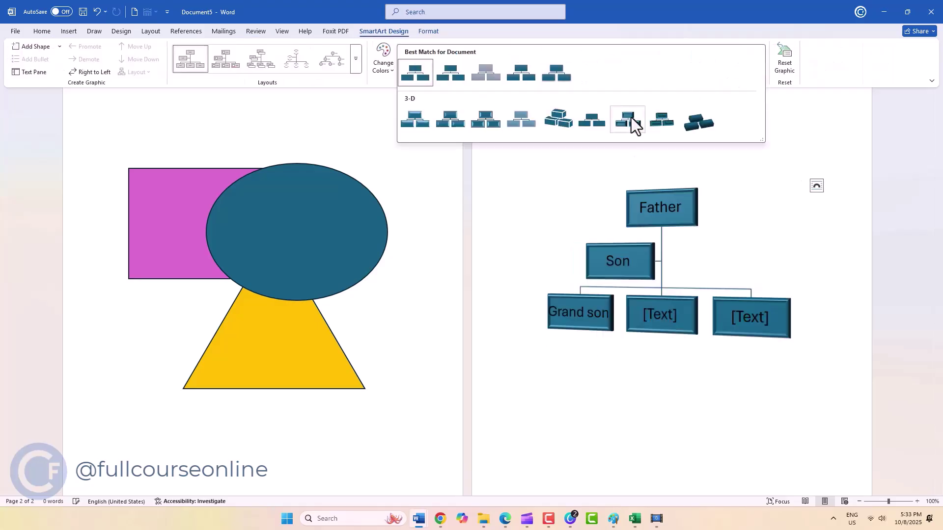
left_click(570, 118)
left_click(592, 421)
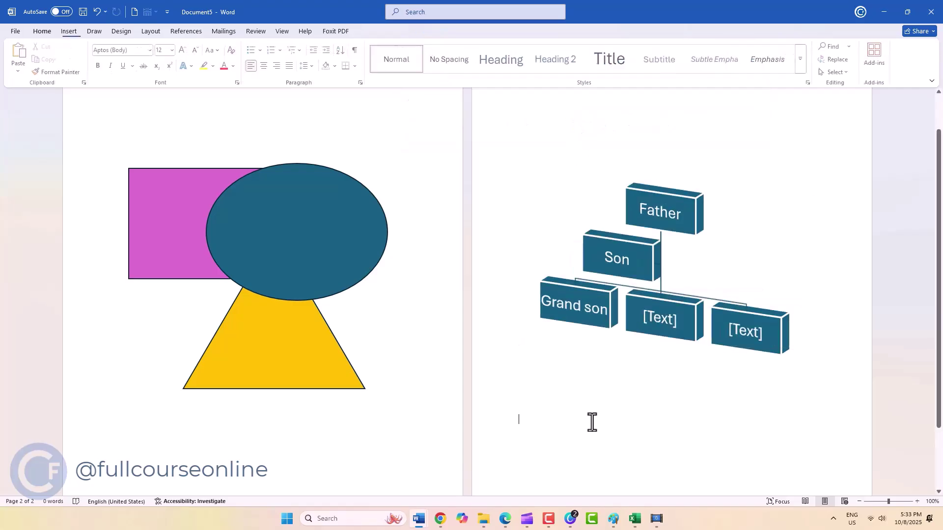
Recolor the hierarchy graphic with the Colorful variation that makes the Father box green and the other boxes purple, and deselect it.
left_click(618, 251)
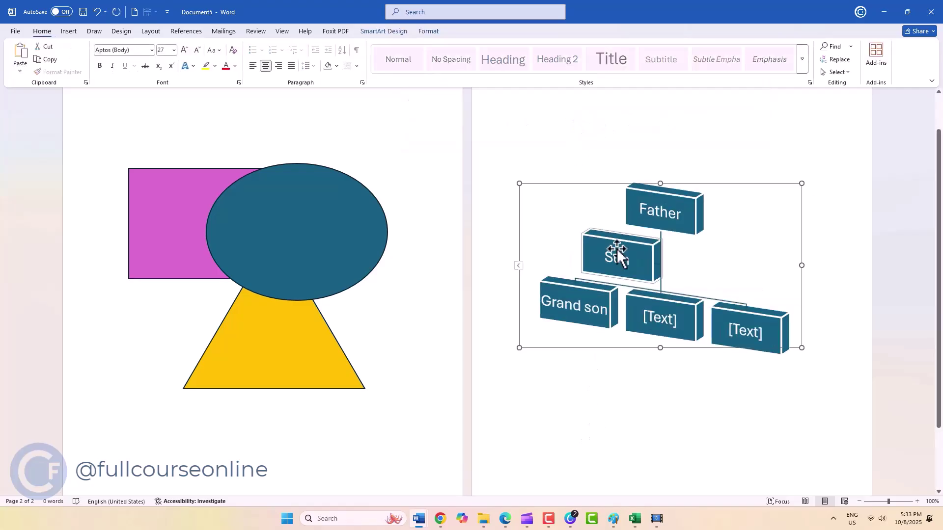
left_click(383, 32)
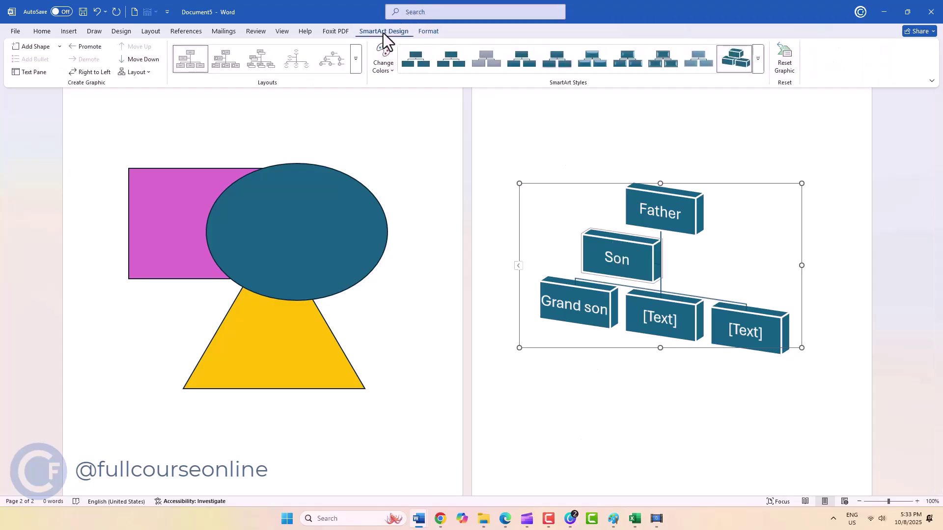
left_click(388, 71)
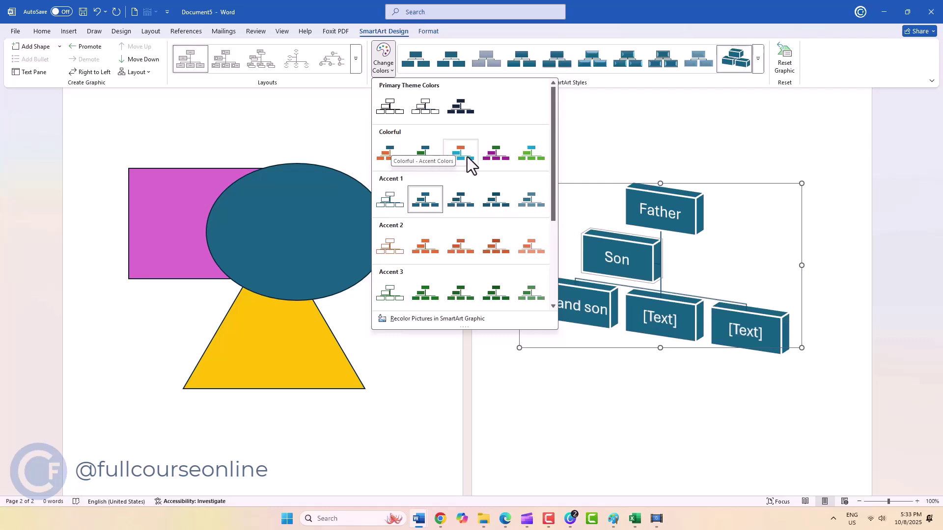
left_click(494, 162)
left_click(584, 398)
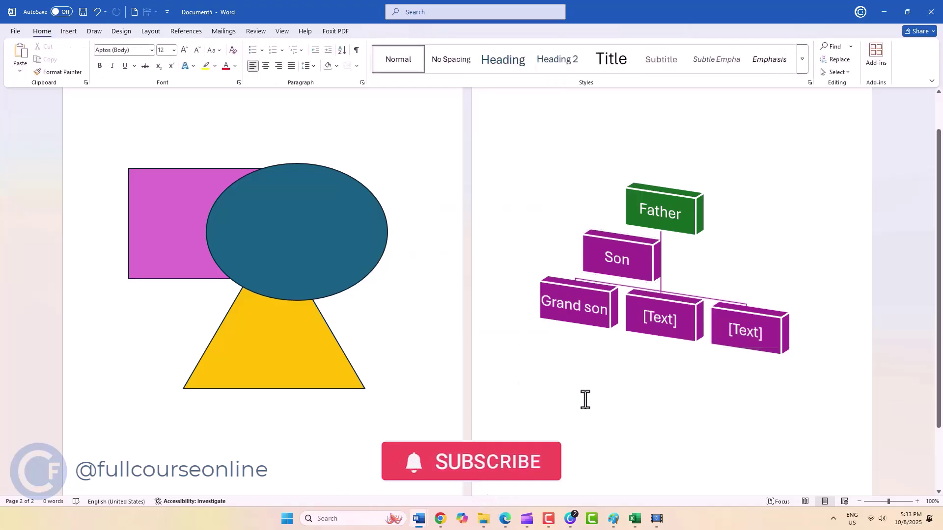
Open Word_Hyperlink_Bookmark_Practice.docx and maximize its window.
left_click(518, 200)
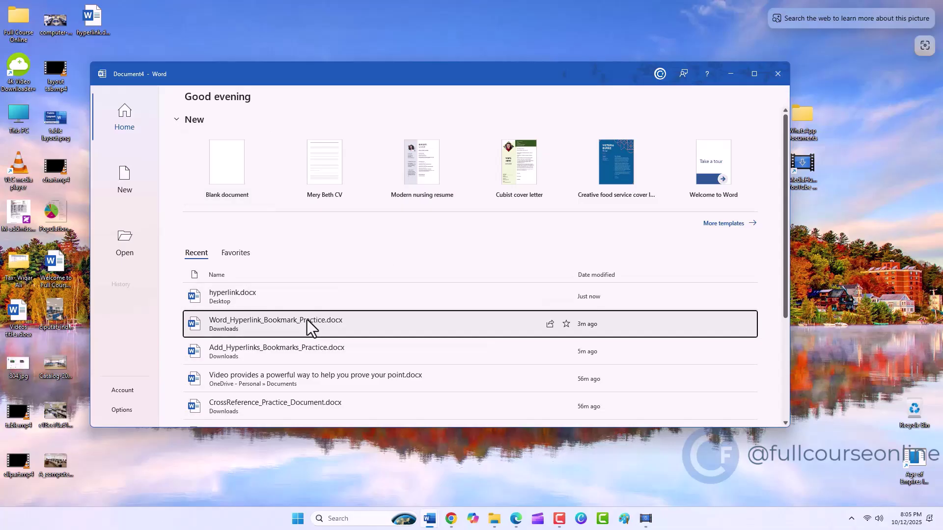
key("ctrl+n")
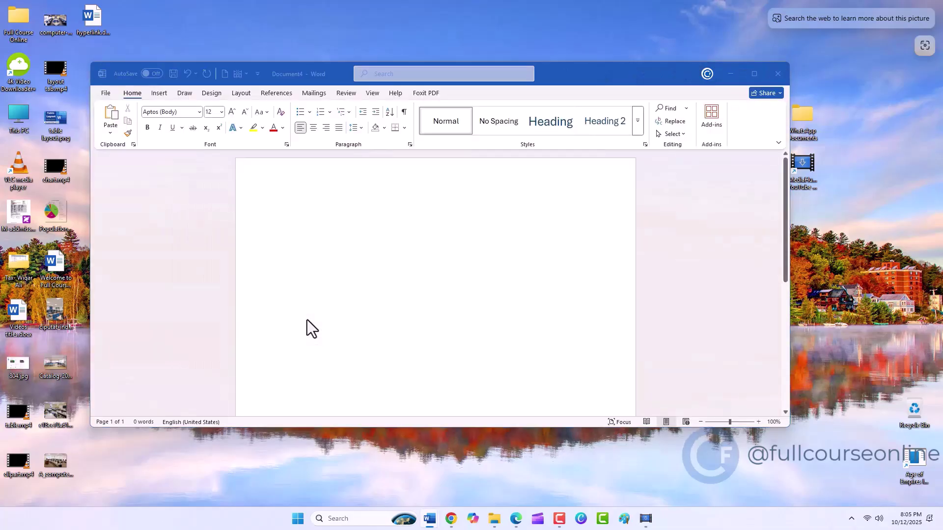
left_click(750, 69)
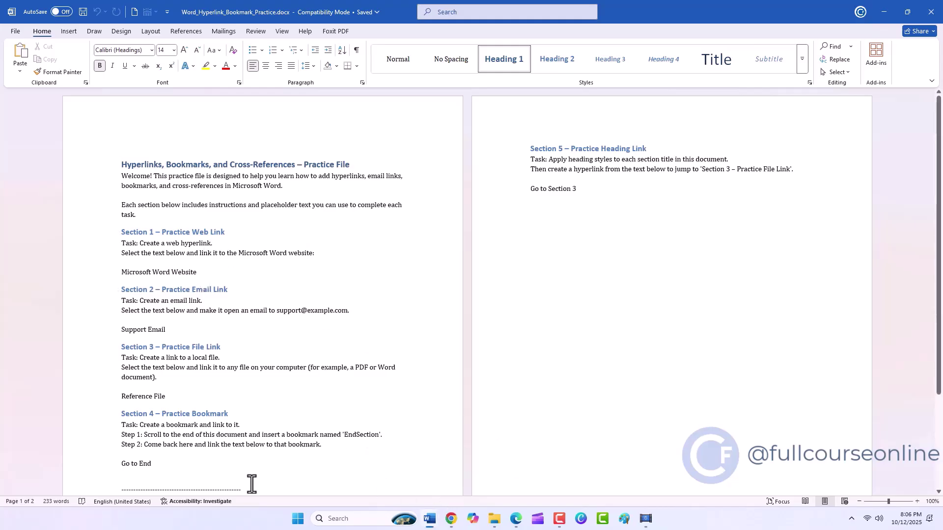
left_click_drag(197, 273, 127, 272)
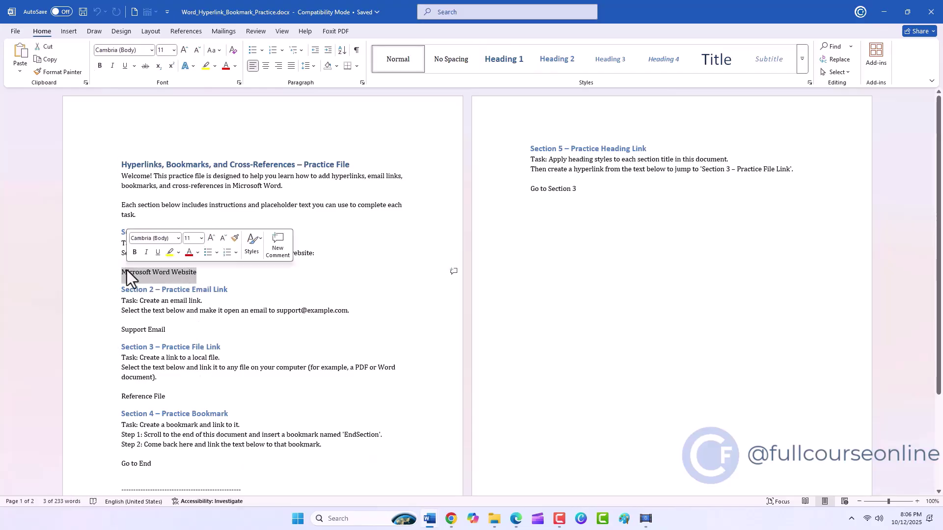
key("ctrl+k")
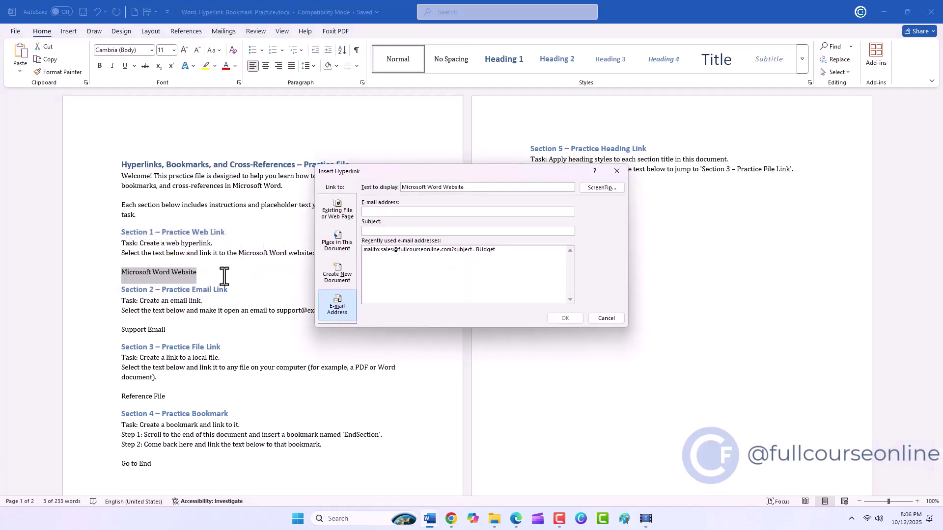
left_click(326, 223)
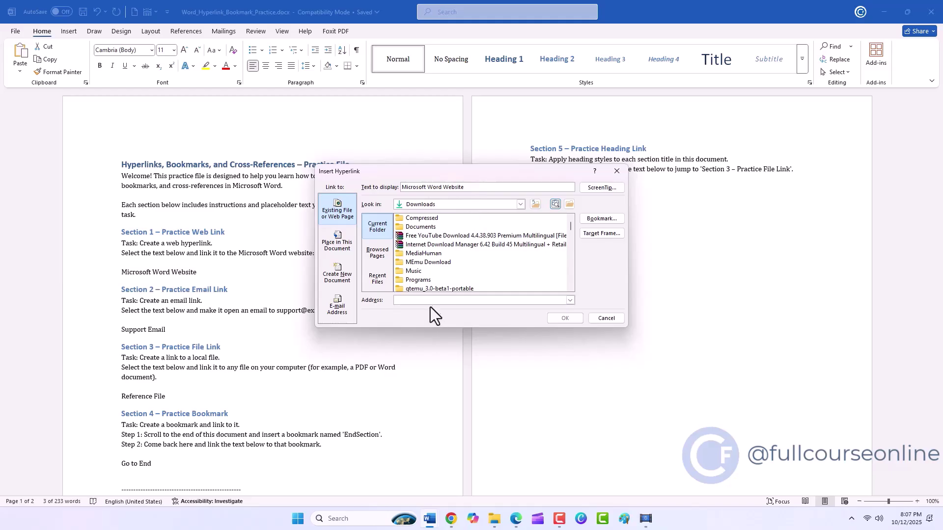
left_click(428, 300)
type("https://www.microsoft.com/word")
left_click(553, 322)
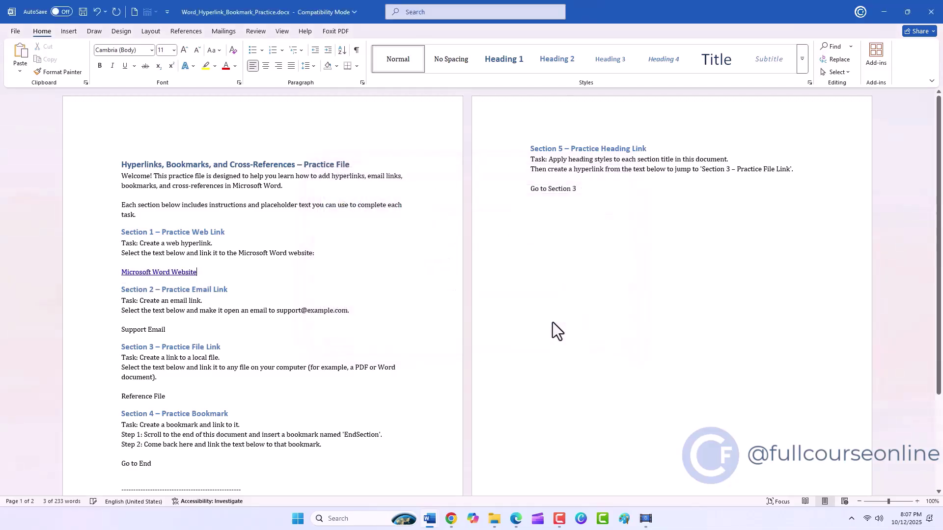
Follow the "Microsoft Word Website" link to check the page in the browser, and return to the practice document.
mouse_move(191, 276)
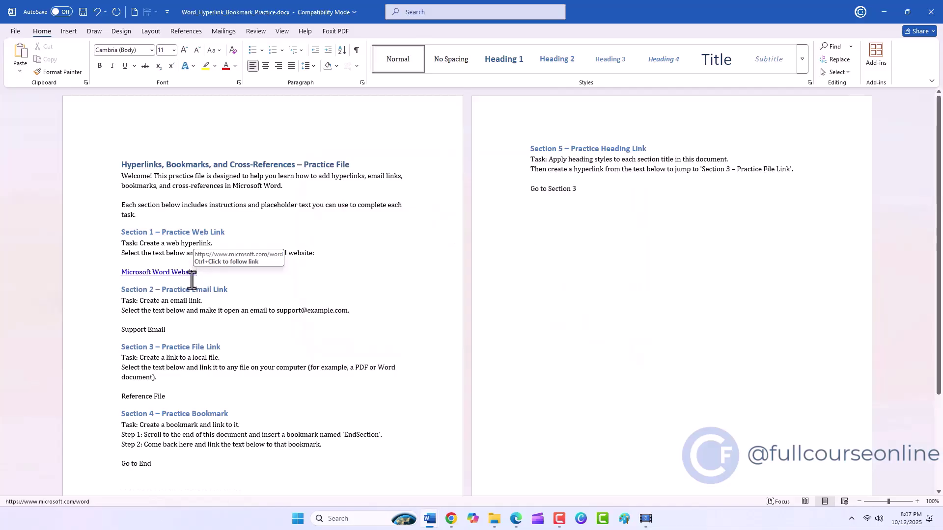
left_click(189, 275, "ctrl")
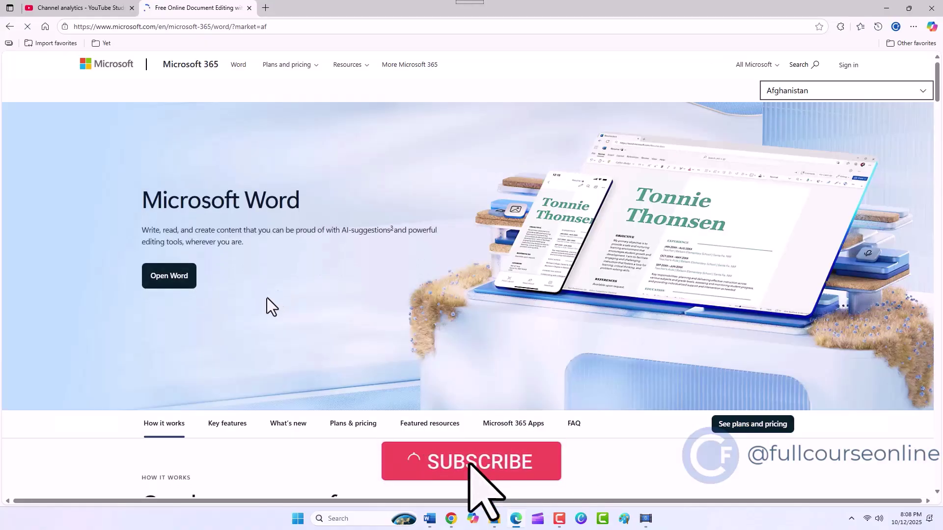
key("alt+Tab")
Open the Insert Hyperlink dialog for the Section 1 text "Create a web hyperlink." and close it without adding a link.
left_click_drag(213, 244, 142, 246)
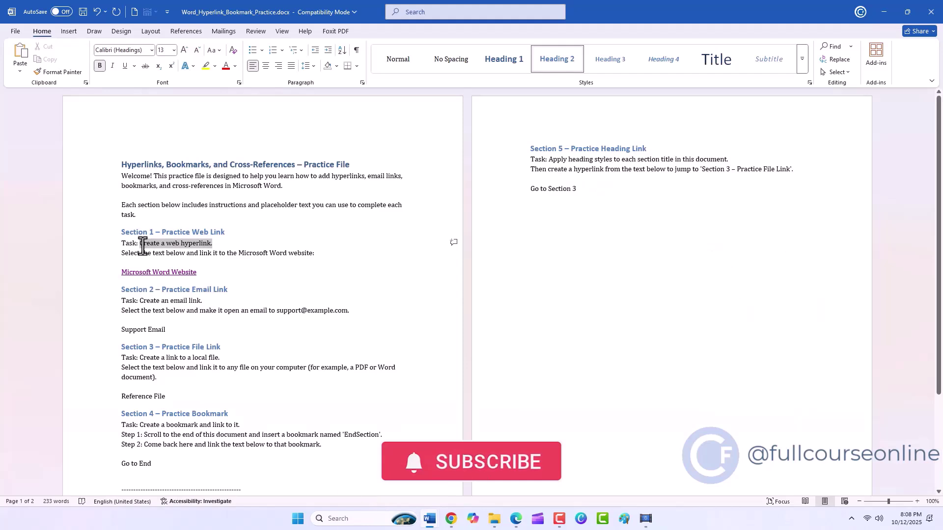
right_click(142, 245)
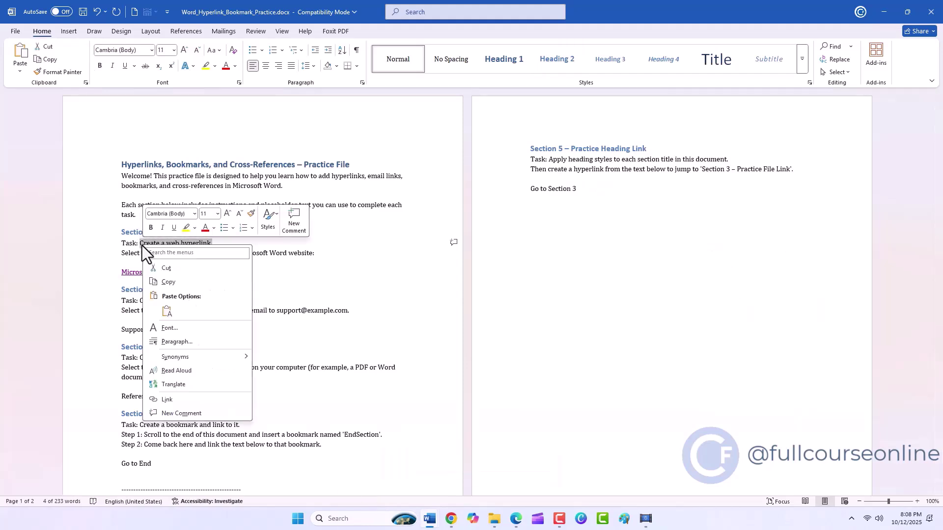
left_click(167, 399)
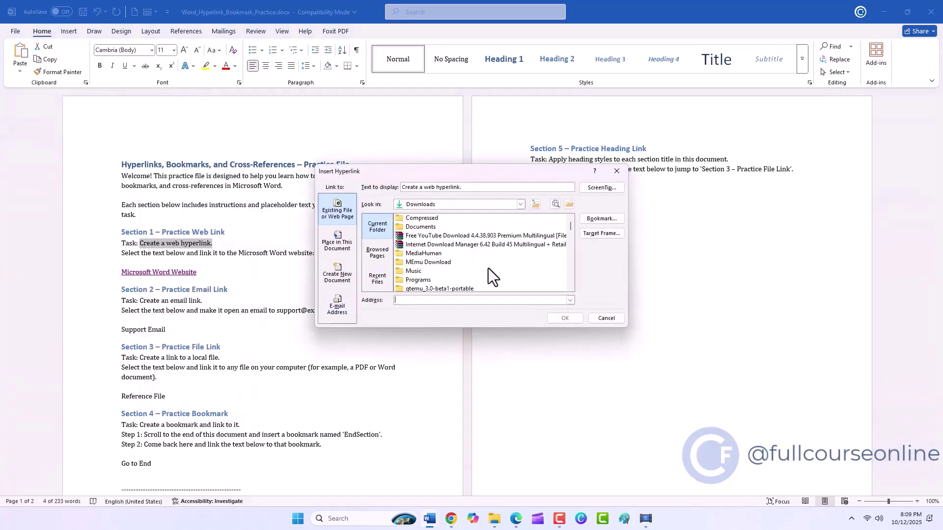
left_click(617, 171)
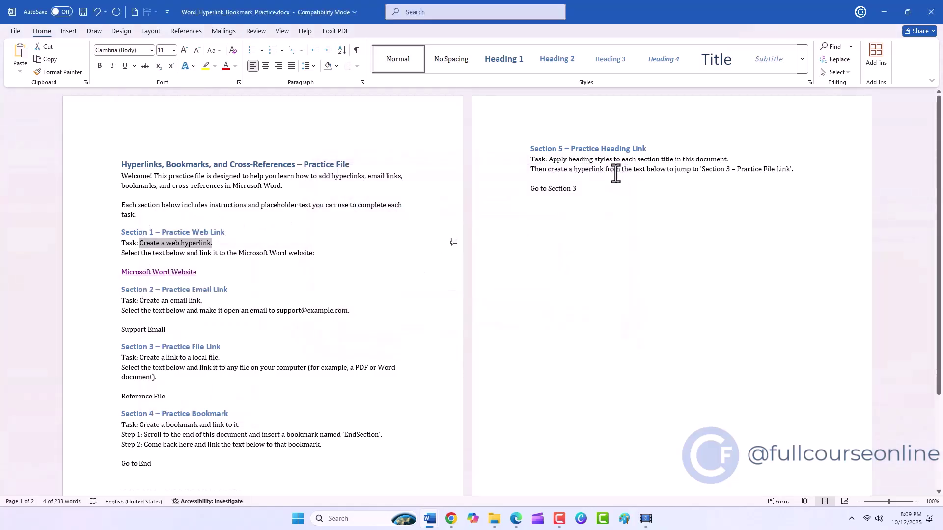
left_click(67, 33)
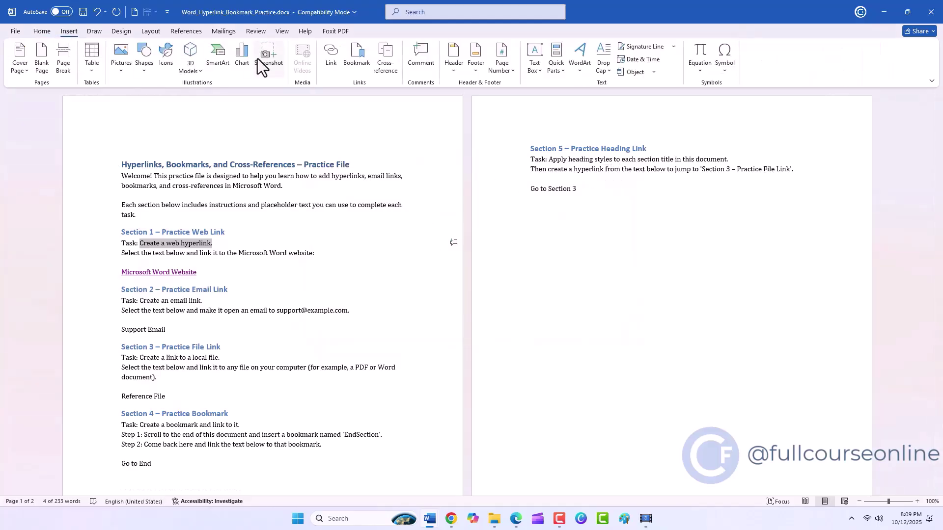
left_click(325, 59)
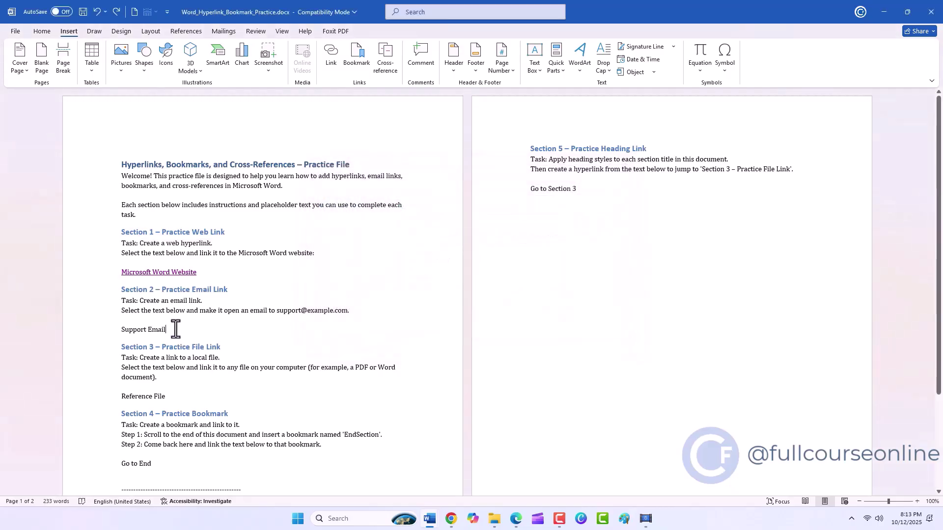
Link the text "Support Email" in Section 2 to the support e-mail address with the subject "Test Email".
left_click_drag(175, 329, 127, 330)
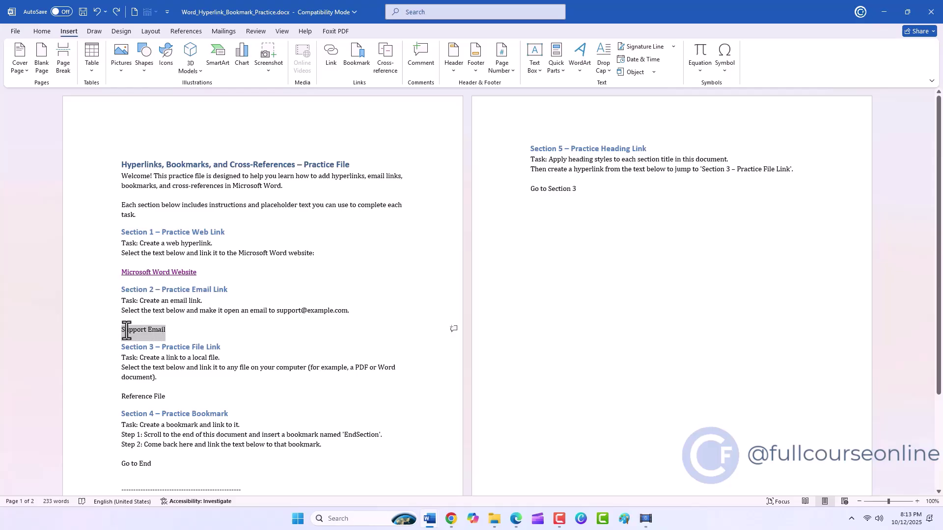
key("ctrl+k")
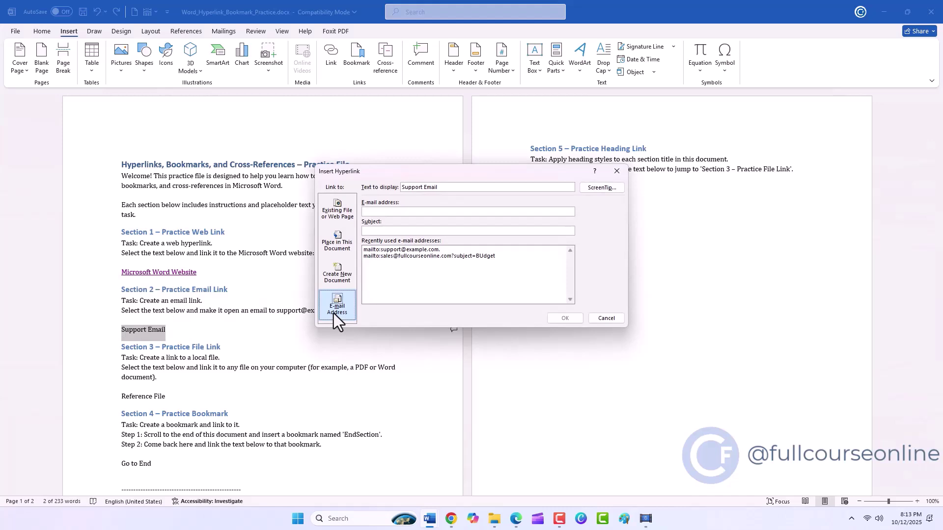
left_click(385, 212)
left_click(393, 243)
left_click(385, 231)
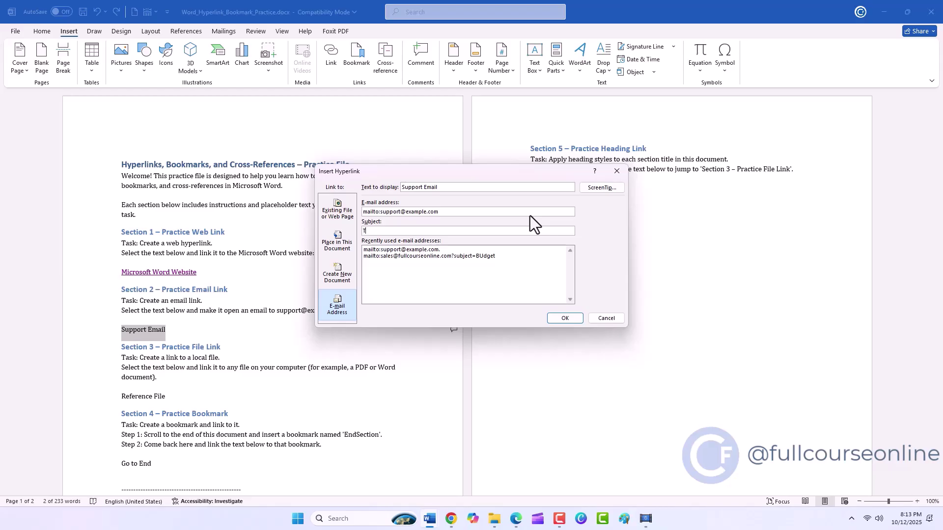
type("Email")
left_click(565, 318)
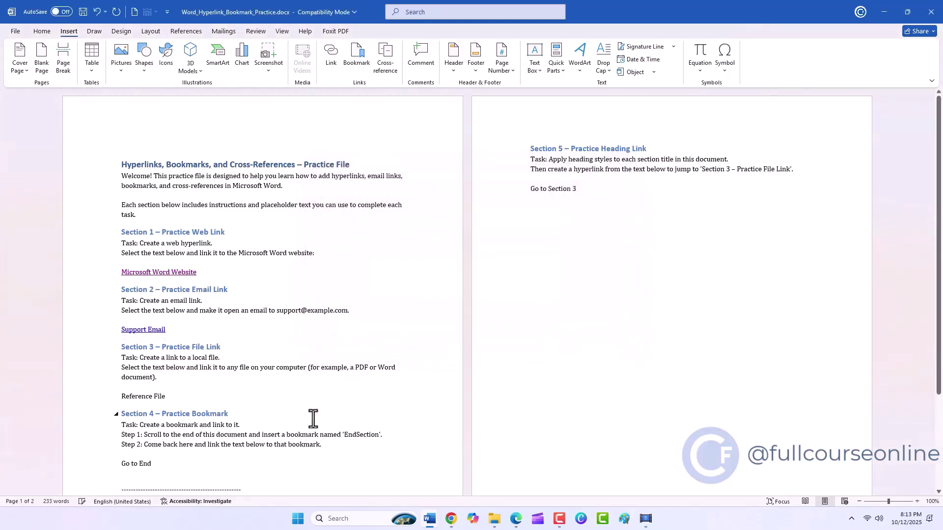
Follow the "Support Email" link to check the drafted message, and close the draft and the Outlook window.
left_click(157, 330, "ctrl")
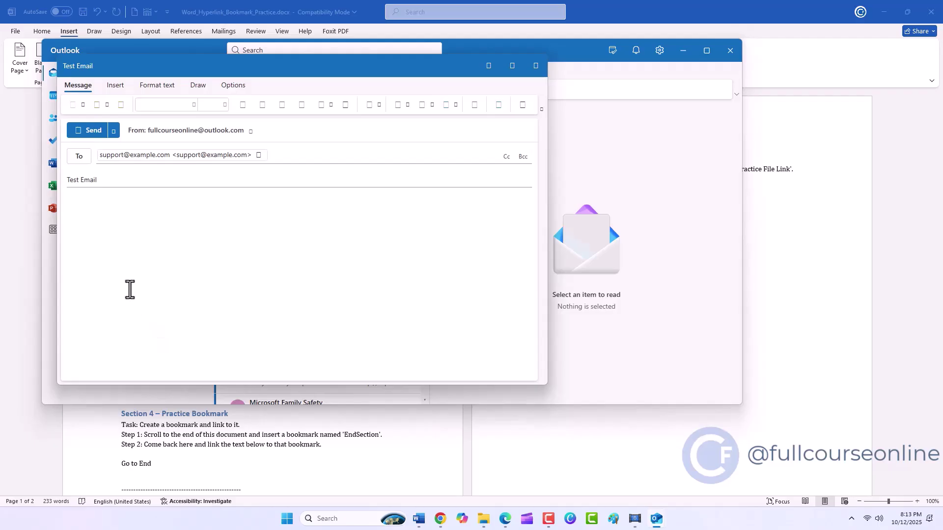
left_click(539, 75)
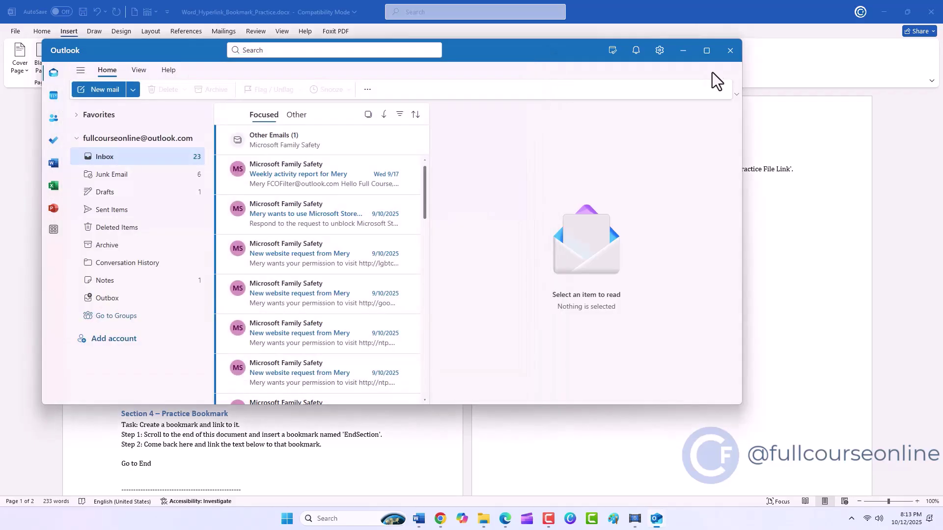
left_click(726, 58)
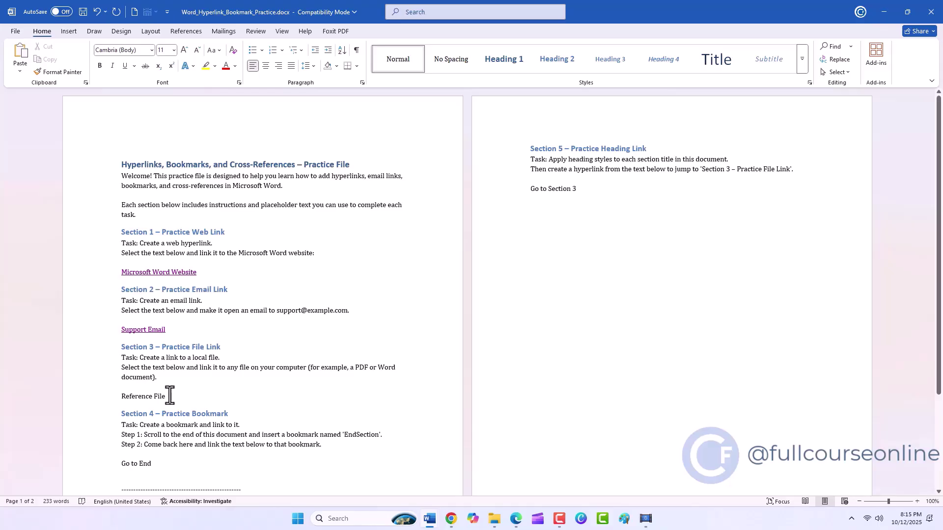
Link the text "Reference File" in Section 3 to Population_of_Provinces_and_Territories_of_Canada_Pie_Chart.png on the Desktop, and follow the link to check it.
left_click_drag(170, 395, 128, 399)
key("ctrl+k")
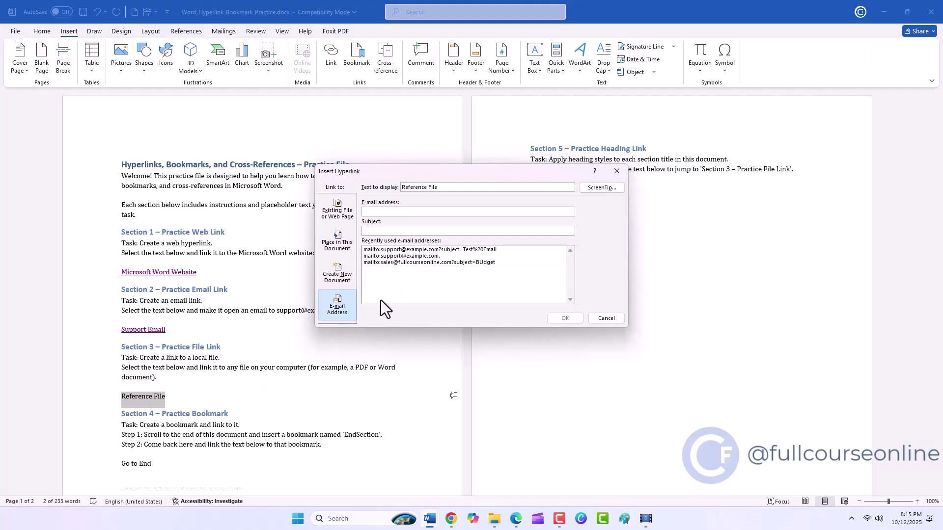
left_click(340, 217)
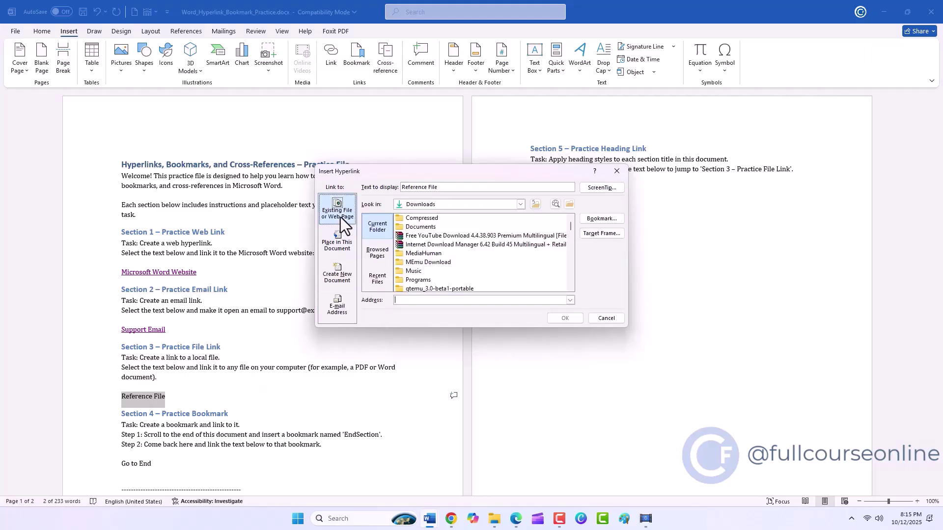
left_click(521, 205)
left_click(416, 213)
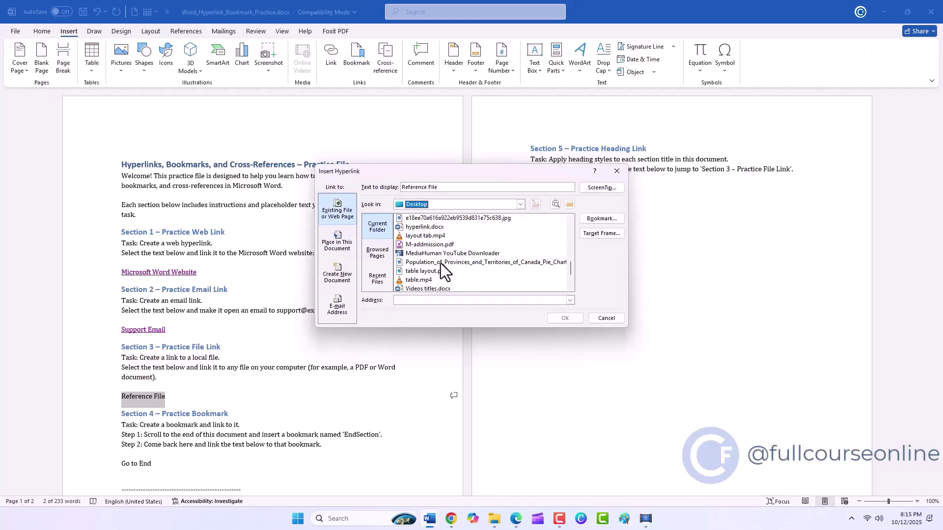
left_click(441, 263)
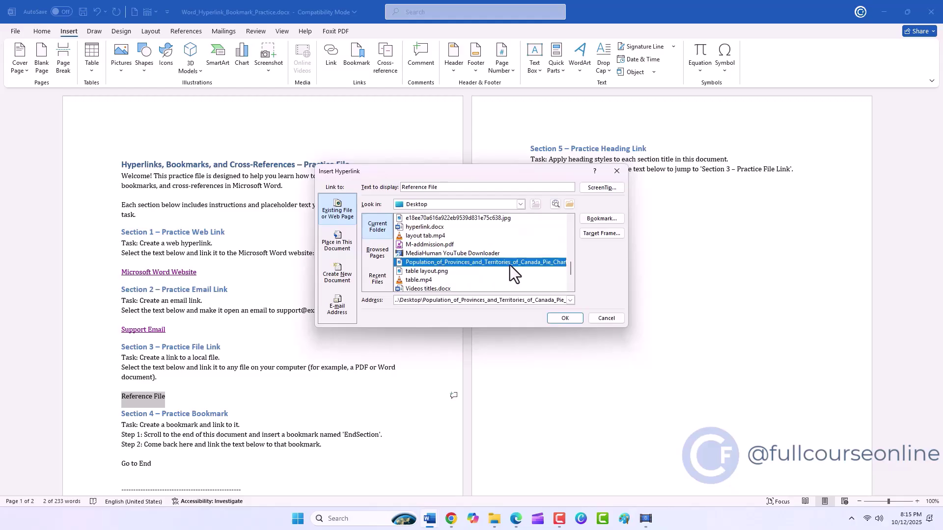
left_click(565, 318)
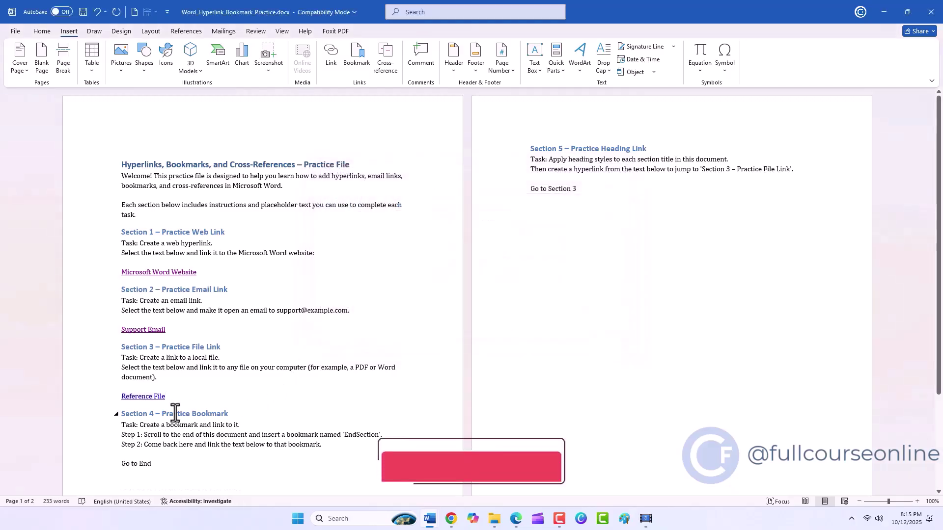
left_click(161, 397, "ctrl")
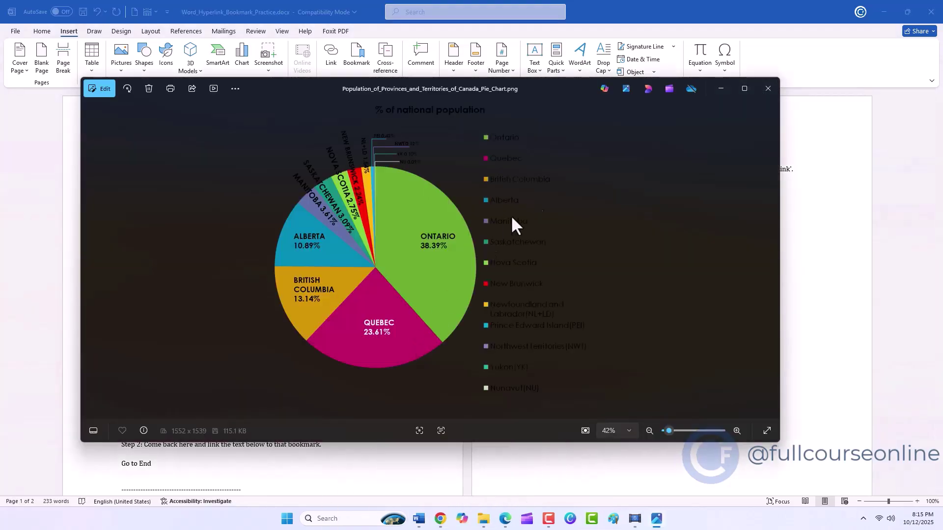
Close the pie chart picture and add a bookmark named "End" just before the text "Go to Section 3" in Section 5.
left_click(766, 87)
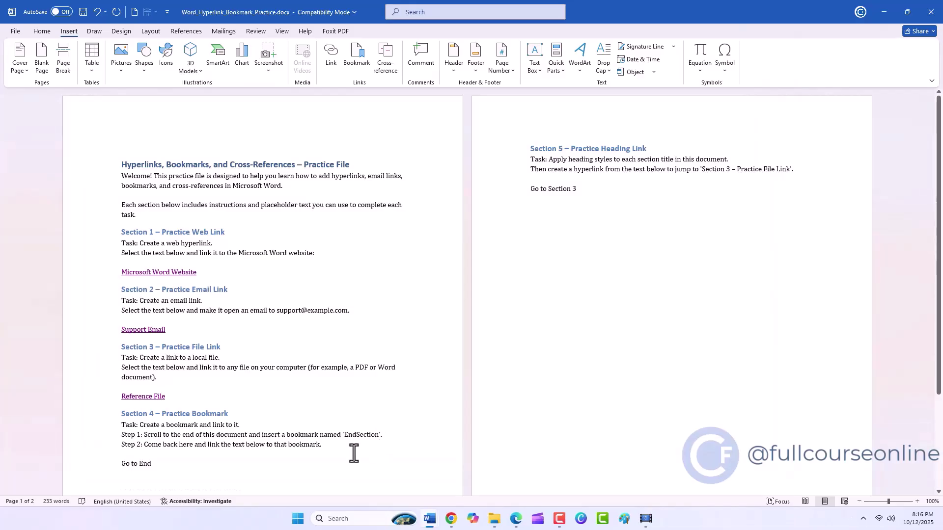
scroll(354, 449, "down", 3)
scroll(353, 452, "up", 3)
left_click(233, 475)
left_click(527, 191)
left_click(356, 56)
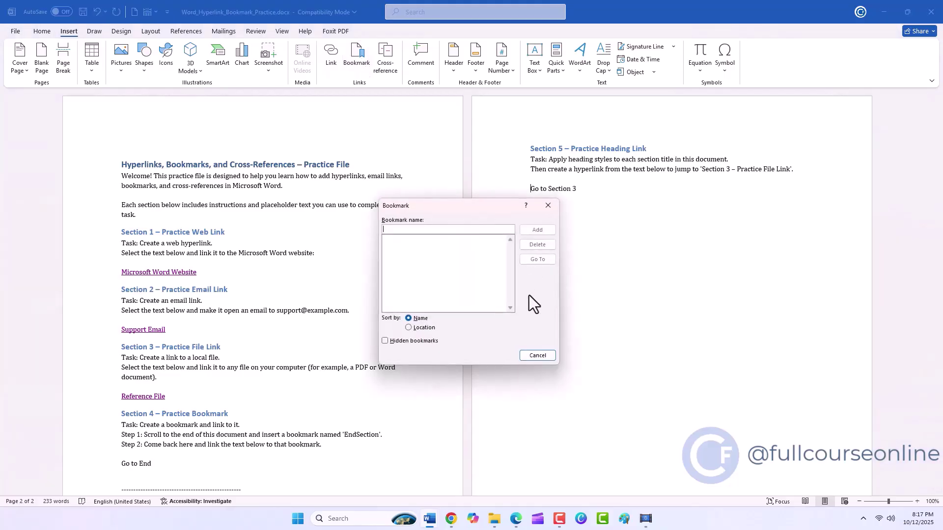
type("End")
left_click(524, 232)
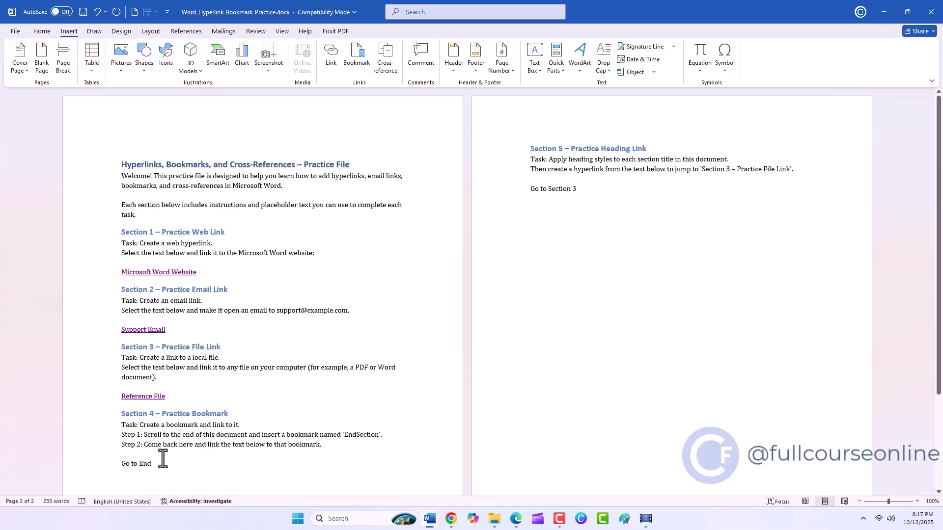
Link the text "Go to End" in Section 4 to the "End" bookmark in this document.
left_click_drag(152, 464, 129, 474)
key("ctrl+k")
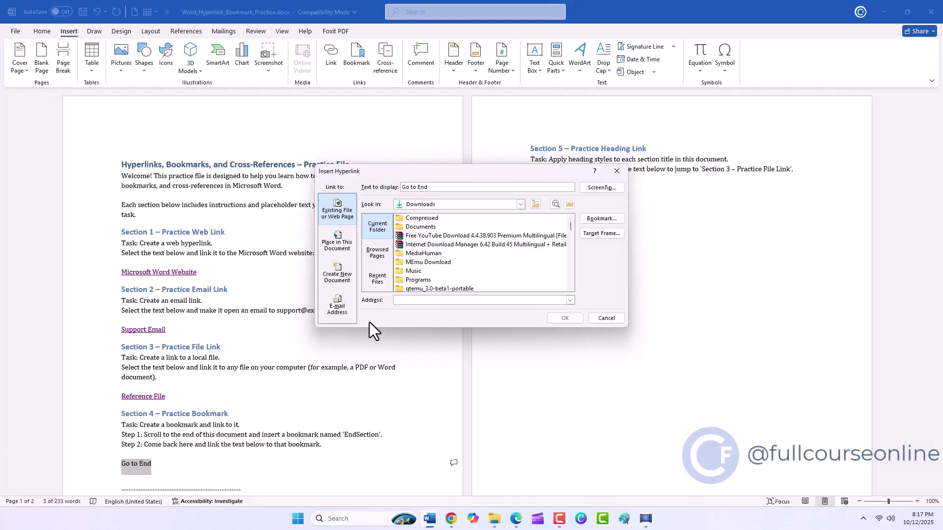
left_click(340, 246)
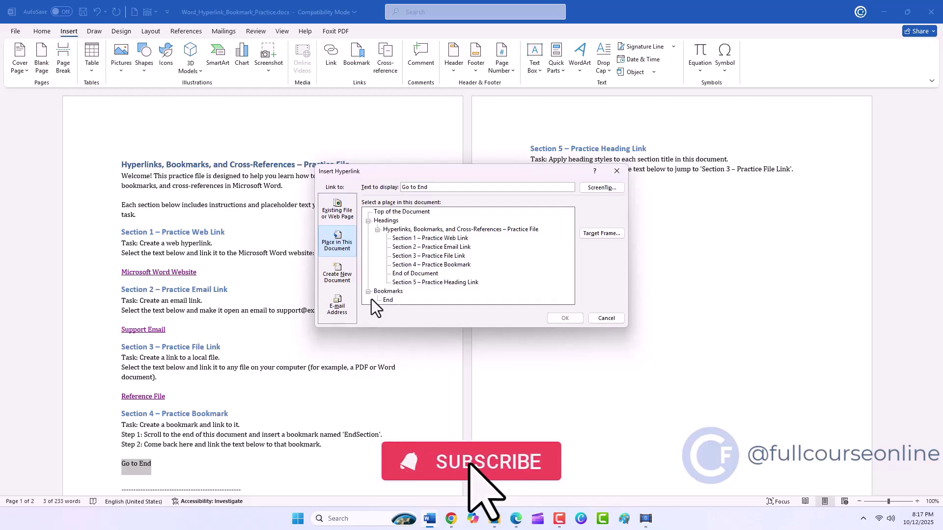
left_click(388, 299)
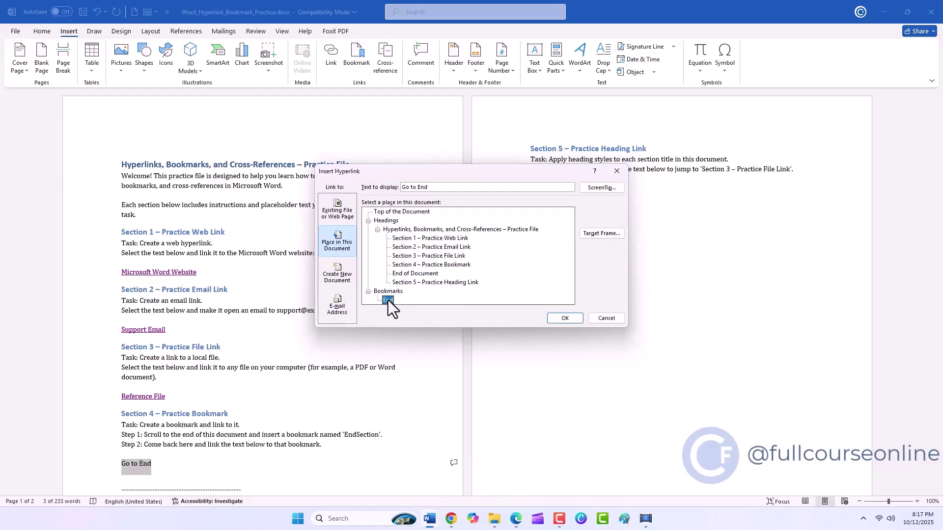
left_click(562, 323)
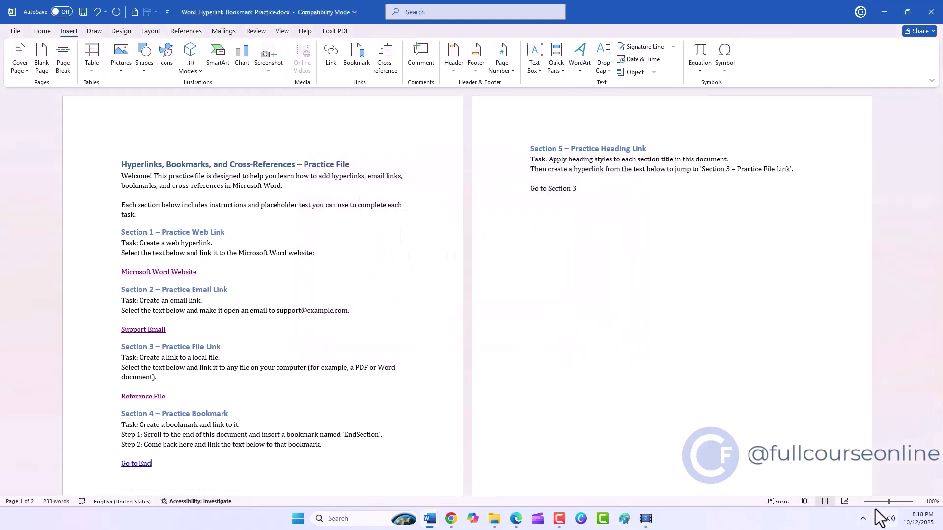
Enlarge the document view to 124% and look over the "Go to End" link and the End of Document section.
left_click_drag(889, 502, 891, 502)
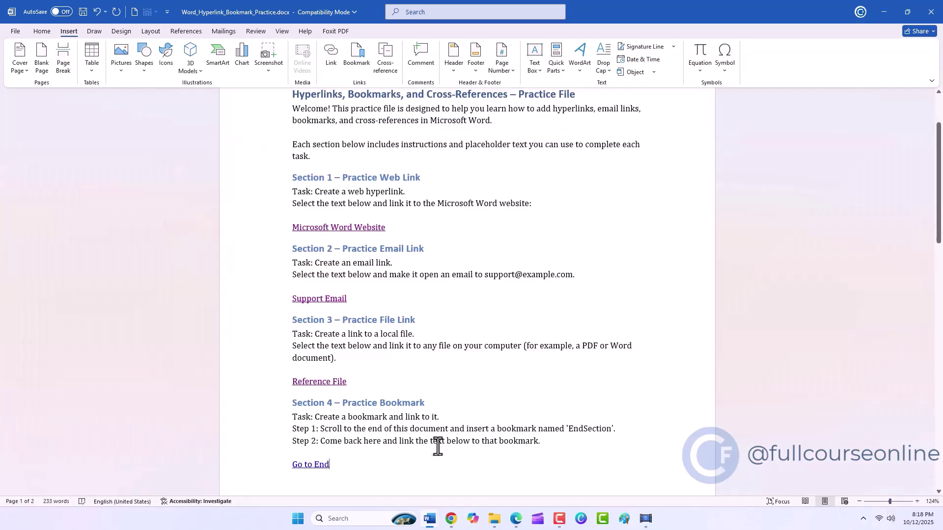
scroll(269, 397, "down", 3)
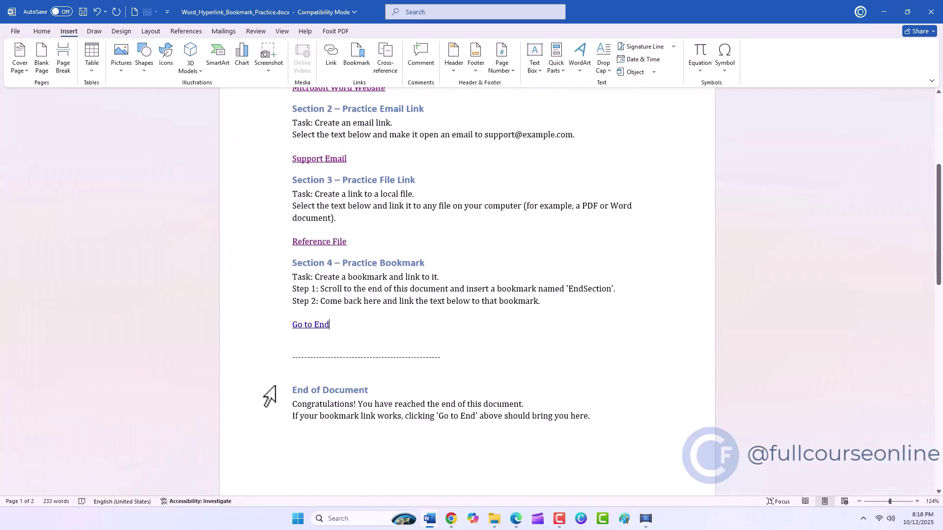
scroll(270, 397, "up", 3)
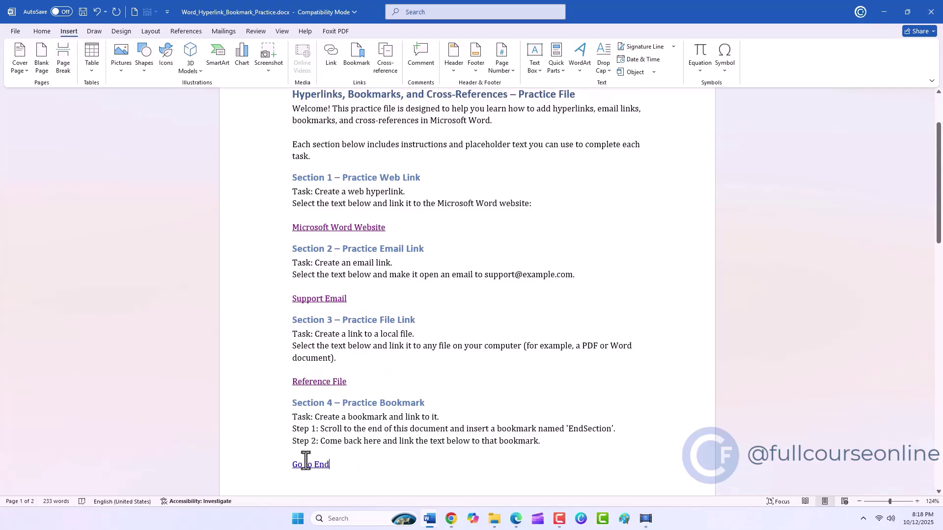